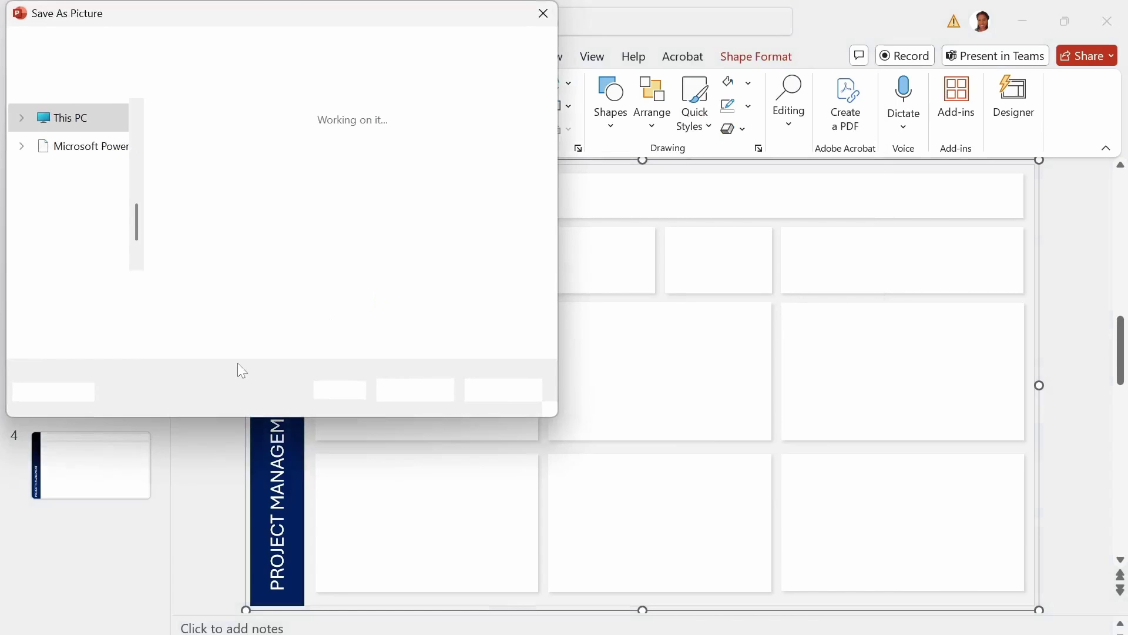
Step: Check the file formats available for saving the slide 2 group as a picture without saving, and view slides 3 and 4
click(307, 313)
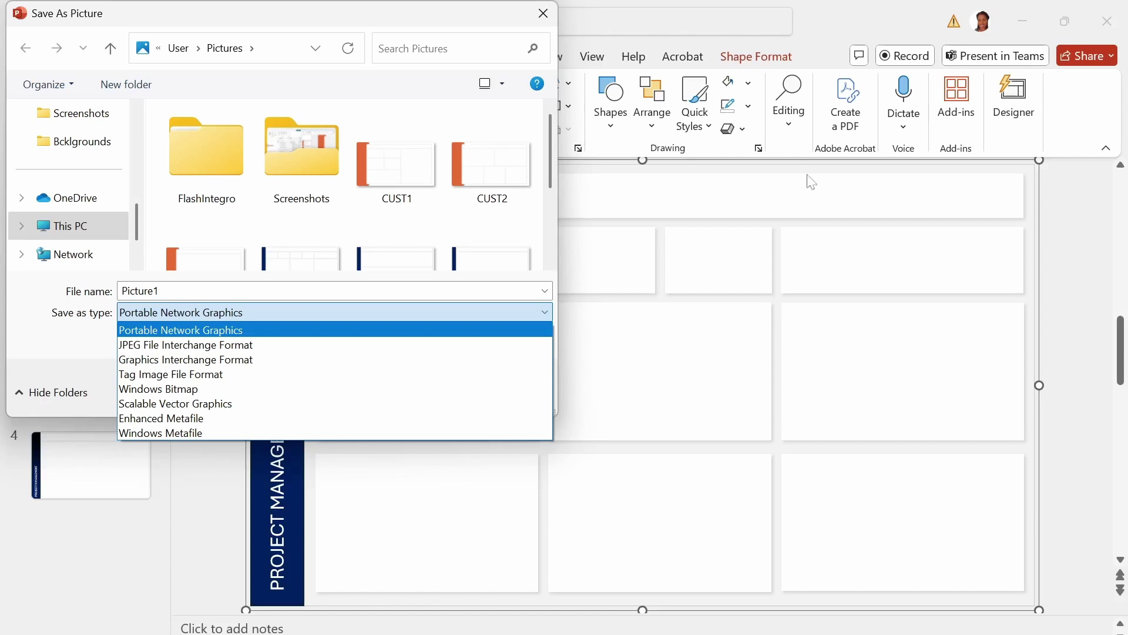
click(1052, 205)
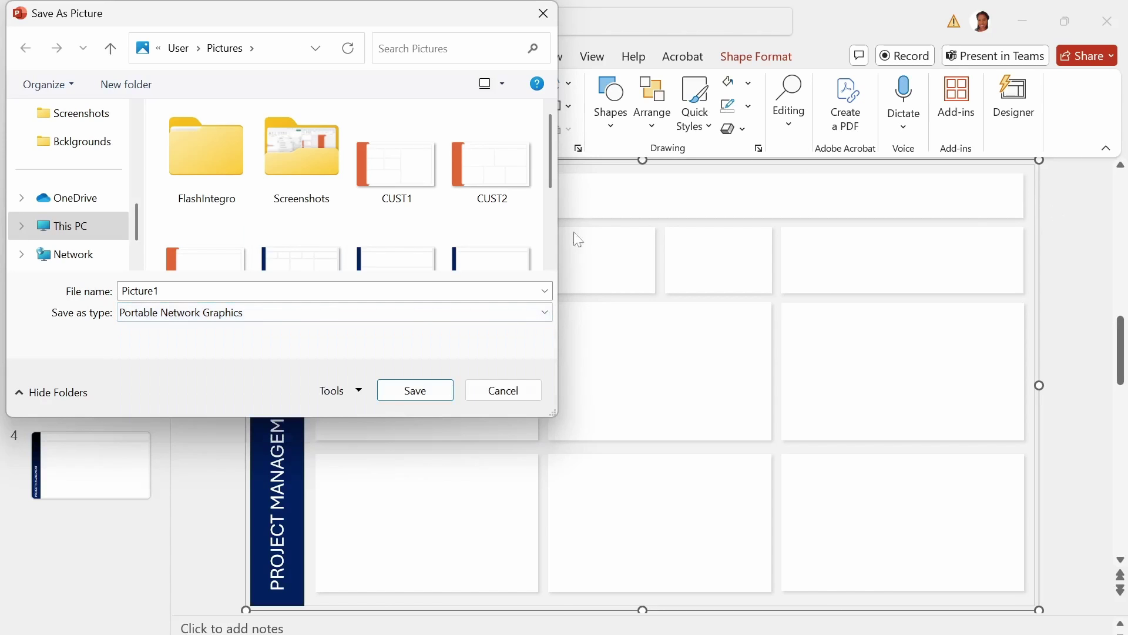
click(512, 397)
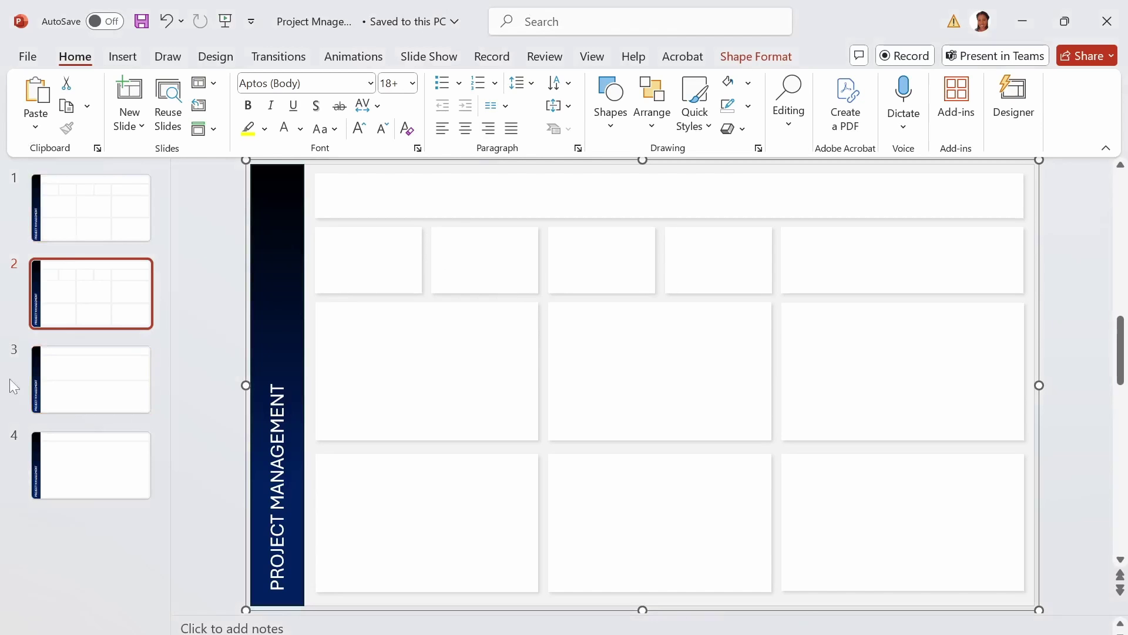
click(73, 379)
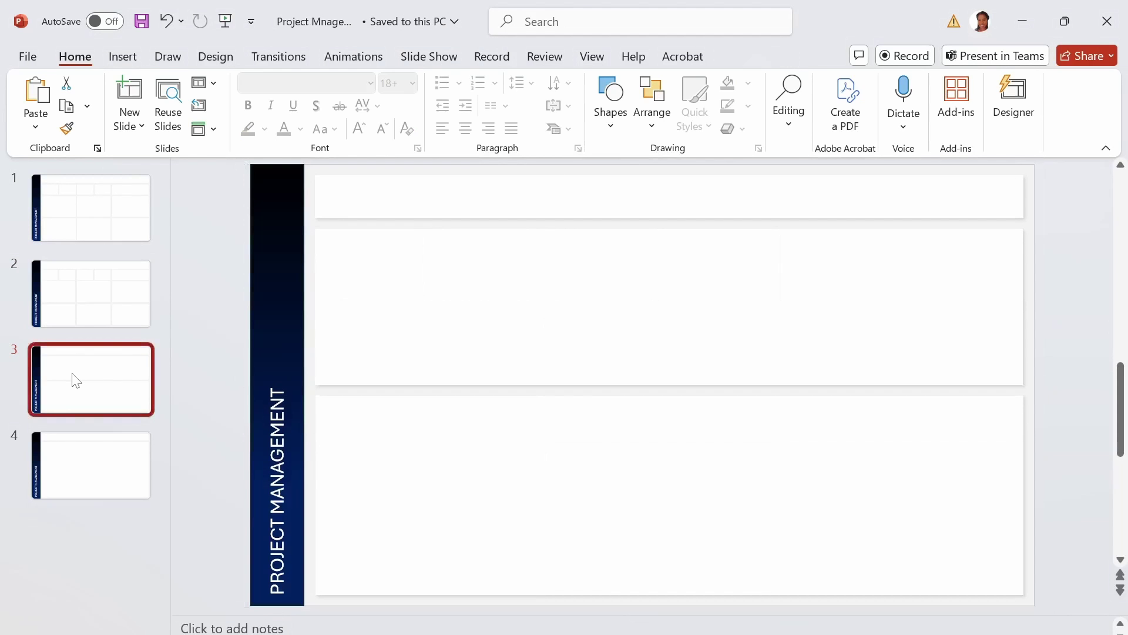
click(125, 486)
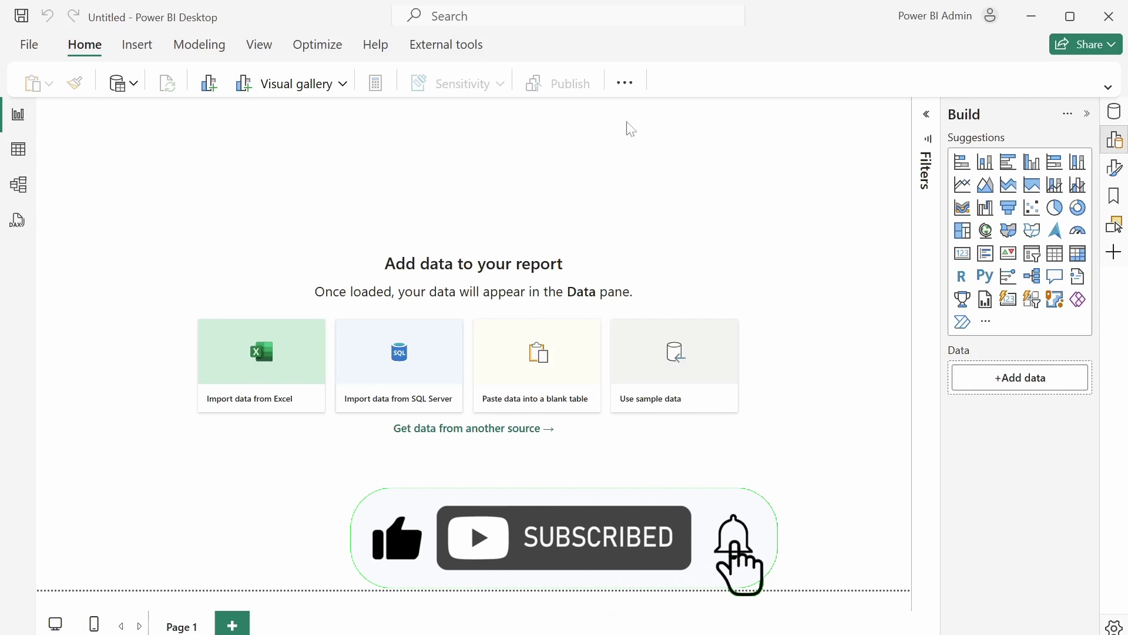
Step: In Power BI Desktop, set Project 1.svg from the Pictures folder as the canvas background image of Page 1
click(1115, 171)
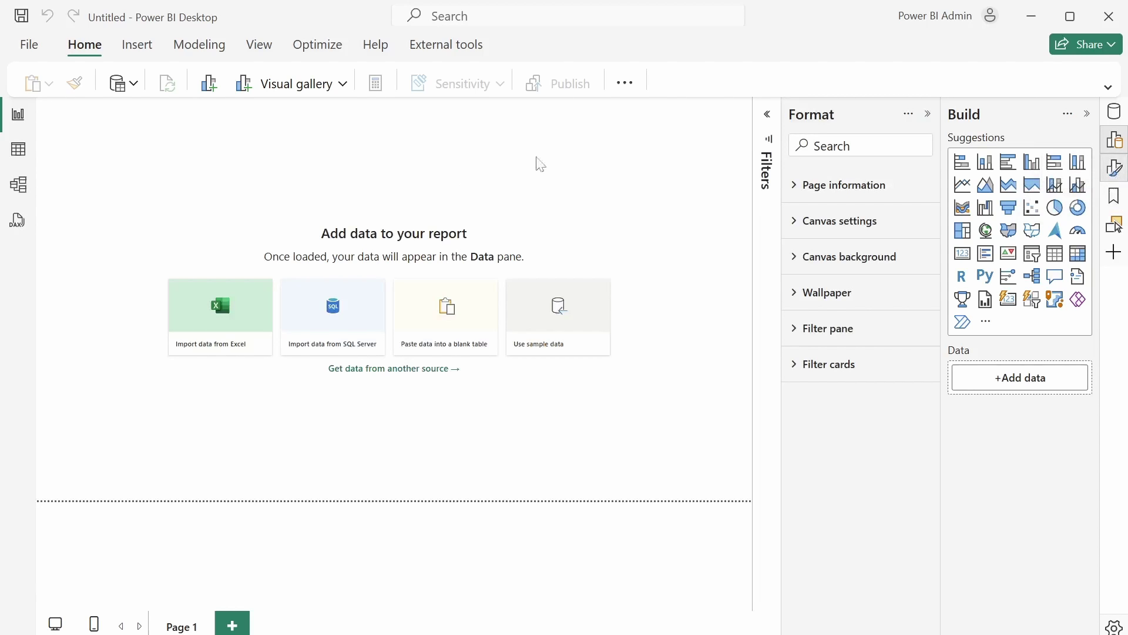
click(848, 267)
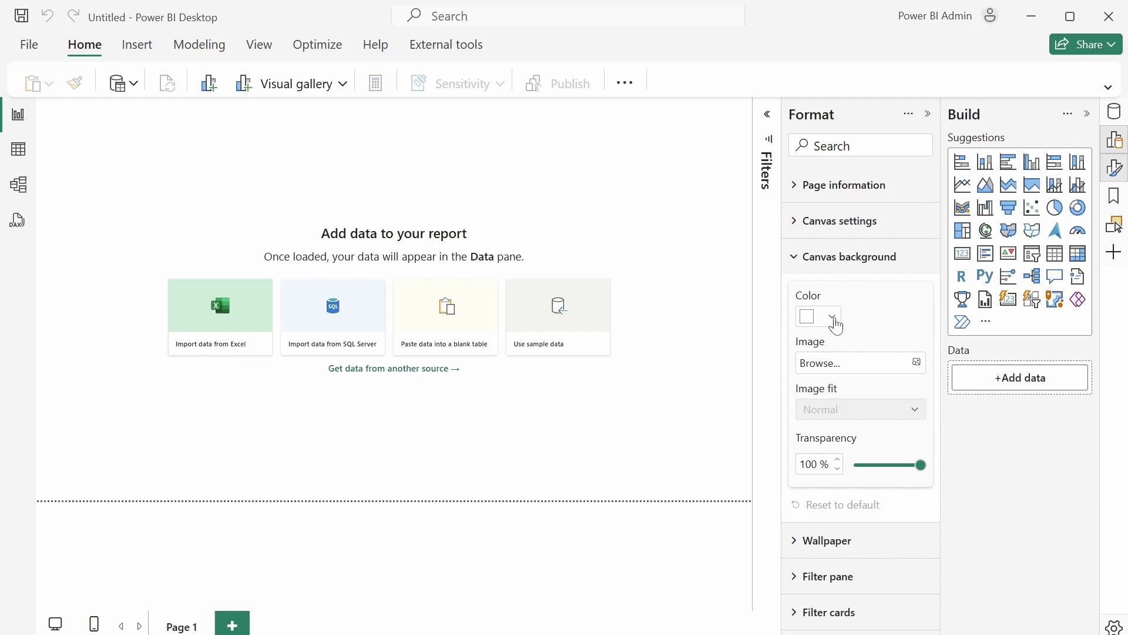
click(837, 325)
click(814, 376)
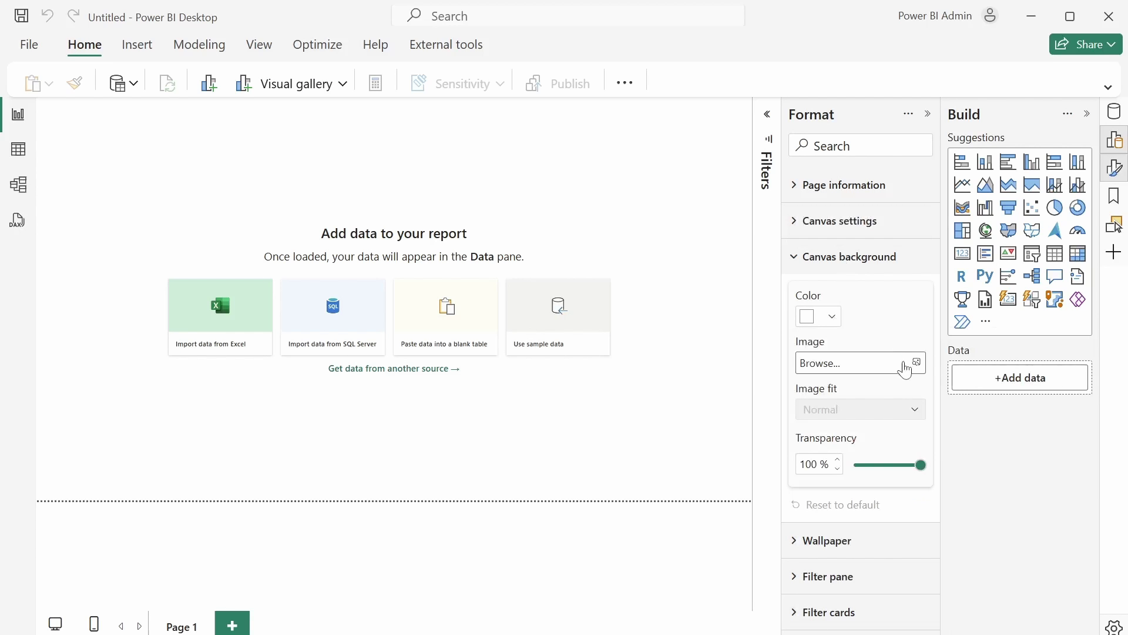
click(905, 369)
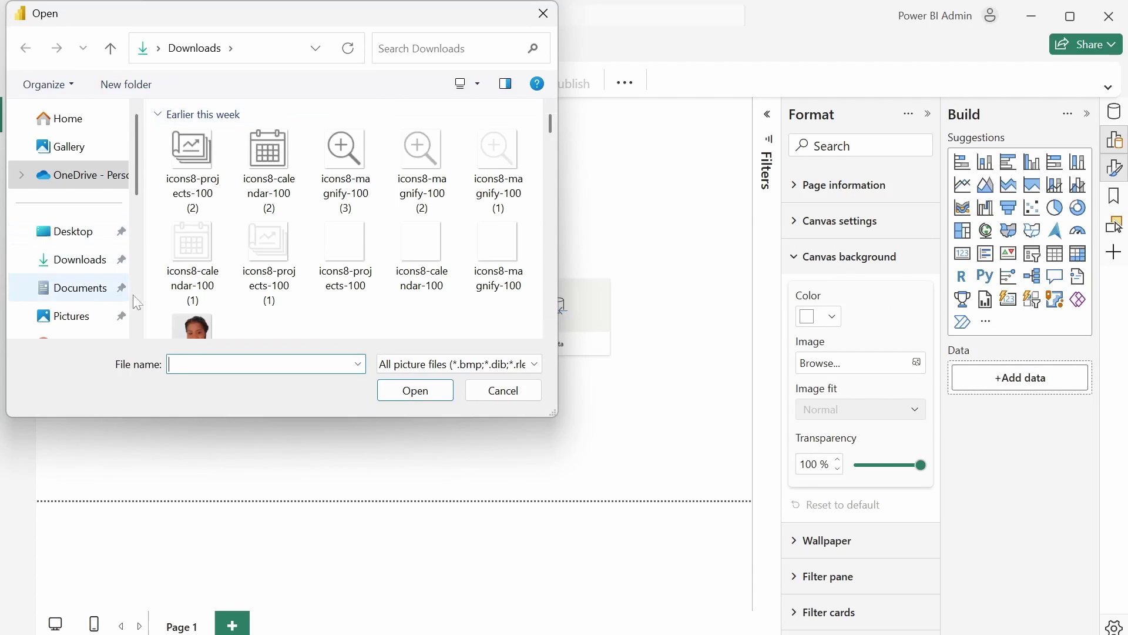
click(105, 319)
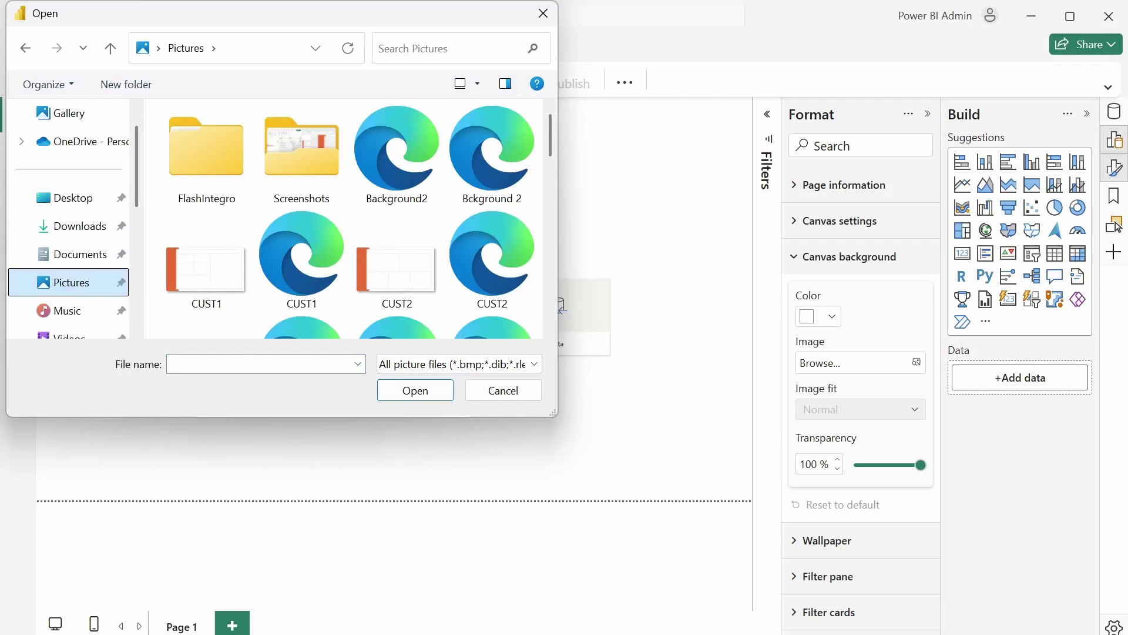
click(176, 363)
text(PRO)
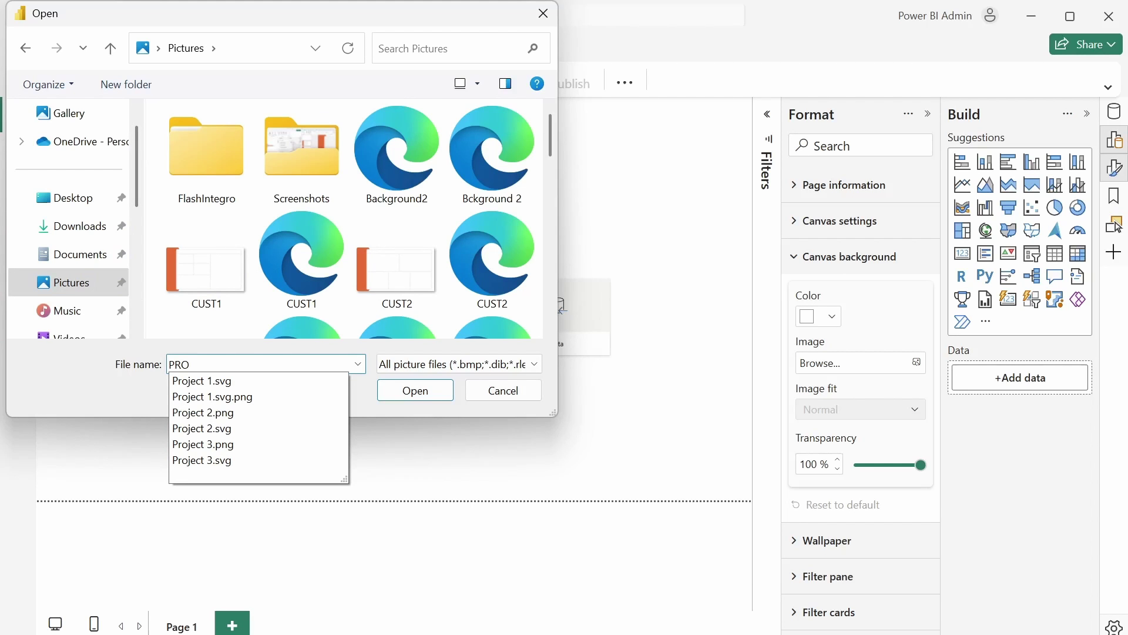
click(259, 381)
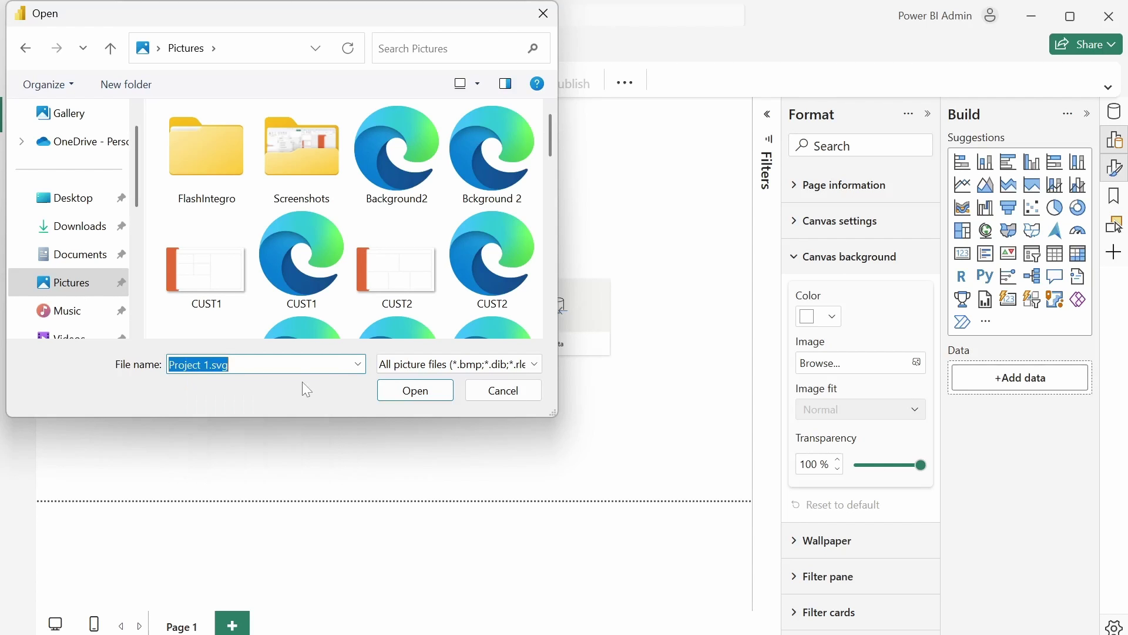
click(413, 392)
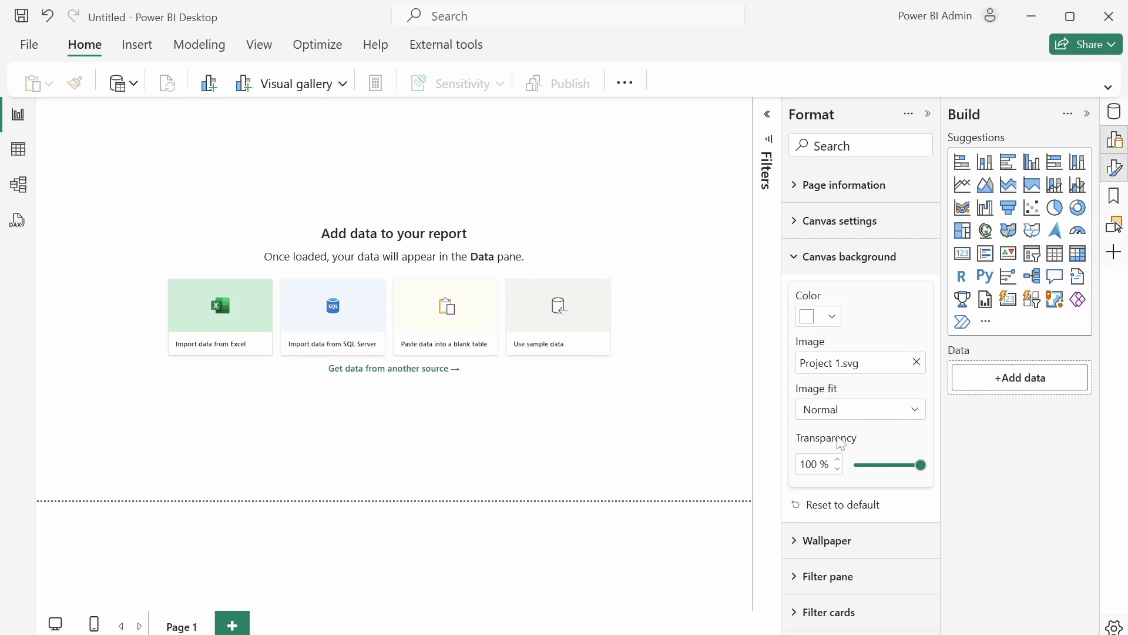
Step: Set the Page 1 canvas background to 0% transparency and its image fit to Fit
drag(920, 464, 823, 479)
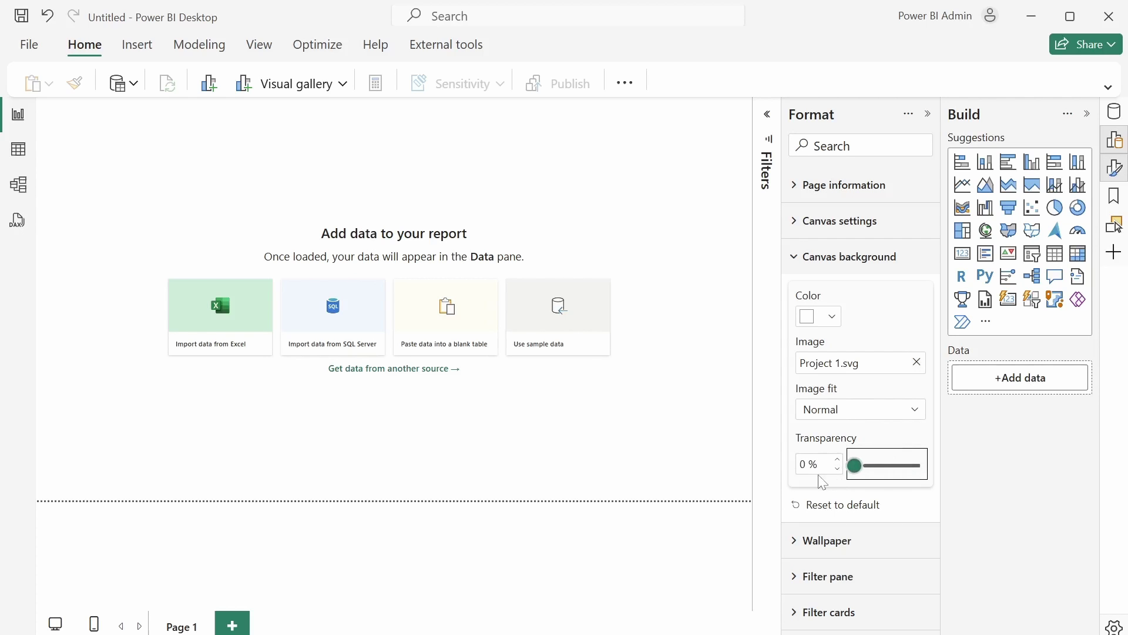
click(889, 409)
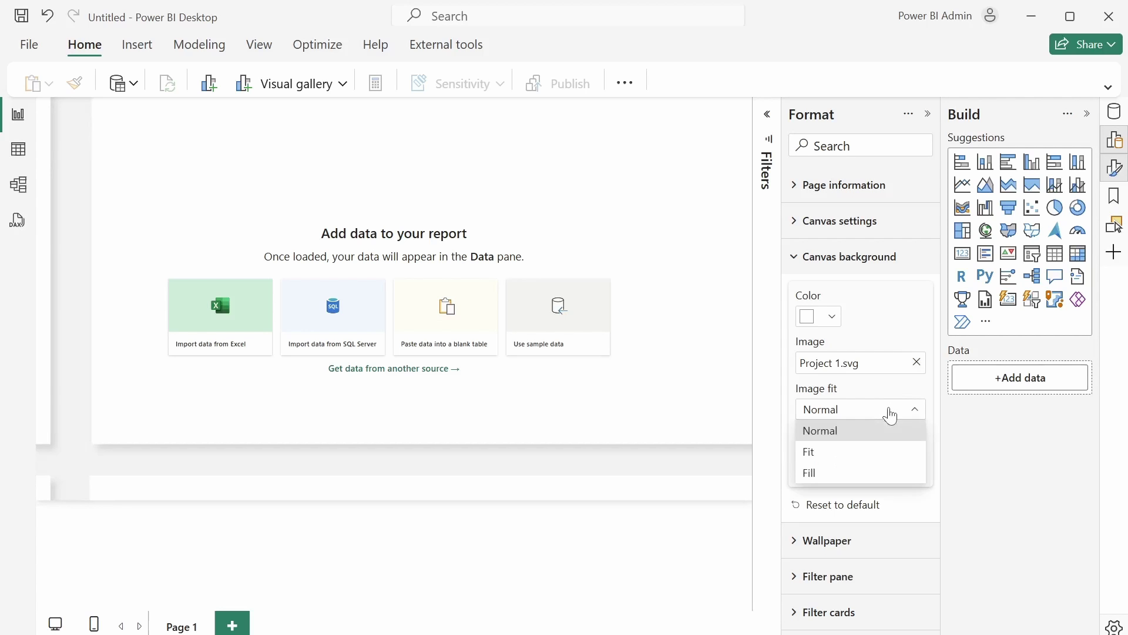
click(846, 454)
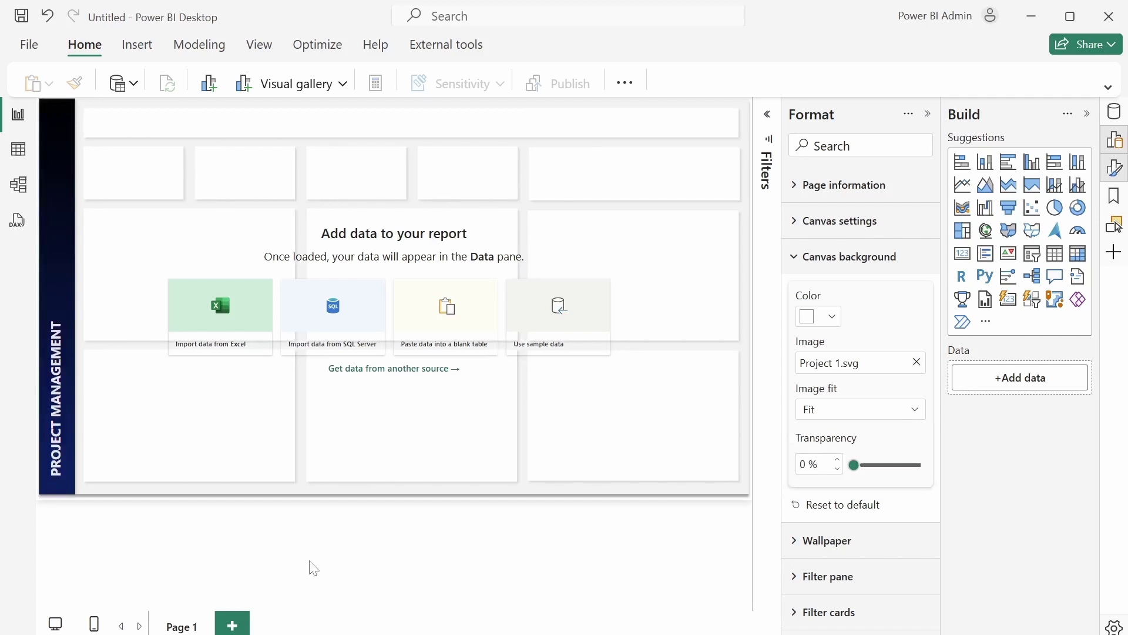
Step: Add a second report page and set Project 2.svg as its canvas background image
click(232, 624)
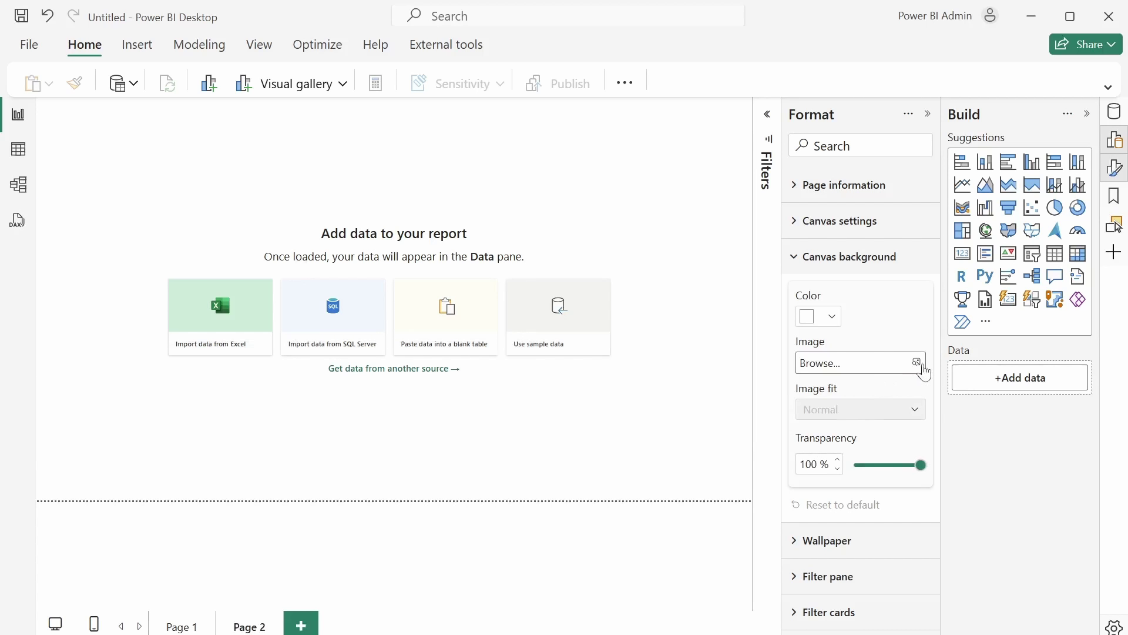
click(922, 371)
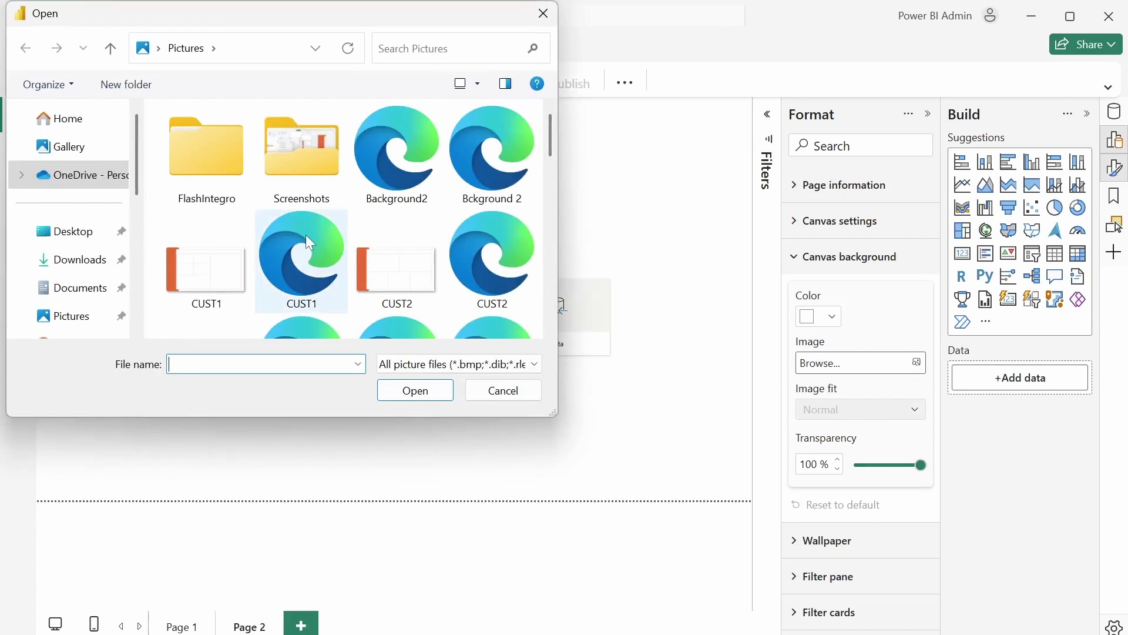
text(PRO)
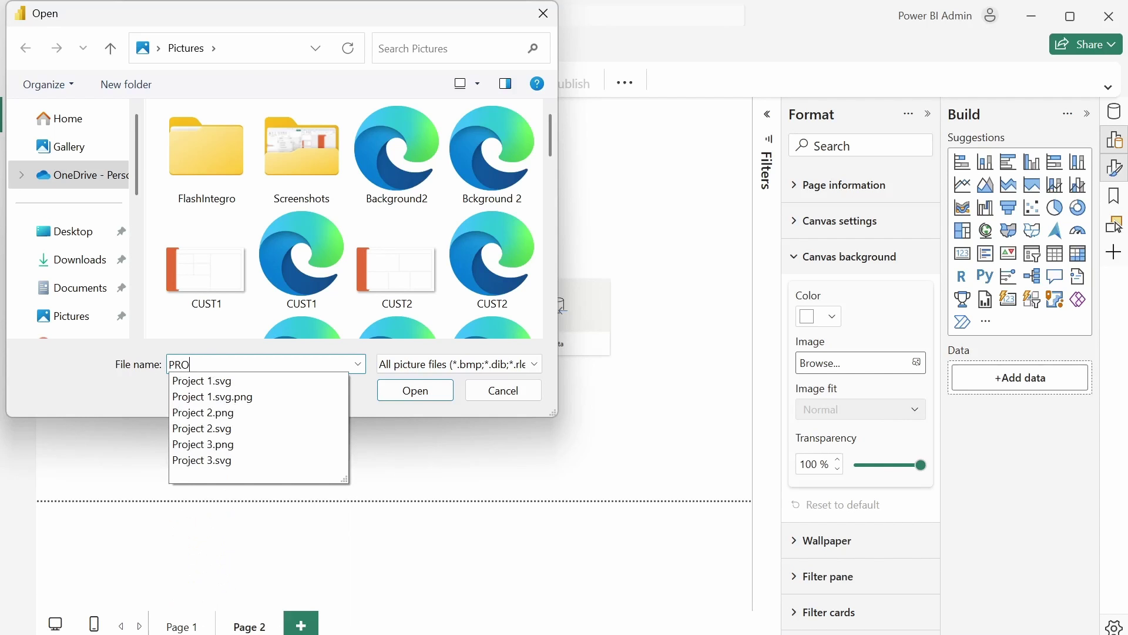
click(240, 436)
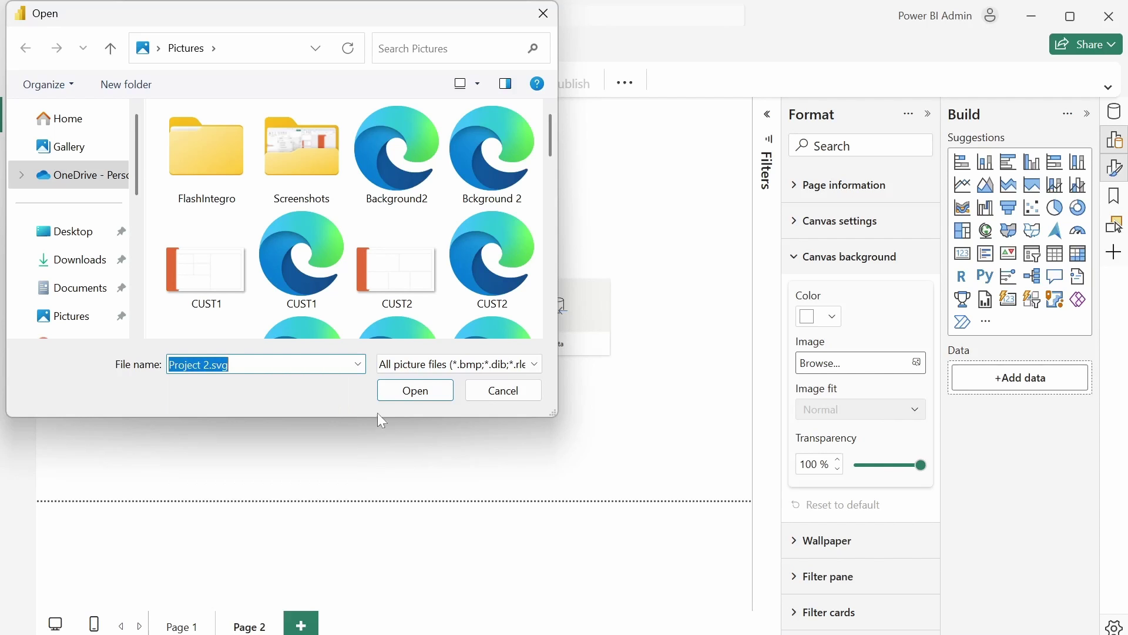
click(405, 395)
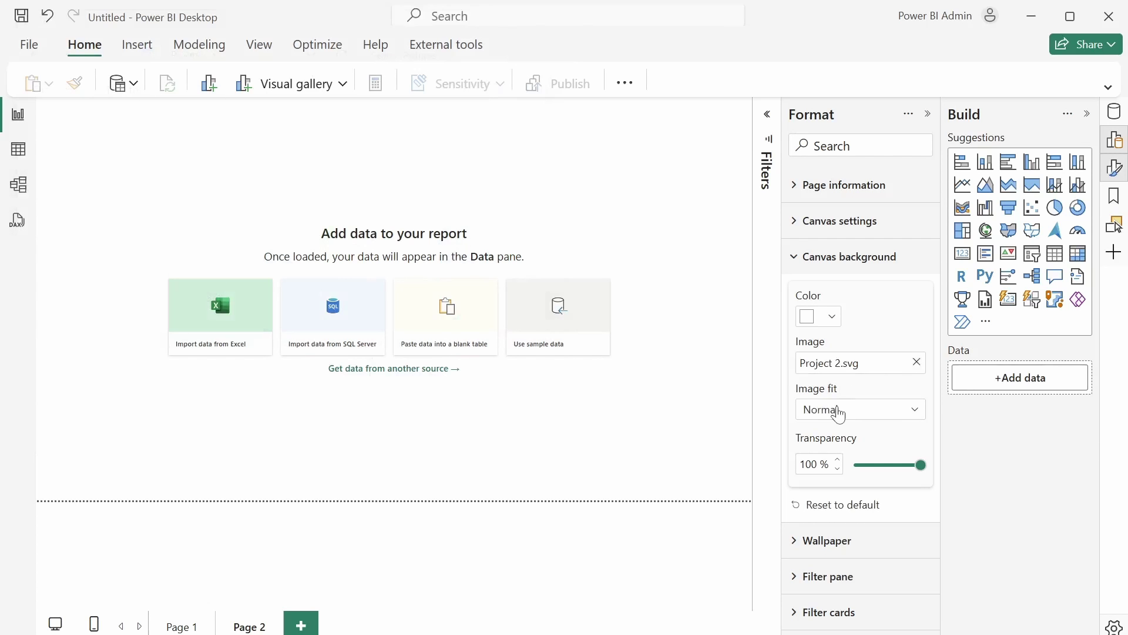
Step: Set the Page 2 background image fit to Fit and its transparency to 0%
click(839, 411)
click(811, 452)
click(921, 464)
key(Home)
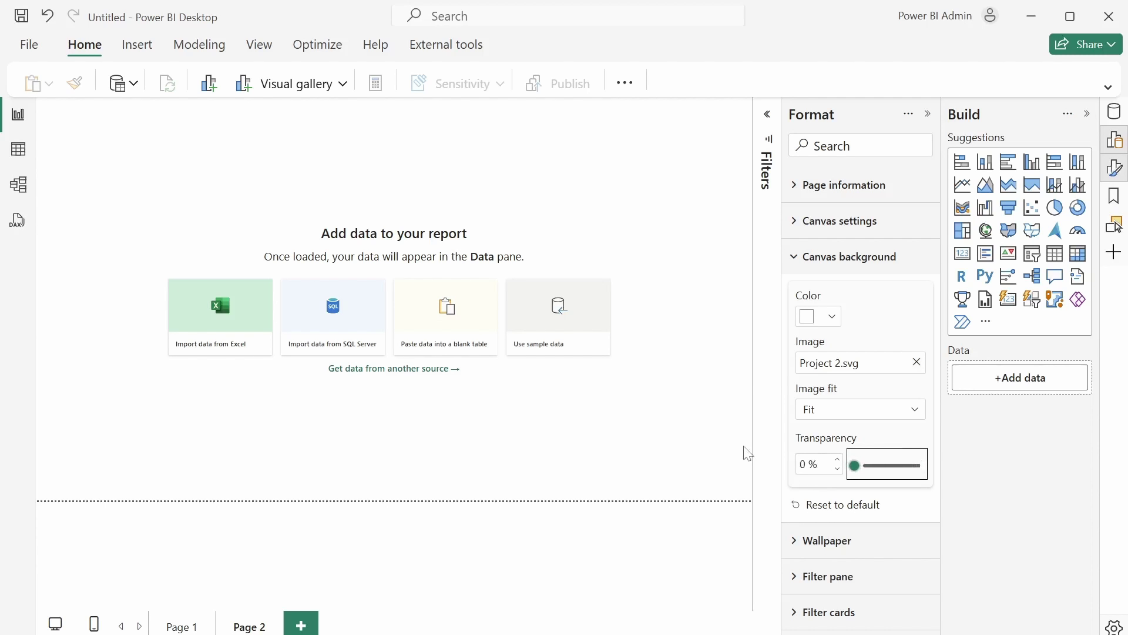
Step: Add a third report page and set Project 3.svg as its canvas background image
click(301, 623)
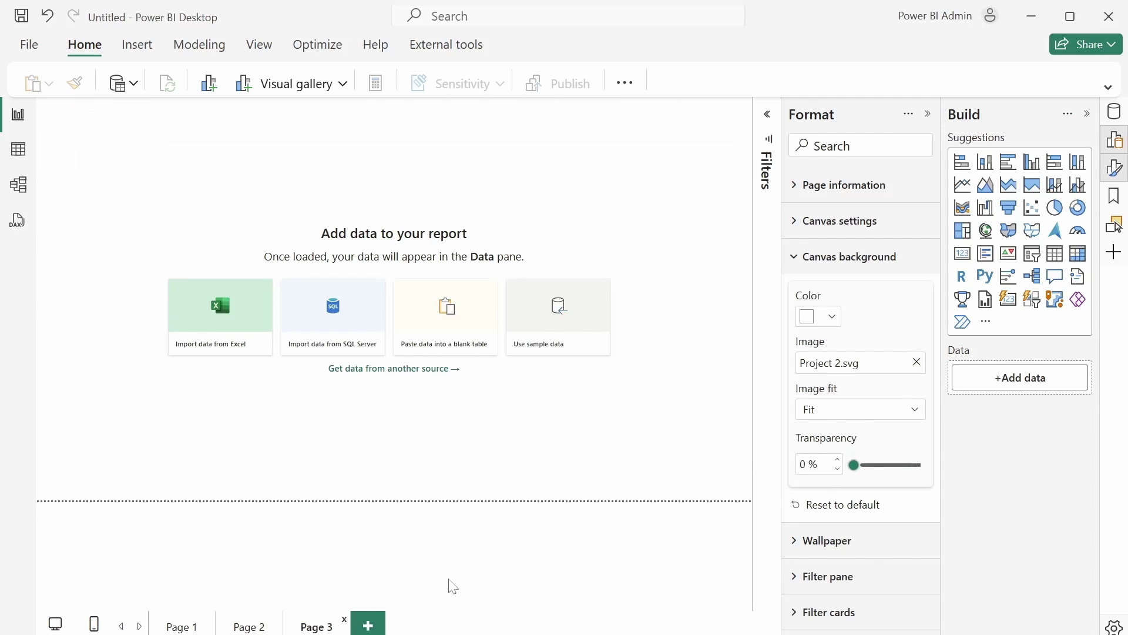
click(896, 375)
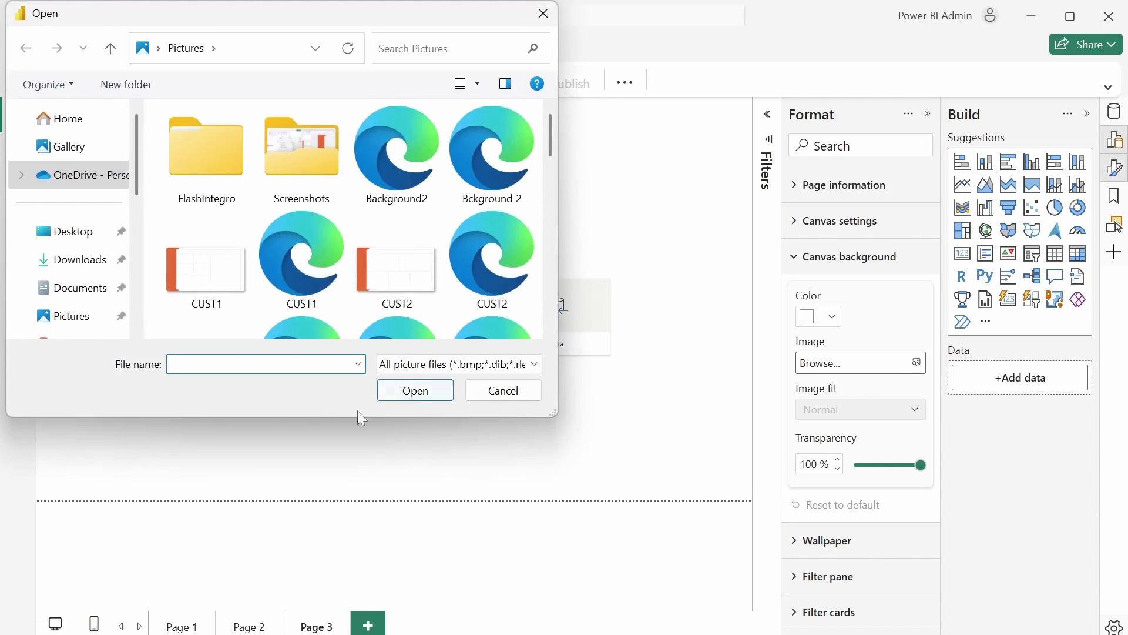
text(PRO)
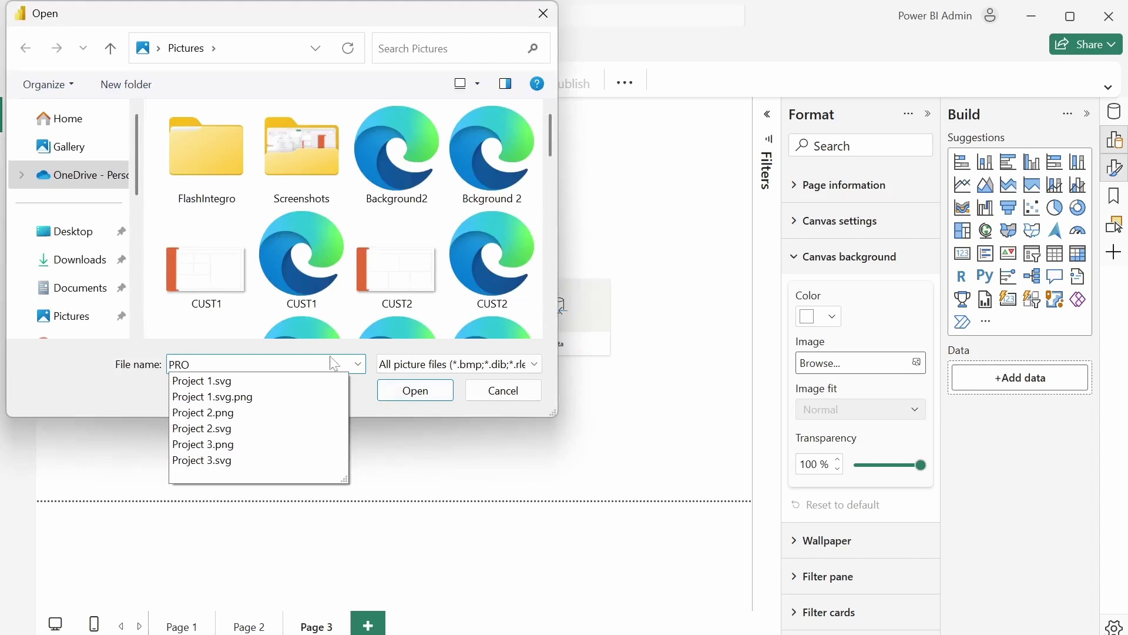
click(226, 460)
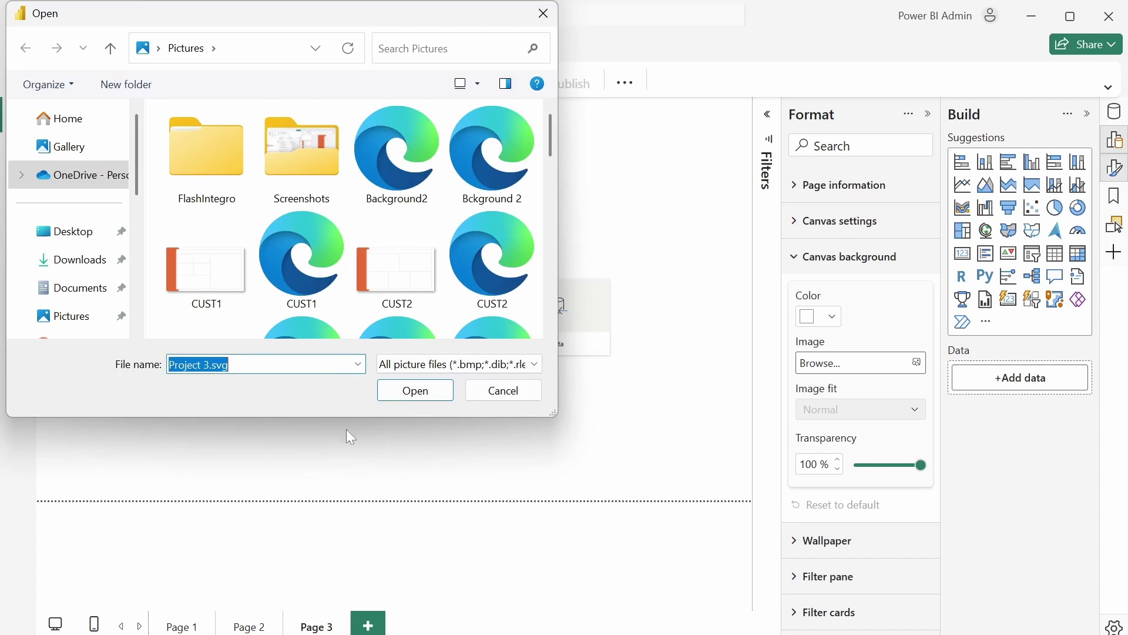
click(415, 392)
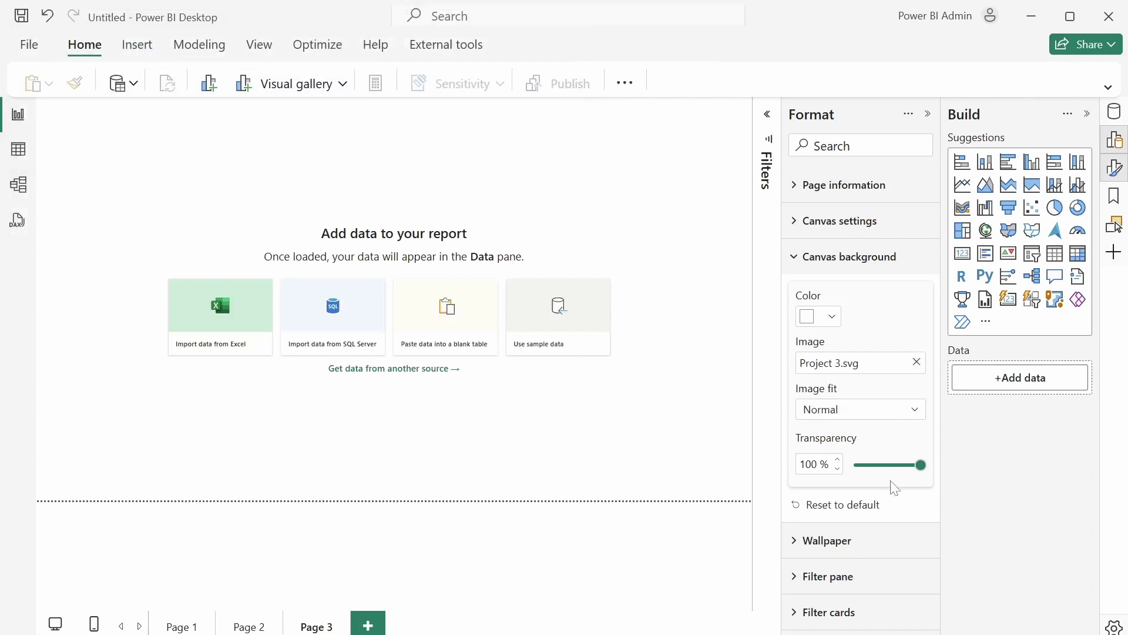
Step: Set the Page 3 background transparency to 0% and the image fit to Fit
drag(920, 464, 854, 466)
click(854, 413)
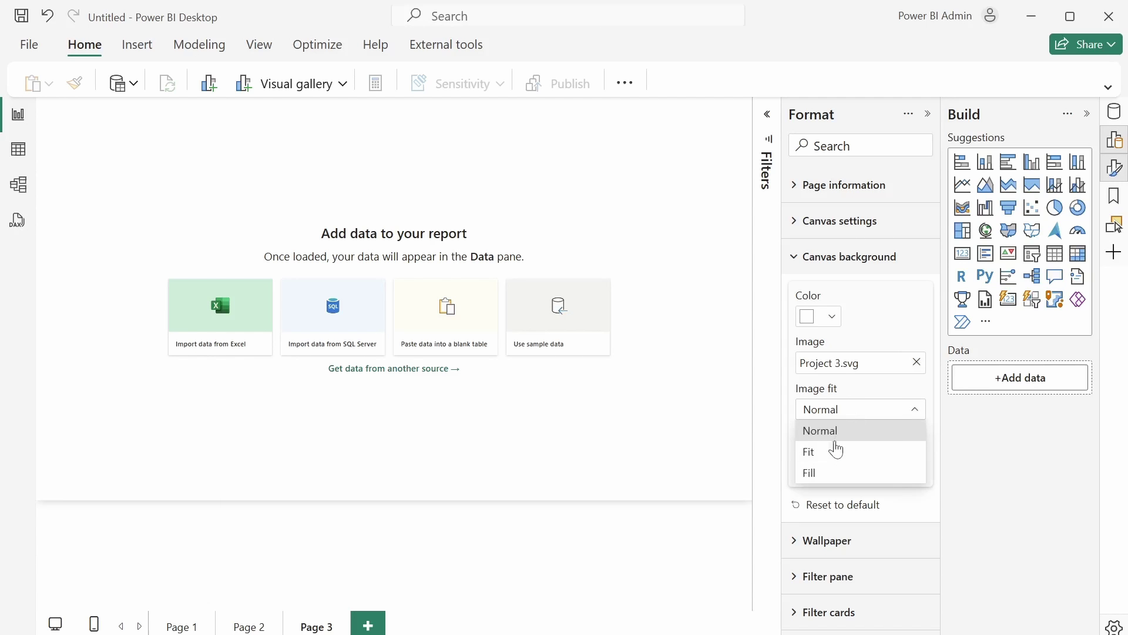
click(833, 448)
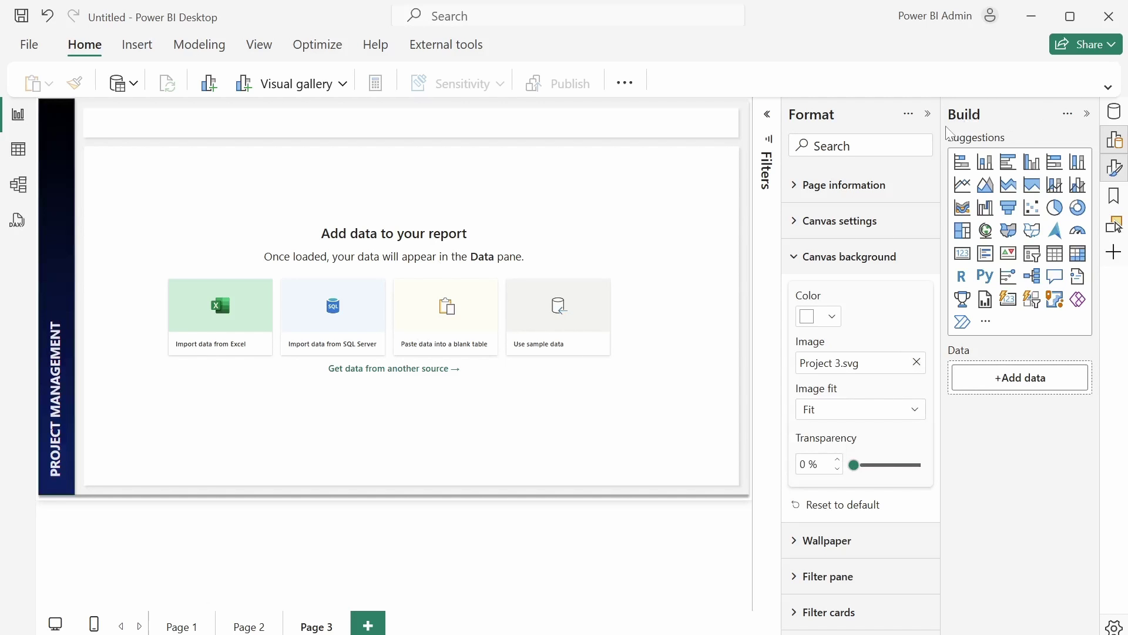
Step: Collapse the Format and Build panes, and expand the ribbon with Page 1 displayed
click(928, 114)
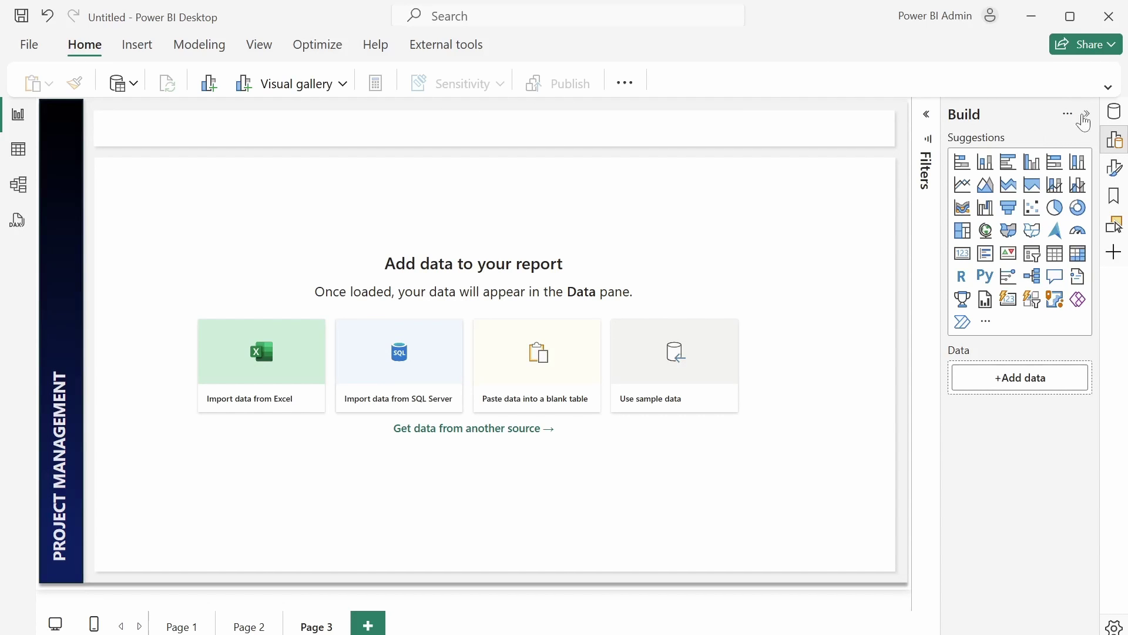
click(1086, 110)
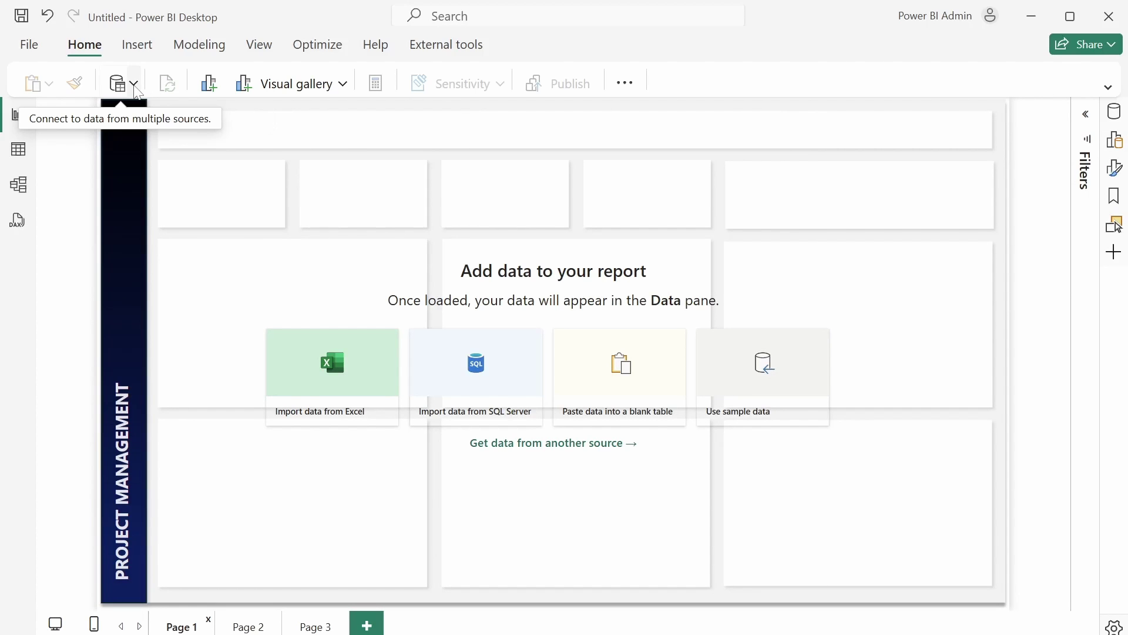
click(1109, 87)
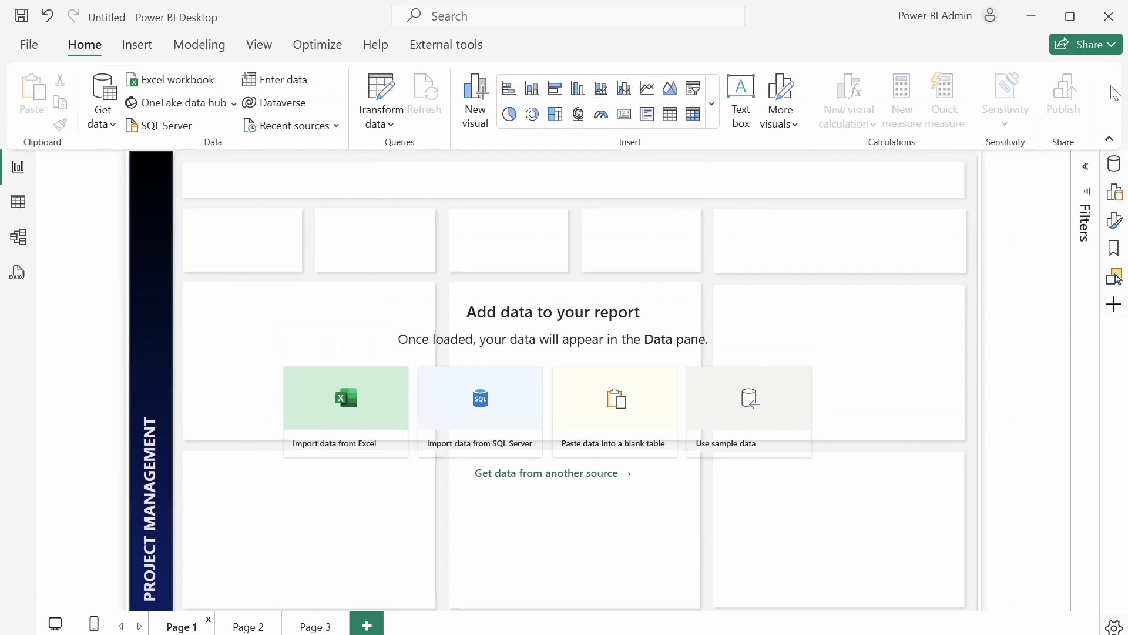
Step: Import Project Management Dataset (1).csv from the Desktop's Personal > Data folder as a Text/CSV source and open it for transforming in Power Query Editor
click(114, 124)
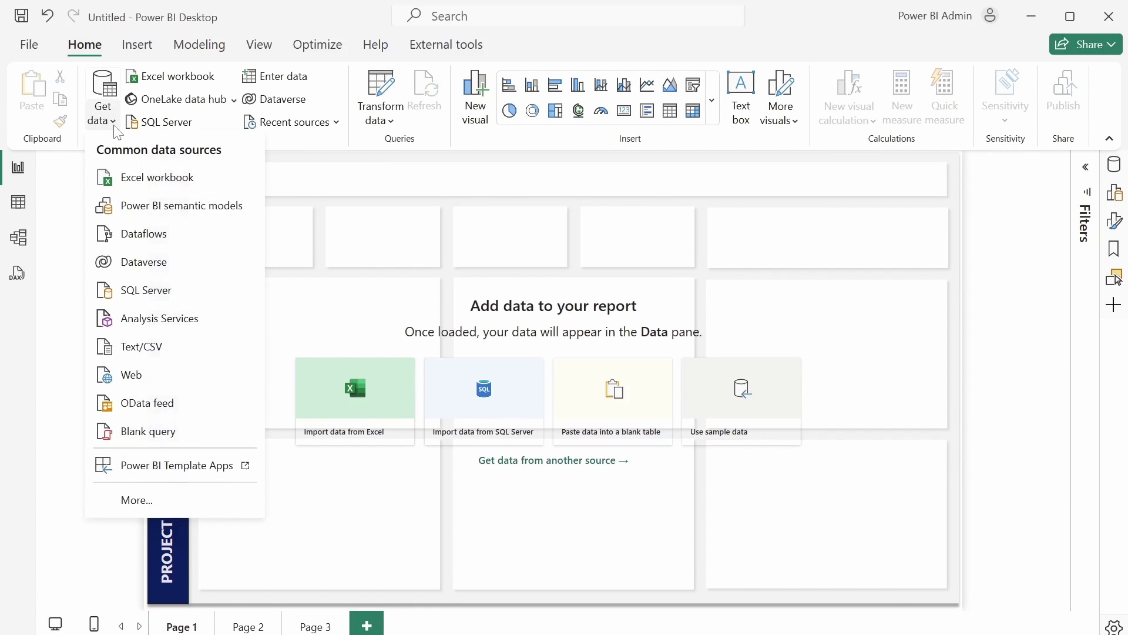
click(154, 353)
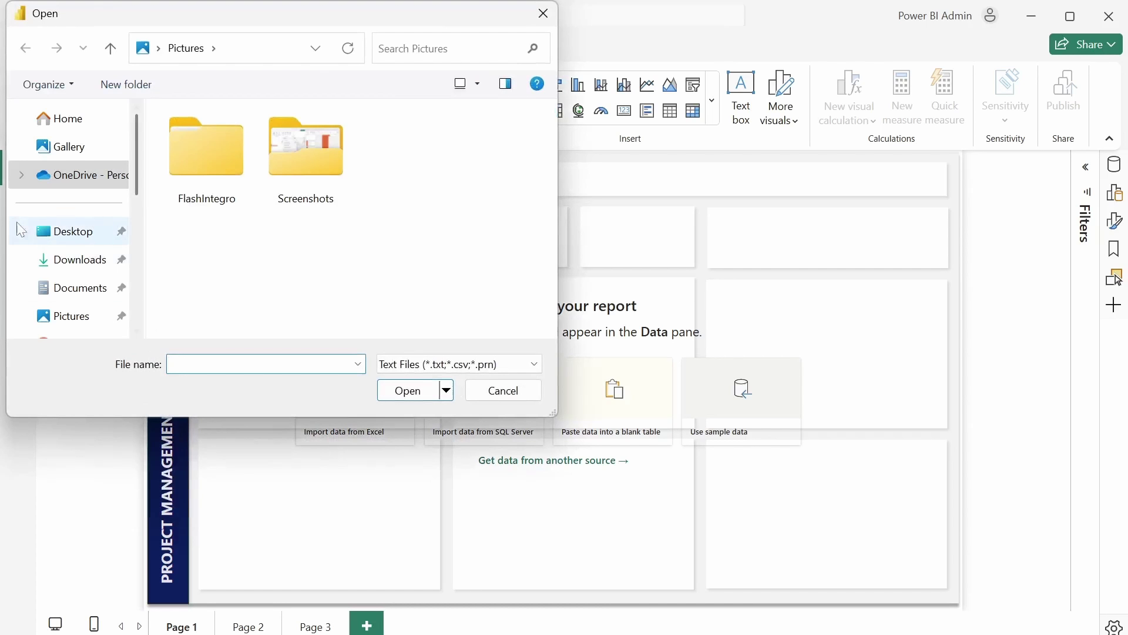
click(96, 241)
double_click(253, 167)
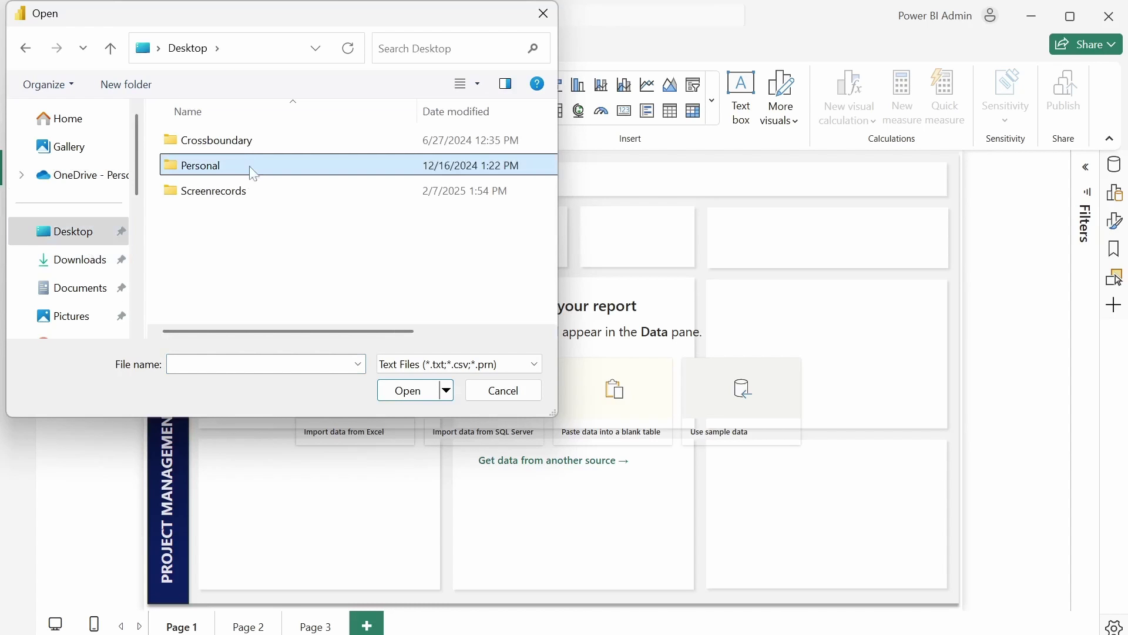
double_click(205, 167)
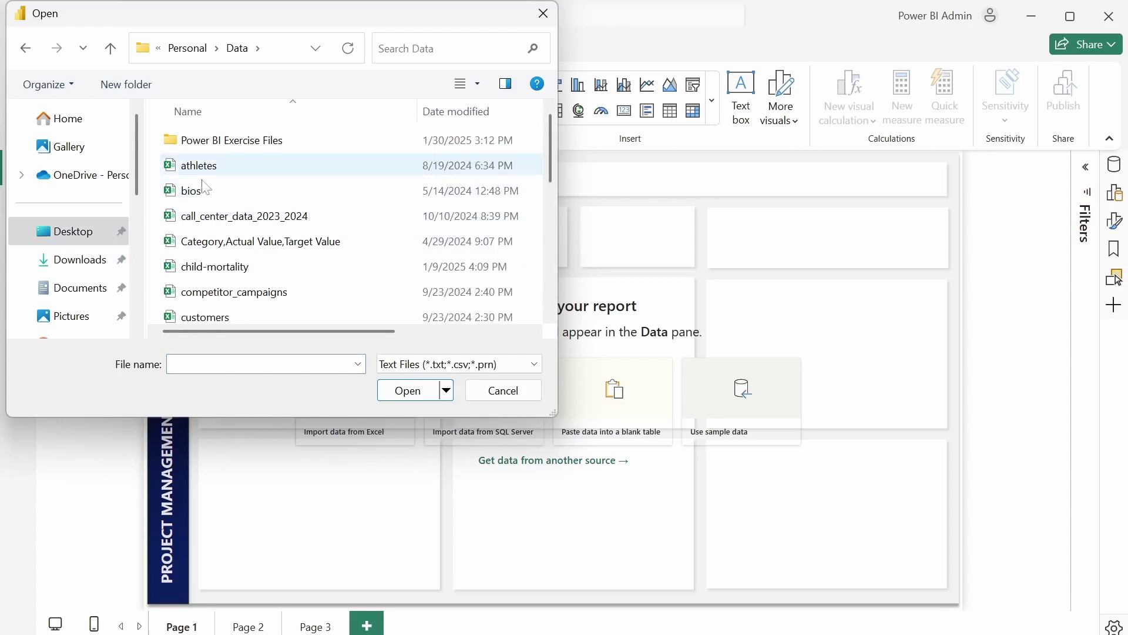
text(PRO)
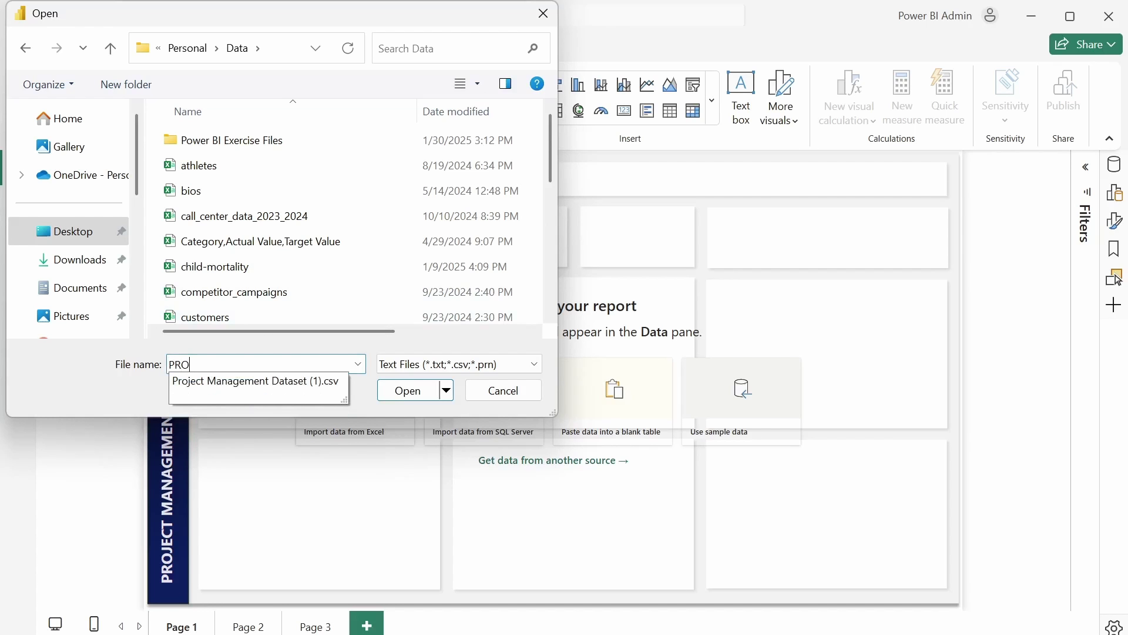
click(299, 382)
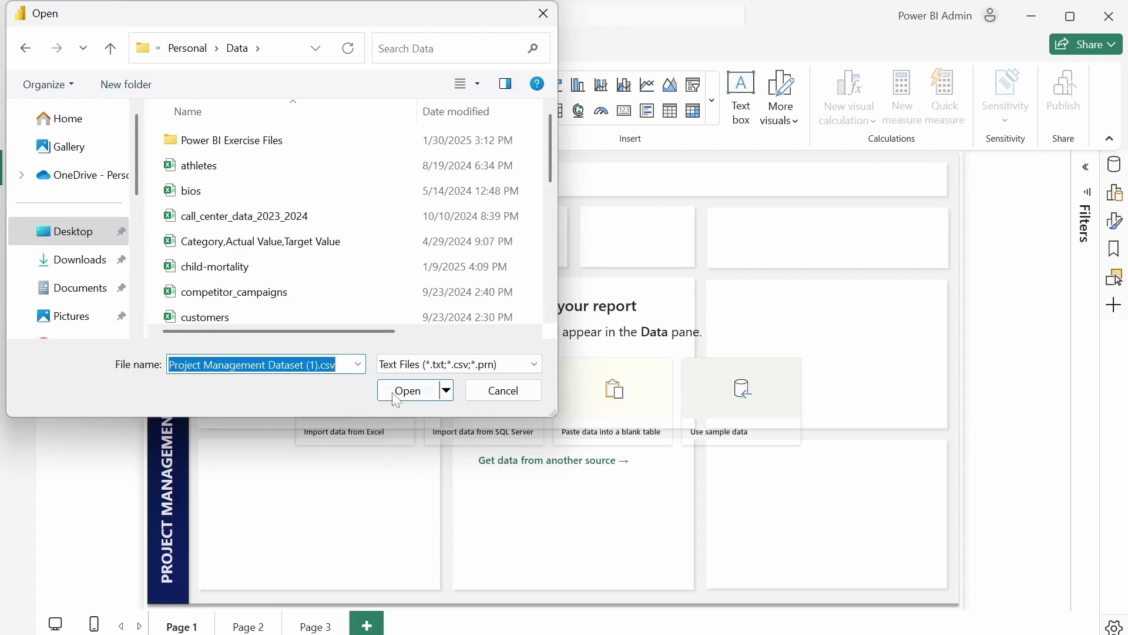
click(408, 390)
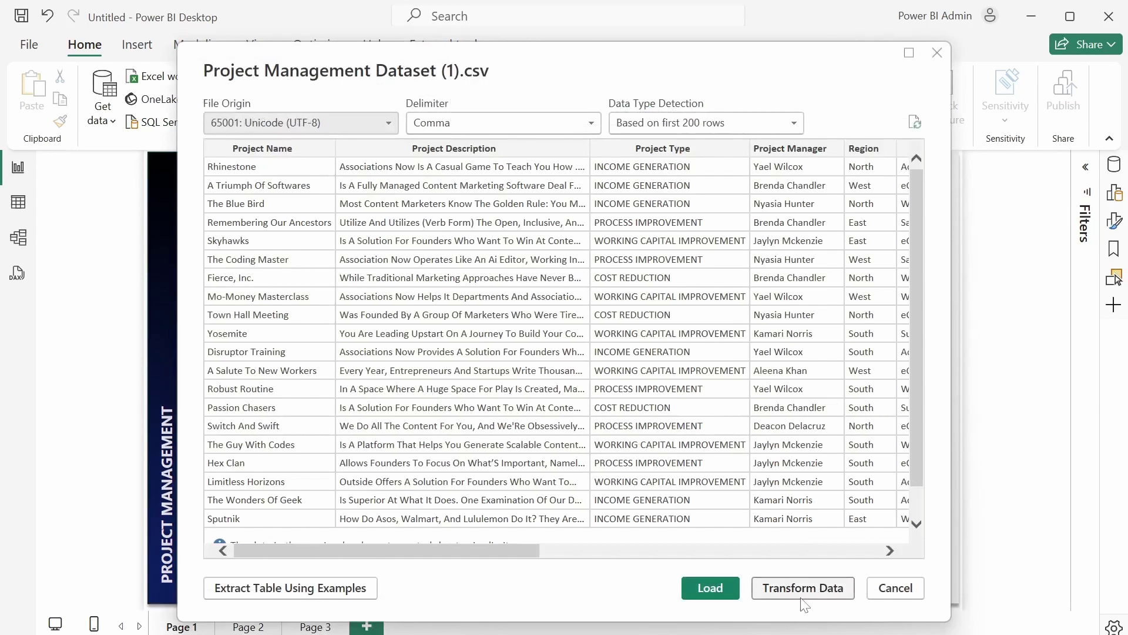
click(803, 588)
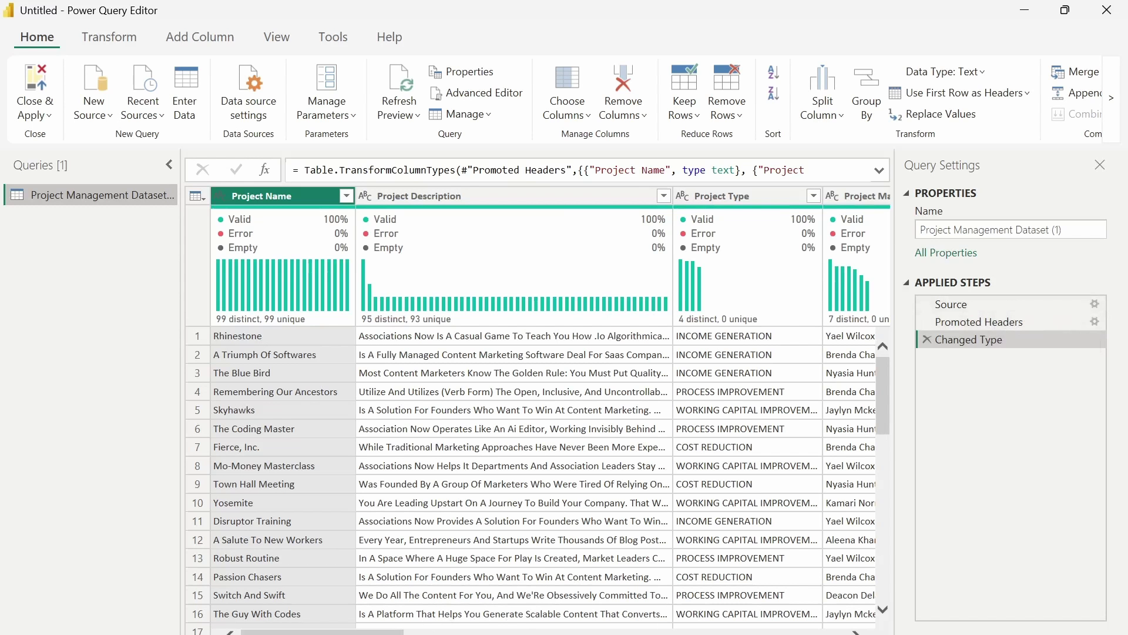
Step: Remove the Year and Month columns from the Project Management Dataset query
drag(322, 632, 480, 631)
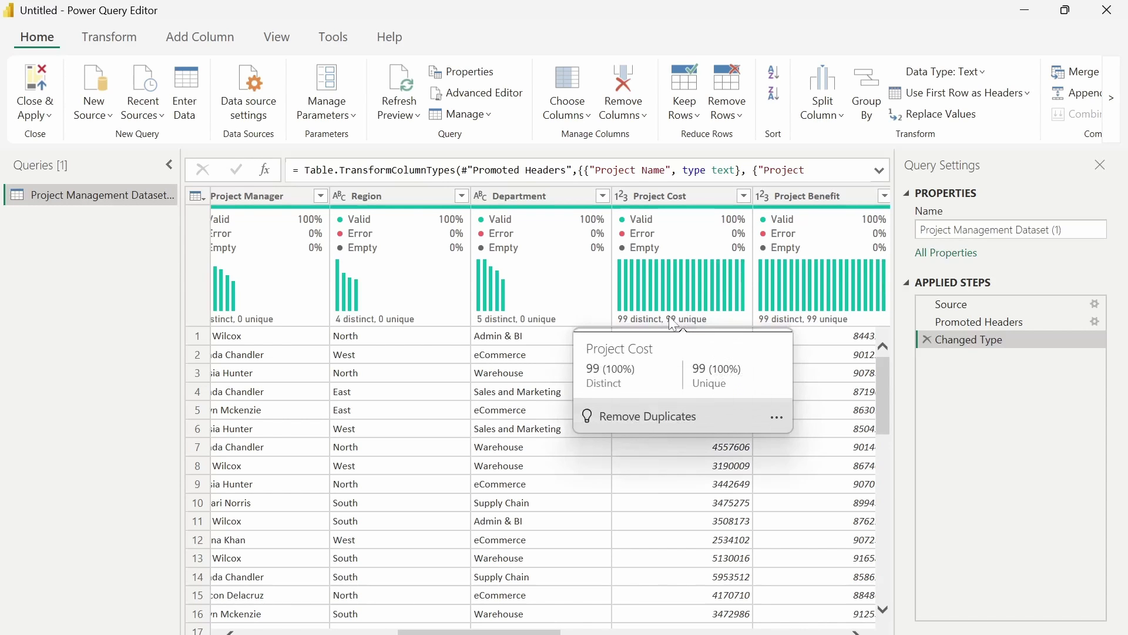
click(271, 40)
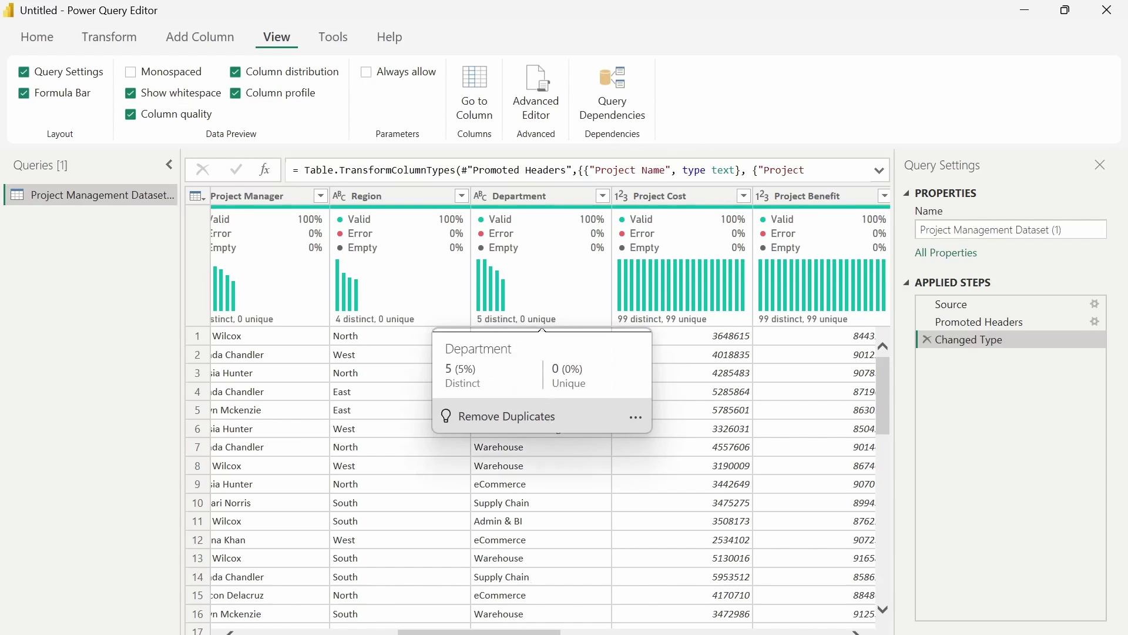
drag(479, 632, 480, 632)
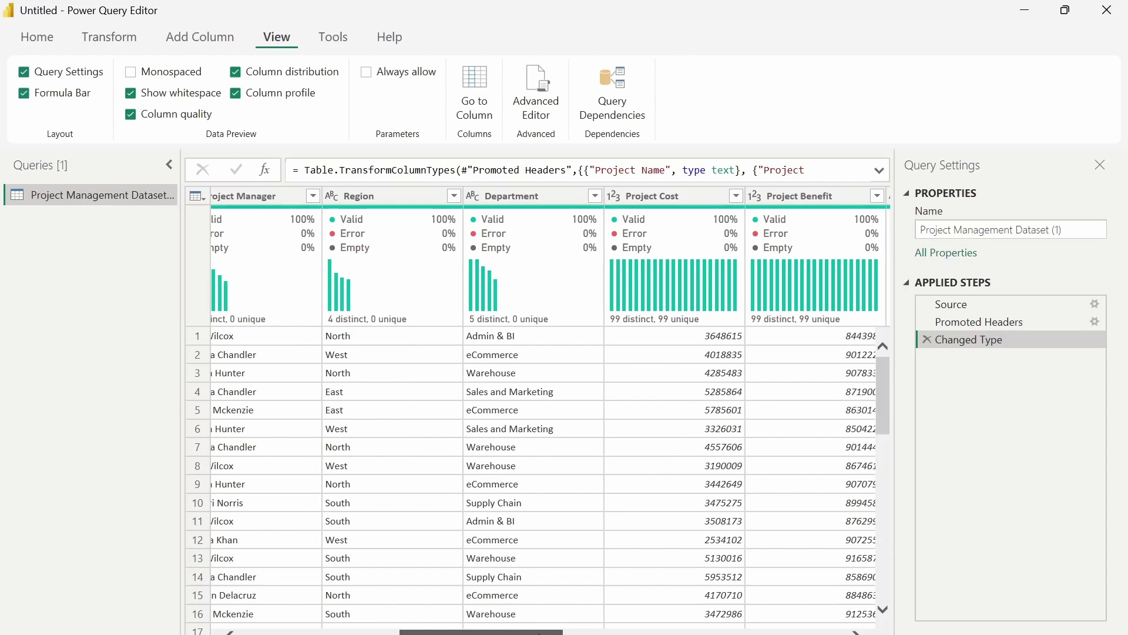
drag(539, 632, 584, 633)
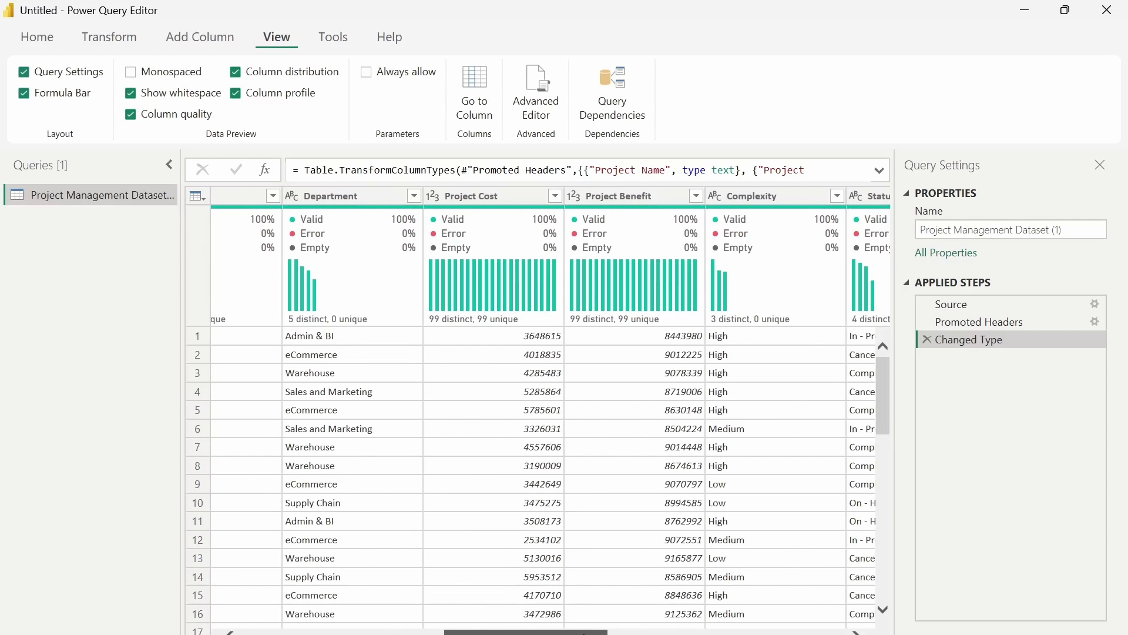
drag(584, 633, 740, 597)
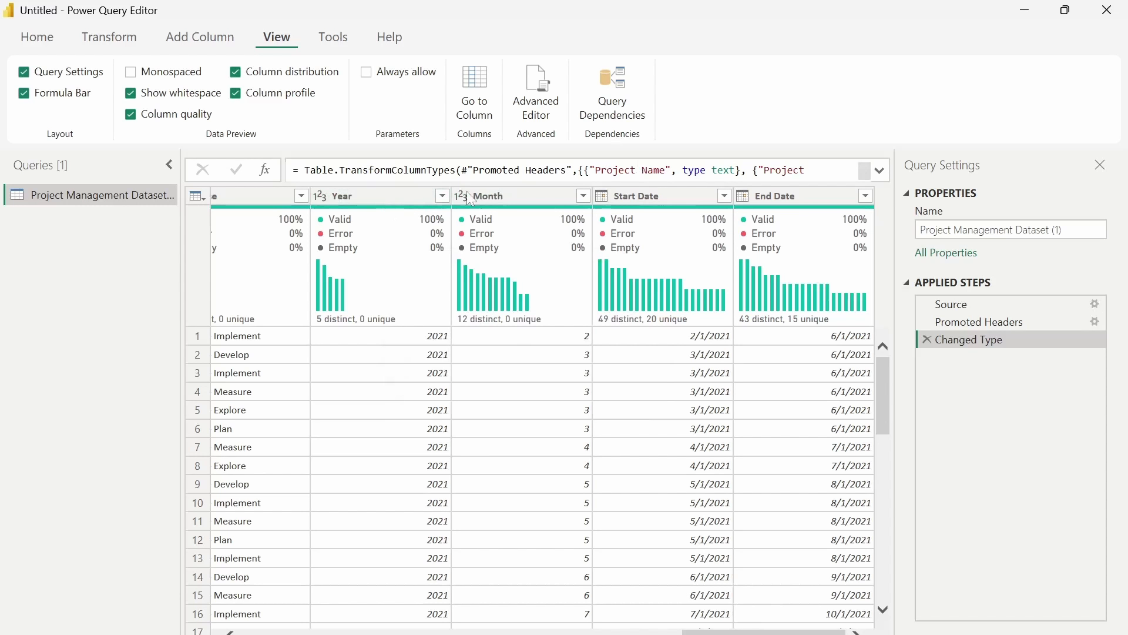
mouse_move(764, 633)
mouse_down()
mouse_move(682, 633)
mouse_move(764, 633)
mouse_up()
click(415, 195)
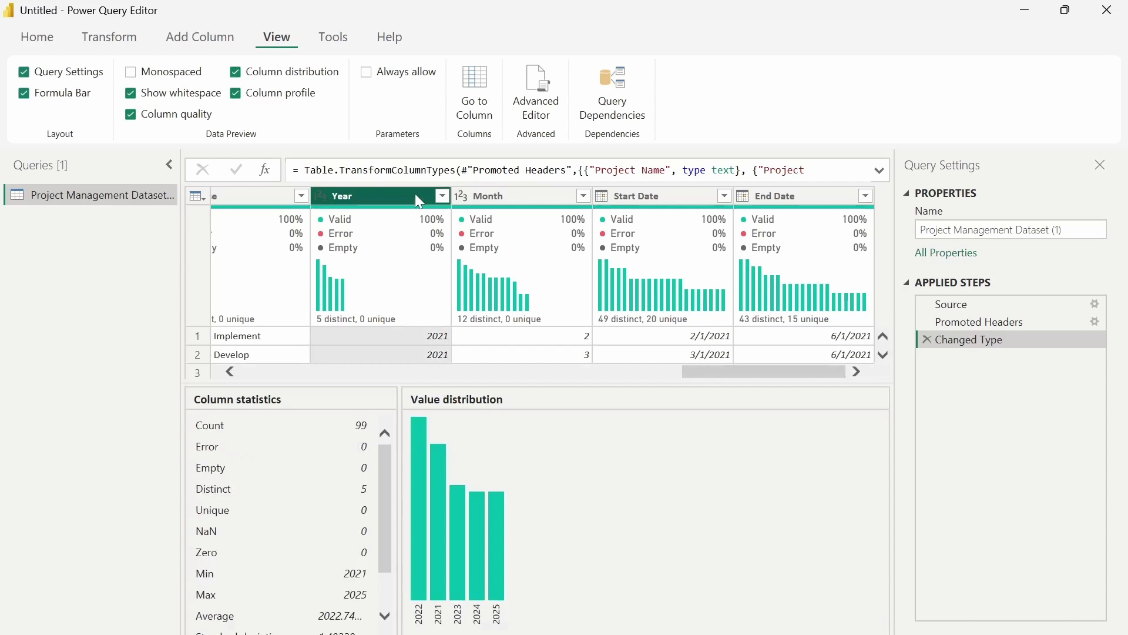
ctrl+click(500, 195)
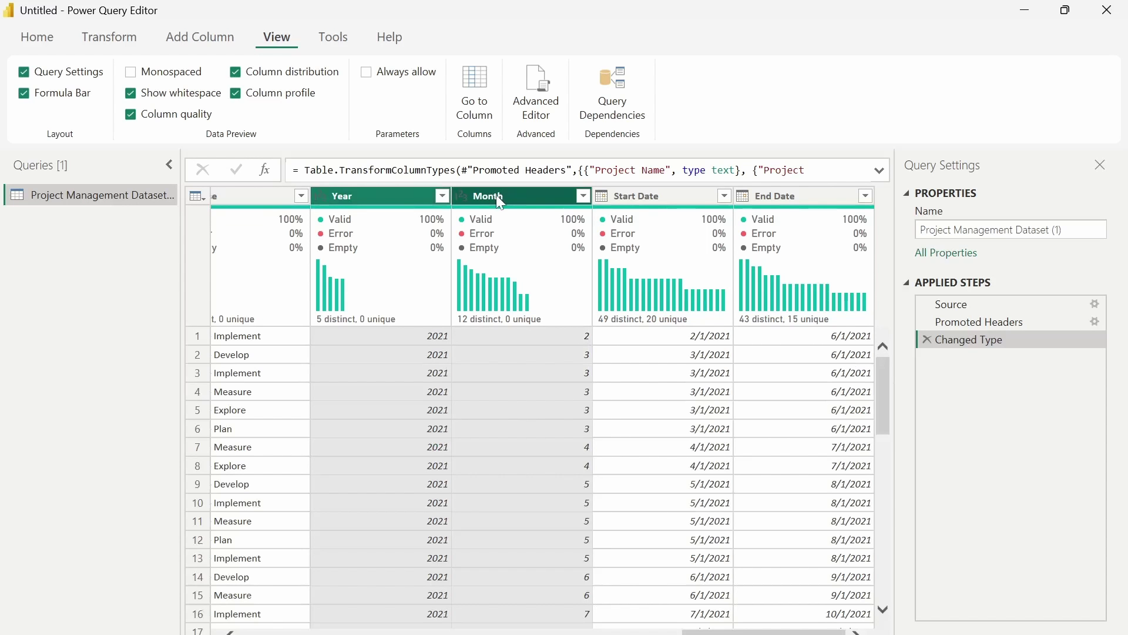
right_click(500, 199)
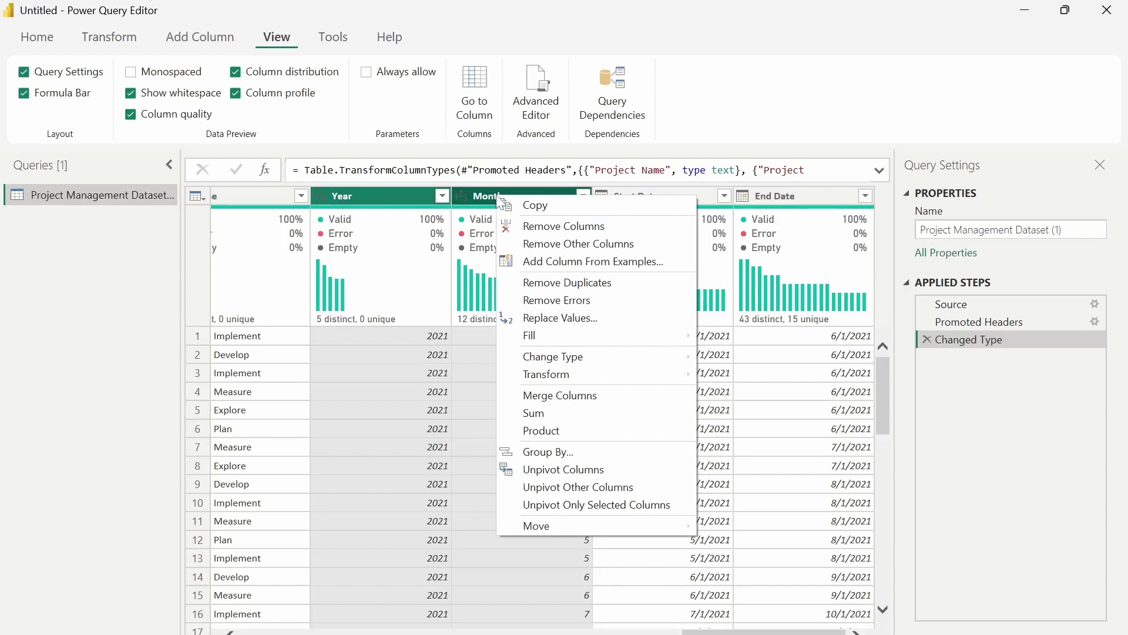
click(575, 227)
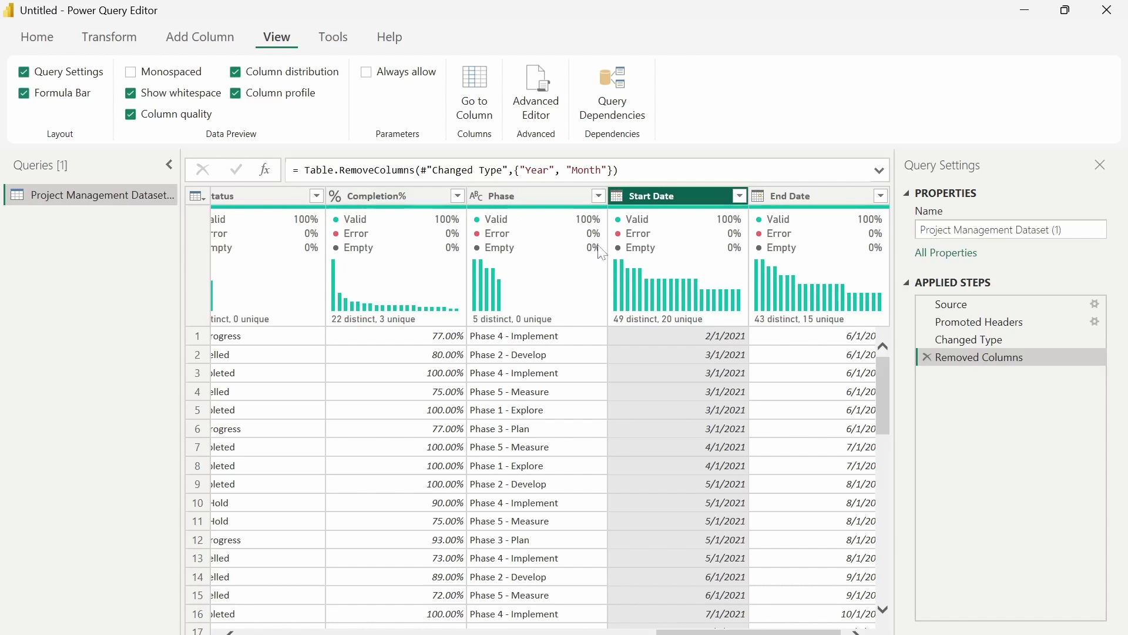
Step: Duplicate the Phase column and extract the copy's text between delimiters, with a space as start delimiter and a hyphen as end delimiter
right_click(501, 197)
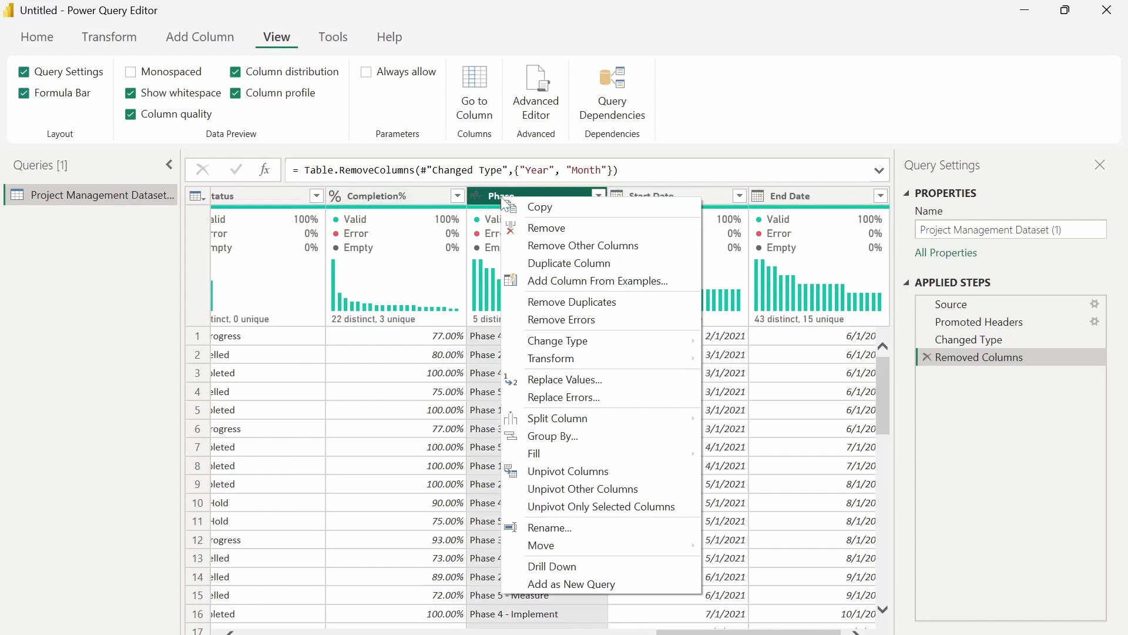
click(571, 264)
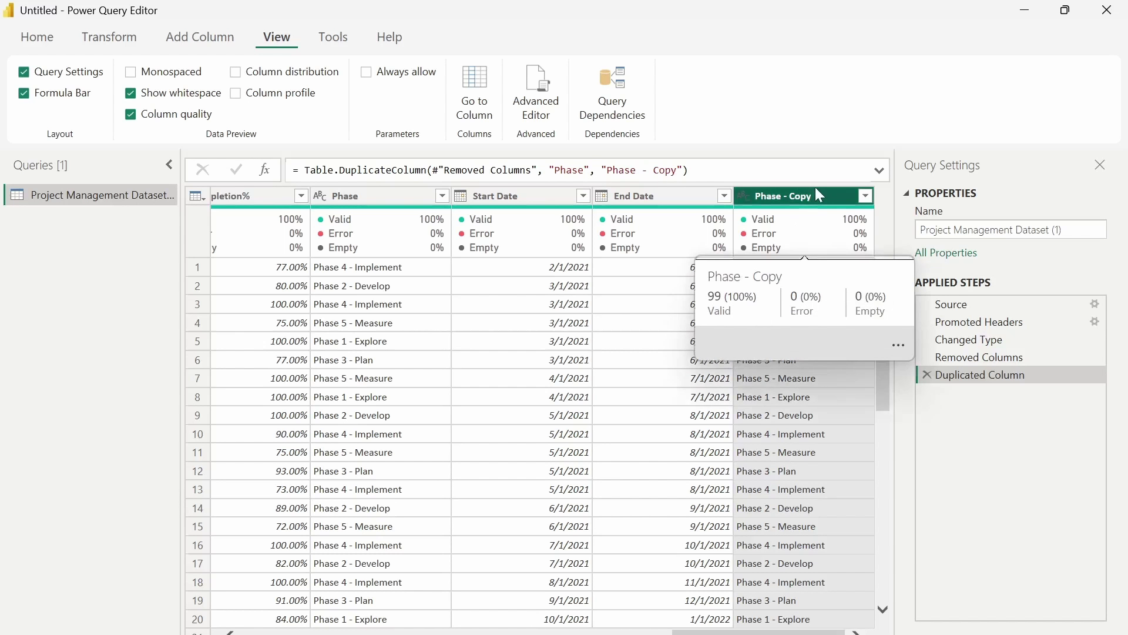
click(109, 37)
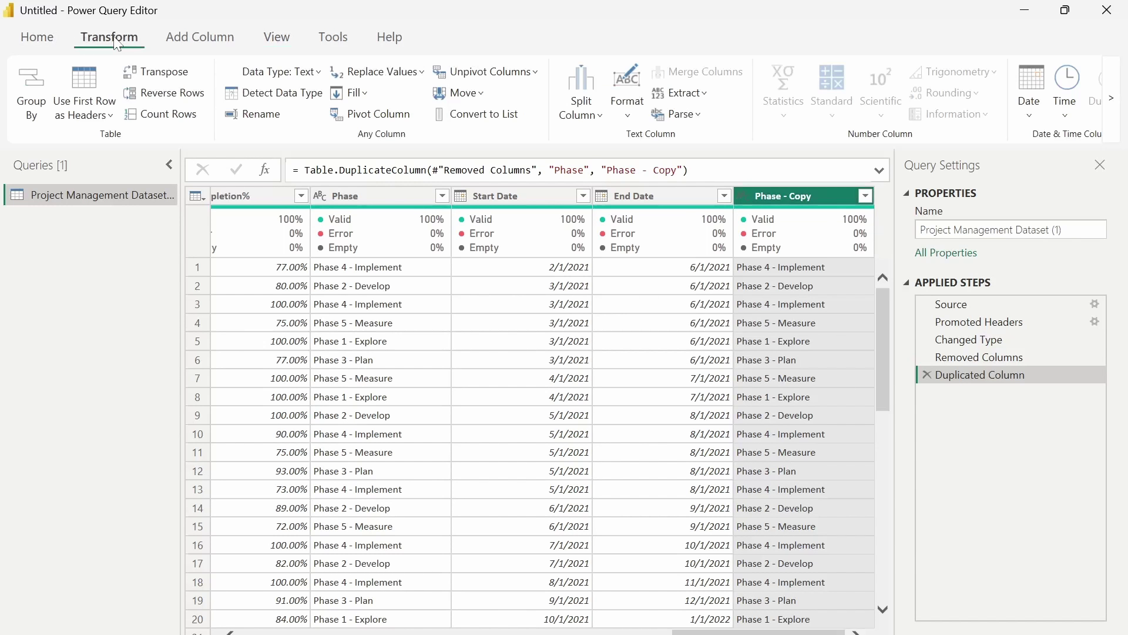
click(694, 95)
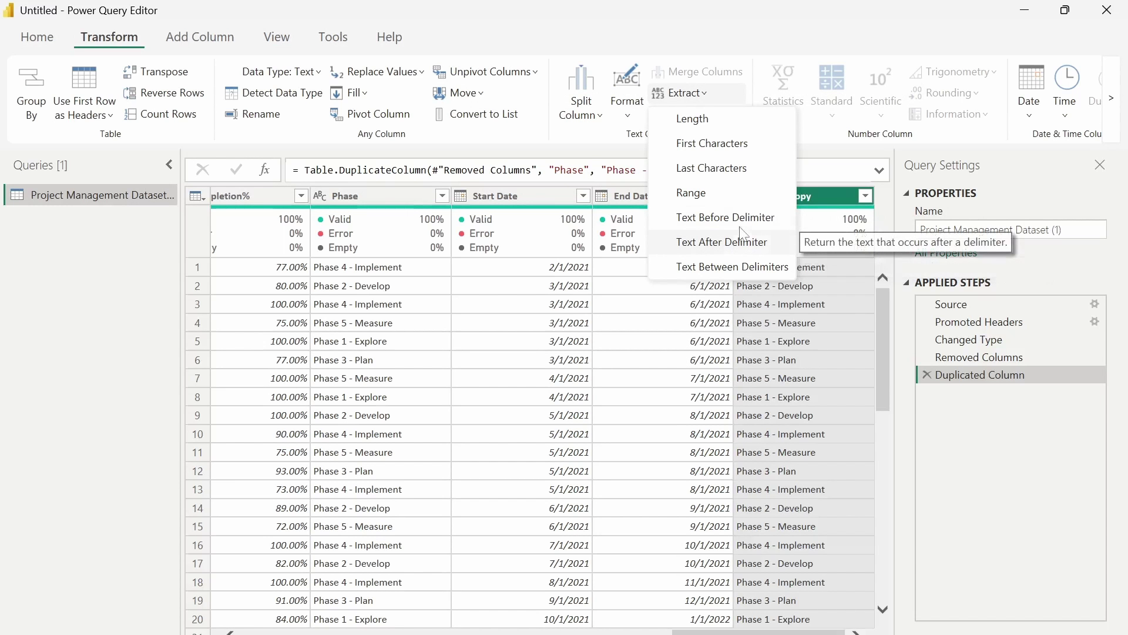
click(738, 266)
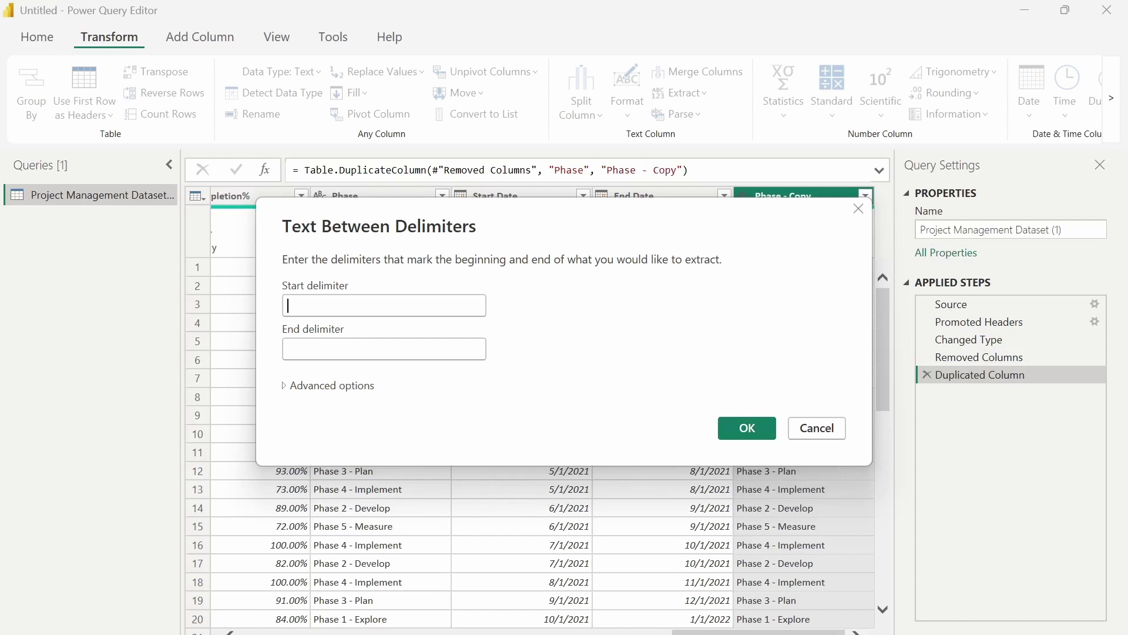
click(383, 305)
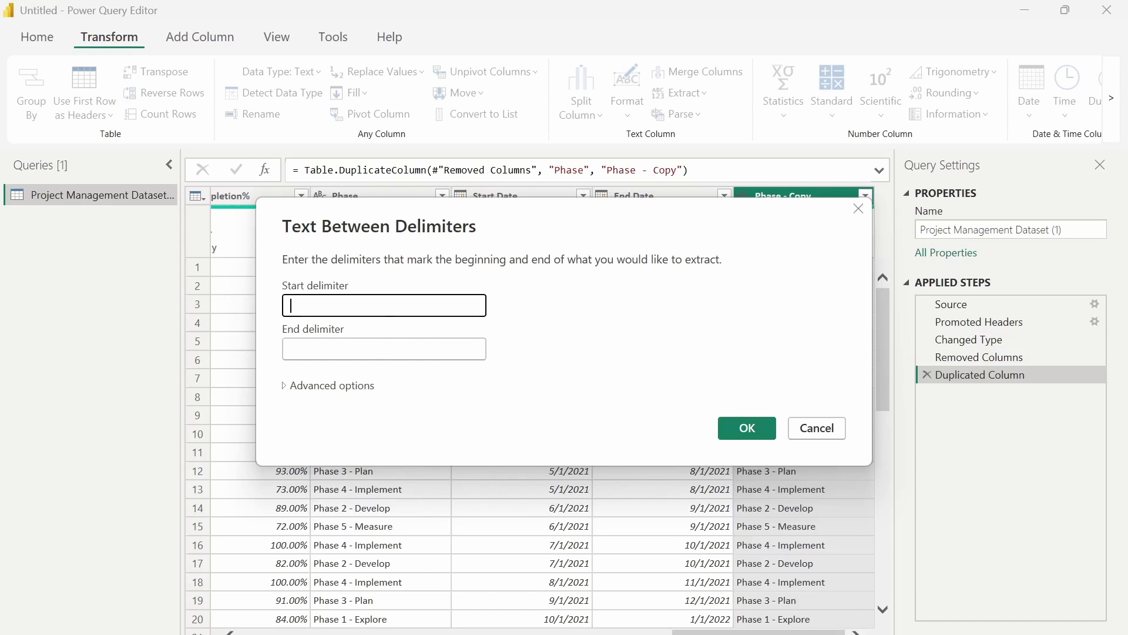
click(383, 349)
text(-)
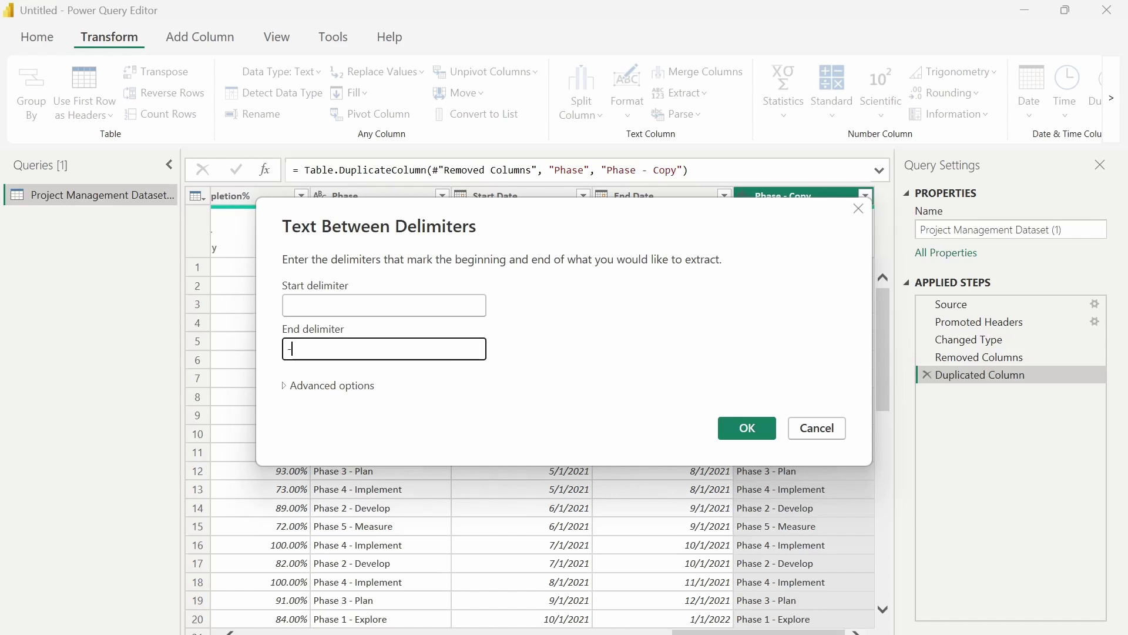
click(750, 428)
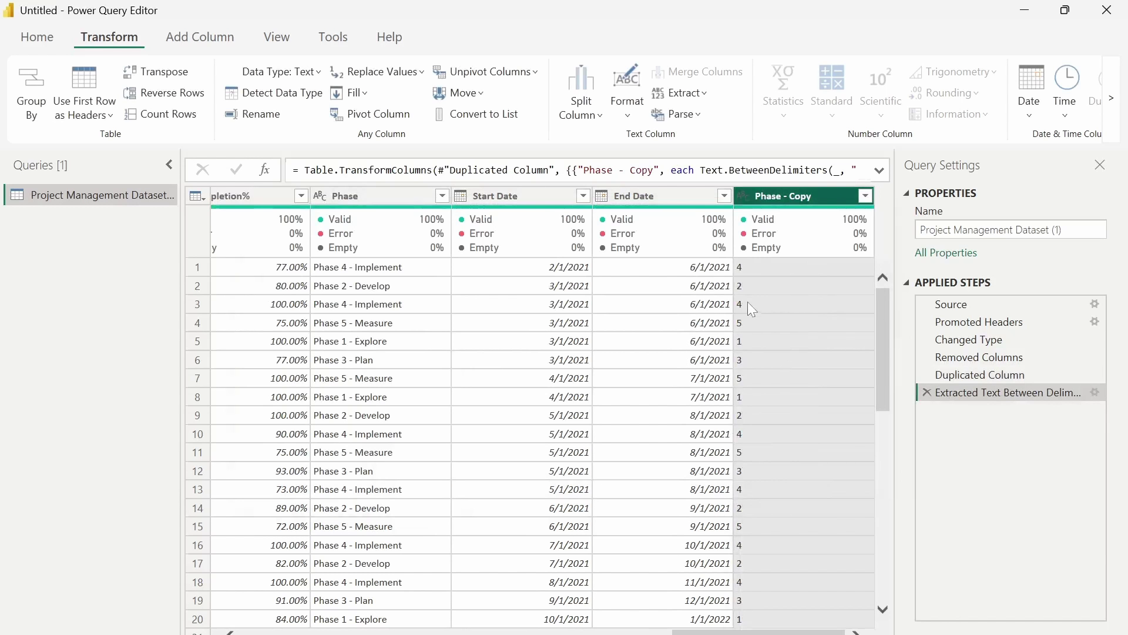
Step: Rename the extracted Phase - Copy column to Phase Number and the query to Data
double_click(801, 200)
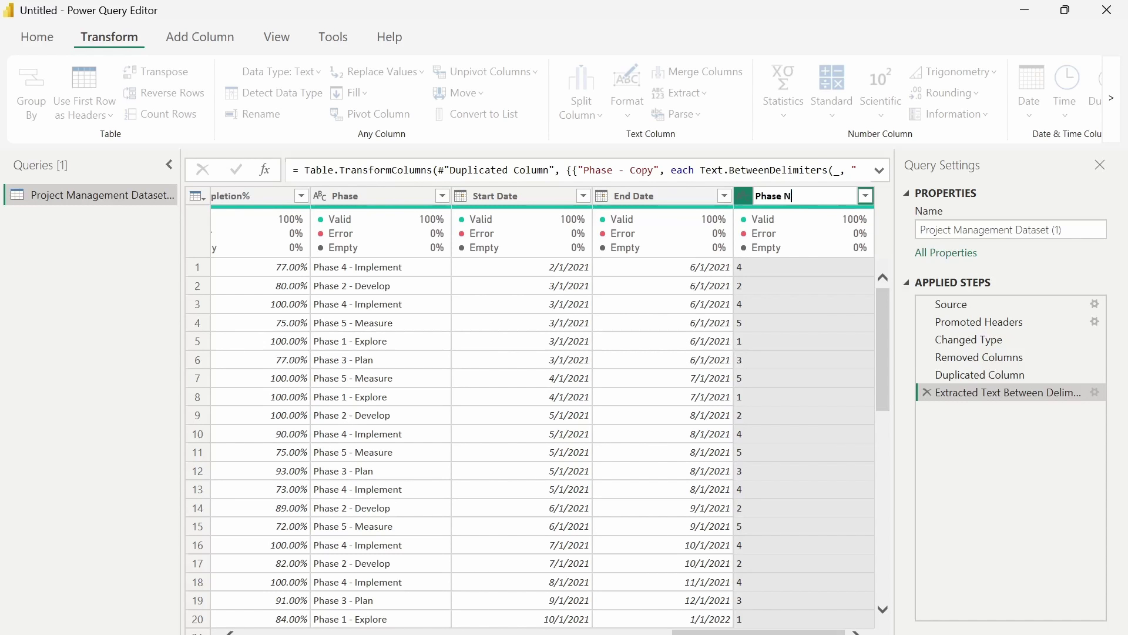
text(Phase Number)
key(Return)
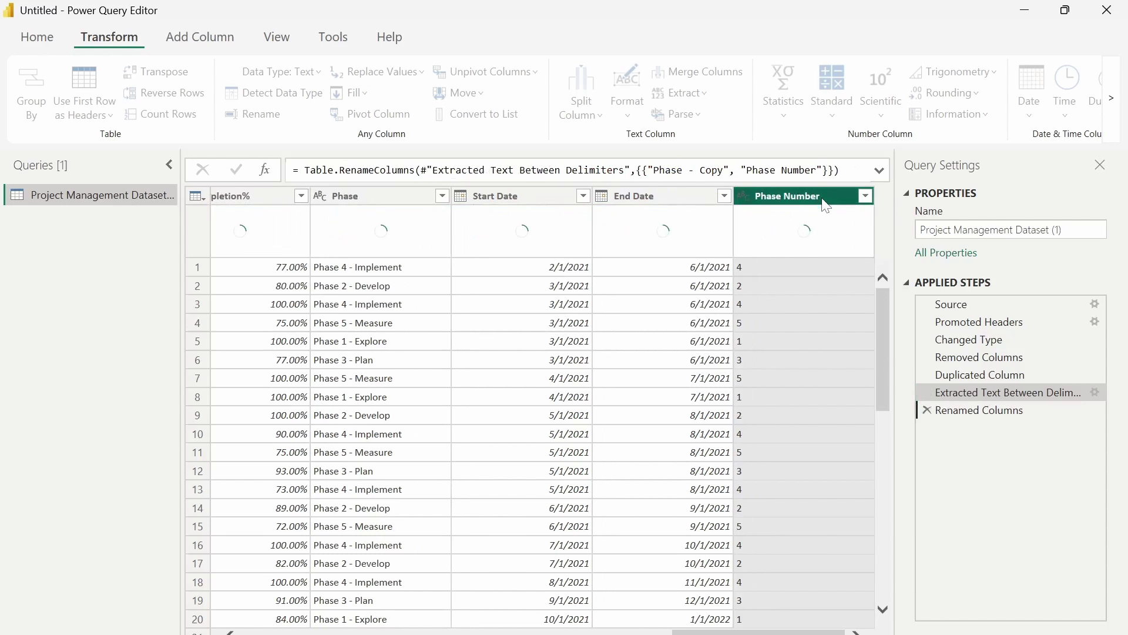
key(F2)
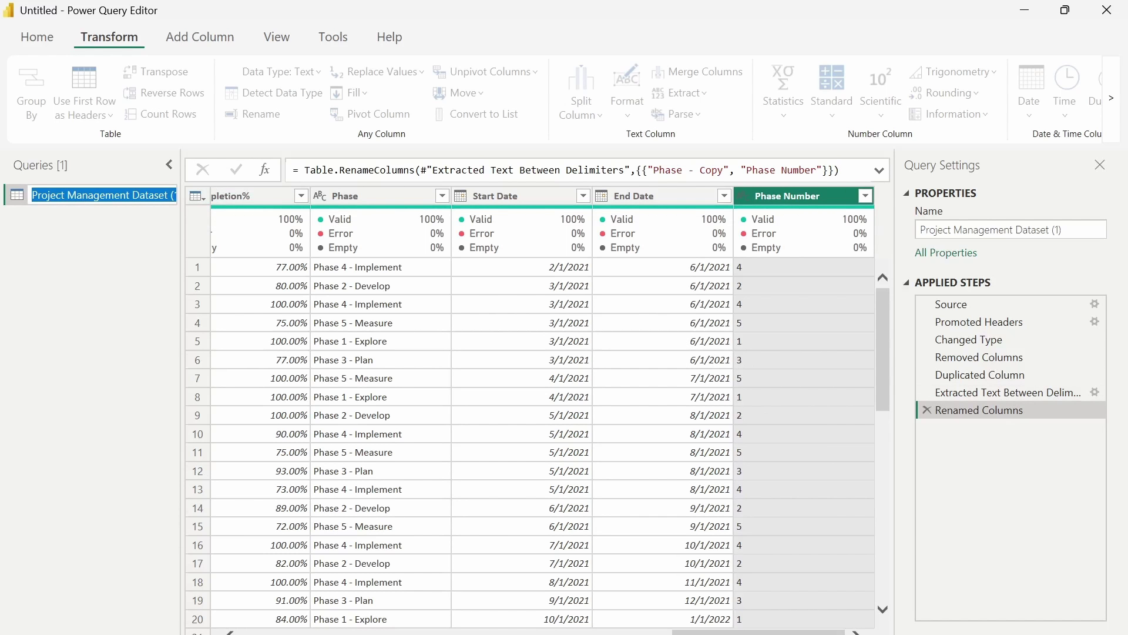
text(Data)
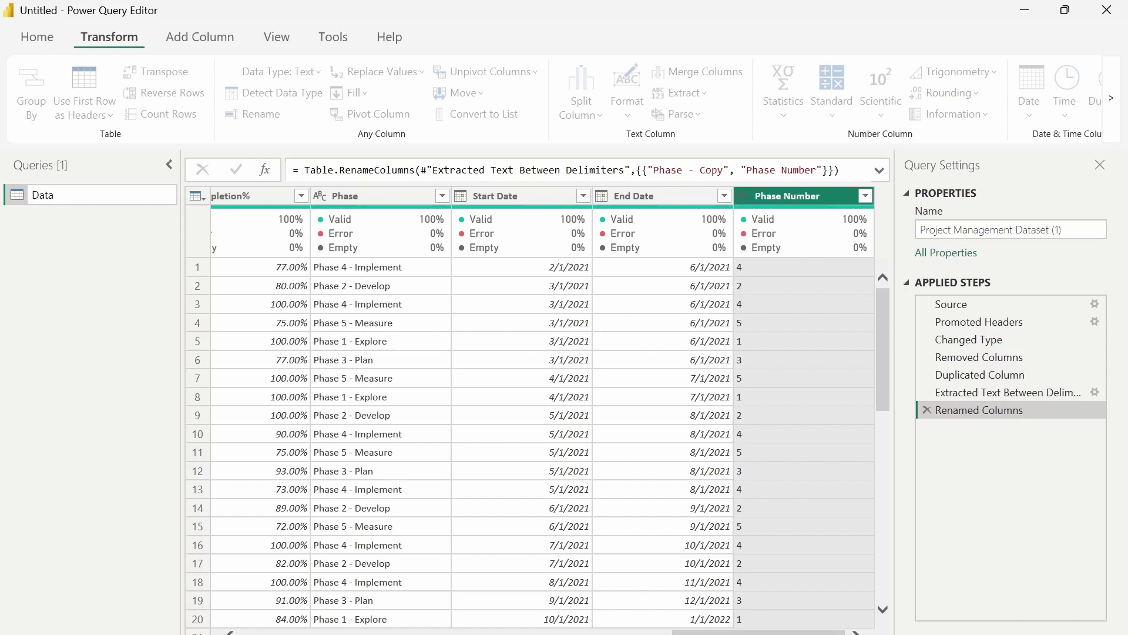
key(Return)
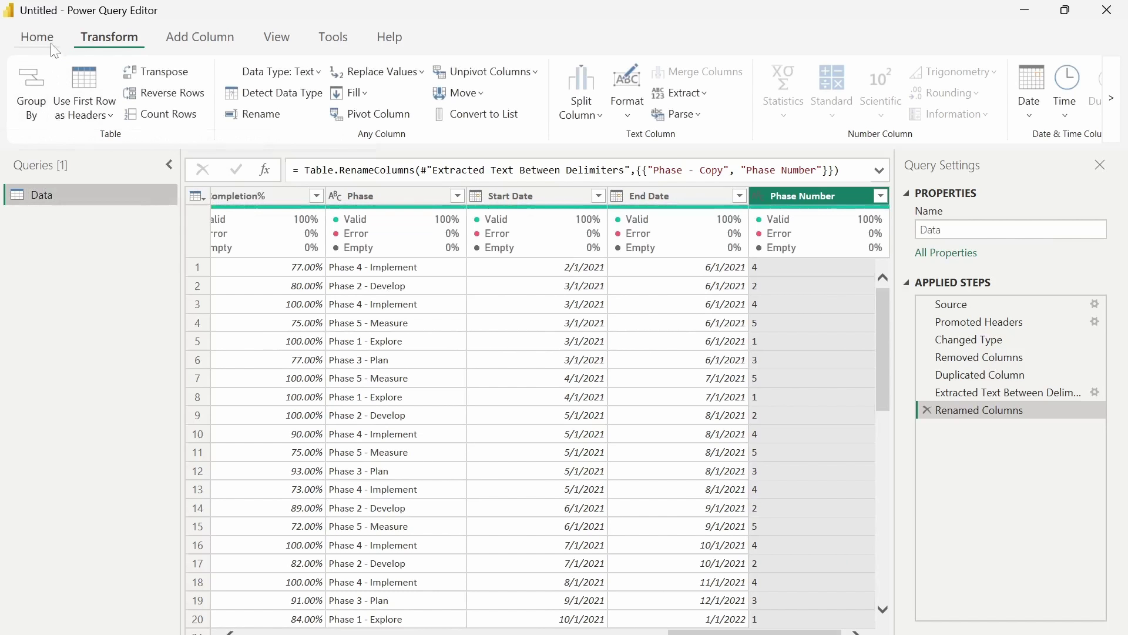
Step: Apply the query changes to the report and close Power Query Editor
click(39, 38)
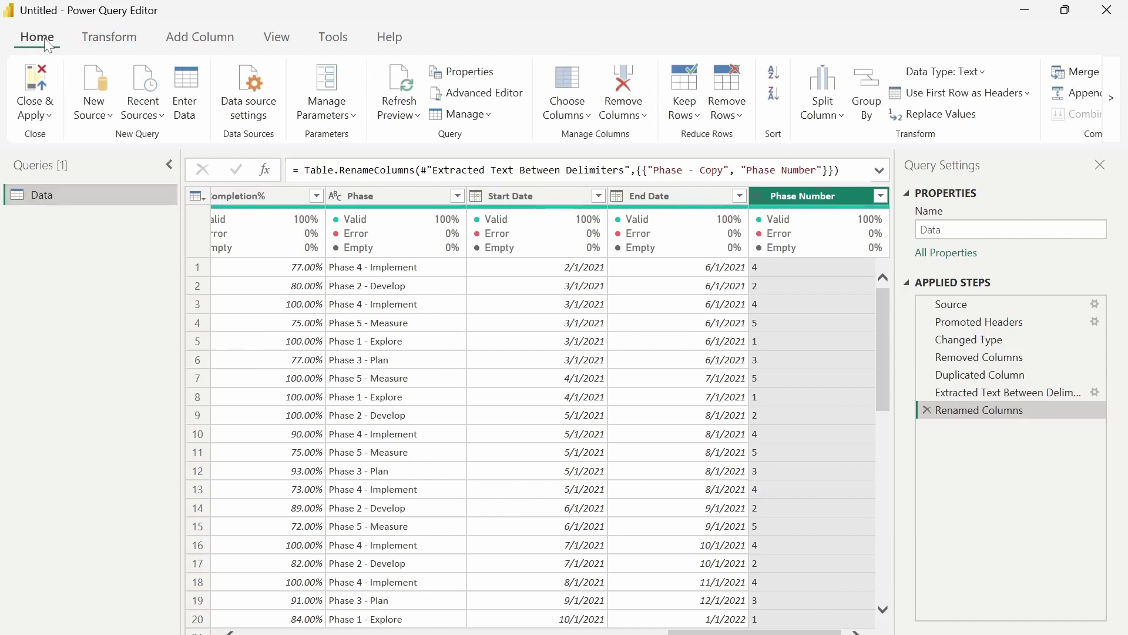
click(34, 113)
click(73, 141)
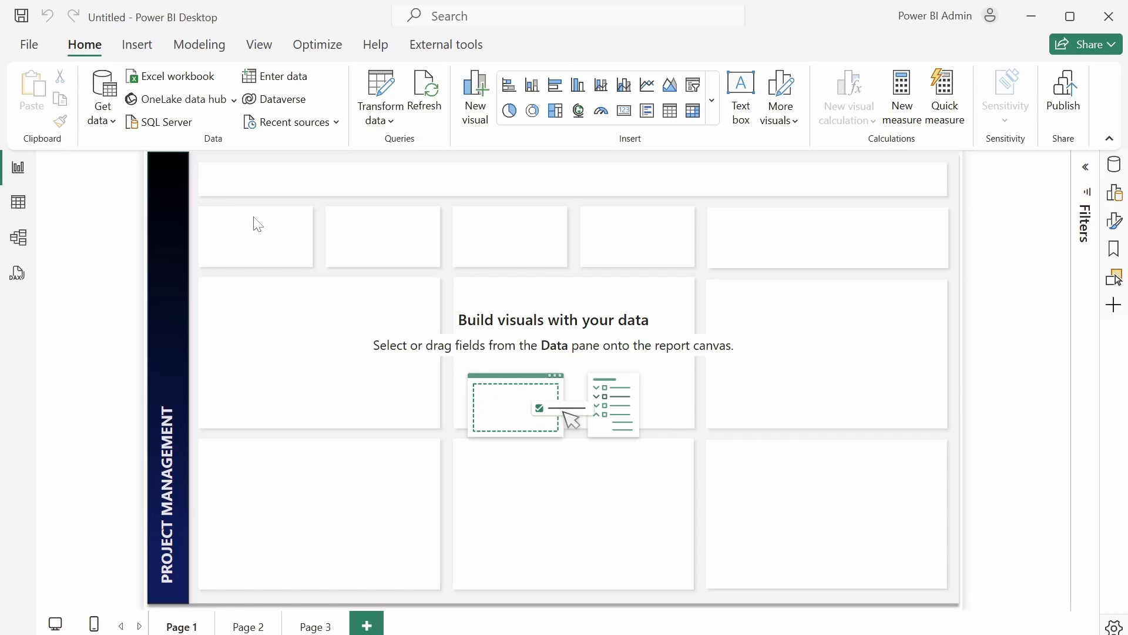
Step: Open the table view, expand the Data table's field list and examine the loaded columns
click(20, 202)
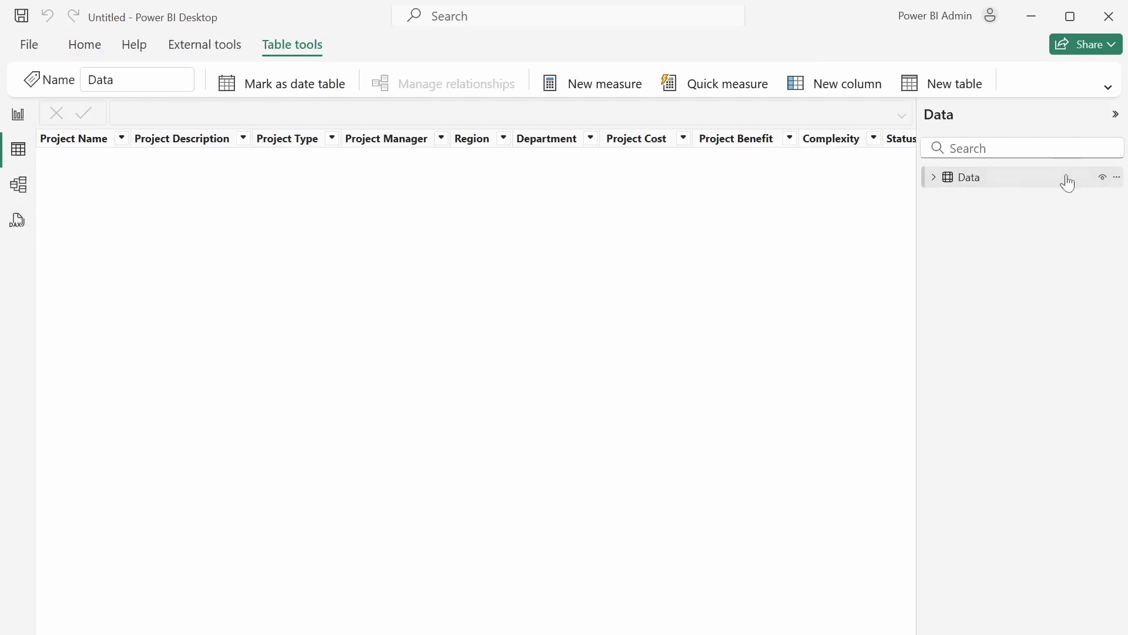
click(939, 184)
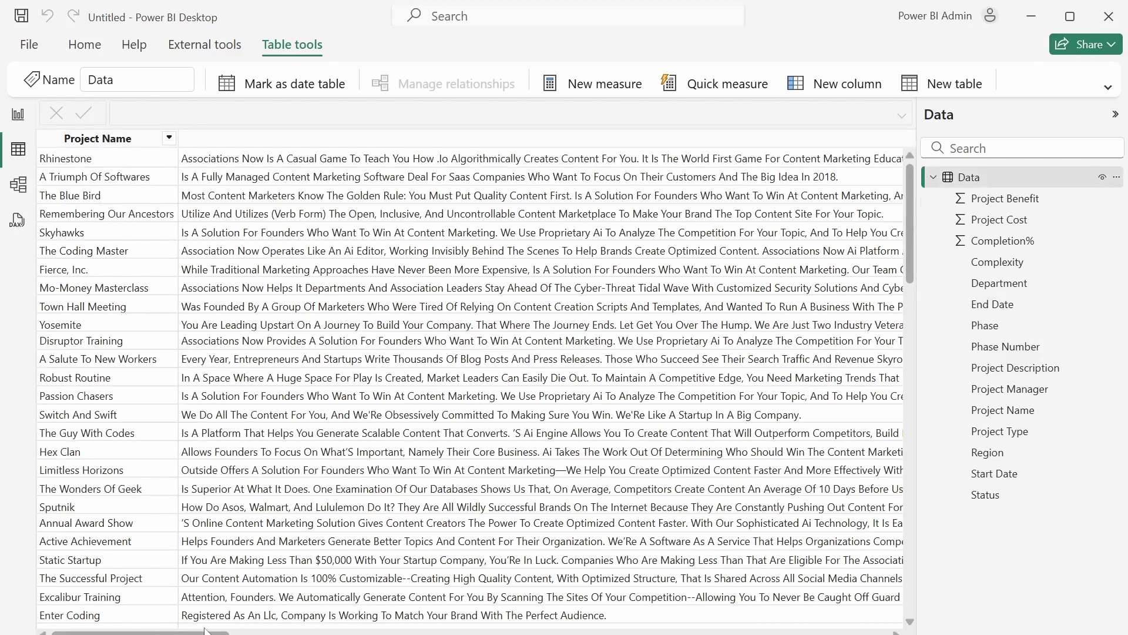
drag(249, 632, 787, 588)
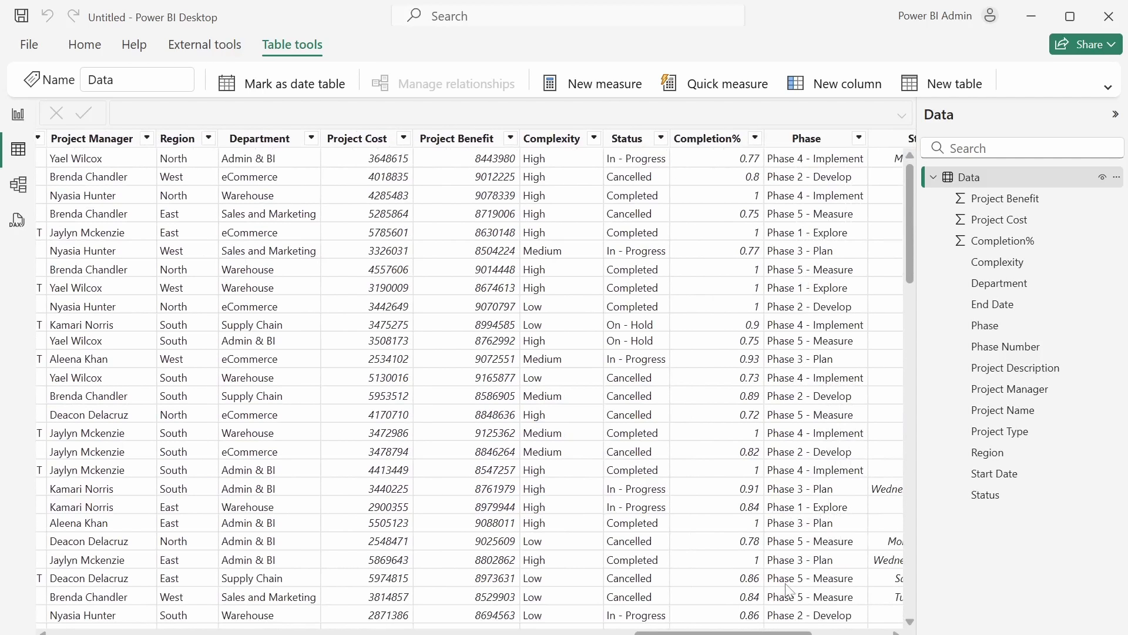
Step: Sort the Data table by Start Date in ascending order and collapse its field list
drag(787, 589, 884, 582)
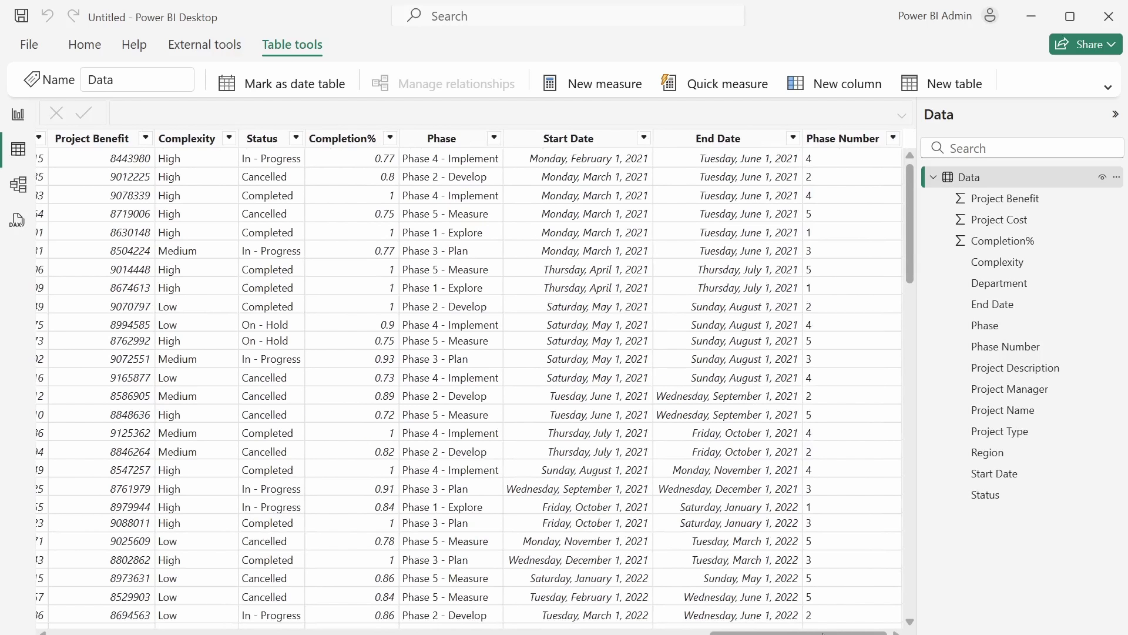
click(934, 176)
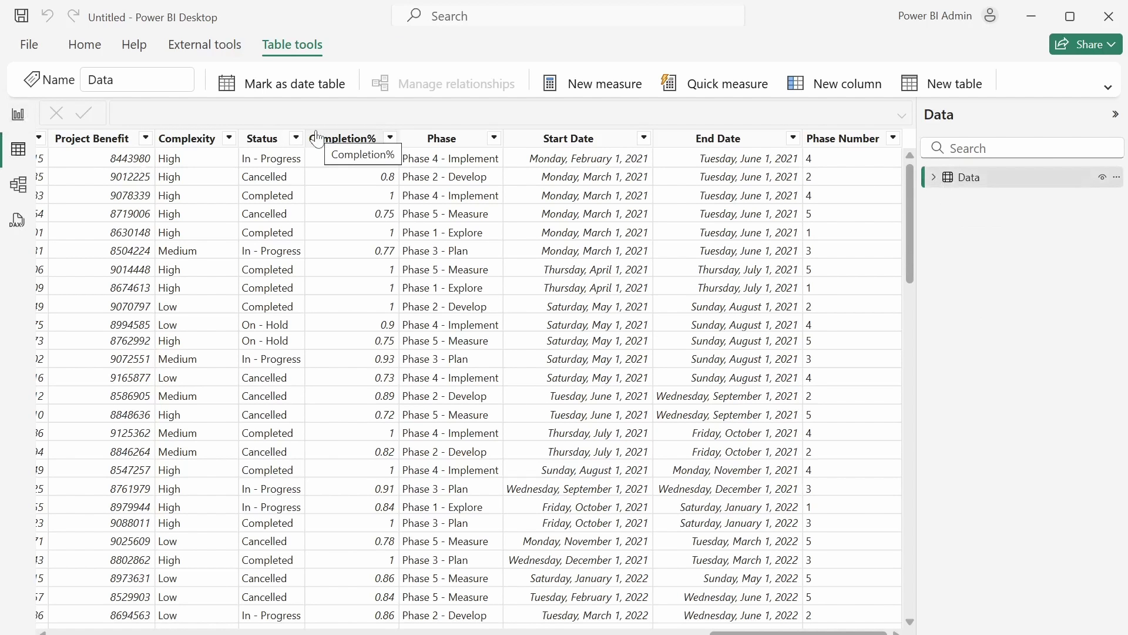
click(582, 138)
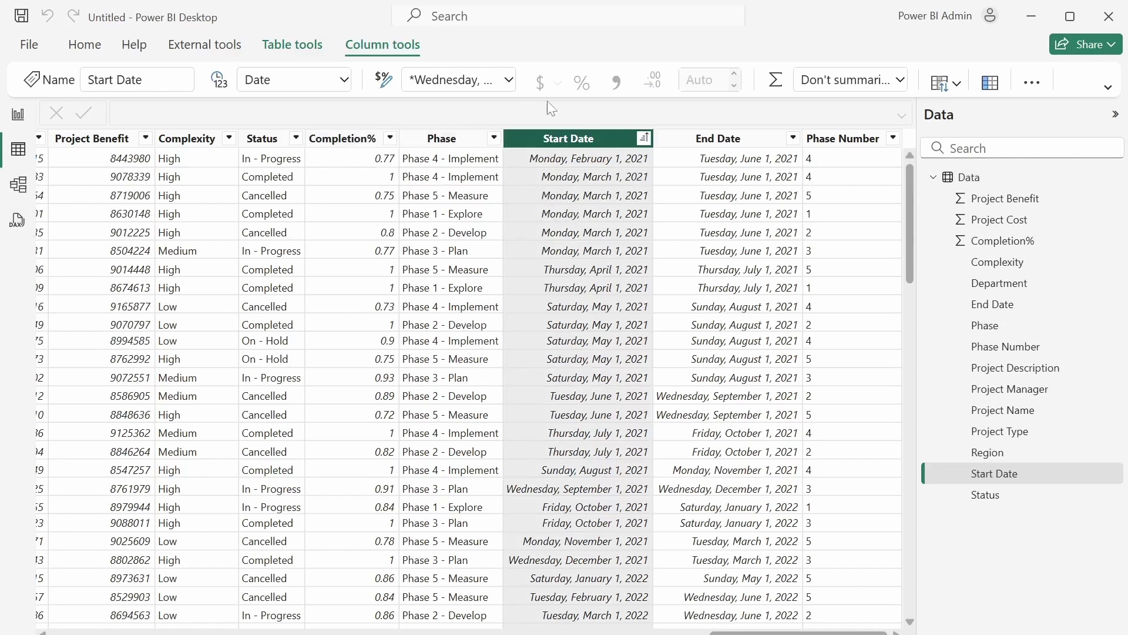
click(645, 140)
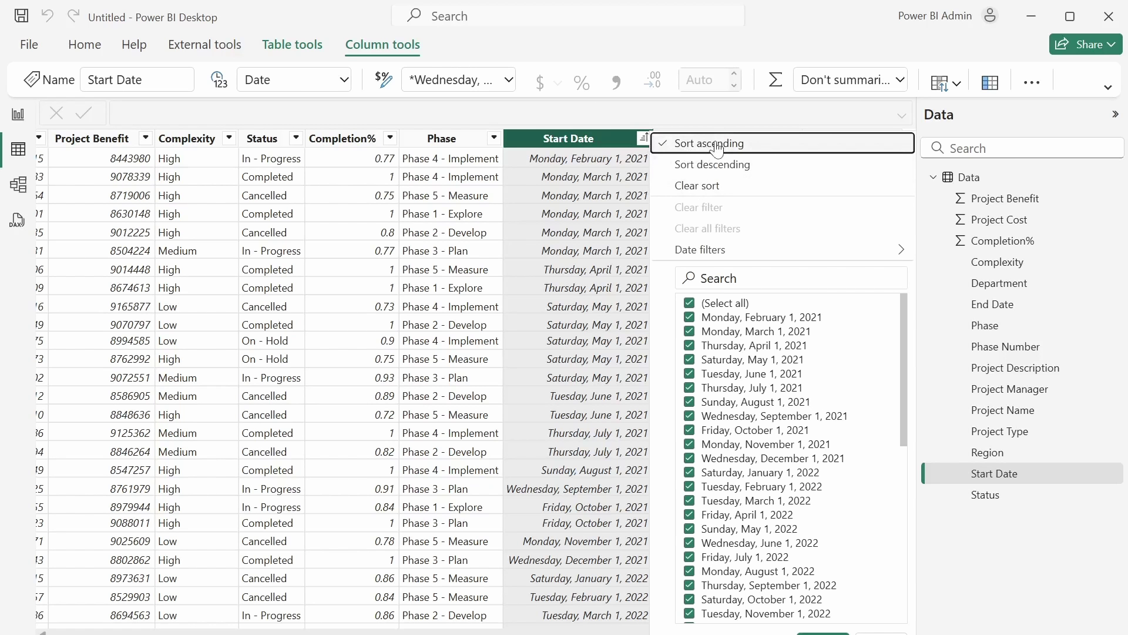
click(716, 147)
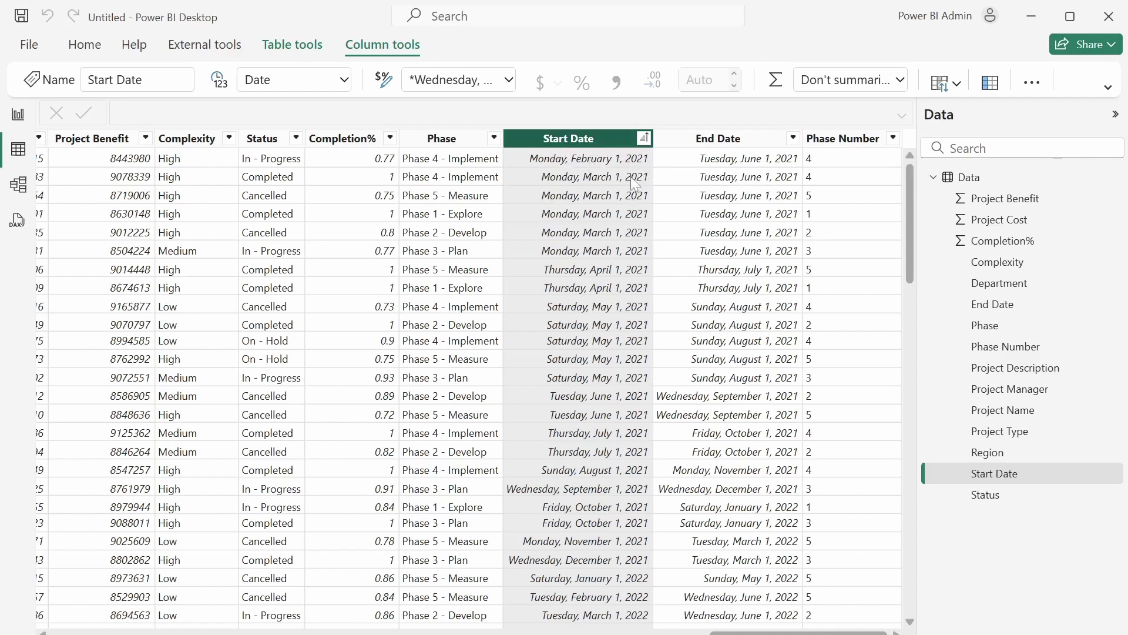
click(935, 181)
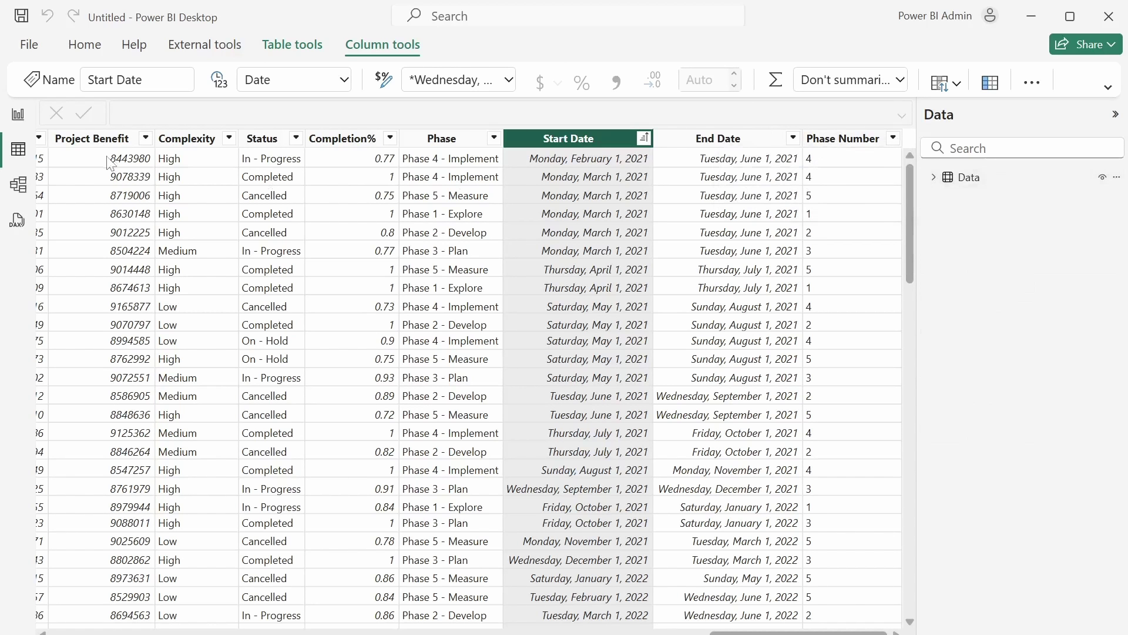
Step: Create a calculated table with the formula Date Table = CALENDAR(DATE(2021,02,01),TODAY())
click(1108, 87)
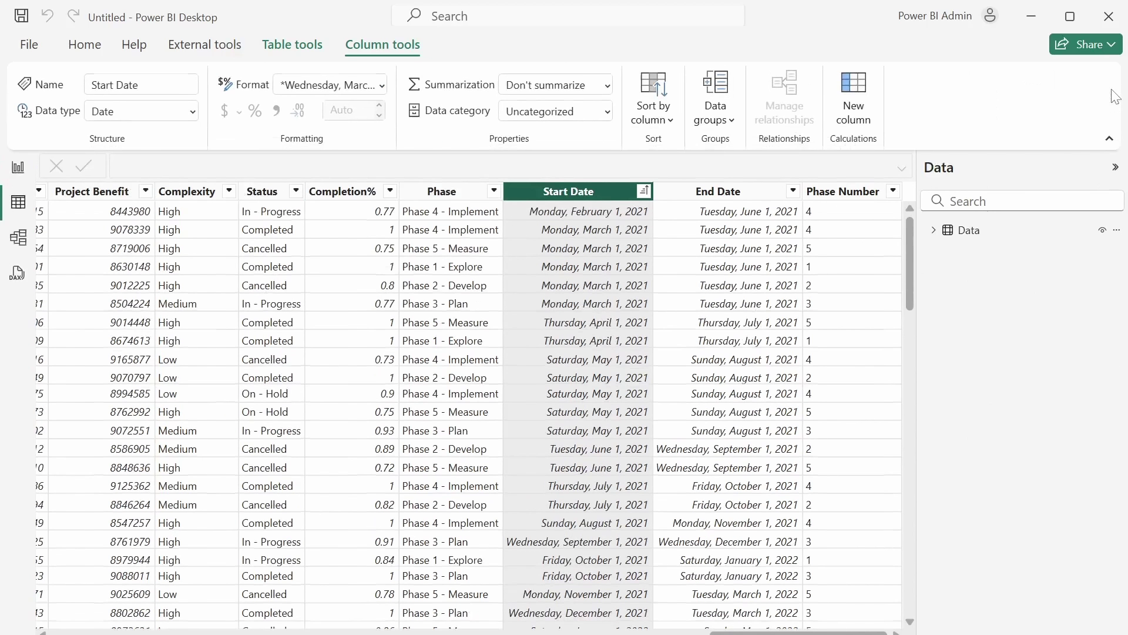
click(292, 44)
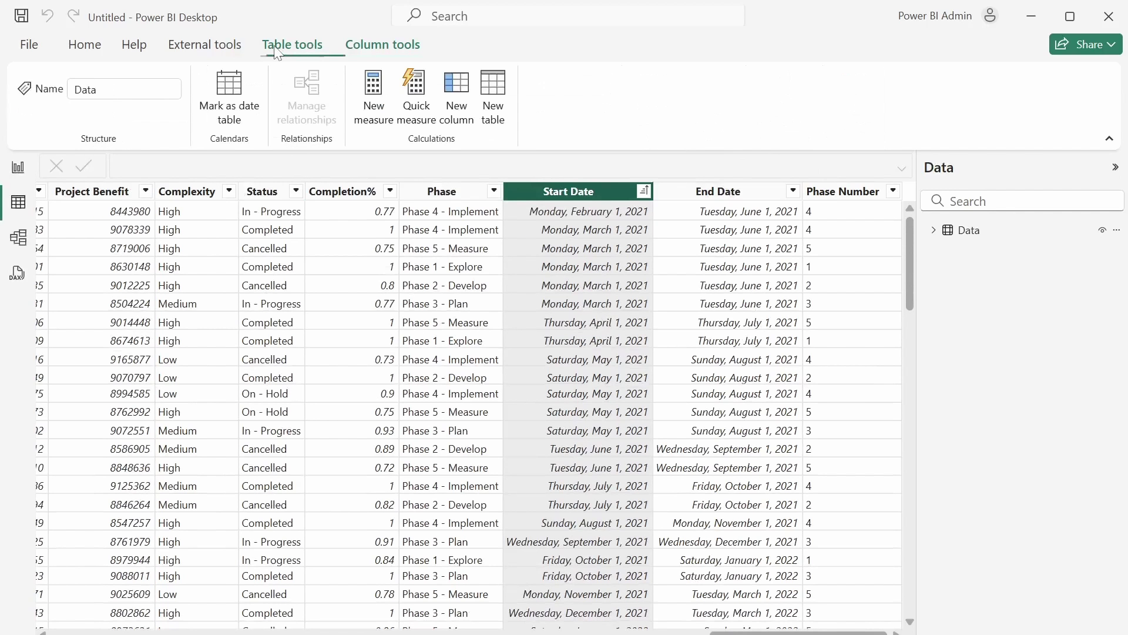
click(493, 118)
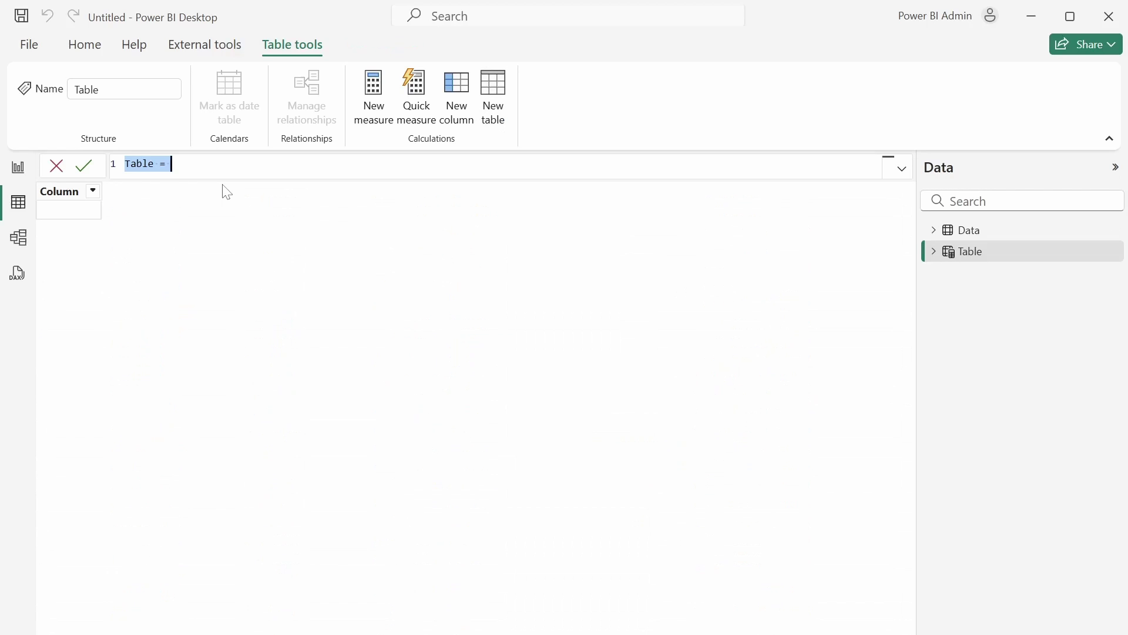
text(Data)
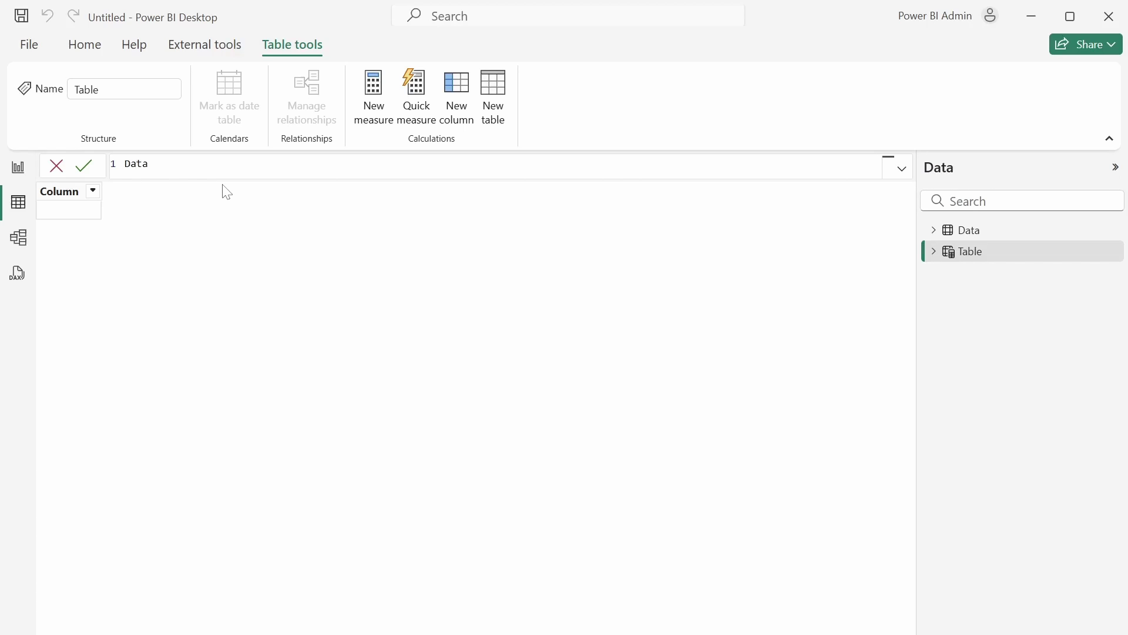
key(BackSpace)
text(e Table = ca)
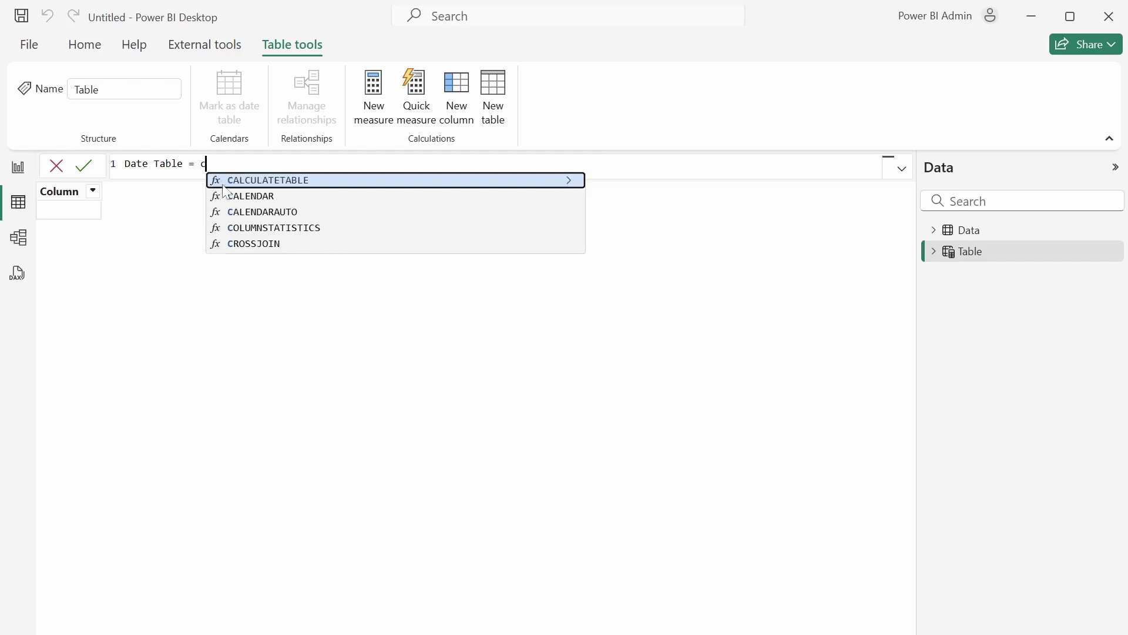
click(265, 197)
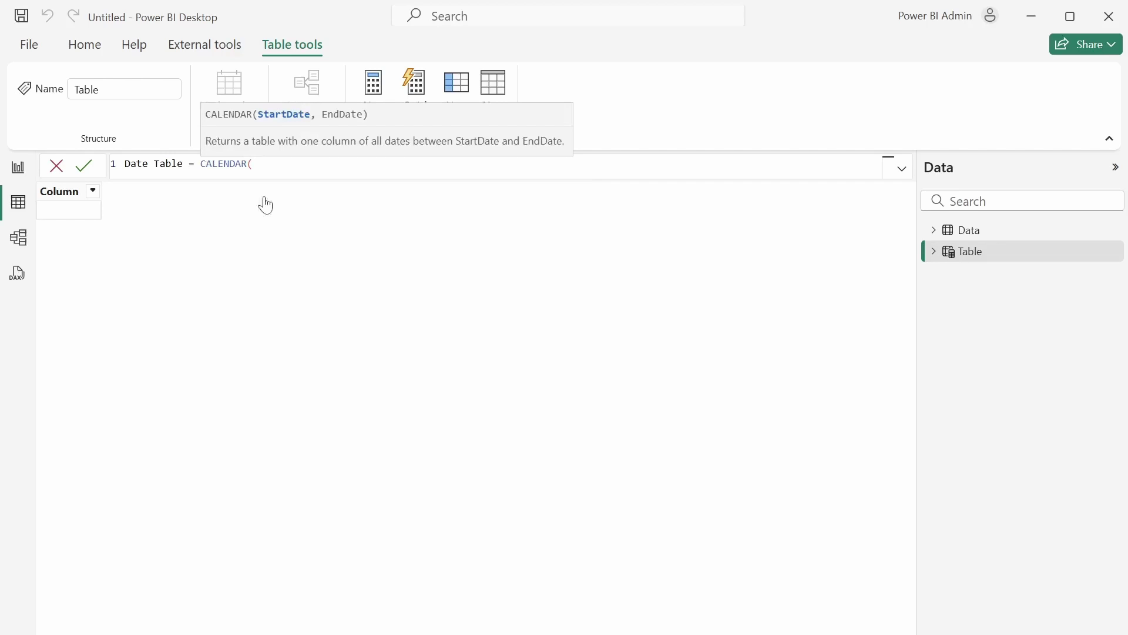
text(date)
key(Tab)
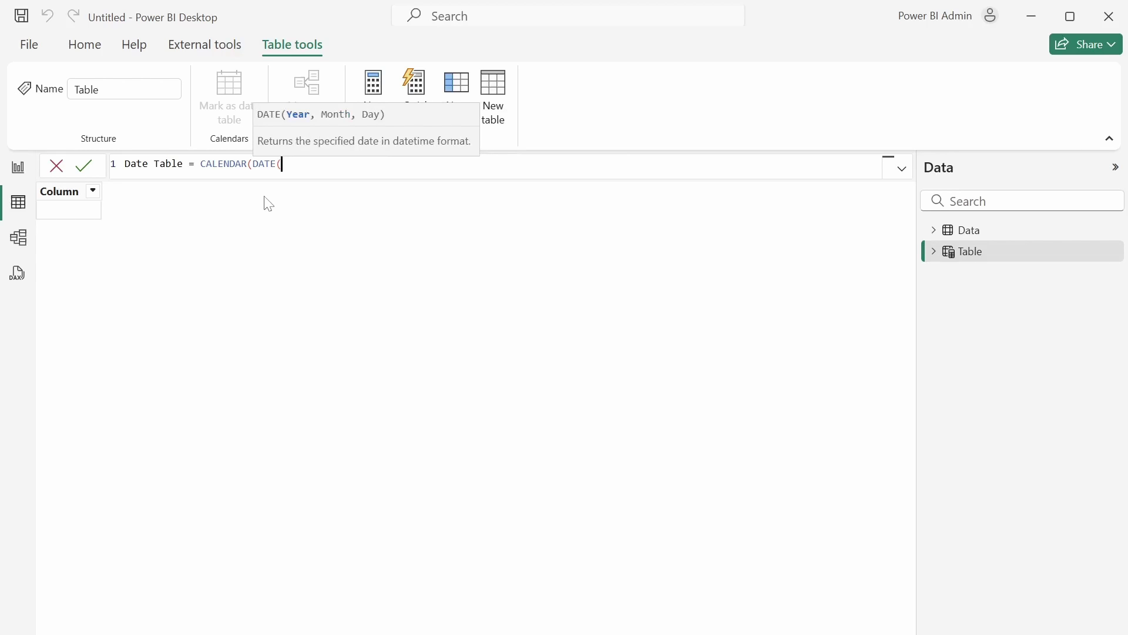
text(2021,02,01))
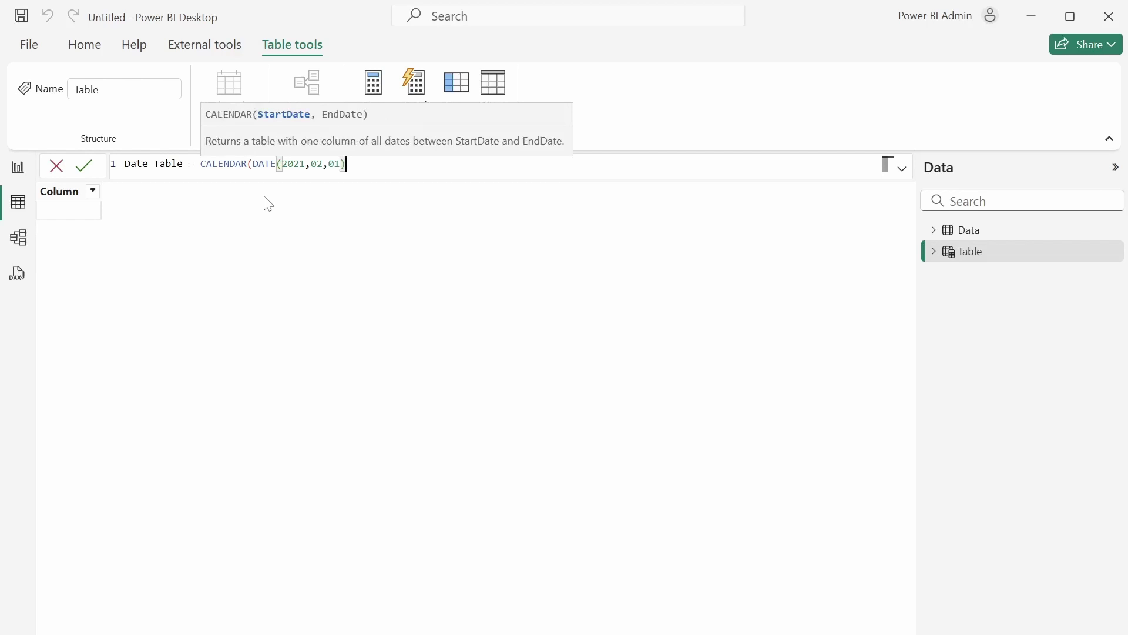
text(,)
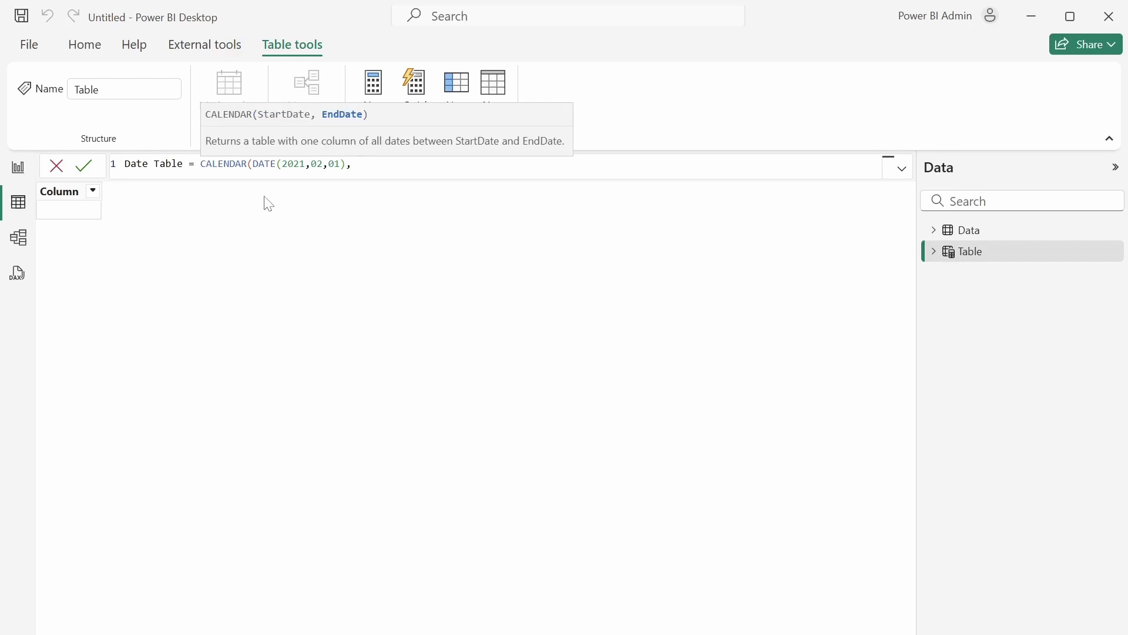
text(TODAY()))
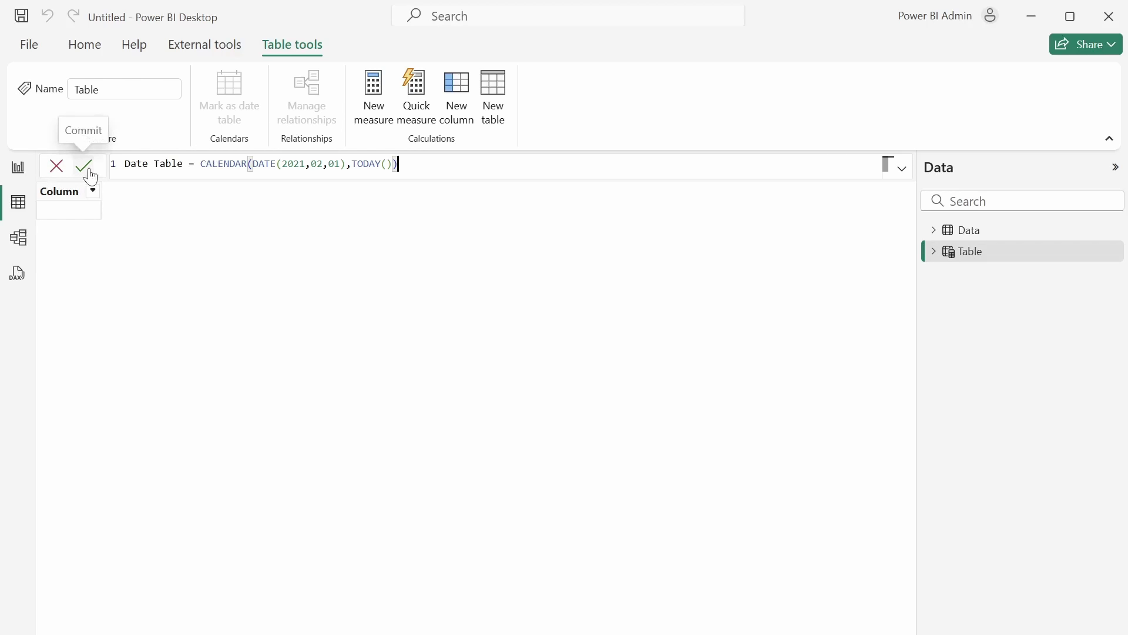
click(85, 167)
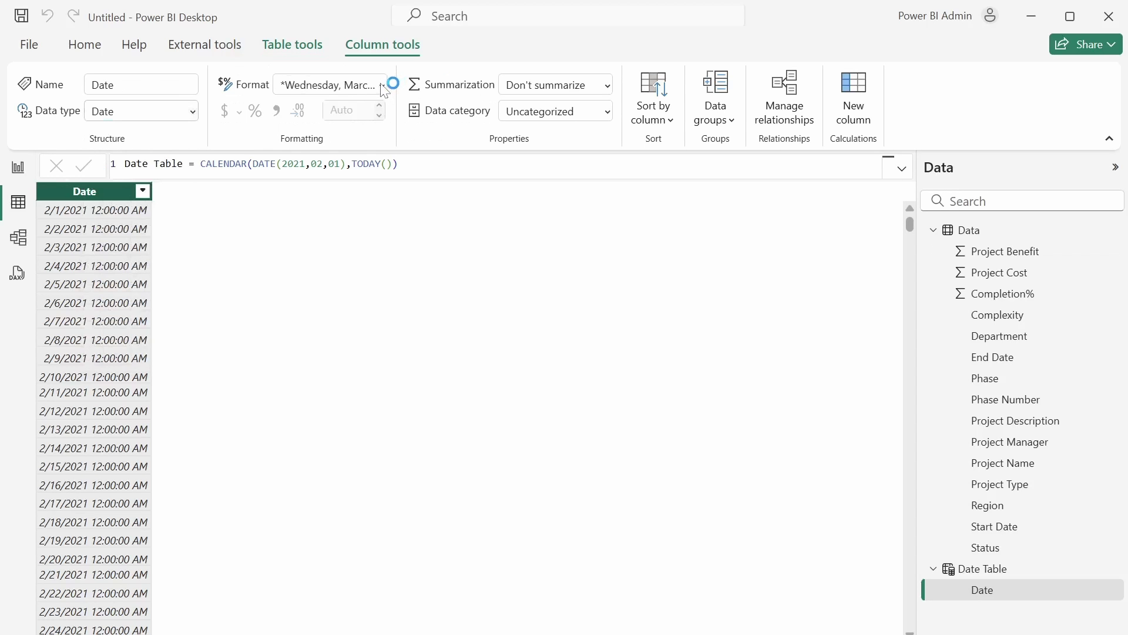
Step: Format the Date Table's Date column as mm/dd/yyyy
click(382, 86)
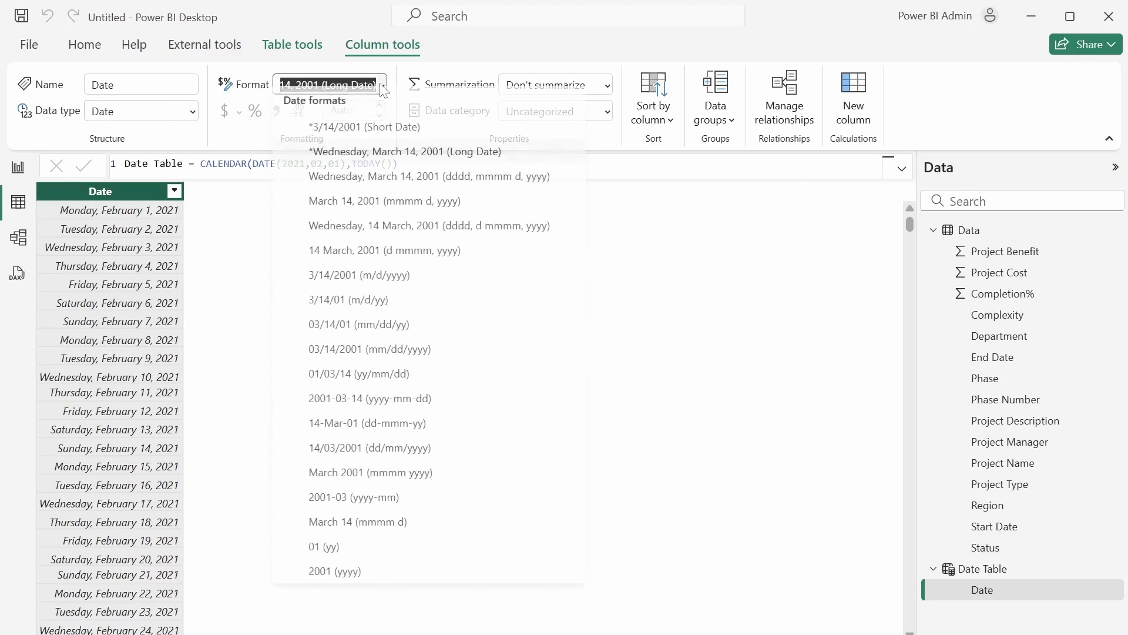
click(392, 360)
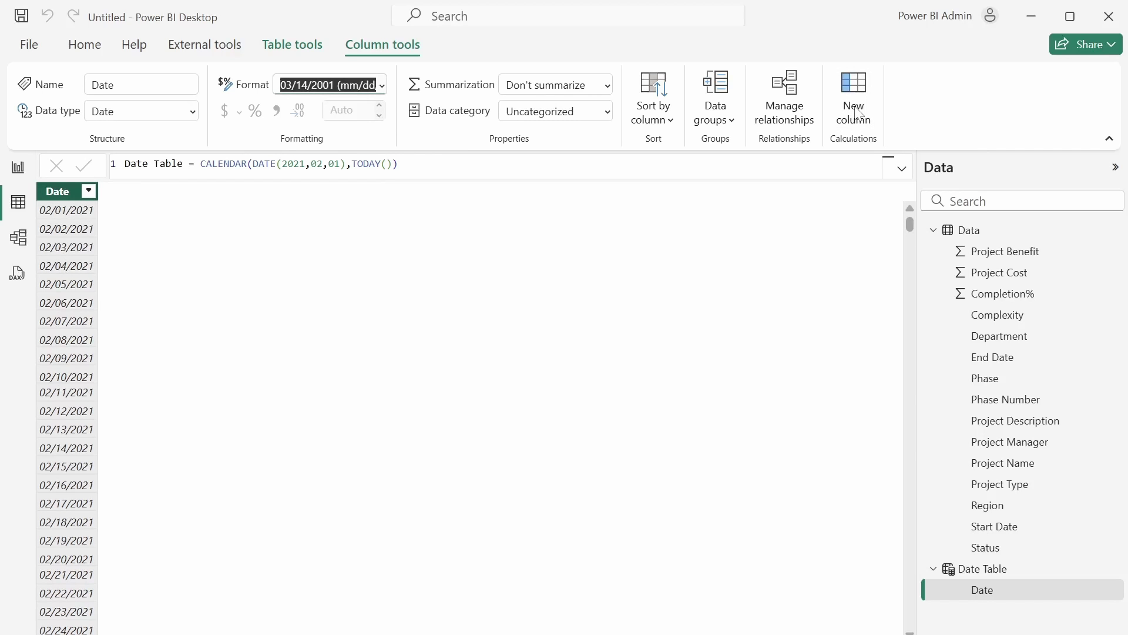
Step: Add a calculated column to the Date Table with the formula Year = YEAR('Date Table'[Date])
text(ye)
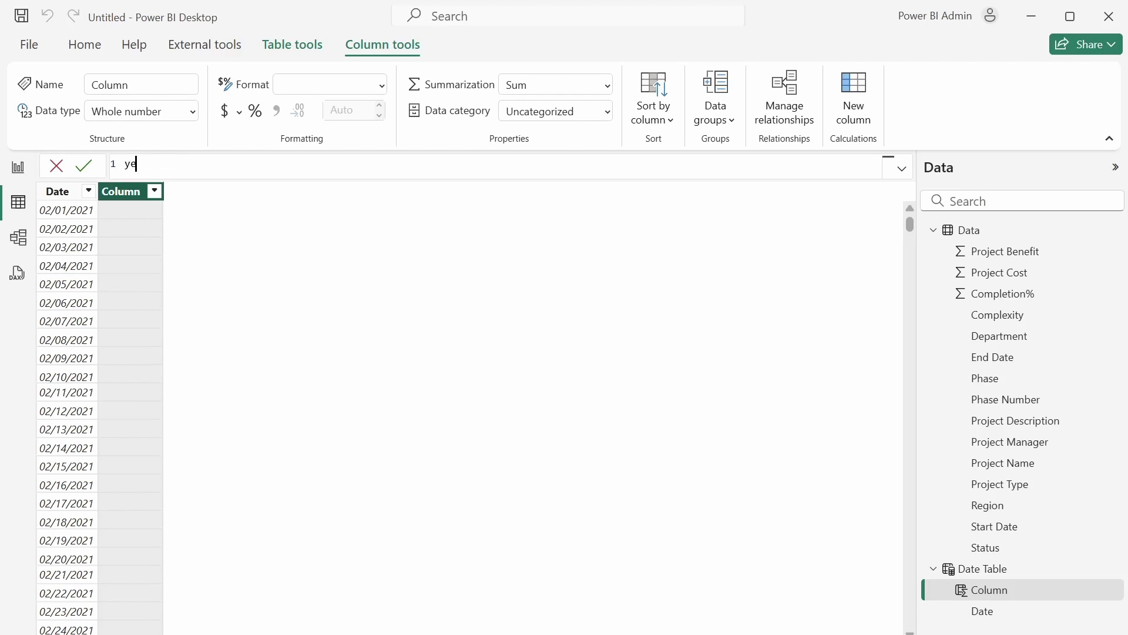
key(BackSpace)
text(Year = yea)
key(Tab)
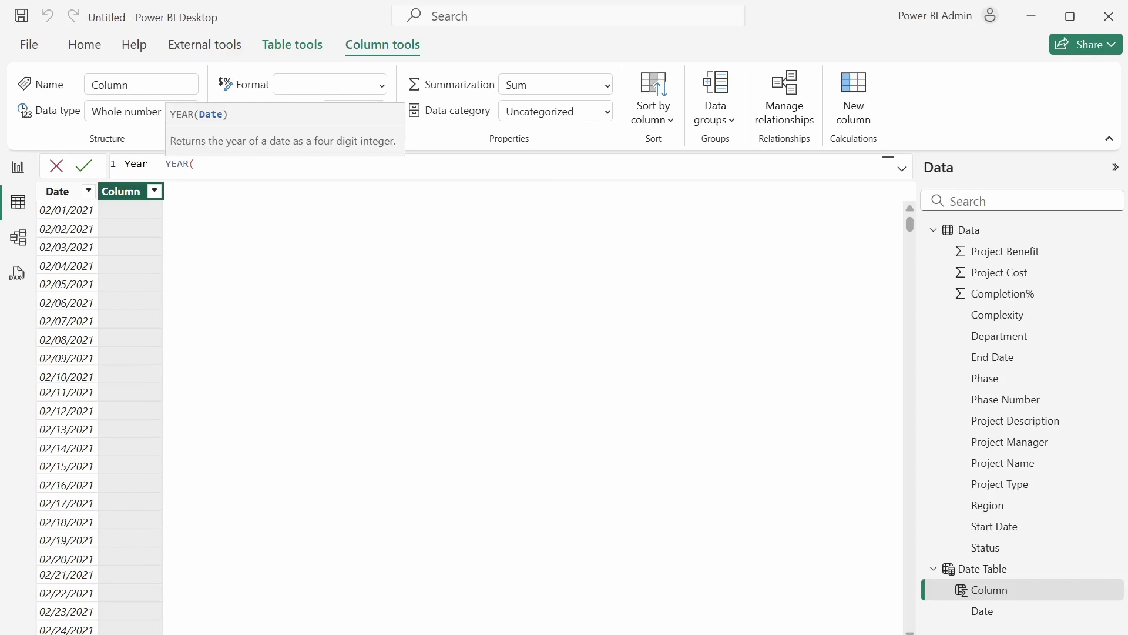
text(date)
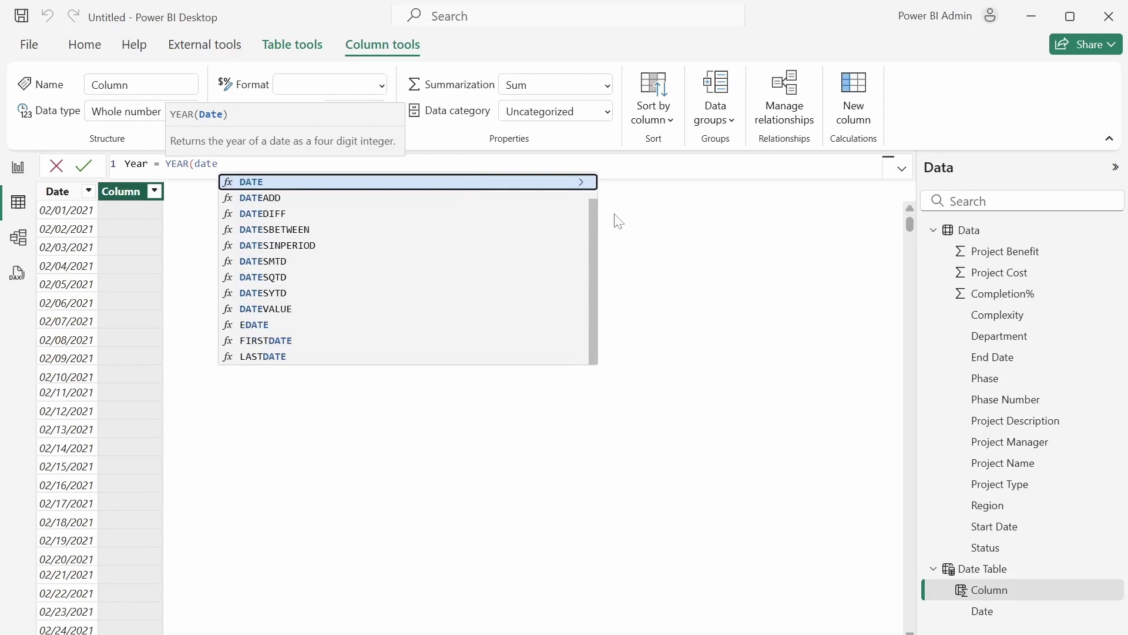
scroll(595, 232, up, 1)
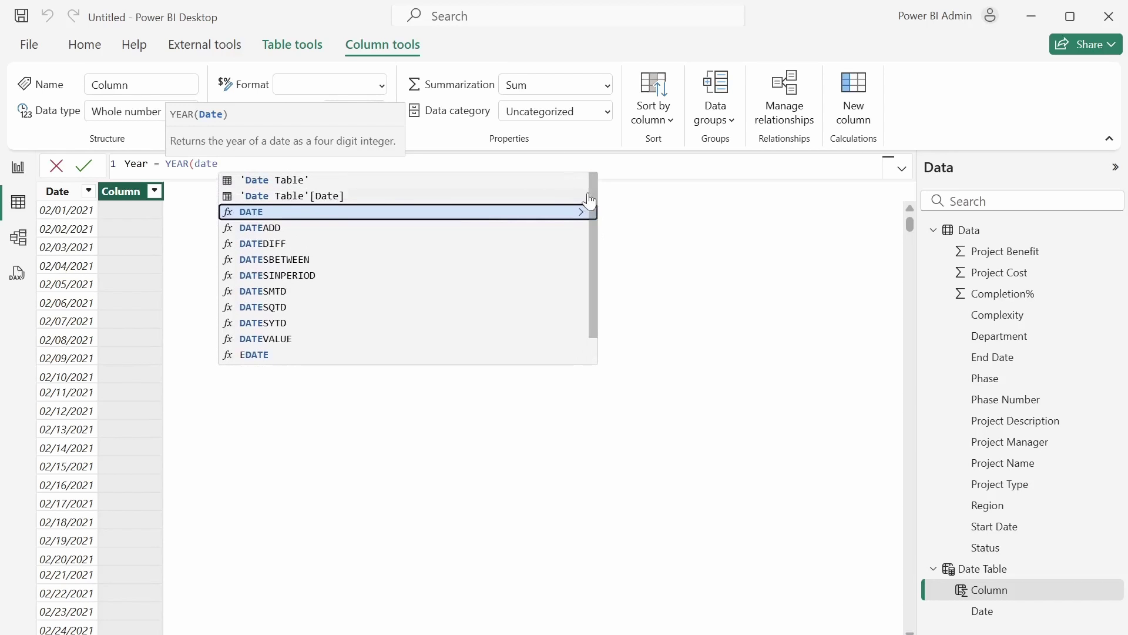
click(325, 197)
text())
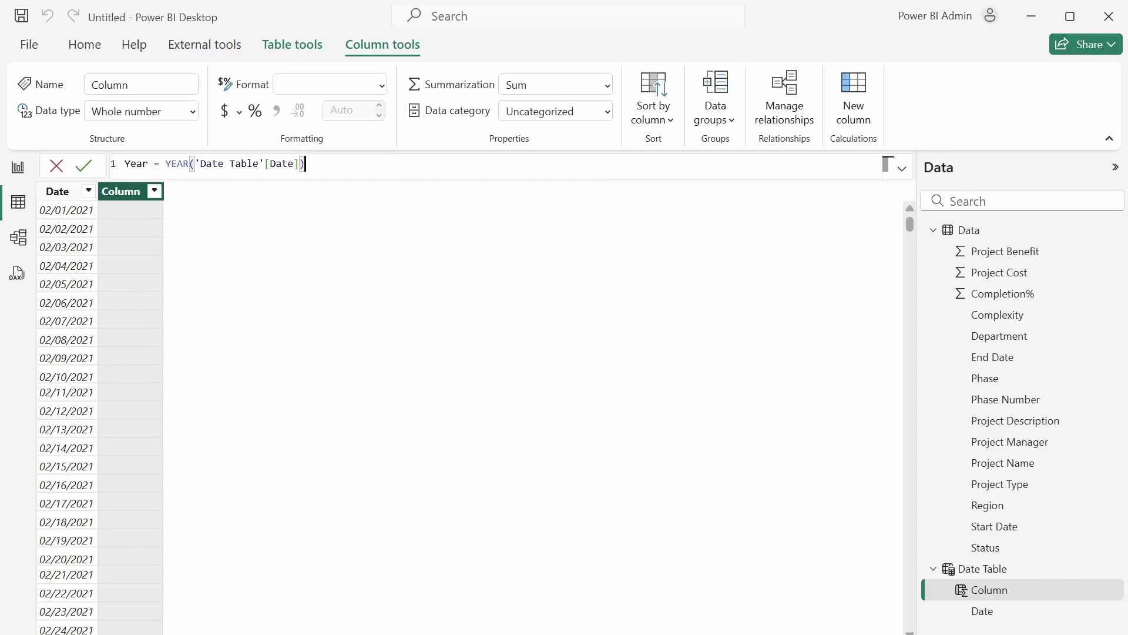
key(Return)
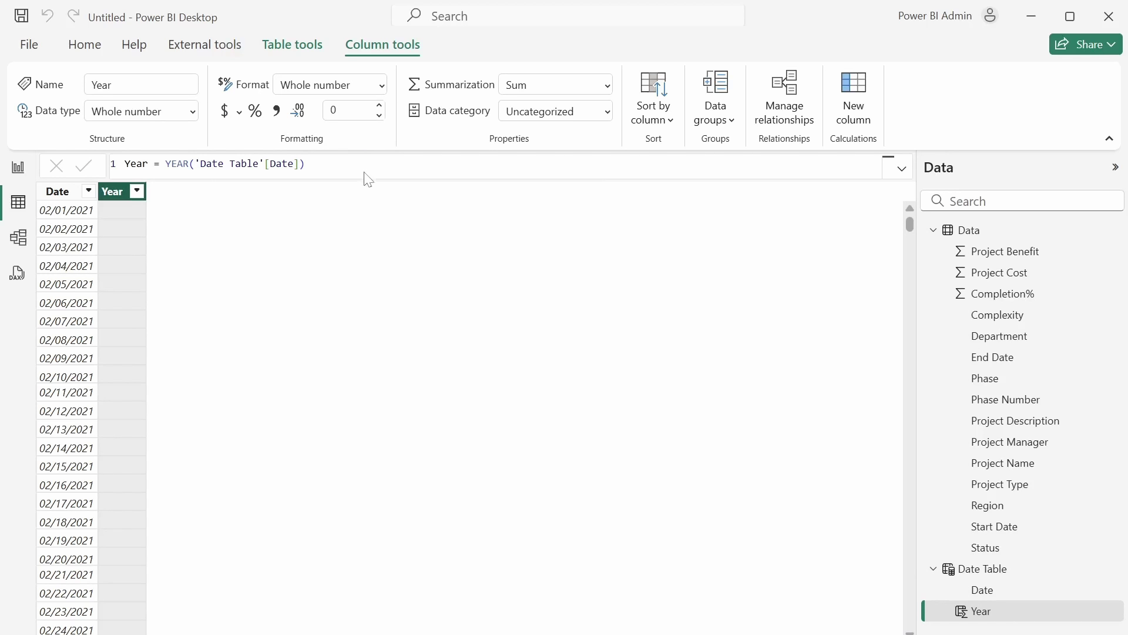
Step: Add a calculated column to the Date Table with the formula Month Number = MONTH('Date Table'[Date])
click(858, 116)
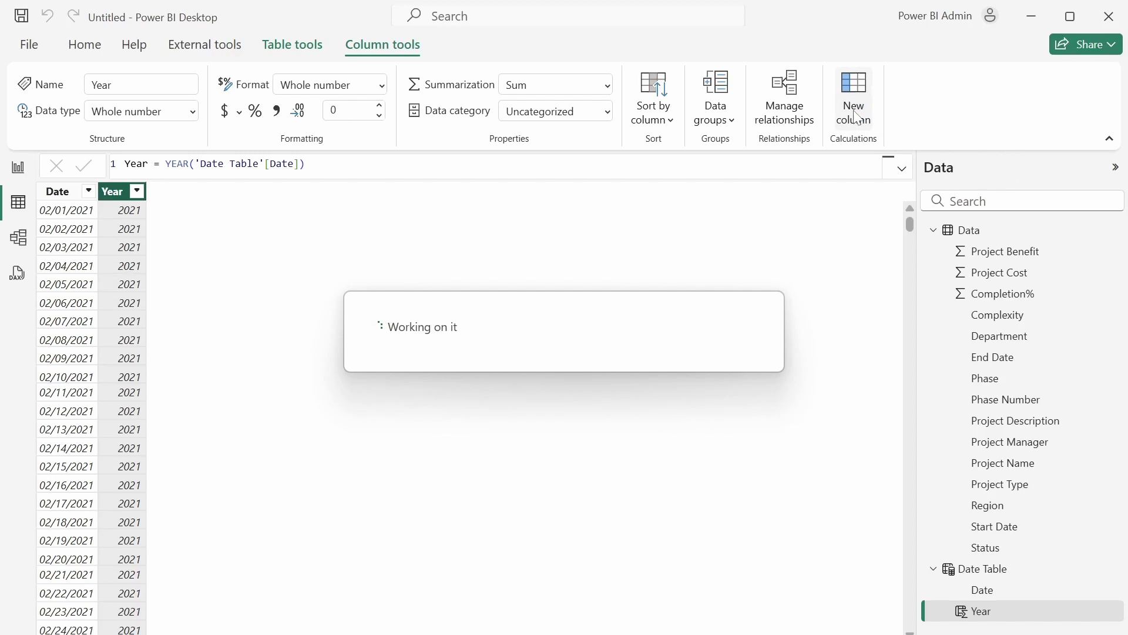
text(z)
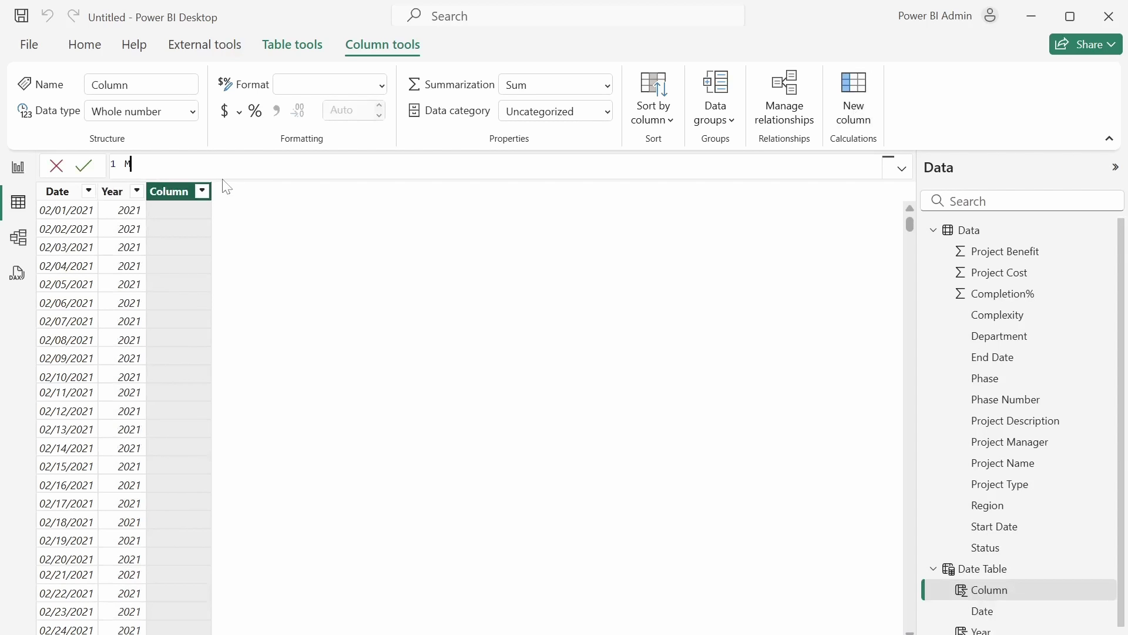
text(Month Number = month)
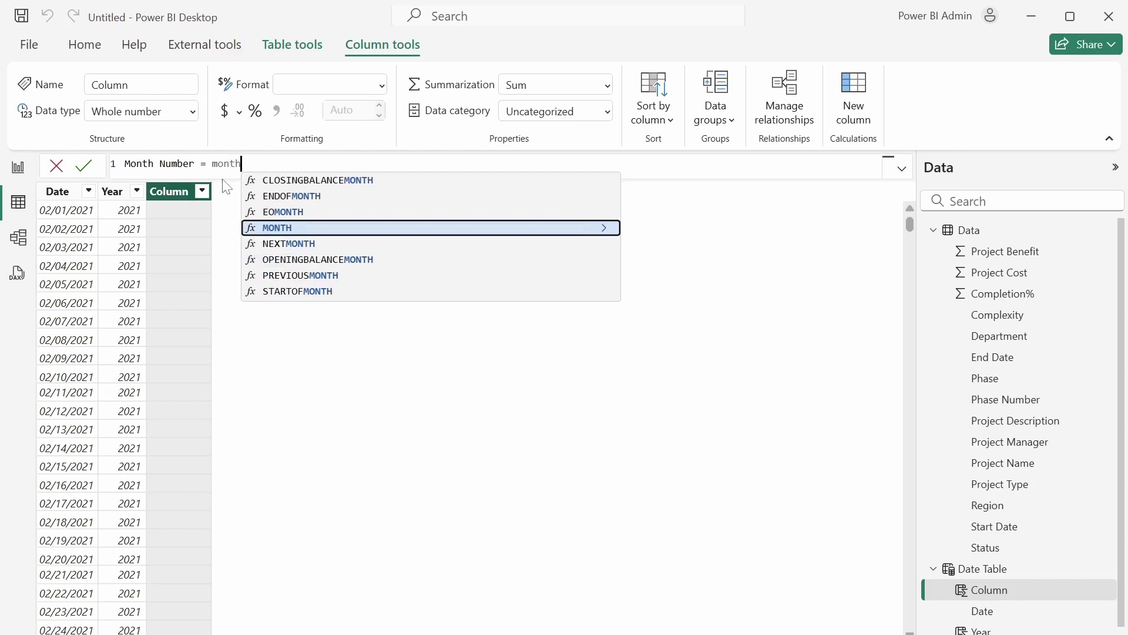
key(Tab)
text(date)
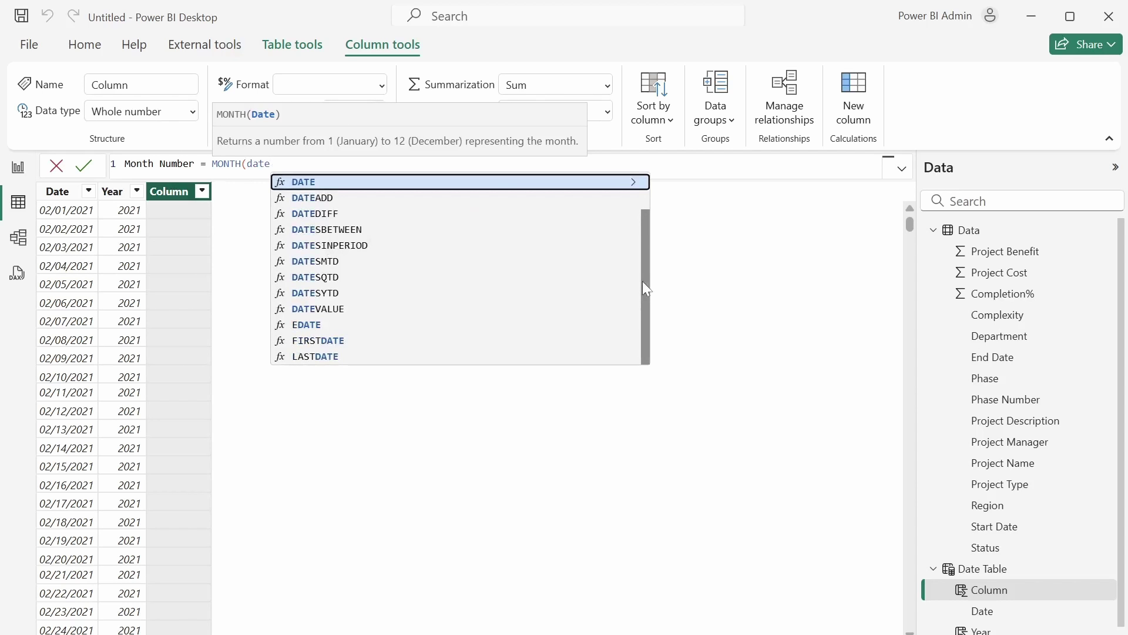
scroll(643, 281, up, 1)
click(333, 203)
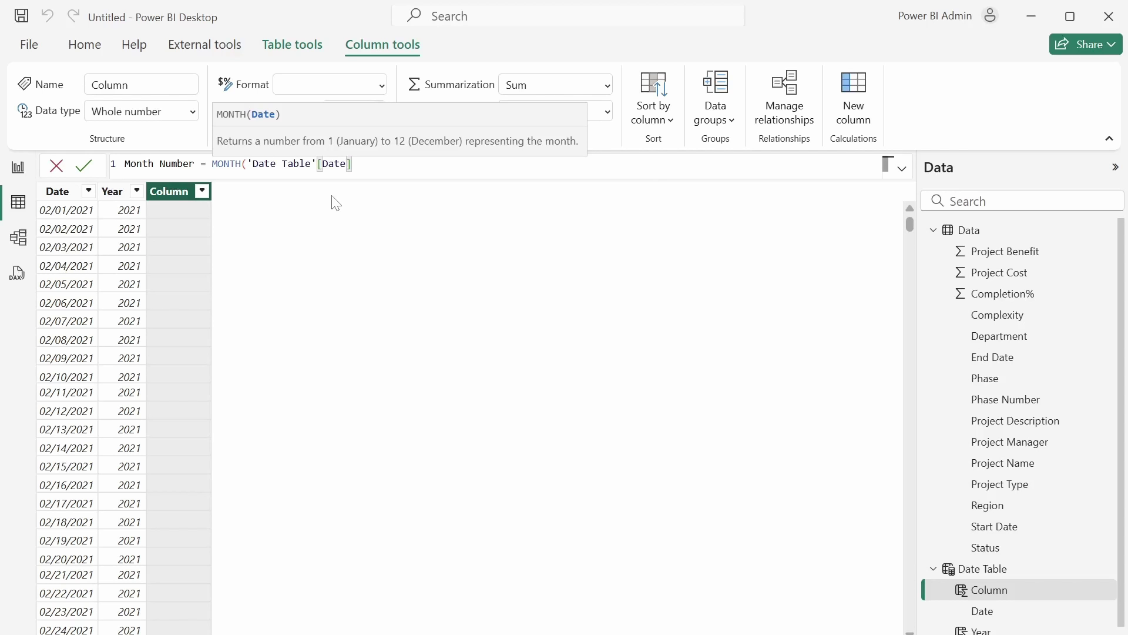
text())
key(Return)
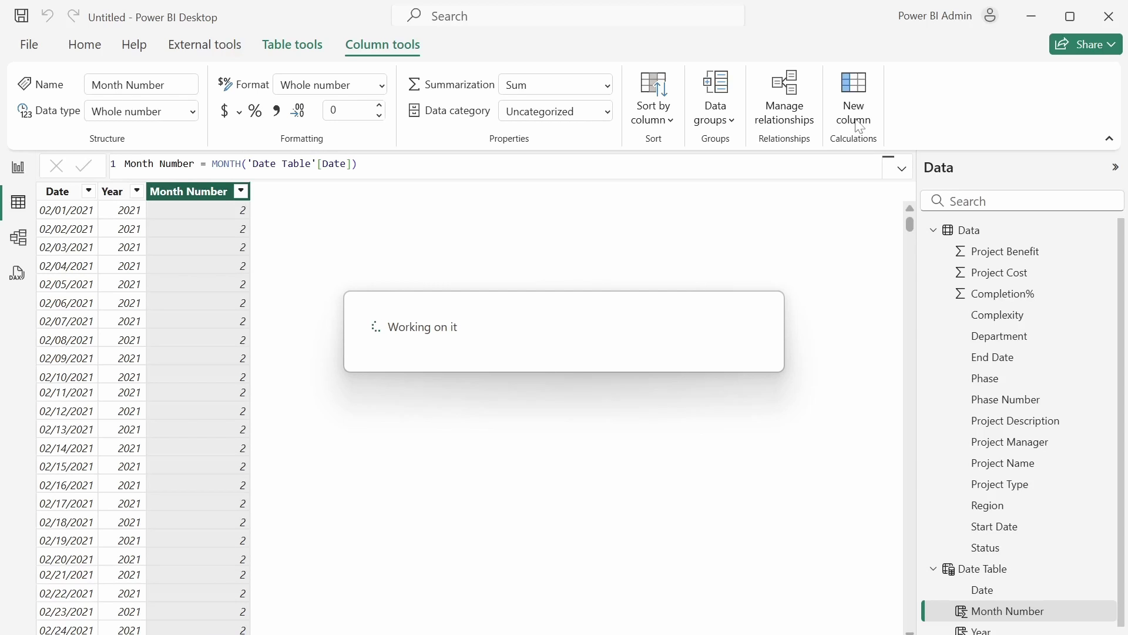
Step: Add a calculated column to the Date Table with the formula Month Name = FORMAT('Date Table'[Date], "mmm") and sort it by Month Number
click(859, 124)
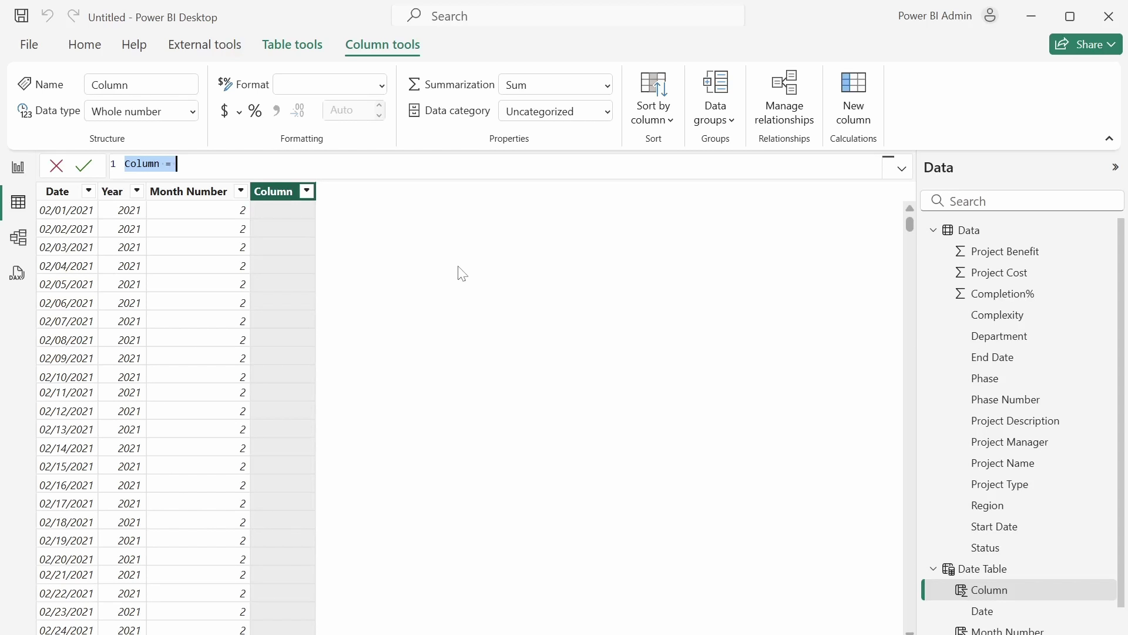
text(Month N)
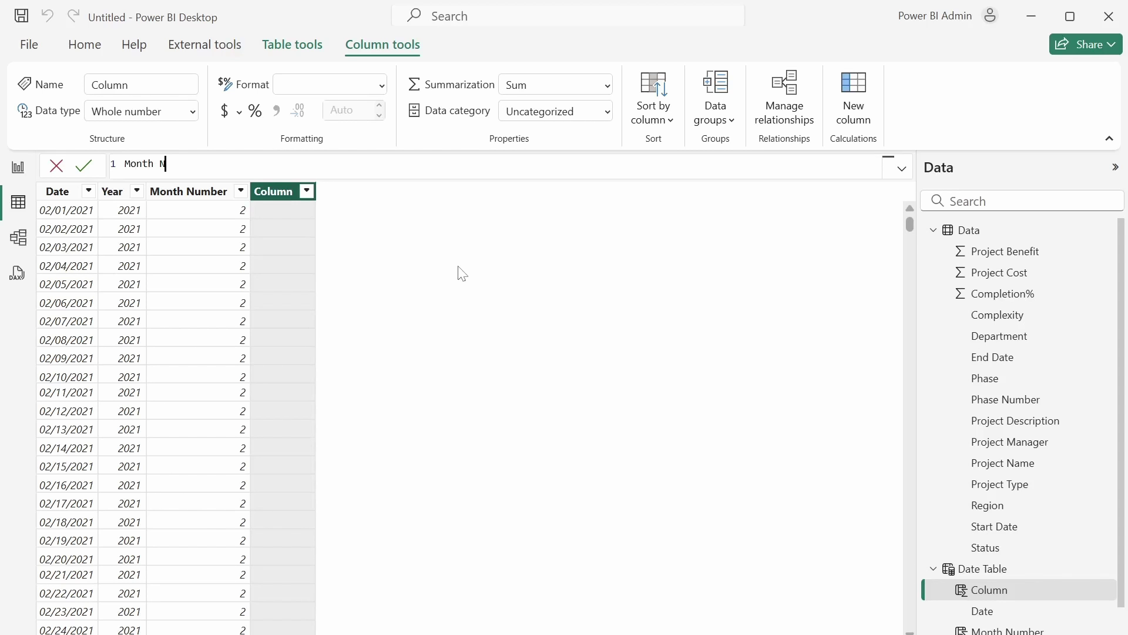
text(ame = FORMAT()
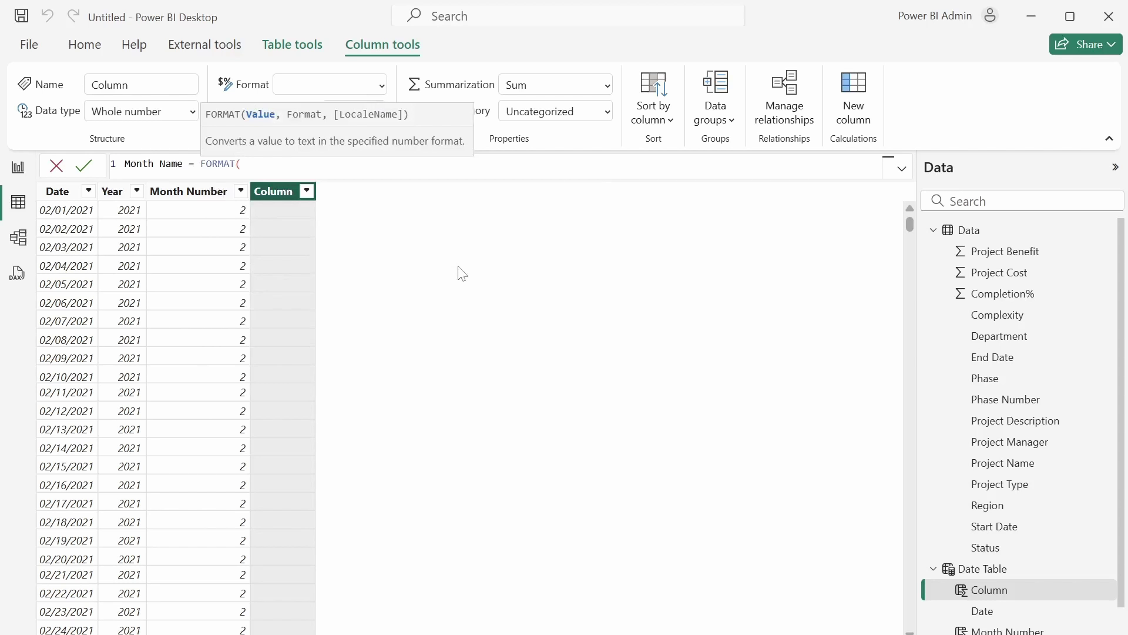
text(d)
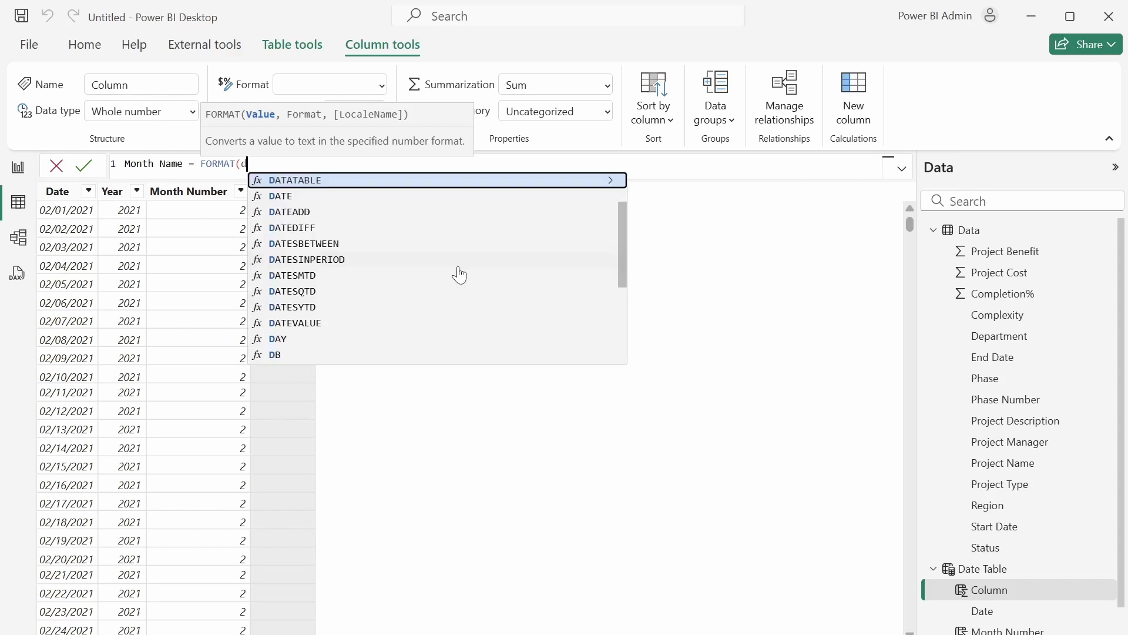
text(ate)
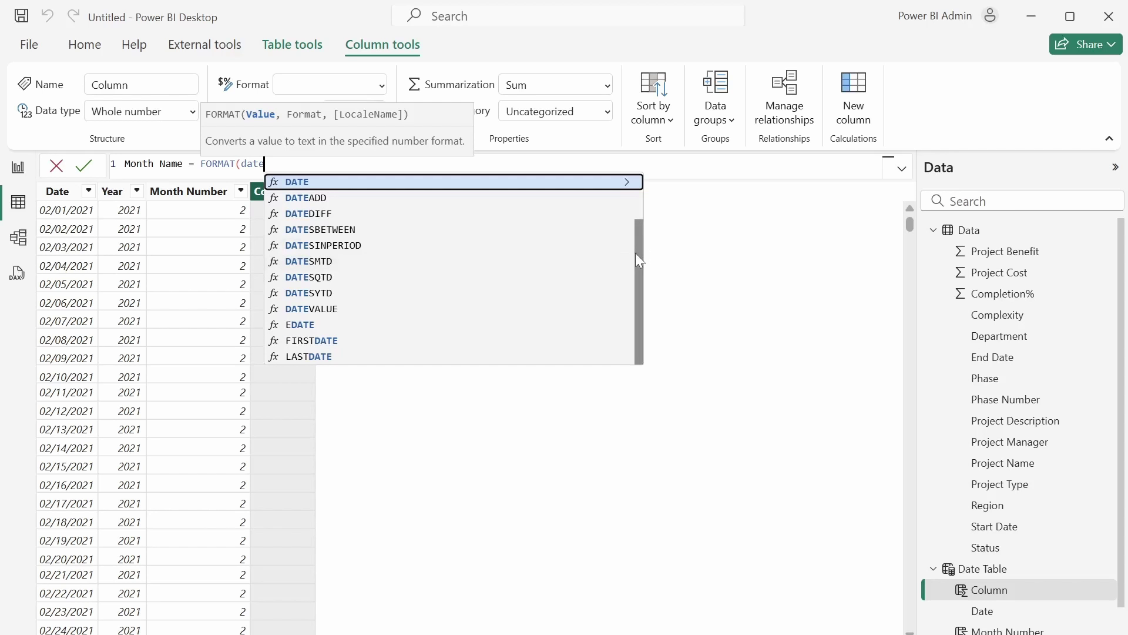
drag(637, 252, 636, 179)
click(342, 194)
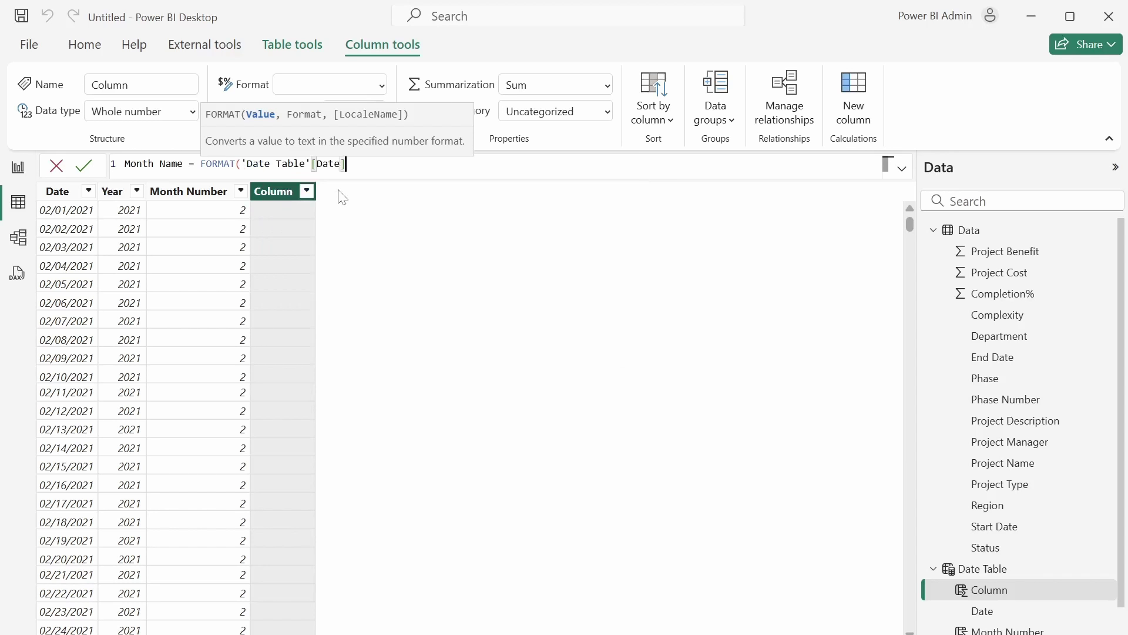
text(, "mmm)
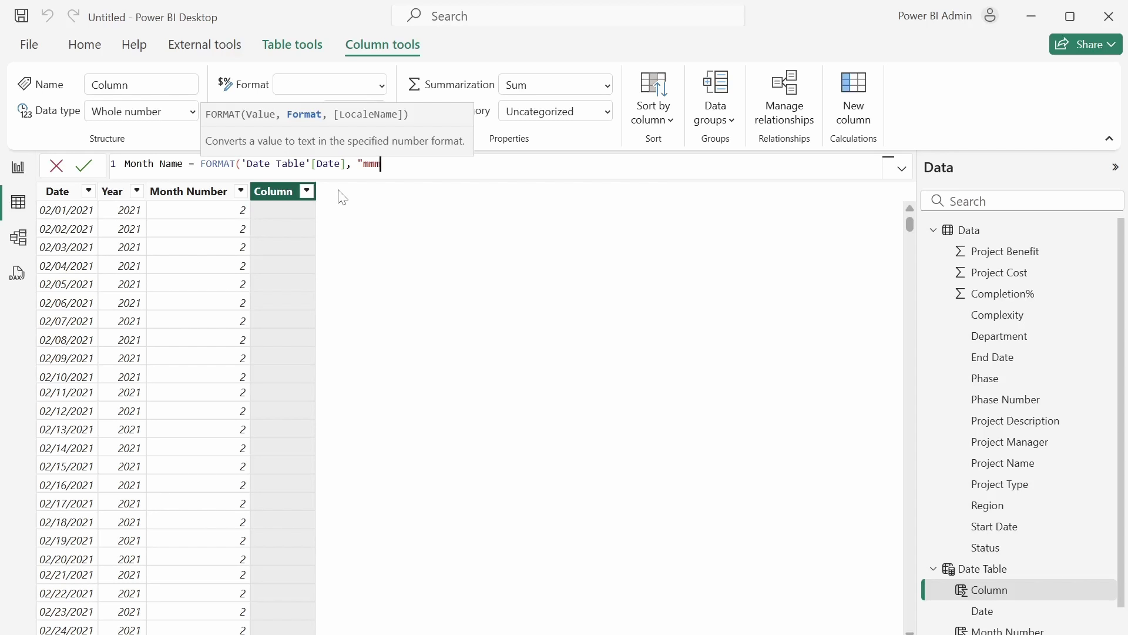
text("))
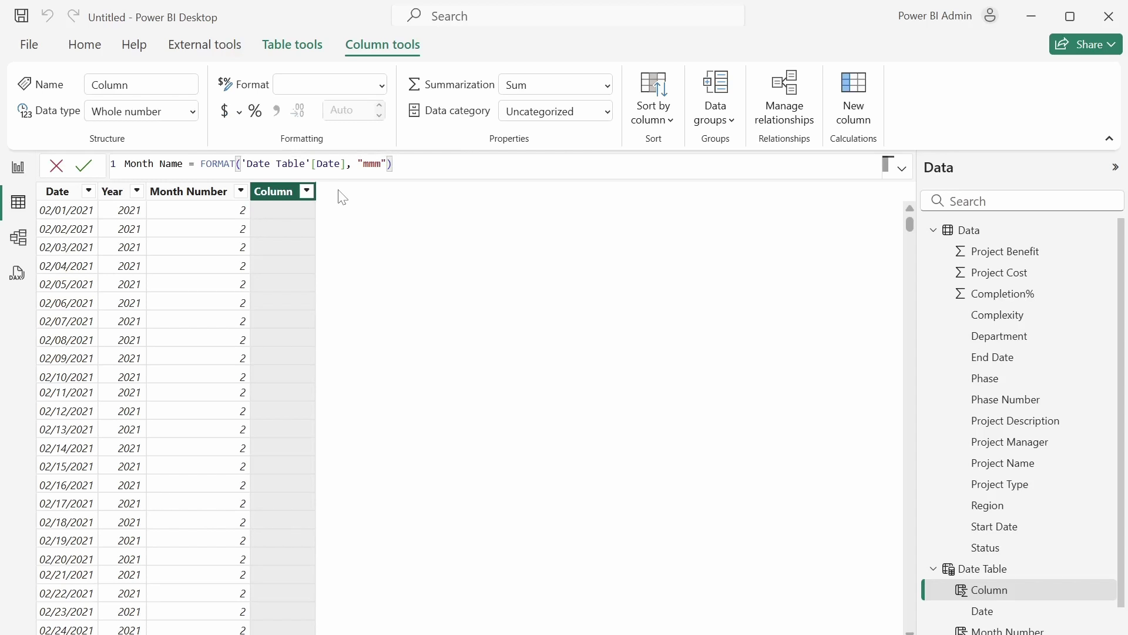
click(88, 167)
click(91, 170)
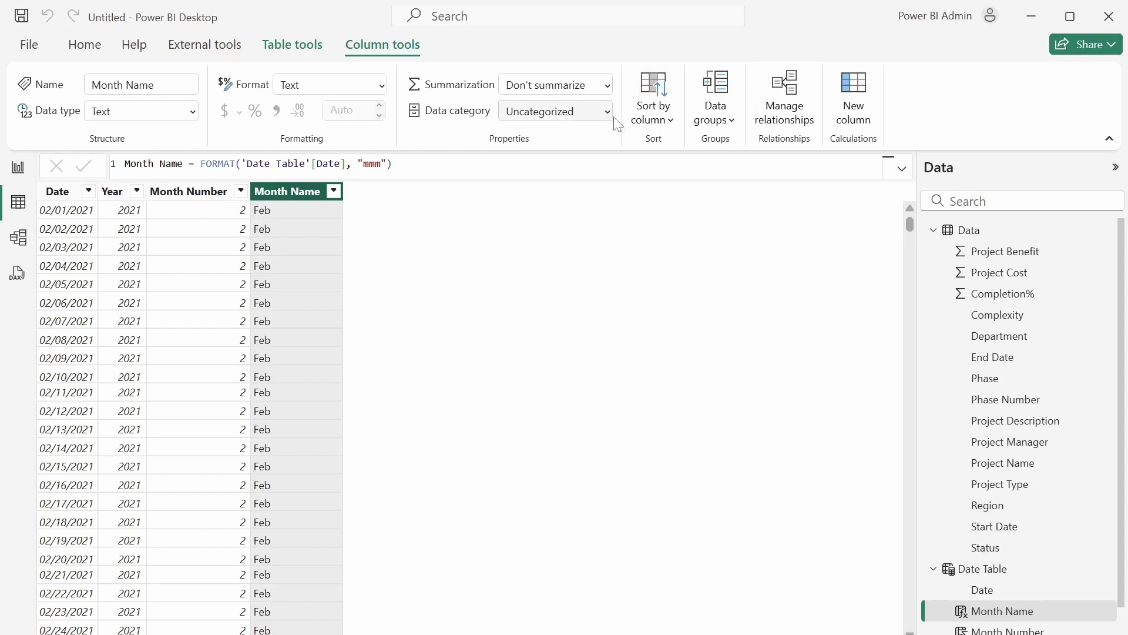
click(665, 119)
click(679, 207)
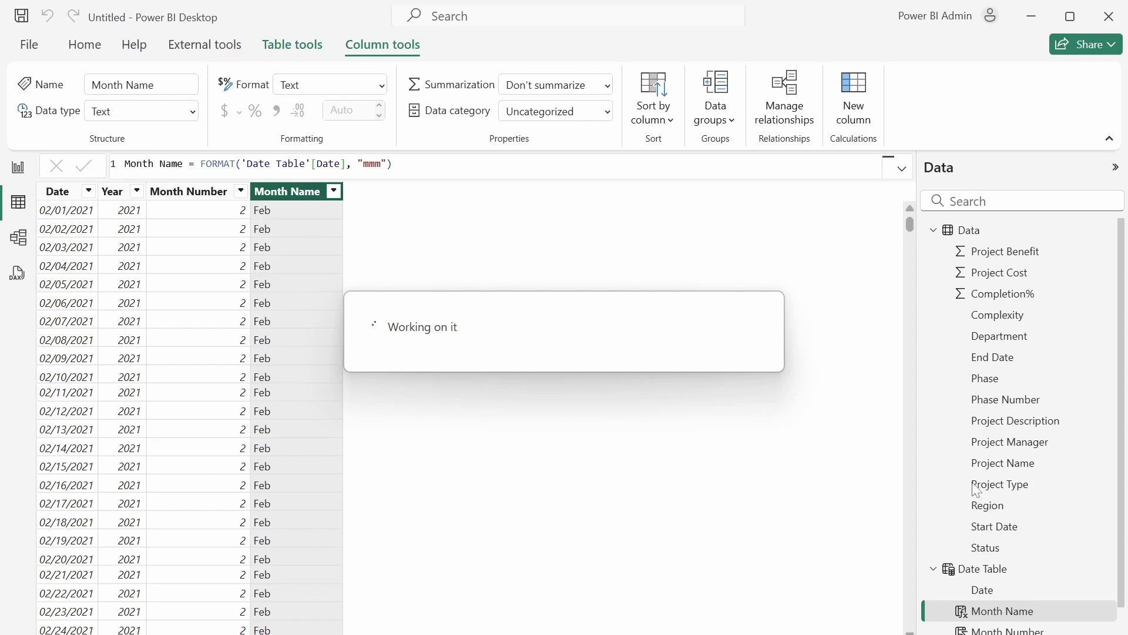
Step: Mark the Date Table as a date table, using Date as its date column
click(1005, 577)
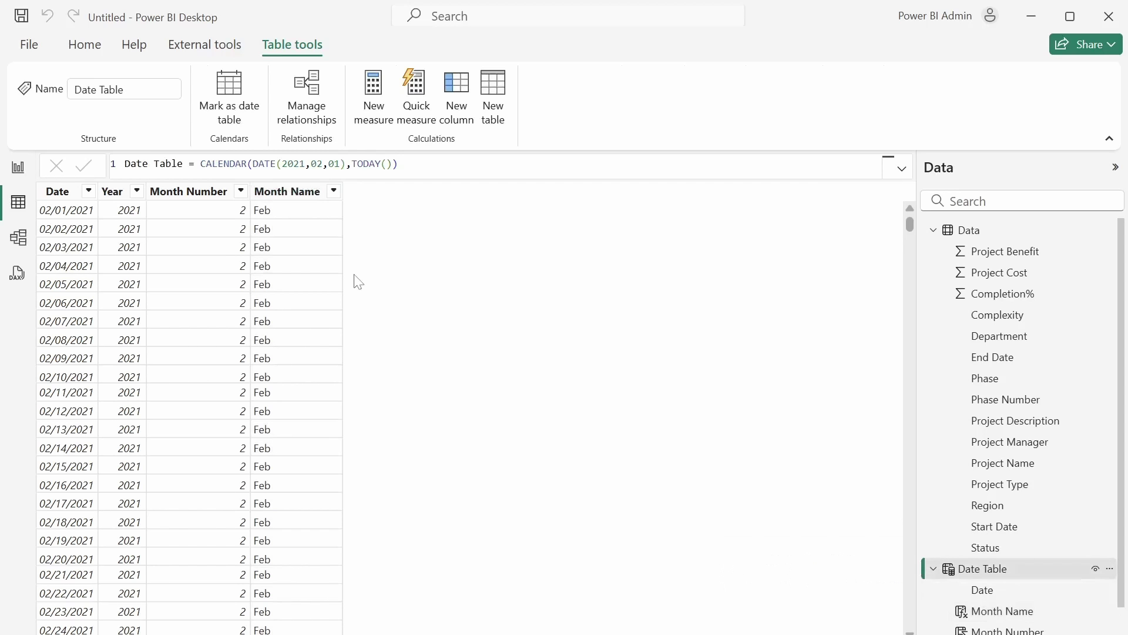
click(234, 109)
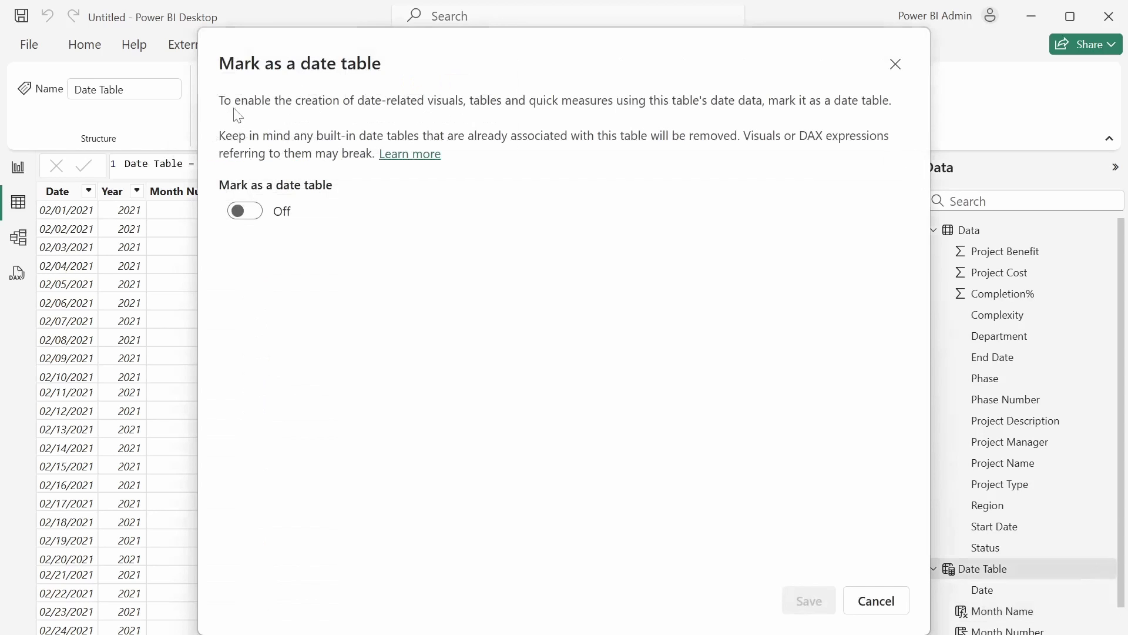
click(253, 211)
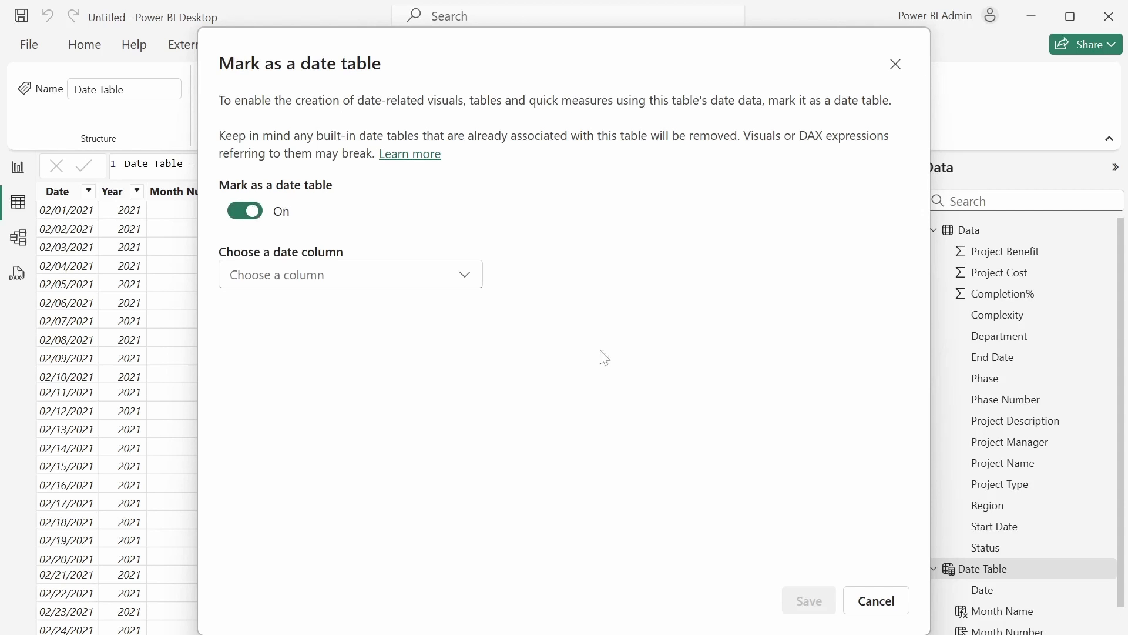
click(442, 277)
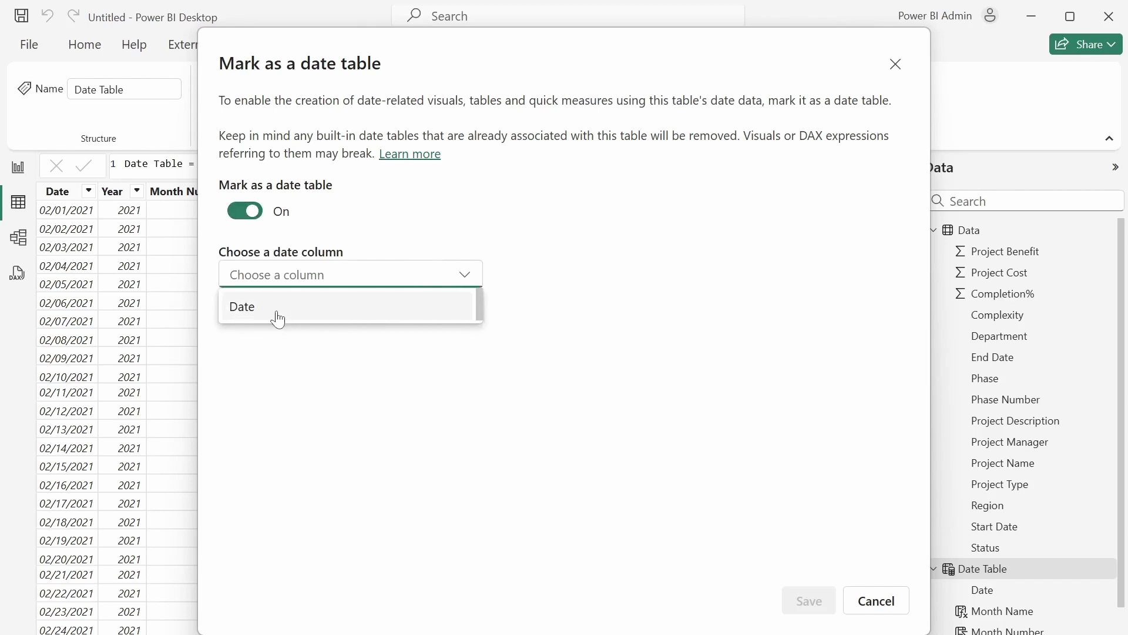
click(282, 308)
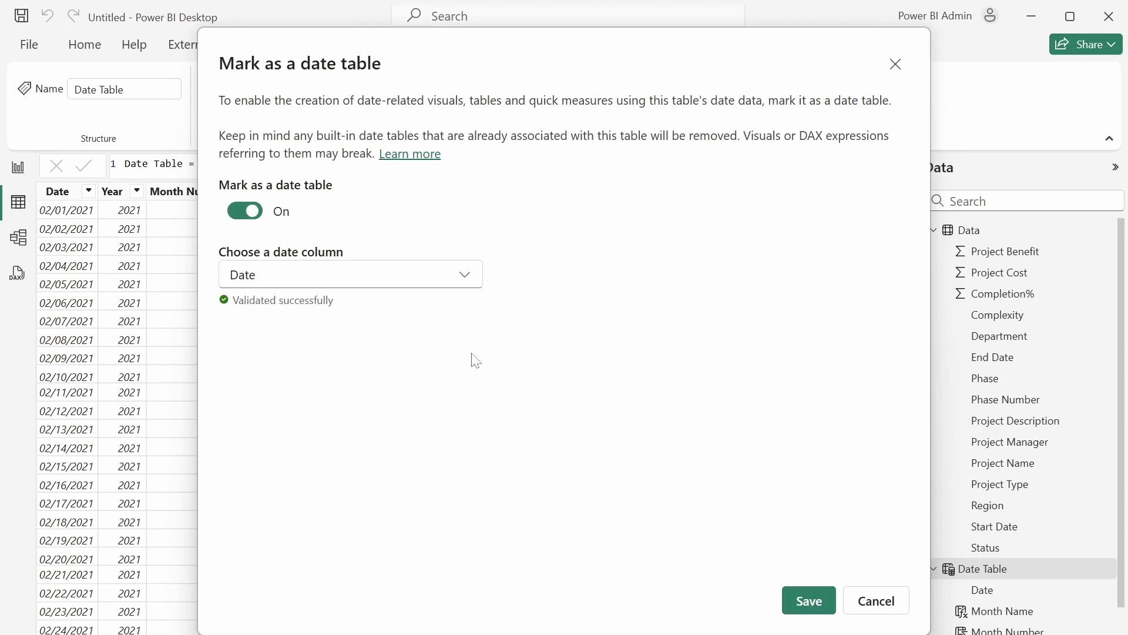
click(807, 600)
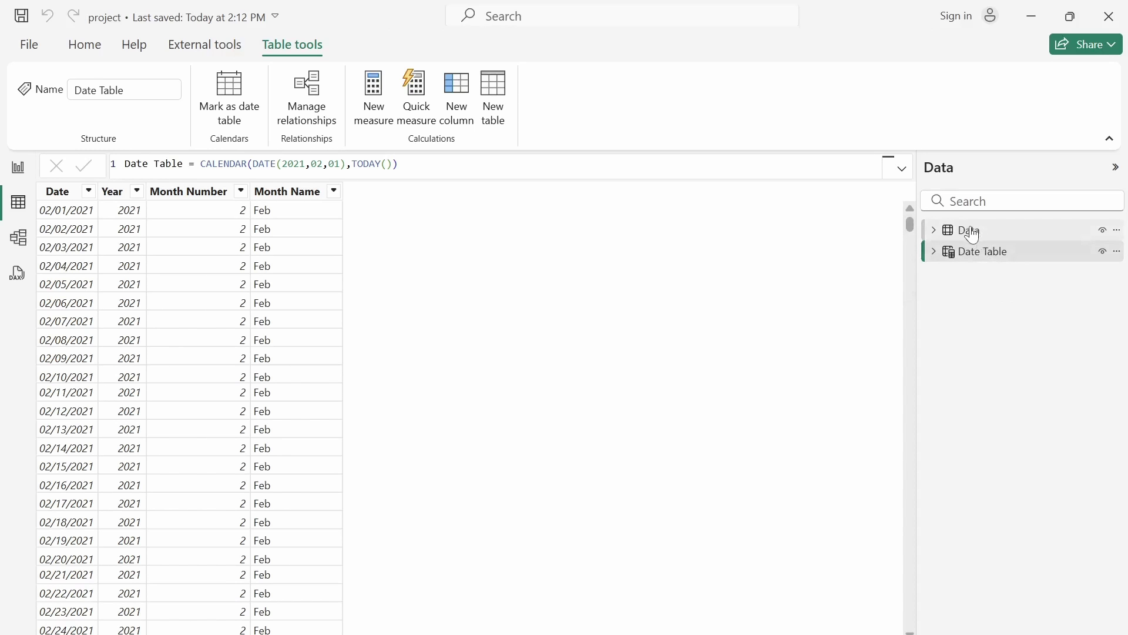
Step: Create a relationship from the Data table's Start Date column to the Date Table's Date column
mouse_move(973, 234)
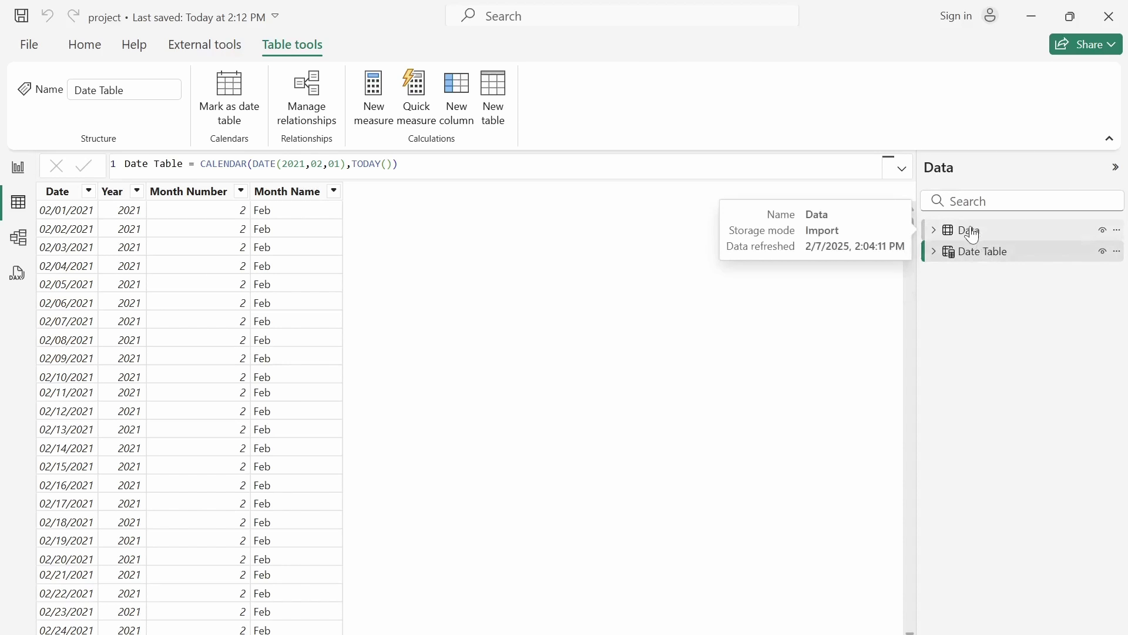
click(301, 114)
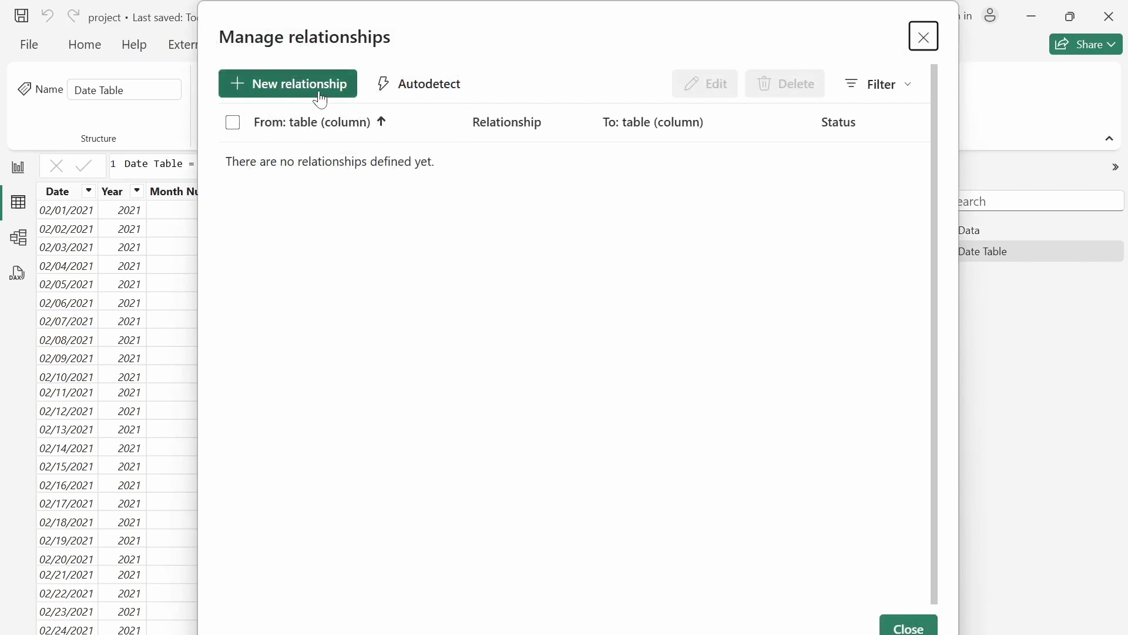
click(318, 94)
click(382, 127)
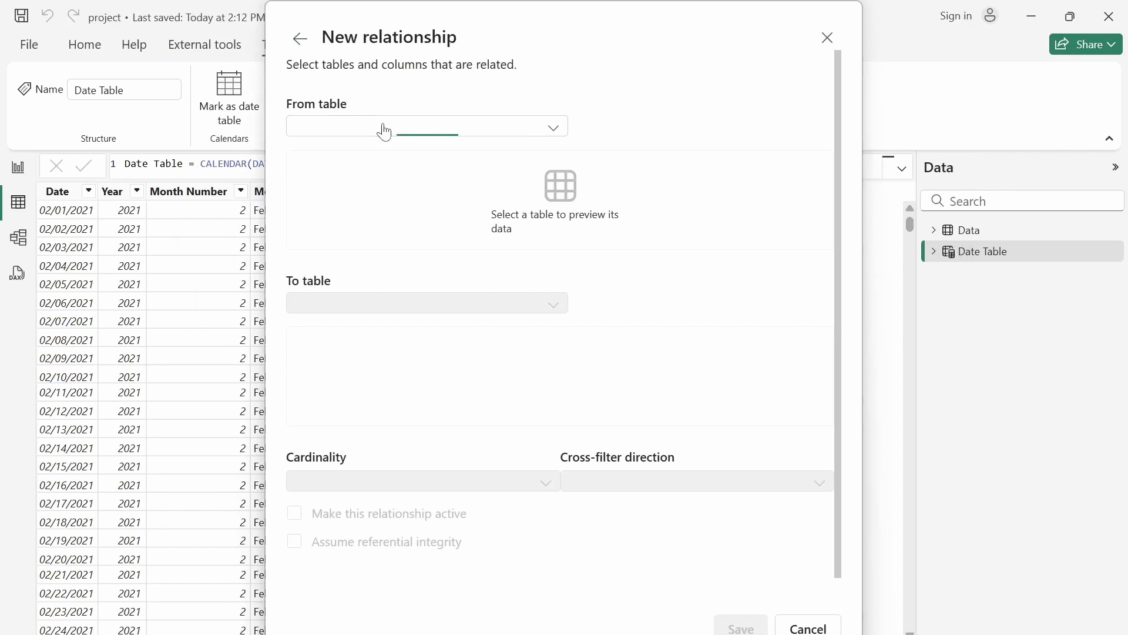
click(362, 152)
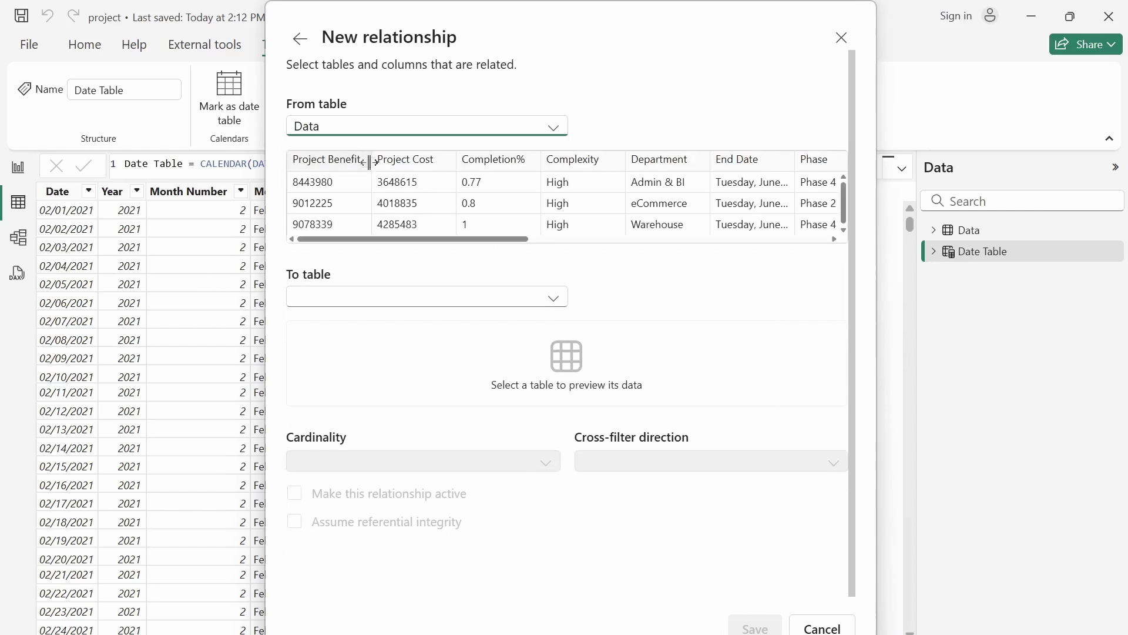
click(400, 300)
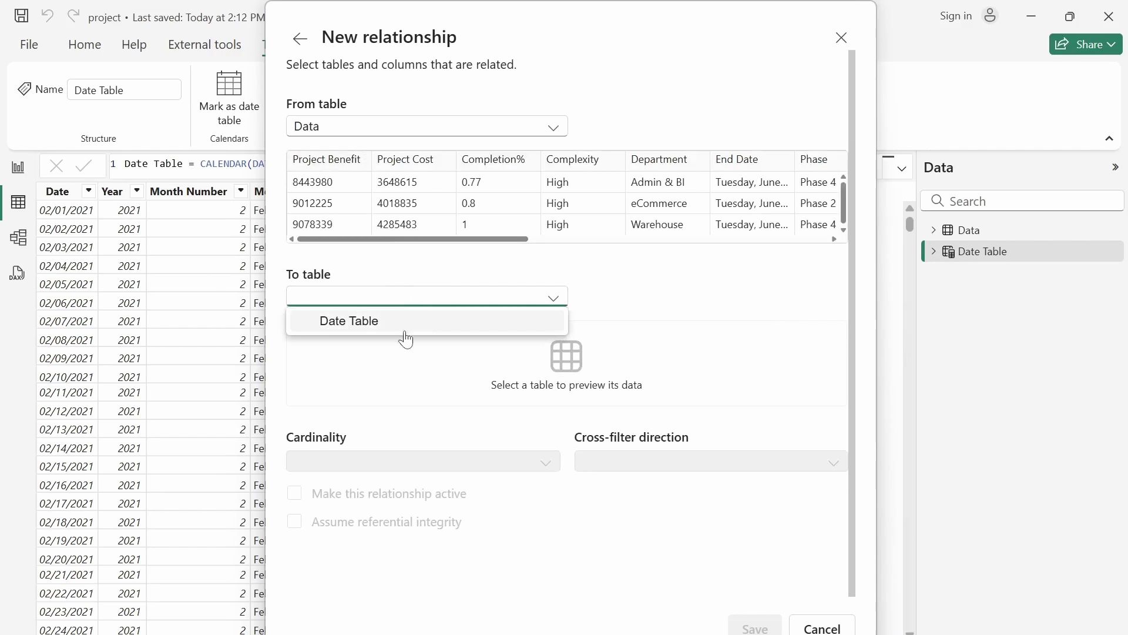
click(407, 329)
drag(487, 239, 789, 253)
click(722, 161)
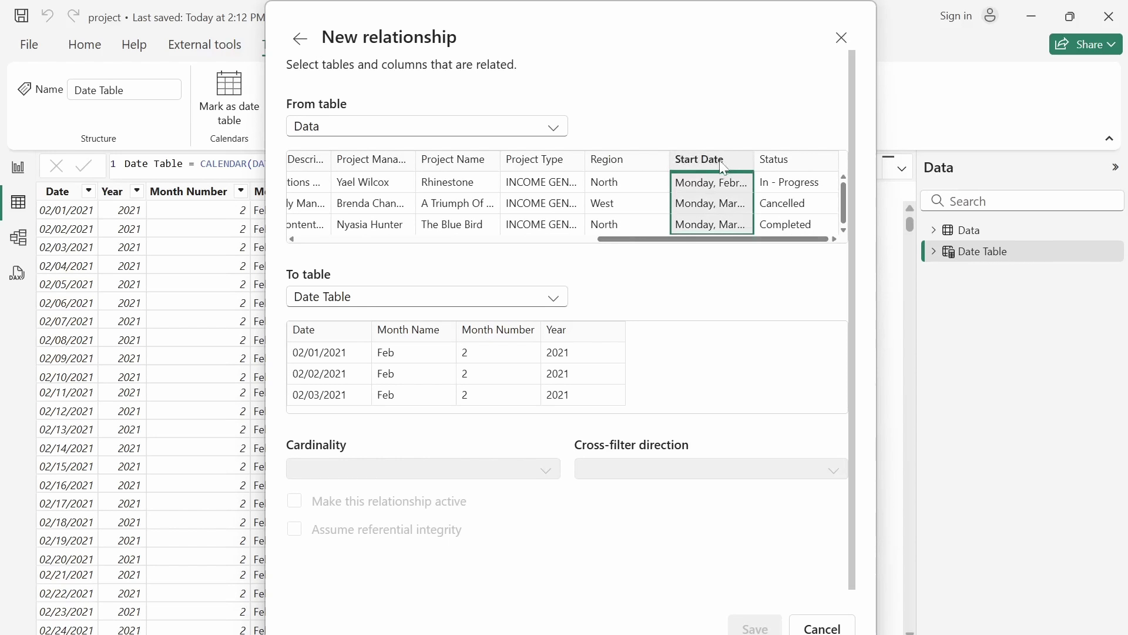
click(356, 353)
click(755, 628)
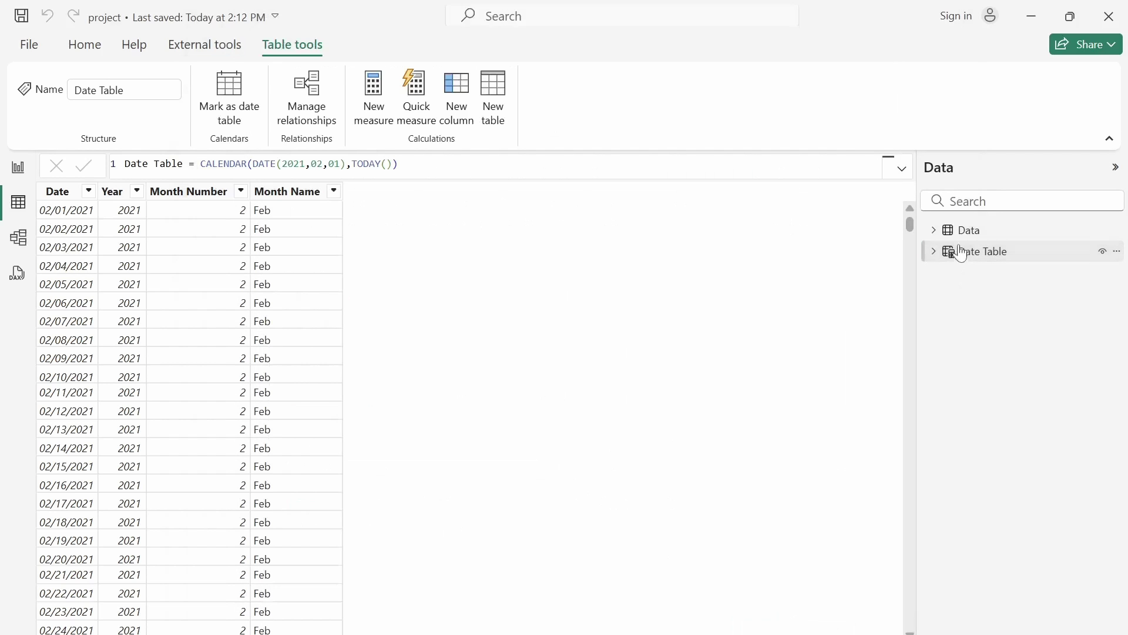
Step: Format the Data table's End Date column as mm/dd/yyyy
click(956, 236)
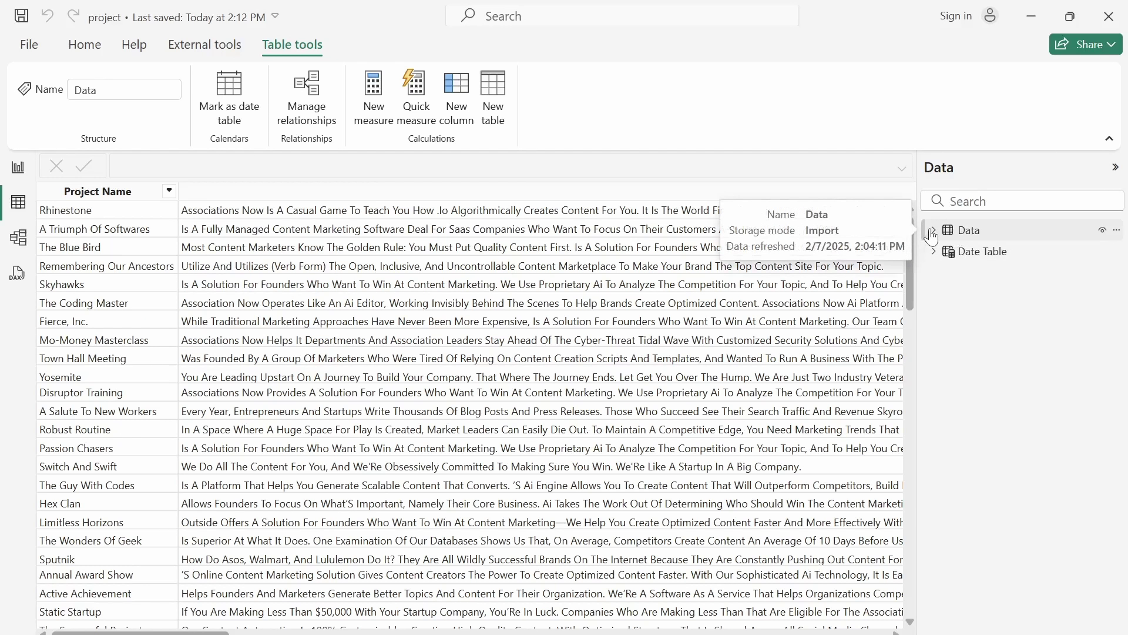
click(934, 230)
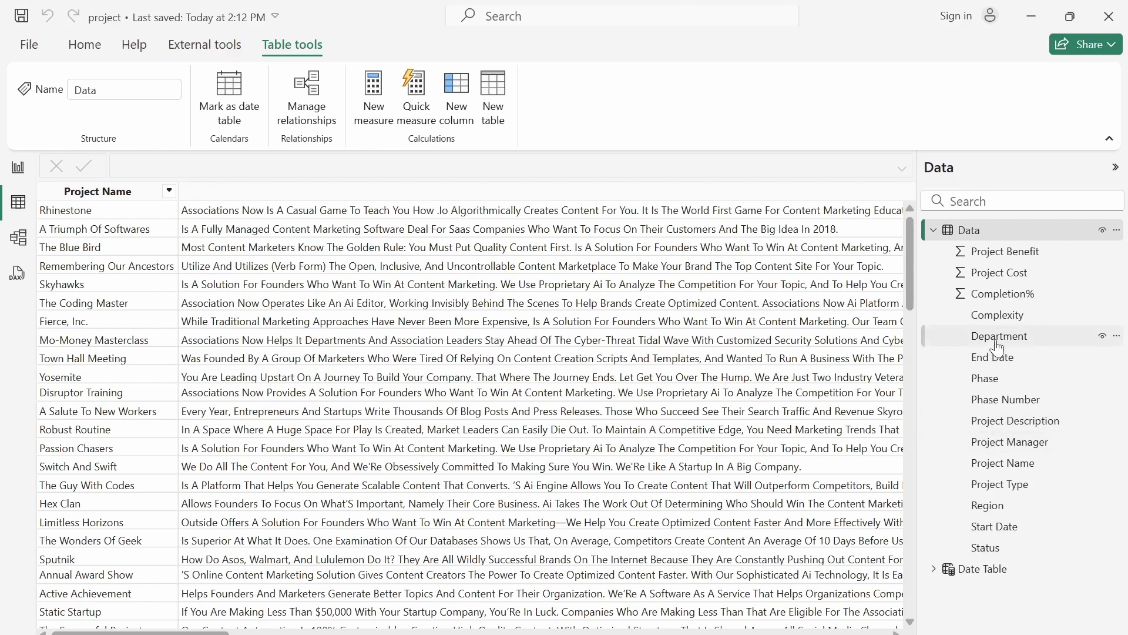
click(1003, 359)
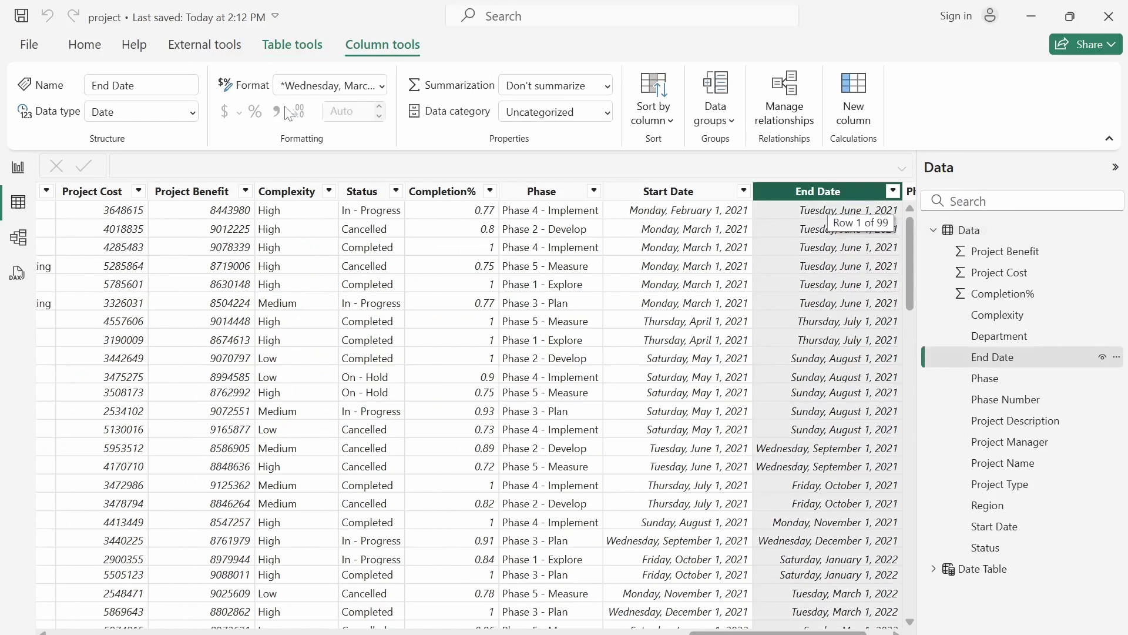
click(352, 85)
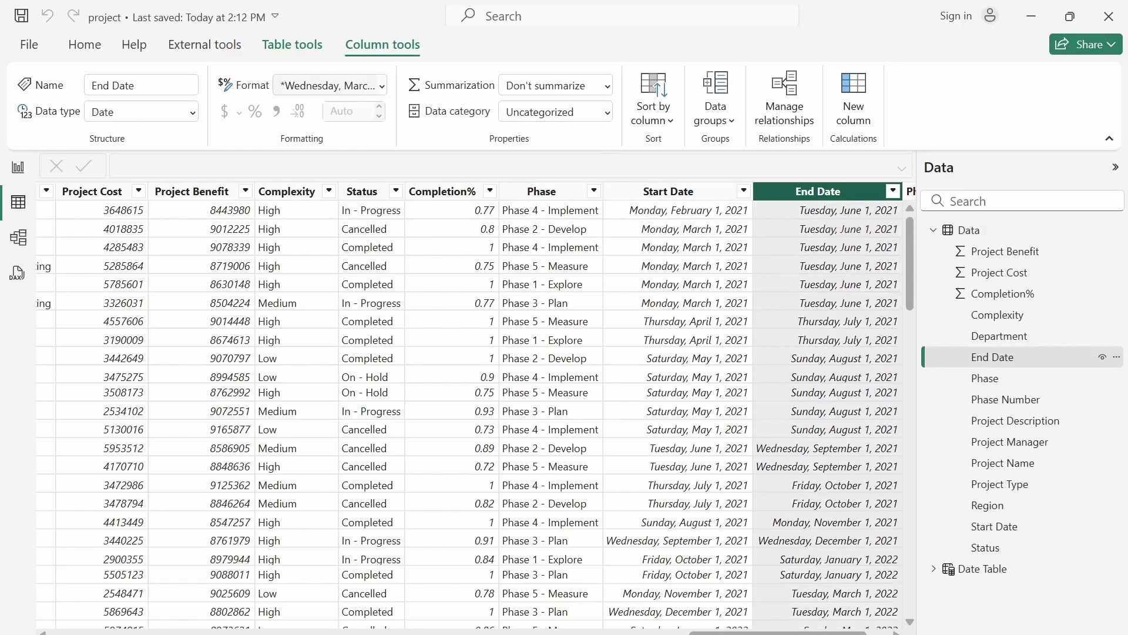
click(381, 87)
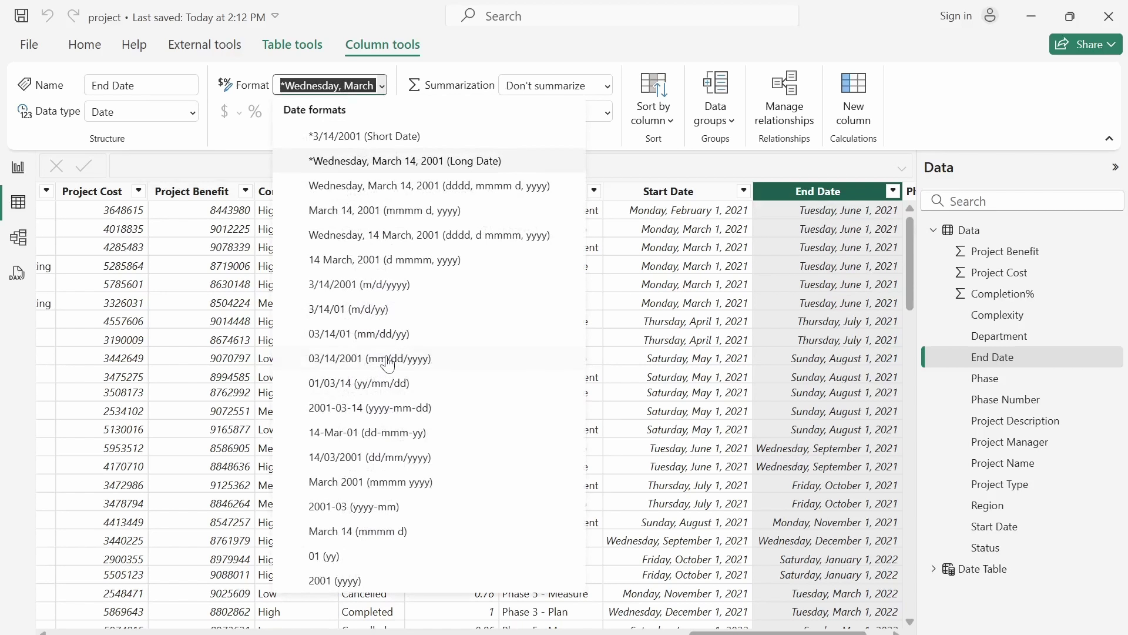
click(383, 359)
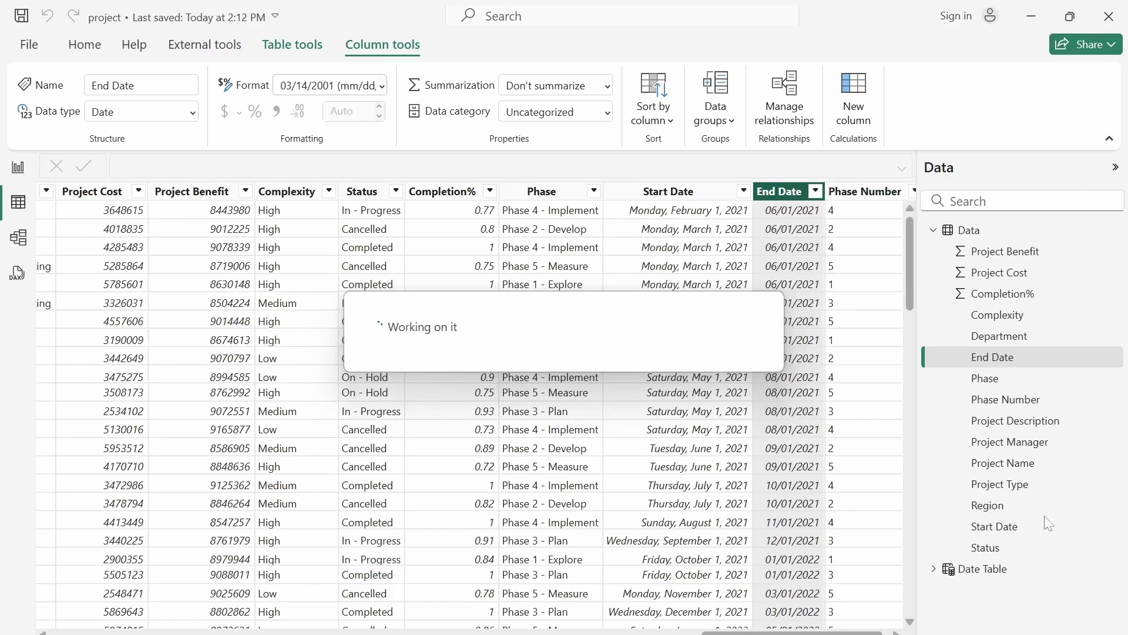
Step: Format the Data table's Start Date column as mm/dd/yyyy
click(999, 527)
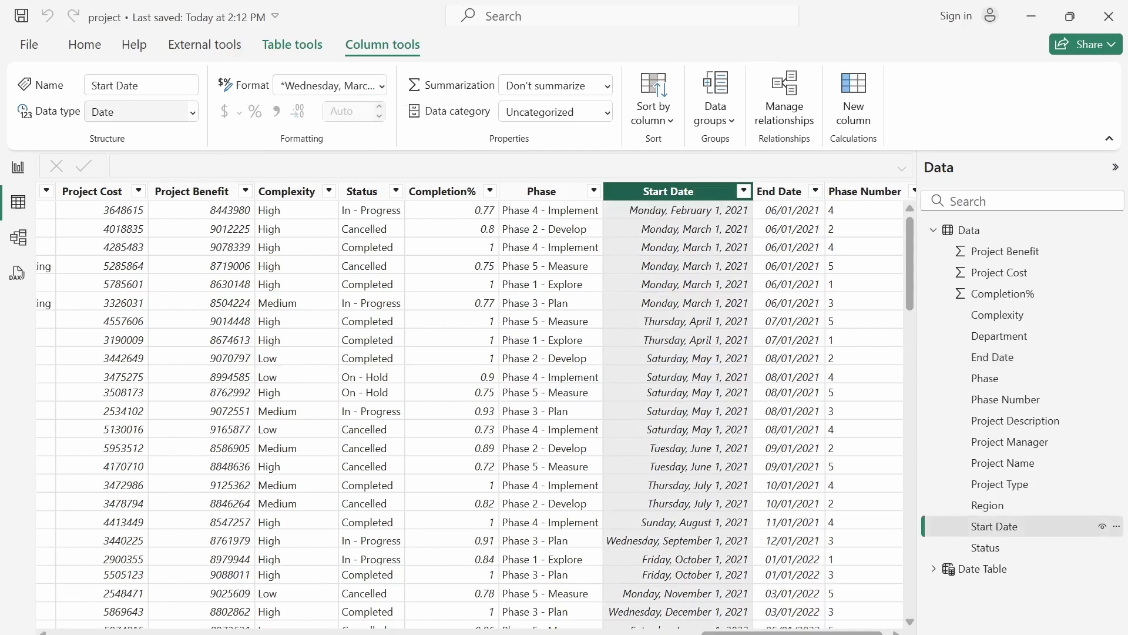
click(382, 86)
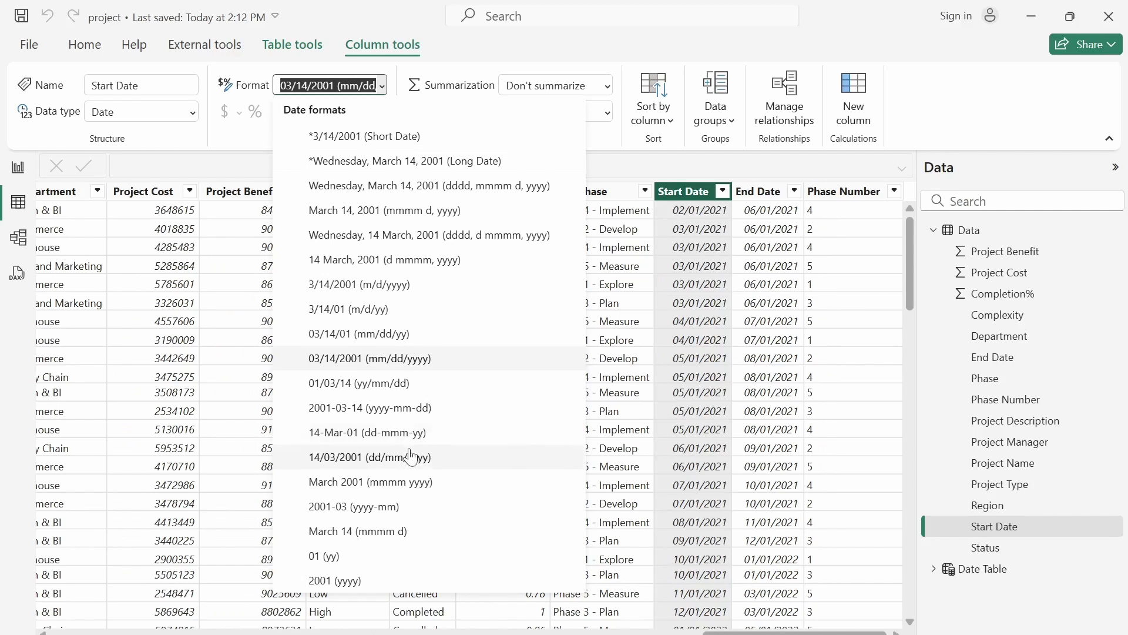
click(369, 456)
click(758, 191)
Step: Return to the report view and load a blank manually entered table named _Measures
click(15, 169)
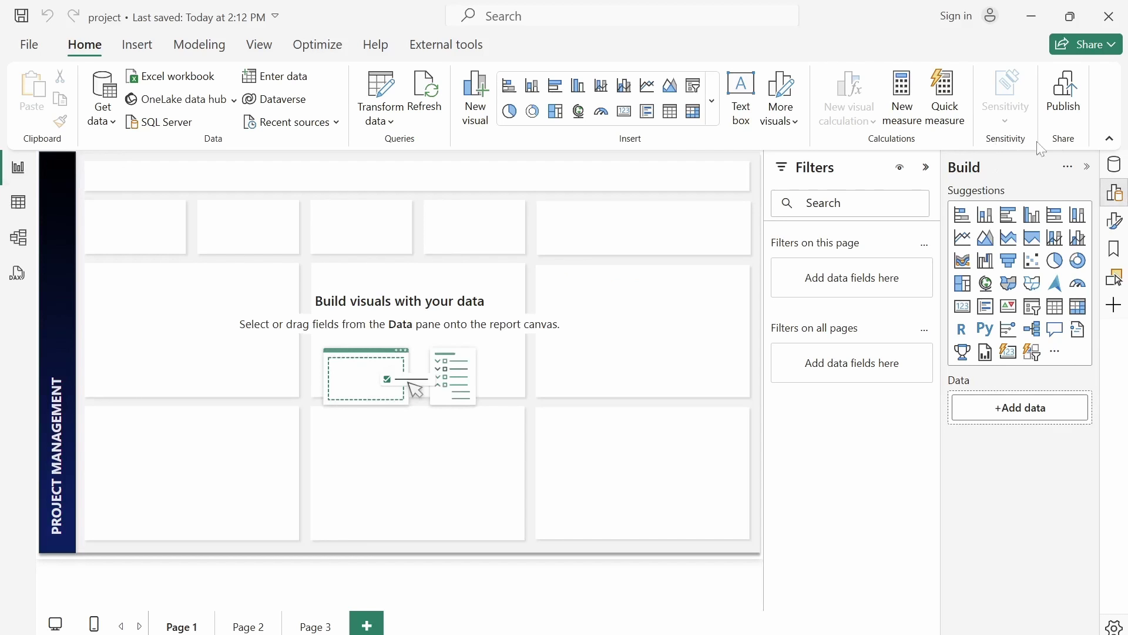
click(303, 86)
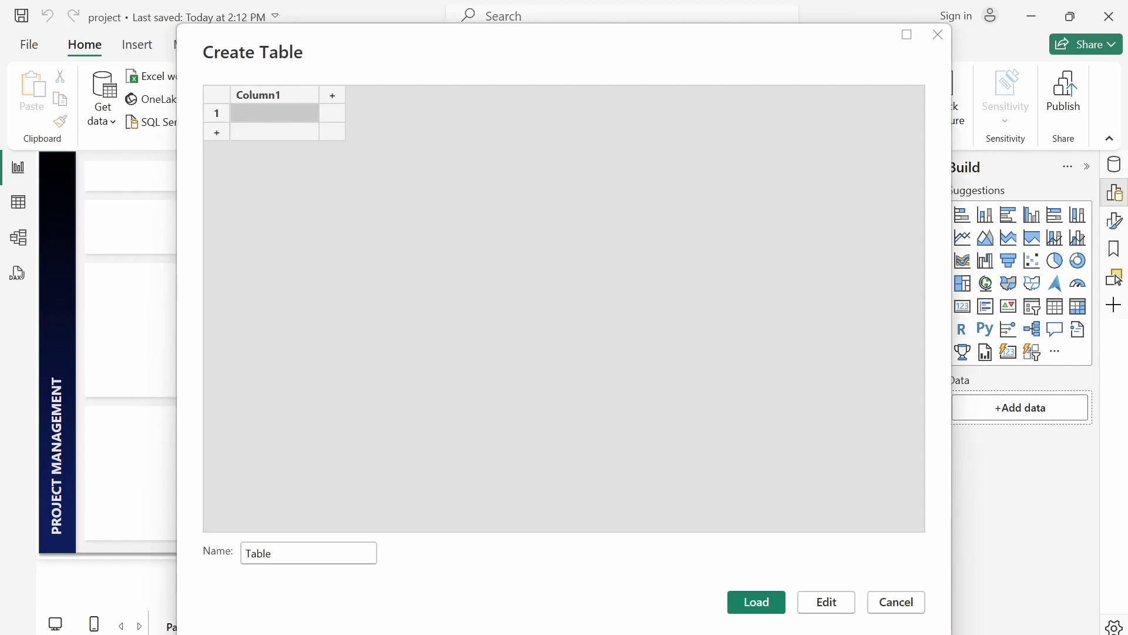
click(221, 555)
key(BackSpace)
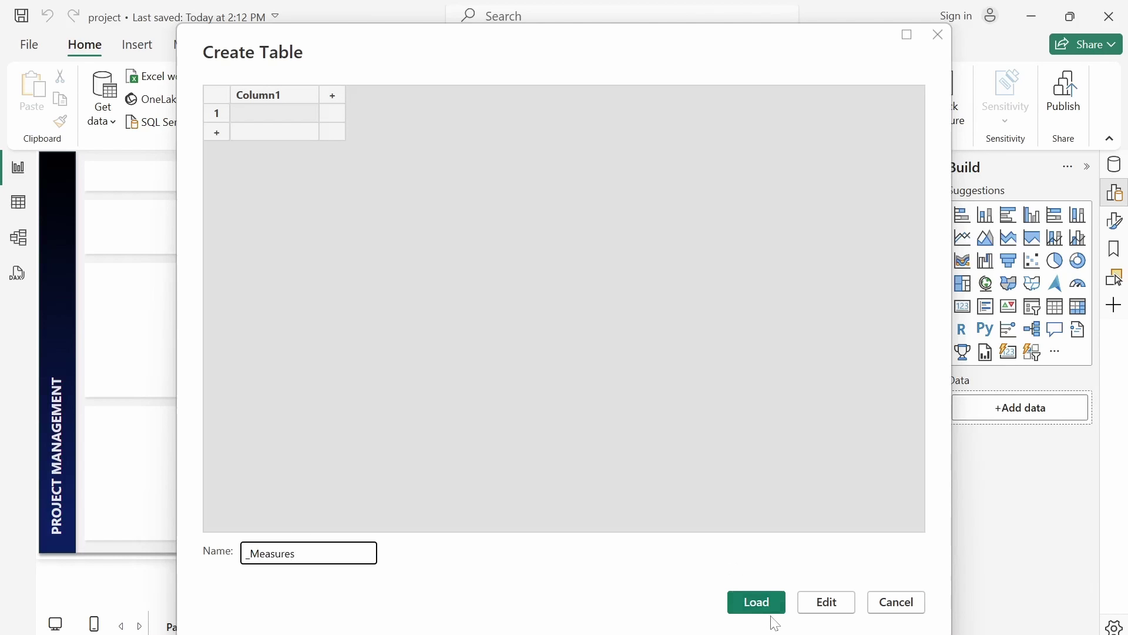
click(754, 603)
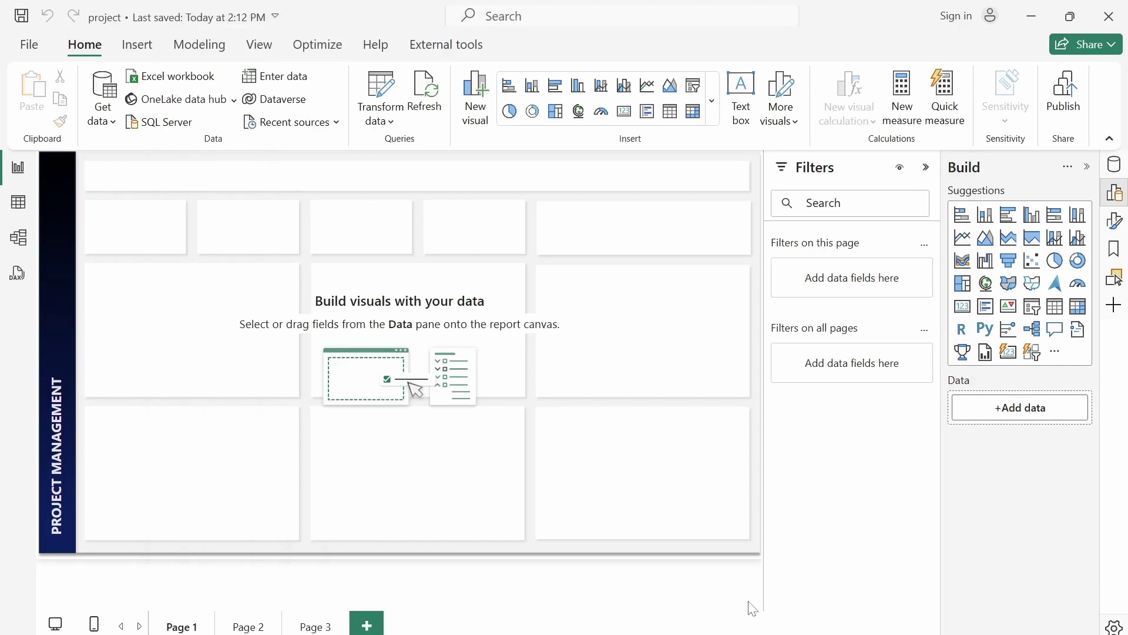
Step: Create a measure named Total Projects in the _Measures table that counts the Data table's Project Name column
click(17, 204)
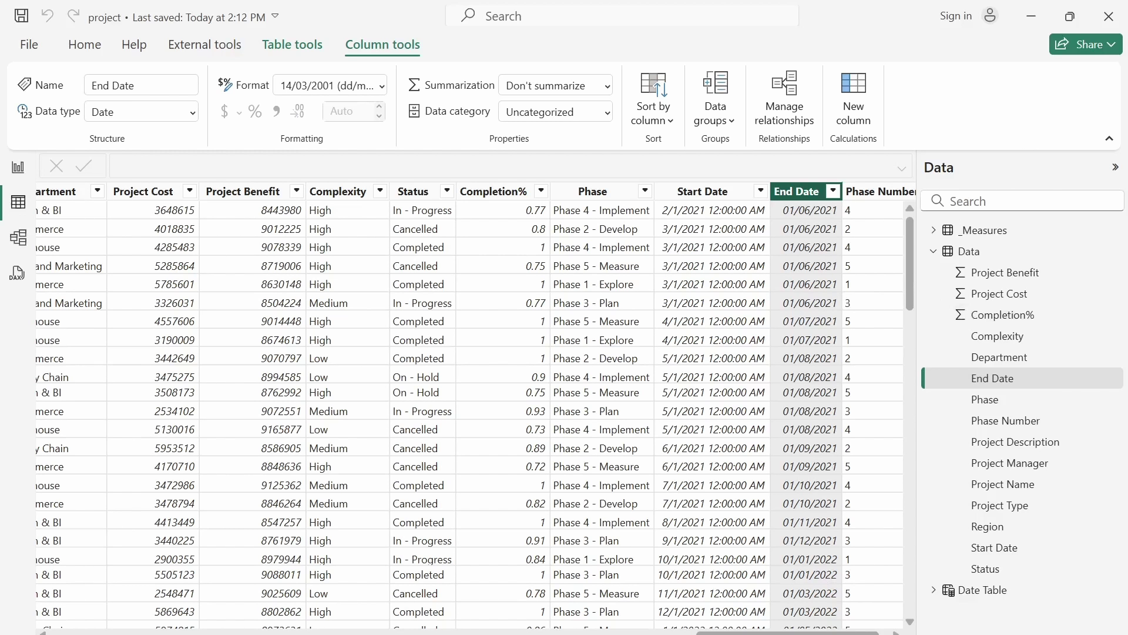
scroll(476, 405, left, 10)
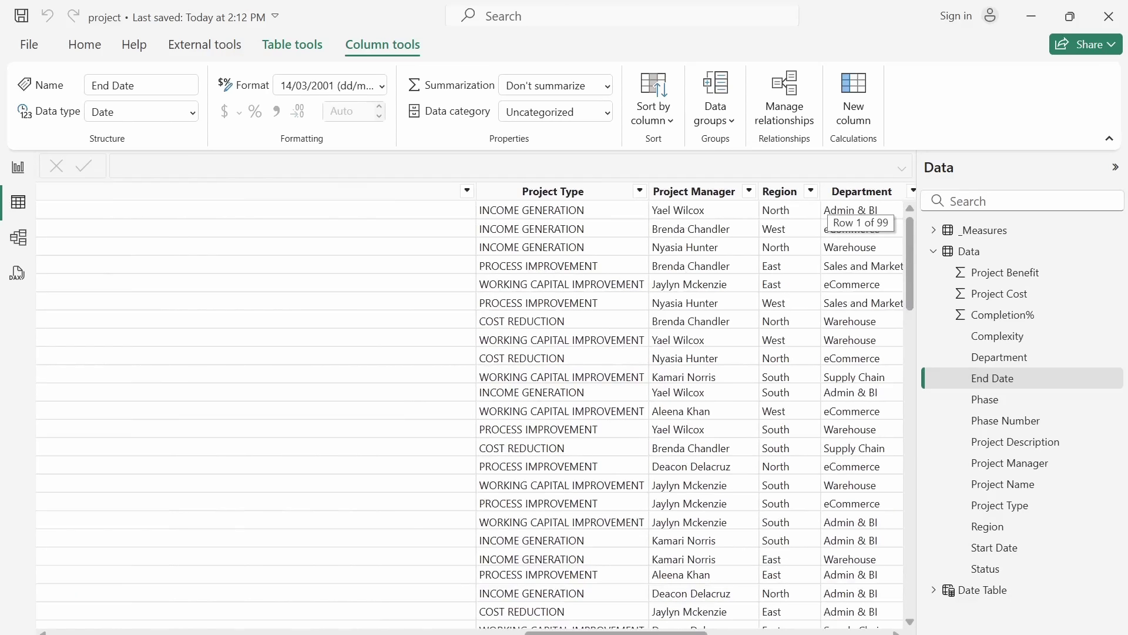
scroll(115, 620, left, 10)
click(115, 620)
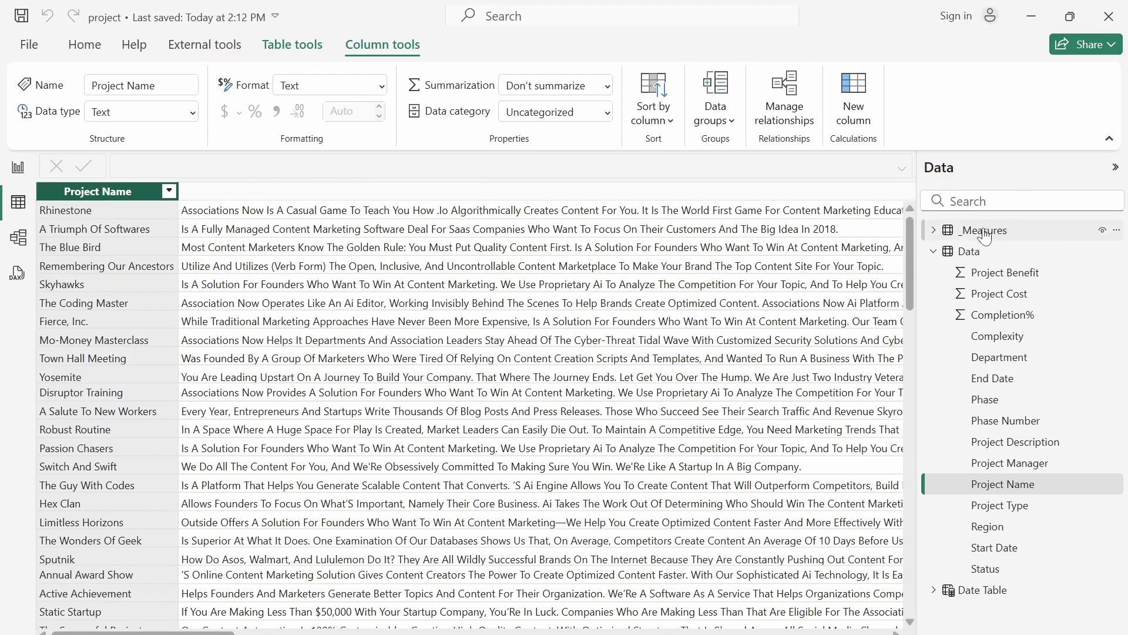
right_click(984, 230)
click(880, 240)
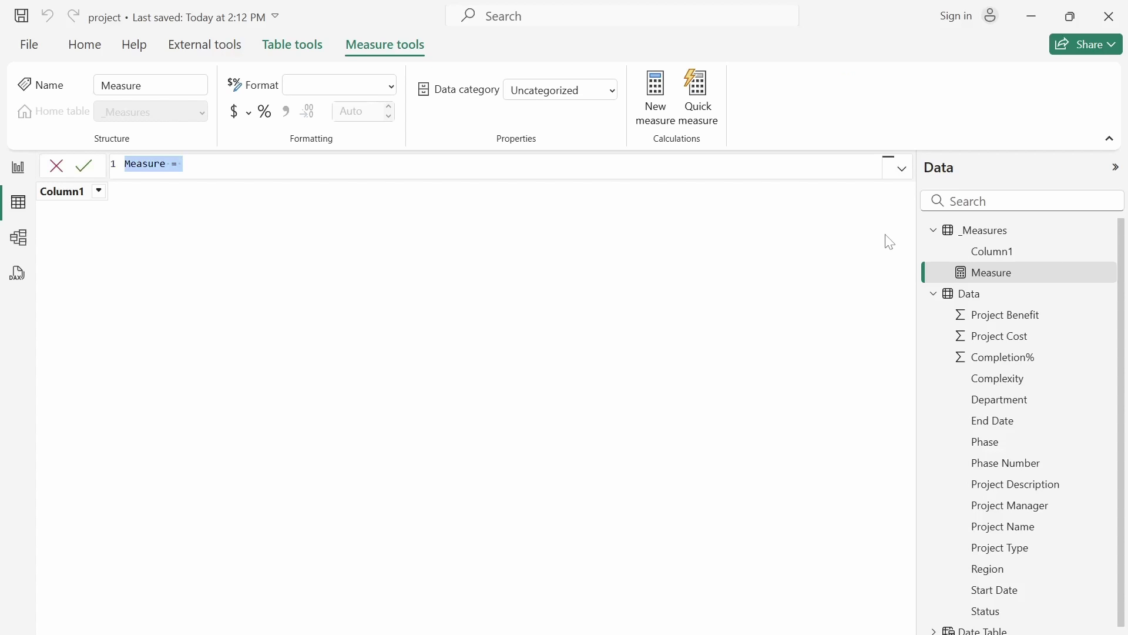
text(Total Projects)
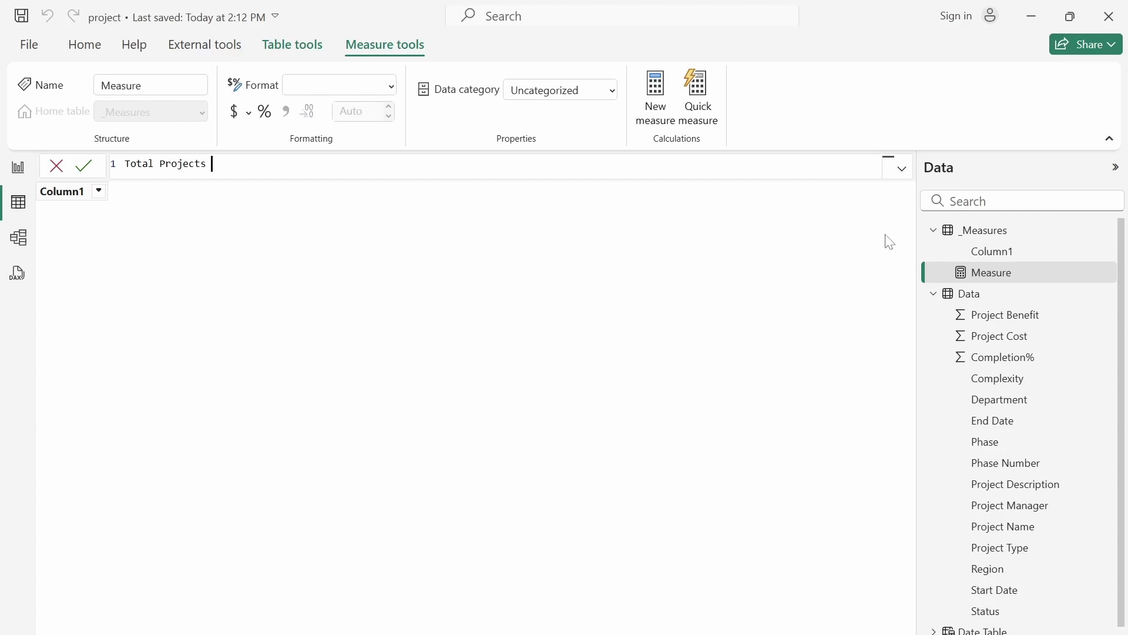
text( = cou)
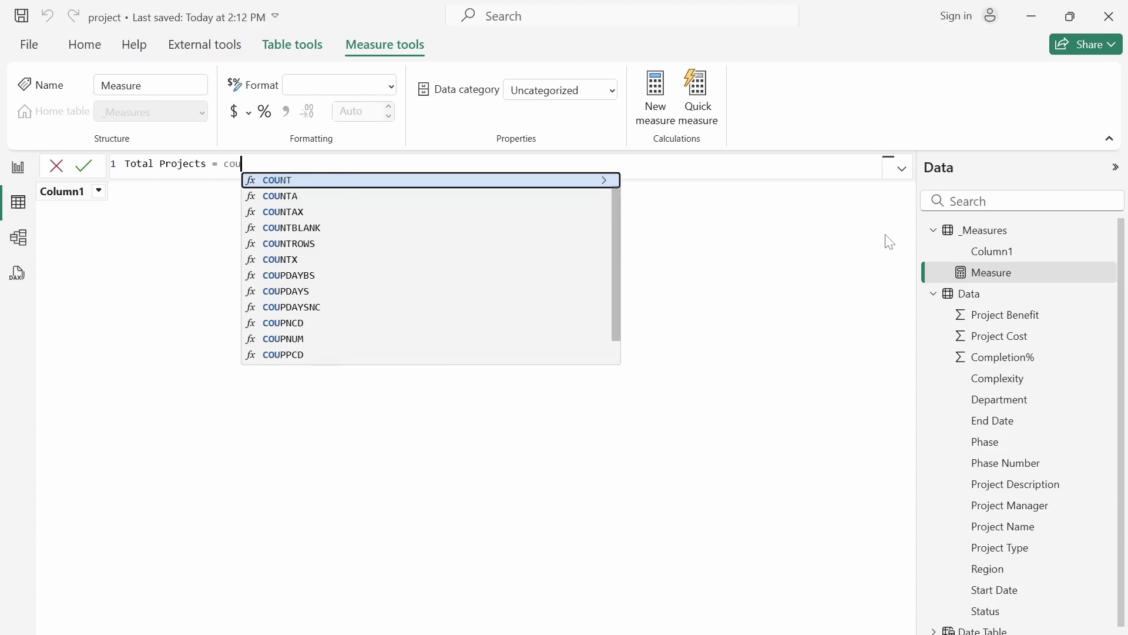
key(Tab)
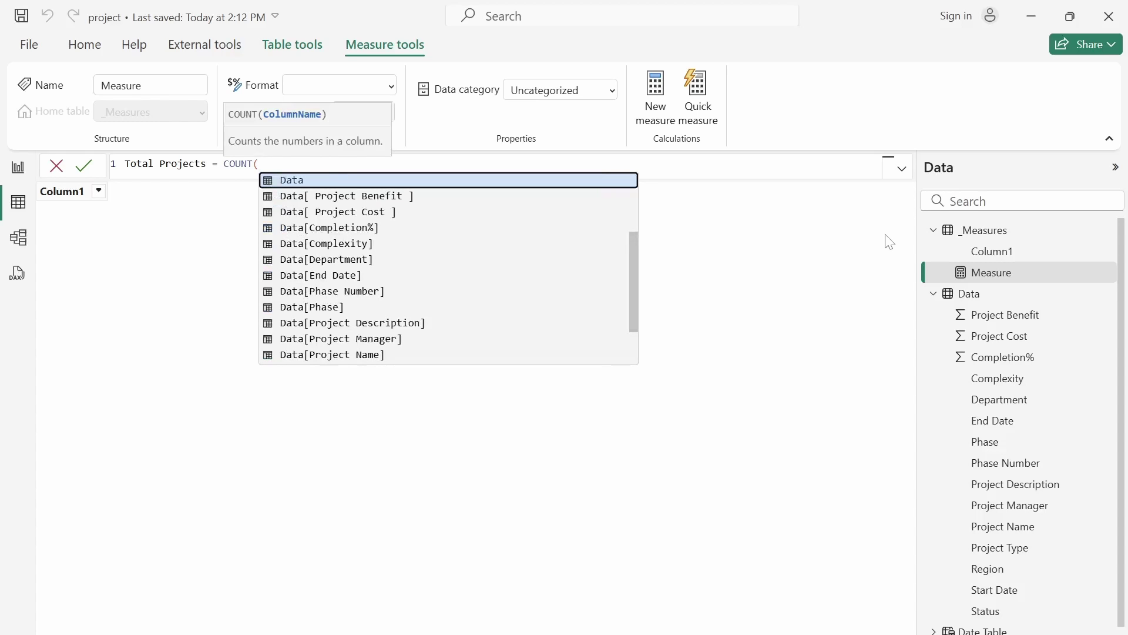
text(project)
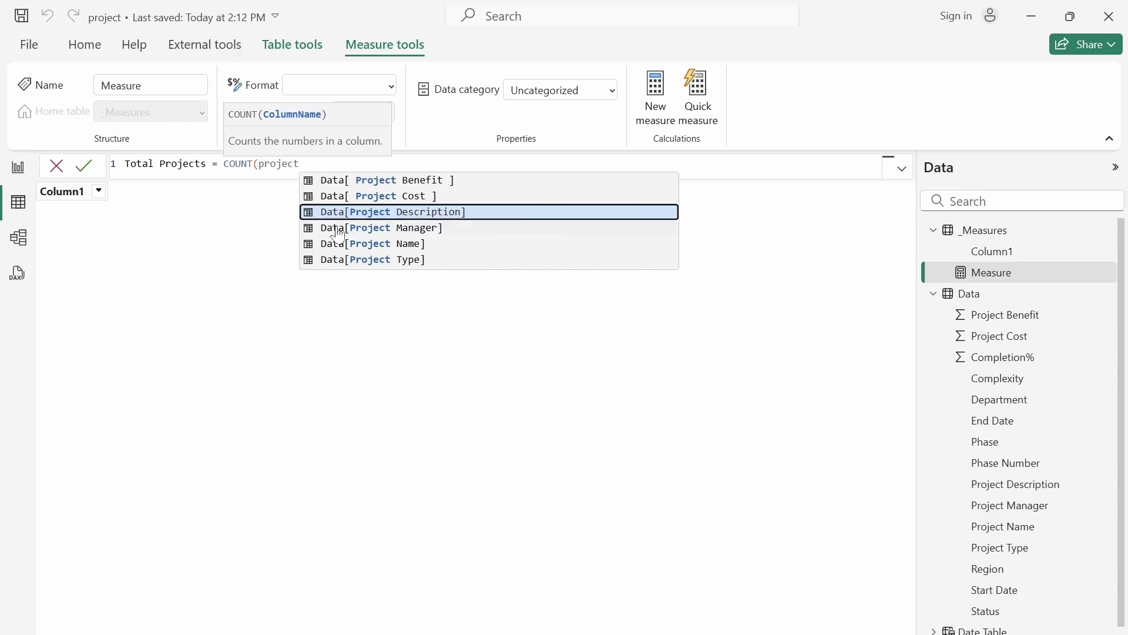
click(369, 243)
text())
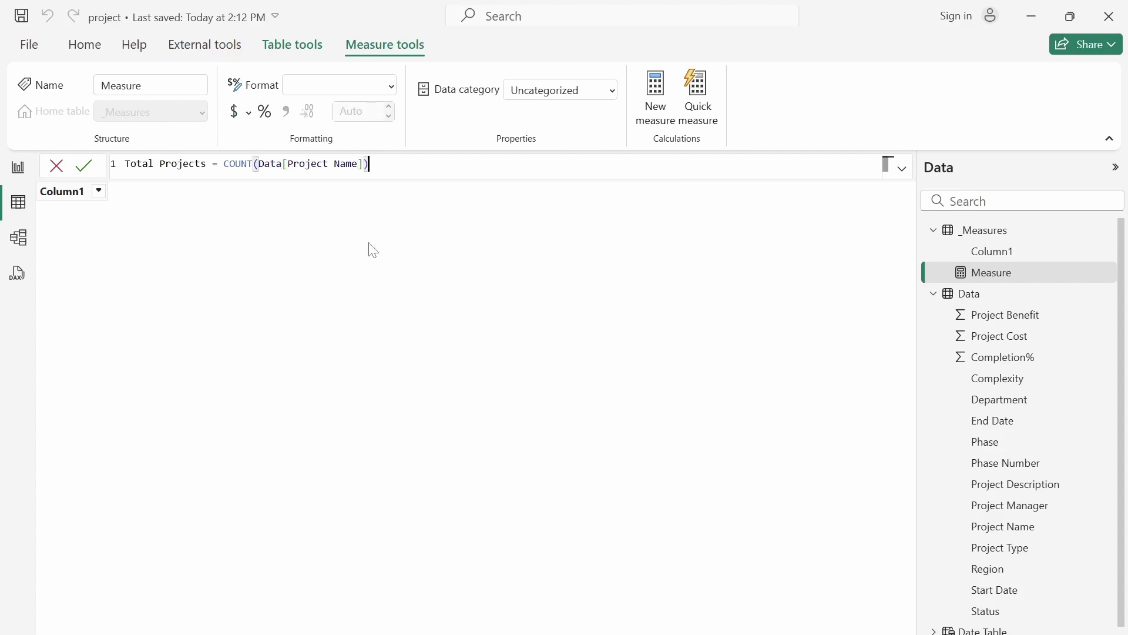
key(Return)
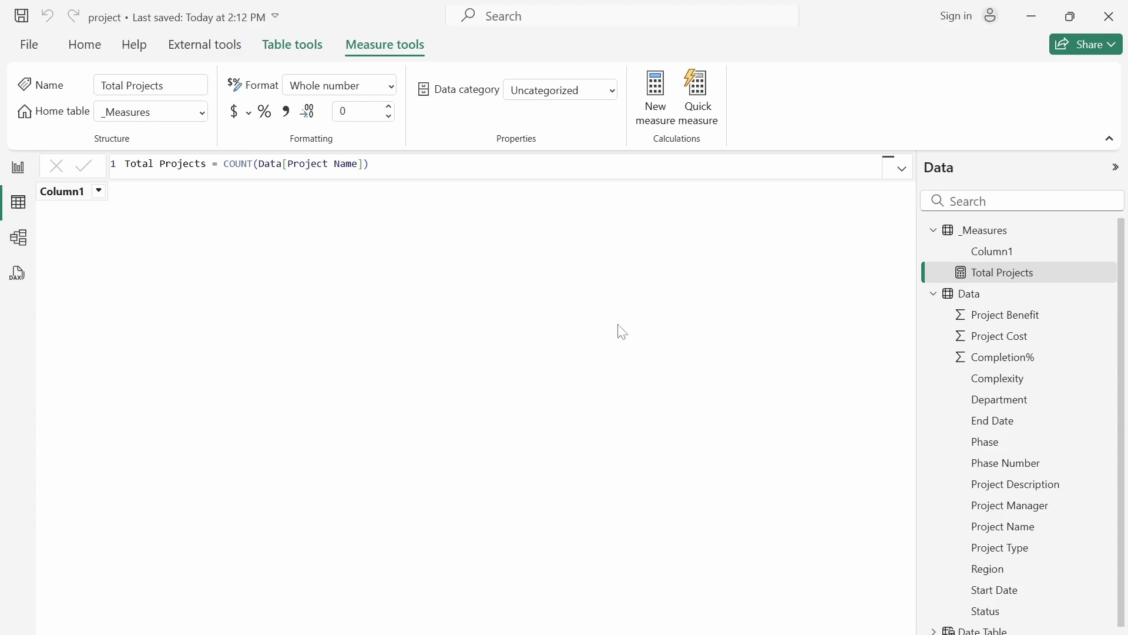
Step: Create a measure named Project Cost in the _Measures table that sums the Data table's Project Cost column
right_click(1025, 277)
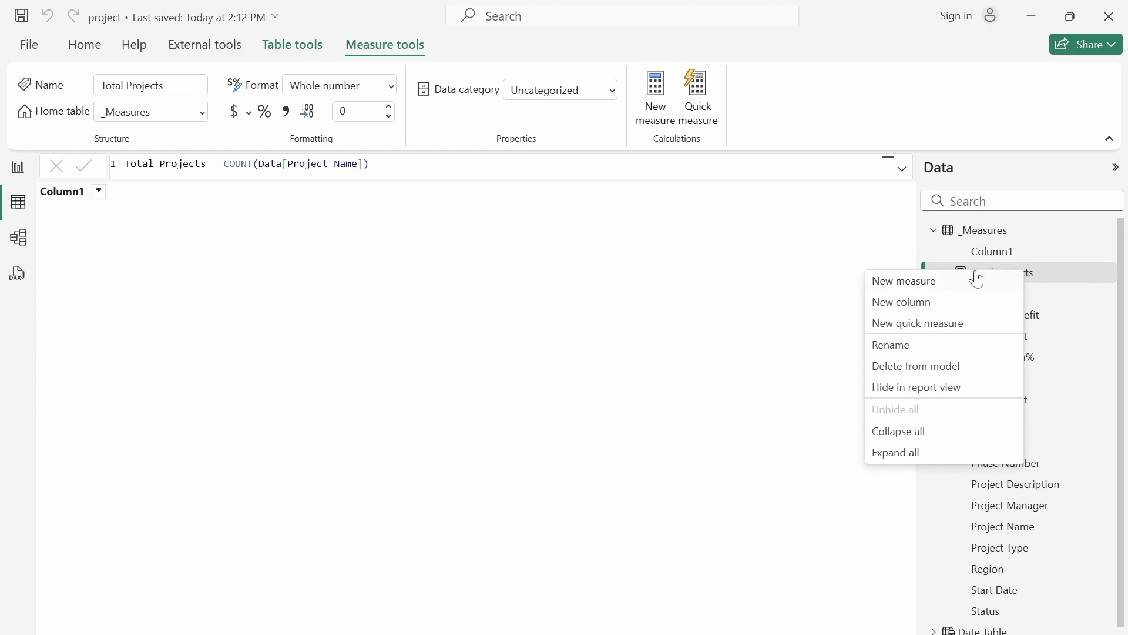
click(865, 266)
click(980, 292)
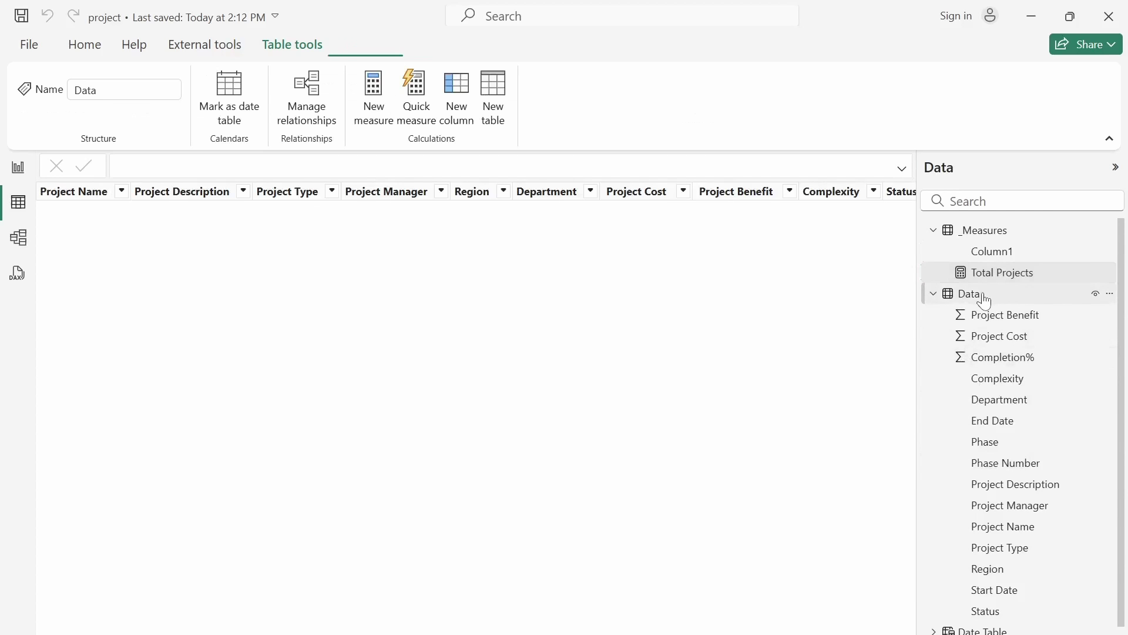
drag(194, 632, 739, 628)
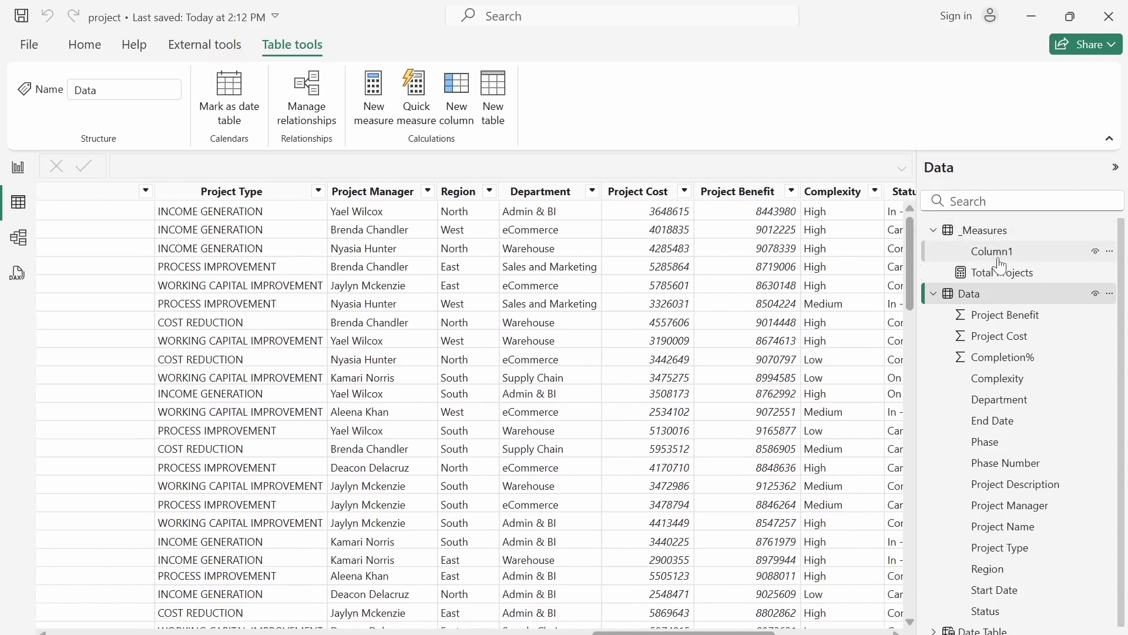
right_click(997, 278)
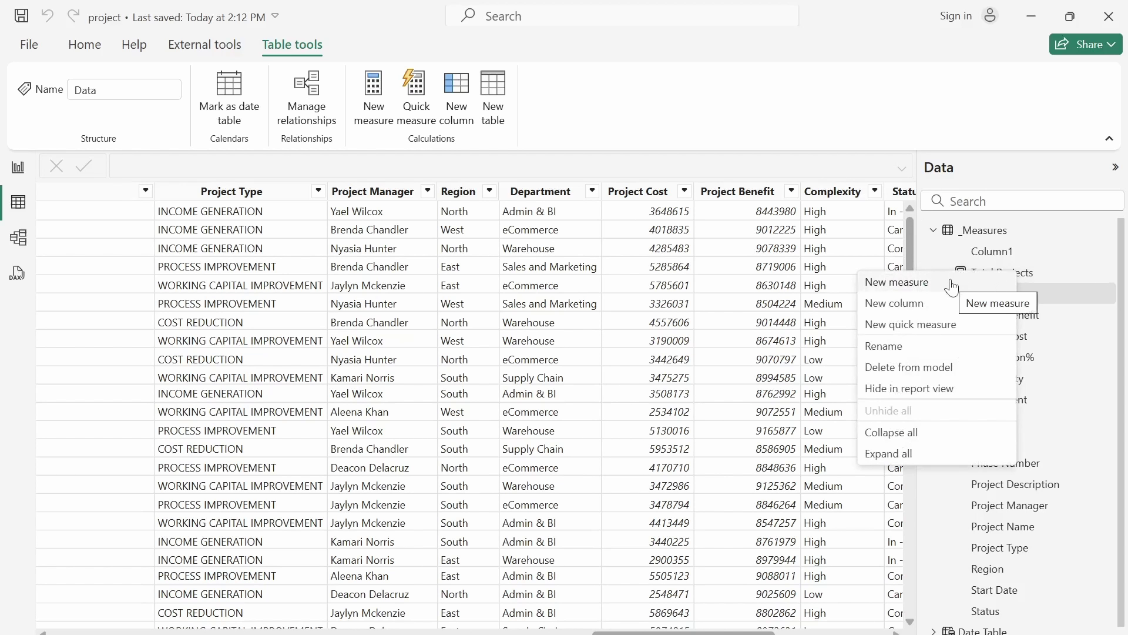
click(993, 283)
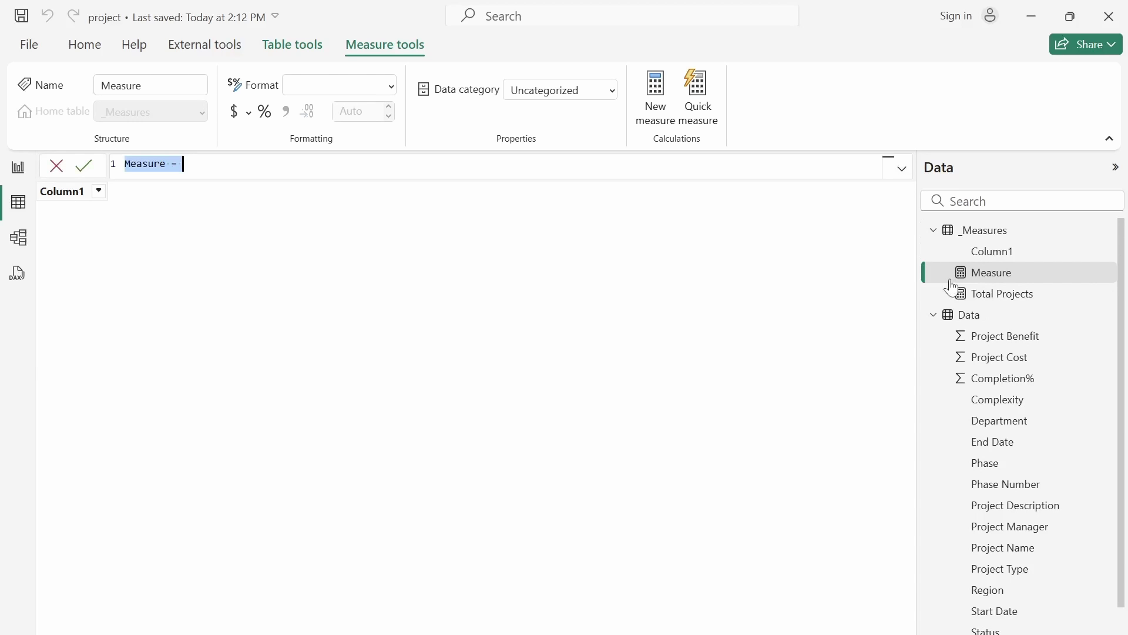
text(Project Cost)
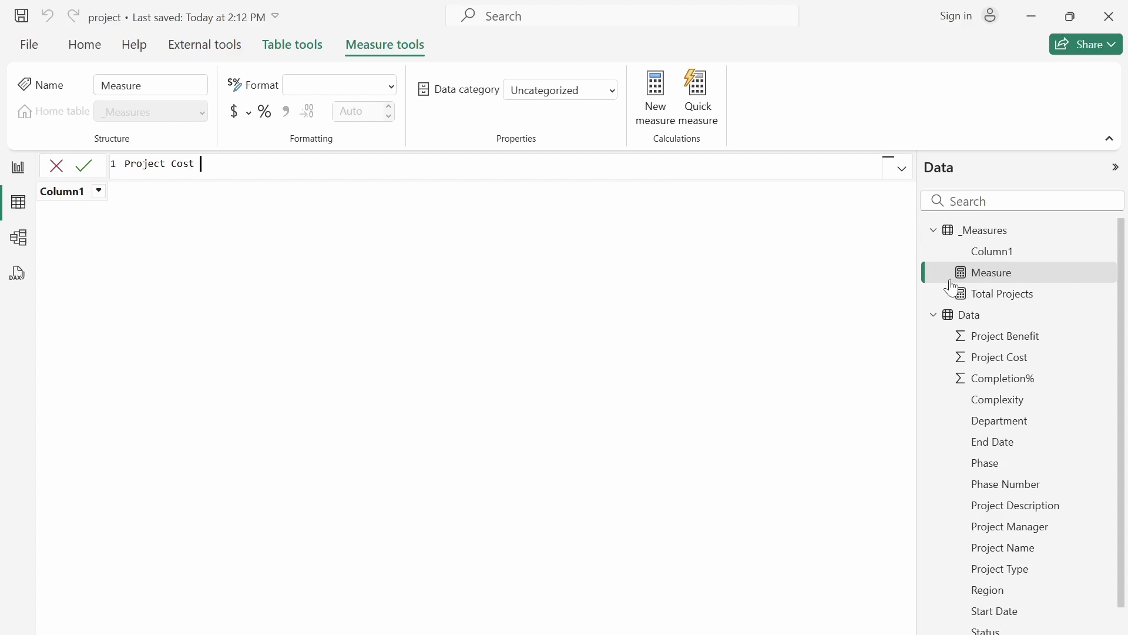
text( = SUM()
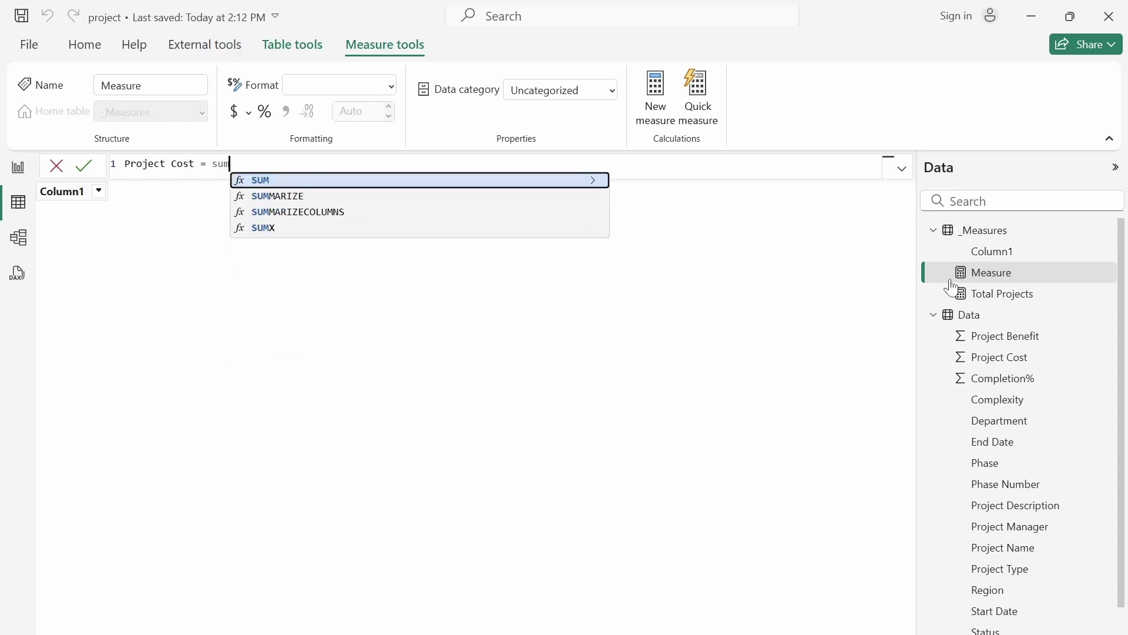
text(por)
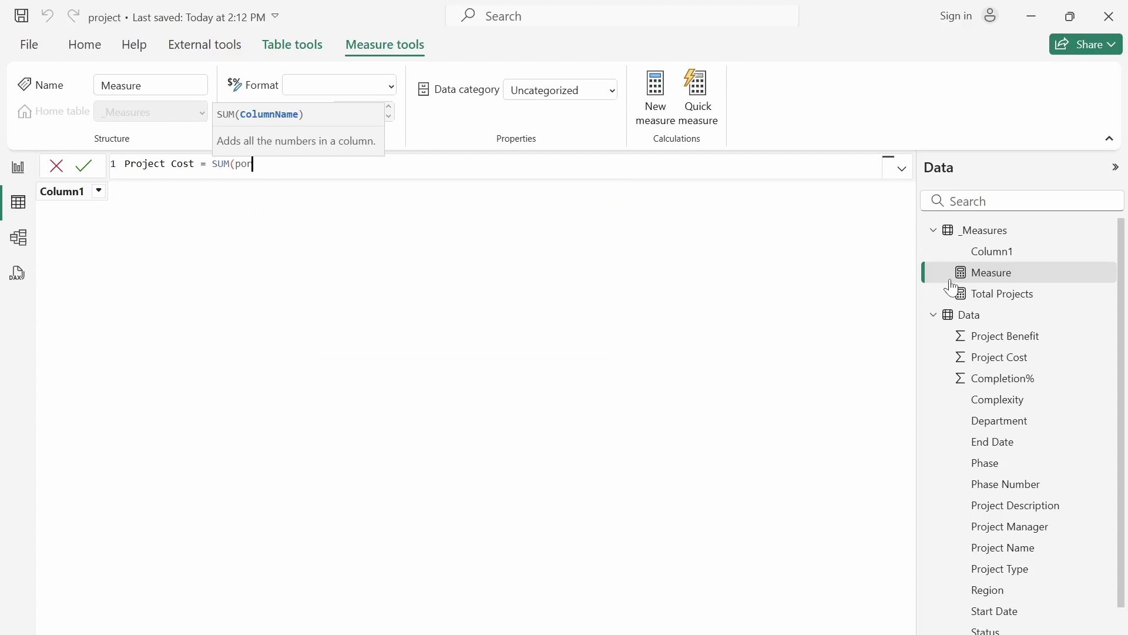
key(BackSpace)
key(BackSpace)
text(ro)
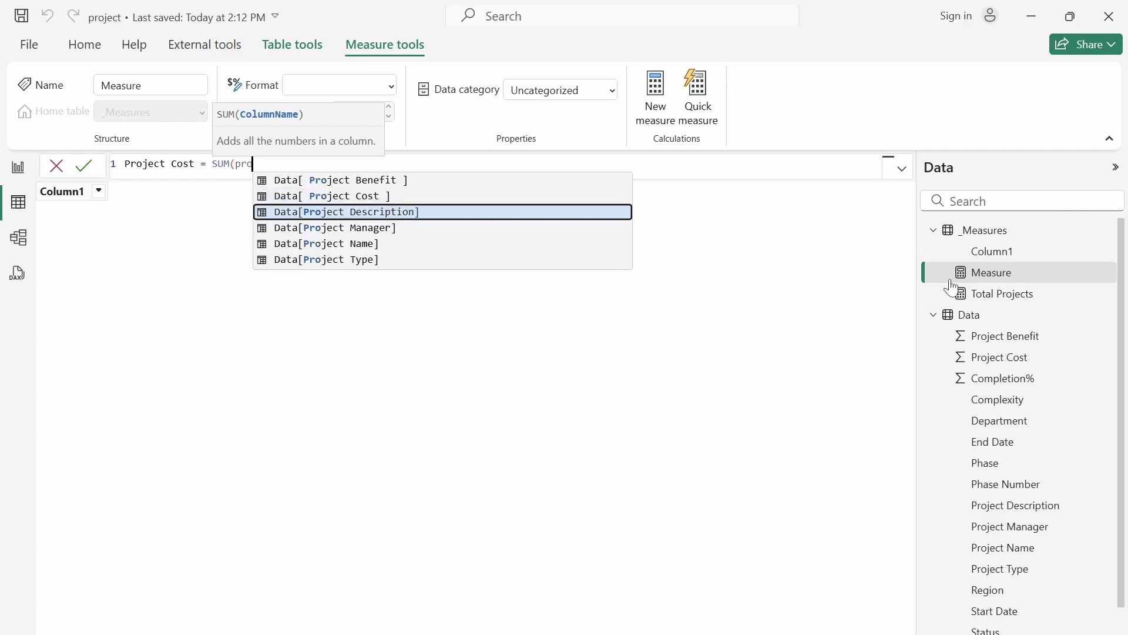
click(352, 196)
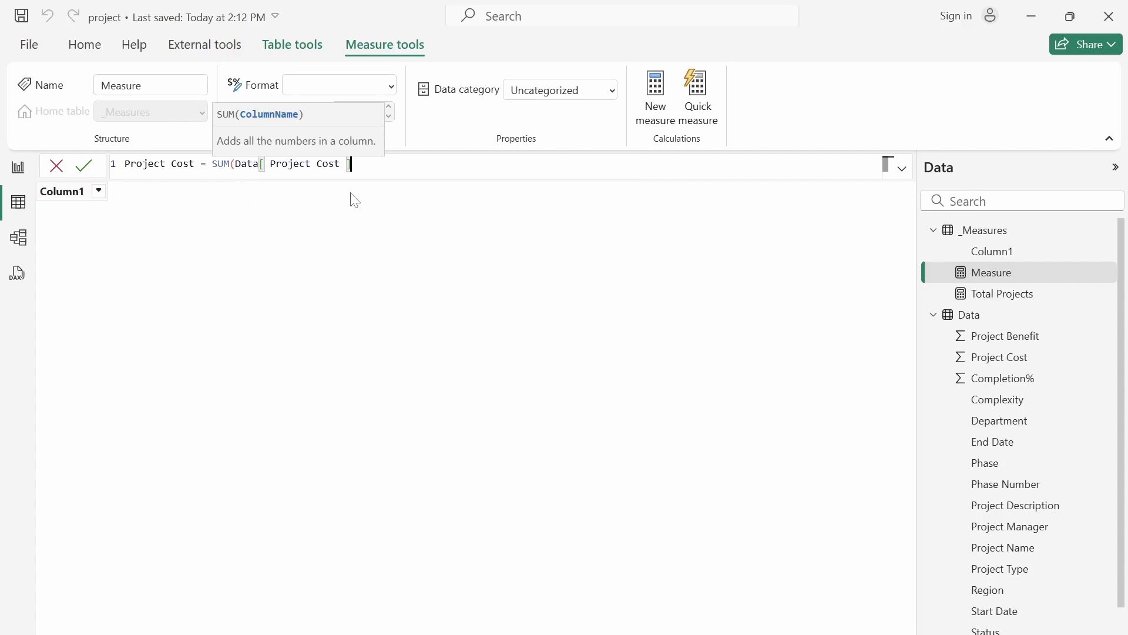
text())
key(Return)
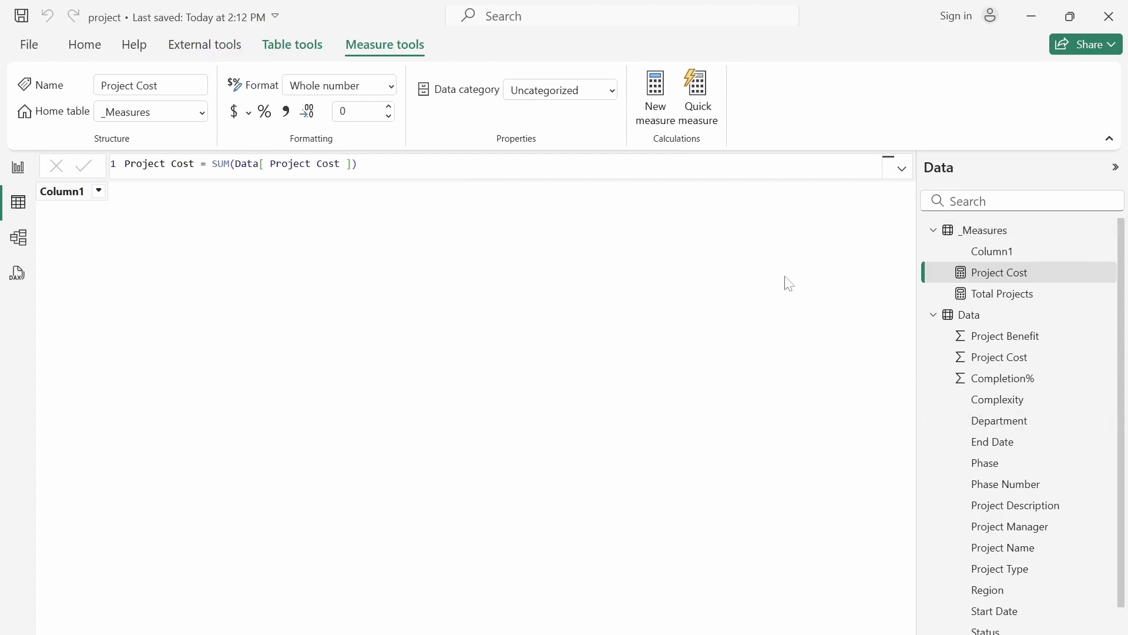
Step: Create a Project Benefits measure in the _Measures table that sums the Data table's Project Benefit column, and format it as currency
click(1024, 343)
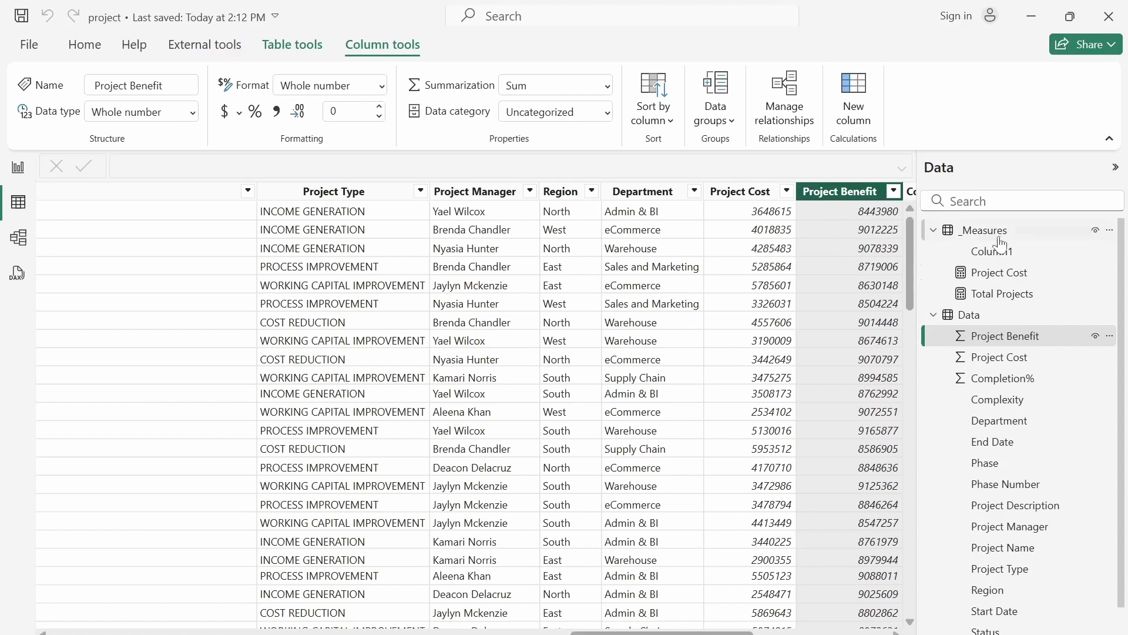
right_click(987, 272)
click(868, 289)
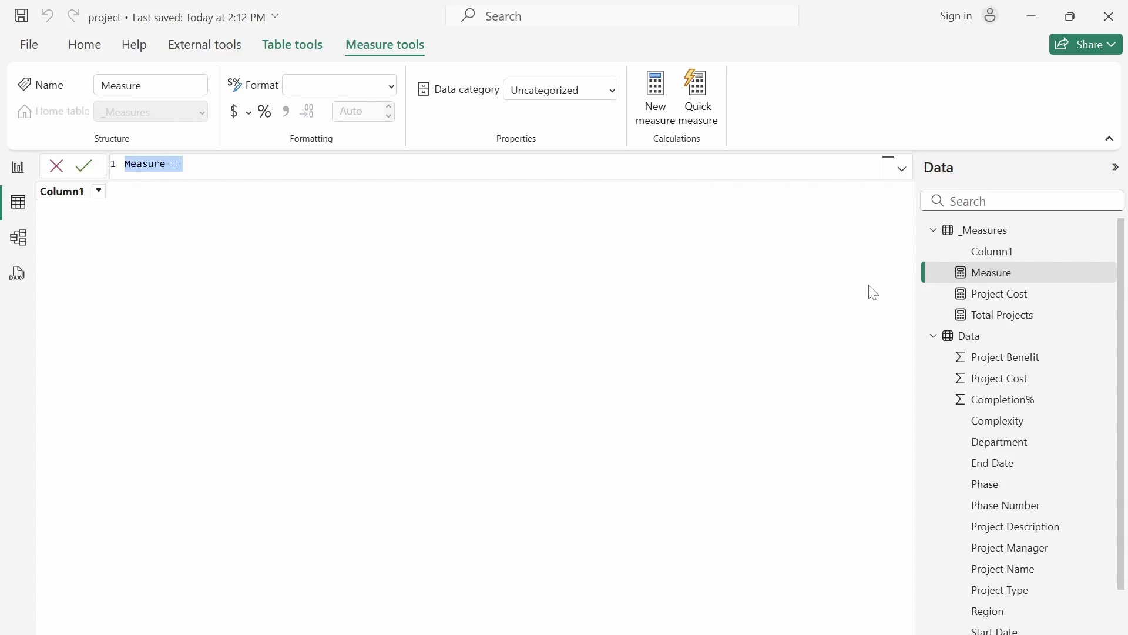
text(Project Benefits)
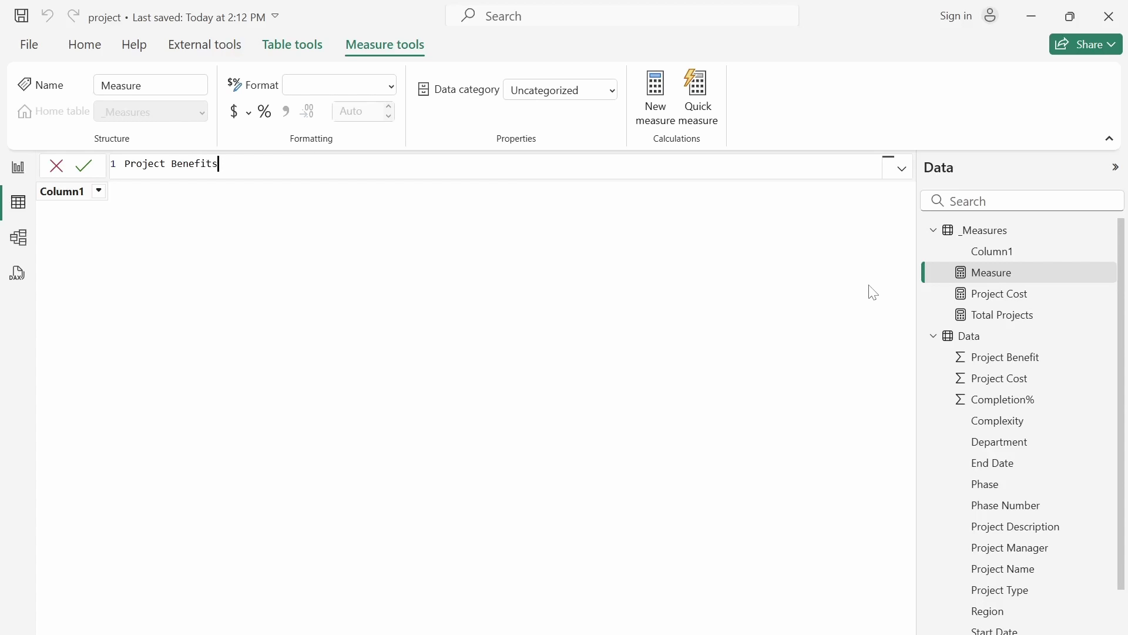
text(= su)
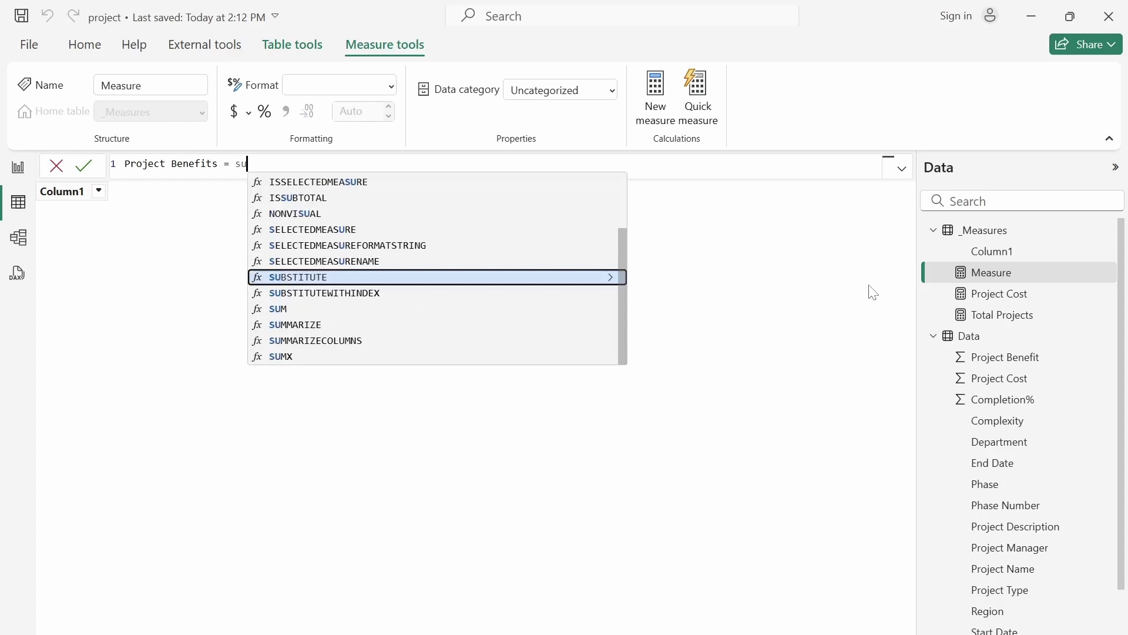
text(m)
key(Tab)
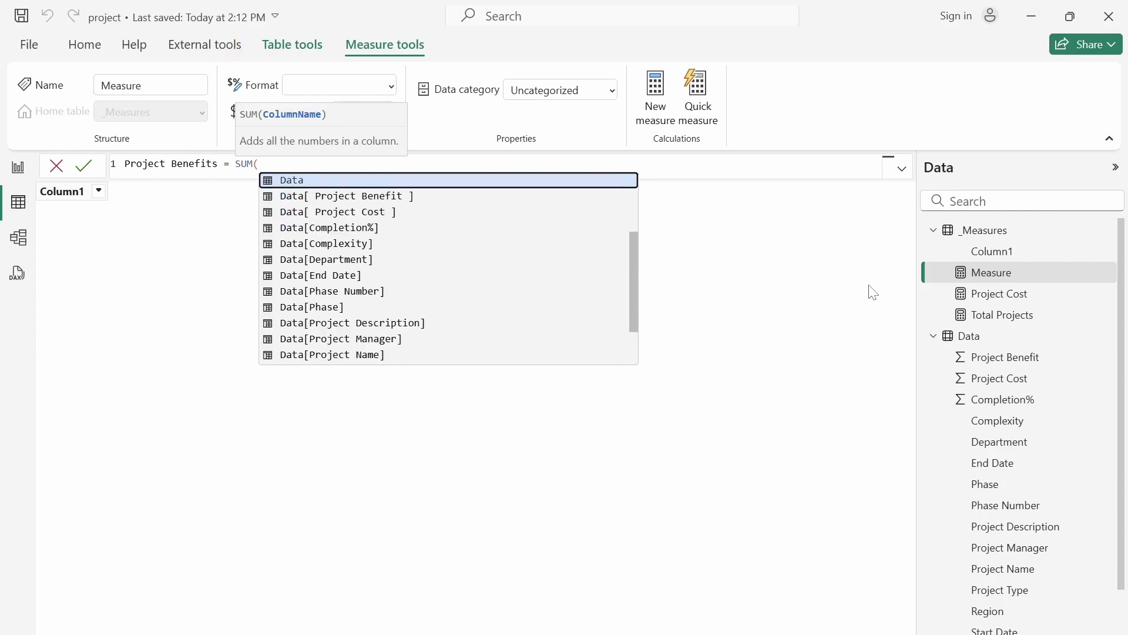
text(pro)
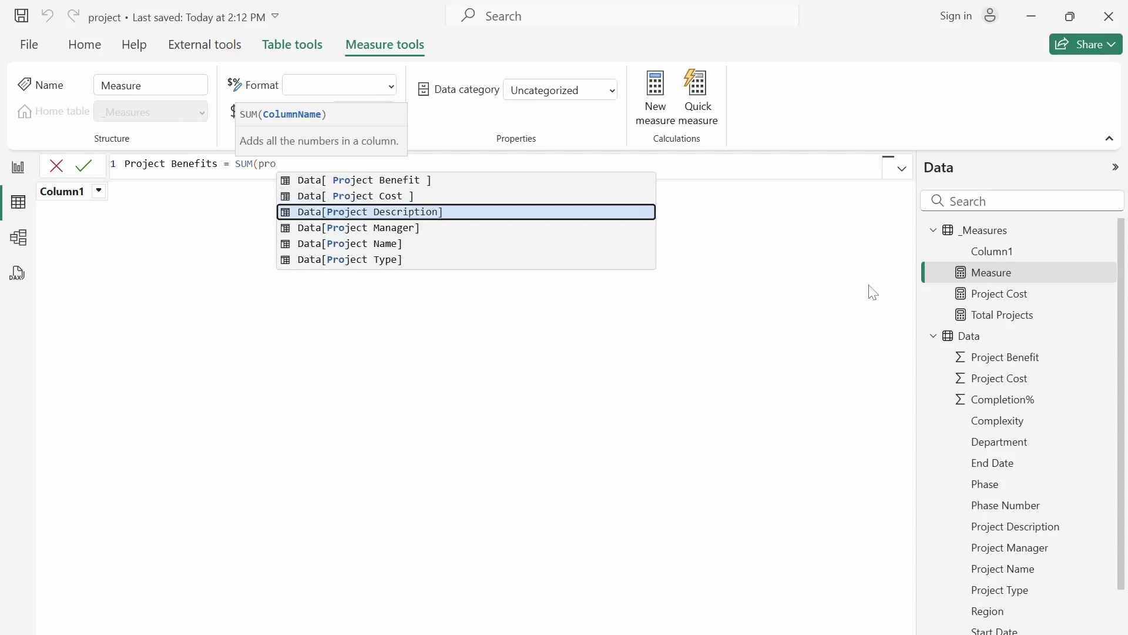
click(390, 180)
text())
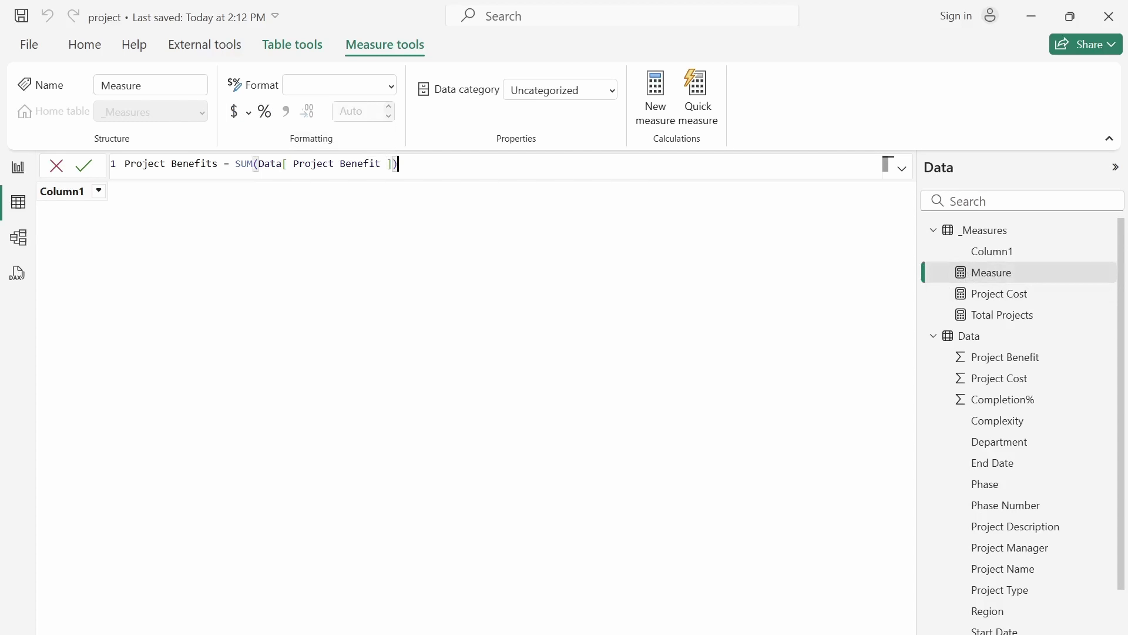
key(Return)
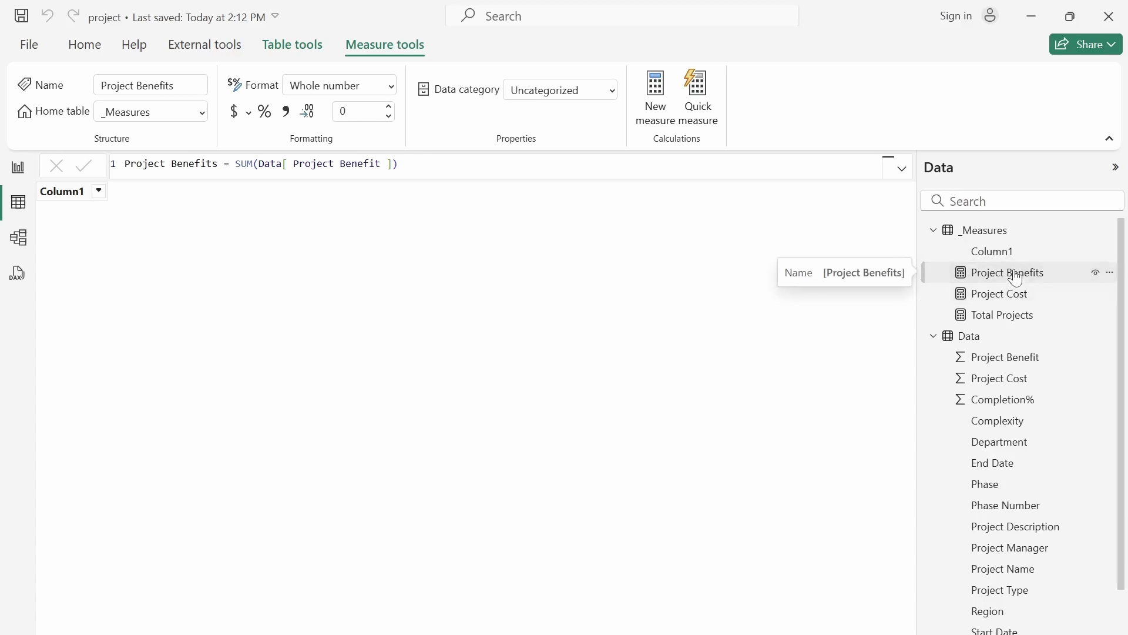
click(237, 114)
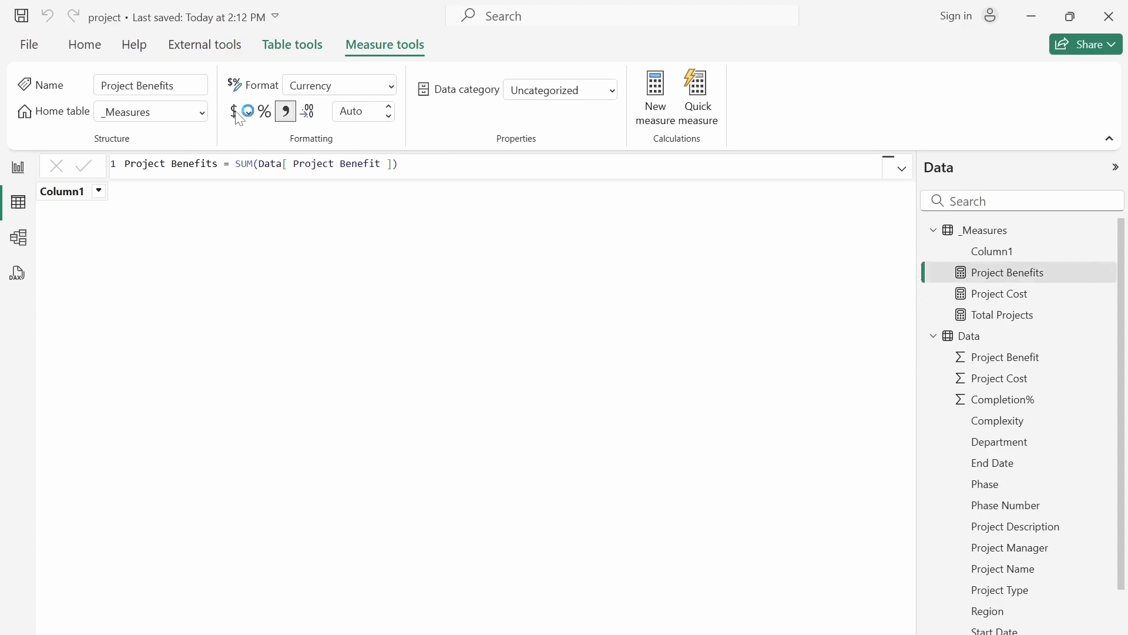
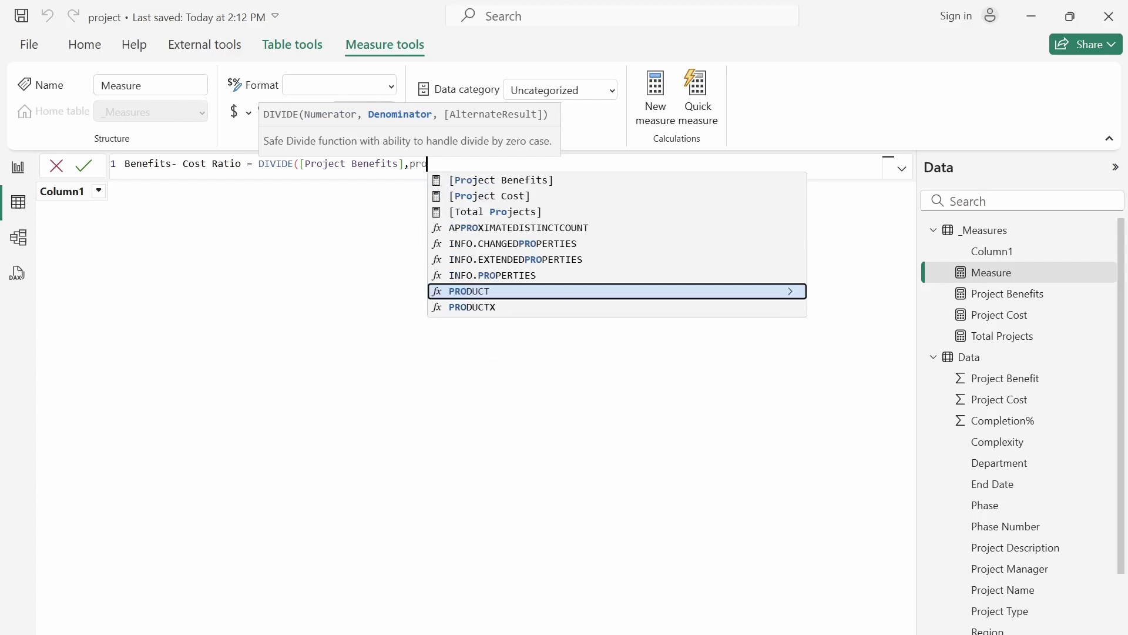
Step: Complete the Benefits- Cost Ratio measure's DIVIDE formula with [Project Cost] as denominator and 0 as alternate result, and commit it
click(485, 198)
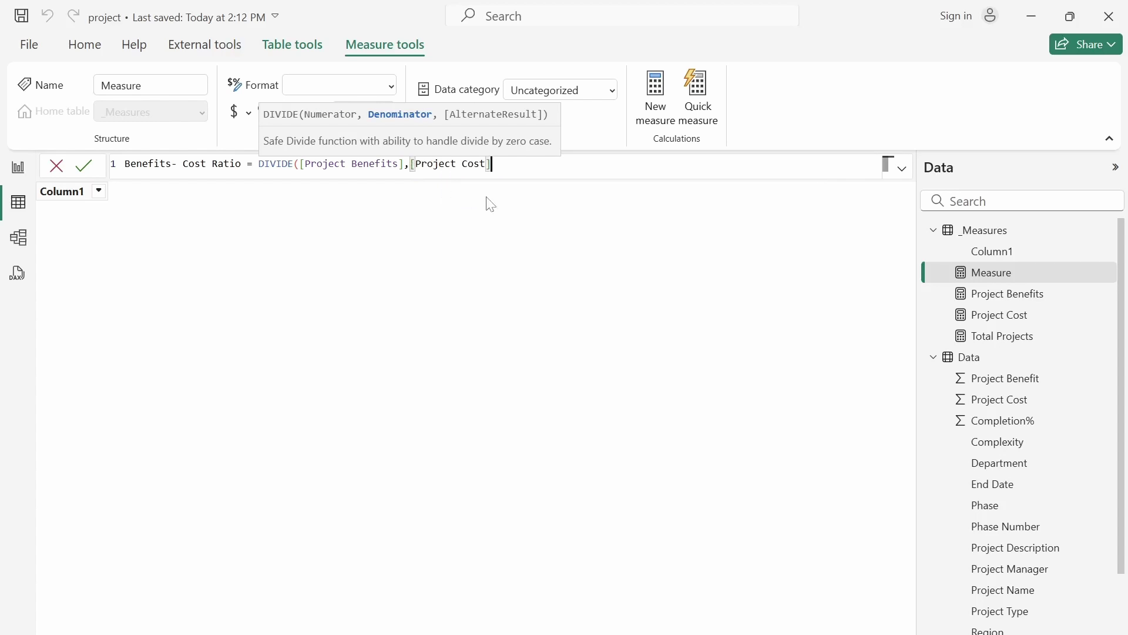
text(,)
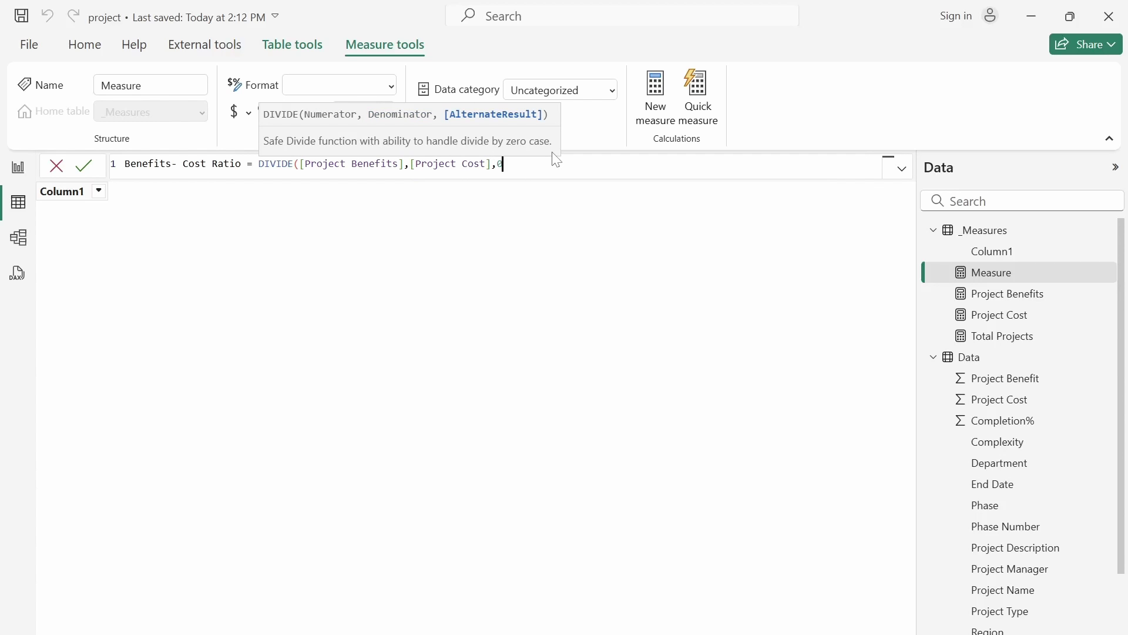
text(0))
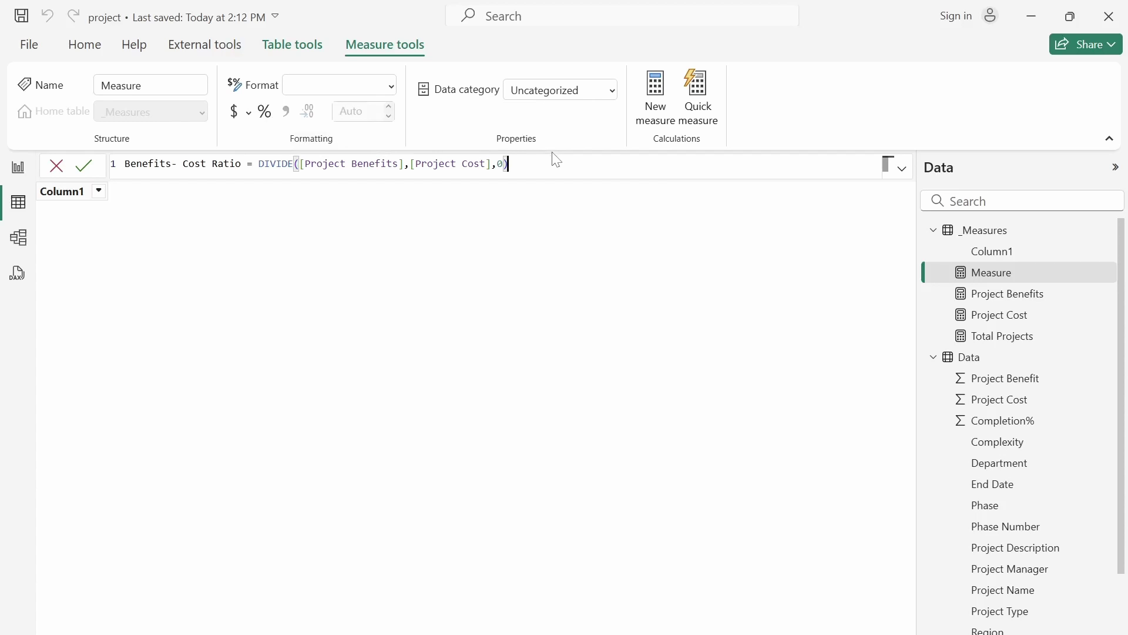
click(87, 167)
Step: Delete the placeholder Column1 from the _Measures table and confirm the deletion
click(1111, 274)
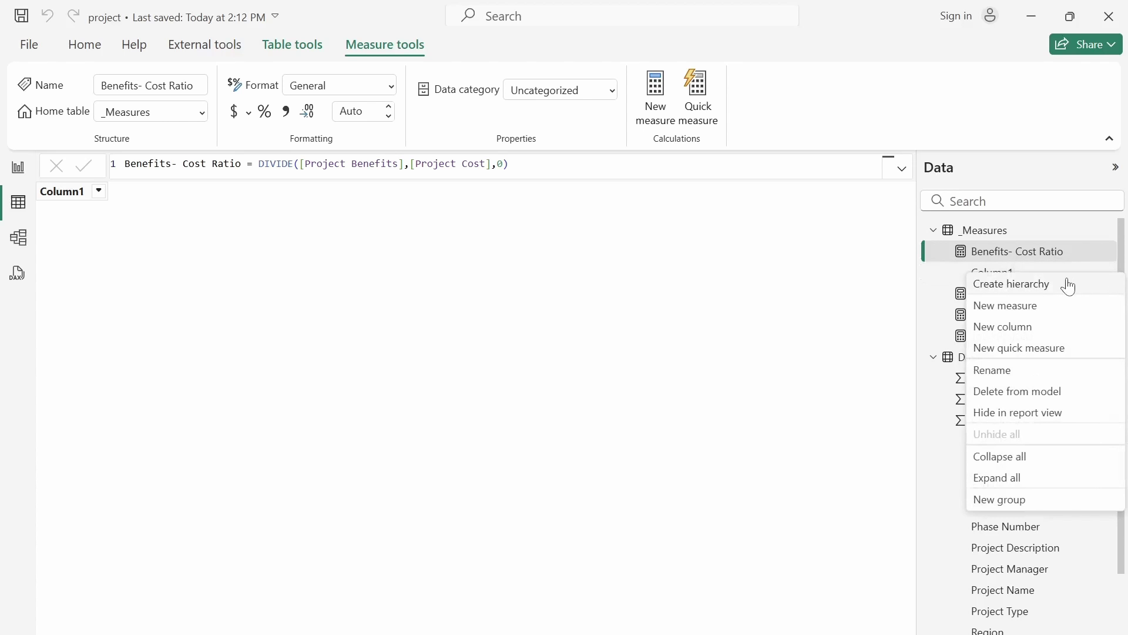
click(1029, 402)
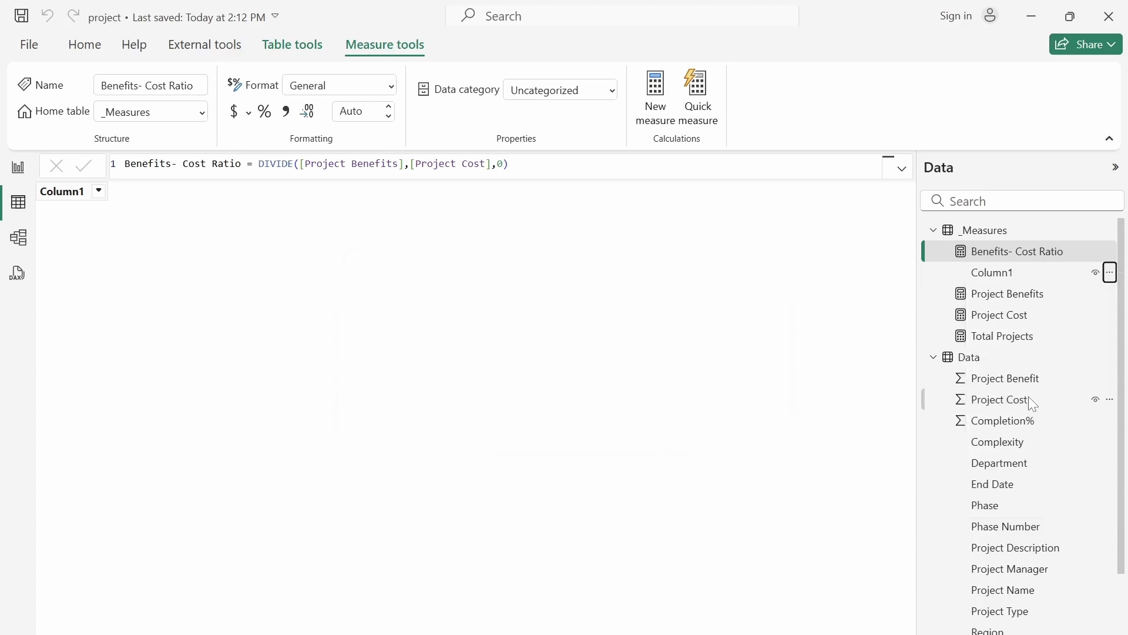
click(682, 381)
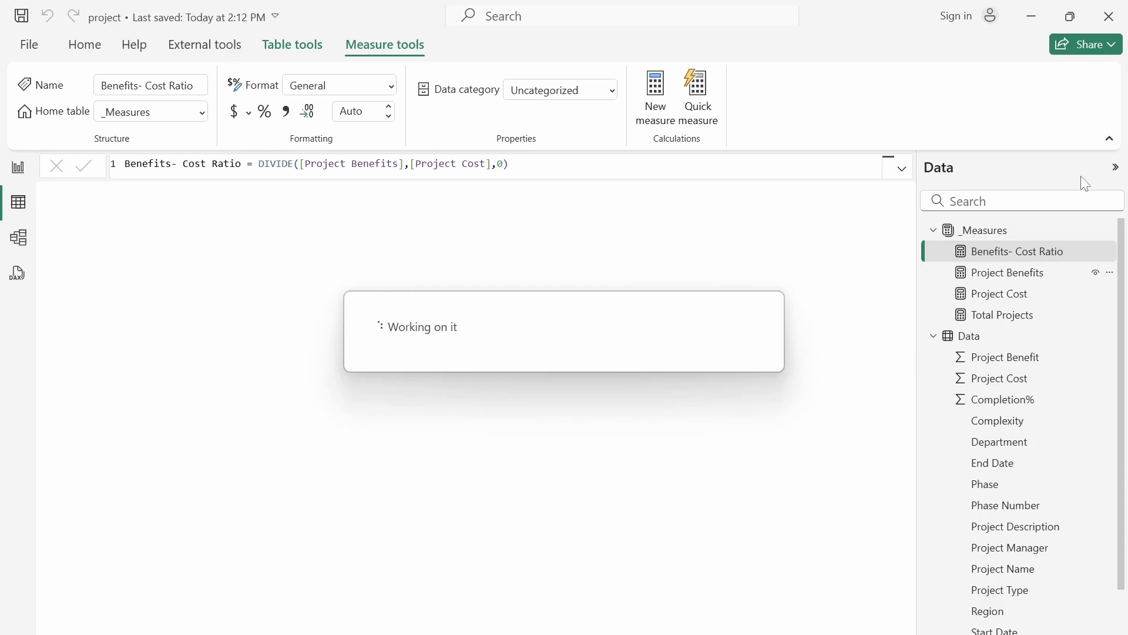
Step: Add a card visual showing the Total Projects measure over the first small tile on report Page 1
click(18, 167)
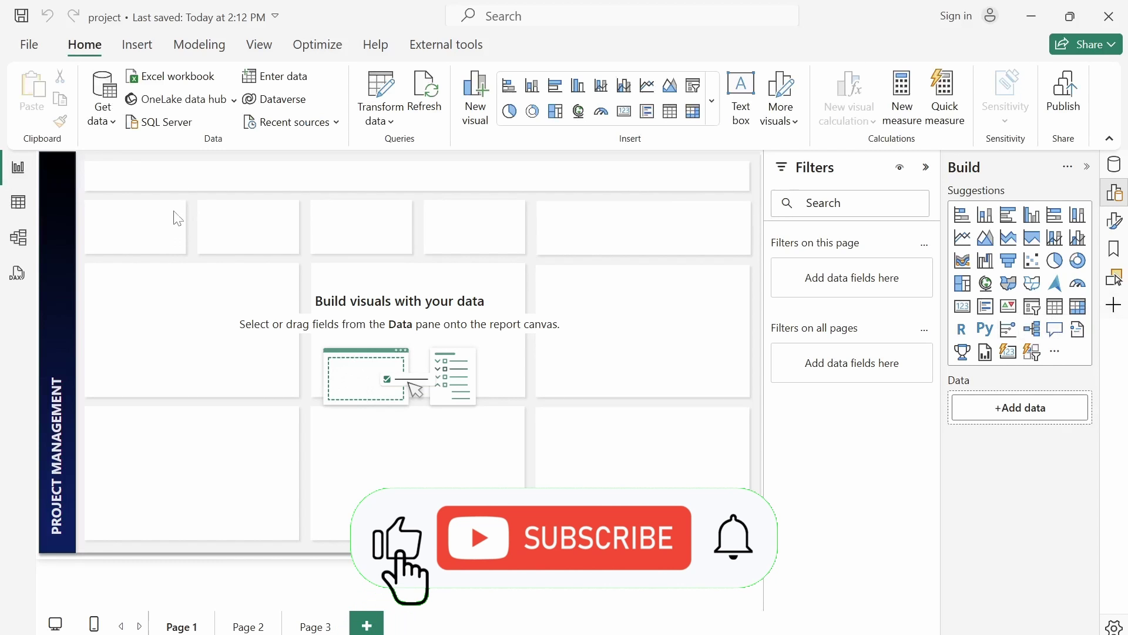
click(629, 116)
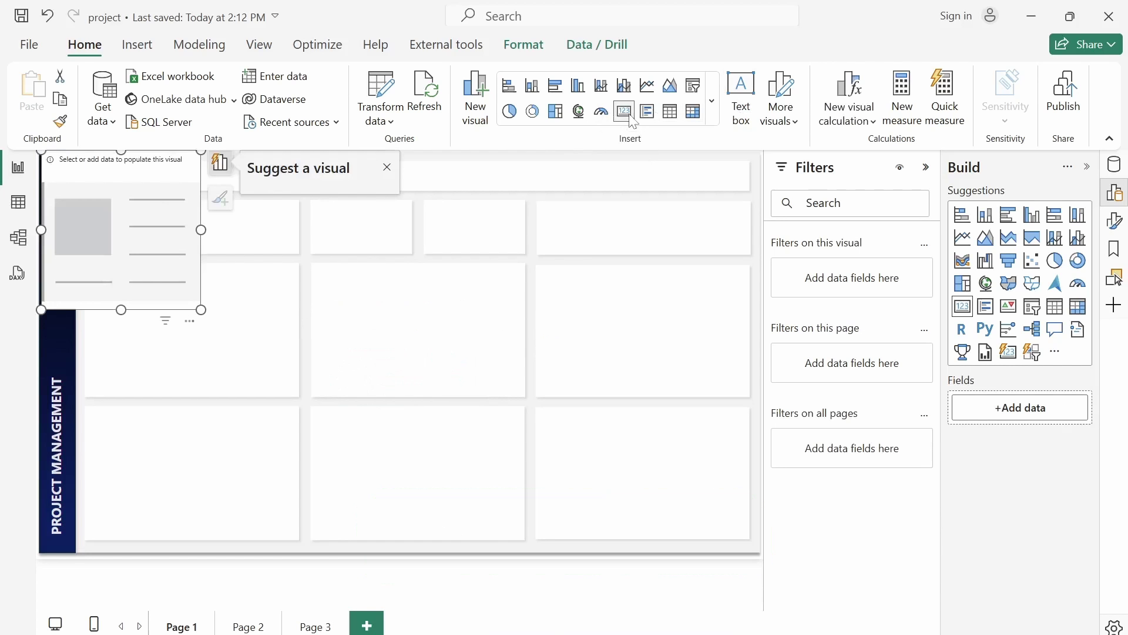
drag(74, 180, 141, 259)
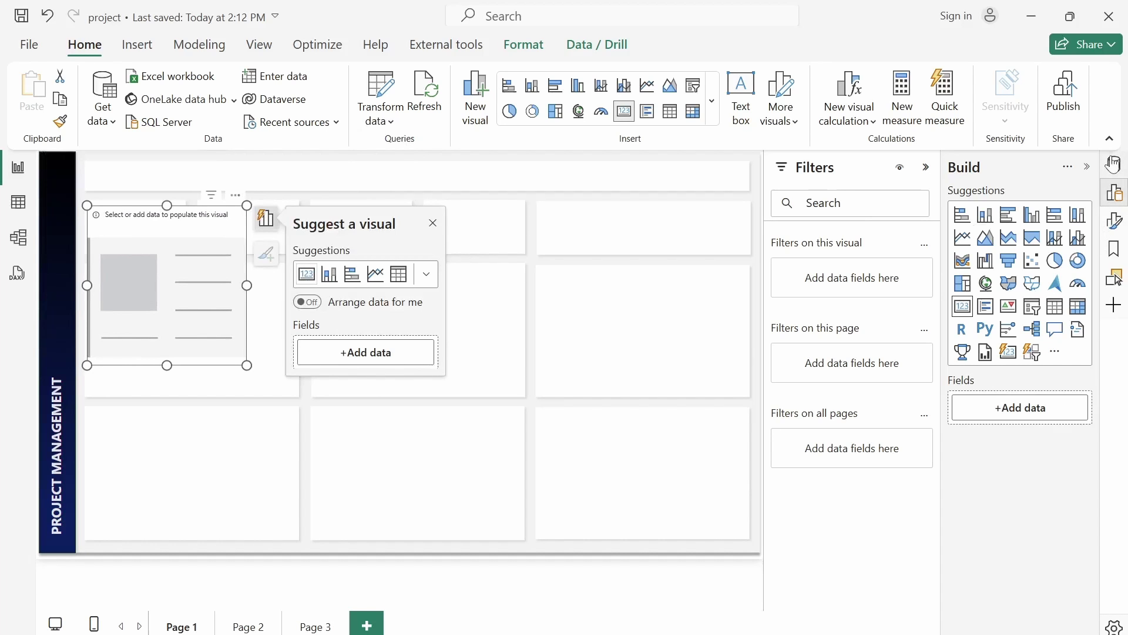
click(1113, 165)
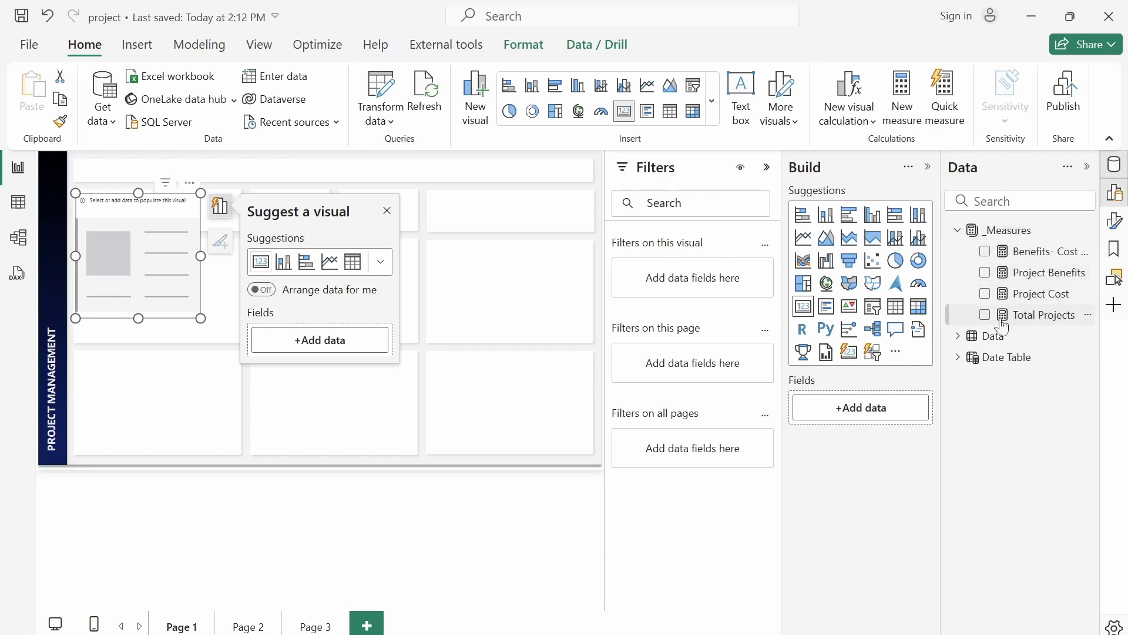
click(984, 318)
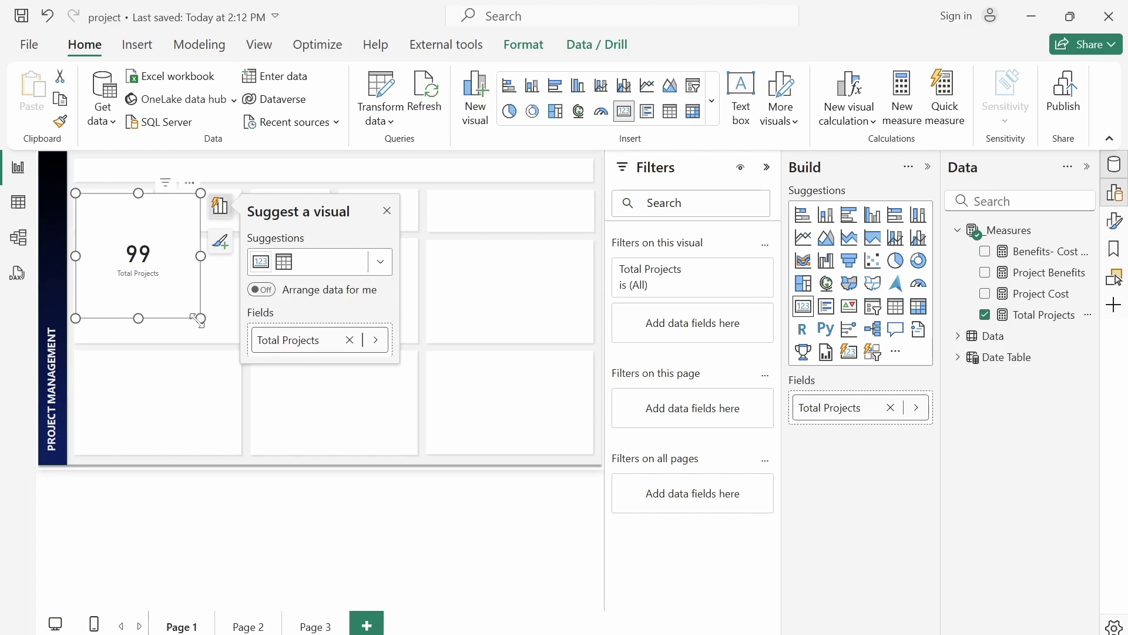
Step: Shrink the Total Projects card to about 155 wide by 96 high and place it on the first small tile
click(767, 168)
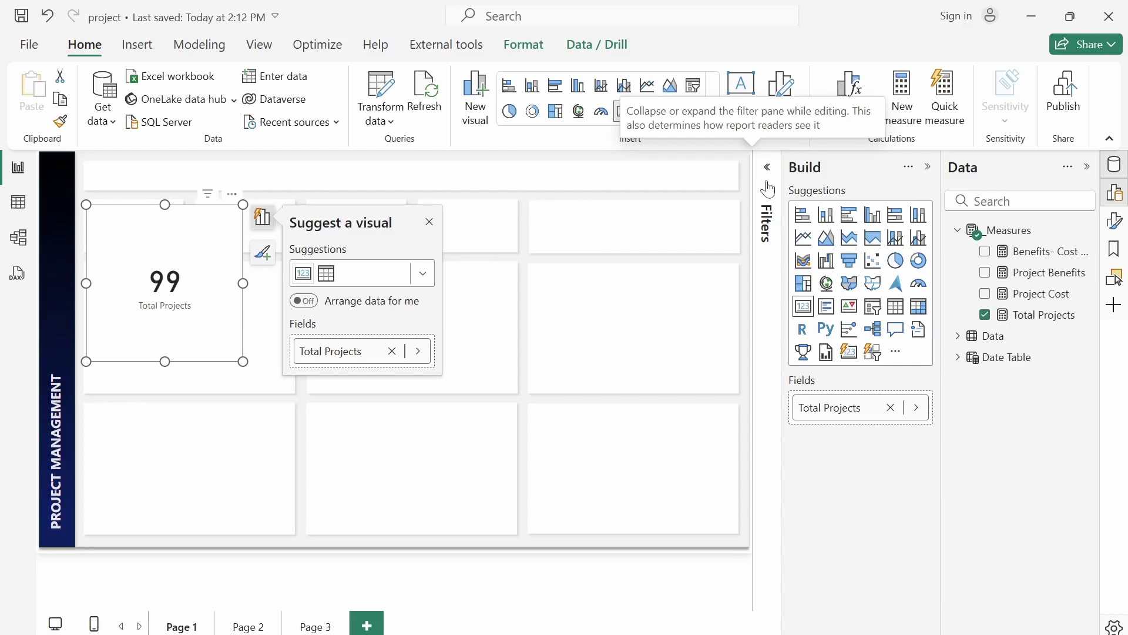
drag(242, 361, 175, 260)
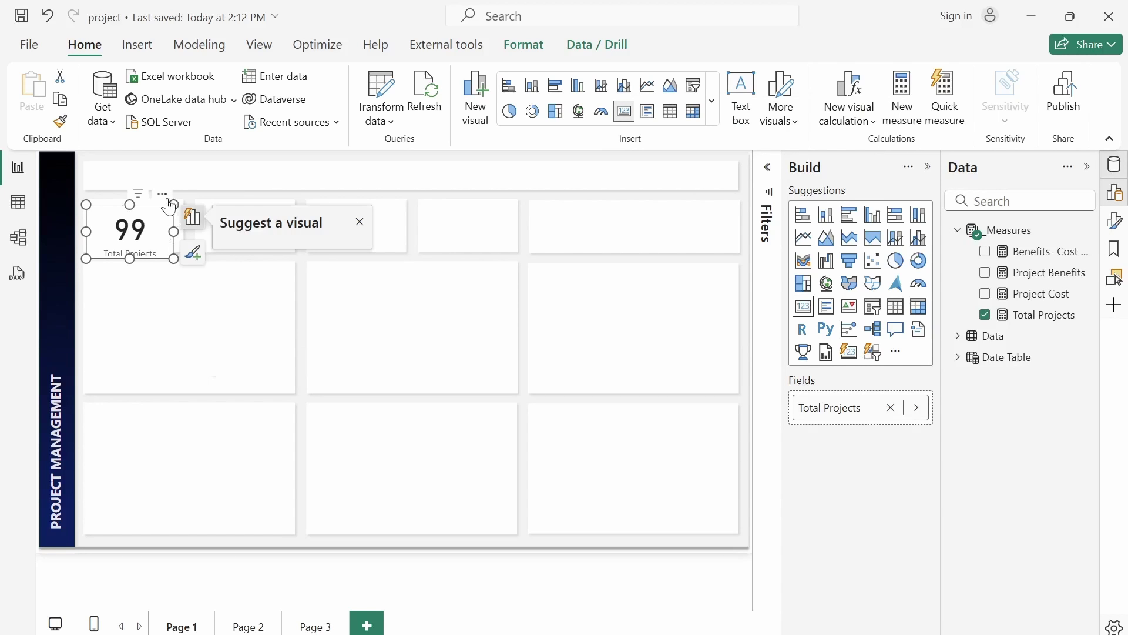
drag(171, 205, 168, 198)
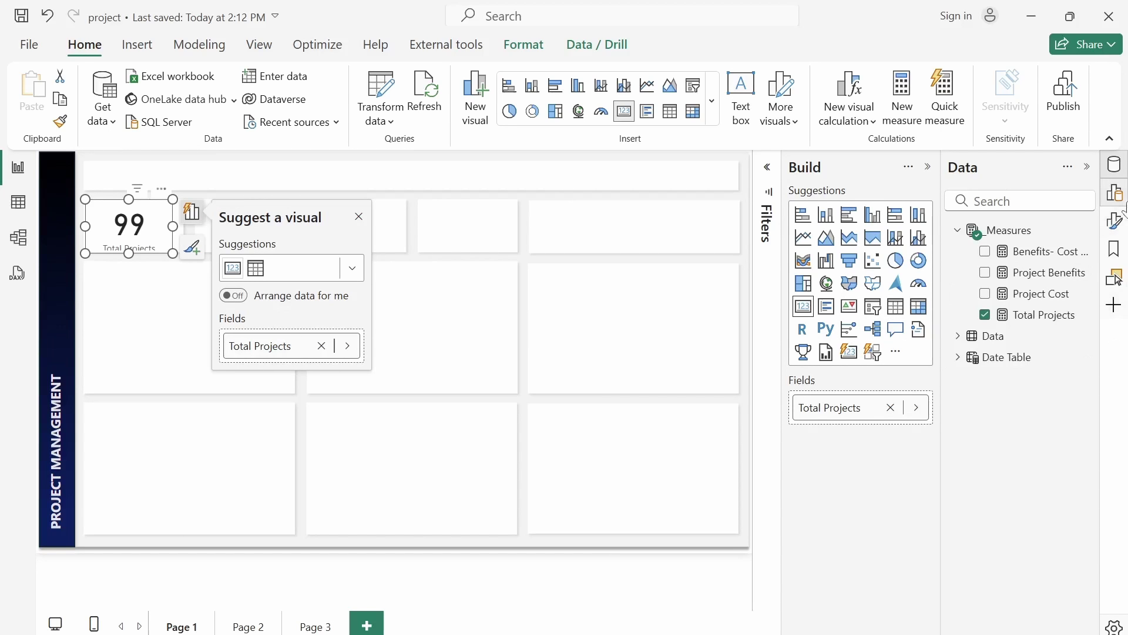
Step: Set the Total Projects card's callout value font size to 30
click(1114, 221)
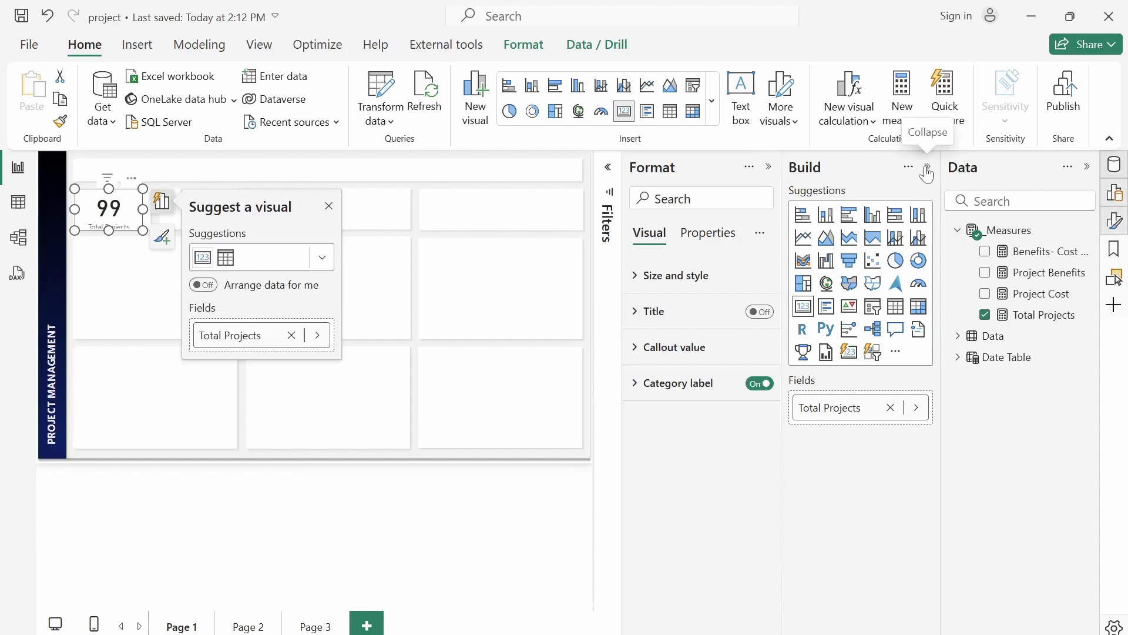
click(929, 167)
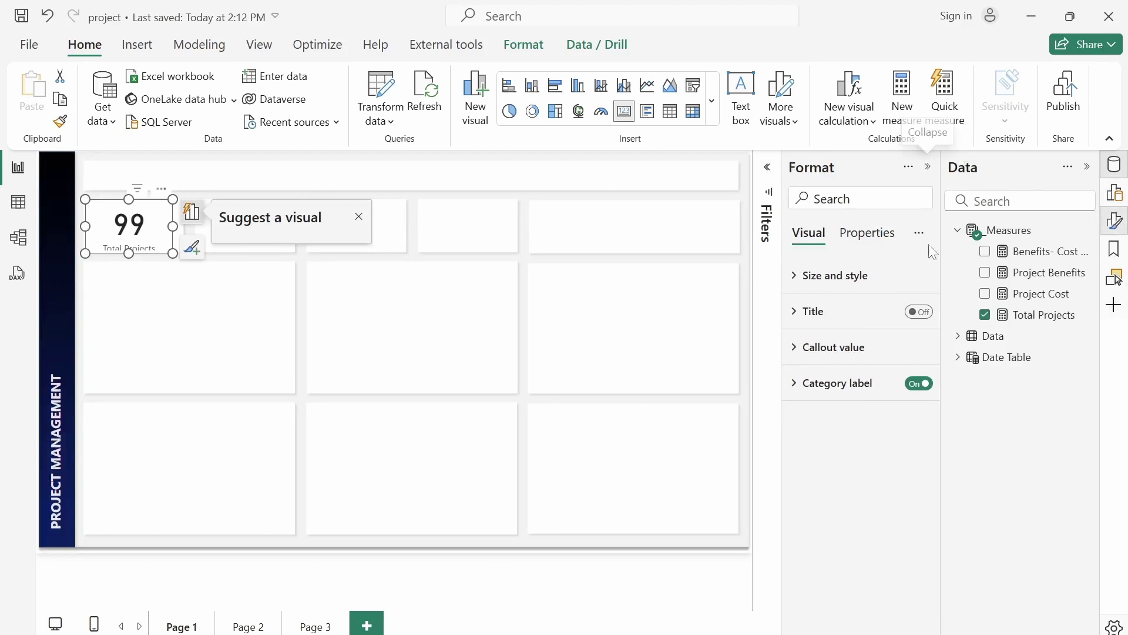
click(800, 352)
text(30)
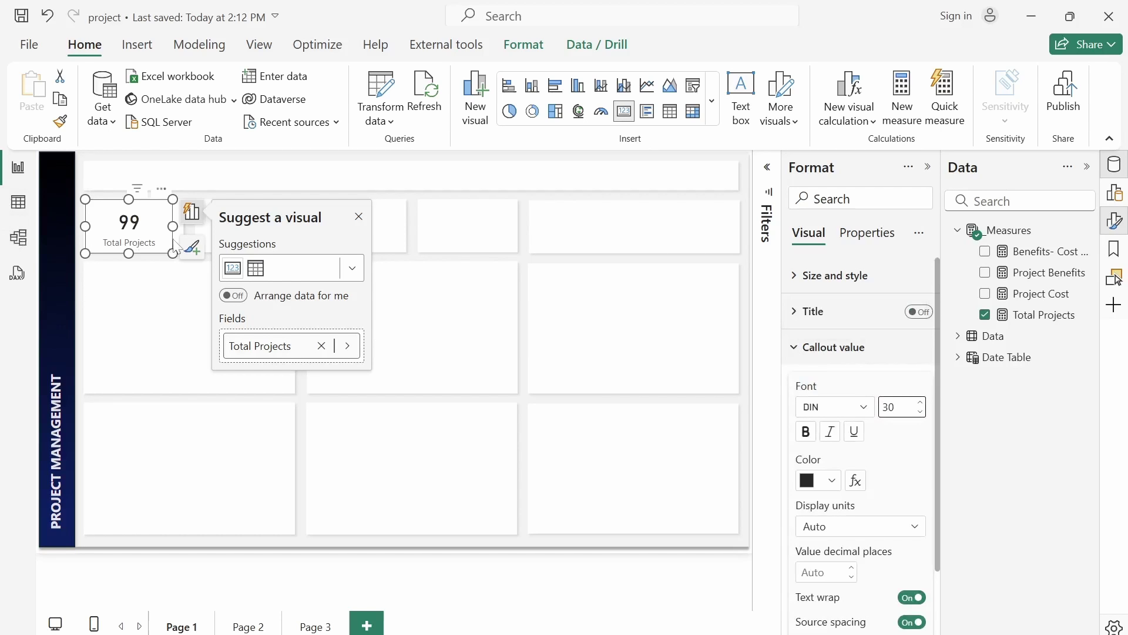
Step: Turn off the Total Projects card's background and fit it to its tile at about 173 wide by 88 high
click(795, 283)
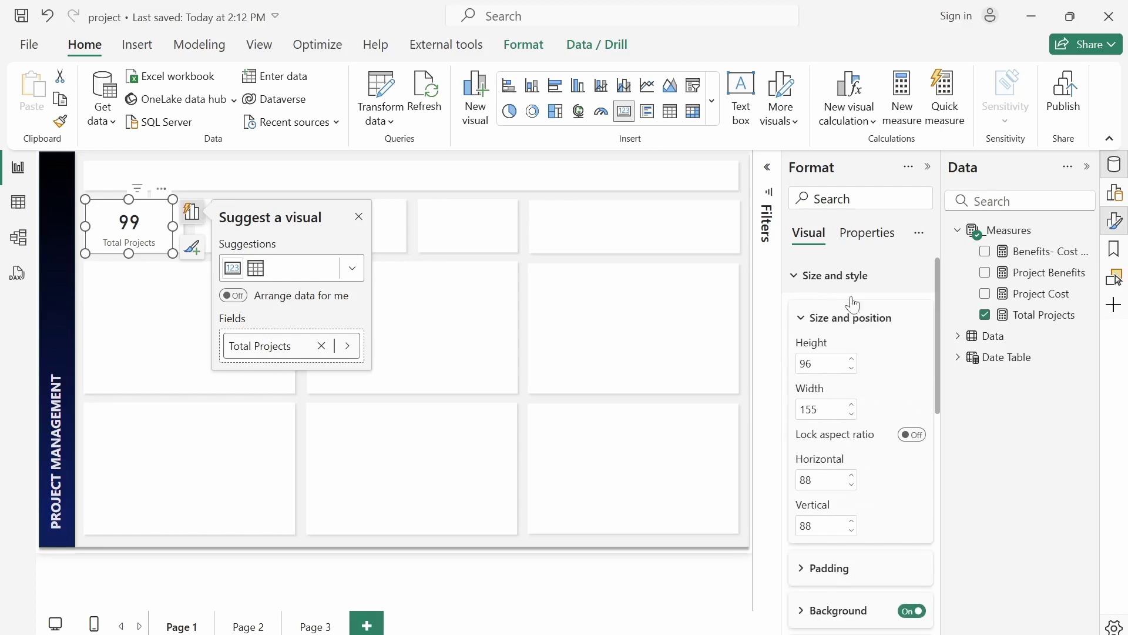
click(911, 612)
click(128, 365)
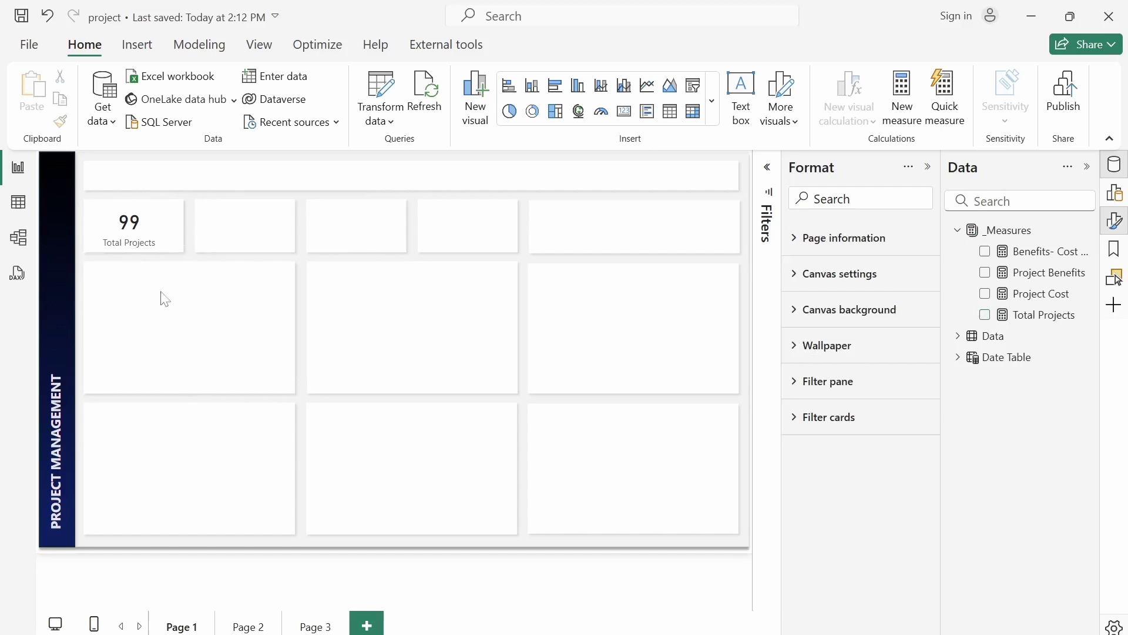
click(162, 225)
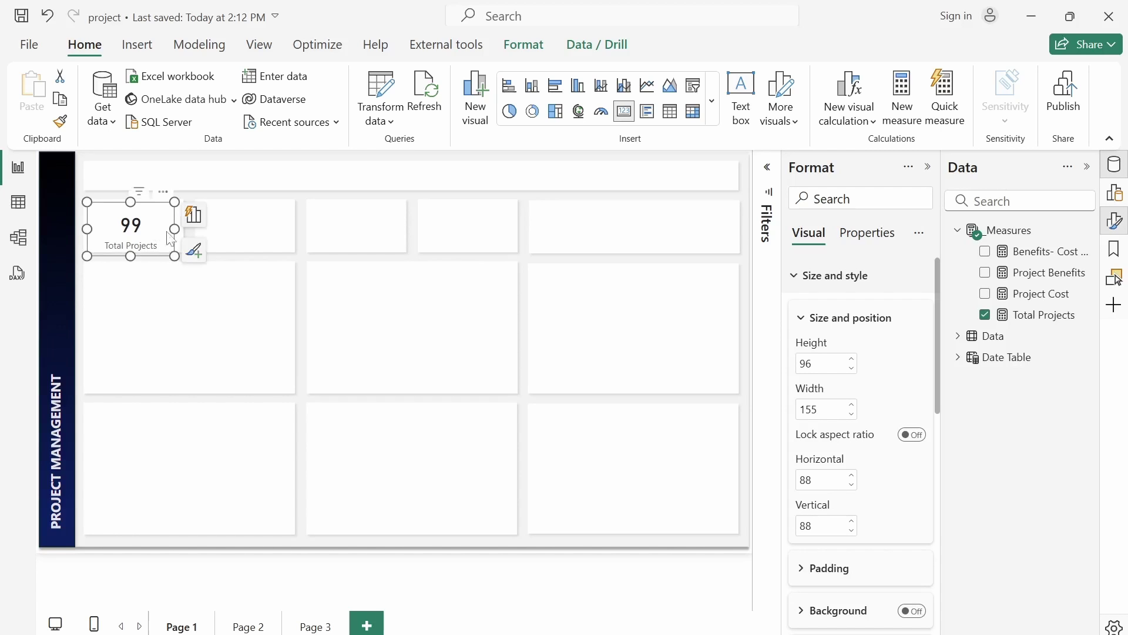
drag(159, 233, 185, 234)
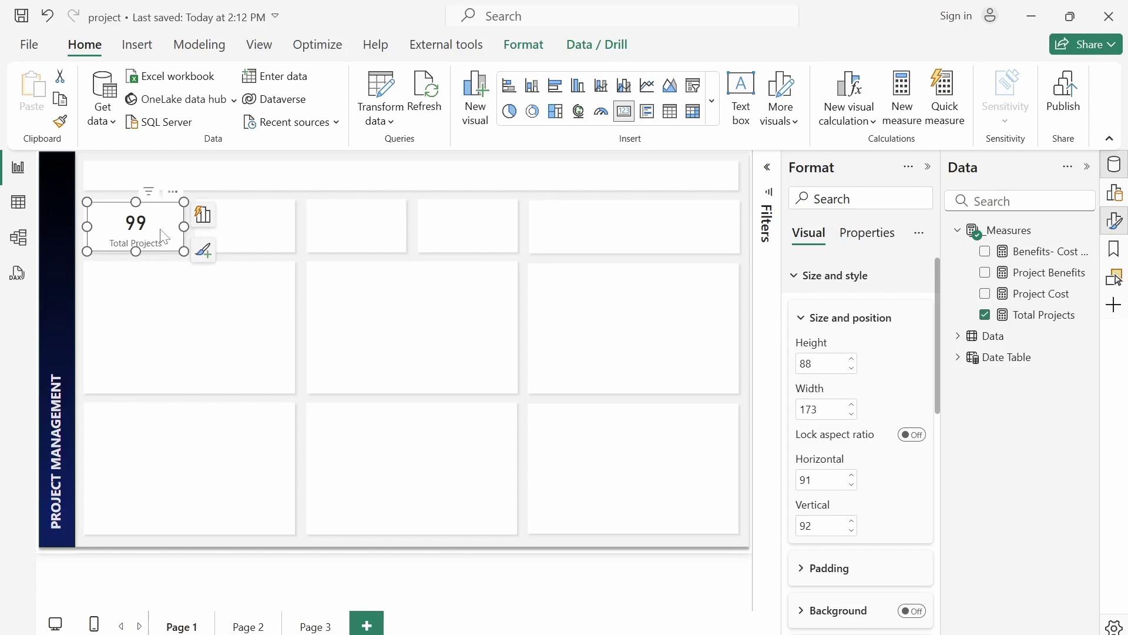
Step: Duplicate the Total Projects card onto the second tile and replace its field with the Project Cost measure
key(ctrl+c)
key(ctrl+v)
drag(146, 238, 269, 230)
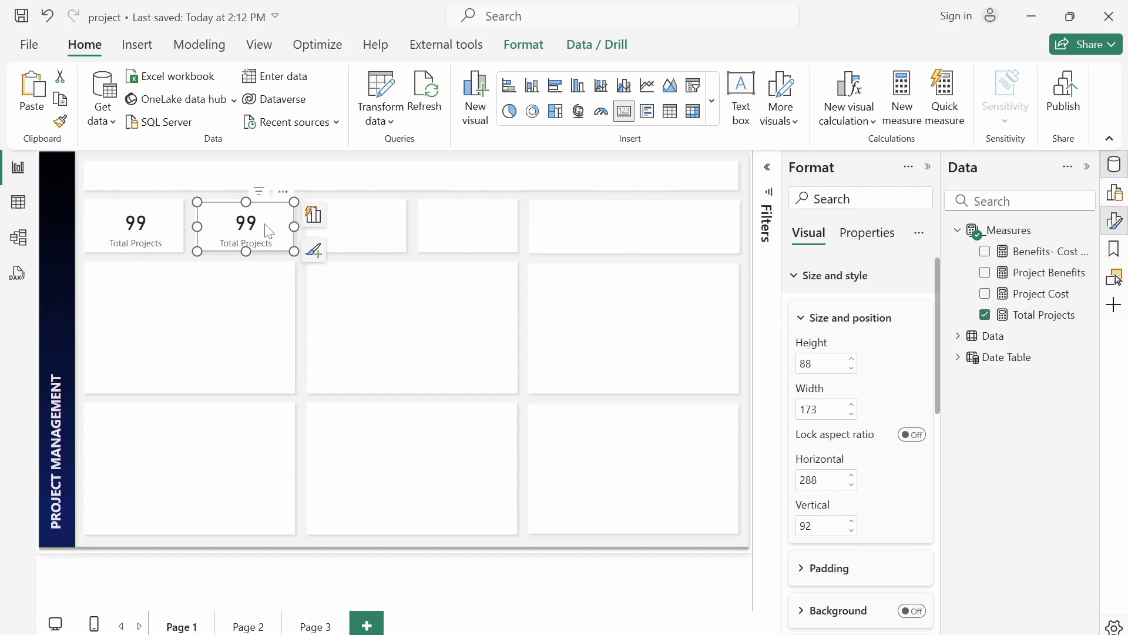
click(985, 316)
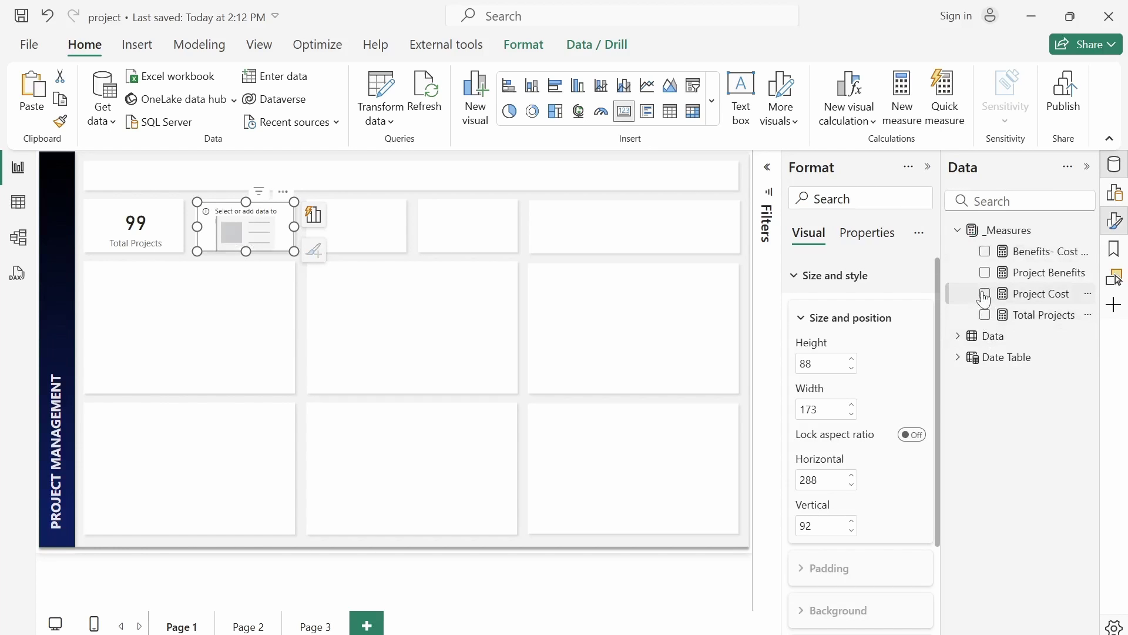
click(985, 294)
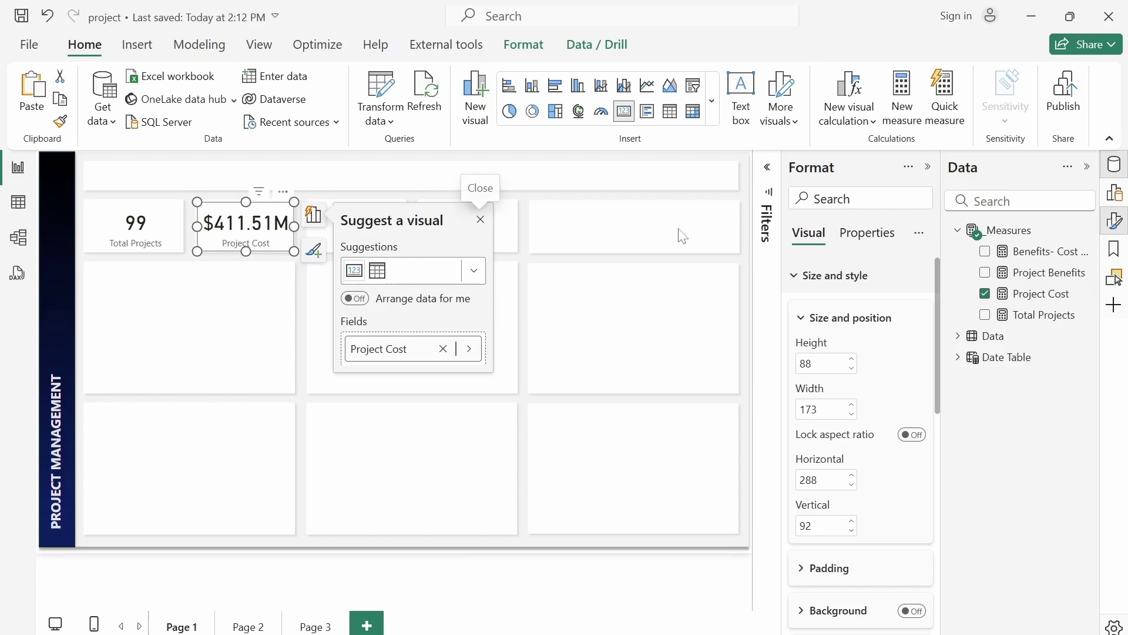
Step: Set the Project Cost measure's format to 0 decimal places
click(1024, 297)
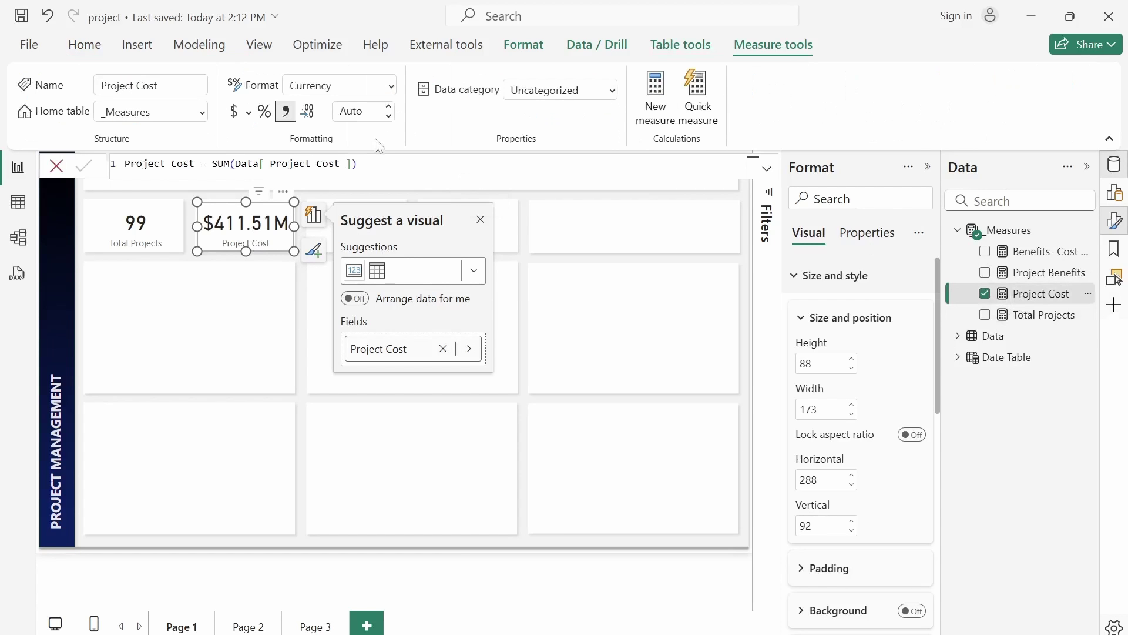
click(355, 112)
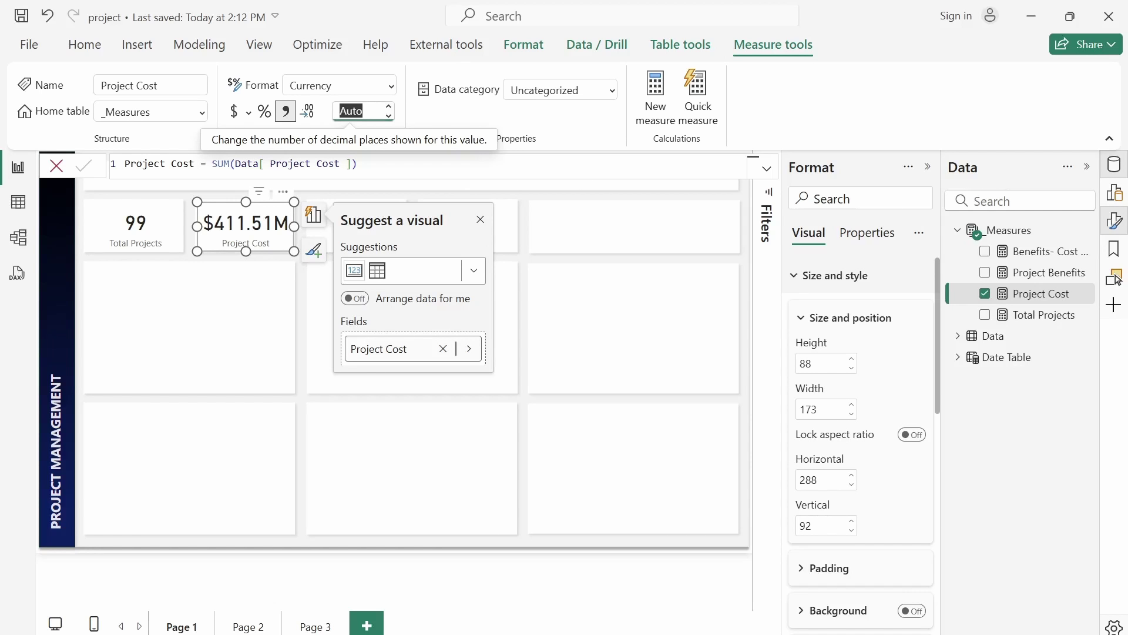
text(0)
key(Return)
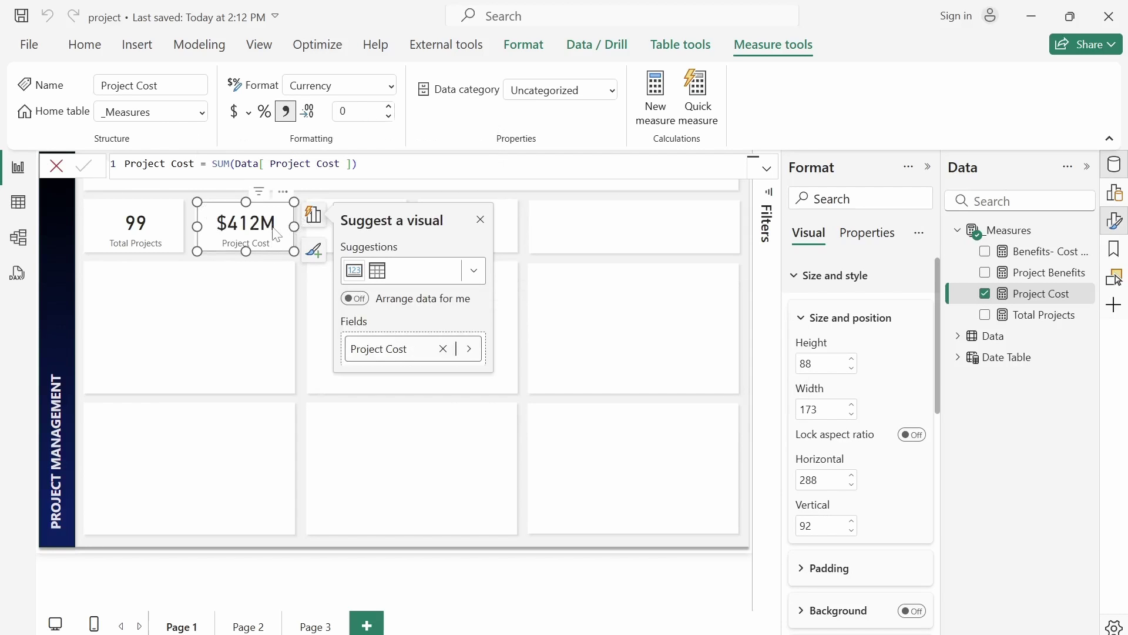
Step: Duplicate the Project Cost card onto the third tile and replace its field with the Project Benefits measure
click(276, 234)
key(ctrl+c)
key(ctrl+v)
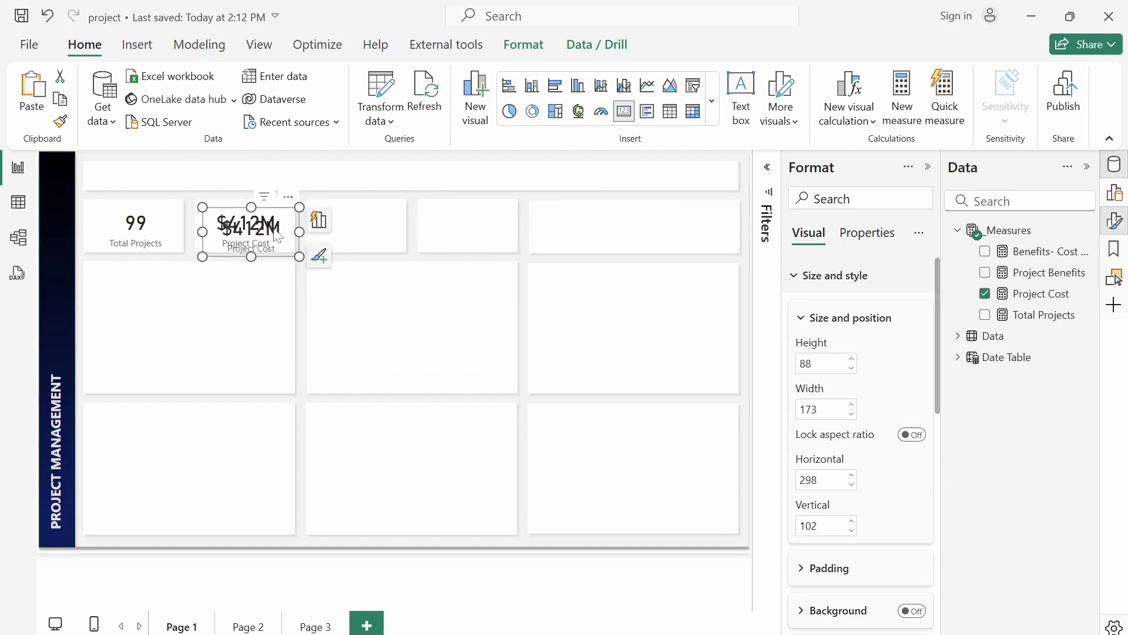
drag(281, 235, 382, 229)
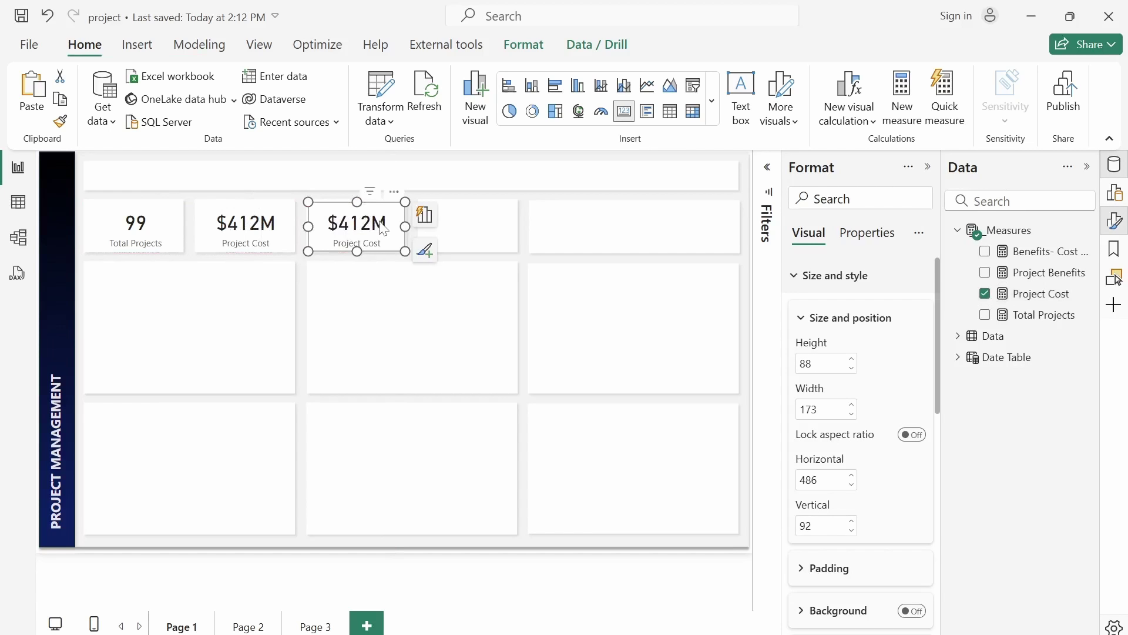
click(984, 293)
click(985, 272)
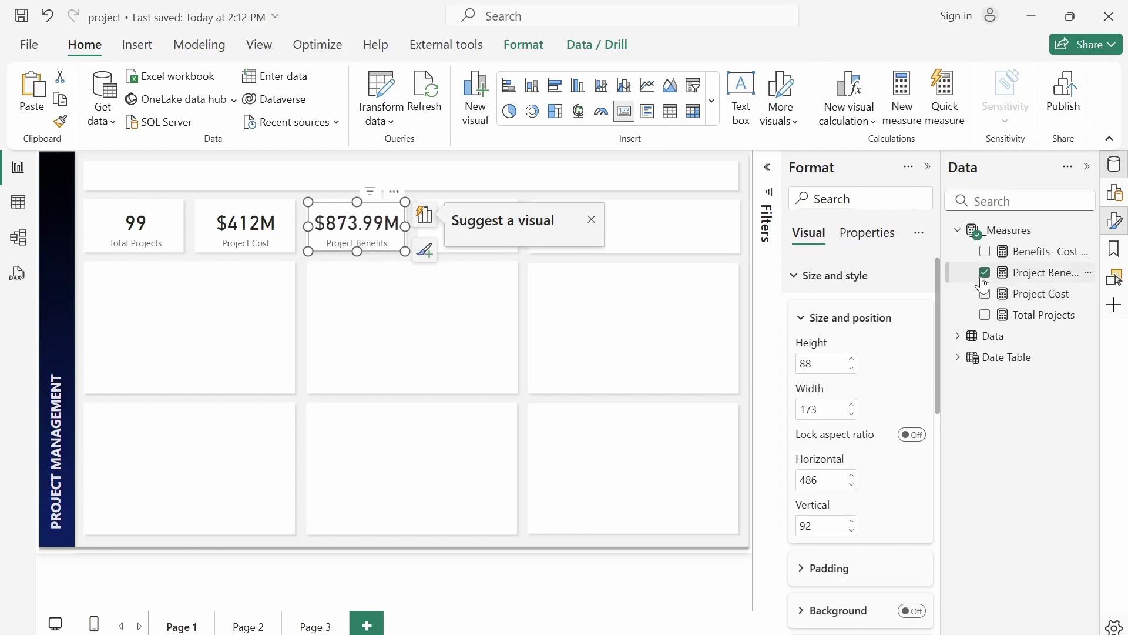
Step: Set the Project Benefits measure's format to 0 decimal places
click(1034, 272)
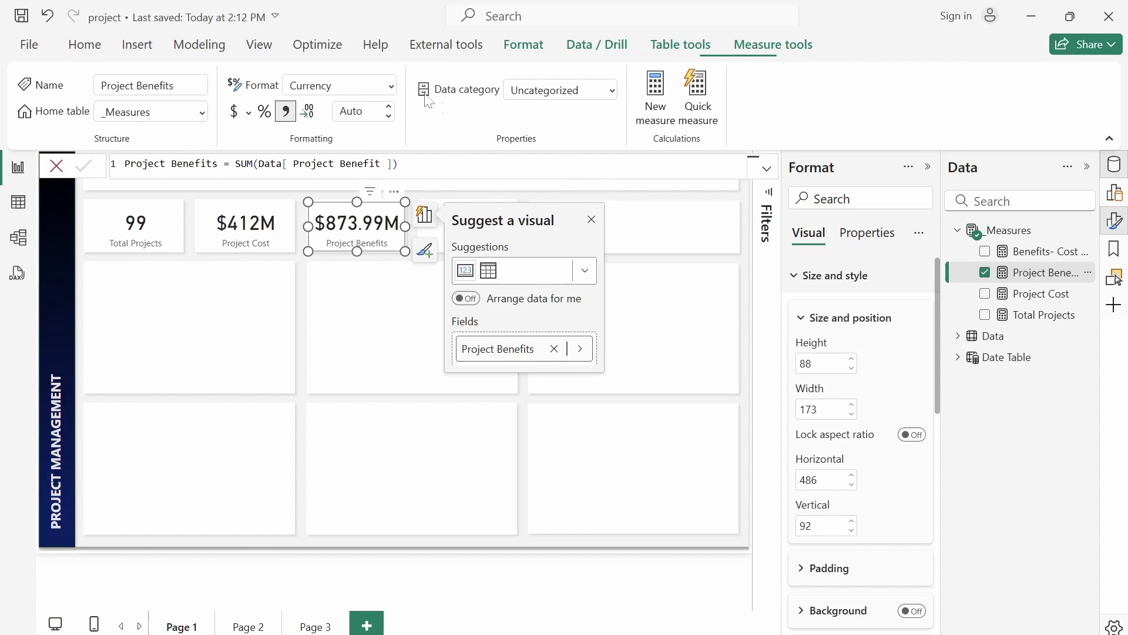
click(356, 111)
text(0)
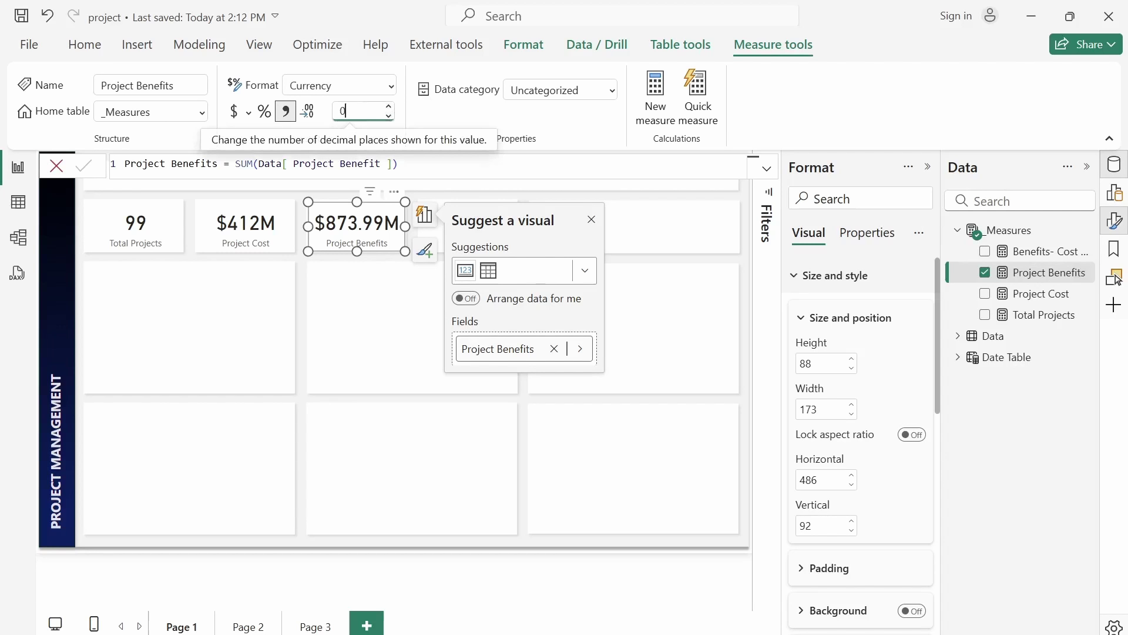
key(Escape)
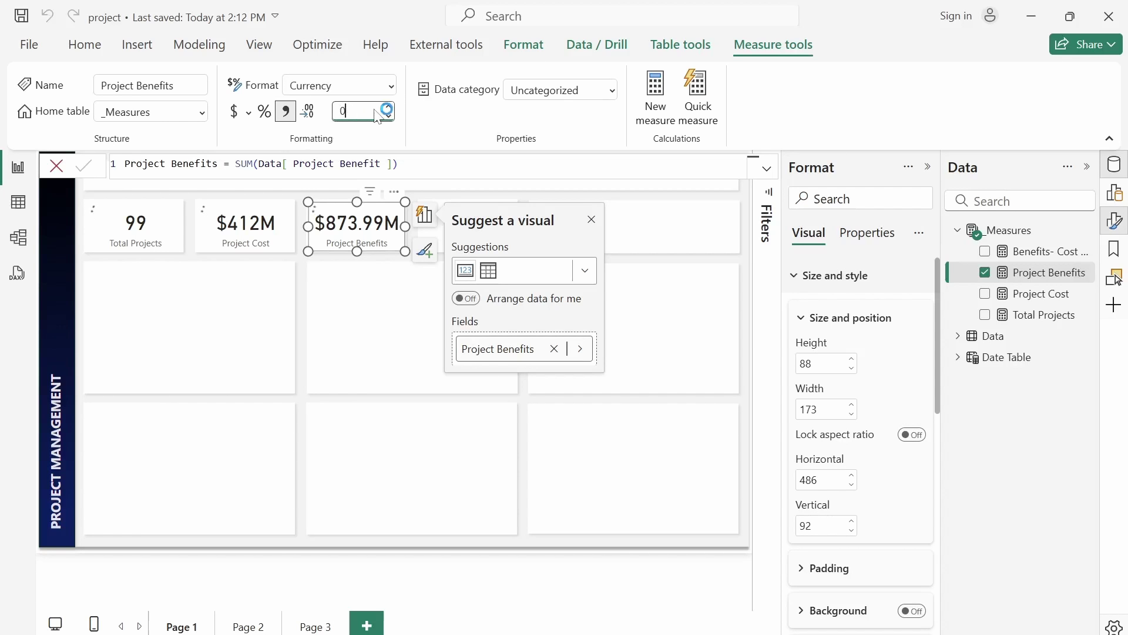
key(Return)
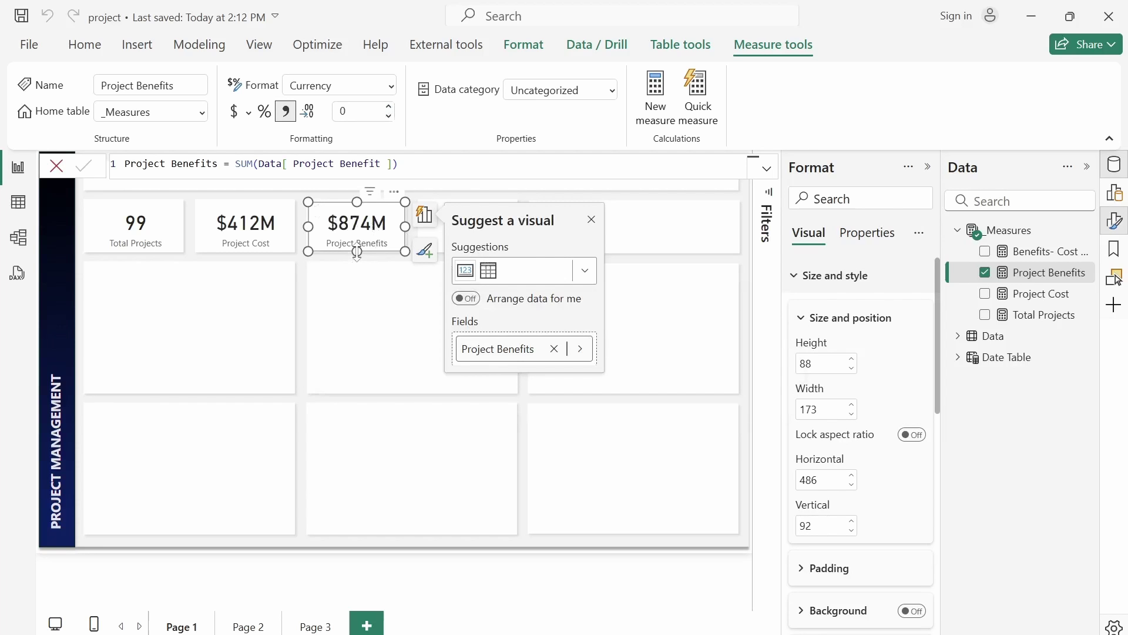
Step: Duplicate the Project Benefits card onto the fourth tile and replace its field with the Benefits- Cost Ratio measure
click(357, 251)
key(ctrl+c)
key(ctrl+v)
drag(356, 247, 471, 241)
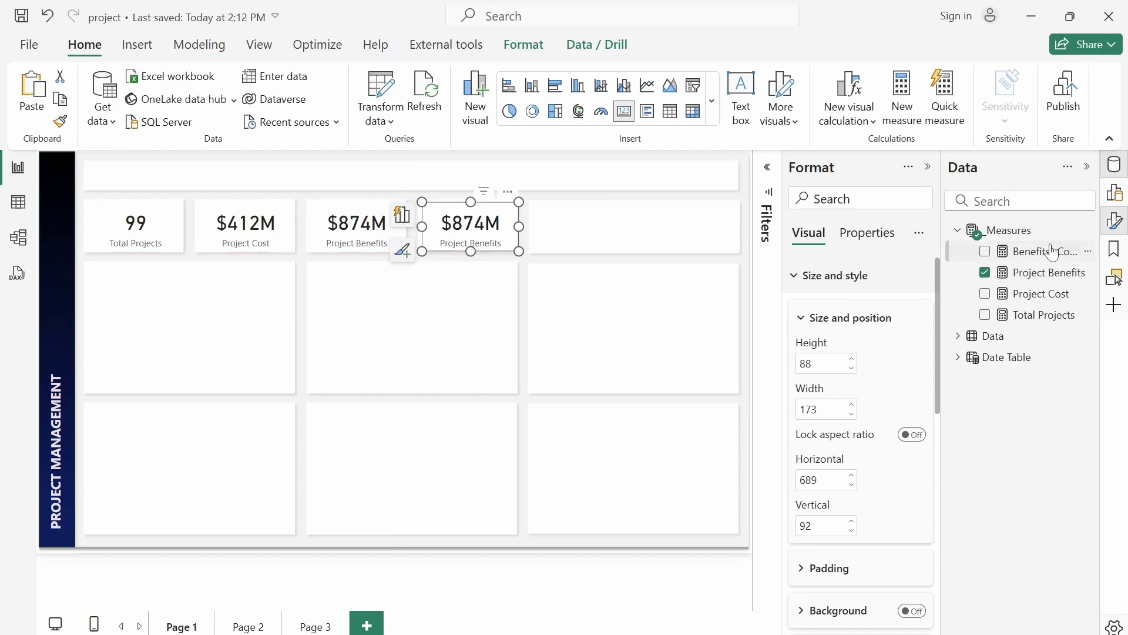
click(985, 272)
click(985, 251)
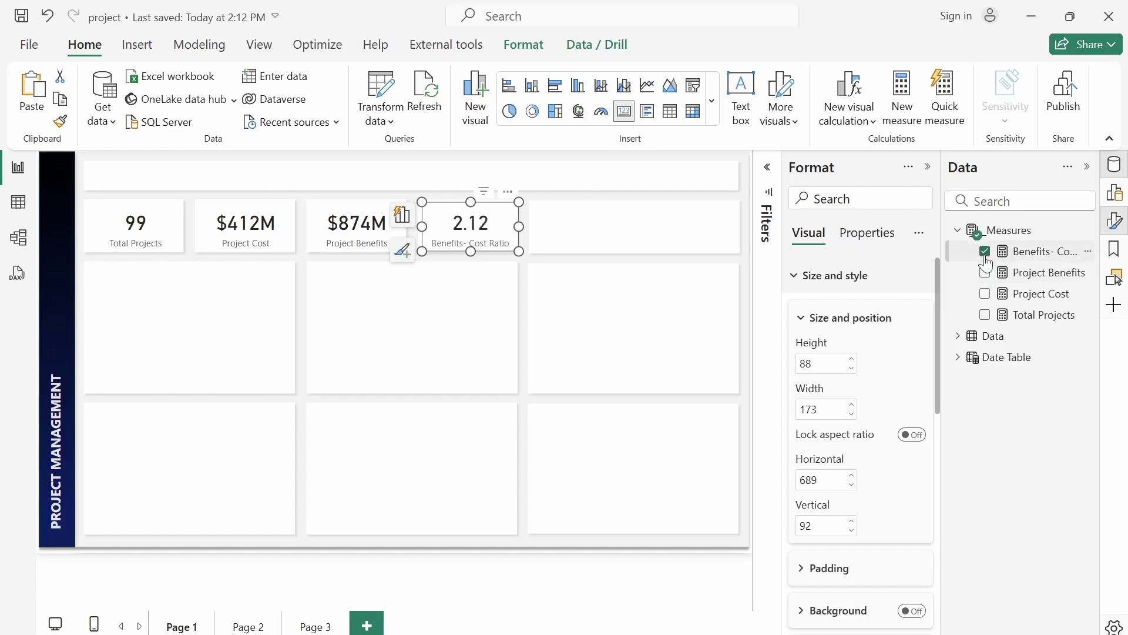
Step: Insert an empty stacked bar chart and fit it to the wide tile beside the Benefits- Cost Ratio card
click(564, 257)
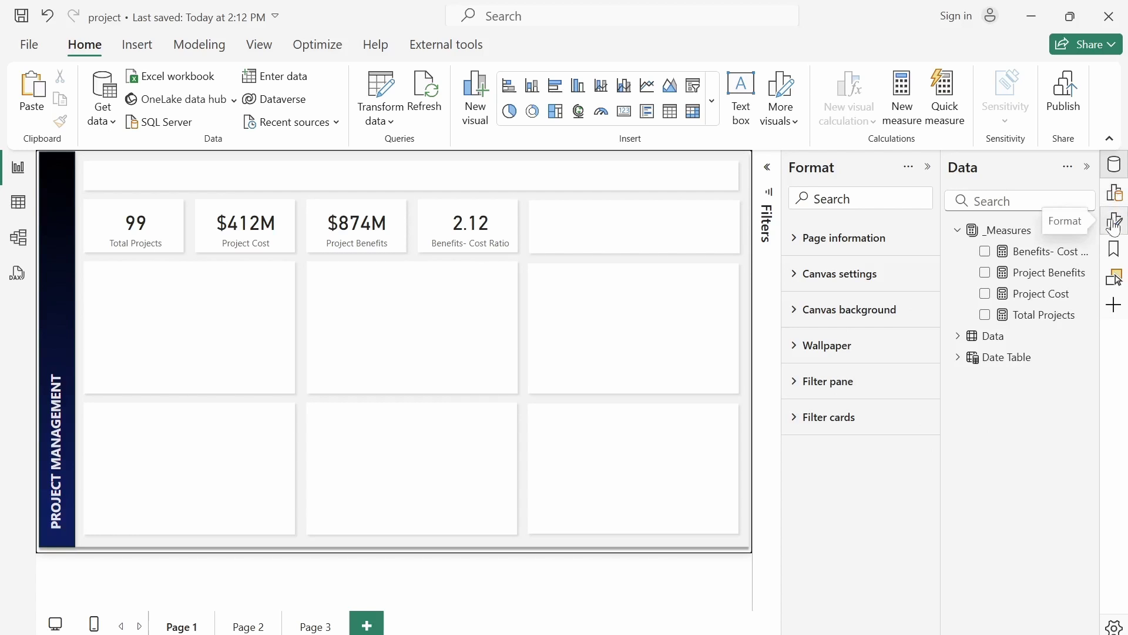
drag(509, 85, 574, 261)
drag(626, 286, 740, 259)
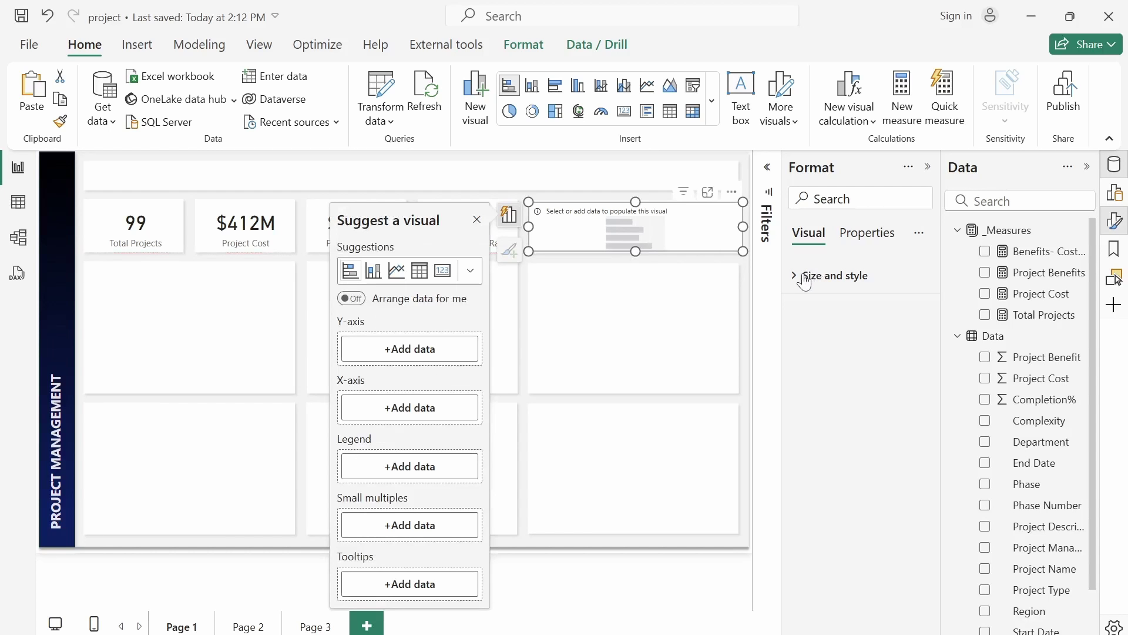
Step: Plot the Total Projects measure on the stacked bar chart's X-axis with Complexity as the legend and the Y-axis left empty
click(985, 315)
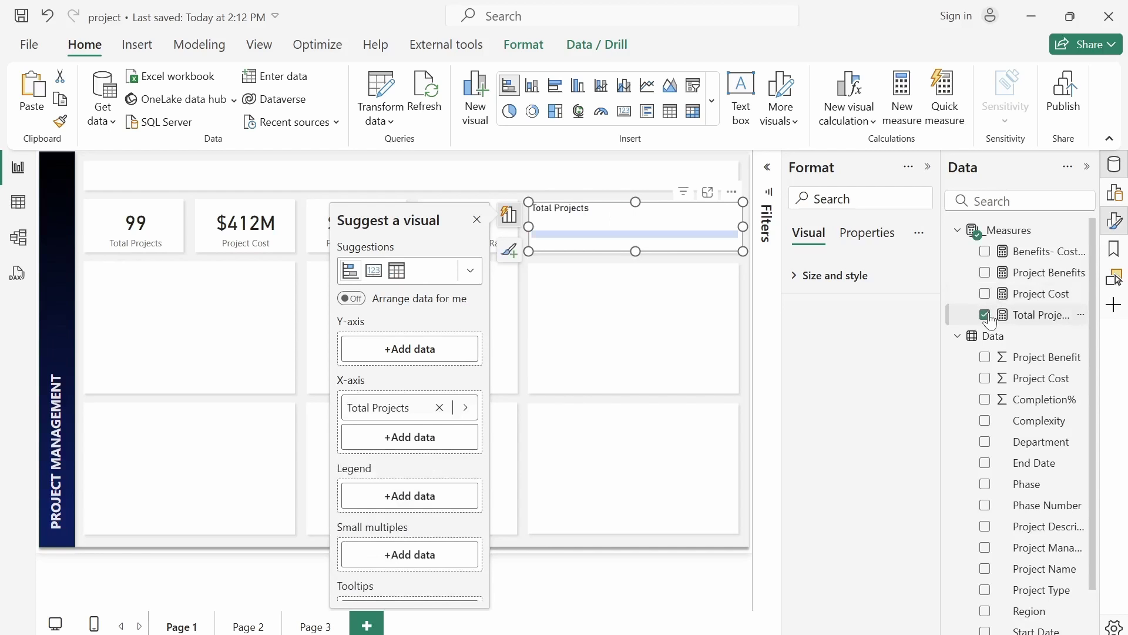
click(985, 421)
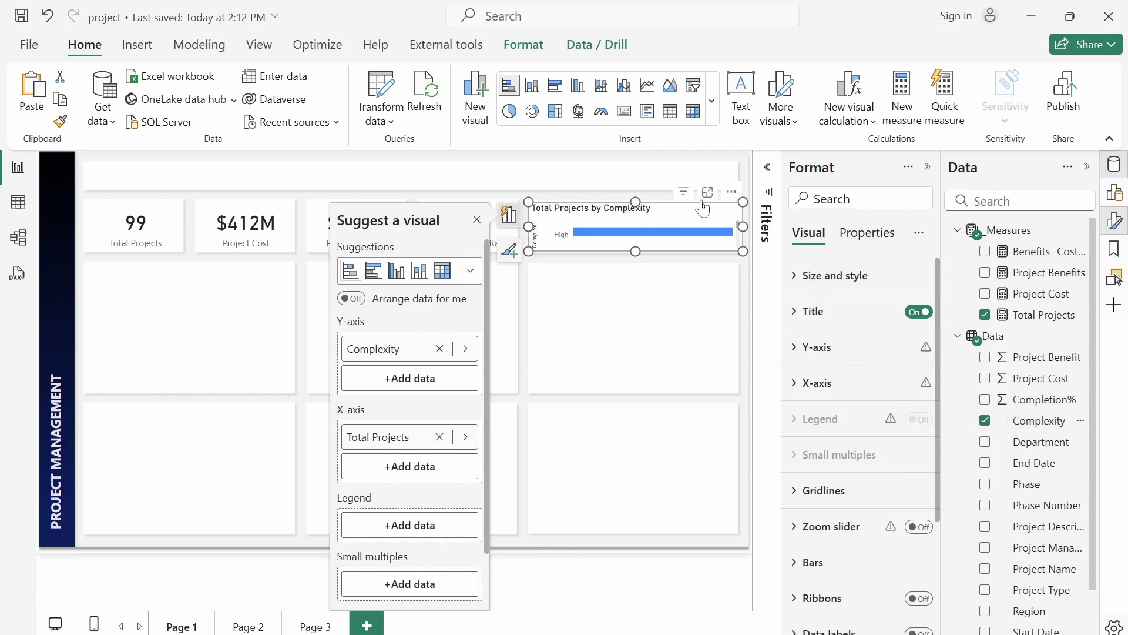
click(1116, 196)
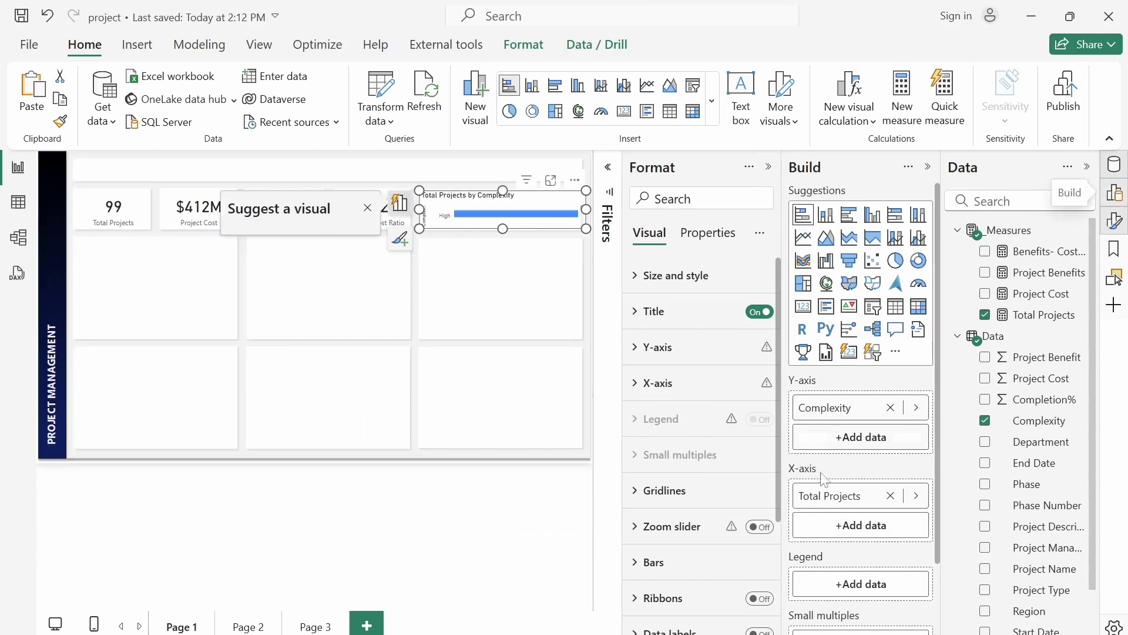
drag(839, 414, 855, 585)
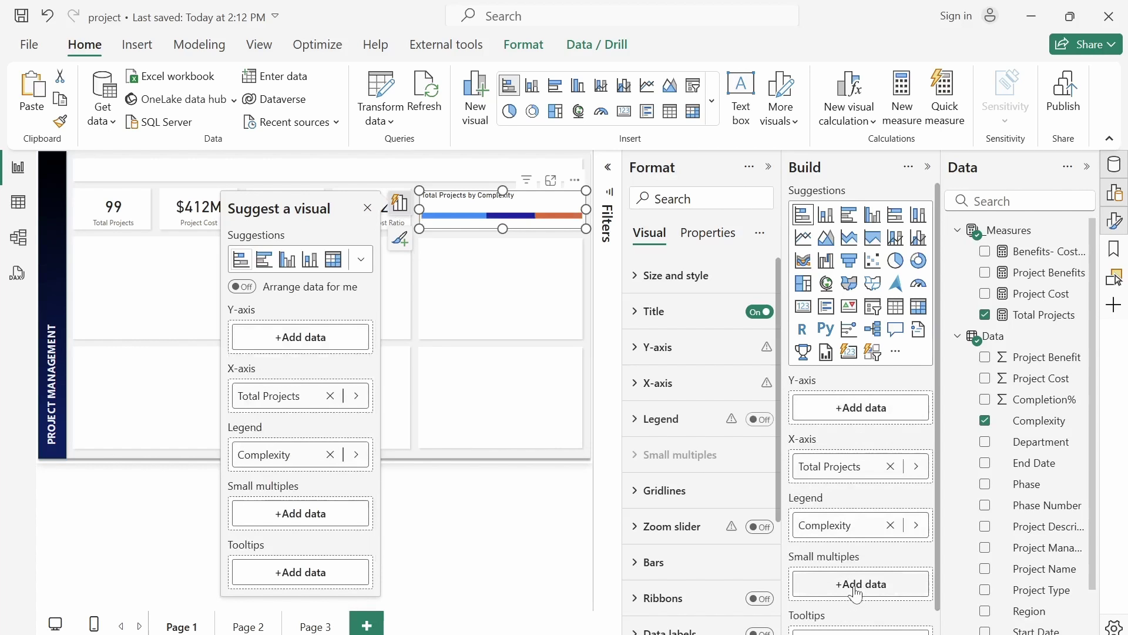
click(929, 168)
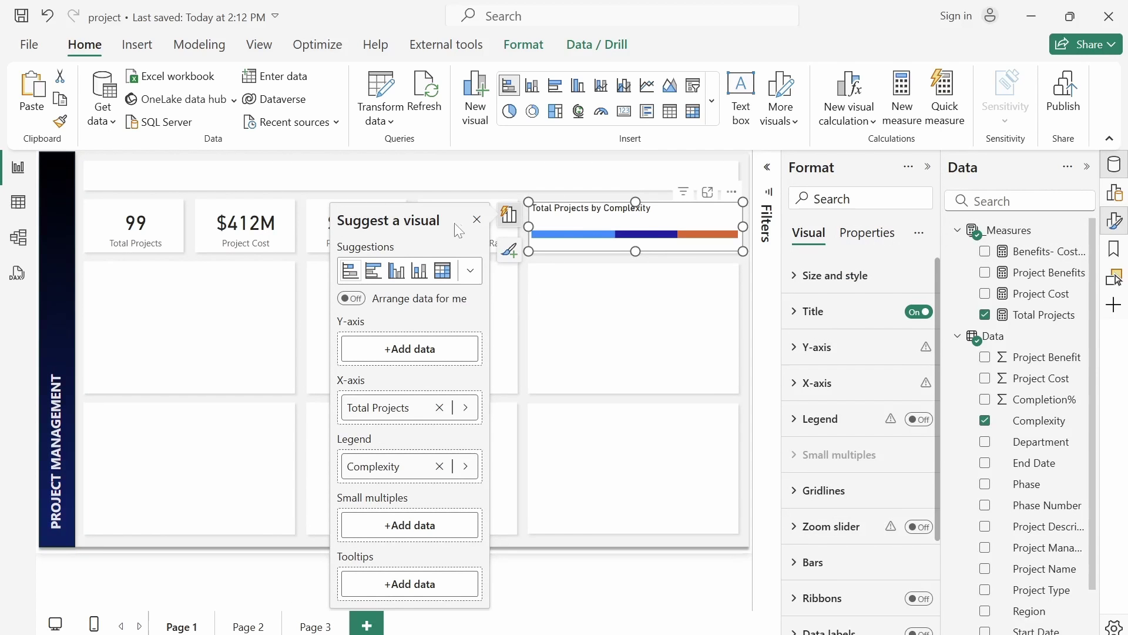
click(475, 222)
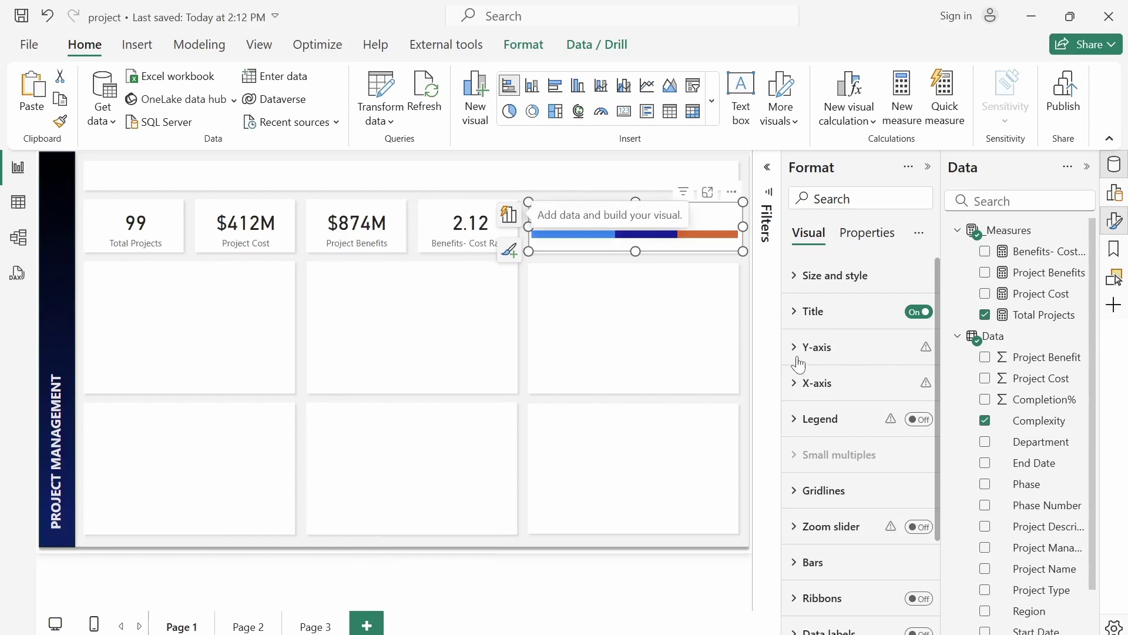
Step: Turn off the Y-axis values of the complexity bar chart
click(798, 353)
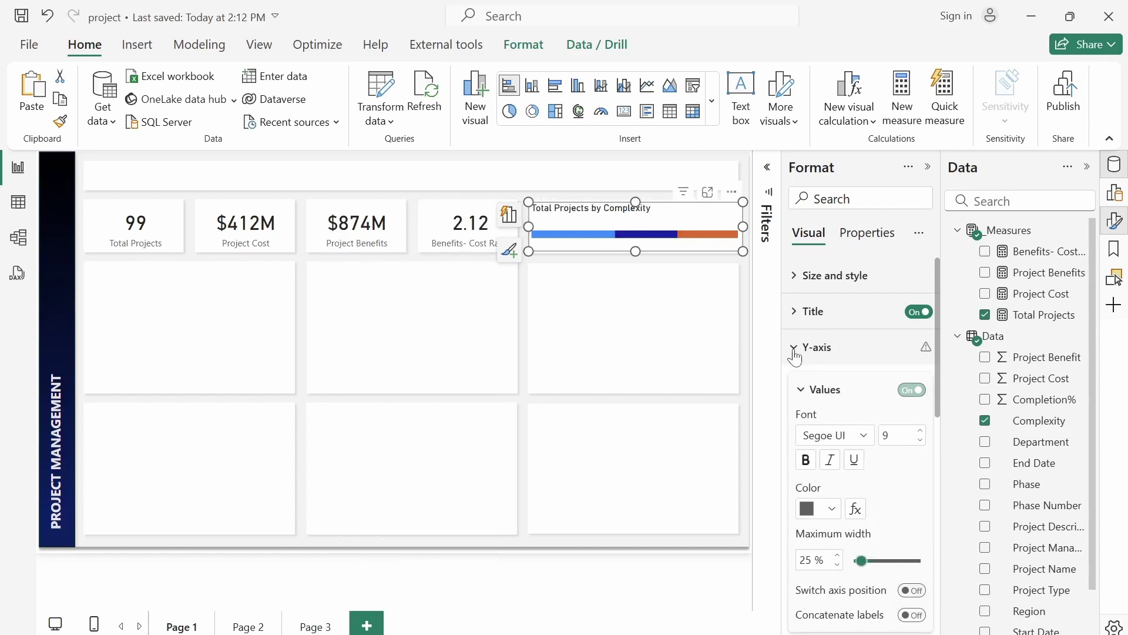
click(911, 390)
click(798, 352)
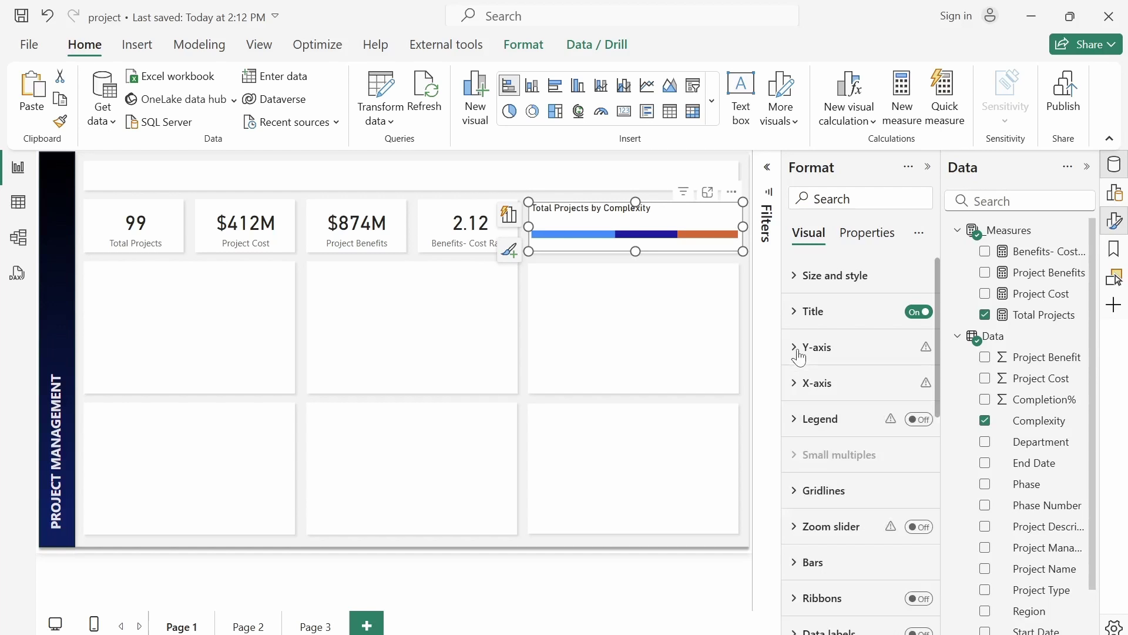
Step: Shorten the bar chart's title to Complexity and set its font size to 10
click(811, 312)
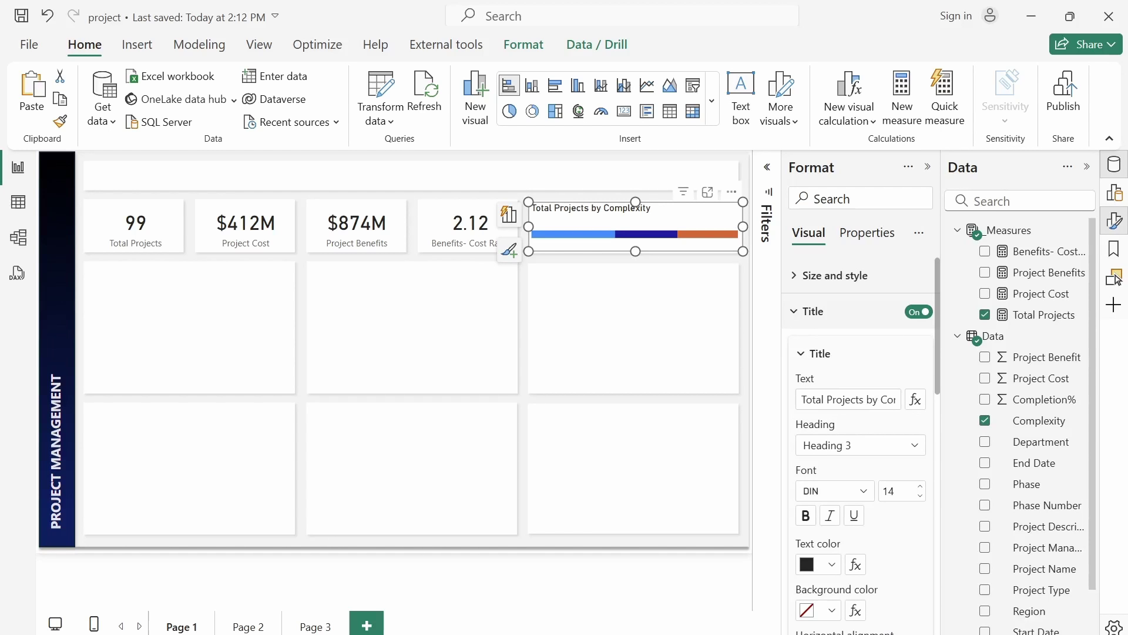
drag(805, 399, 878, 399)
key(BackSpace)
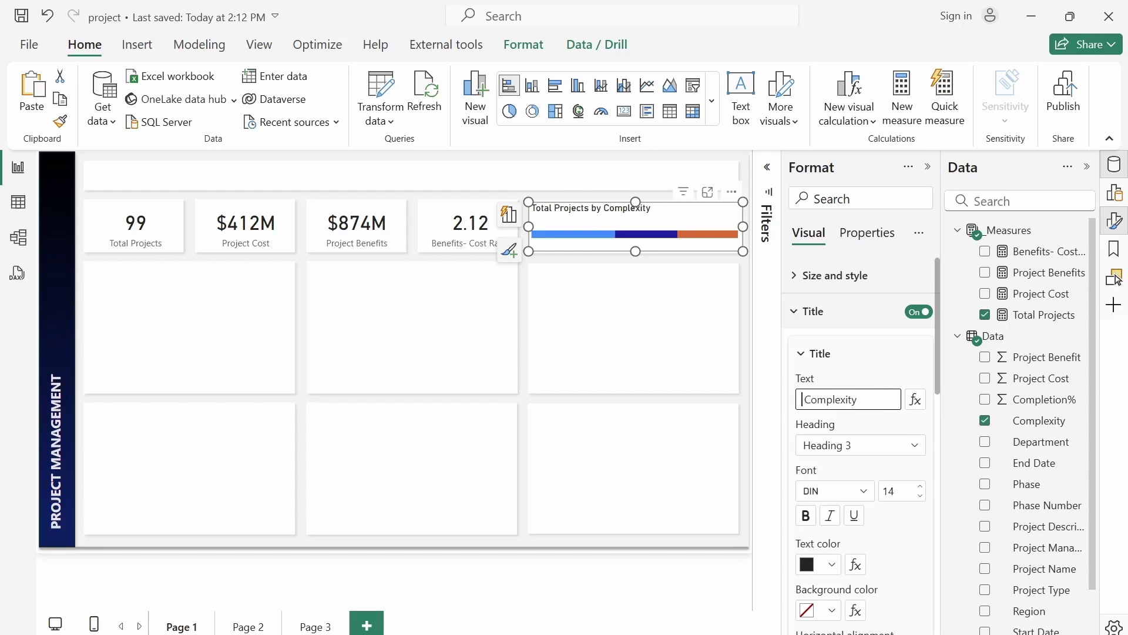
click(890, 491)
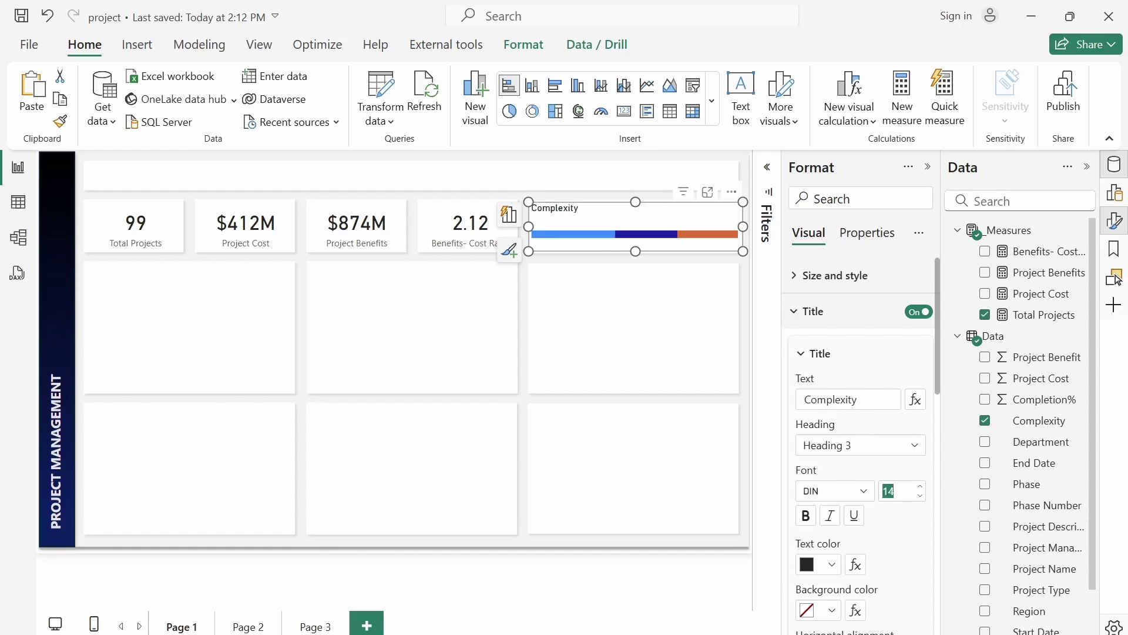
text(10)
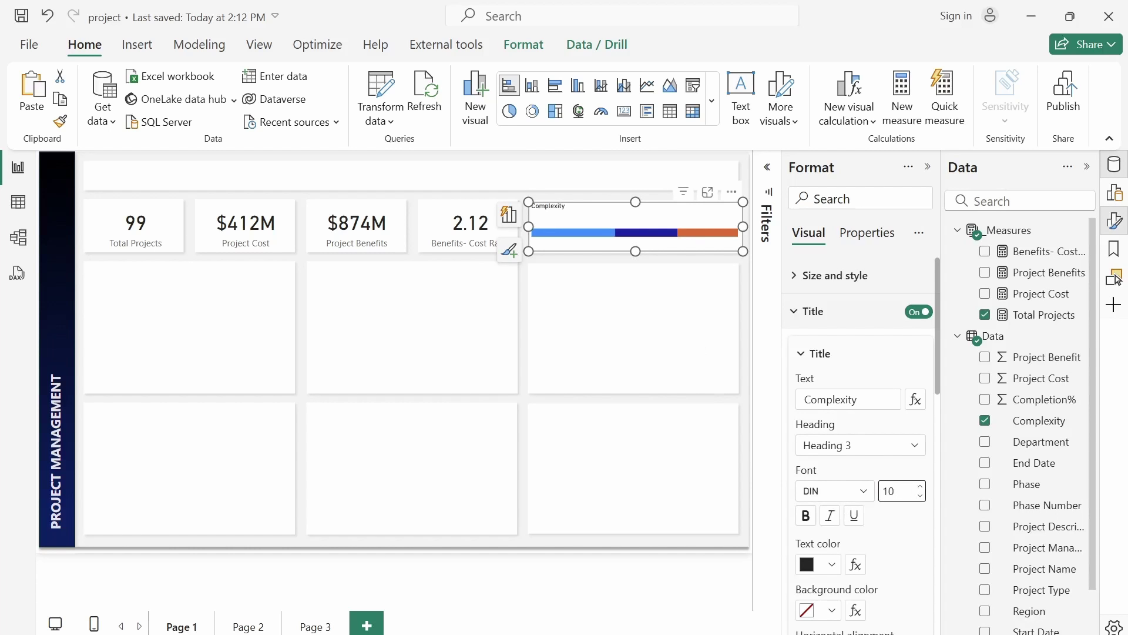
Step: Set the Complexity chart's height to 111
click(799, 278)
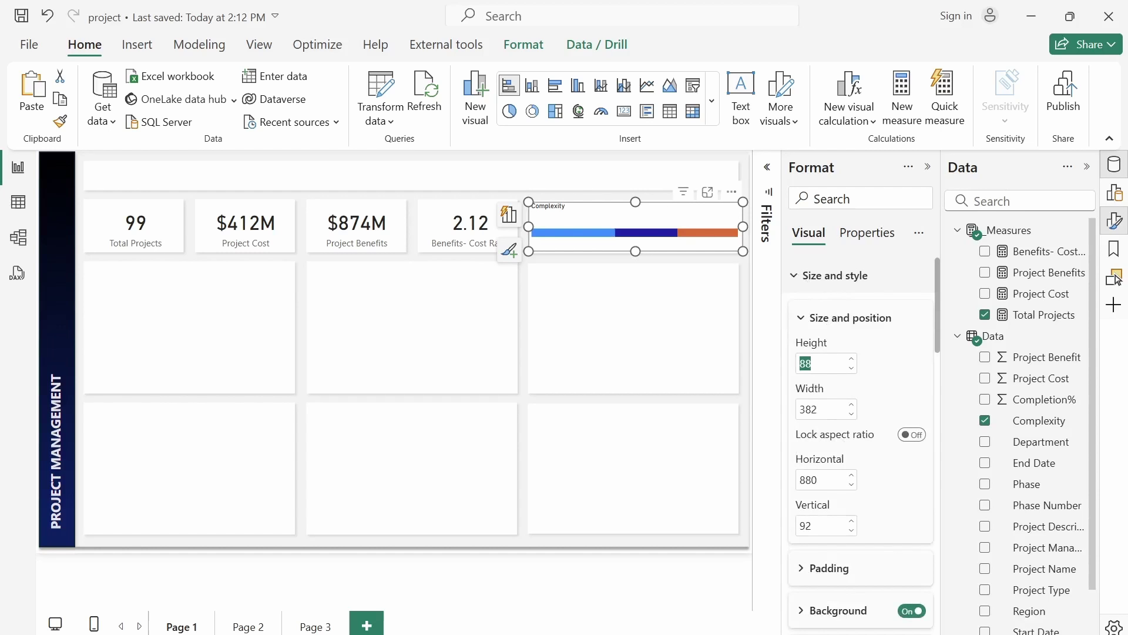
text(111)
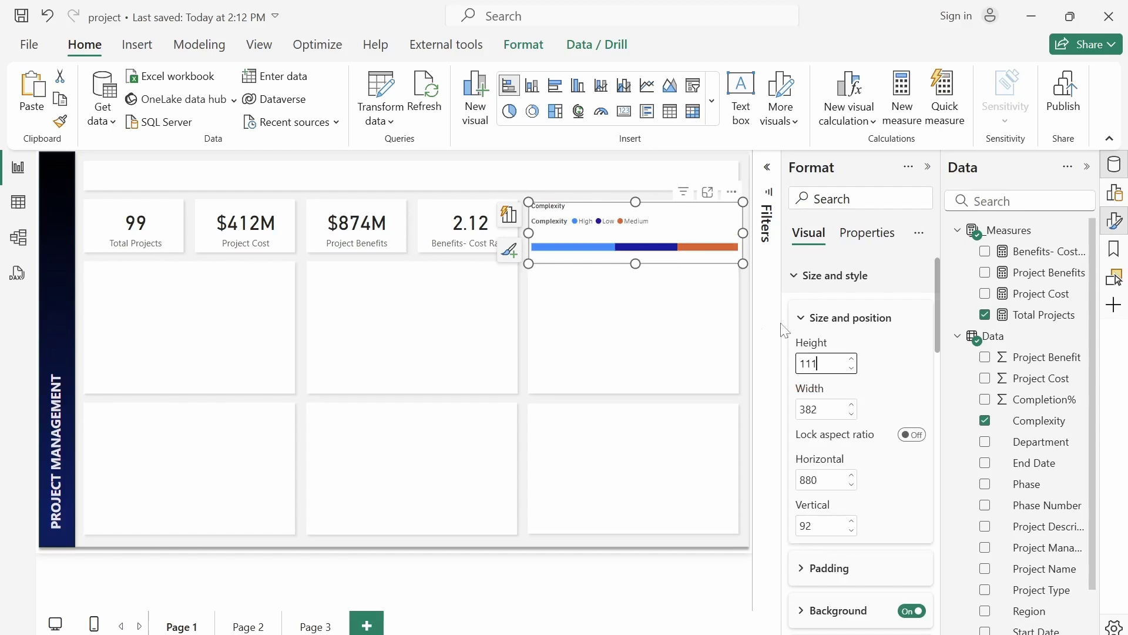
click(804, 281)
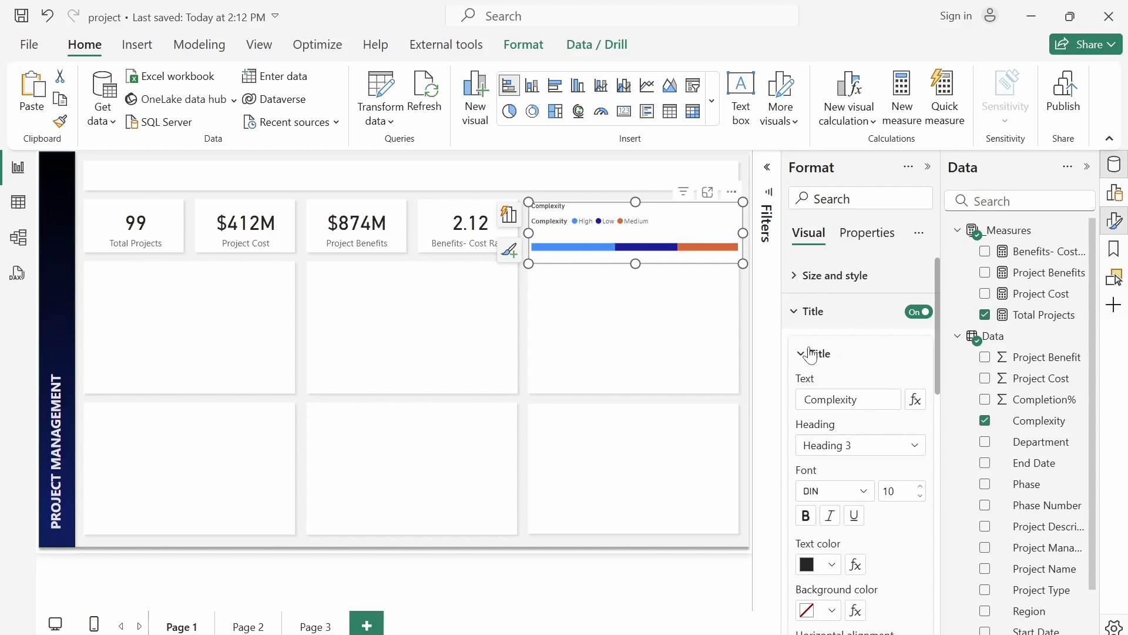
Step: Turn off the Complexity chart's legend title and position the legend at the bottom center
click(797, 312)
click(797, 431)
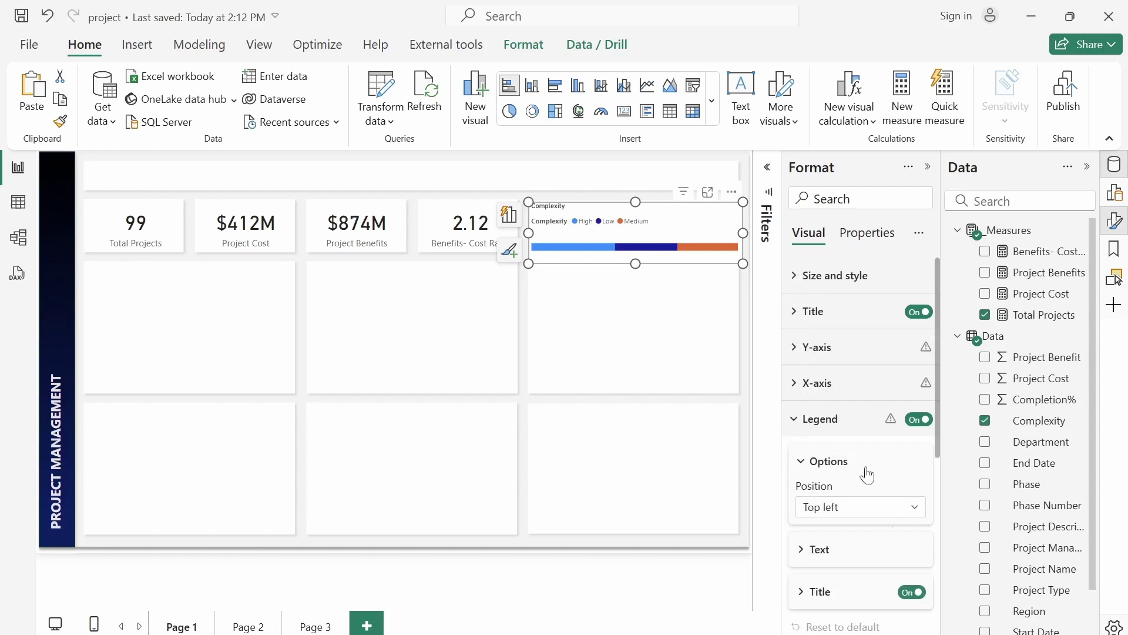
click(912, 591)
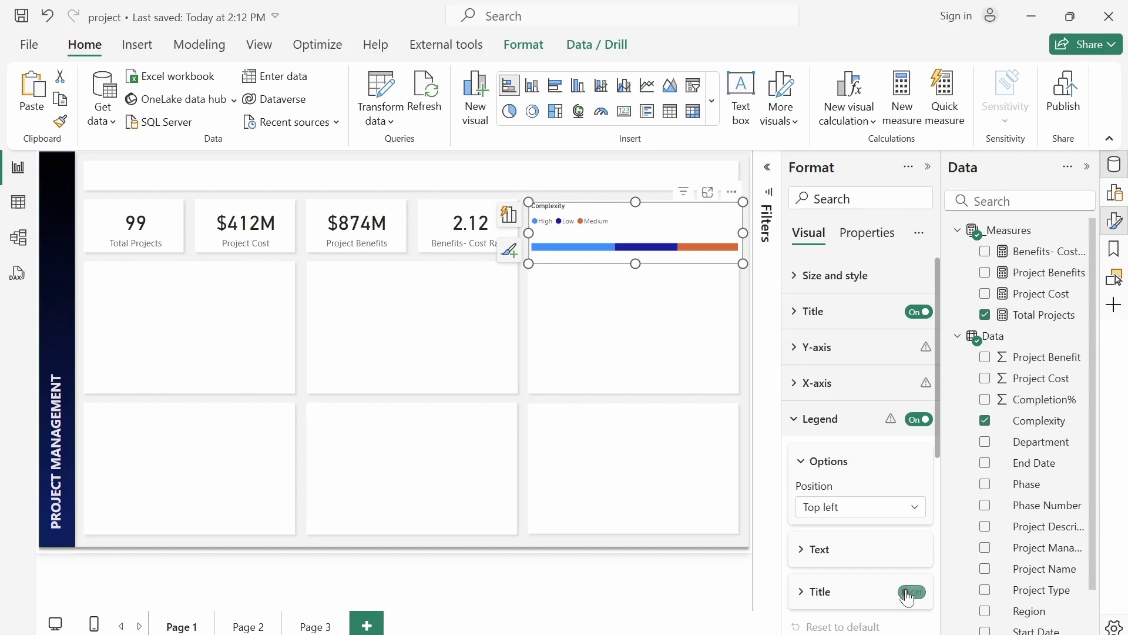
click(887, 508)
click(836, 465)
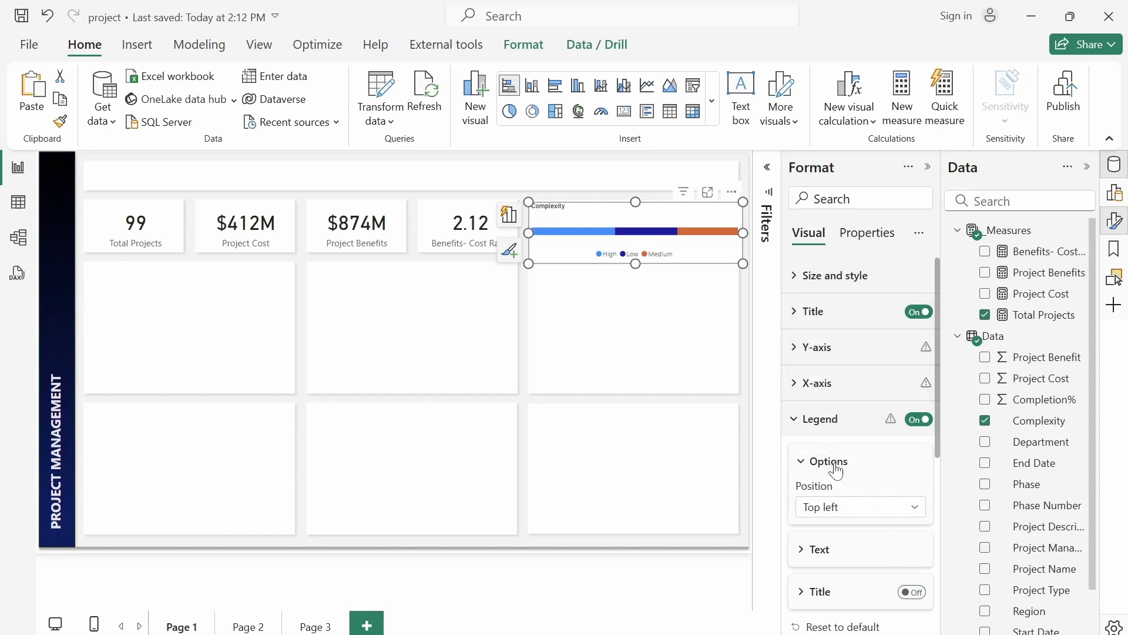
Step: Turn on data labels for the Complexity chart's bars and open their value font settings
drag(938, 433, 959, 611)
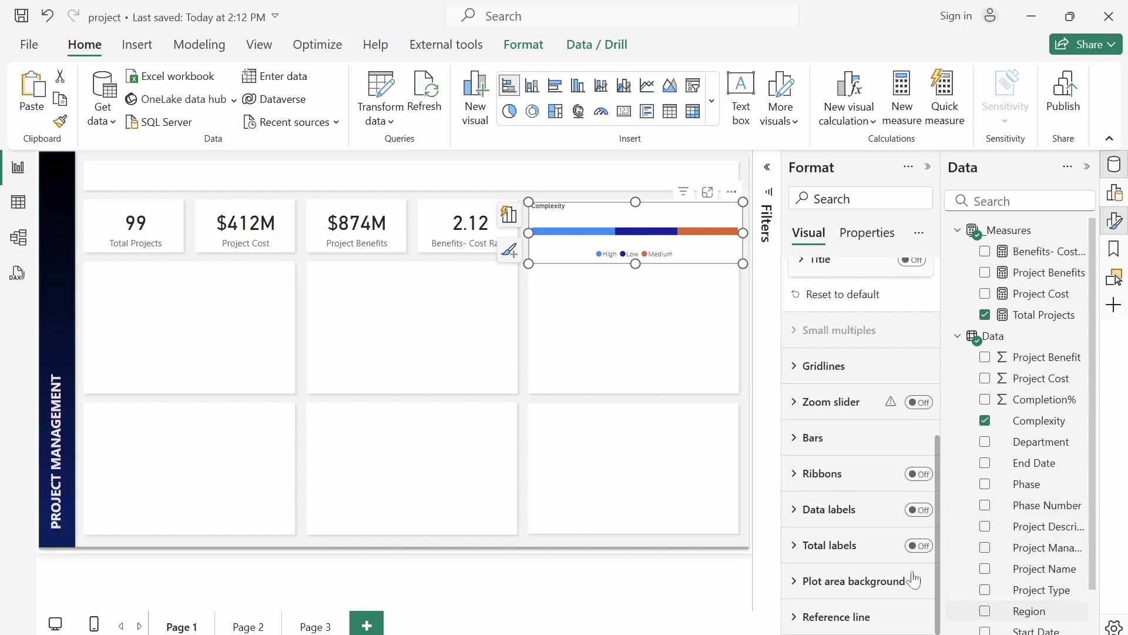
click(923, 511)
click(796, 517)
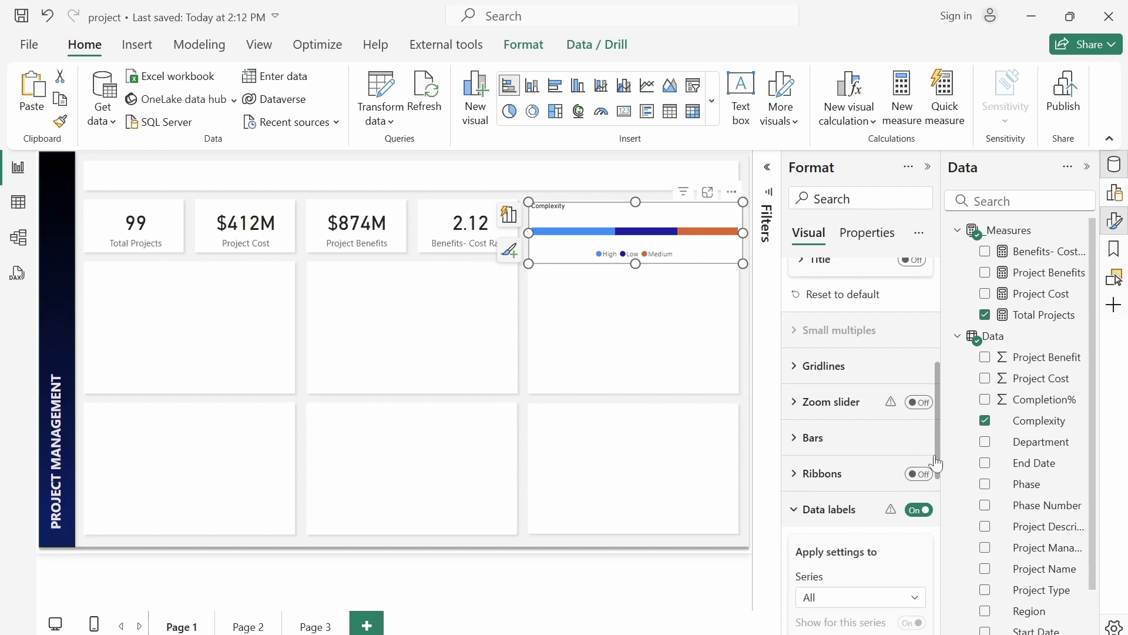
drag(939, 460, 948, 576)
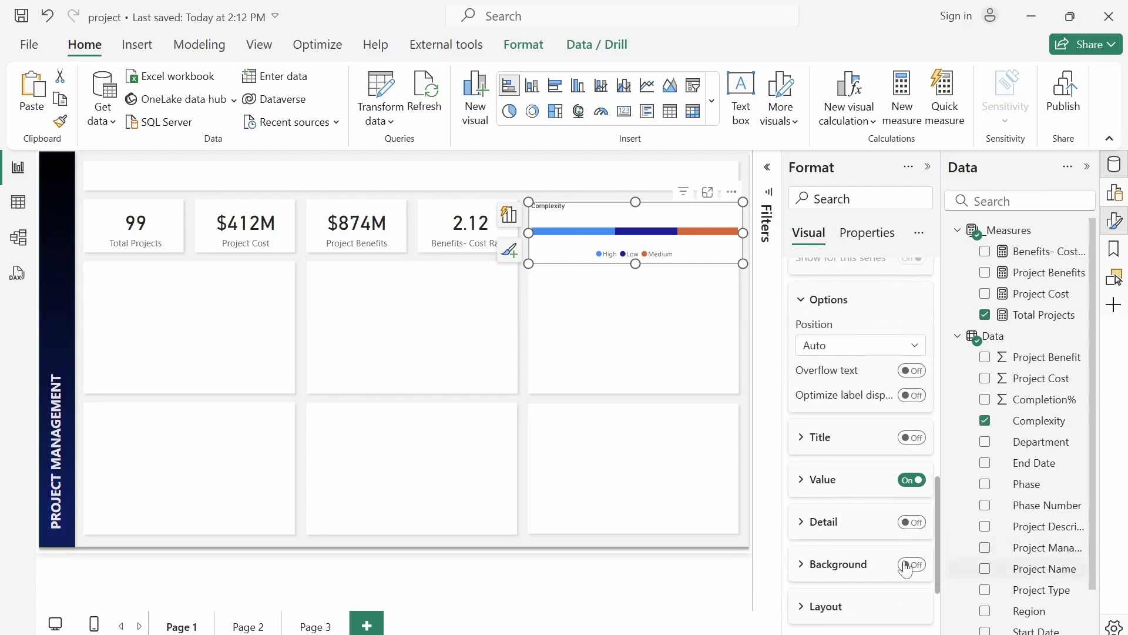
click(808, 491)
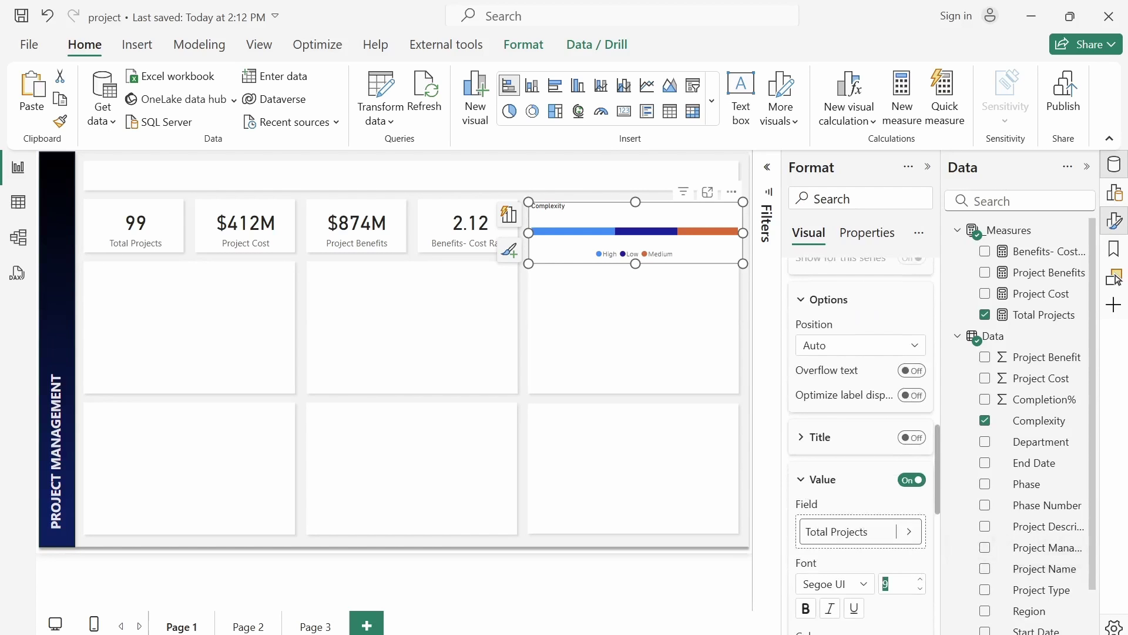
click(639, 276)
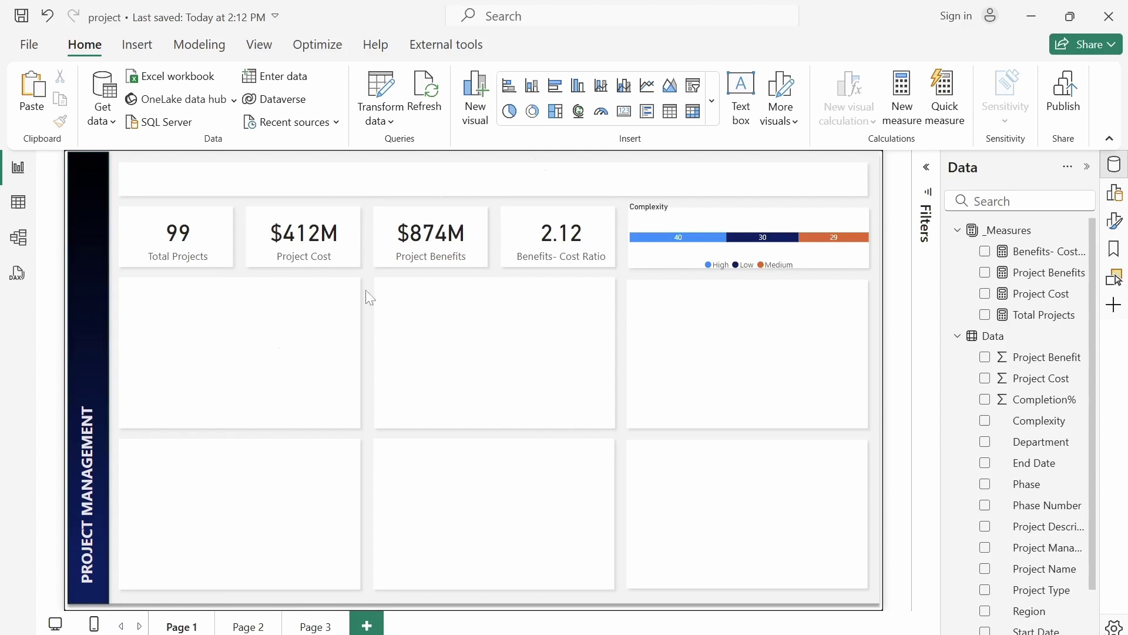
Step: Insert an empty line chart and fit it to the first large tile below the Total Projects card
click(647, 93)
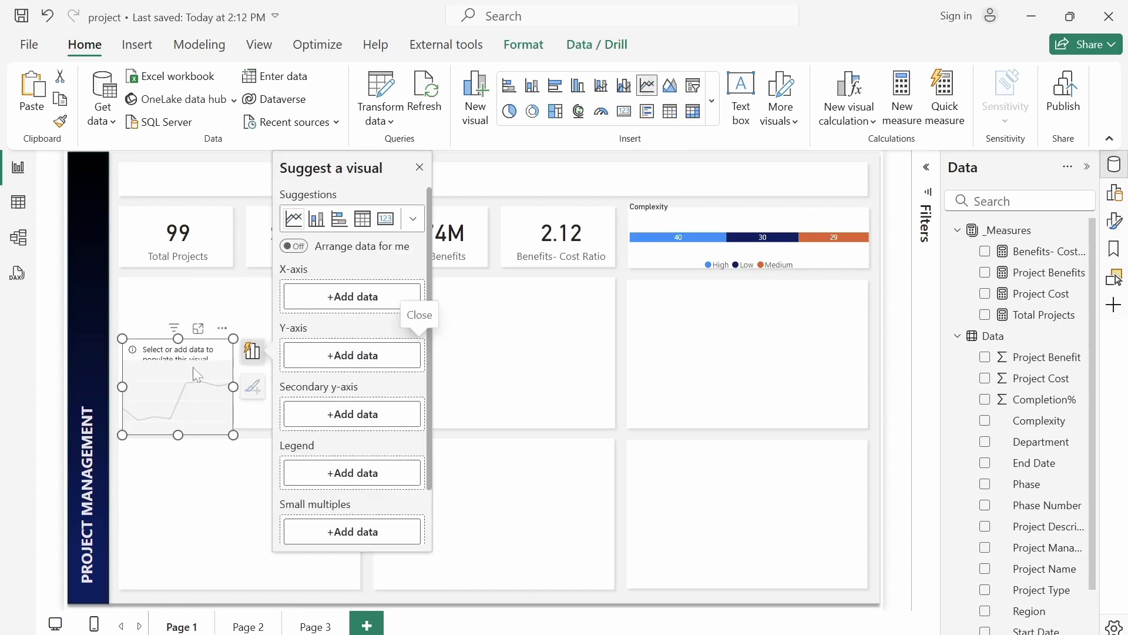
click(418, 343)
drag(185, 370, 174, 312)
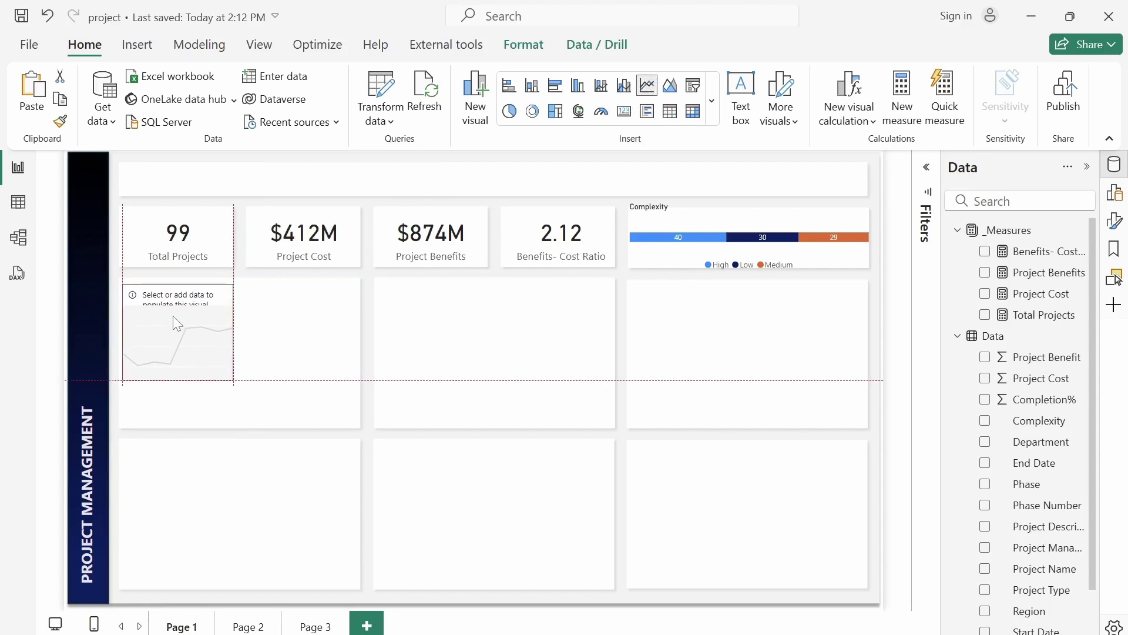
drag(233, 373, 362, 434)
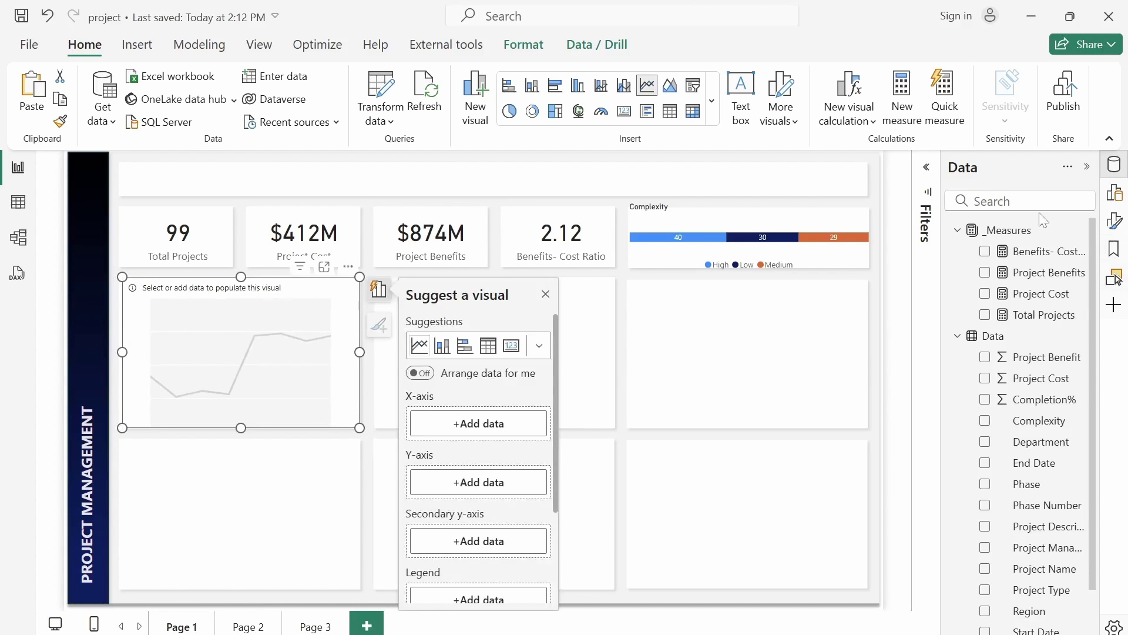
Step: Plot the Total Projects measure by Month Name from the Date Table on the line chart
click(985, 316)
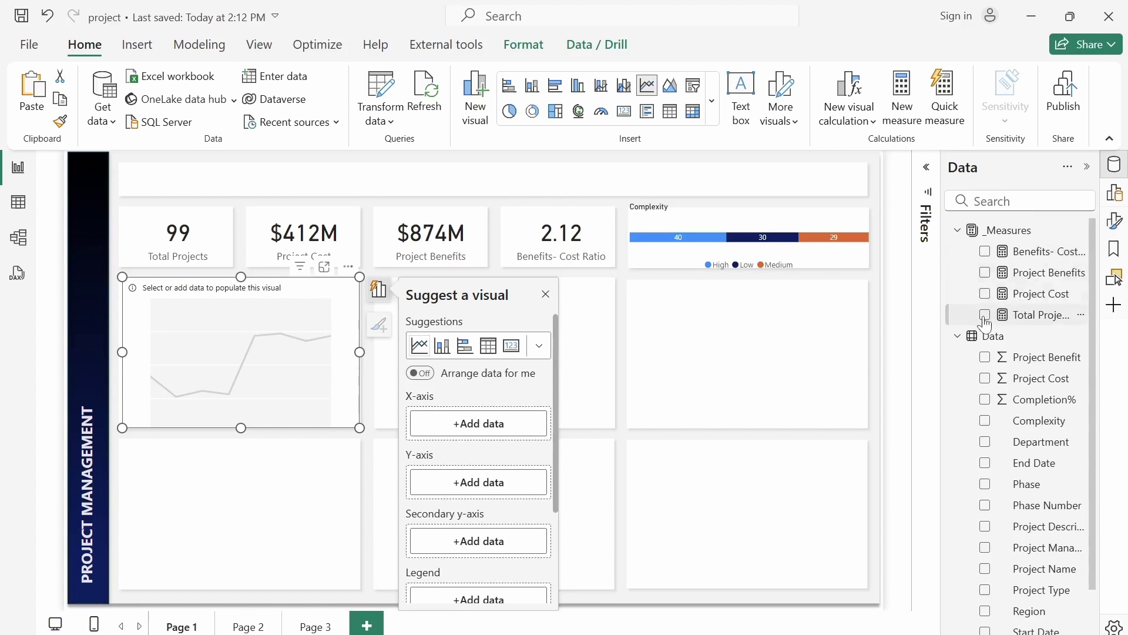
click(958, 336)
click(958, 357)
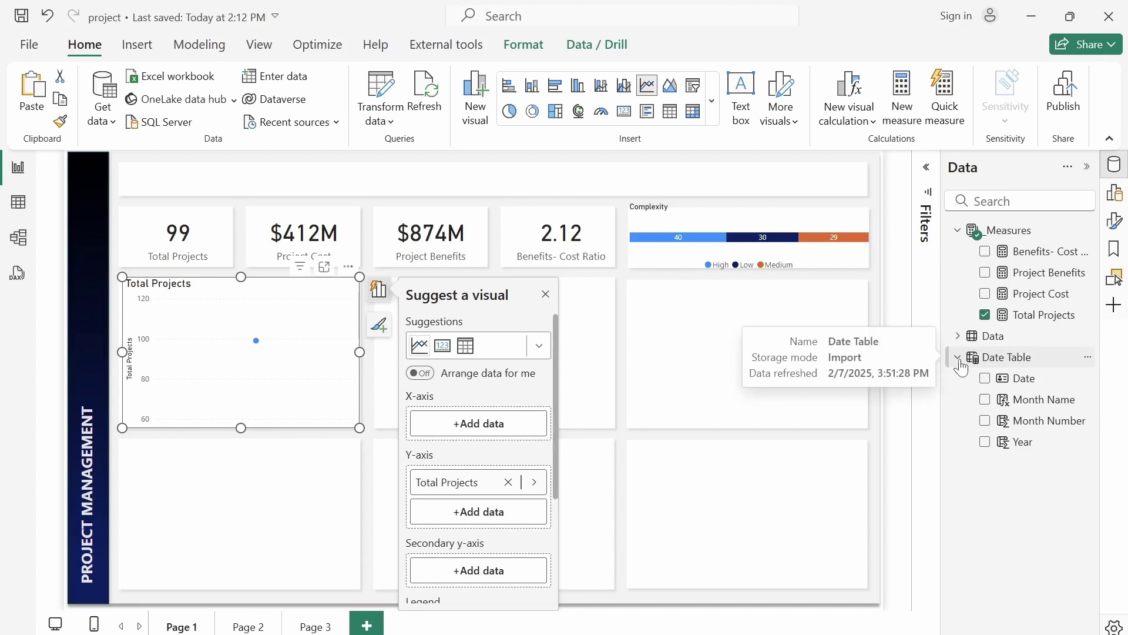
click(985, 399)
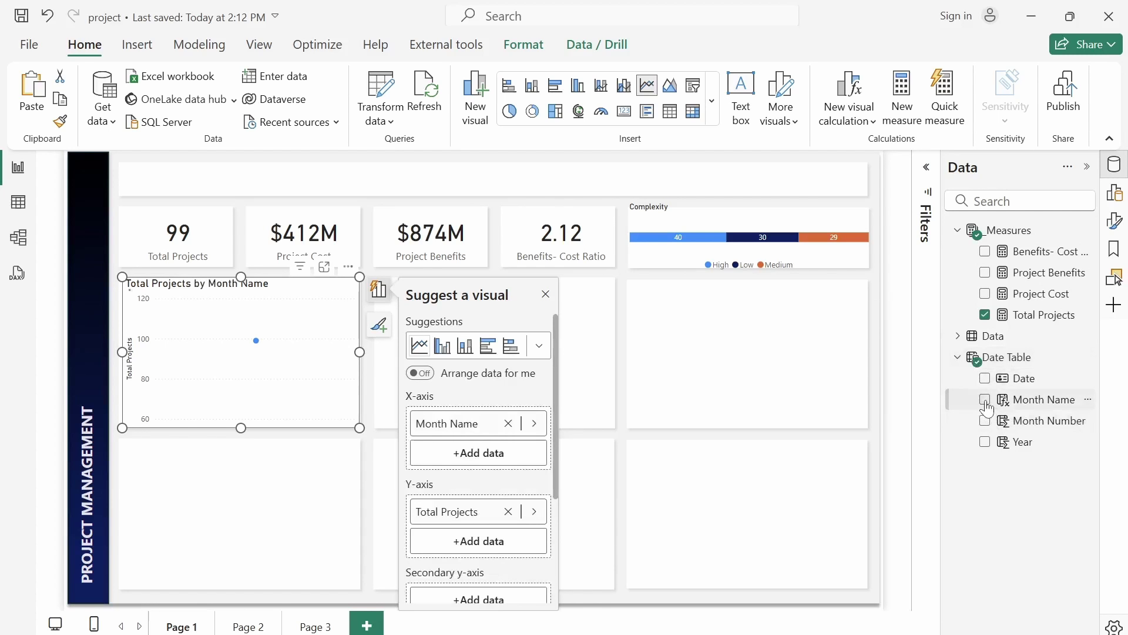
click(546, 296)
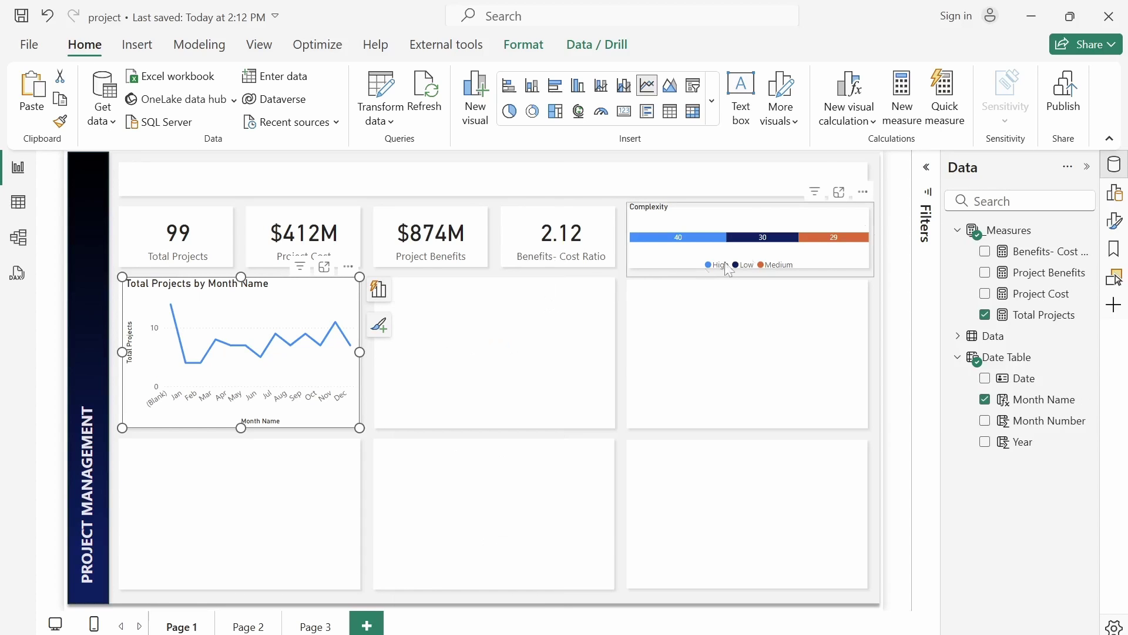
Step: Filter the line chart's Month Name field to exclude (Blank) using basic filtering
click(924, 171)
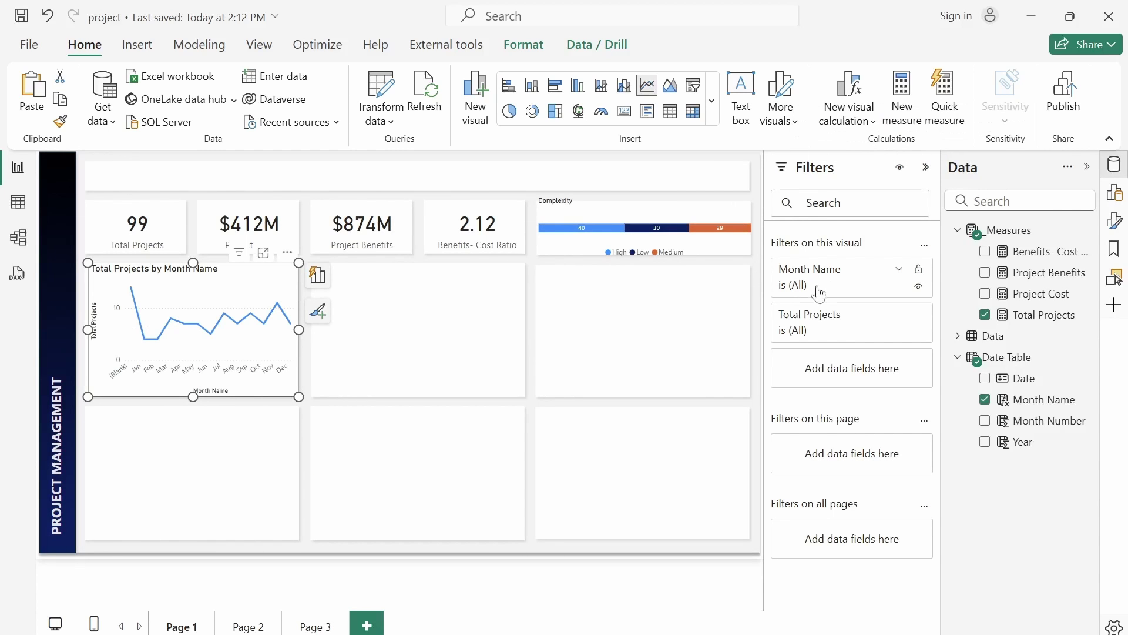
click(859, 290)
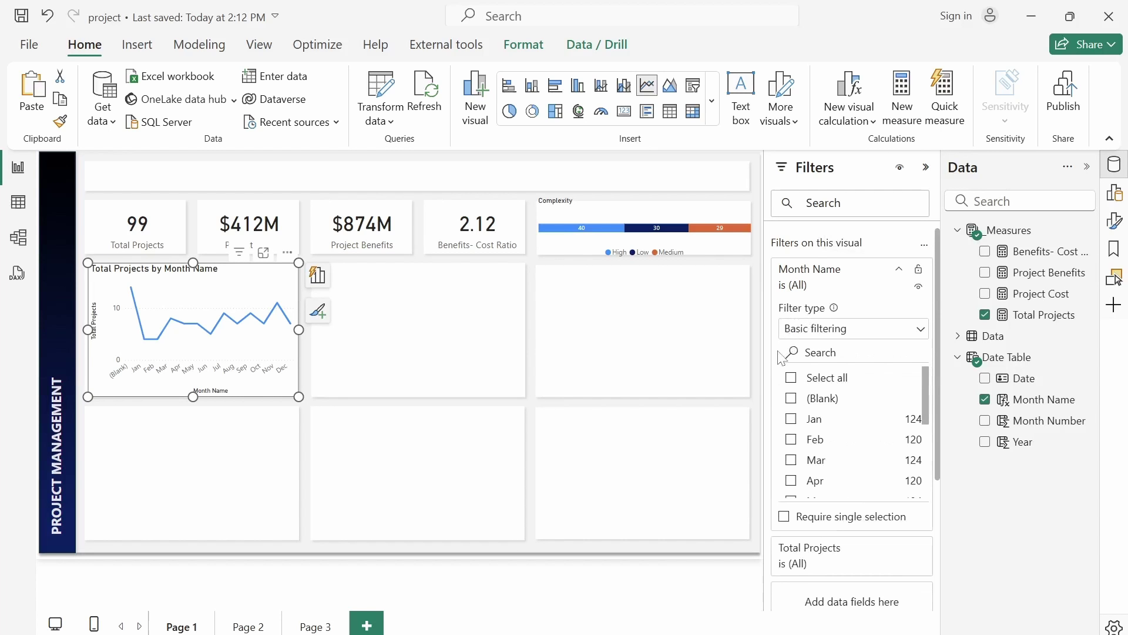
click(792, 398)
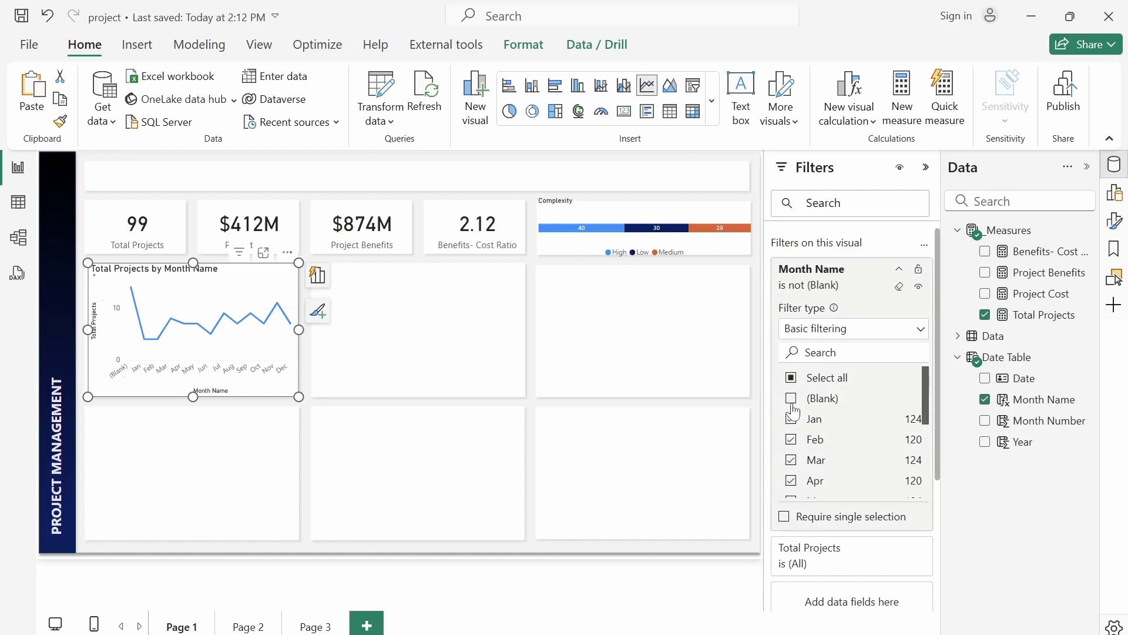
click(899, 271)
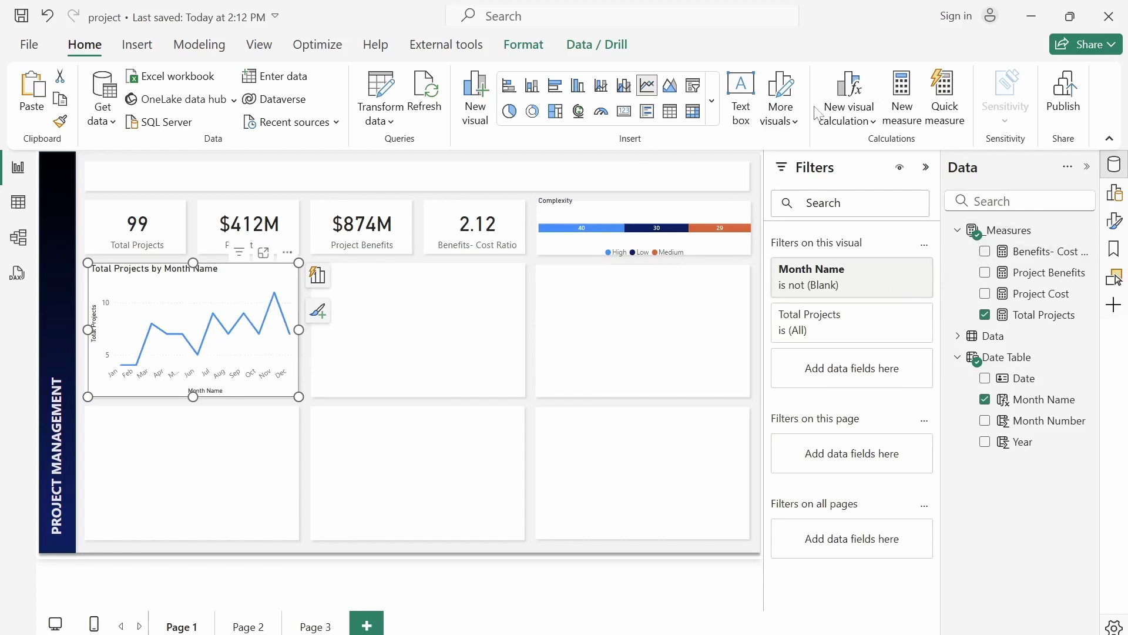
click(927, 168)
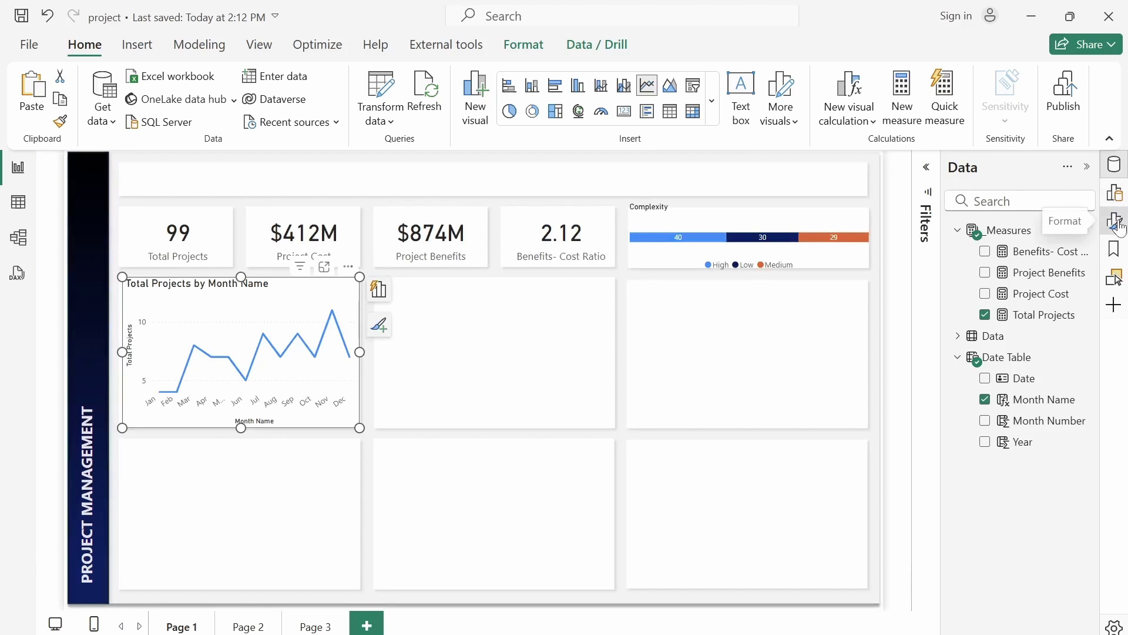
Step: Turn off the background of the Total Projects by Month Name line chart
click(1114, 220)
click(794, 276)
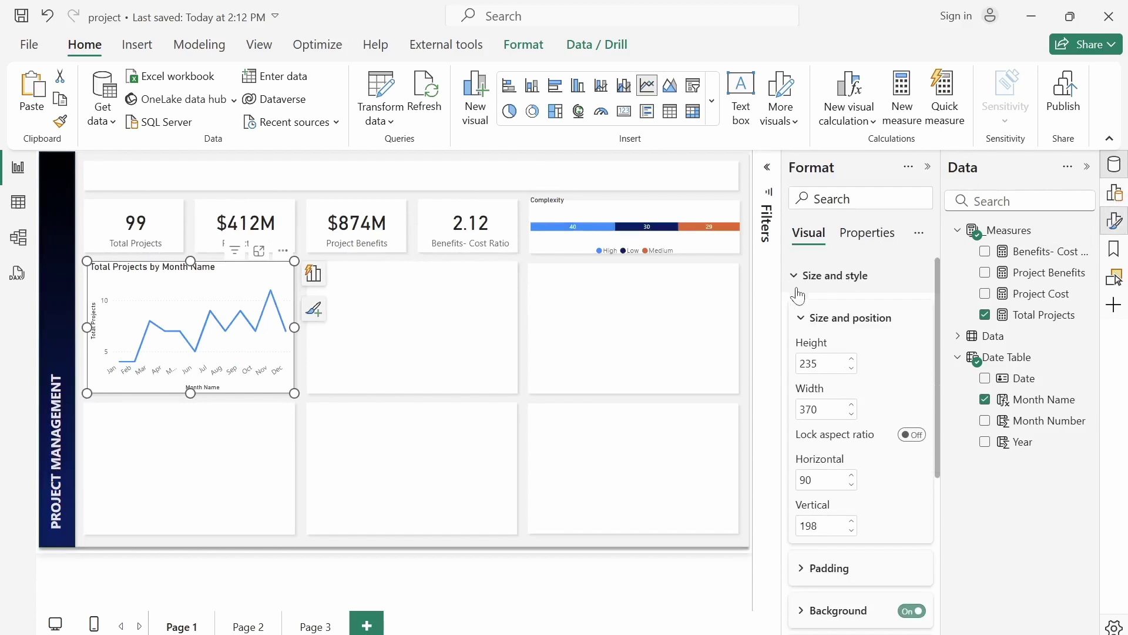
click(912, 611)
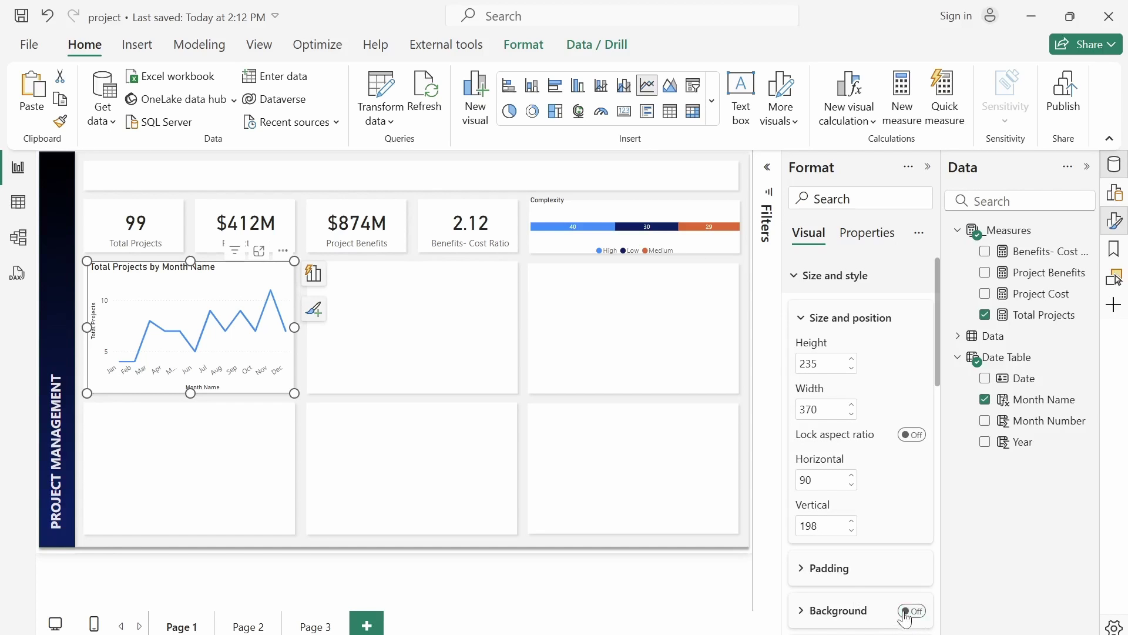
click(799, 286)
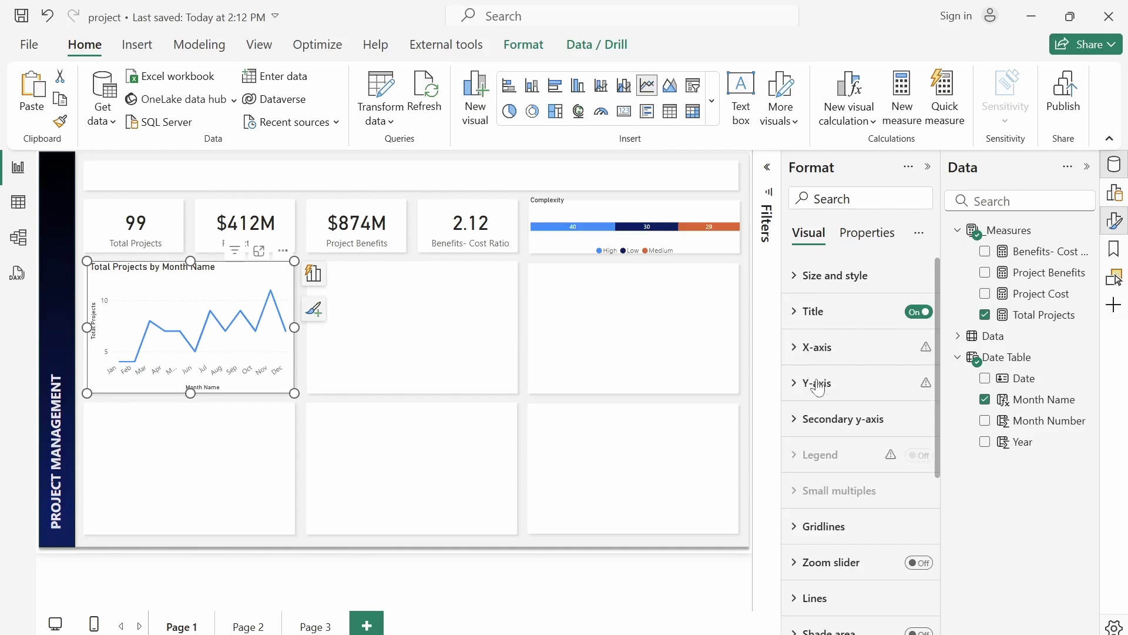
Step: Turn off the Y-axis and X-axis titles on the line chart
click(791, 392)
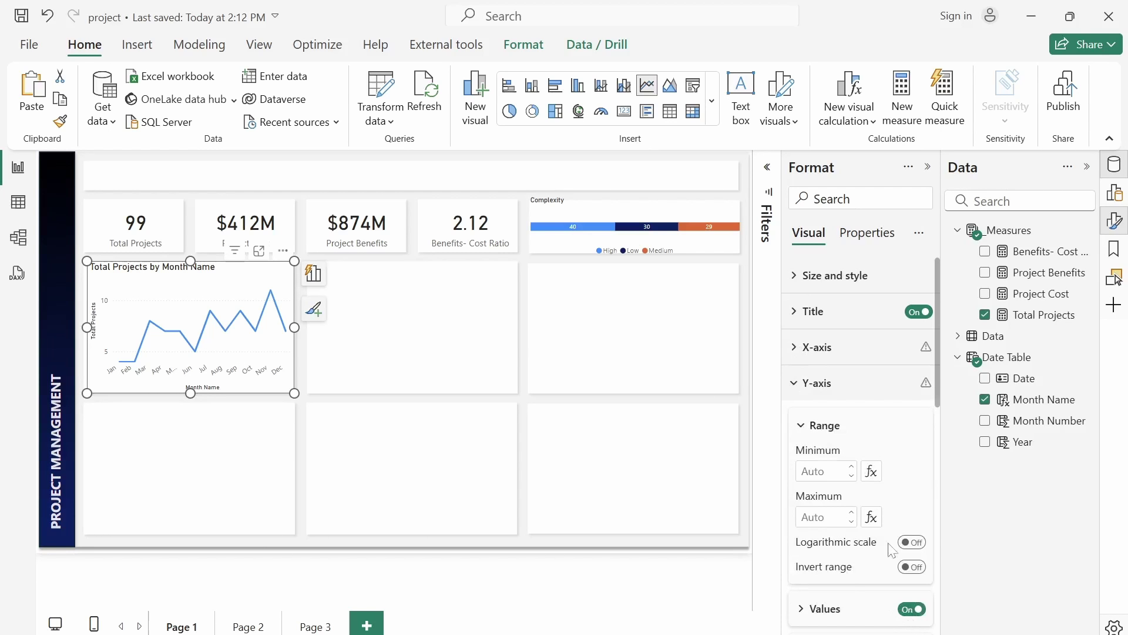
drag(936, 397, 931, 470)
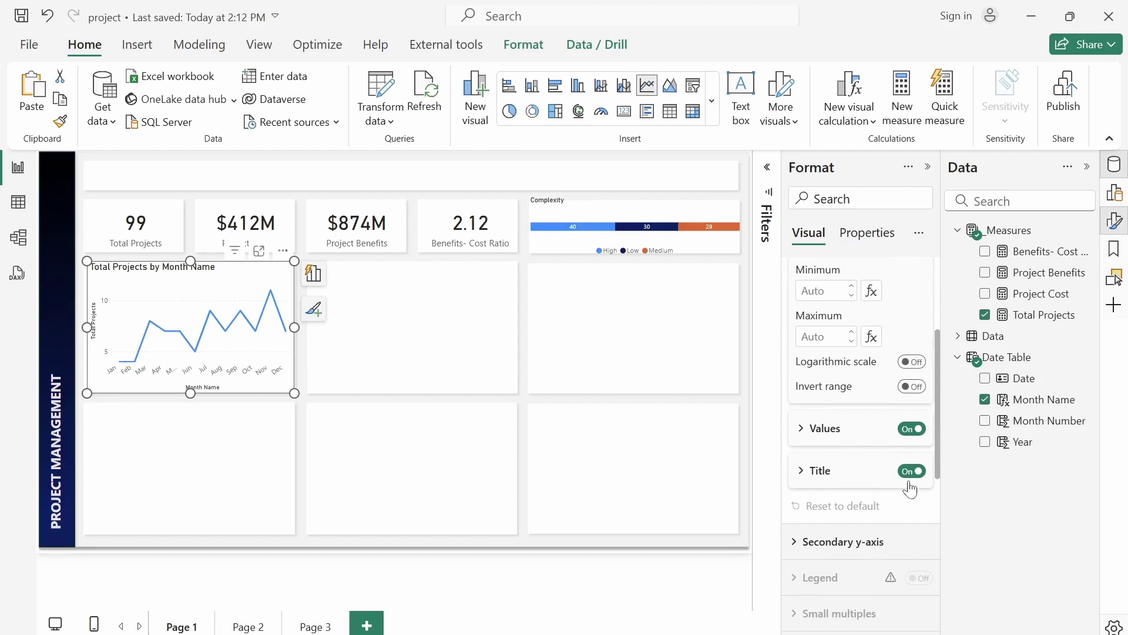
click(912, 472)
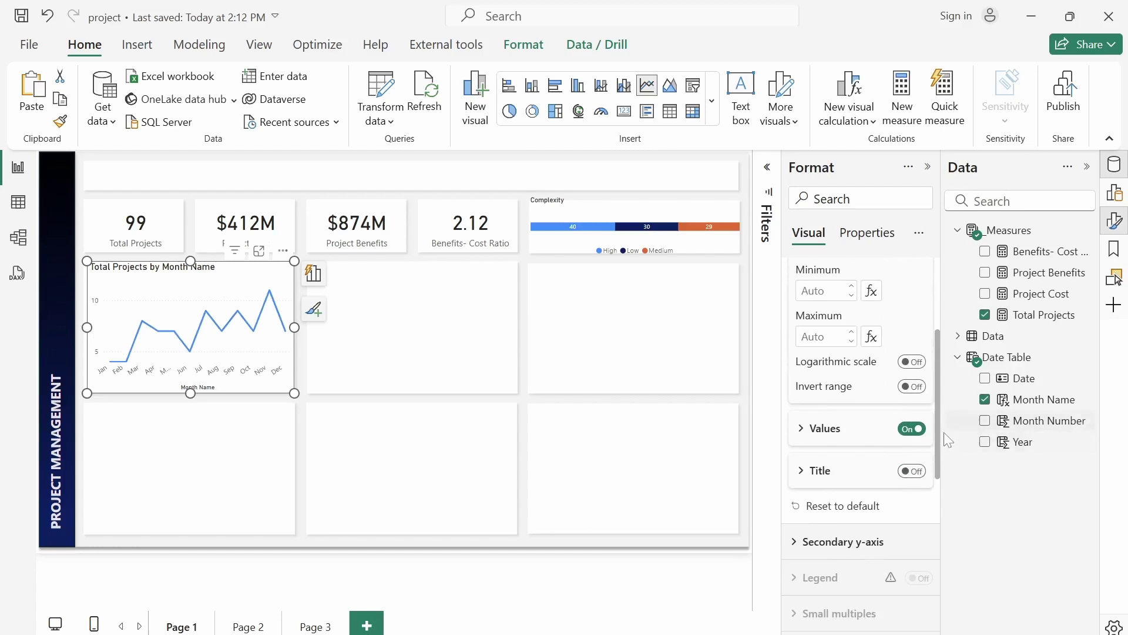
drag(937, 432, 933, 383)
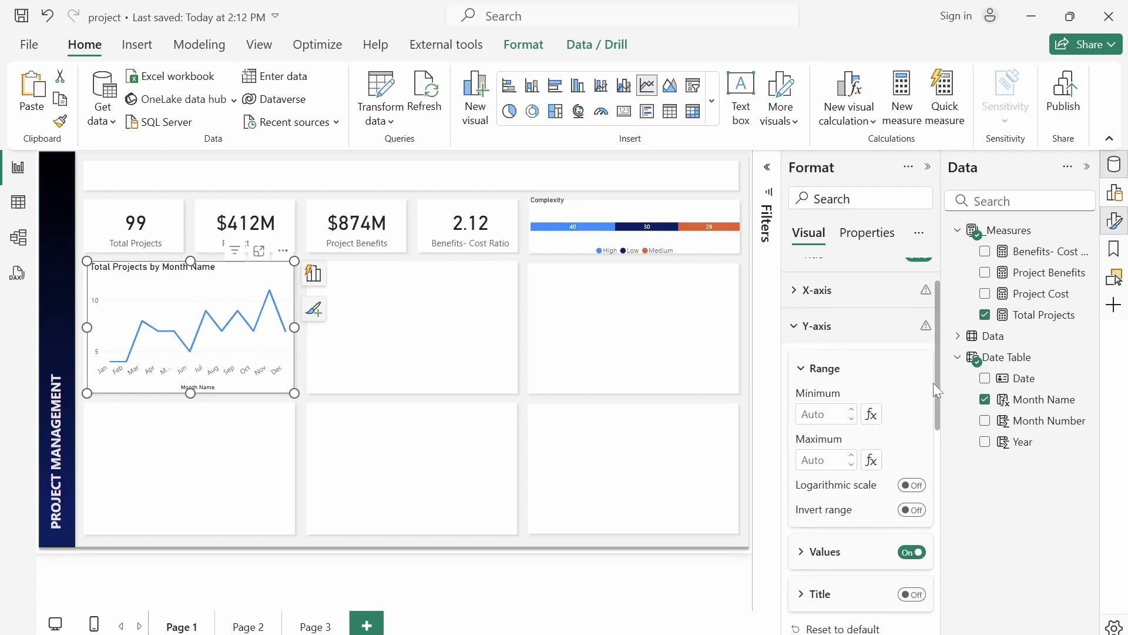
click(796, 291)
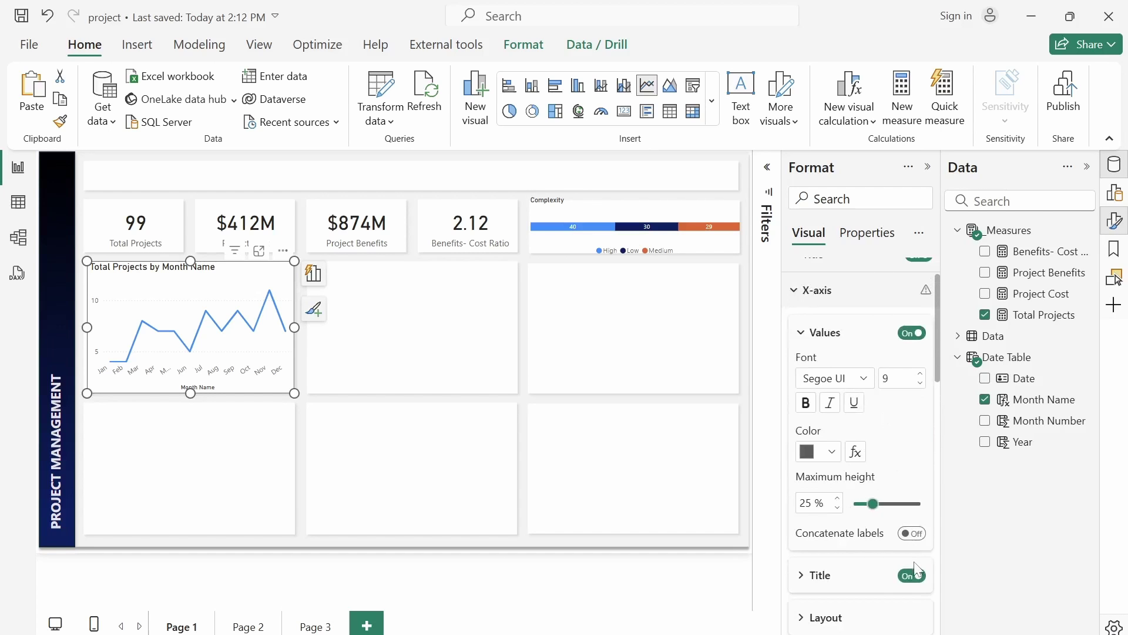
click(910, 576)
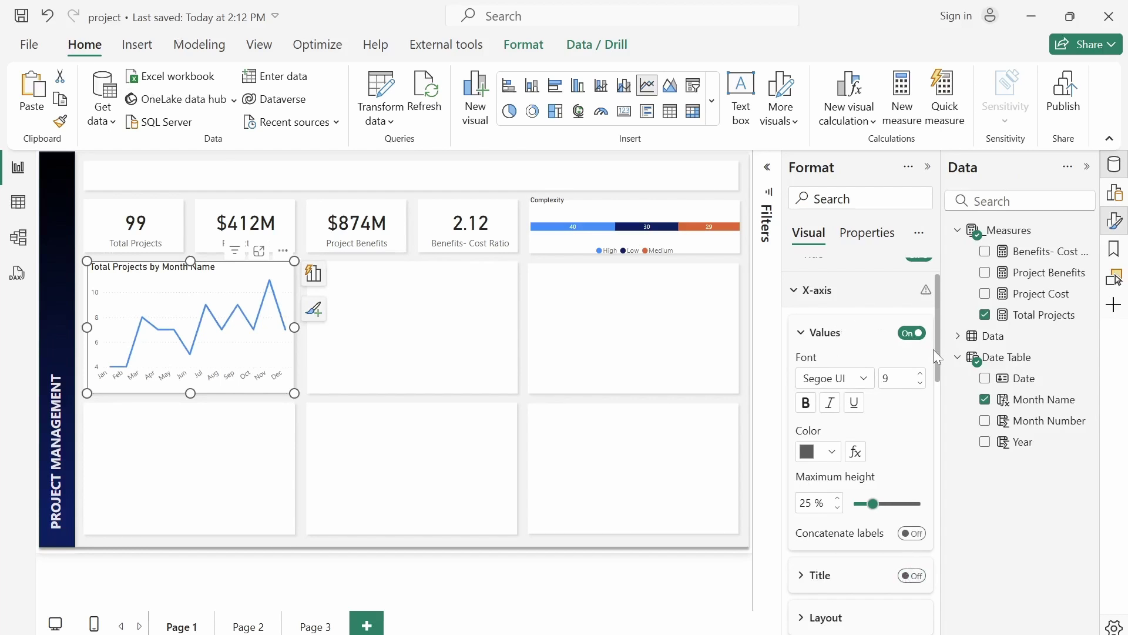
Step: Turn off the horizontal gridlines on the line chart
drag(937, 355, 934, 594)
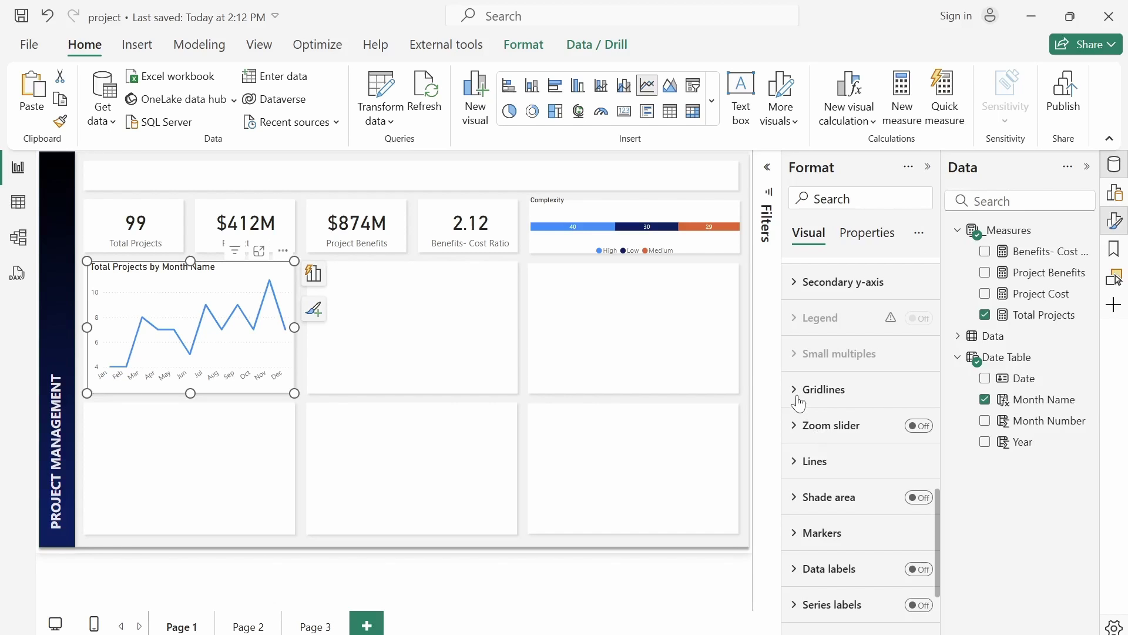
click(799, 392)
click(908, 434)
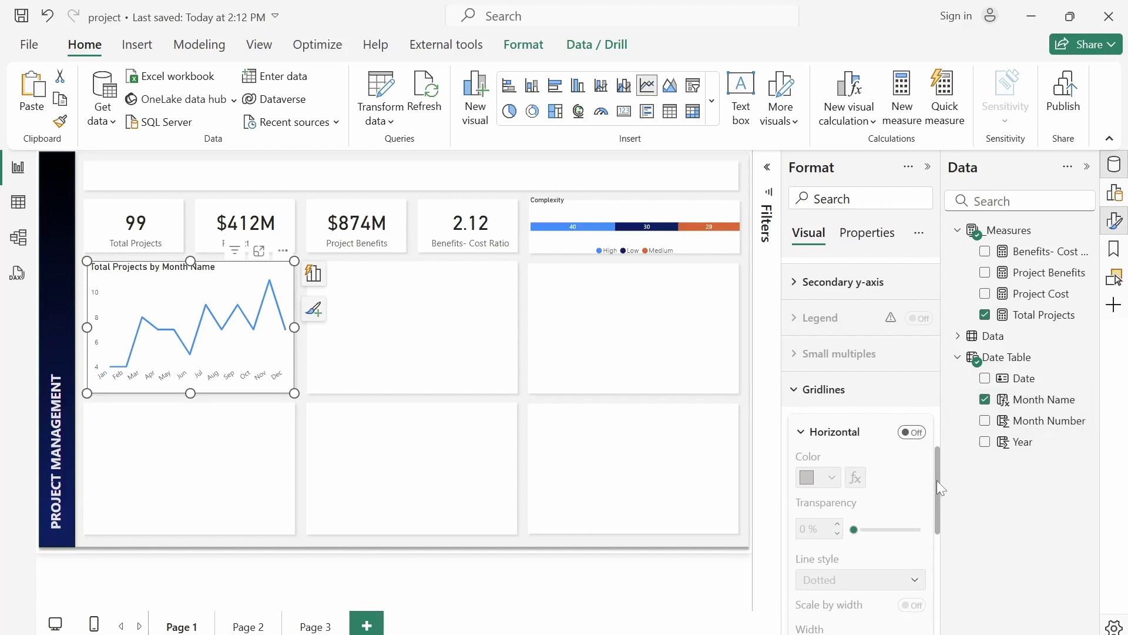
Step: Set the interpolation type of the line chart's line to Smooth
drag(937, 481, 939, 580)
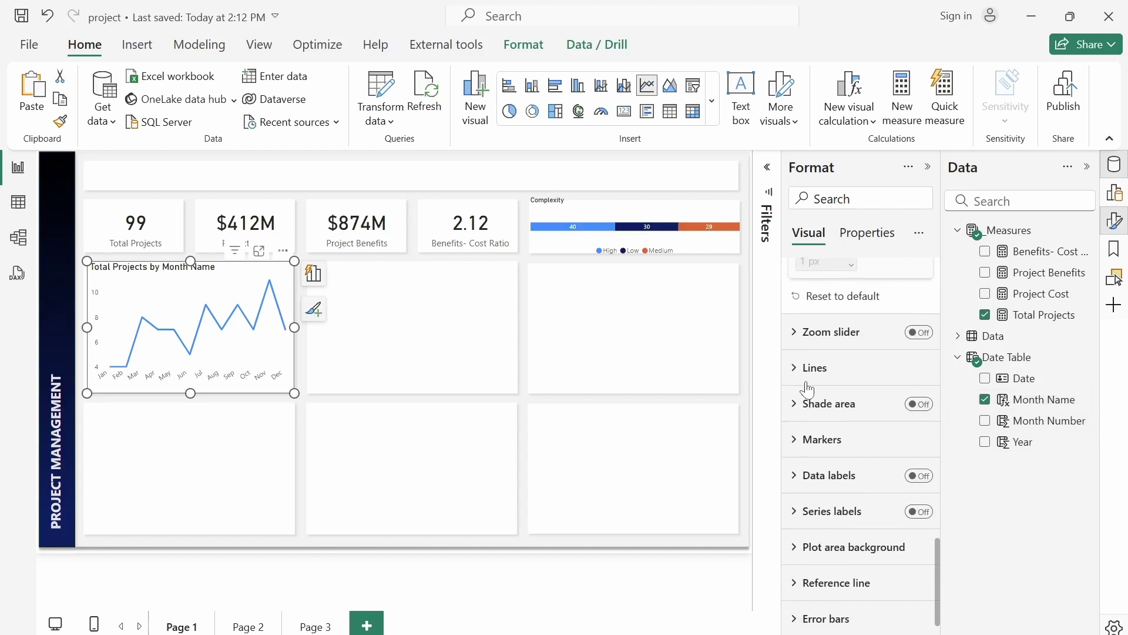
click(804, 369)
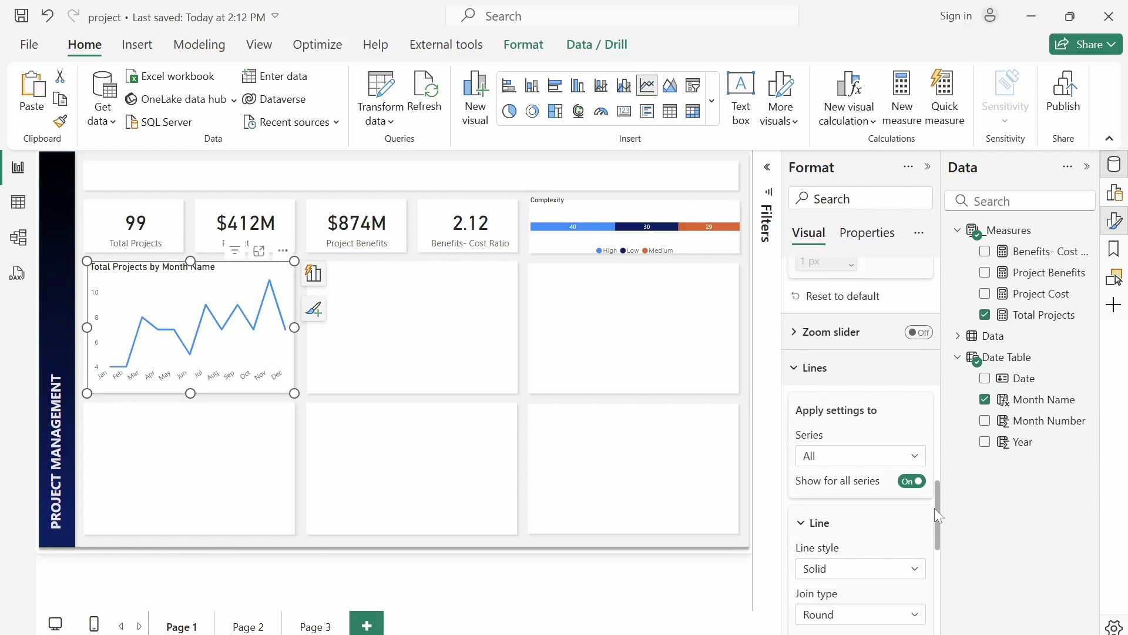
drag(937, 508, 940, 548)
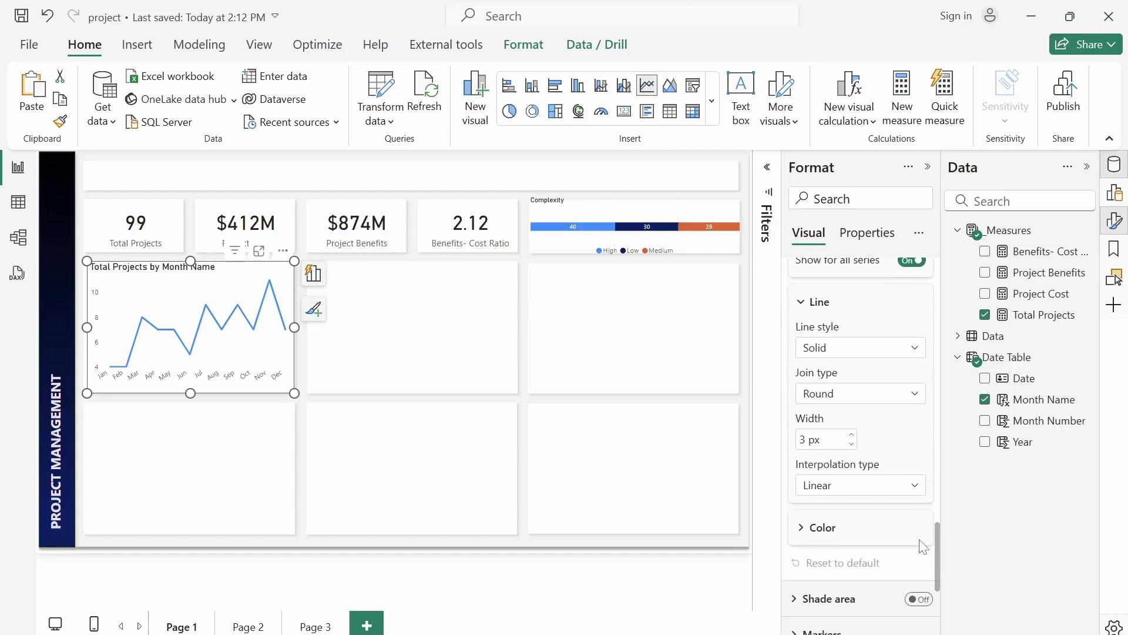
scroll(858, 499, up, 3)
click(802, 435)
click(801, 441)
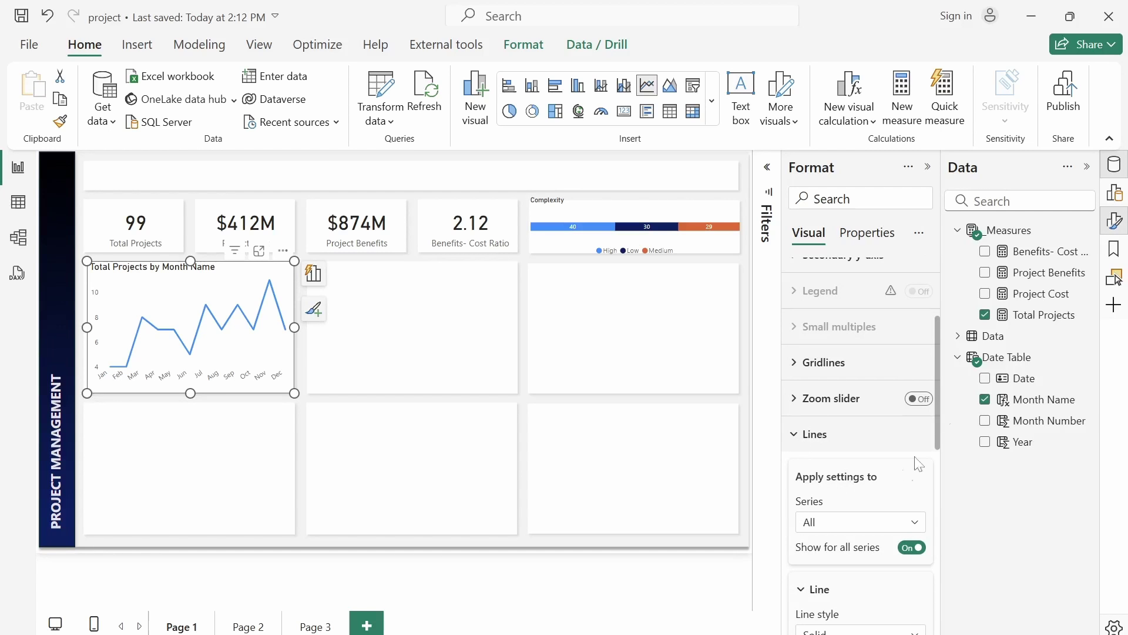
drag(937, 422, 936, 518)
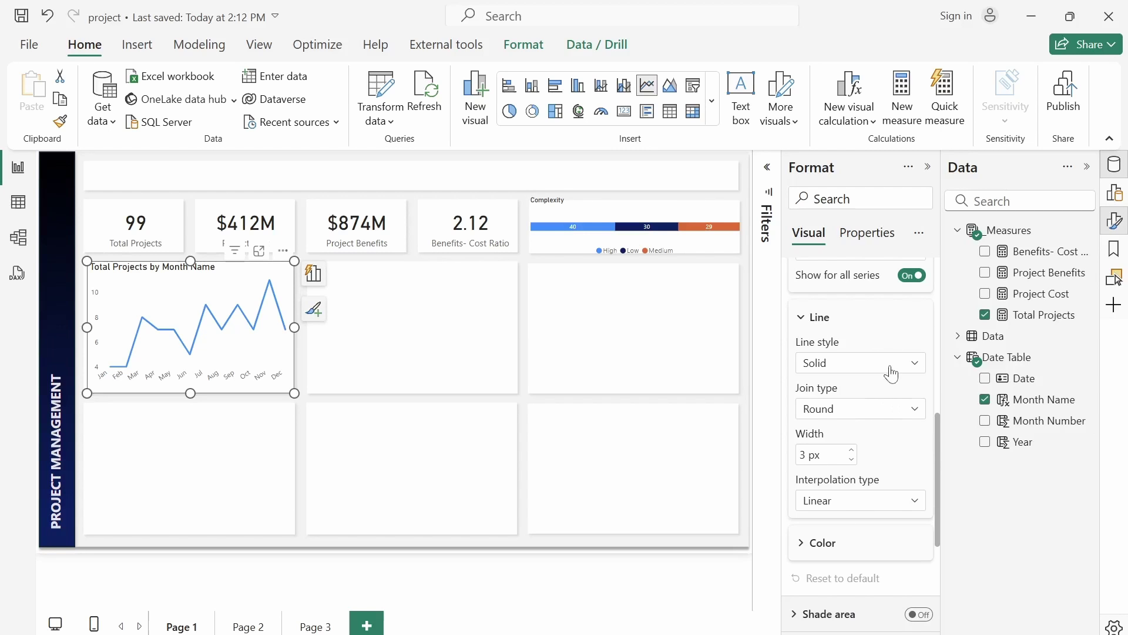
click(897, 508)
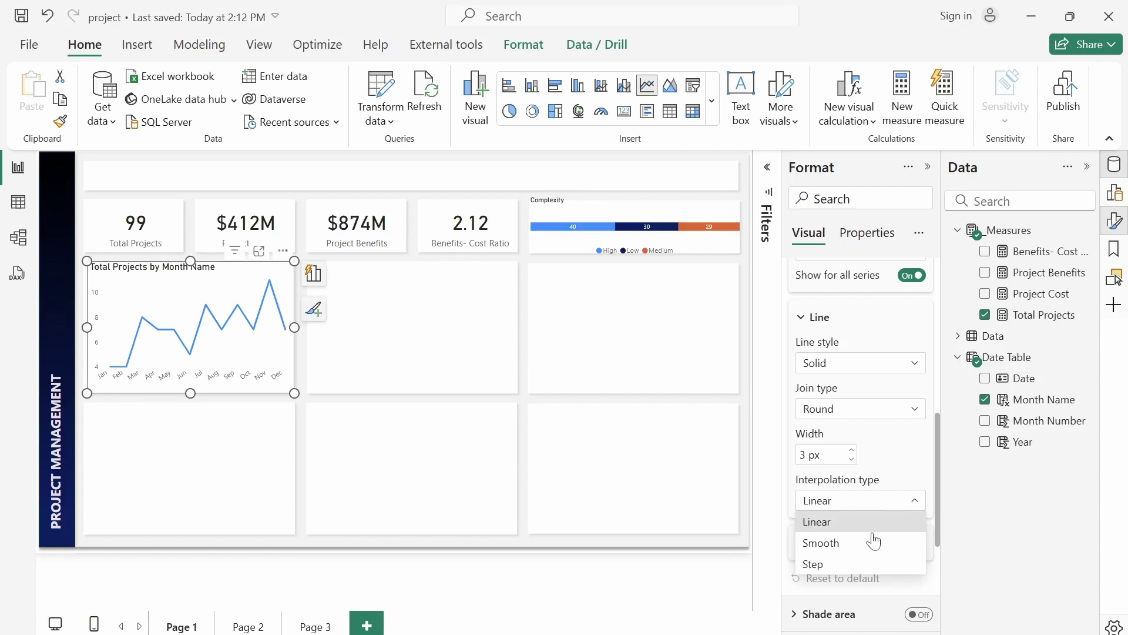
click(855, 546)
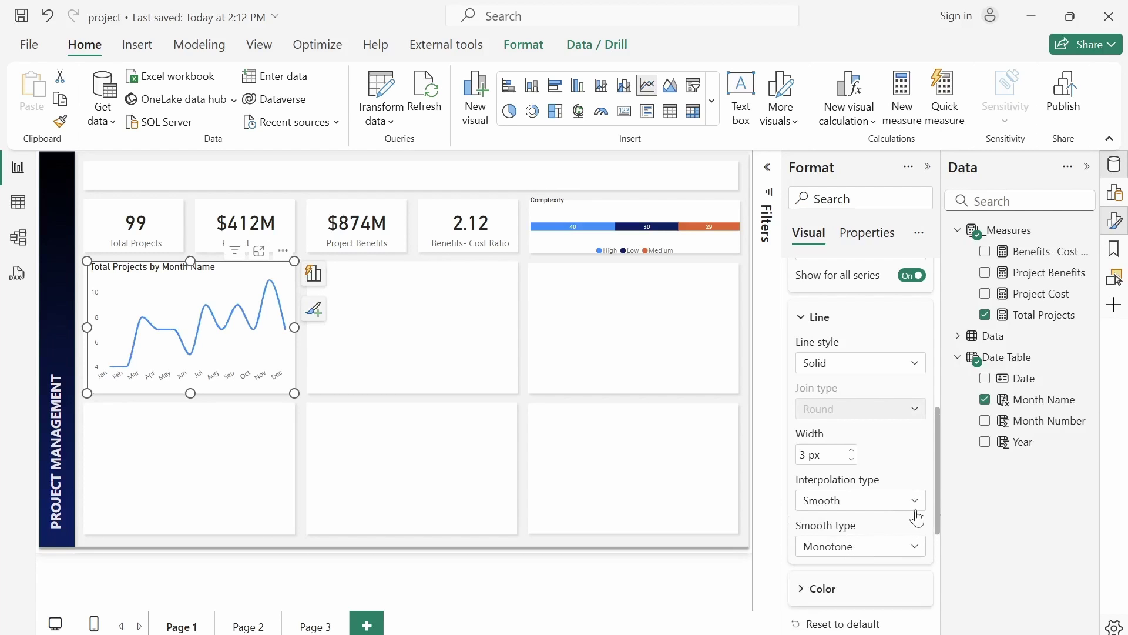
Step: Set the color of the line chart's line to hex #002060
scroll(937, 503, down, 3)
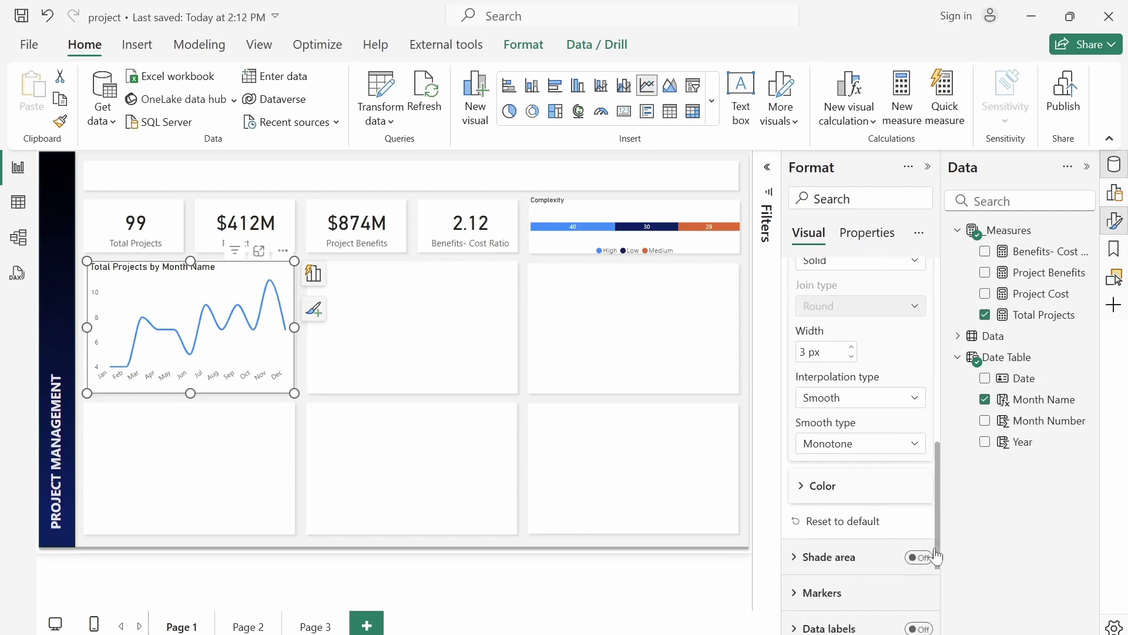
click(796, 419)
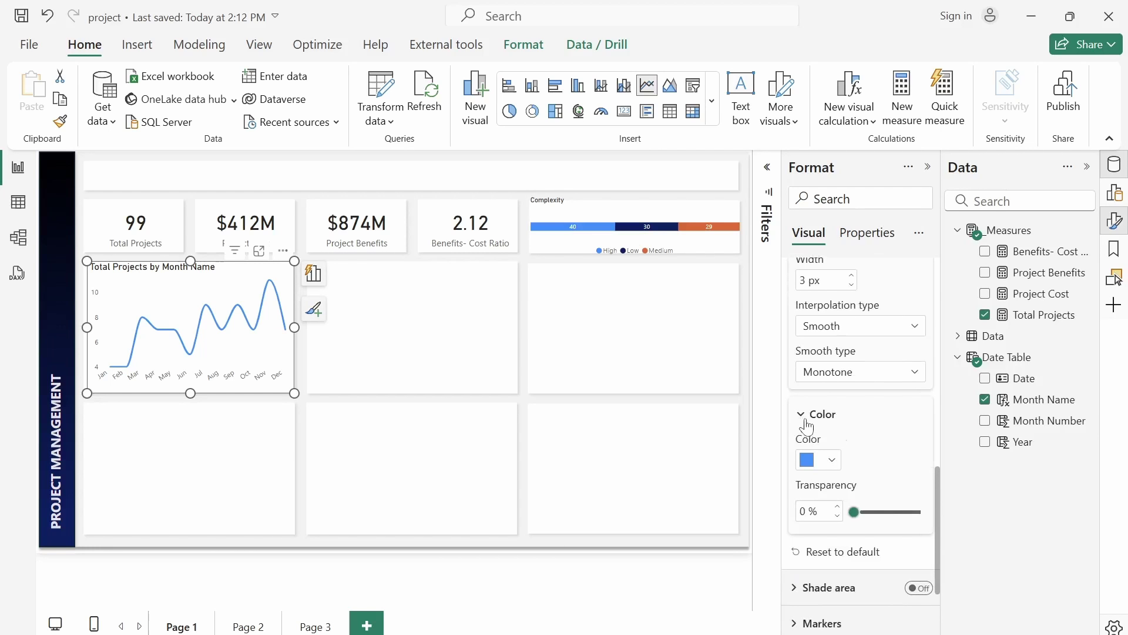
click(832, 460)
click(866, 419)
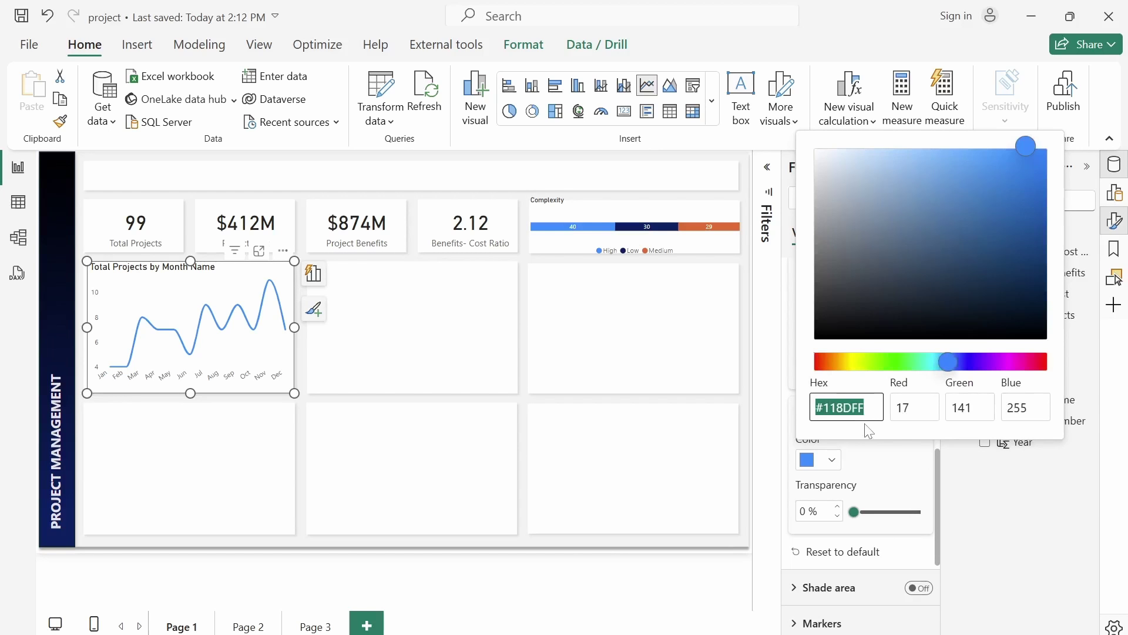
text(#002060)
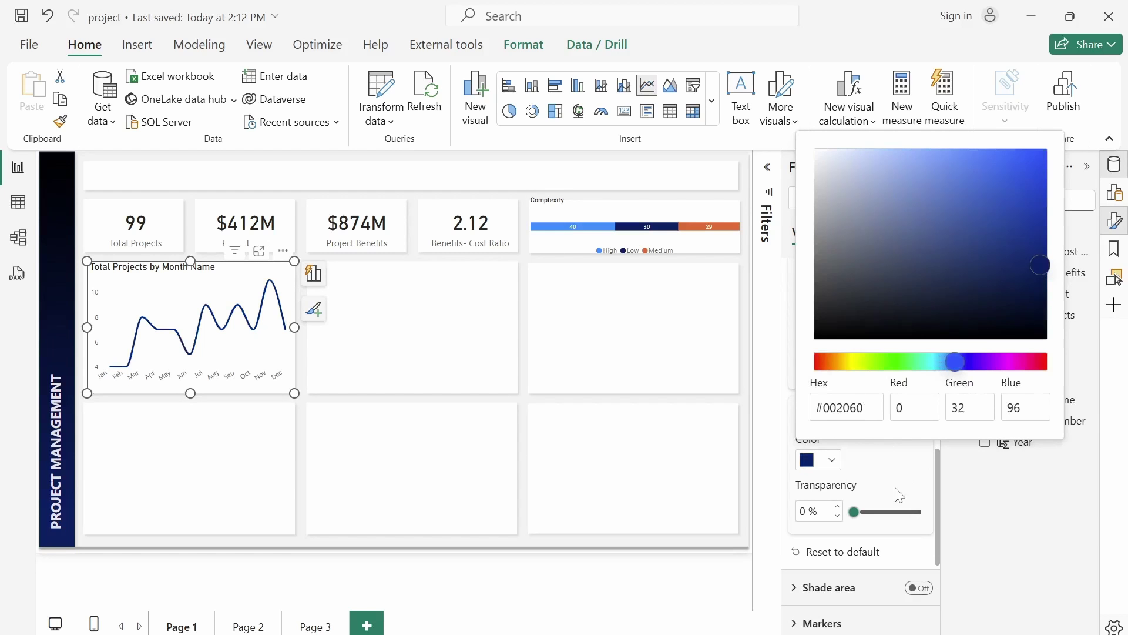
click(523, 362)
Step: Change the line chart's title text to "Trend of Projects"
click(264, 272)
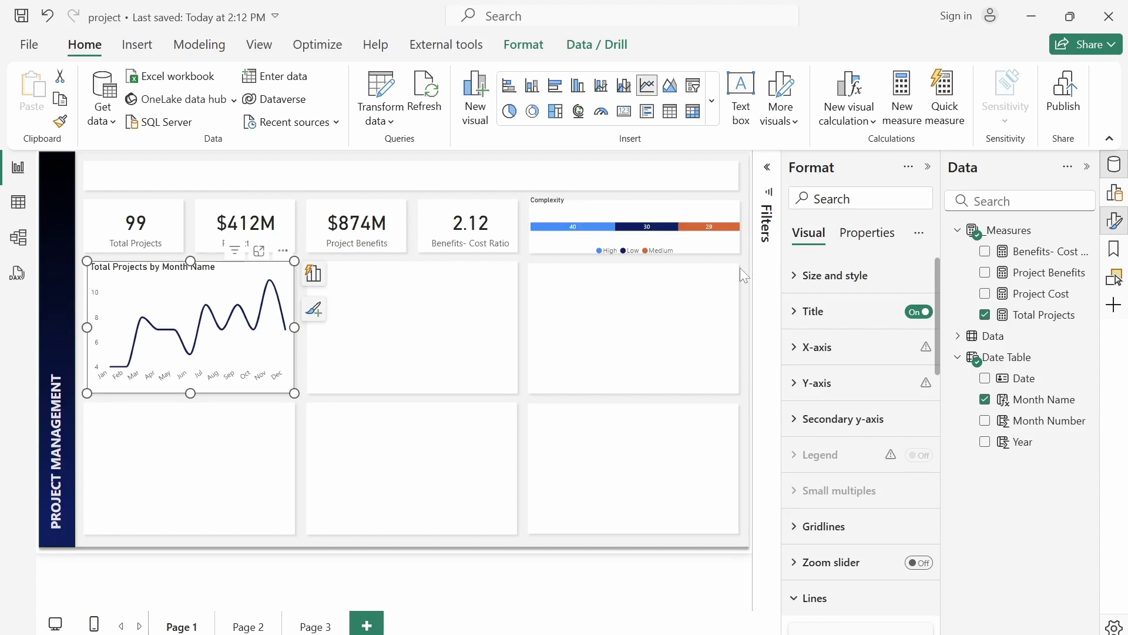
click(802, 310)
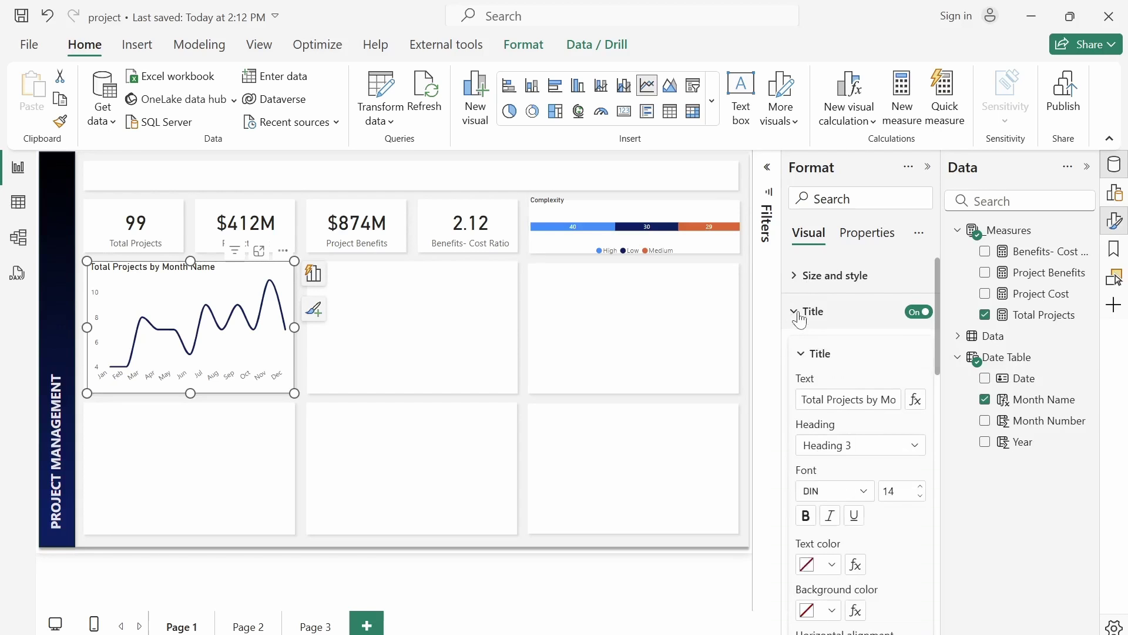
drag(802, 399, 969, 417)
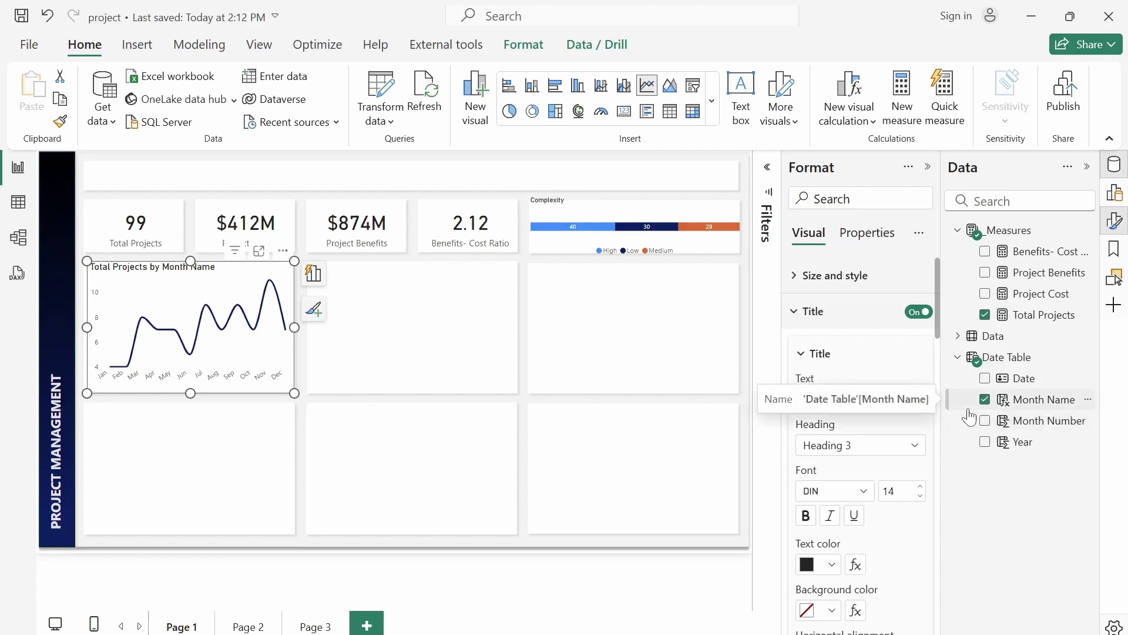
text(Trend of Projects)
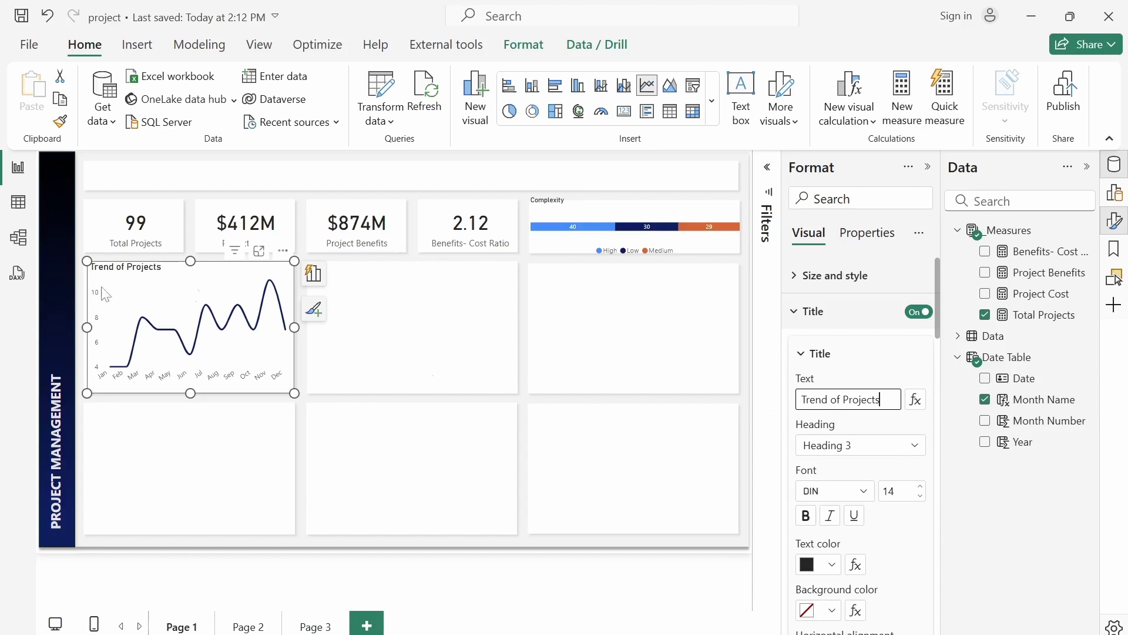
click(367, 344)
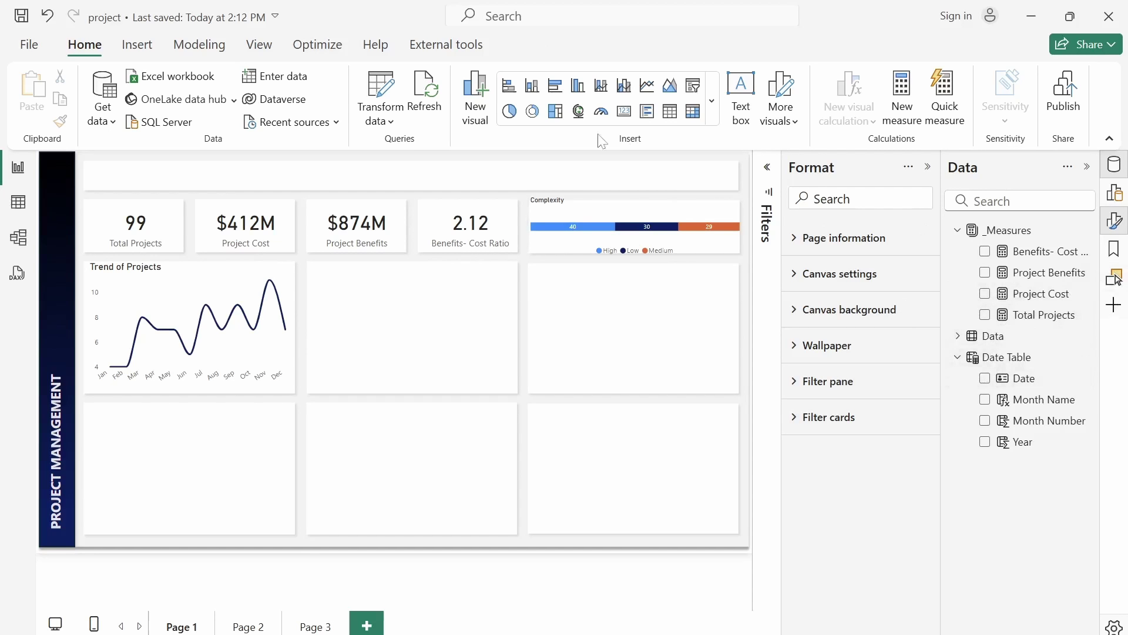
Step: Insert a donut chart in the empty tile beside Trend of Projects and plot the Total Projects measure by Region
click(534, 120)
drag(181, 448, 403, 311)
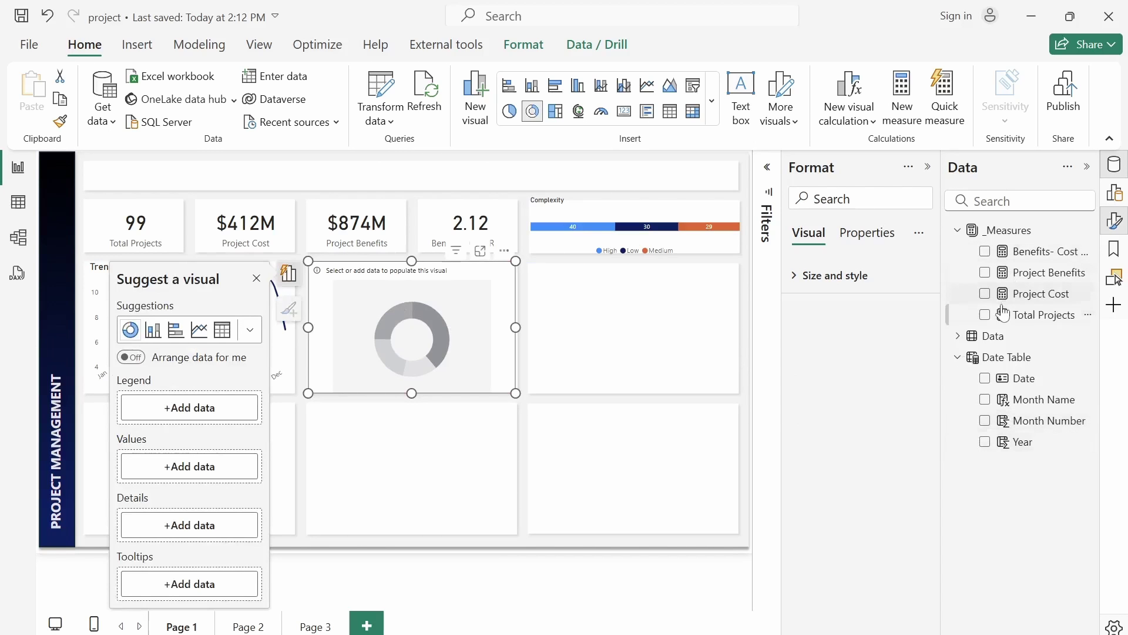
click(985, 315)
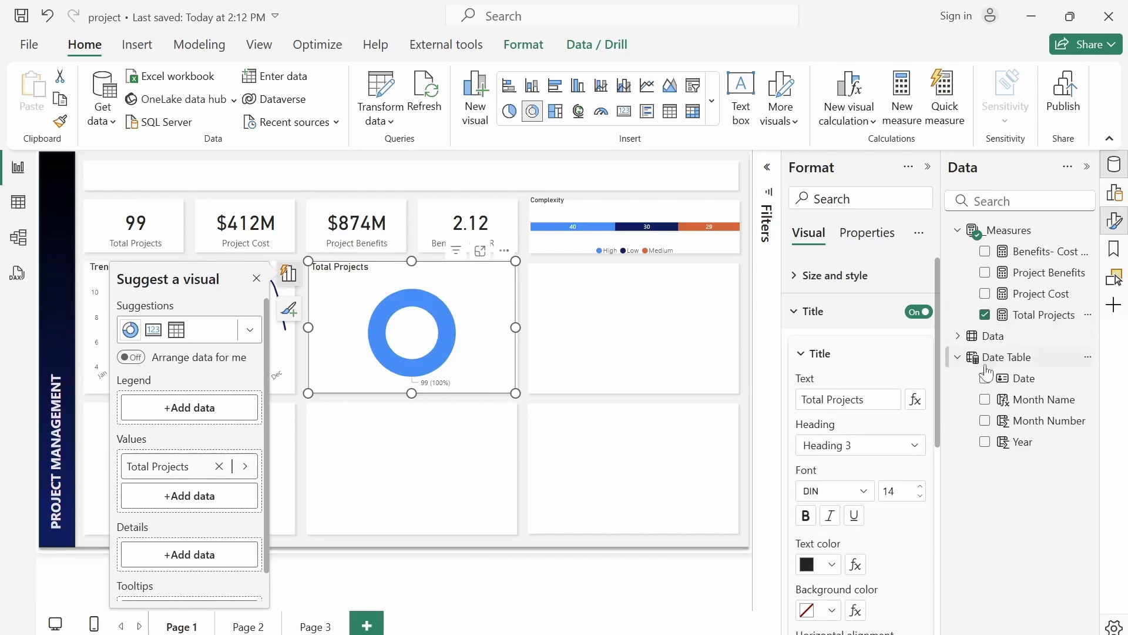
click(958, 229)
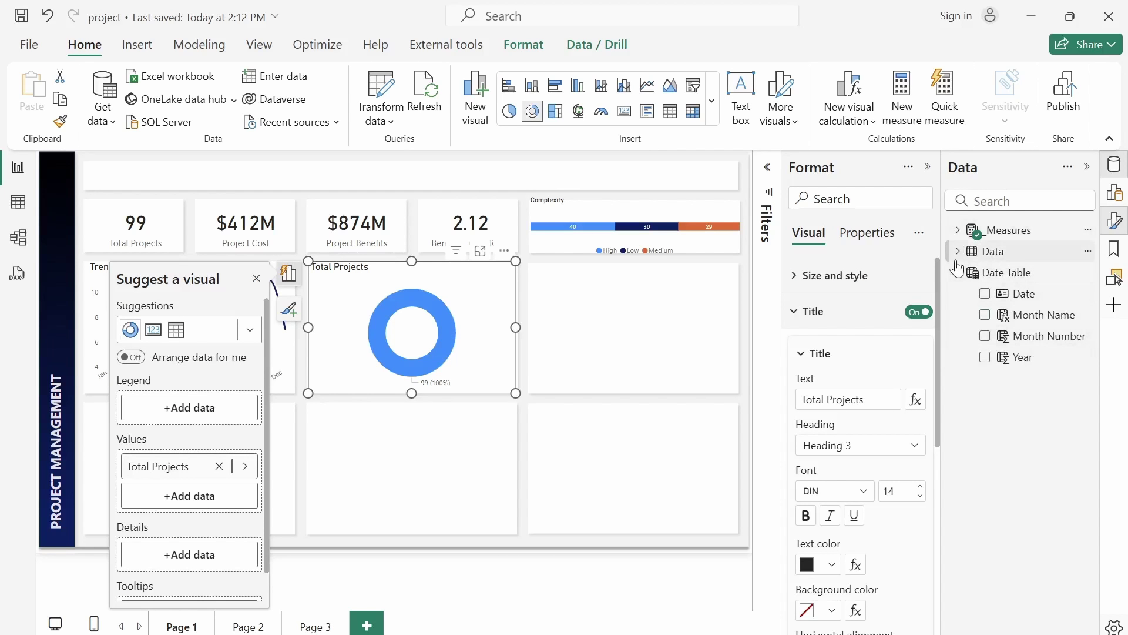
click(958, 251)
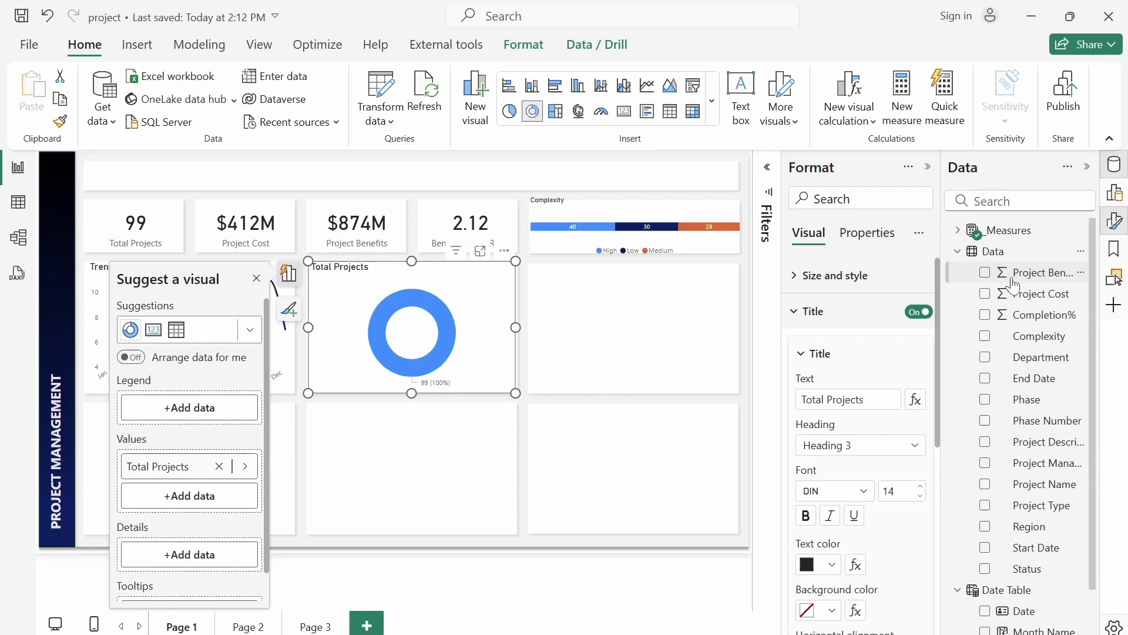
click(984, 526)
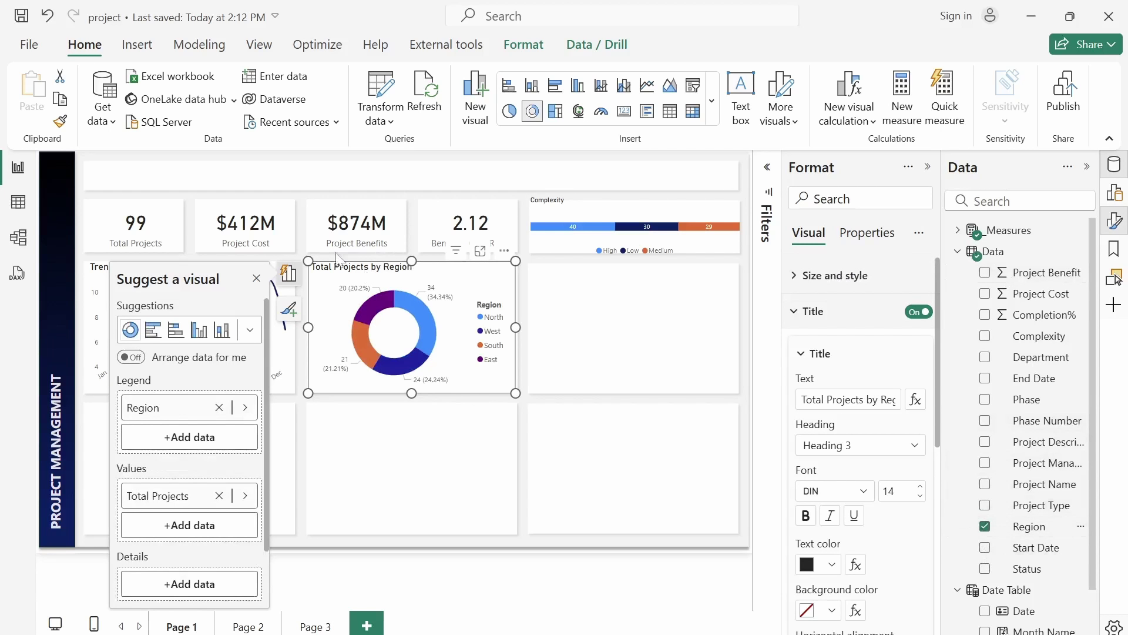
click(256, 278)
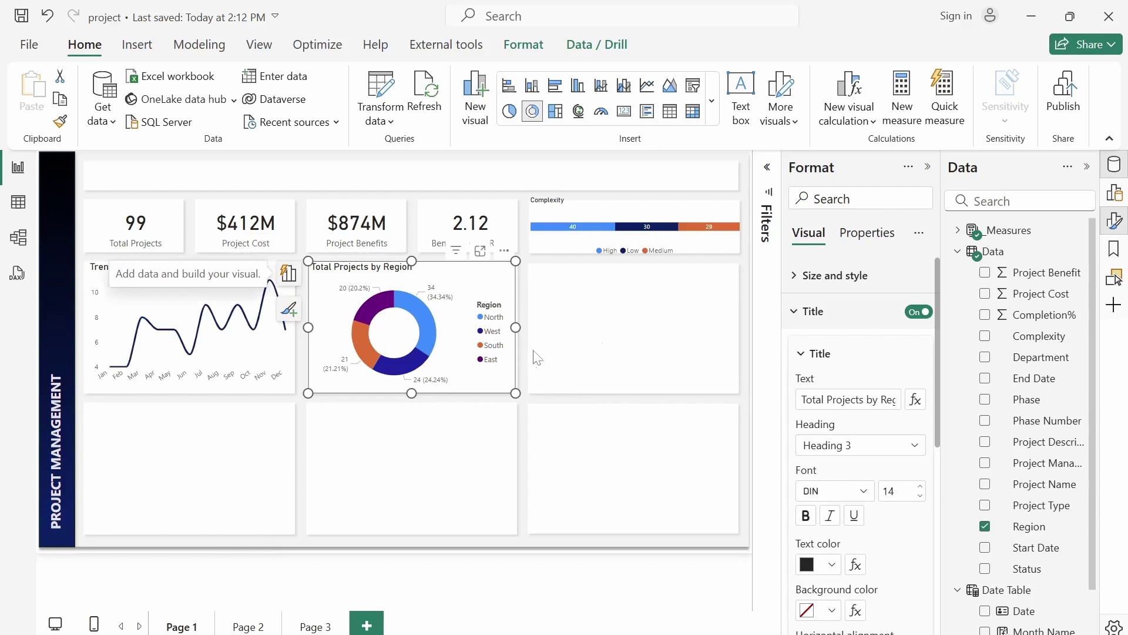
Step: Change the donut chart's title text to "Region" and set its font size to 10
click(802, 288)
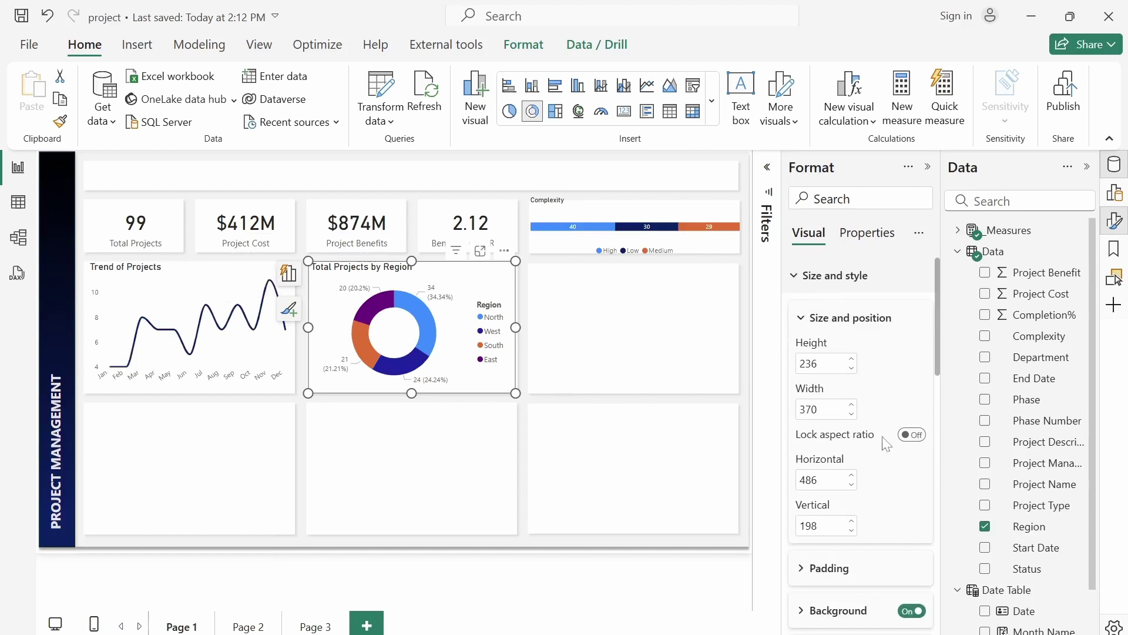
click(795, 275)
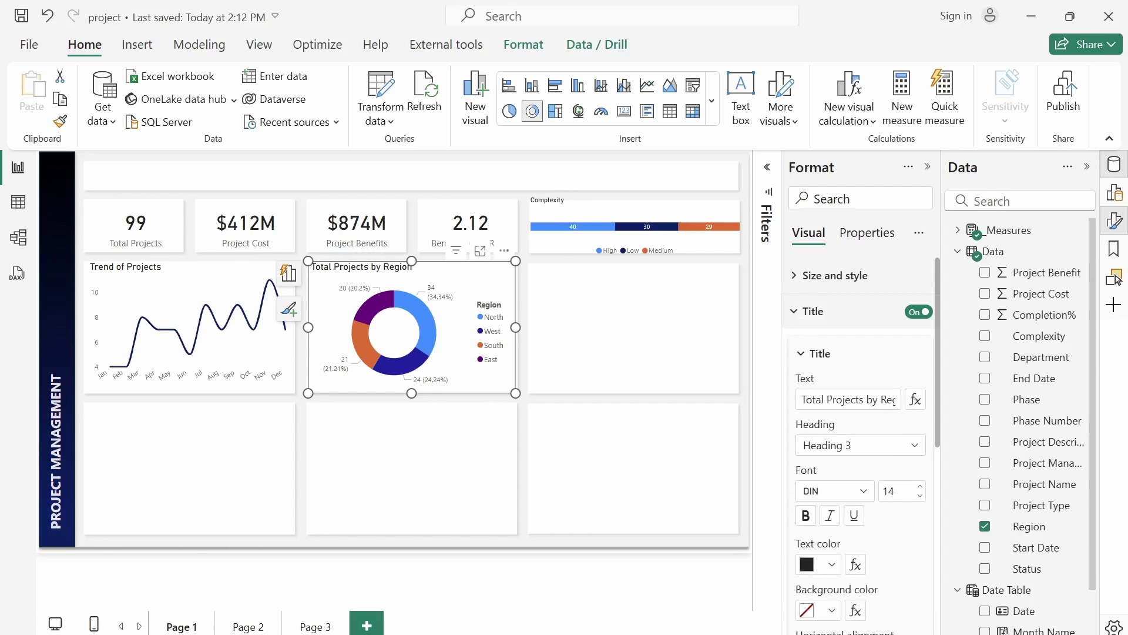
click(802, 400)
drag(896, 400, 781, 404)
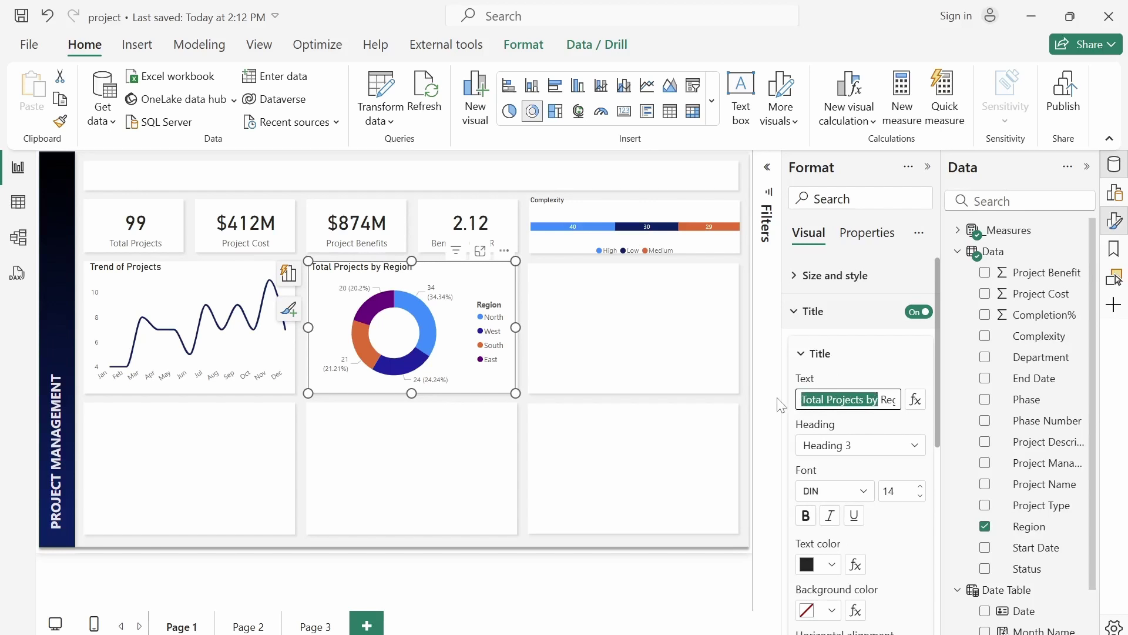
text(Region)
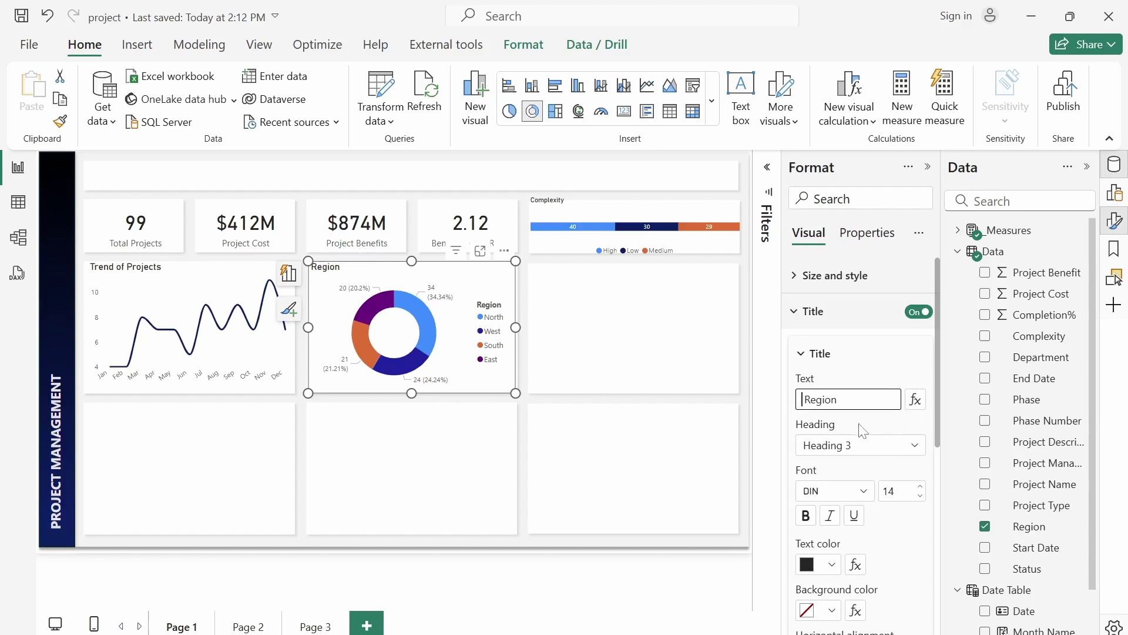
click(893, 490)
text(10)
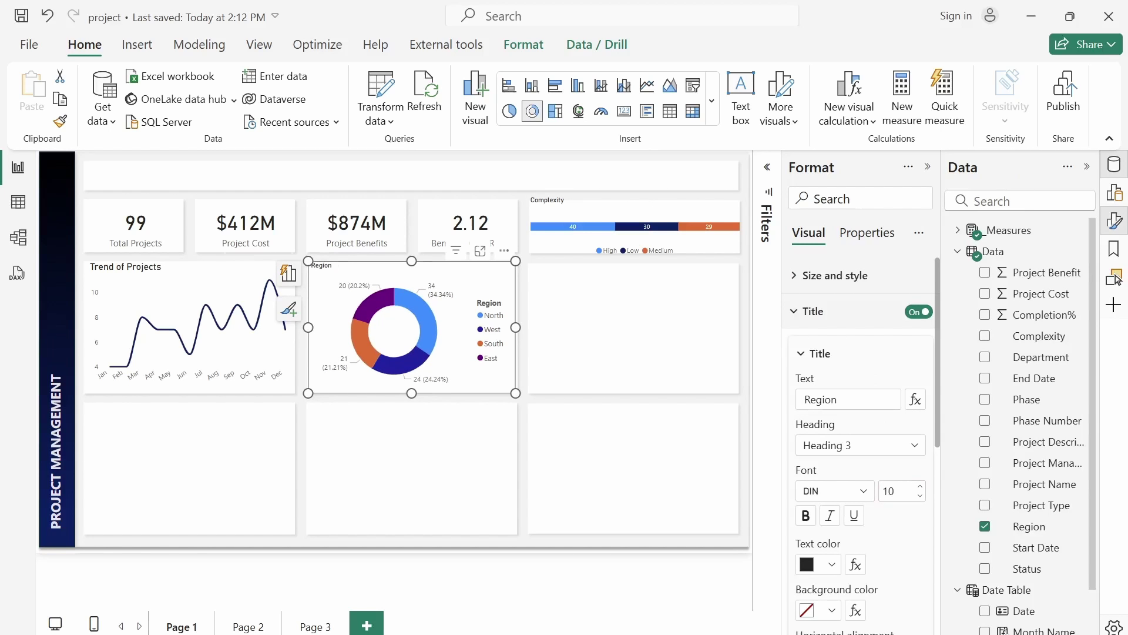
Step: Set the title font size of the Trend of Projects line chart to 10
click(188, 329)
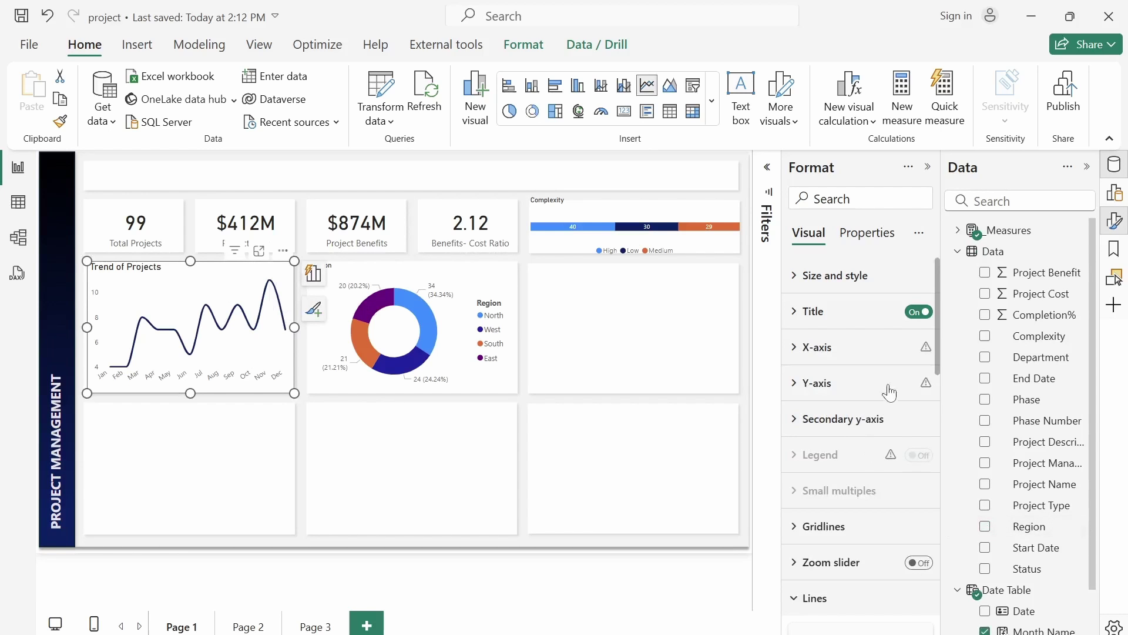
click(798, 324)
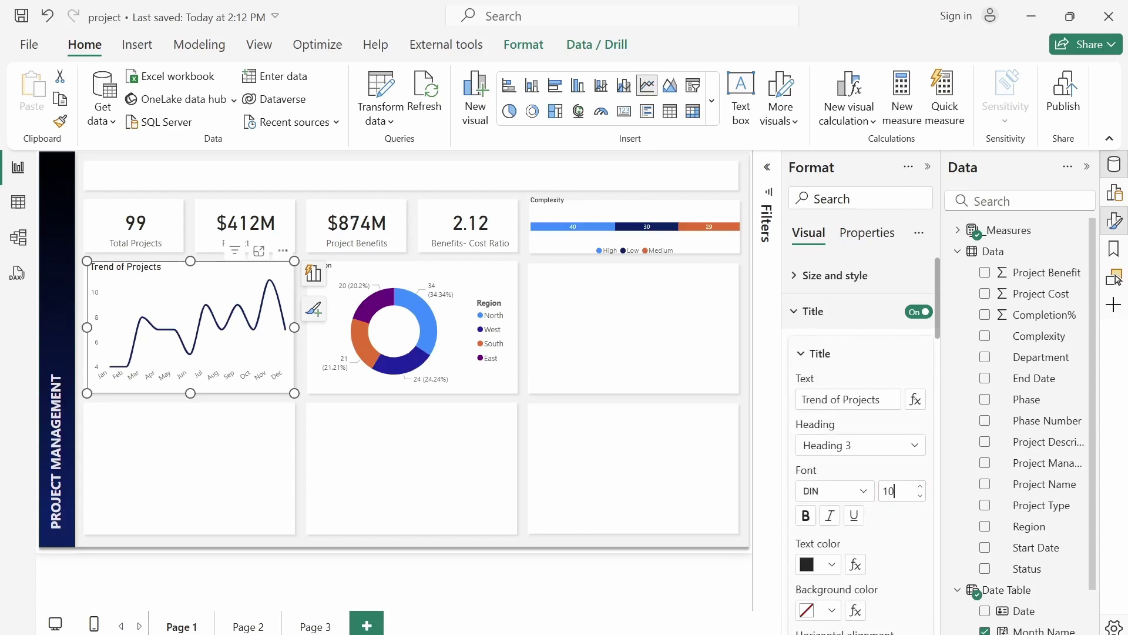
click(483, 287)
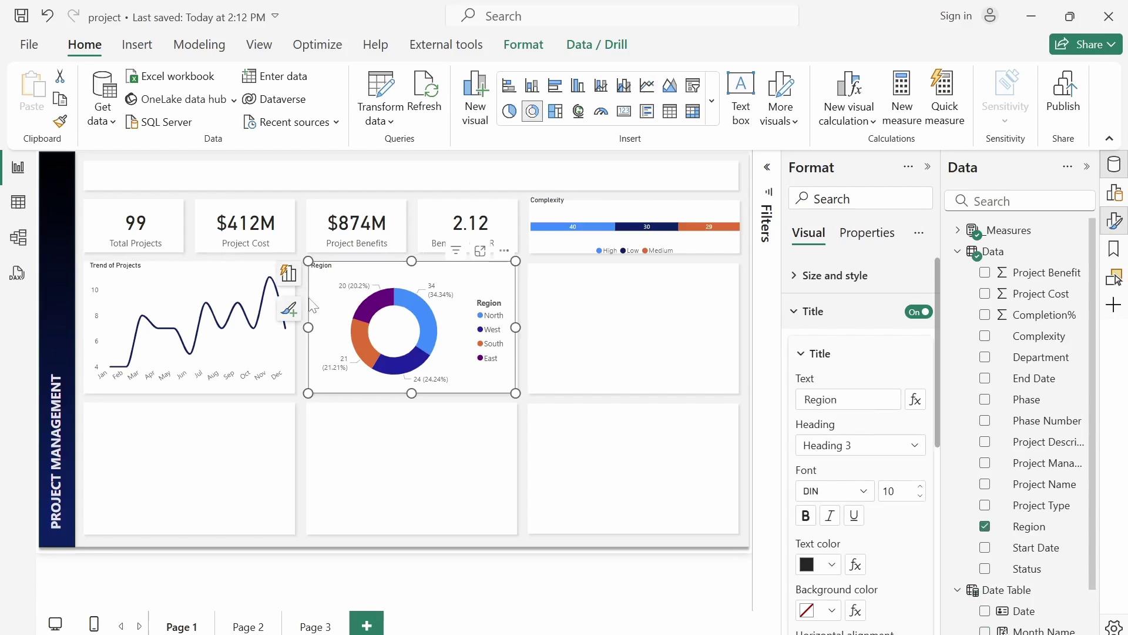
Step: Turn off the legend title of the Region donut chart and set the legend position to Bottom center
click(795, 312)
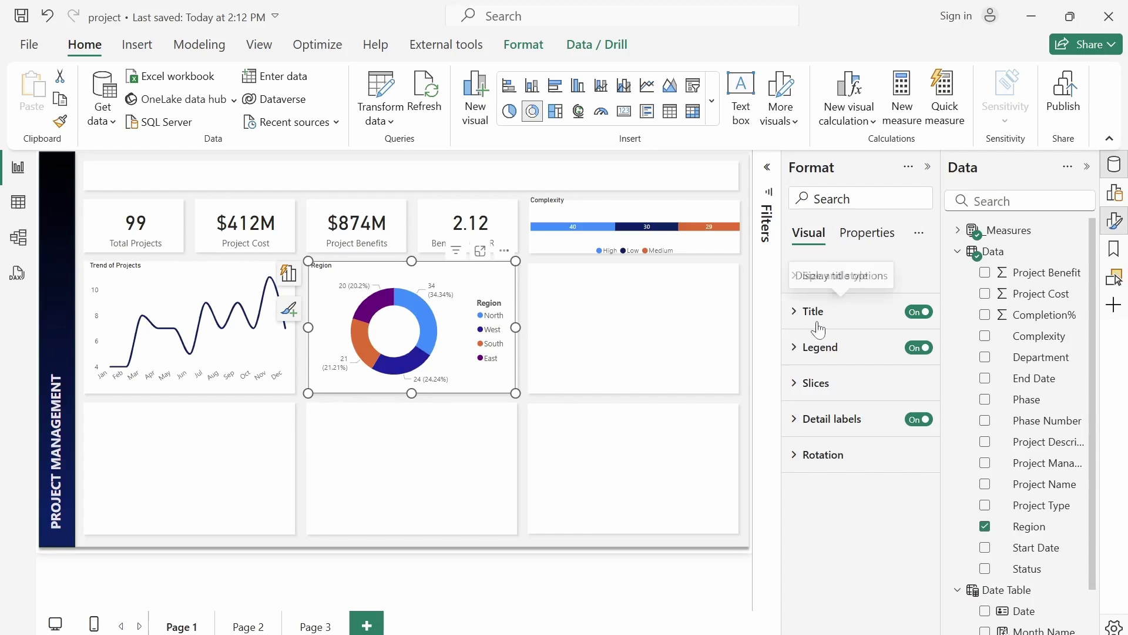
click(797, 347)
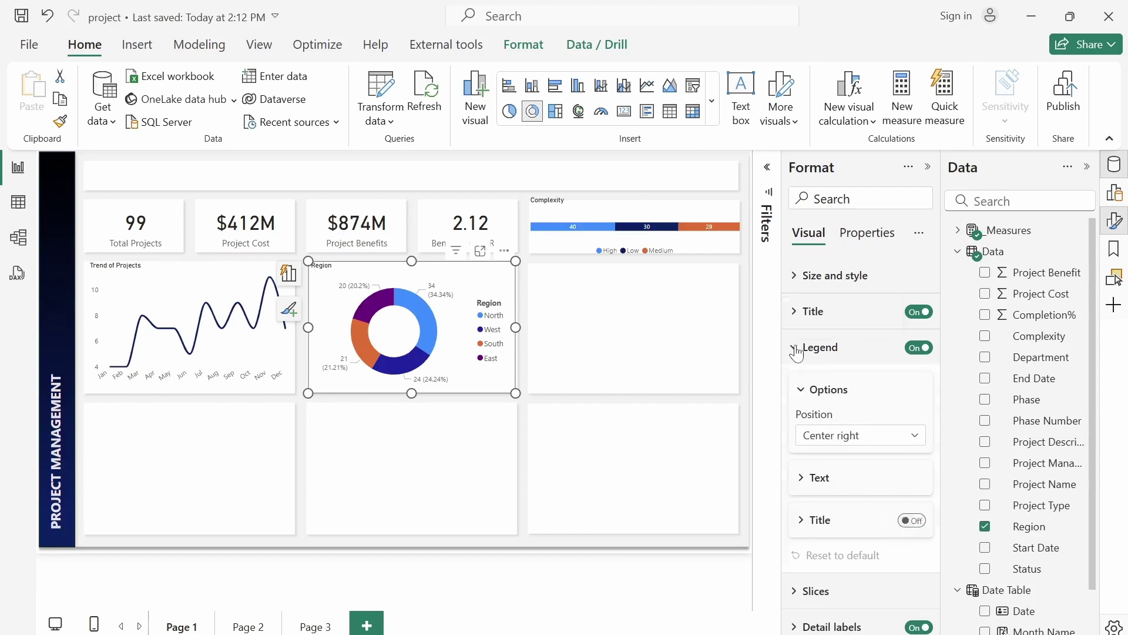
click(911, 521)
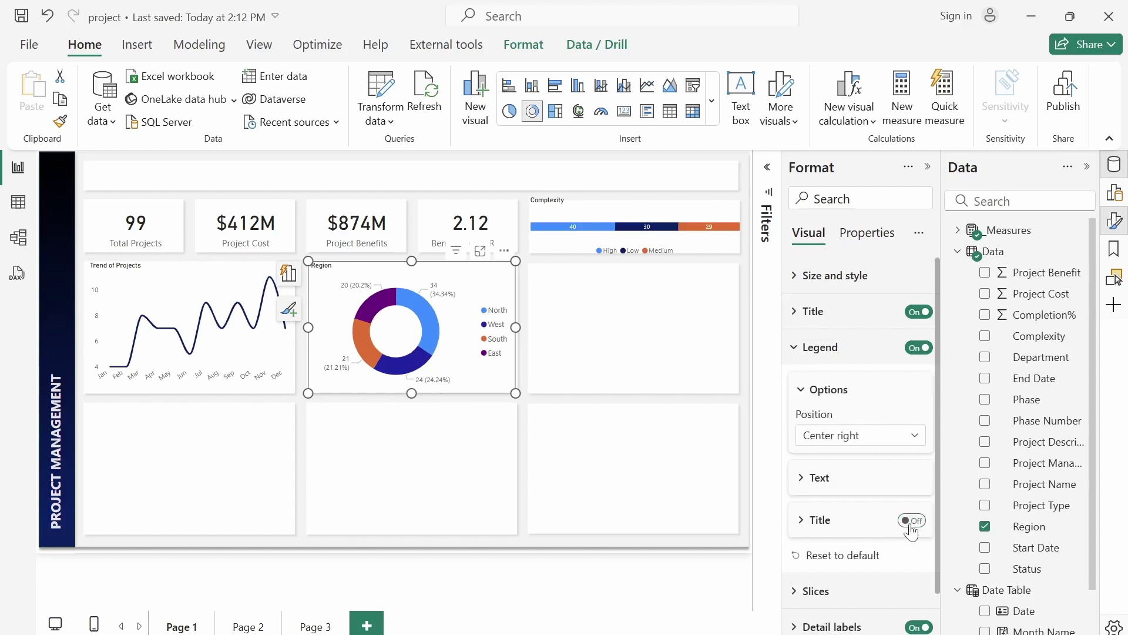
click(883, 438)
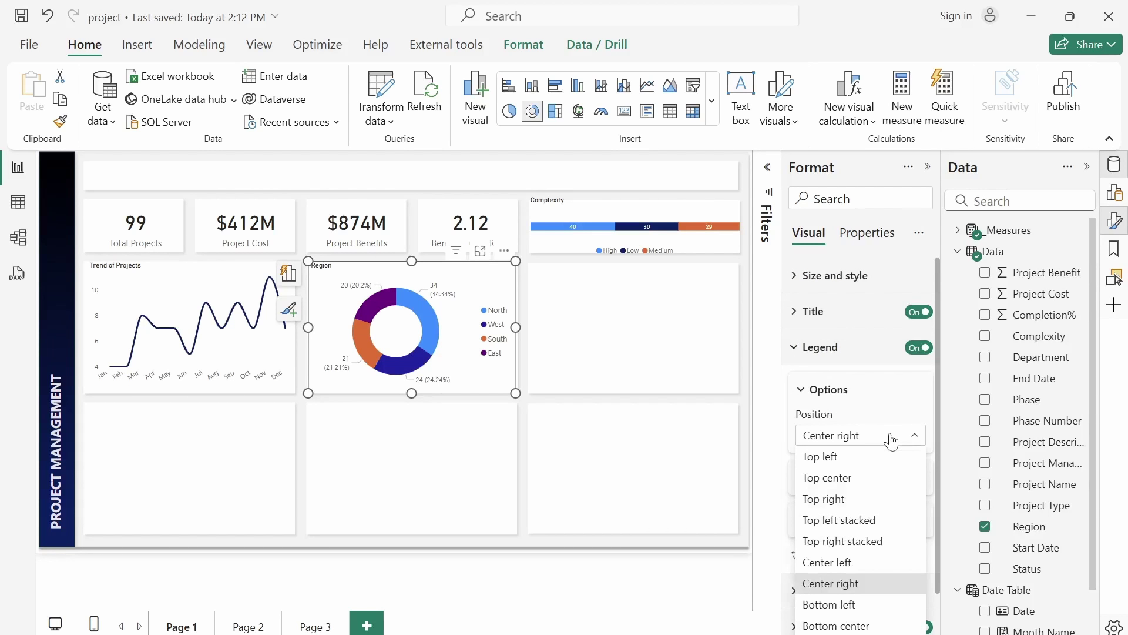
click(862, 626)
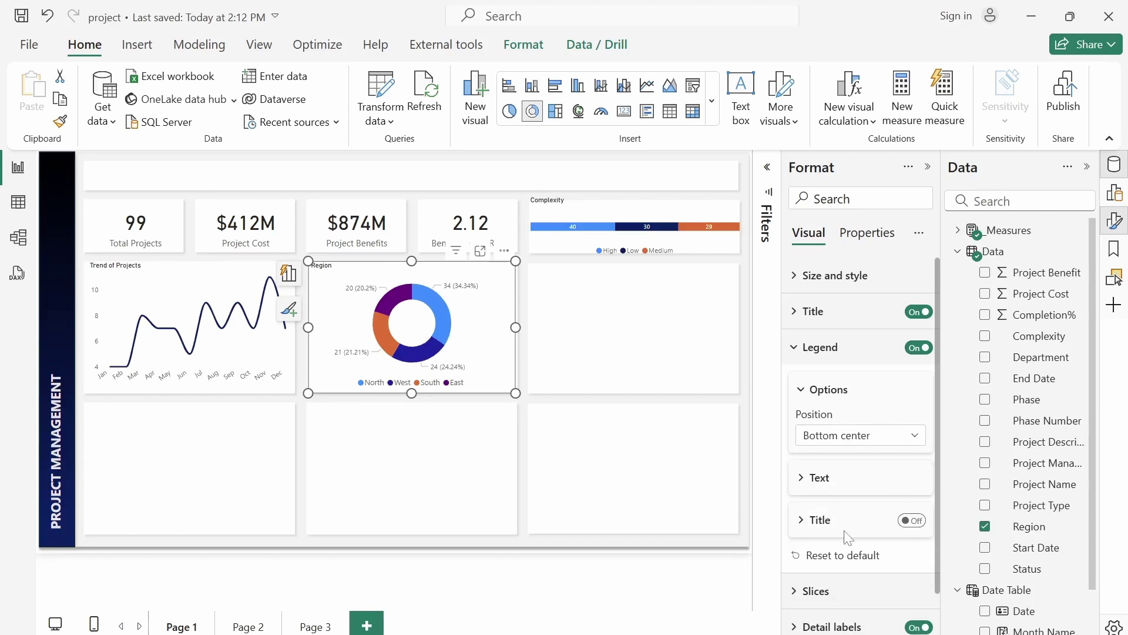
click(793, 348)
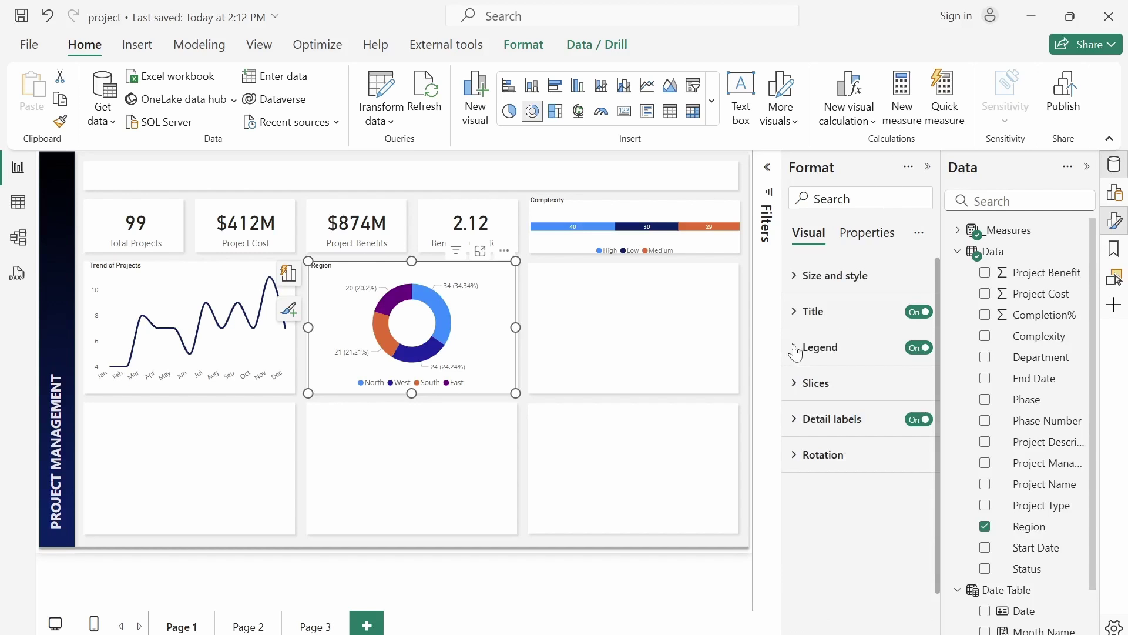
Step: Recolor the donut chart's West slice dark navy and set the slices' inner radius to 76%
click(793, 388)
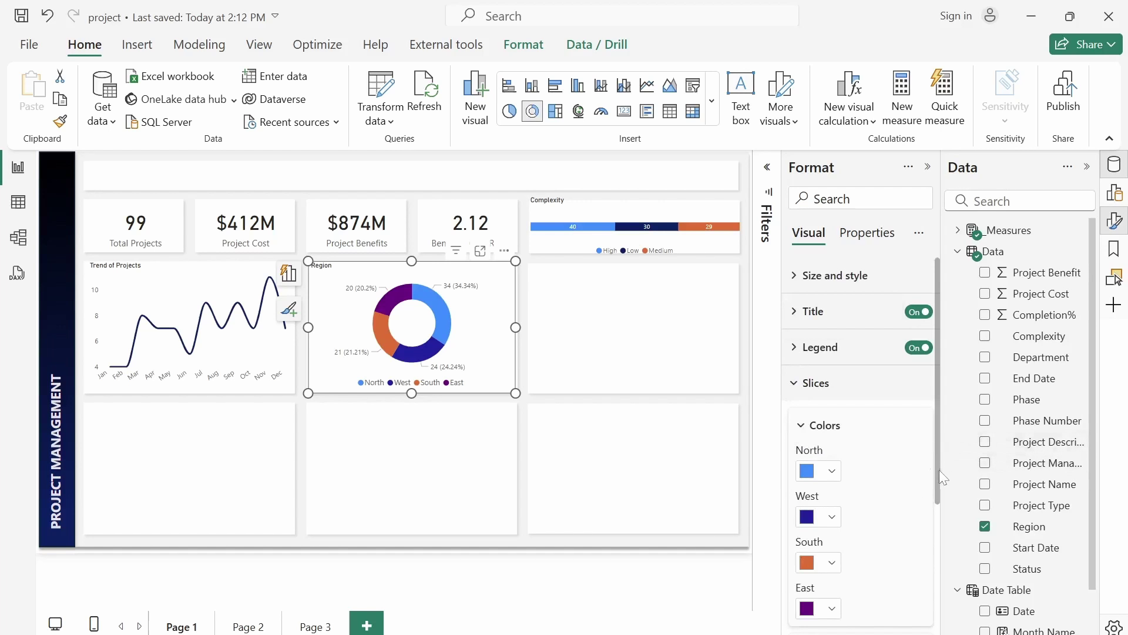
scroll(939, 470, down, 4)
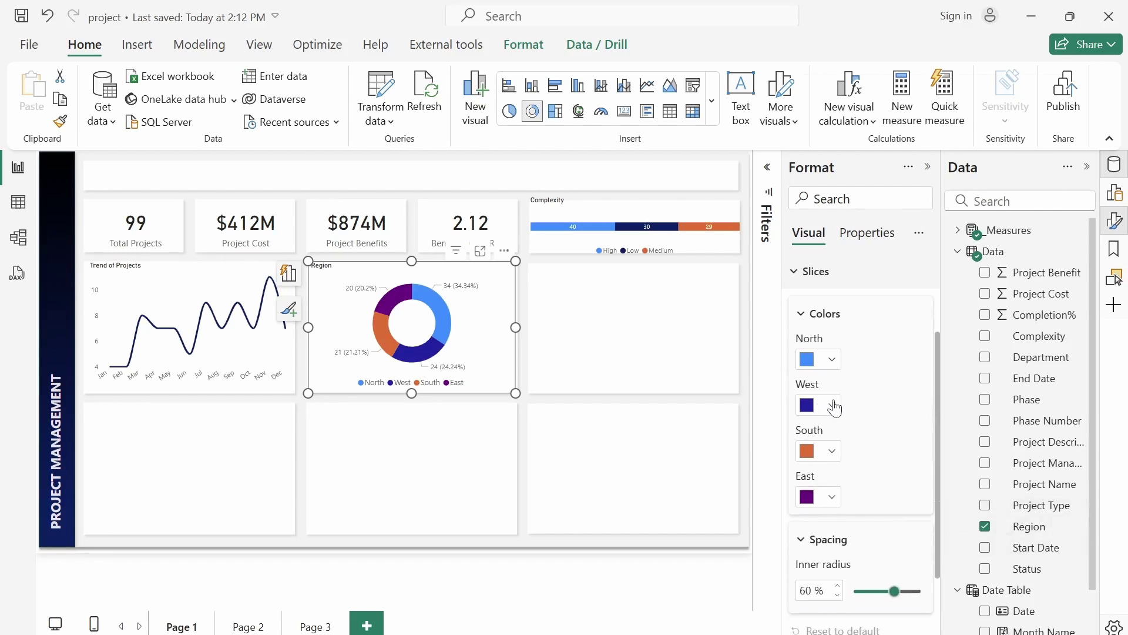
click(833, 405)
click(817, 332)
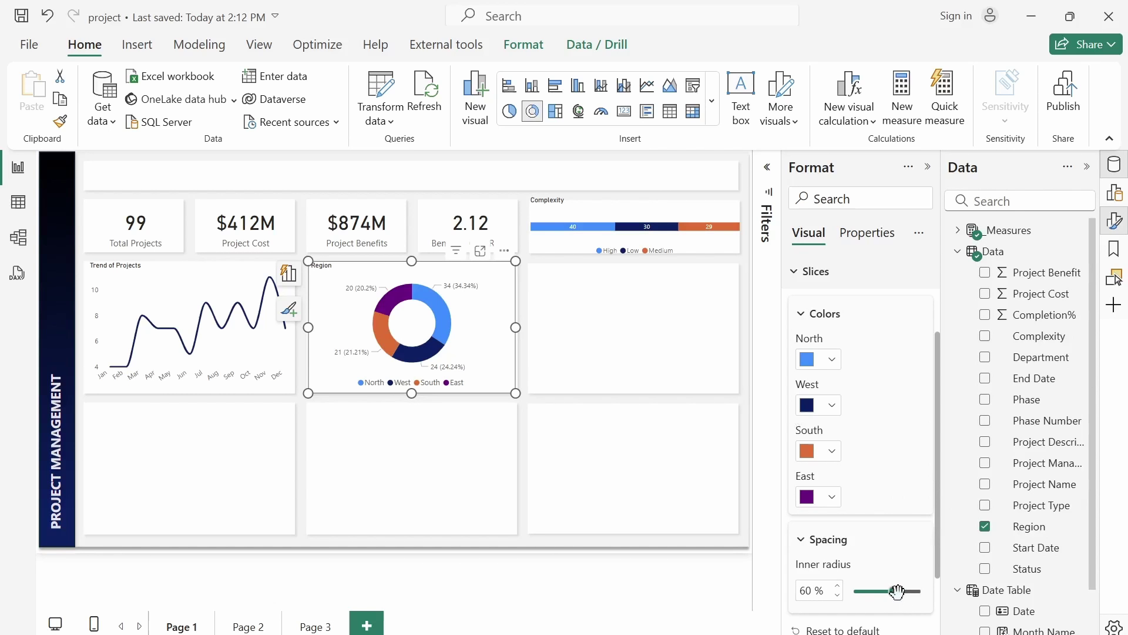
drag(898, 591, 905, 590)
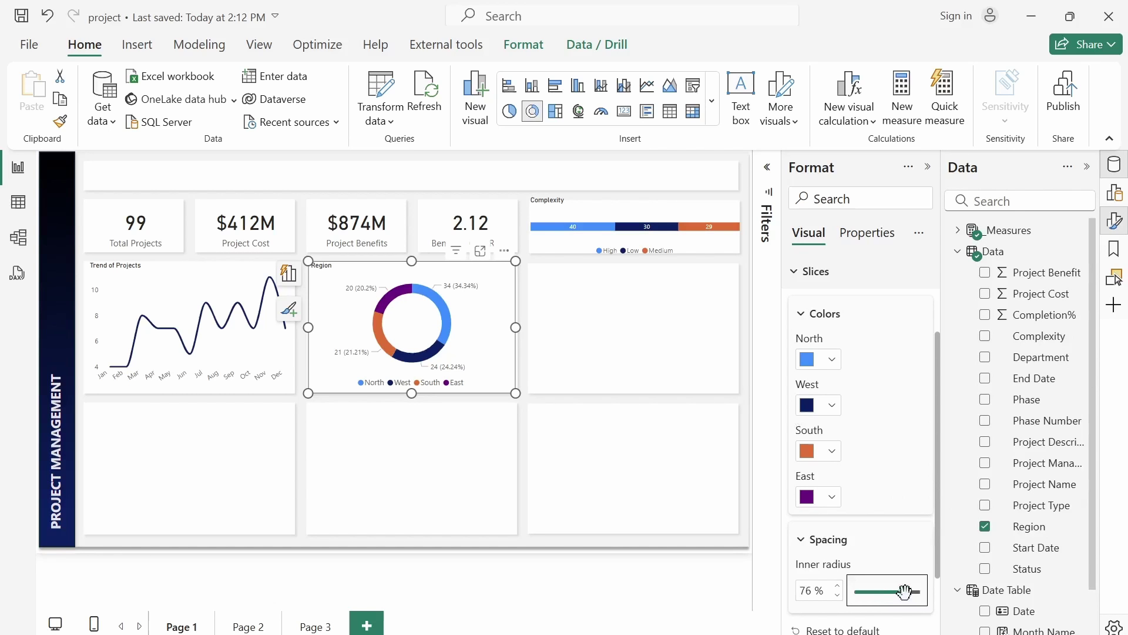
click(791, 272)
Step: Set the label contents of the Region donut chart's detail labels to Percent of total
click(793, 427)
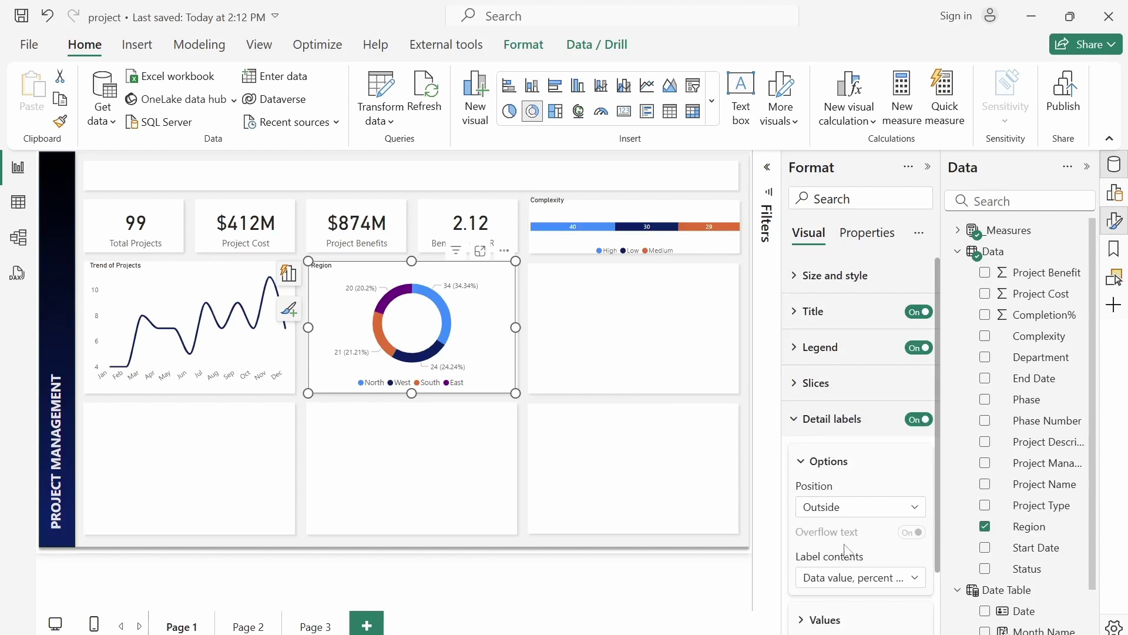
click(865, 584)
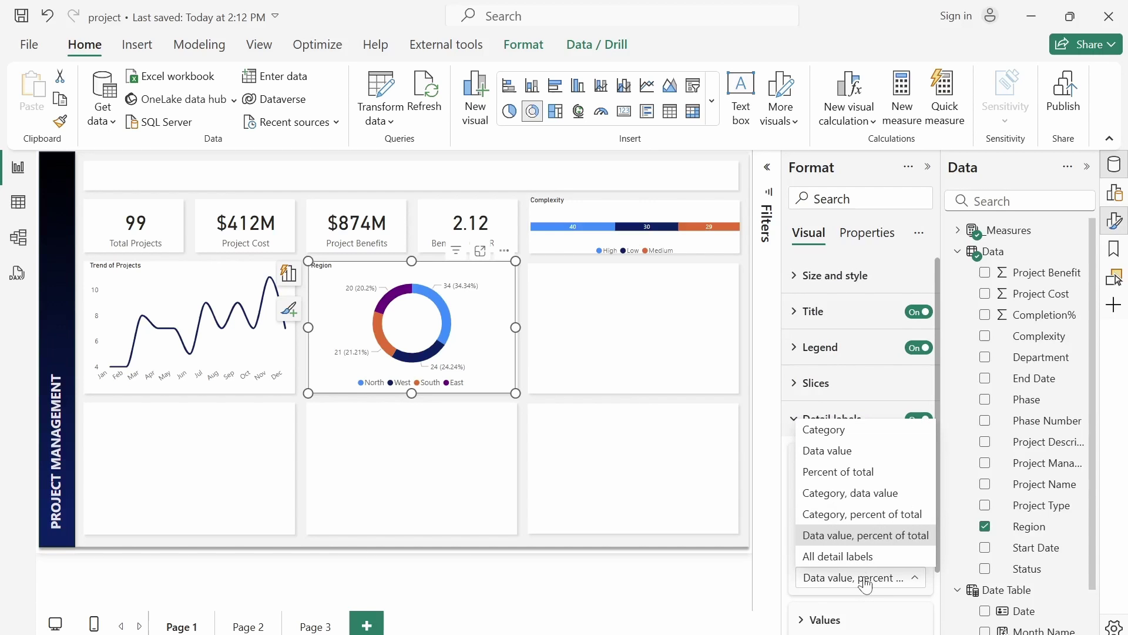
click(853, 474)
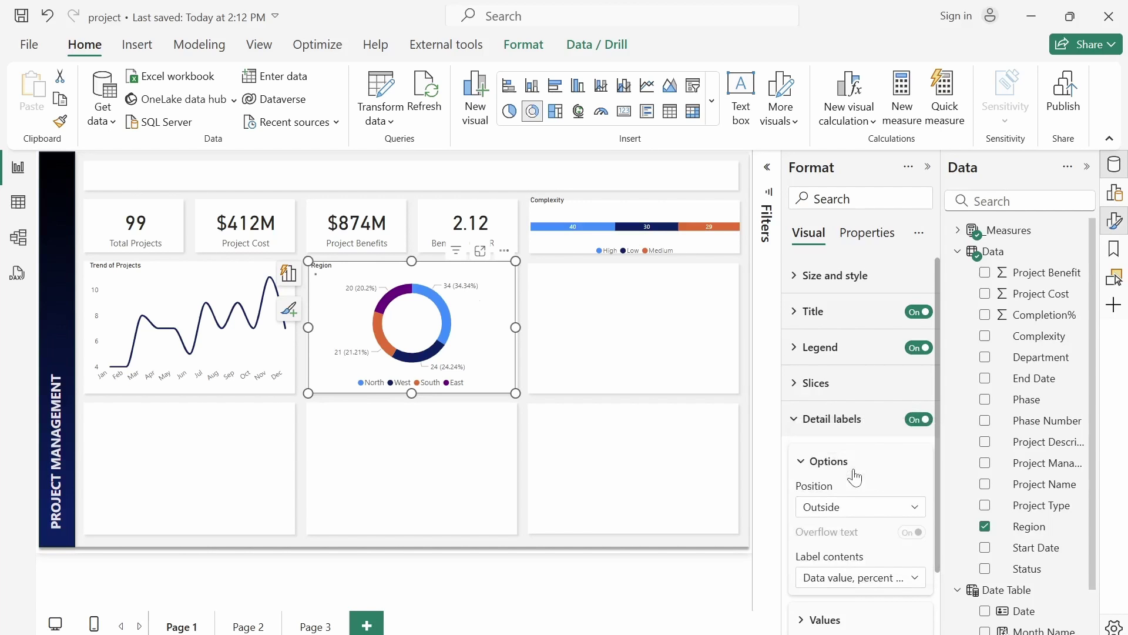
click(431, 466)
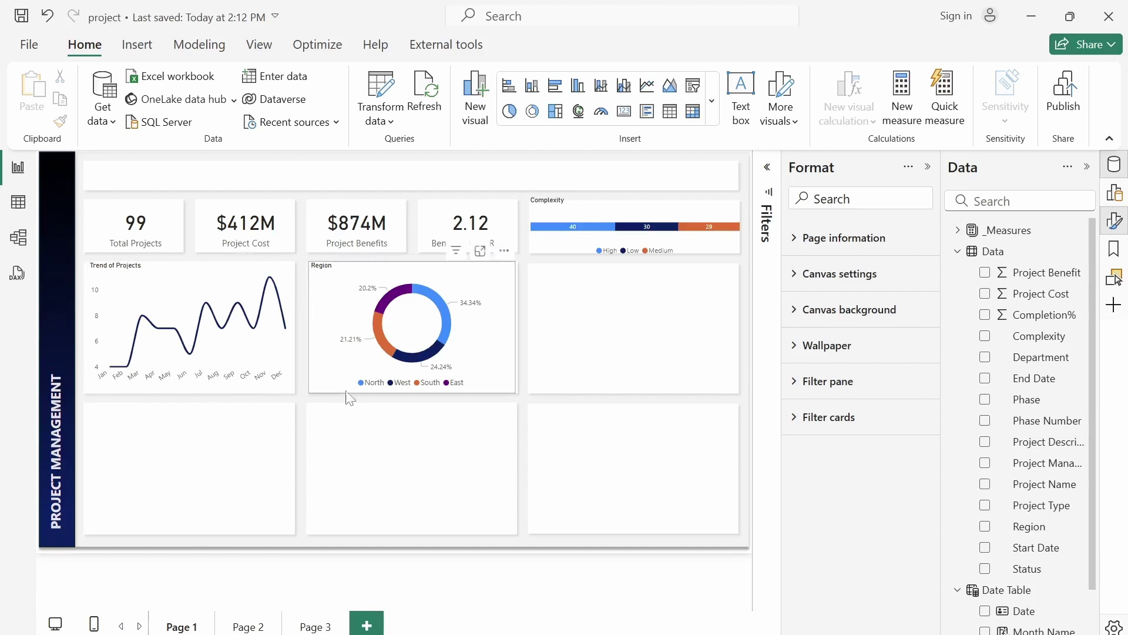
Step: Insert a stacked bar chart in the empty tile below Trend of Projects and plot the Benefits- Cost Ratio measure by Project Name
click(509, 85)
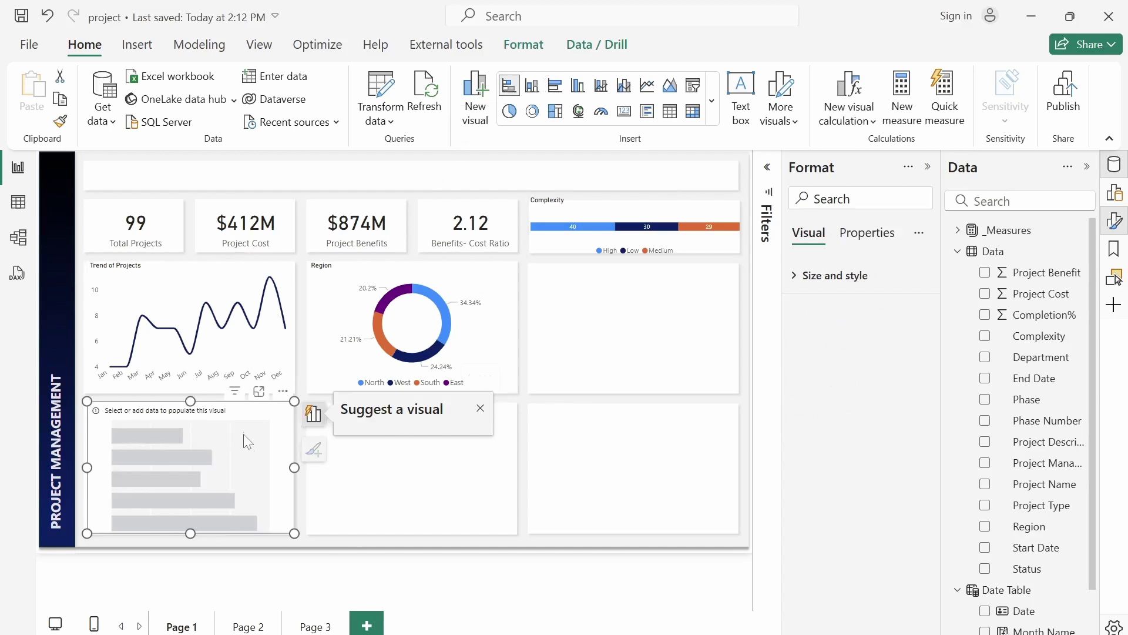
mouse_move(263, 476)
mouse_down()
mouse_move(232, 488)
mouse_move(262, 479)
mouse_up()
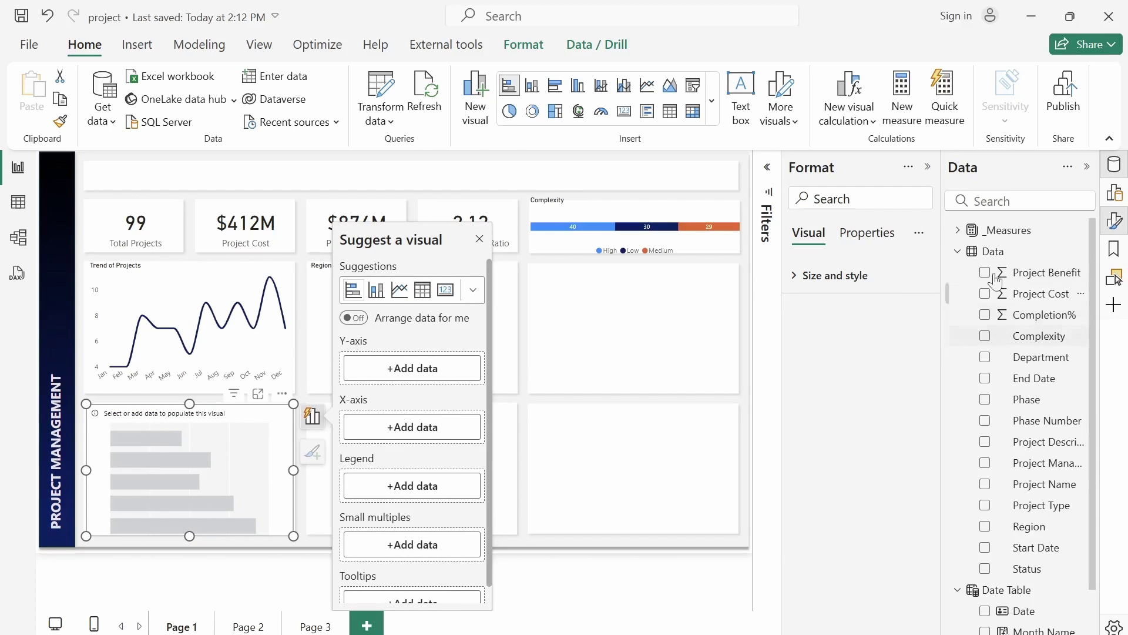
click(957, 251)
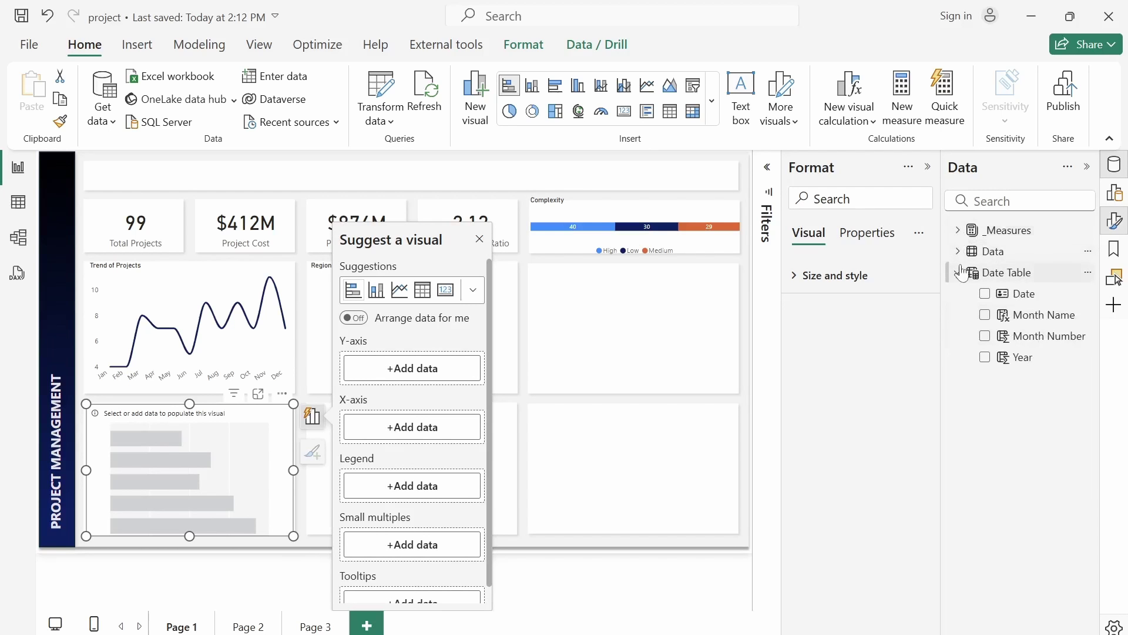
click(958, 230)
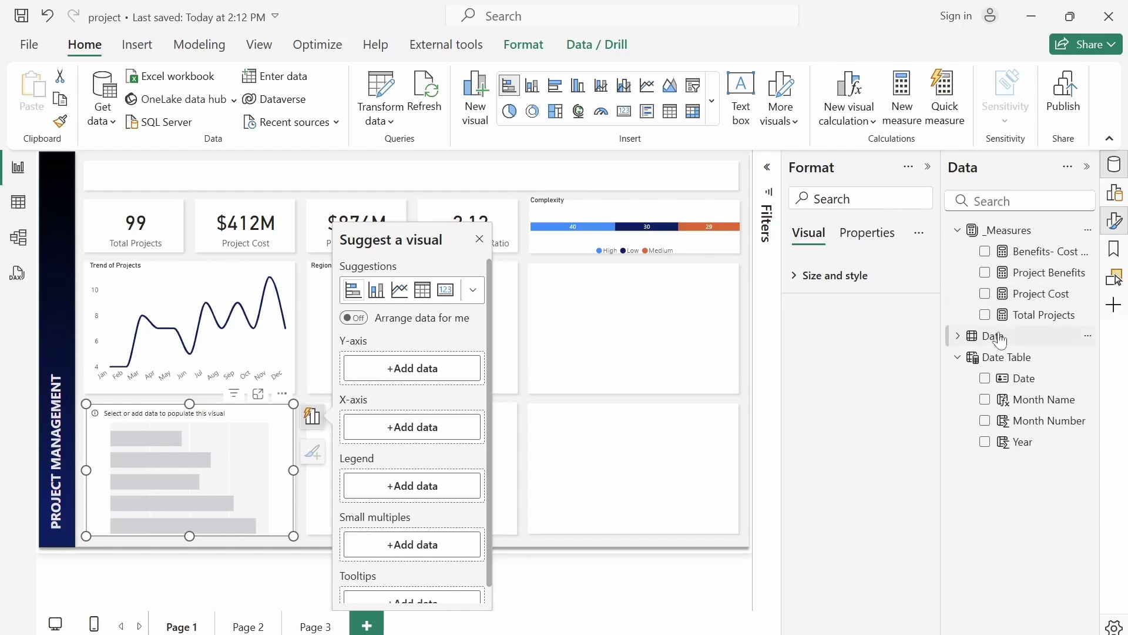
click(985, 251)
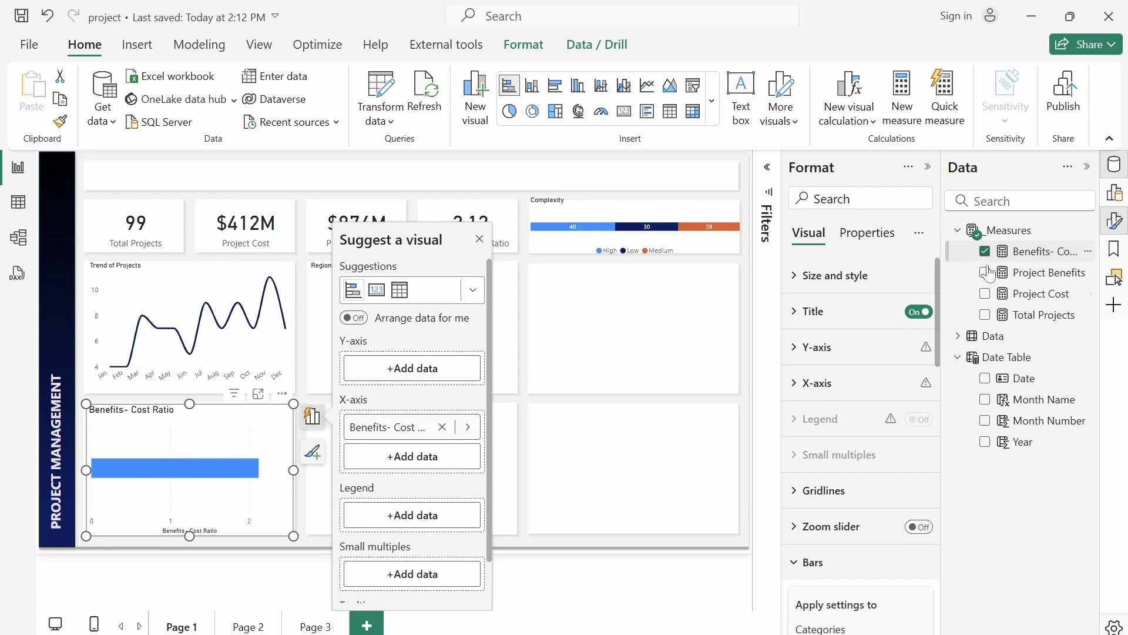
click(958, 338)
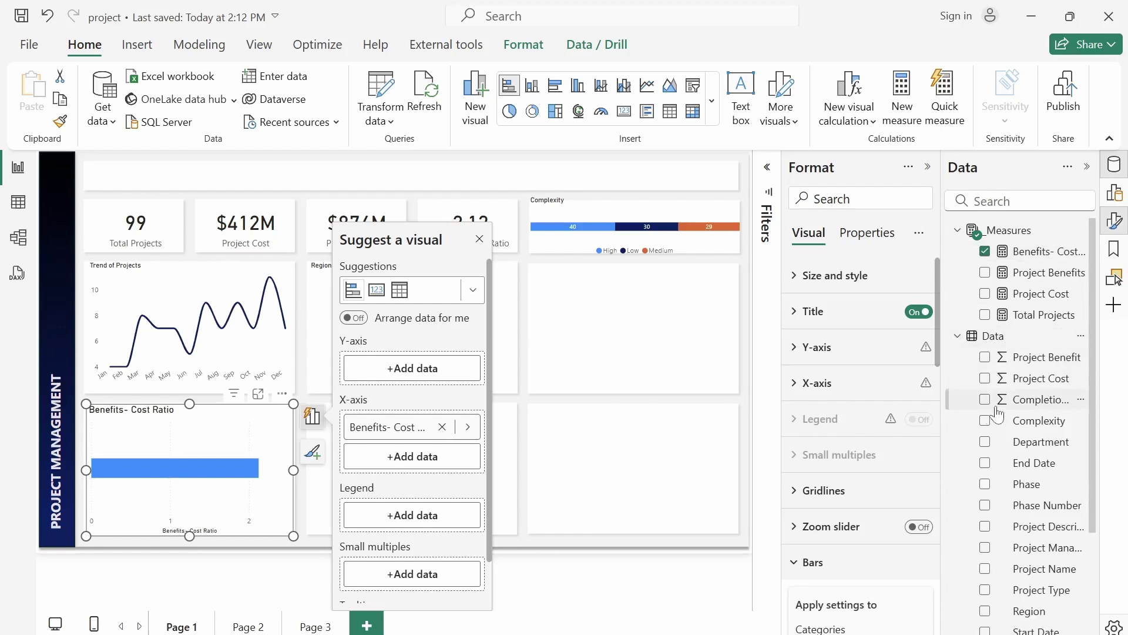
click(985, 569)
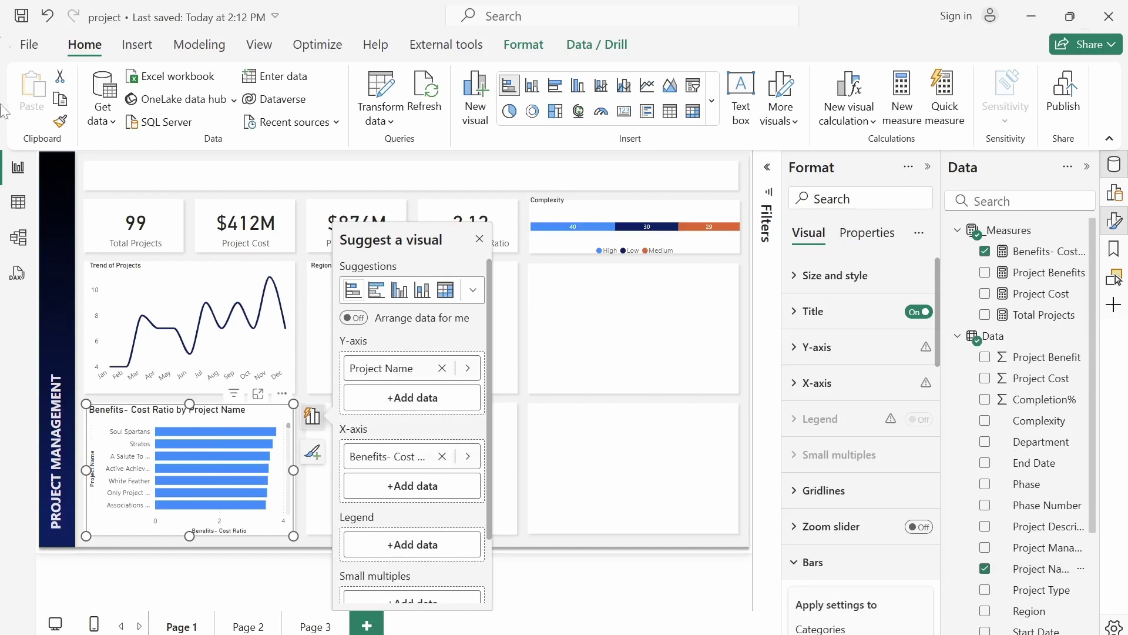
click(480, 239)
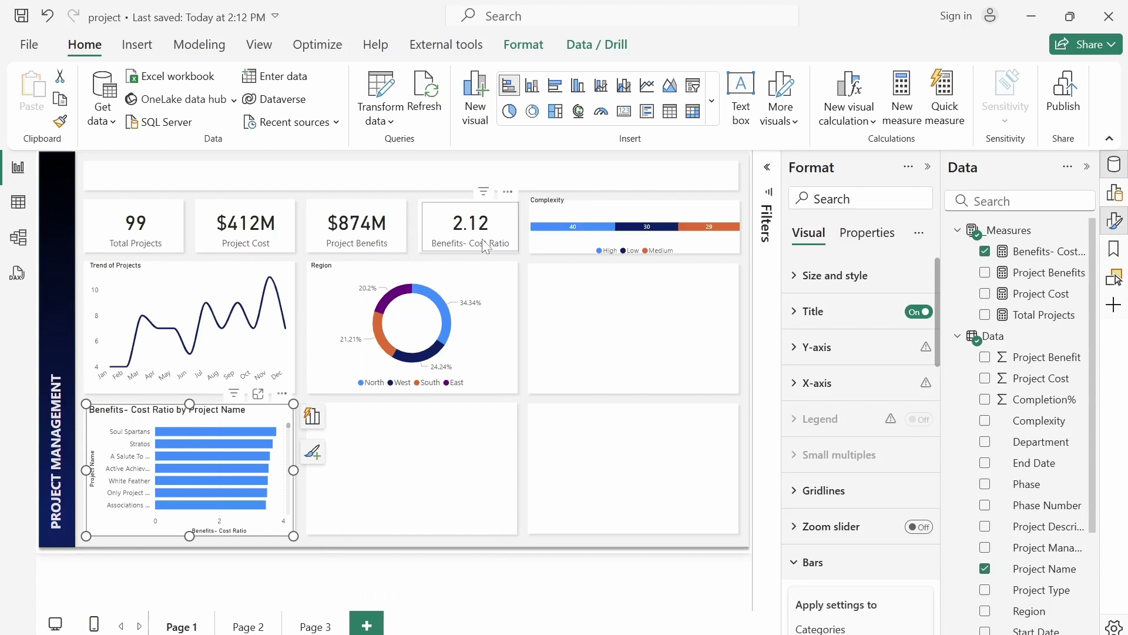
Step: Set the title font size of the Benefits- Cost Ratio by Project Name bar chart to 10
click(794, 276)
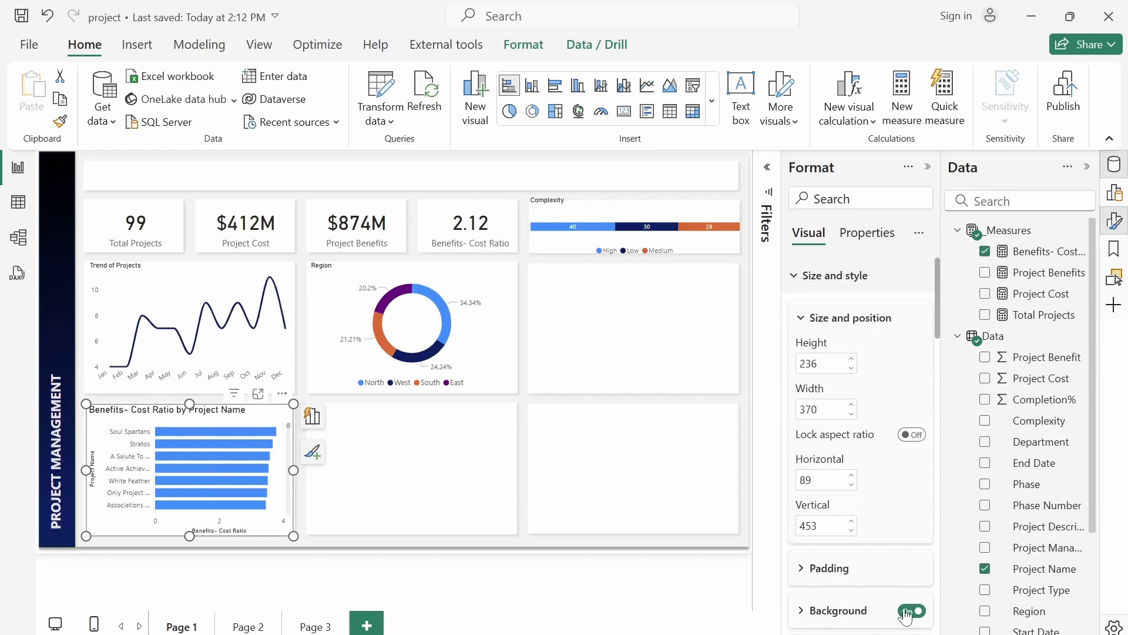
click(794, 275)
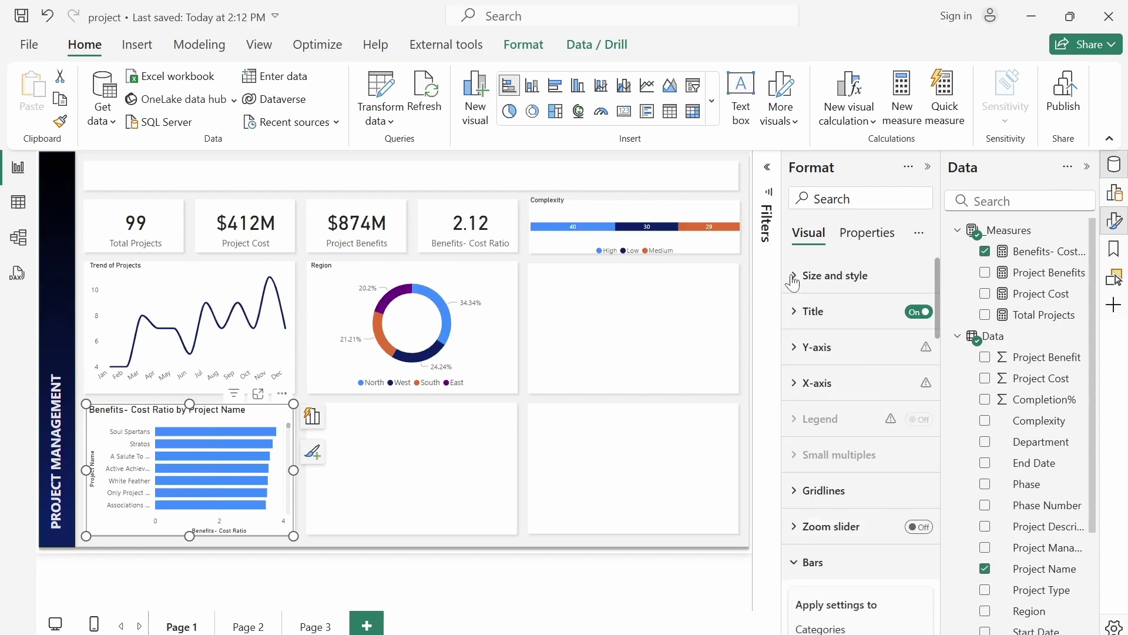
click(797, 318)
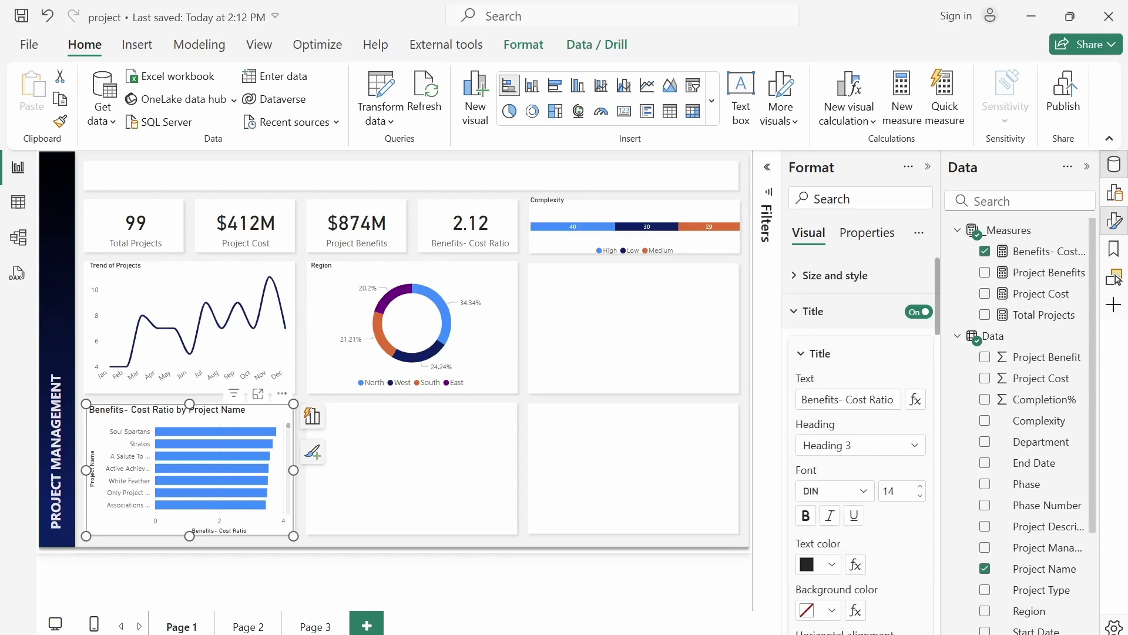
text(10)
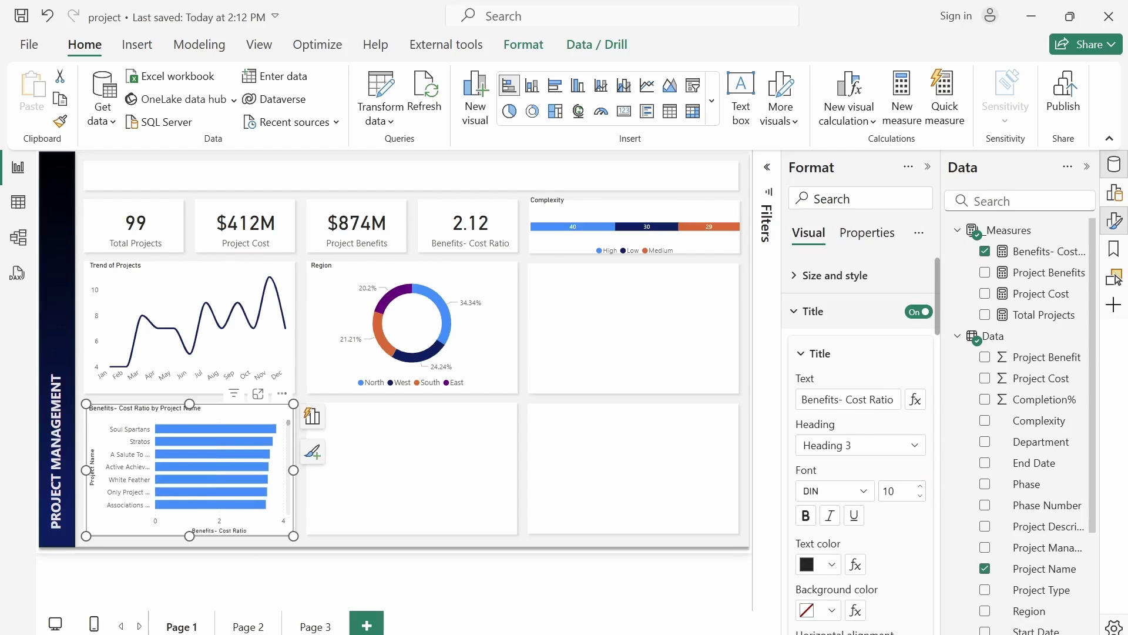
click(802, 313)
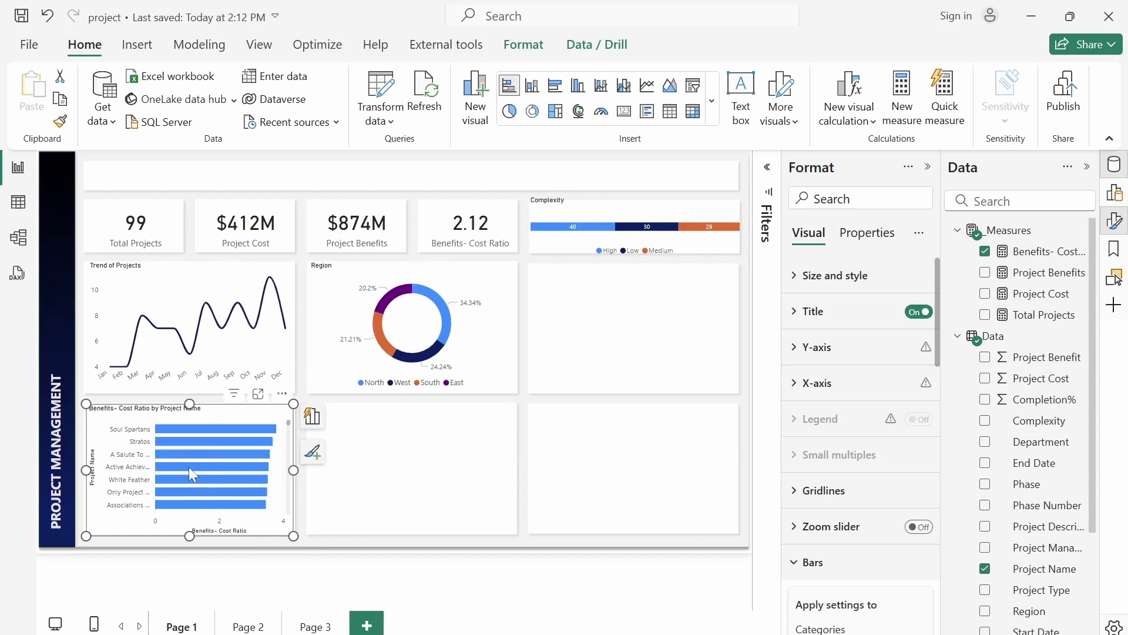
Step: Hide the Y-axis title, the X-axis values and the X-axis title of the Benefits- Cost Ratio by Project Name bar chart
click(798, 350)
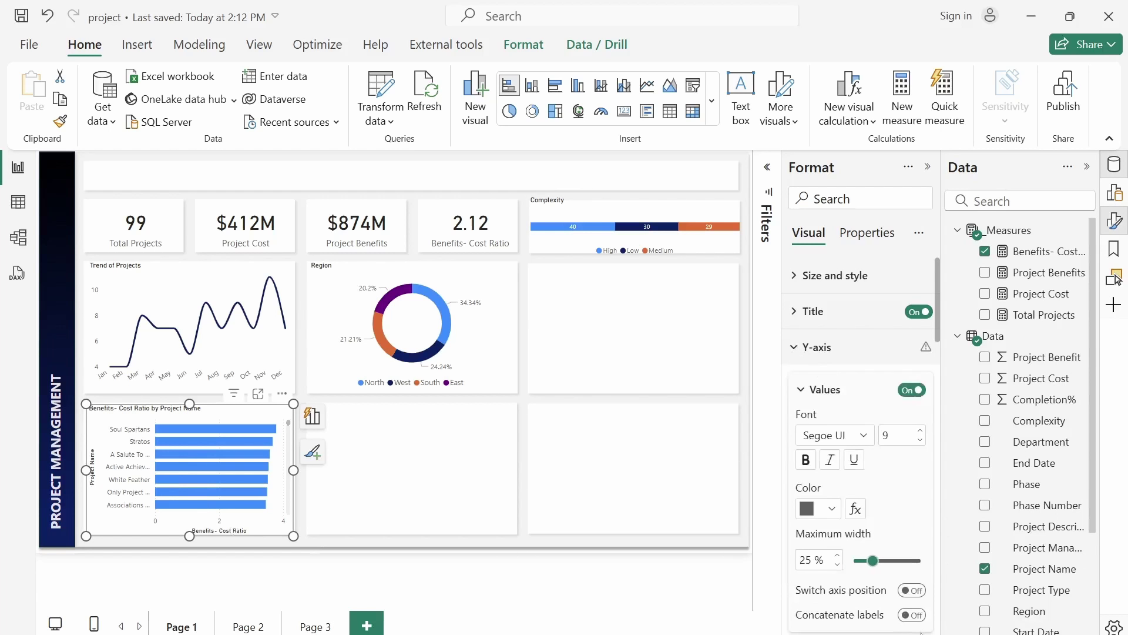
drag(941, 335, 938, 421)
click(912, 364)
click(799, 360)
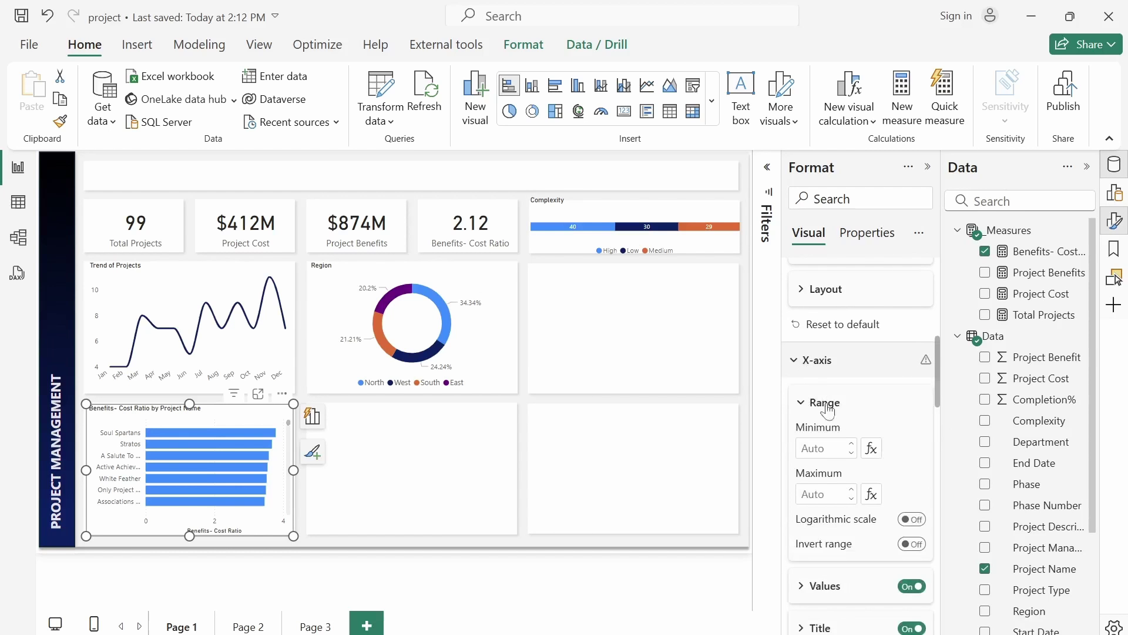
drag(938, 396, 930, 443)
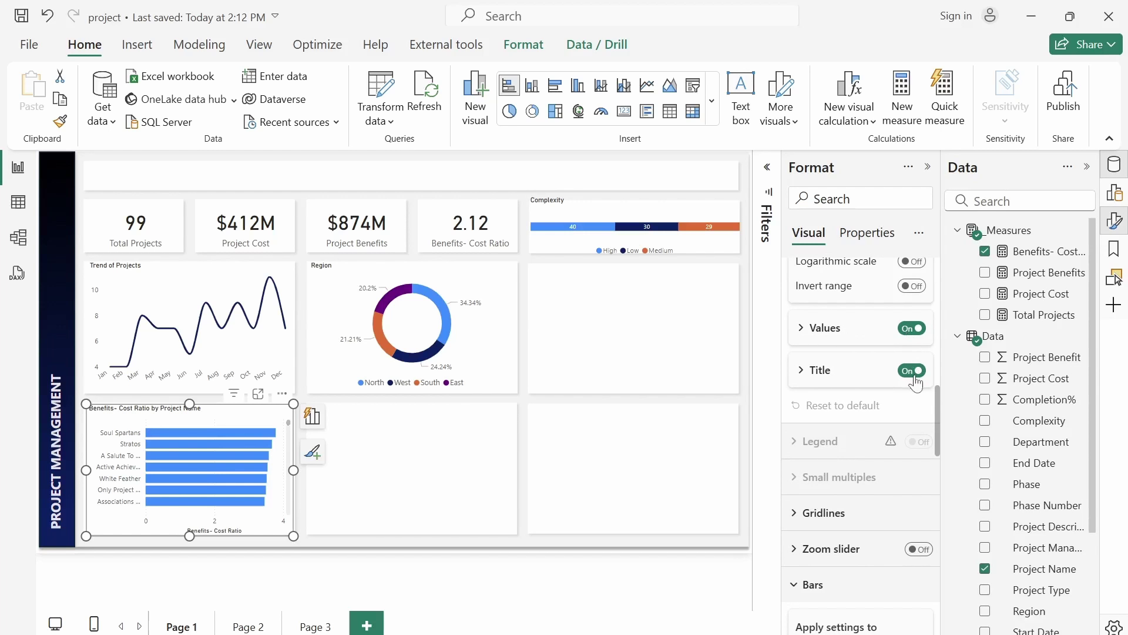
click(904, 329)
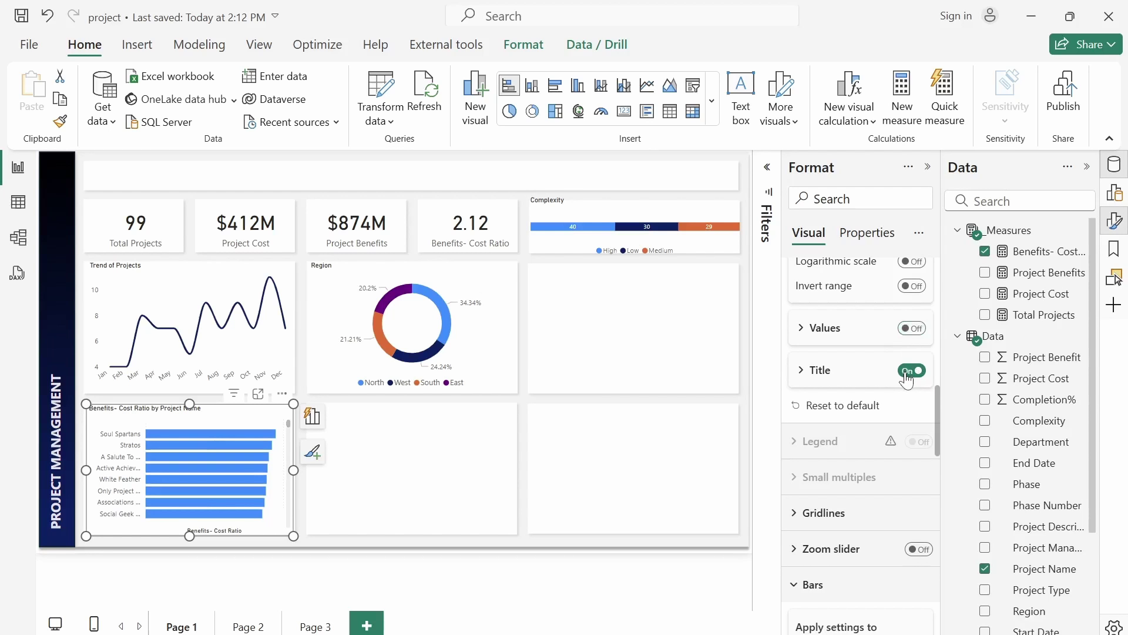
click(908, 372)
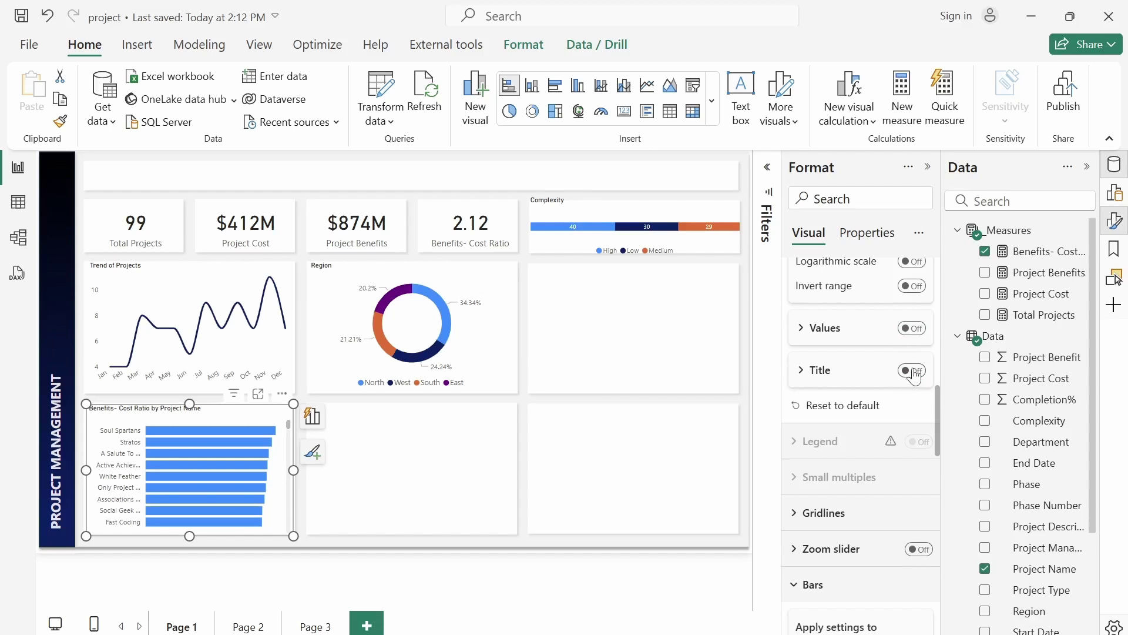
Step: Recolor the Benefits- Cost Ratio chart's bars dark navy and set the space between categories to 29%
drag(938, 433, 937, 502)
click(831, 392)
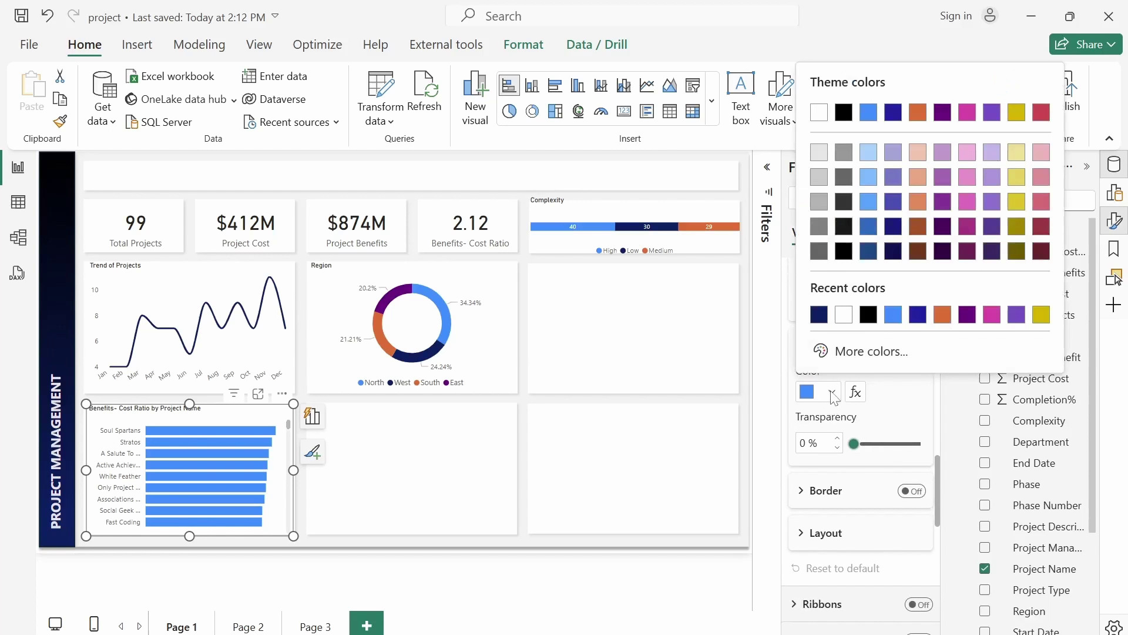
click(818, 316)
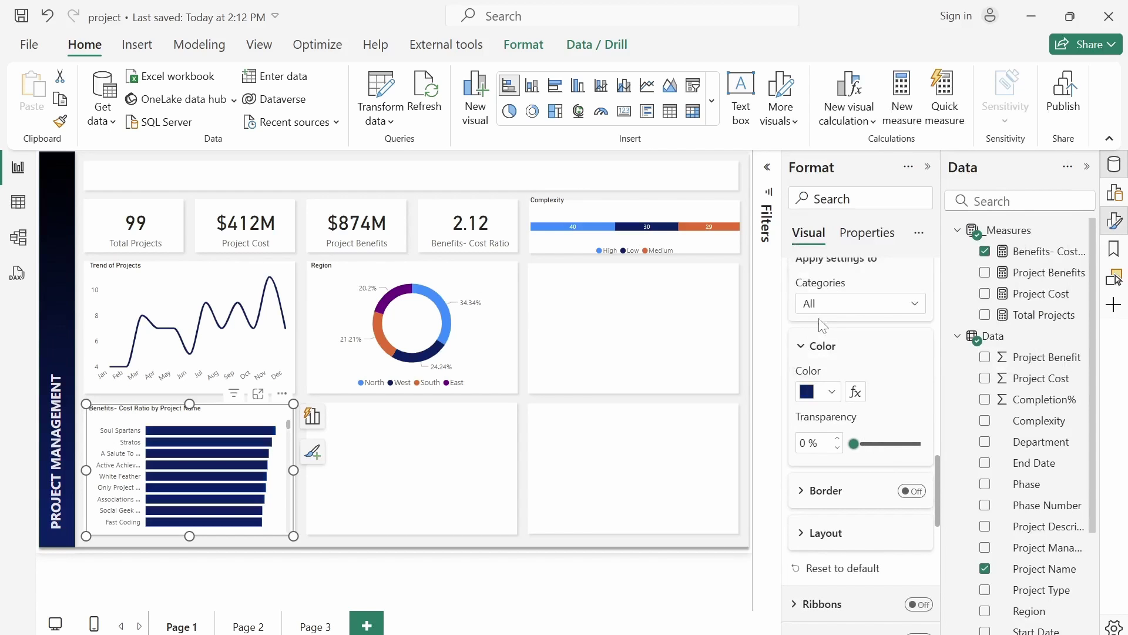
click(826, 536)
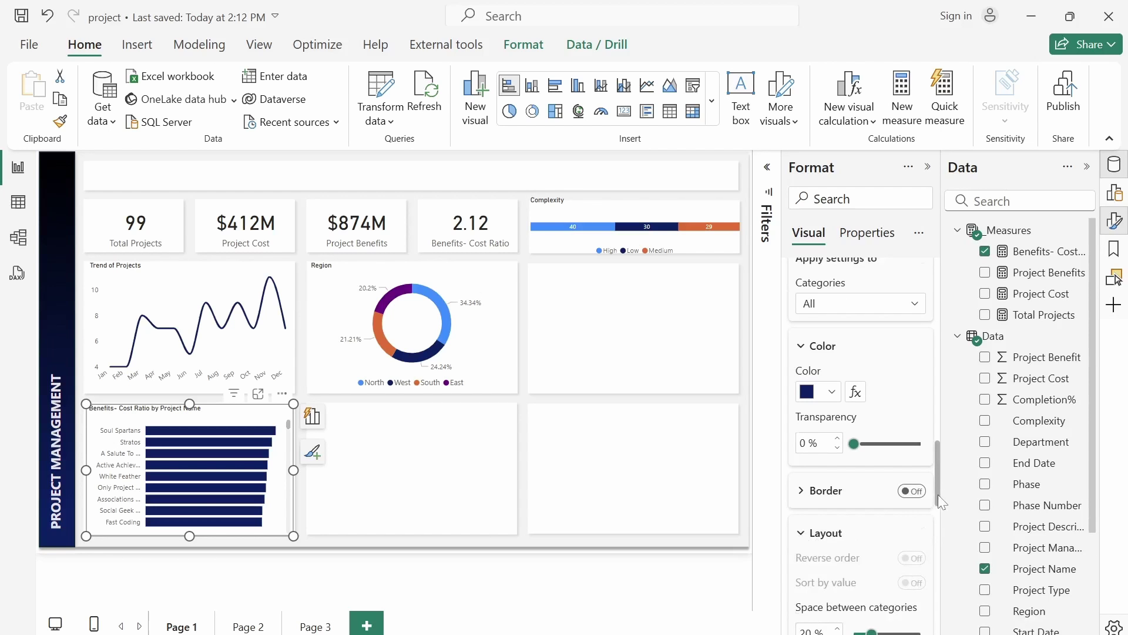
drag(937, 495, 939, 529)
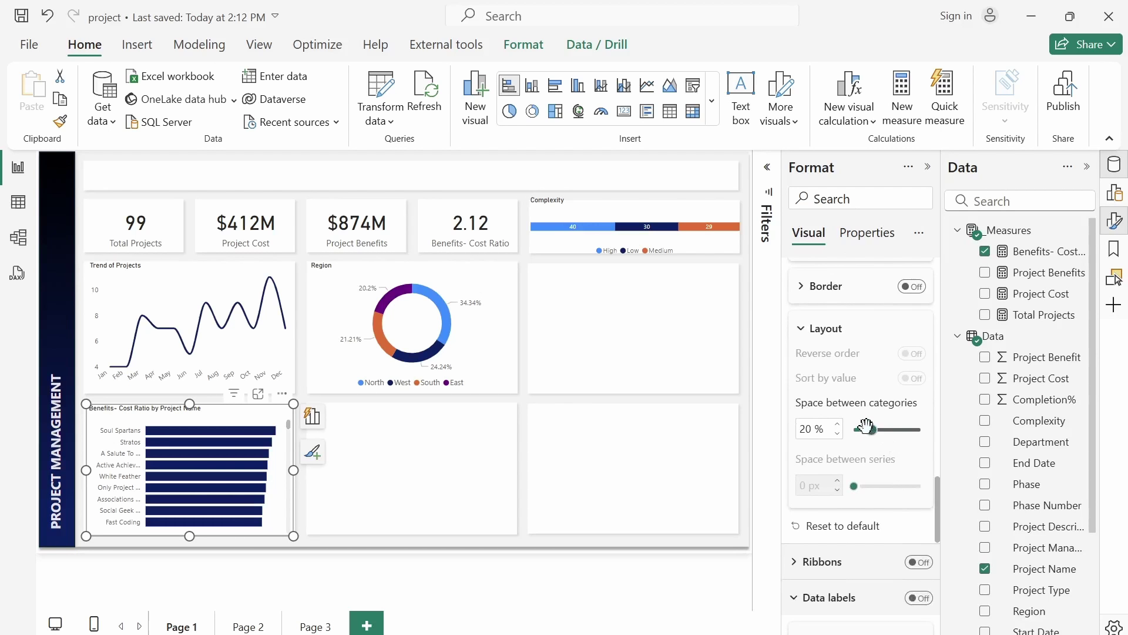
drag(868, 429, 880, 430)
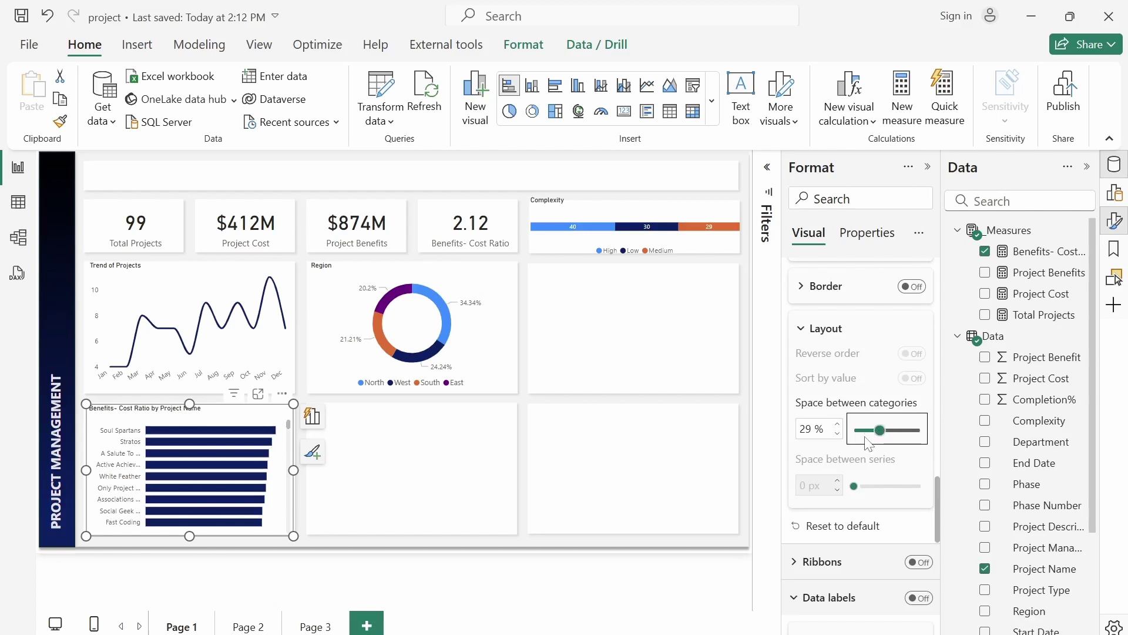
Step: Set the maximum width of the Benefits- Cost Ratio chart's Y-axis values to 33%
scroll(905, 443, down, 1)
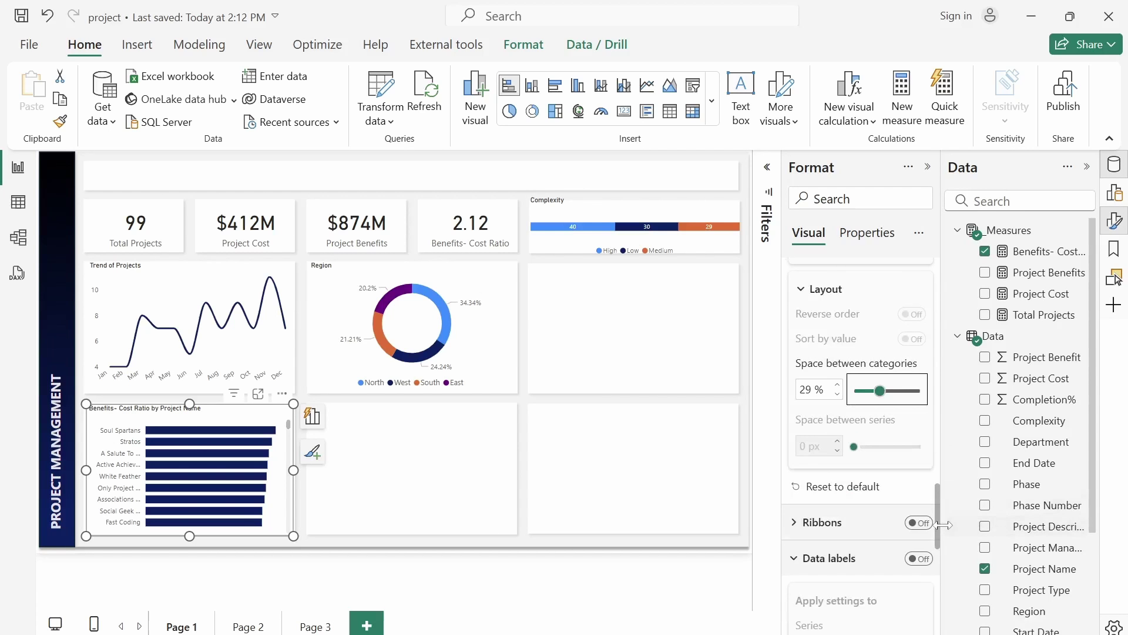
drag(939, 524, 936, 354)
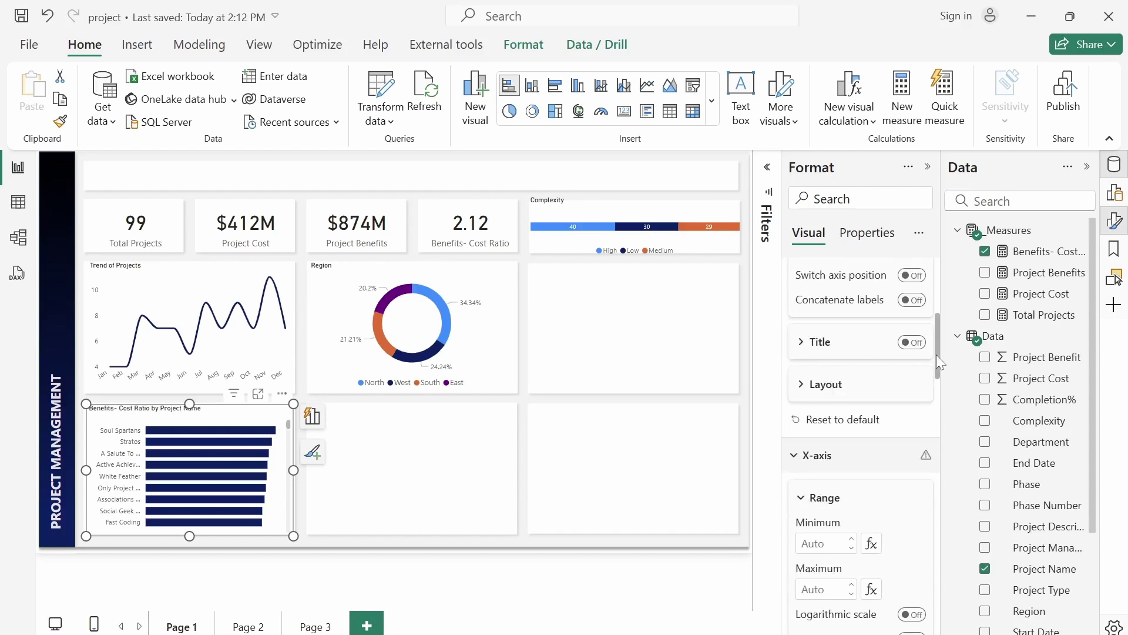
drag(937, 355, 939, 316)
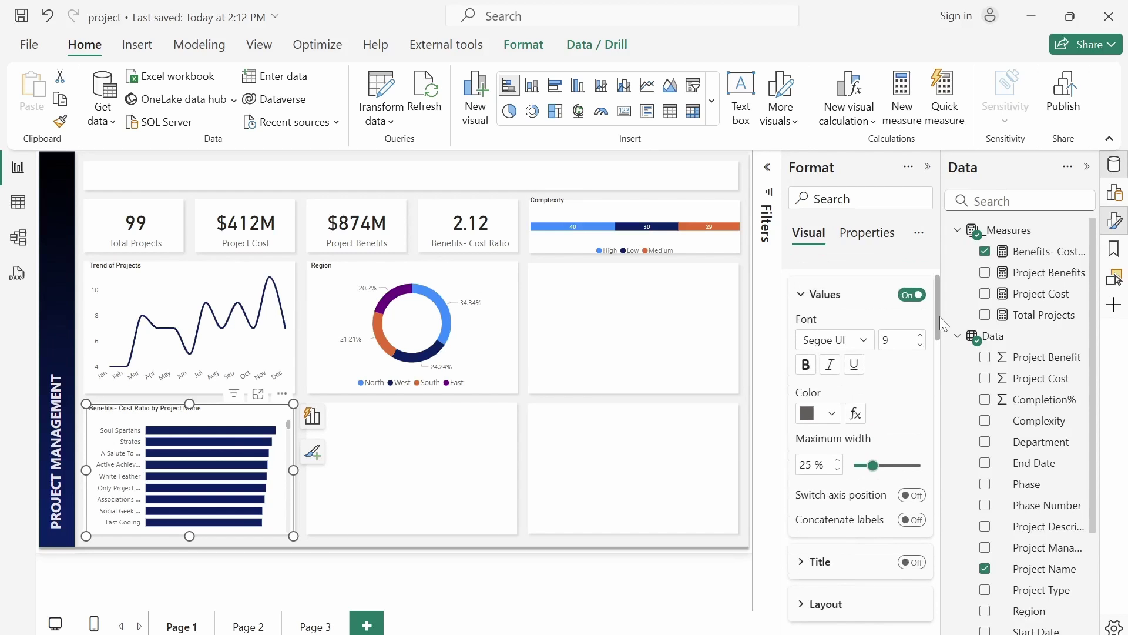
drag(872, 465, 889, 462)
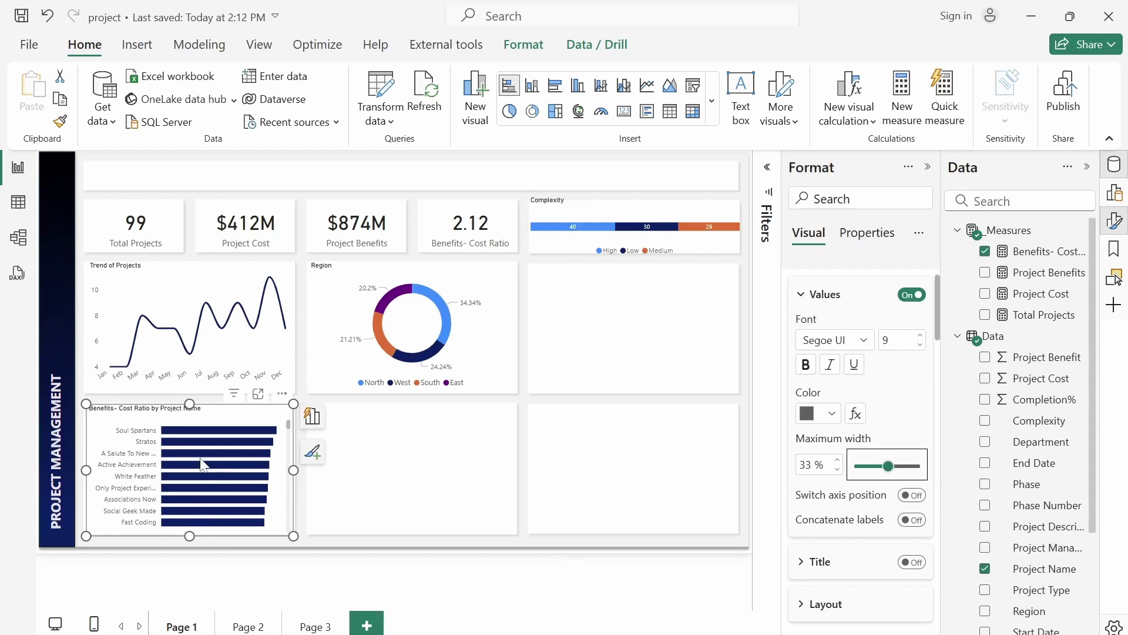
Step: Turn on data labels for the bars of the Benefits- Cost Ratio by Project Name chart
scroll(938, 329, down, 10)
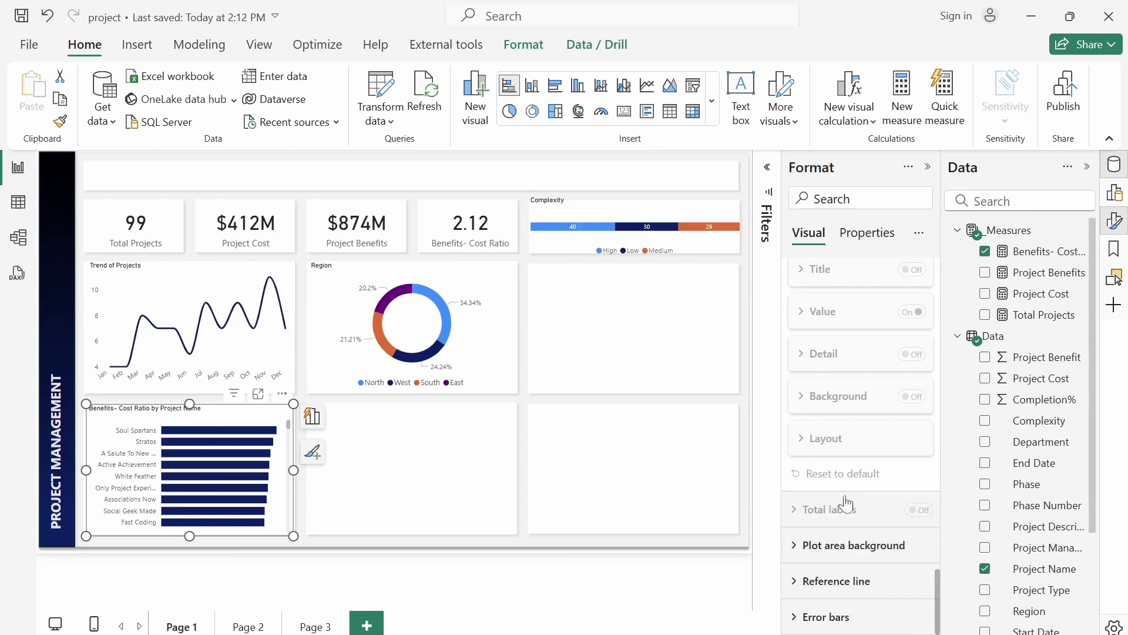
drag(935, 602, 939, 533)
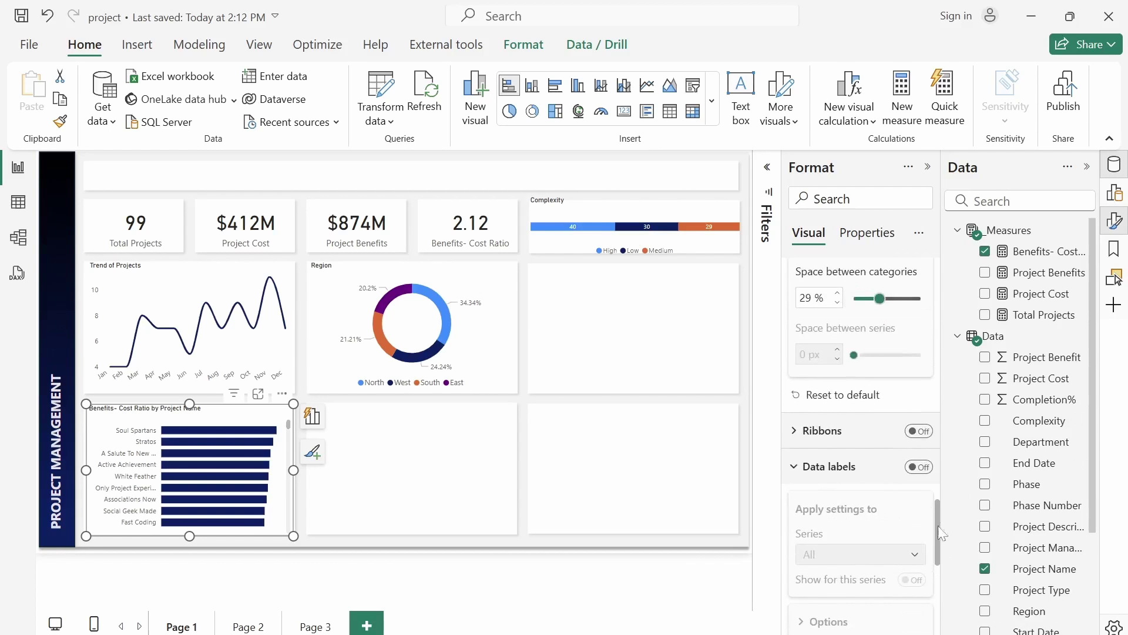
click(920, 470)
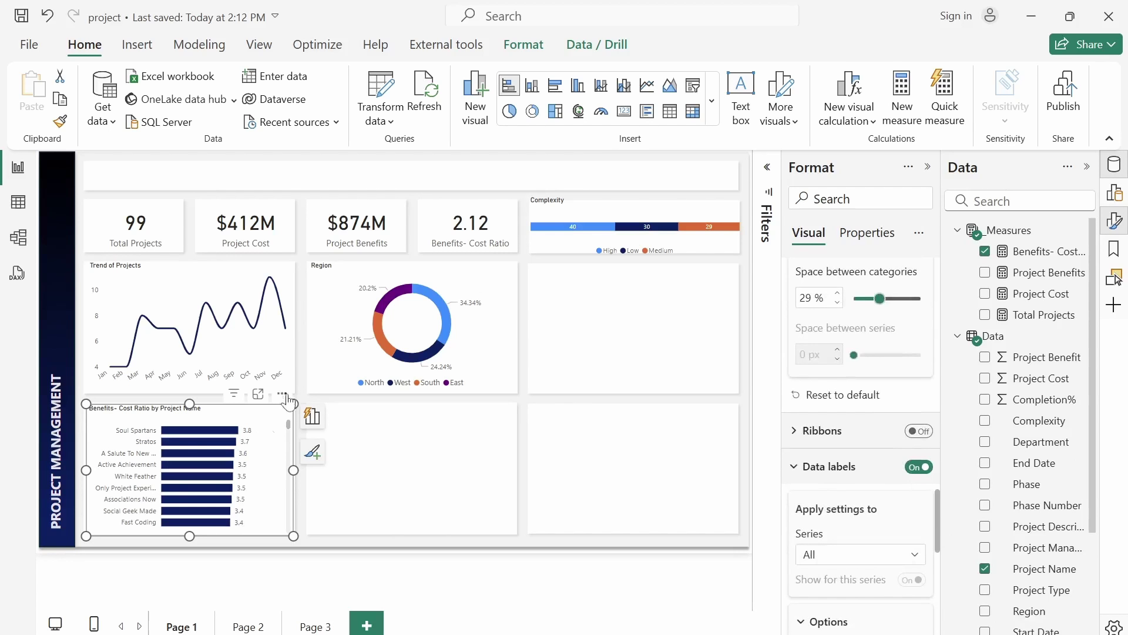
click(411, 497)
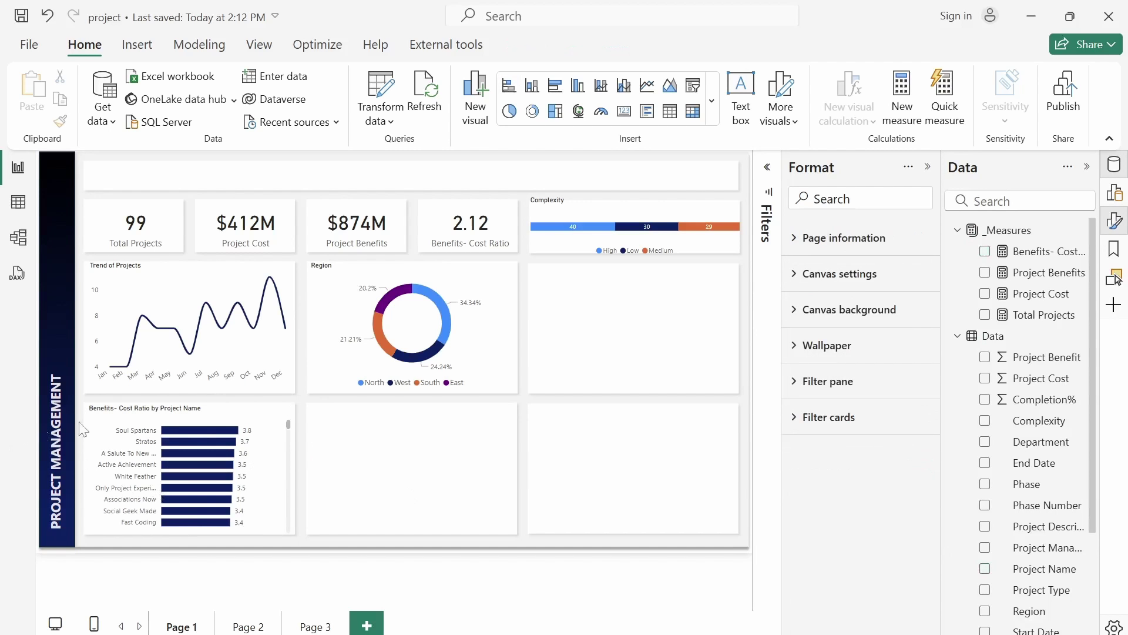
Step: Shorten the project bar chart's title text to "Benefits- Cost Ratio"
click(272, 418)
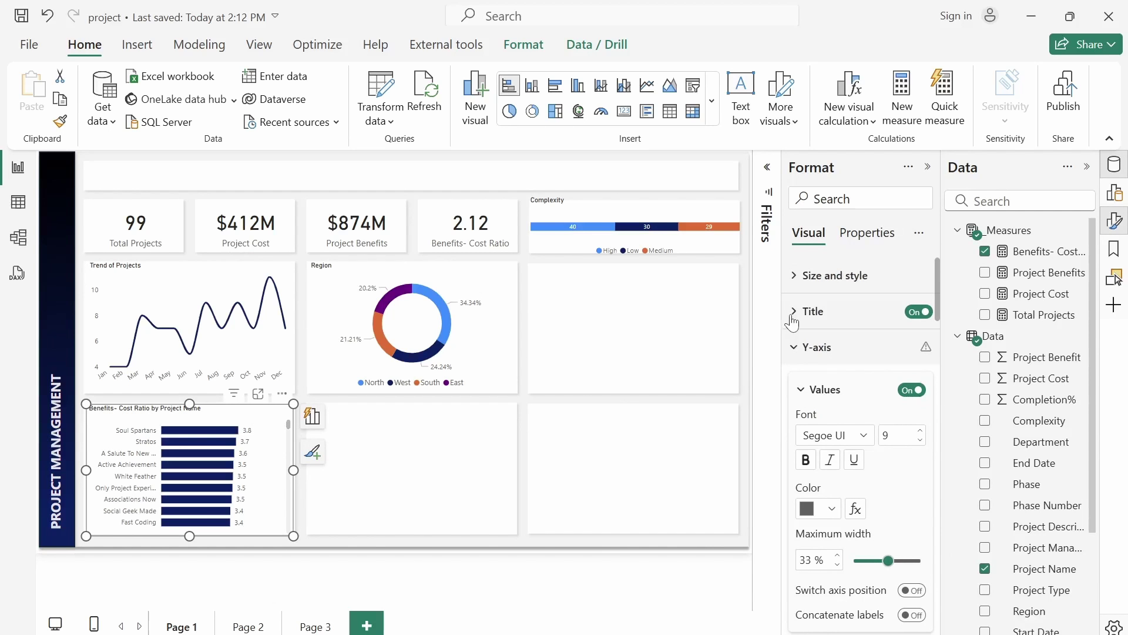
click(794, 312)
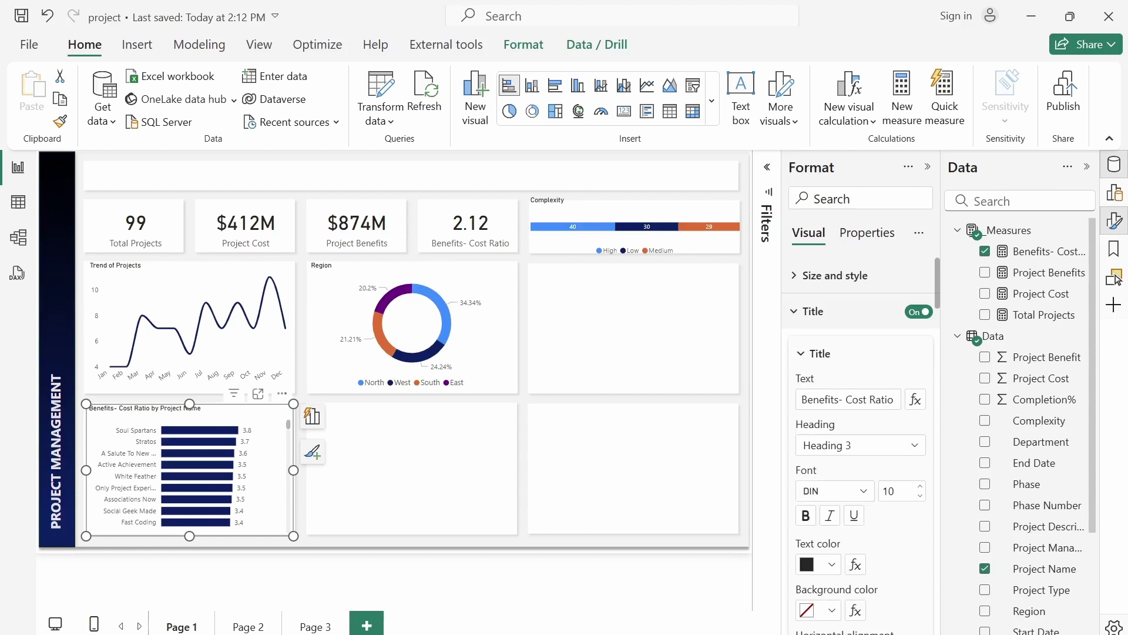
drag(894, 400, 930, 409)
key(BackSpace)
click(400, 492)
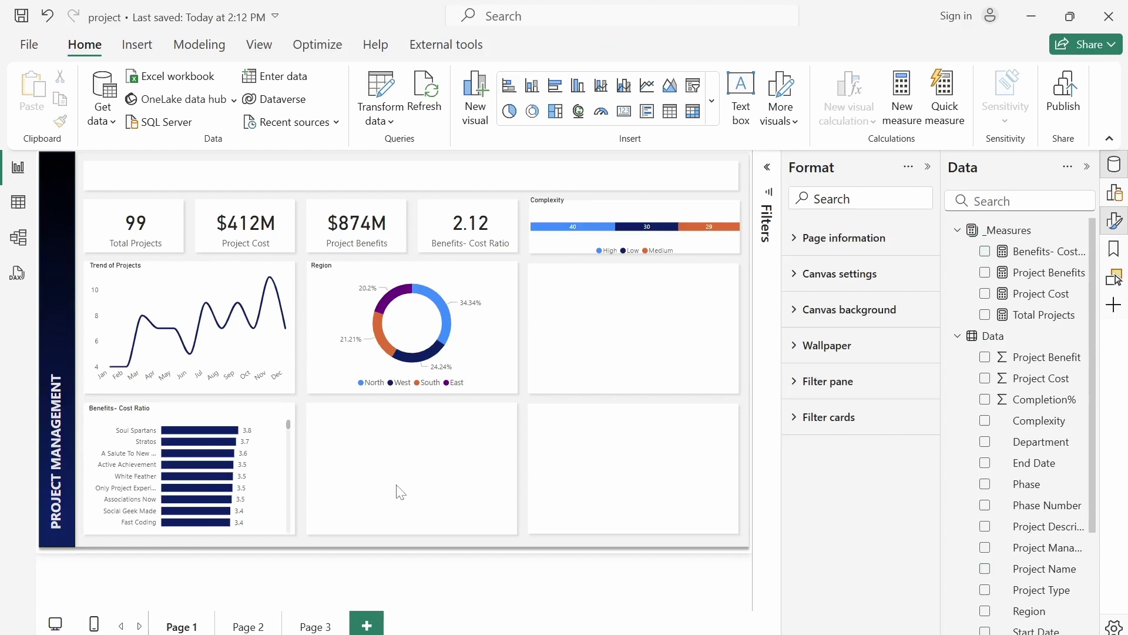
Step: Insert a stacked column chart in the empty tile below the Region donut and plot Total Projects by Department
click(539, 92)
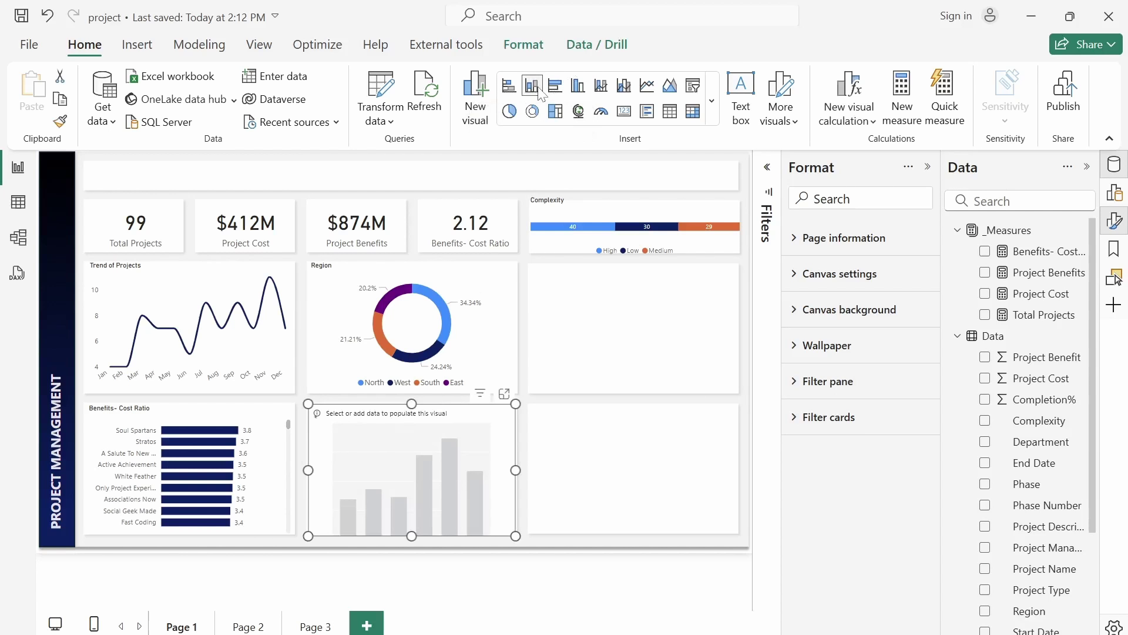
click(986, 315)
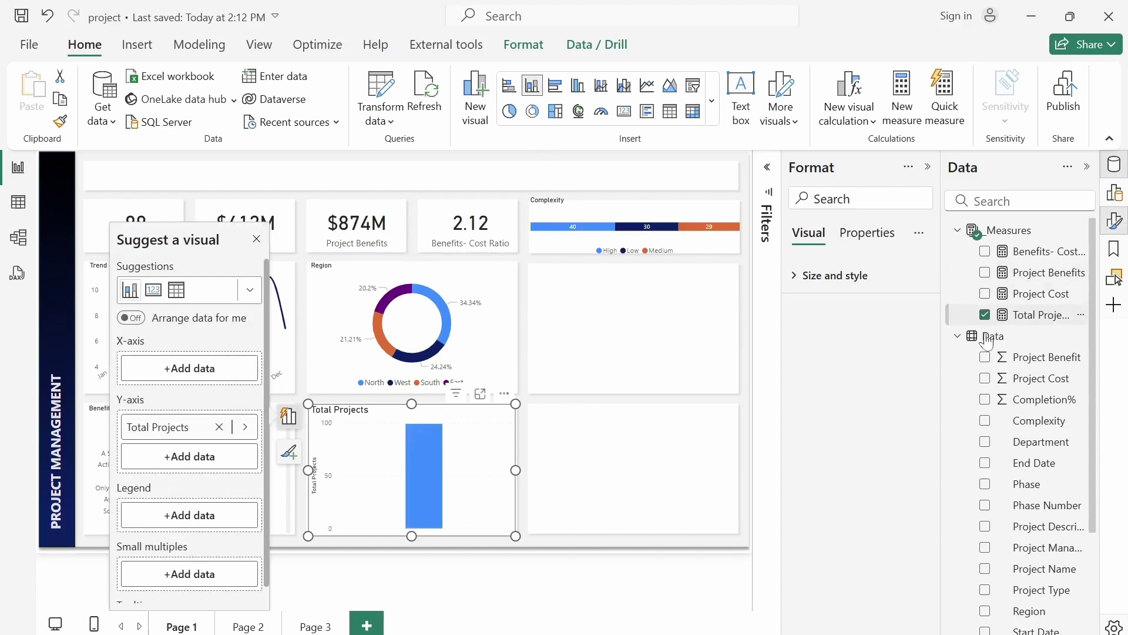
click(986, 442)
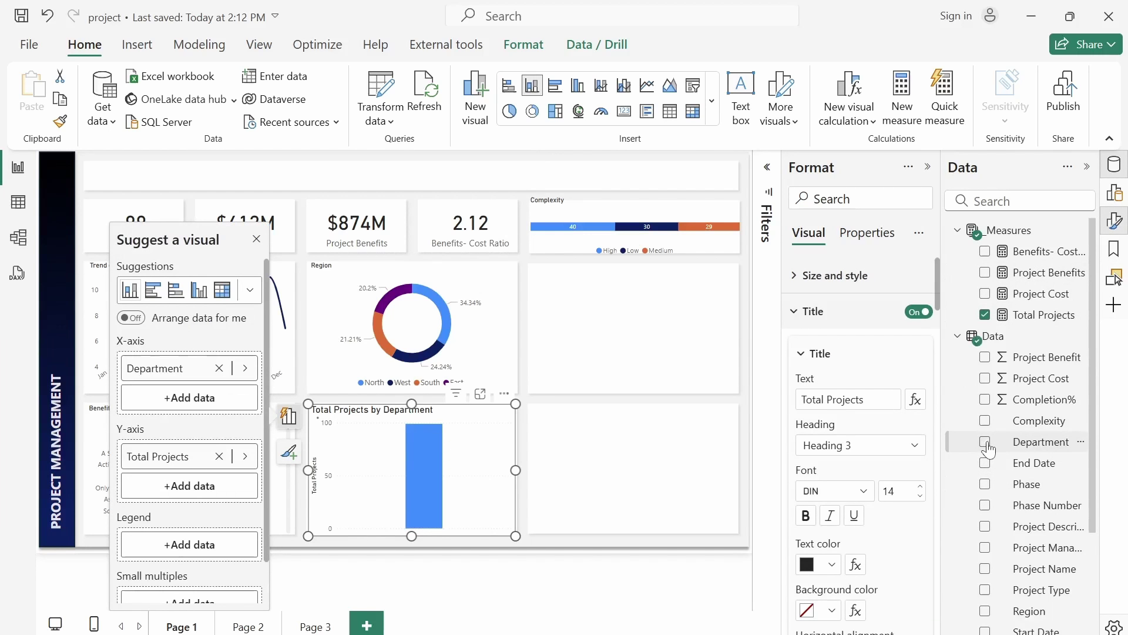
click(256, 239)
Step: Turn off the background of the Total Projects by Department column chart
click(802, 280)
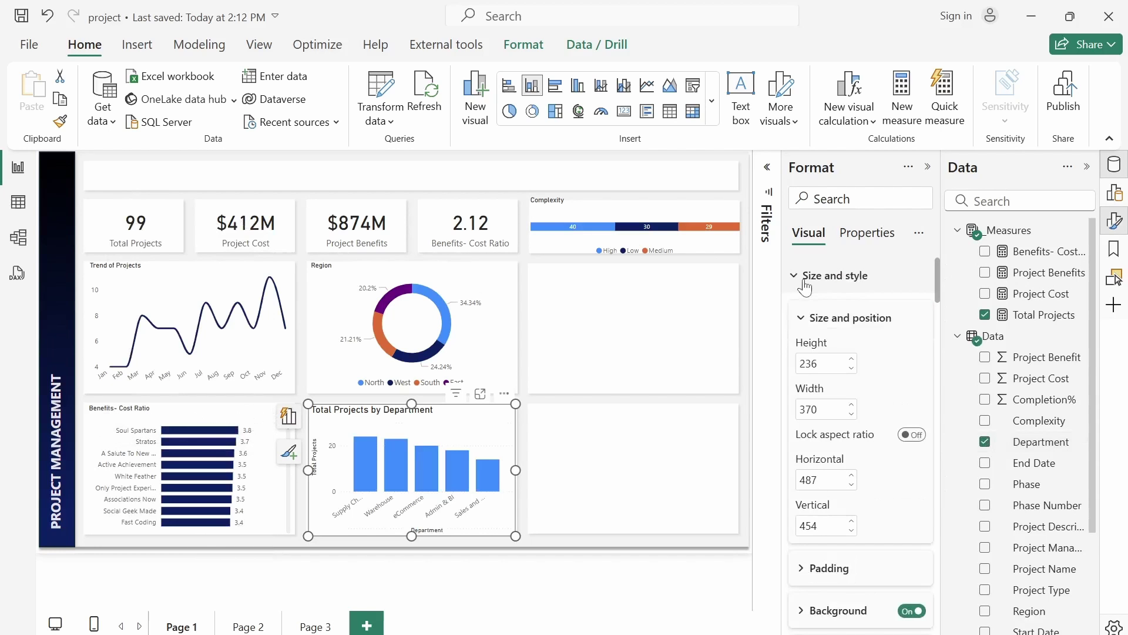
click(912, 611)
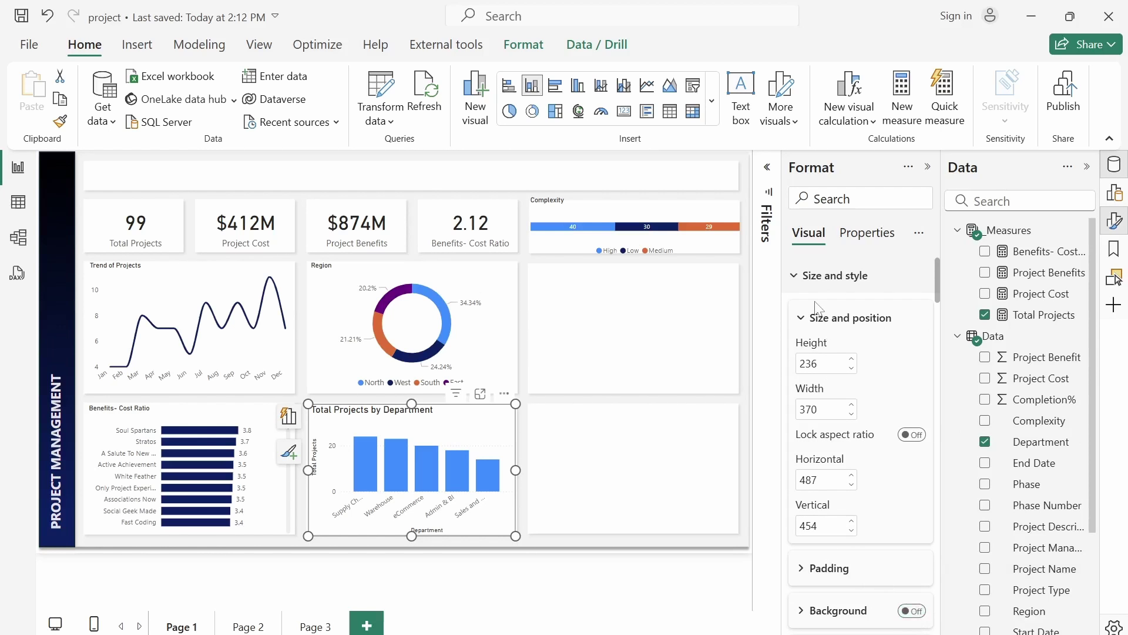
click(799, 276)
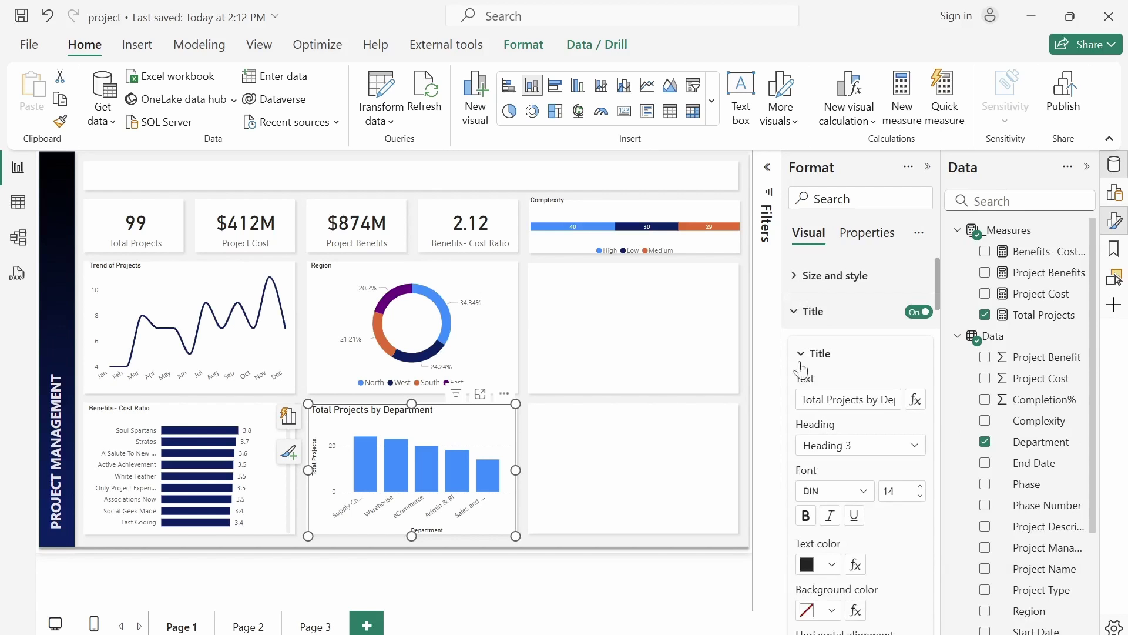
Step: Change the column chart's title text to "Department" and set its font size to 10
click(848, 399)
key(ctrl+a)
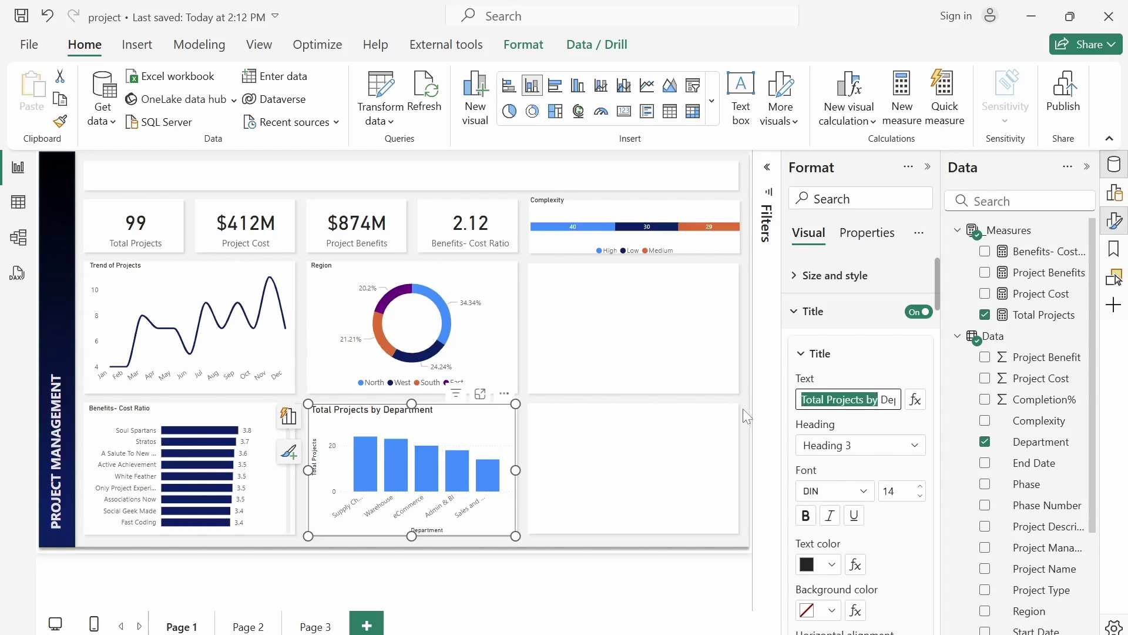
text(Department)
key(Tab)
key(Tab)
key(Tab)
key(Tab)
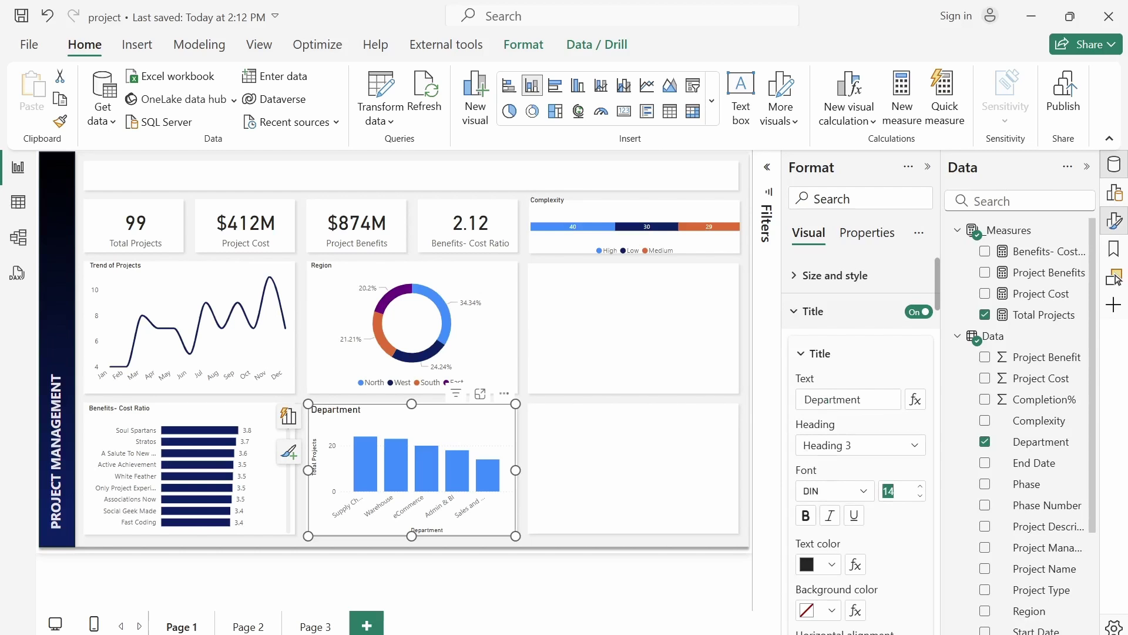
text(10)
key(Return)
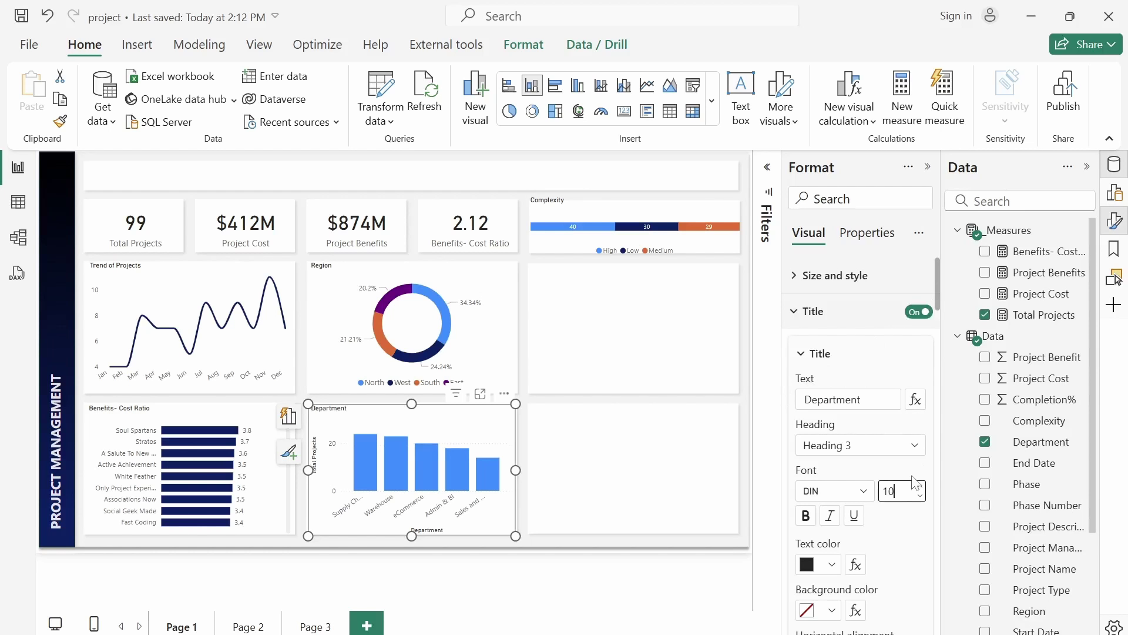
Step: Set the maximum height of the Department chart's X-axis values to 32% and hide the X-axis title
click(796, 318)
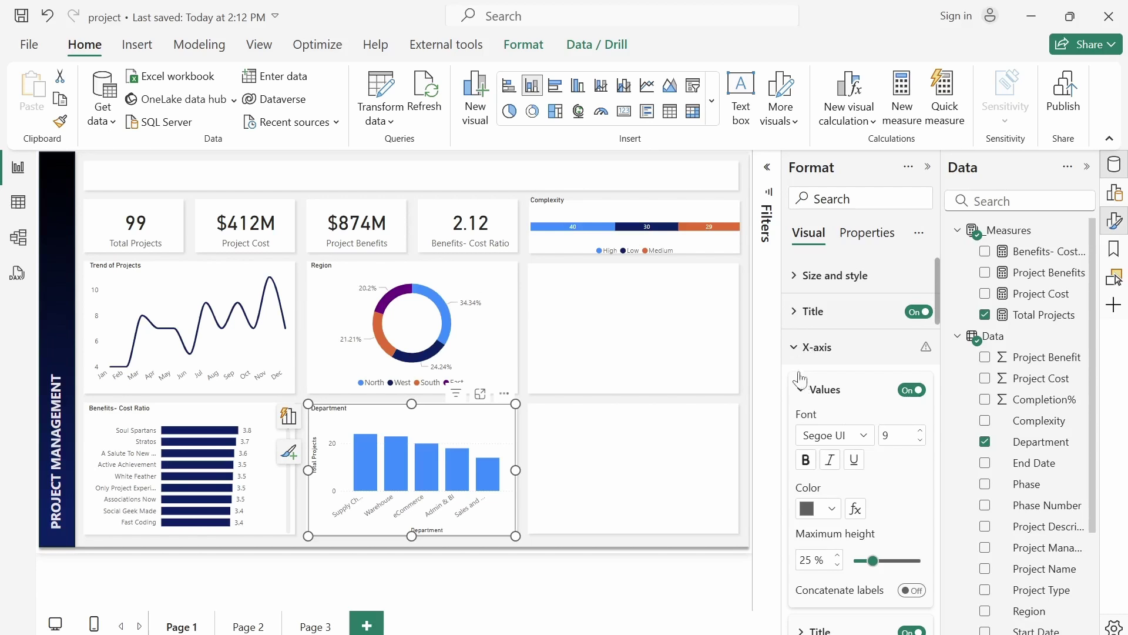
drag(873, 561, 887, 563)
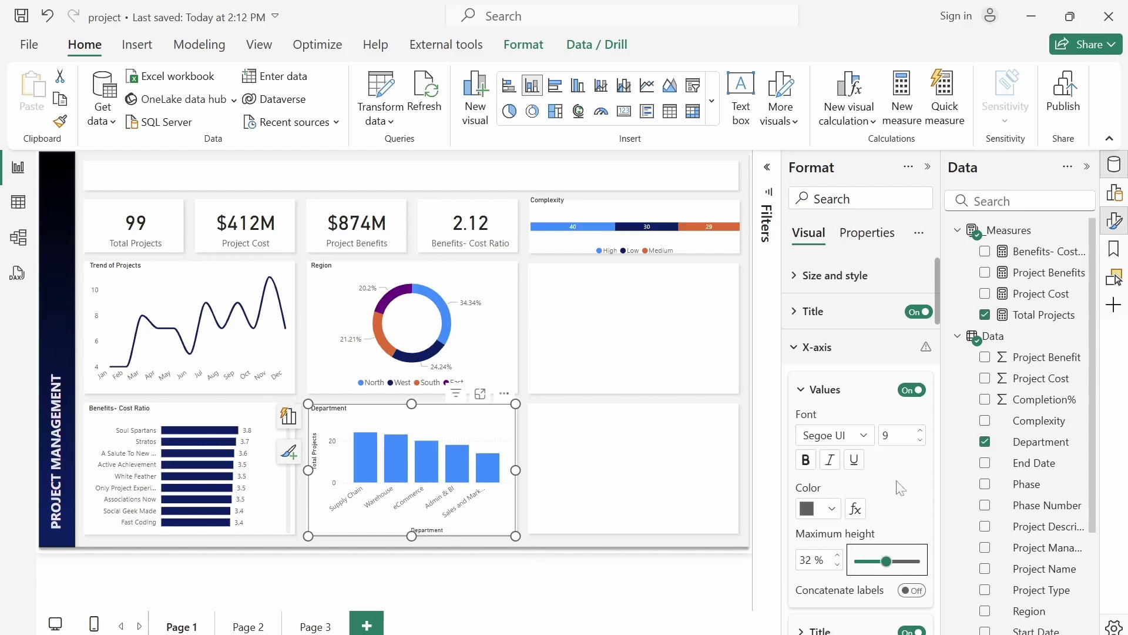
scroll(938, 312, down, 3)
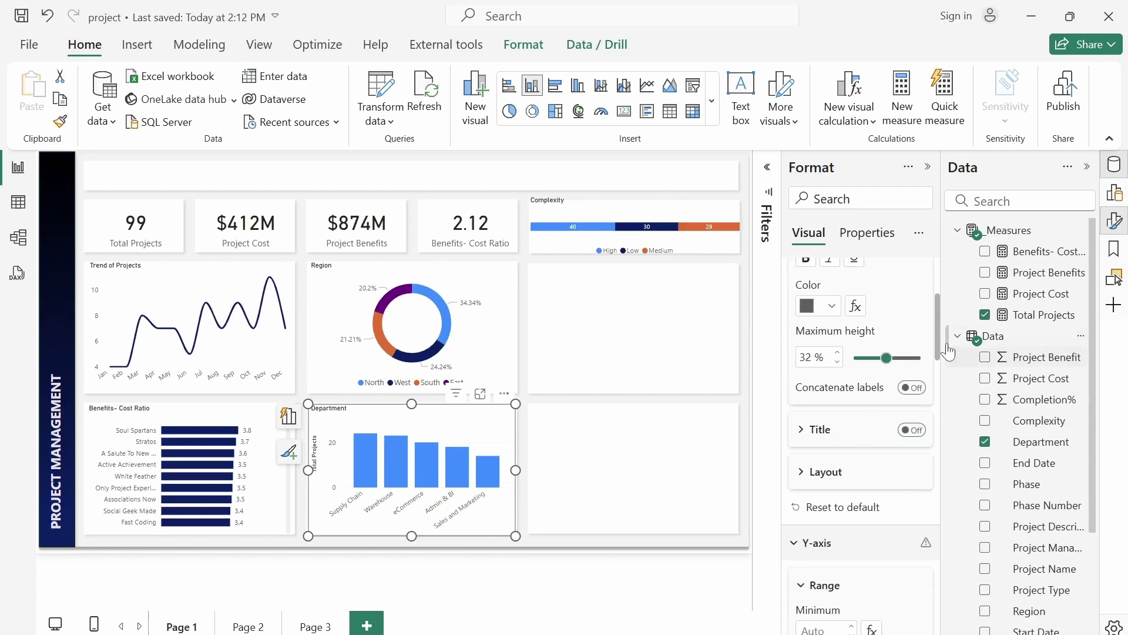
Step: Hide the Y-axis values and the Y-axis title of the Department column chart
drag(937, 348, 939, 415)
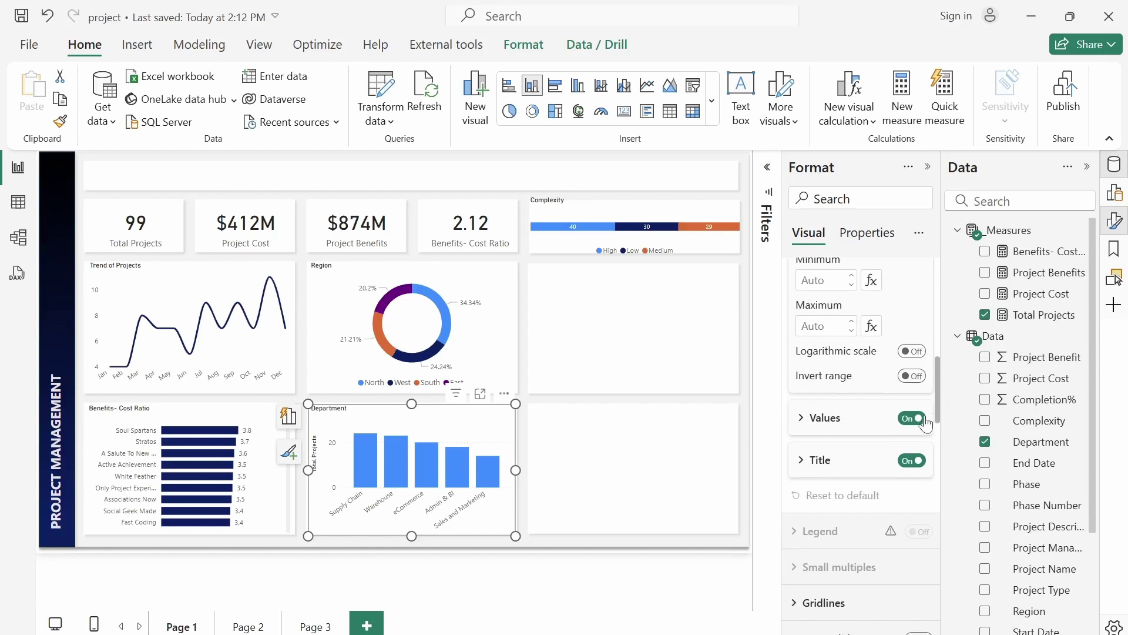
click(911, 417)
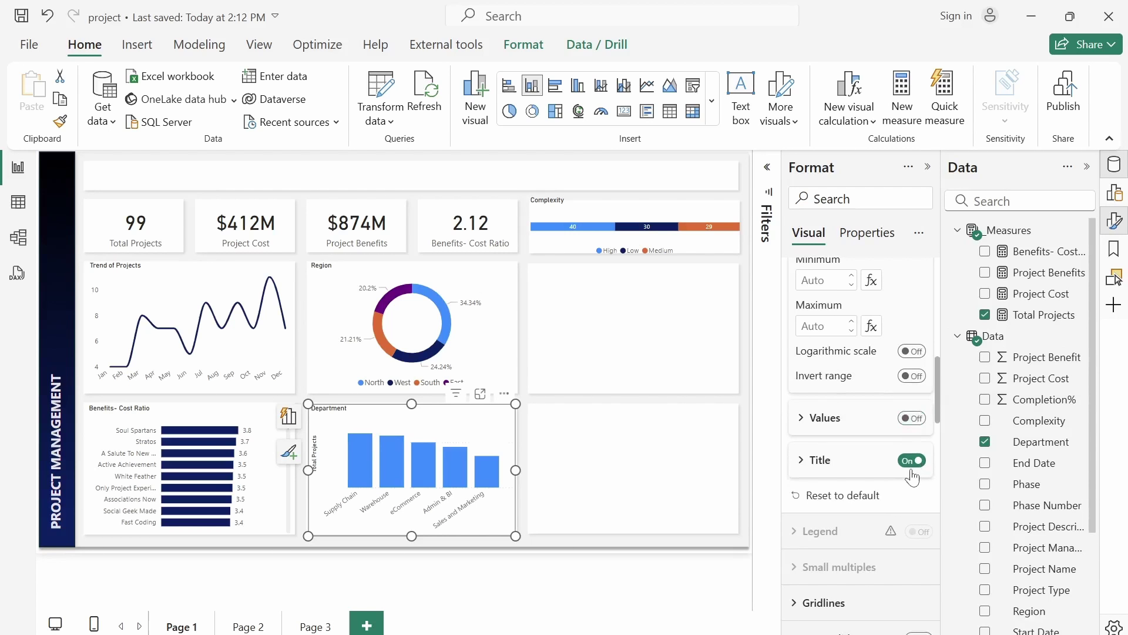
click(911, 470)
click(912, 460)
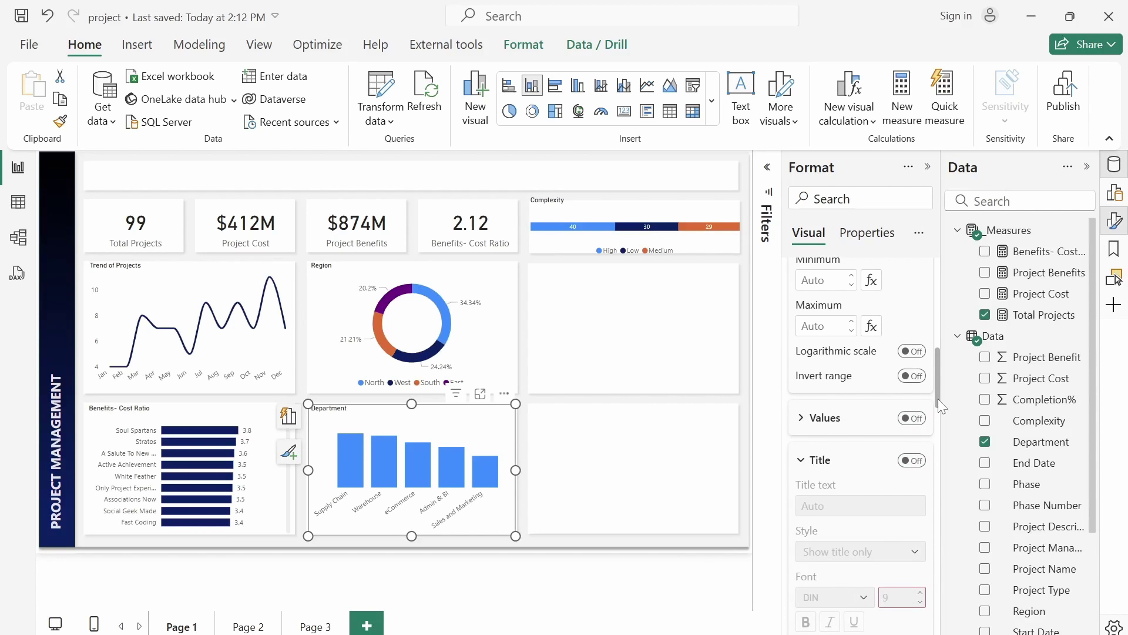
Step: Set the Department chart's column color to the recently used dark navy
drag(938, 398, 938, 505)
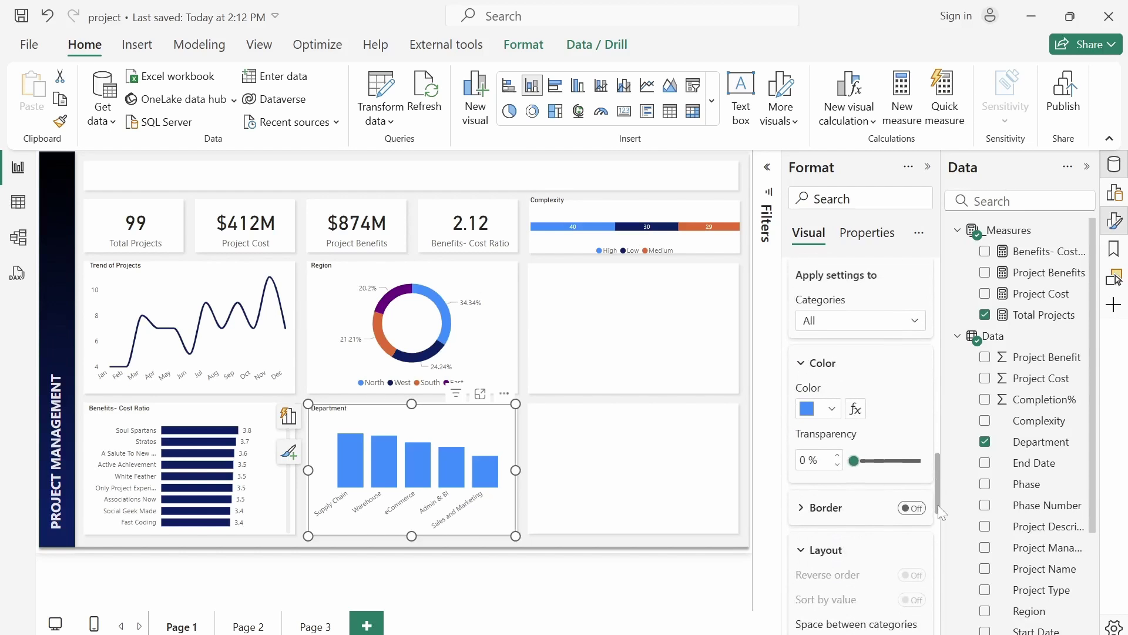
click(818, 408)
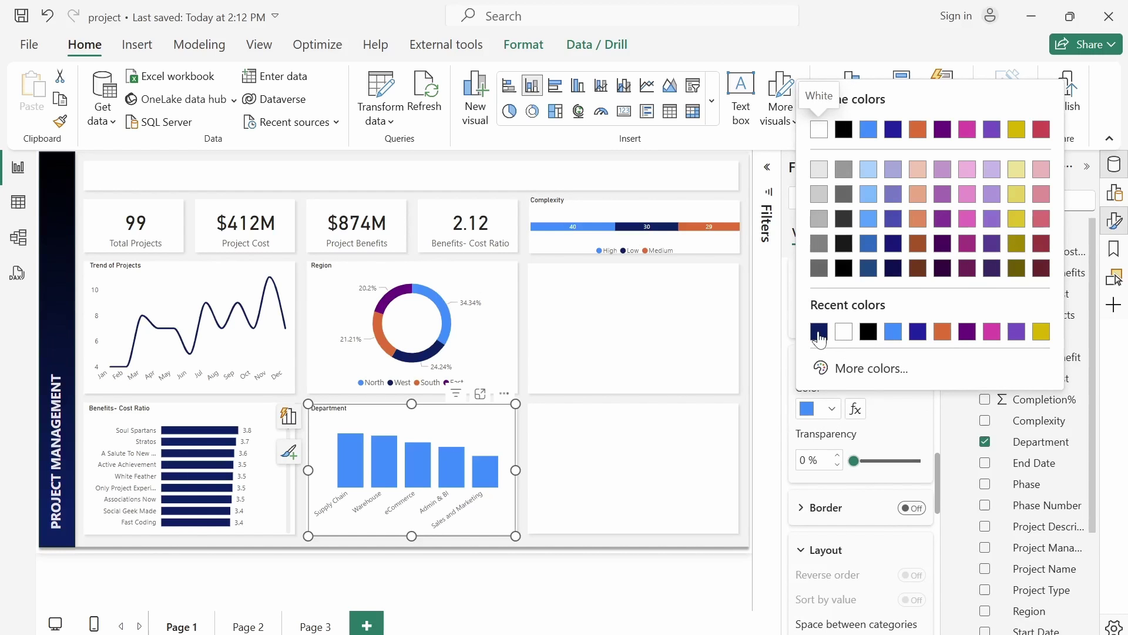
click(818, 332)
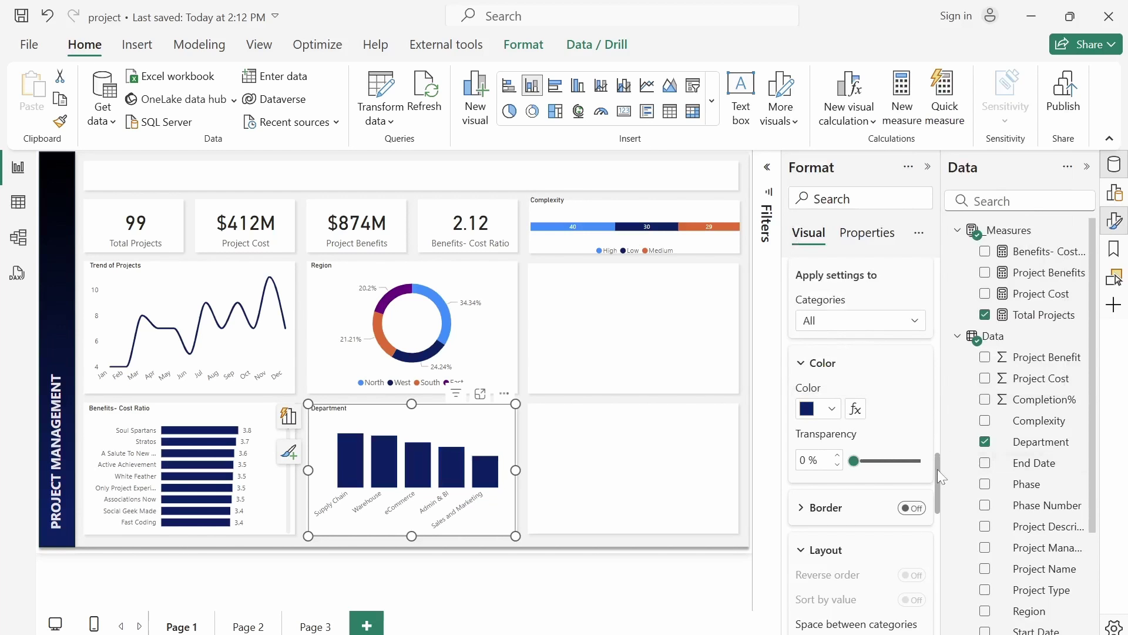
Step: Turn on data labels for the Department column chart and deselect it
drag(938, 473, 936, 522)
click(916, 499)
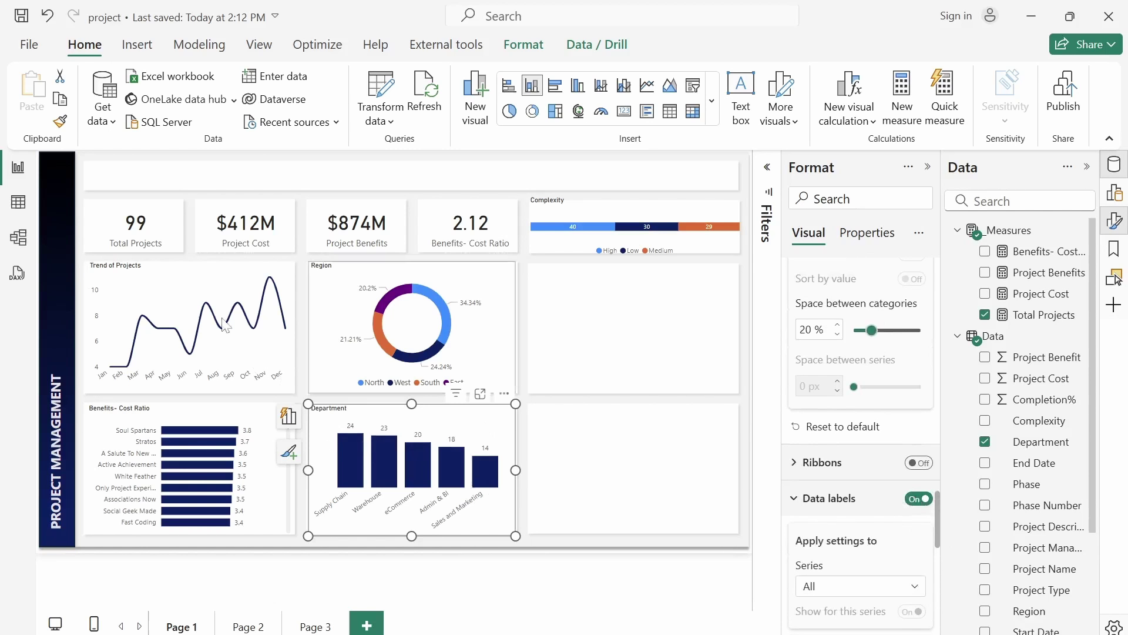
click(598, 348)
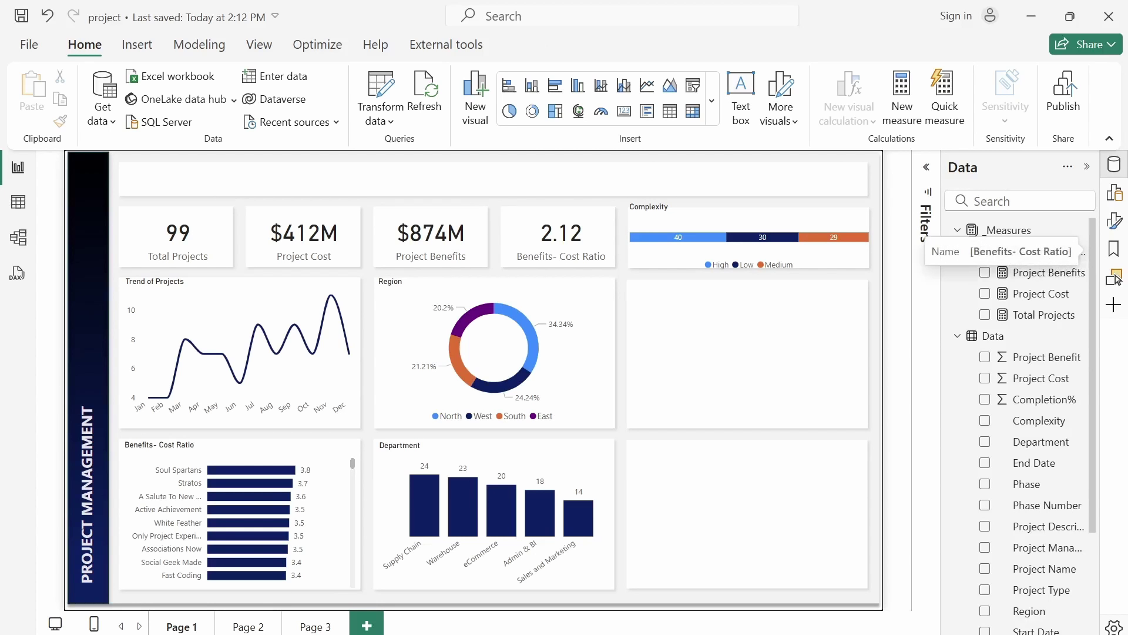
Step: Create a new measure in the _Measures table defined as Baseline = 0
right_click(1033, 280)
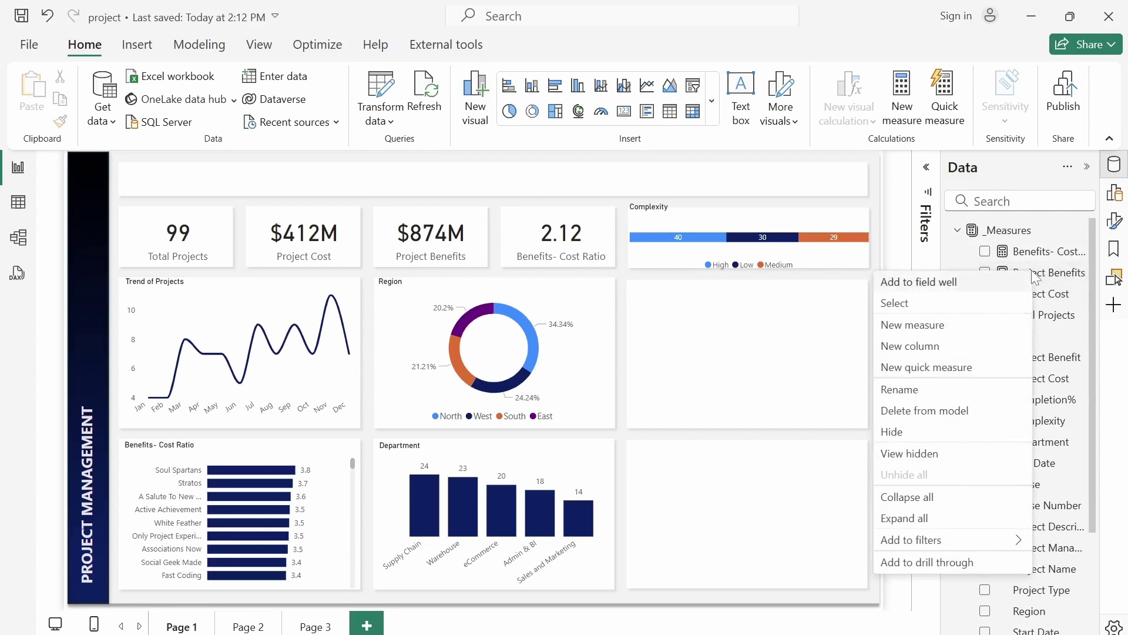
click(947, 323)
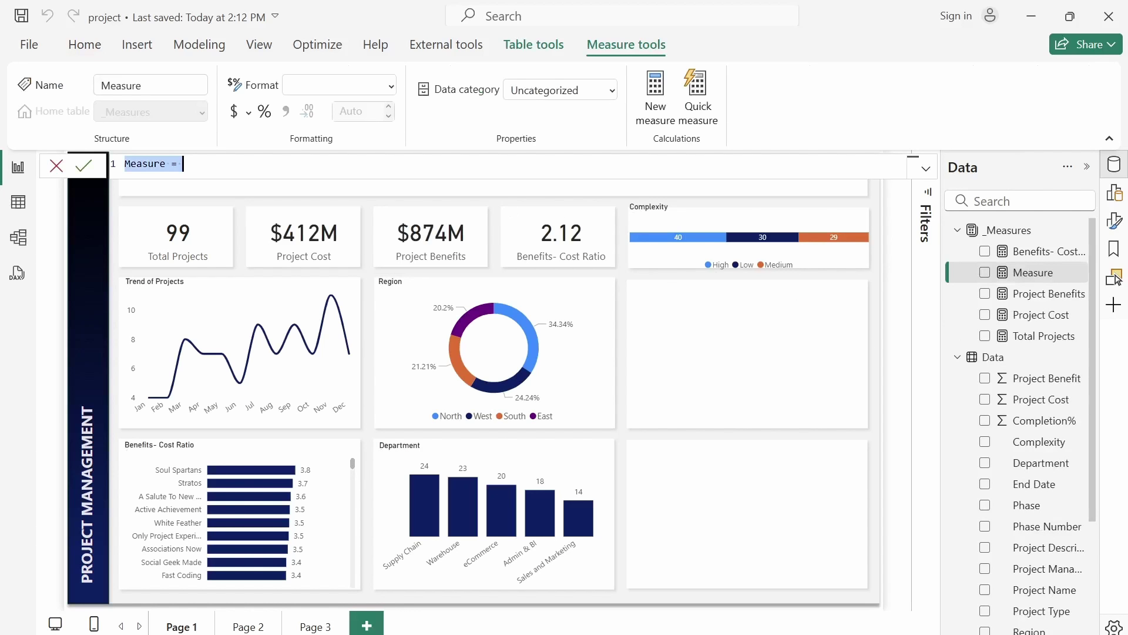
text(Baselin)
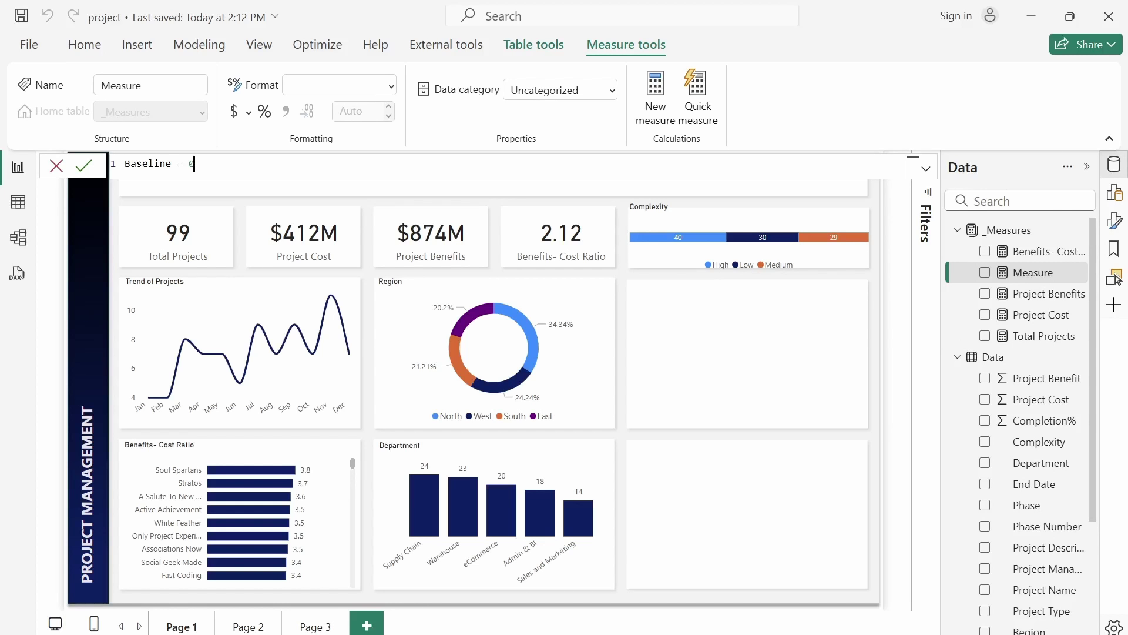
key(Return)
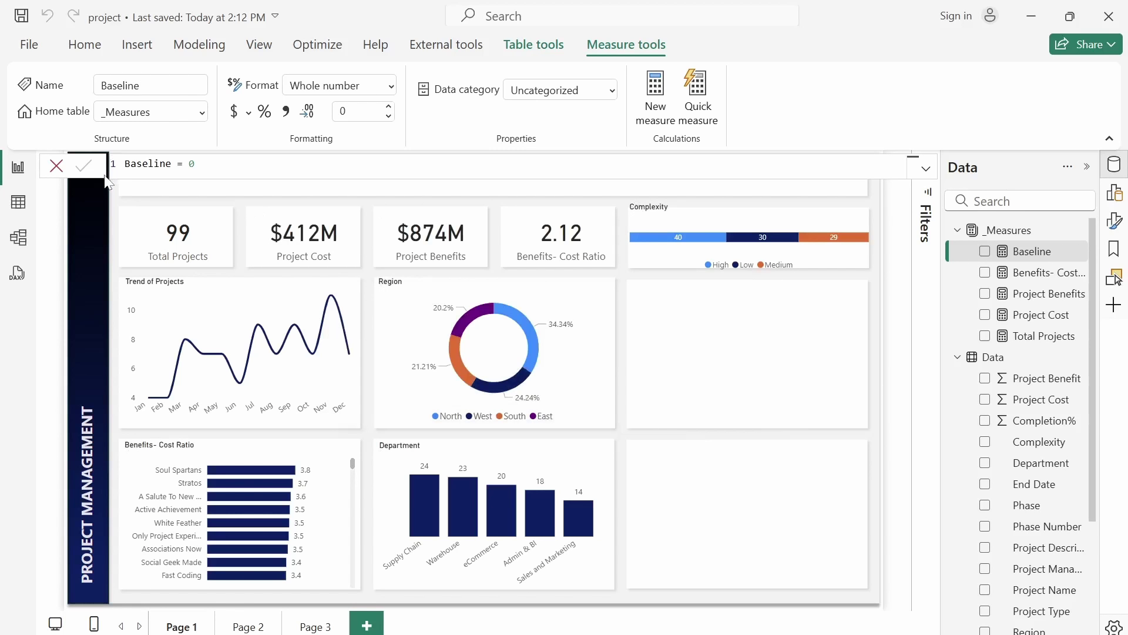
click(57, 165)
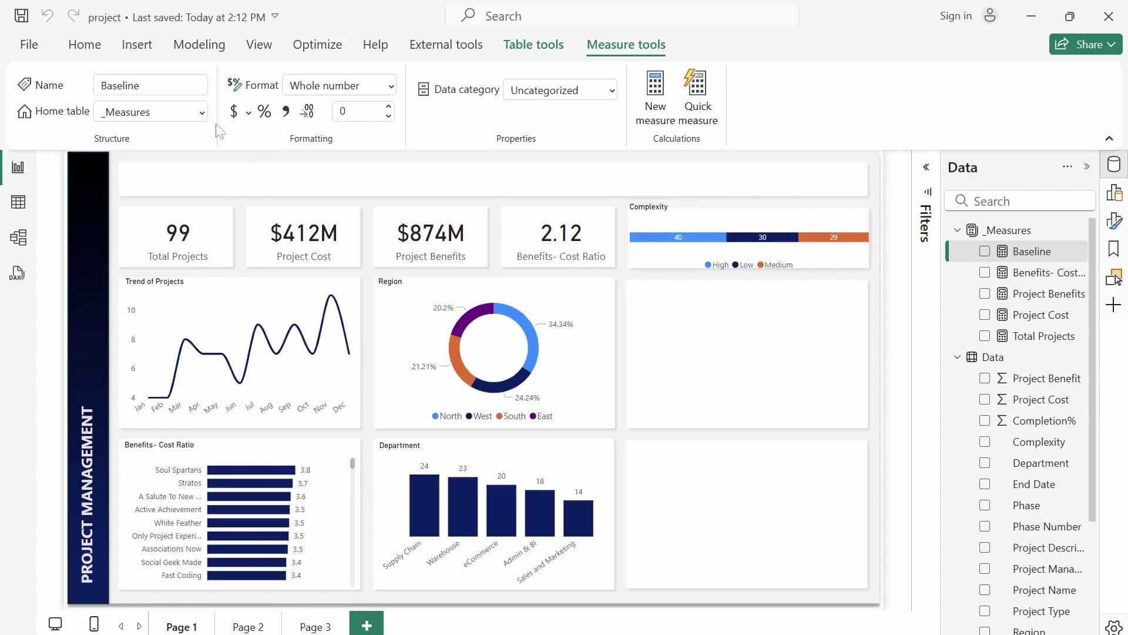
Step: Insert a stacked bar chart in the empty tile beside the Region donut, below the Complexity chart
click(82, 51)
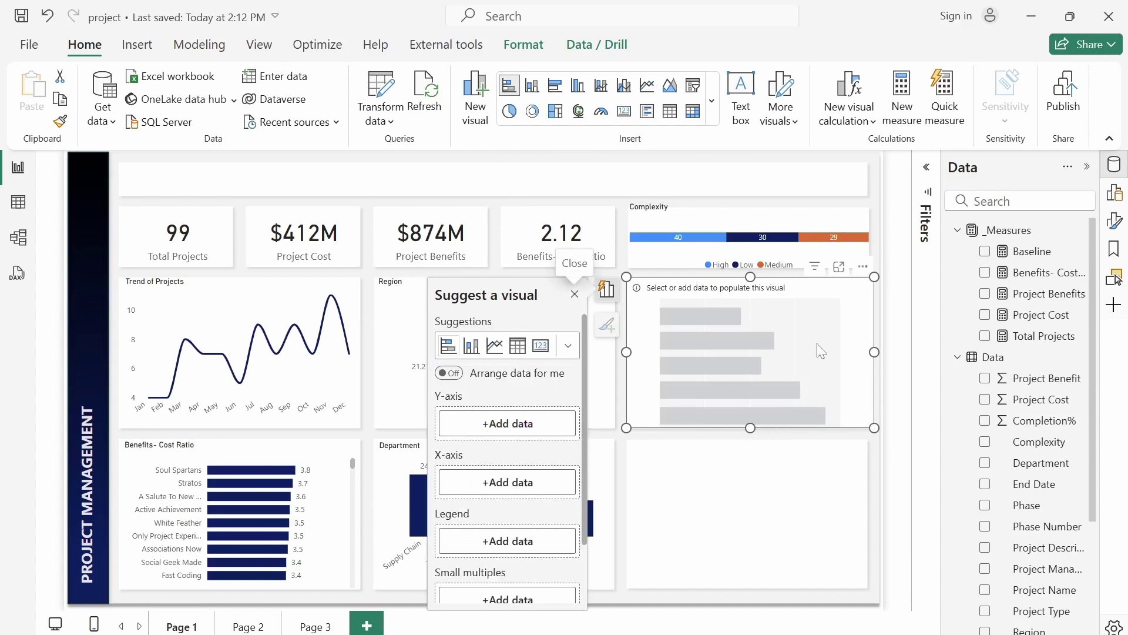
Step: Populate the empty bar chart with Total Projects on the X-axis and Status on the Y-axis, and dismiss the visual suggestions
click(985, 336)
scroll(1092, 418, down, 2)
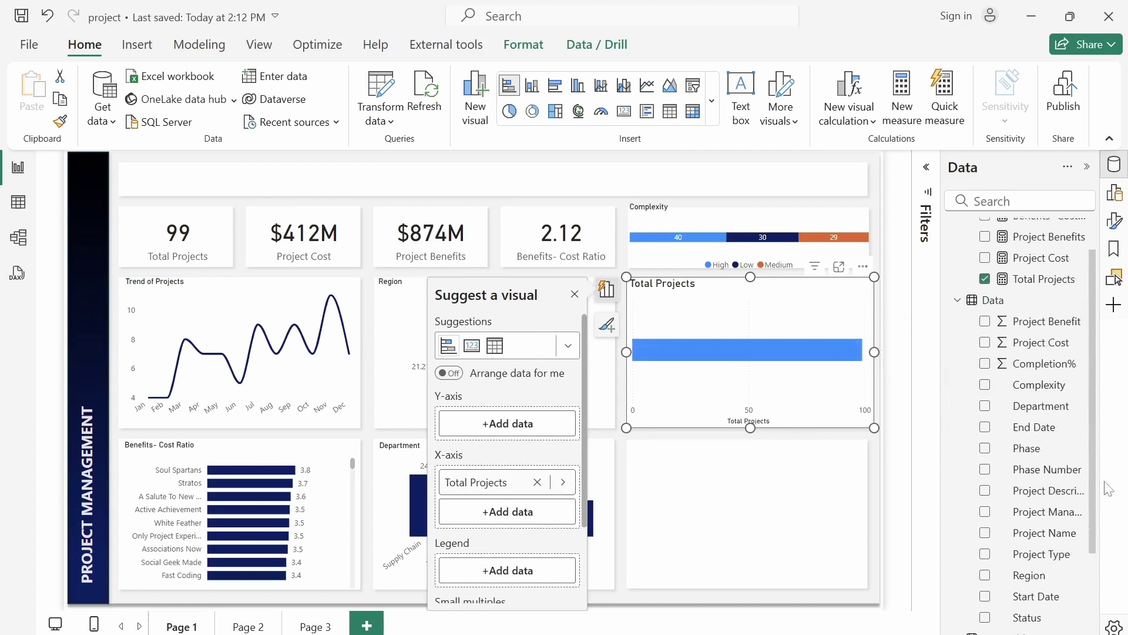
scroll(1093, 470, down, 3)
click(984, 518)
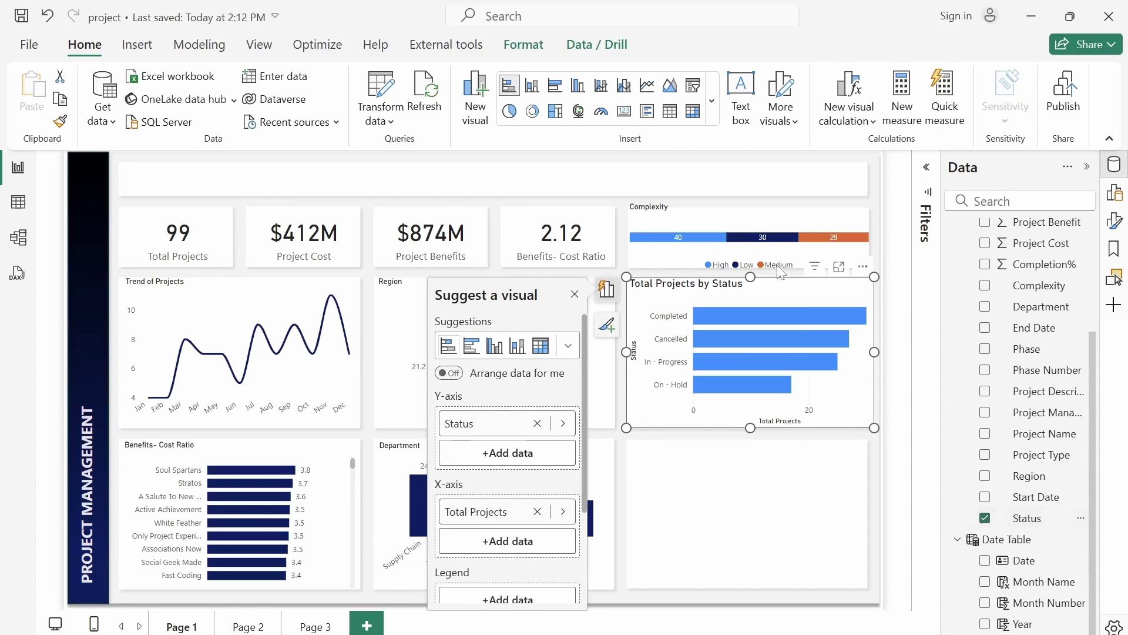
click(573, 297)
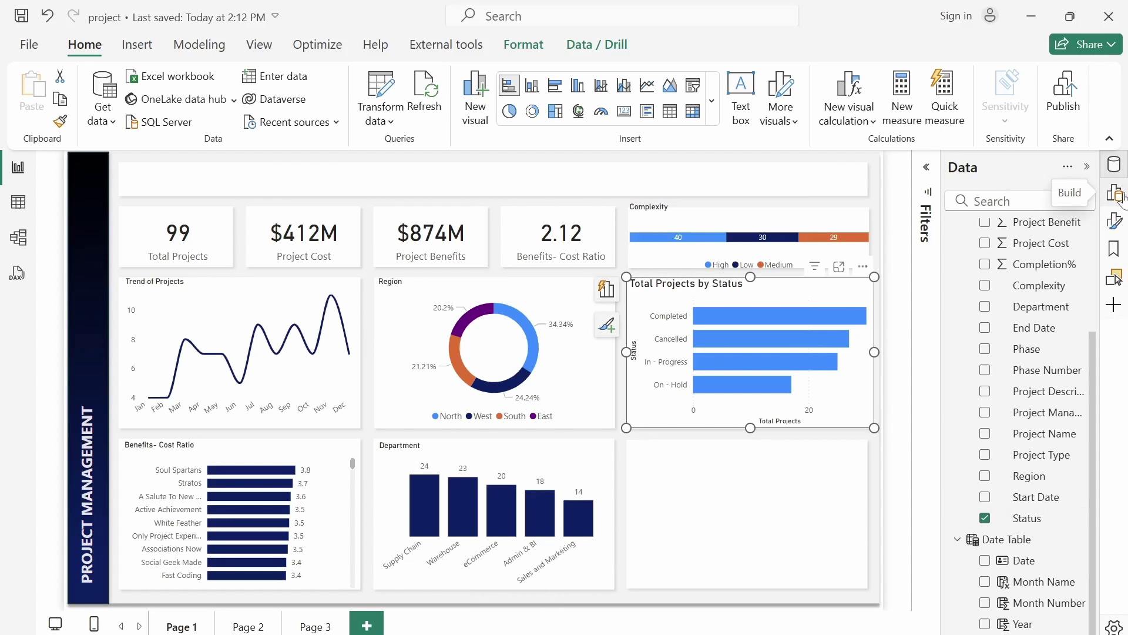
Step: Turn off the background of the Total Projects by Status bar chart
click(1119, 229)
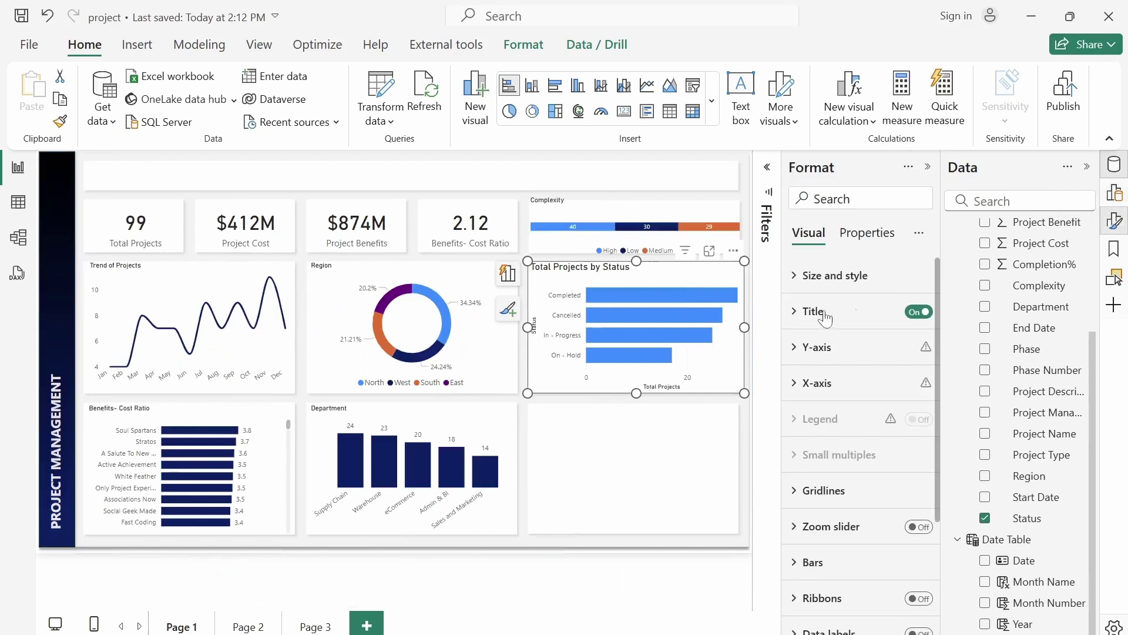
click(799, 284)
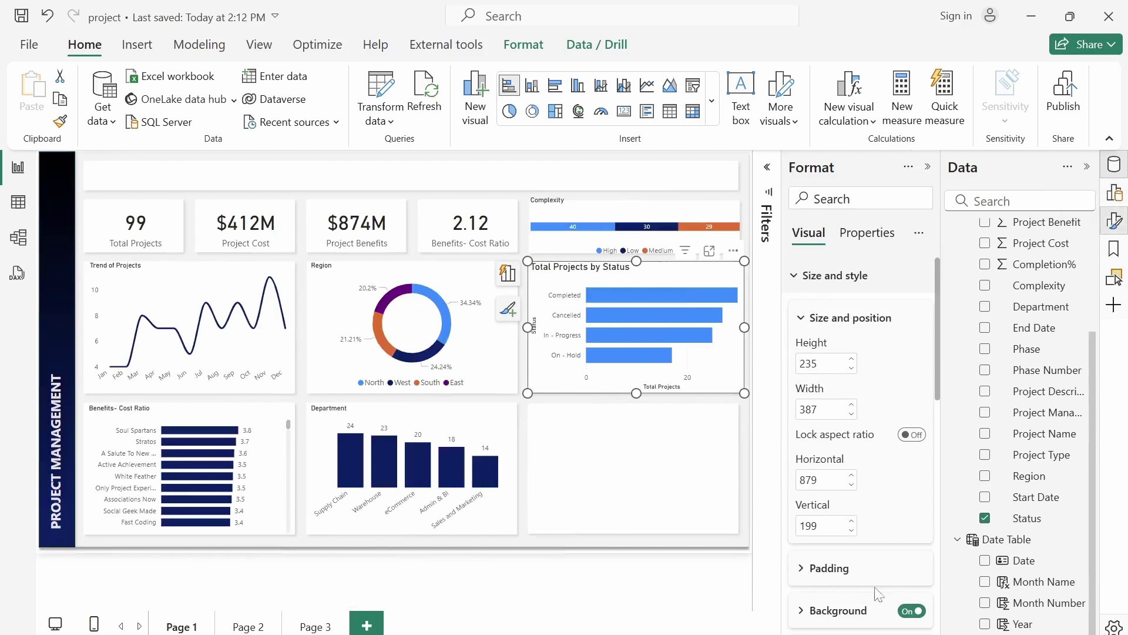
click(906, 613)
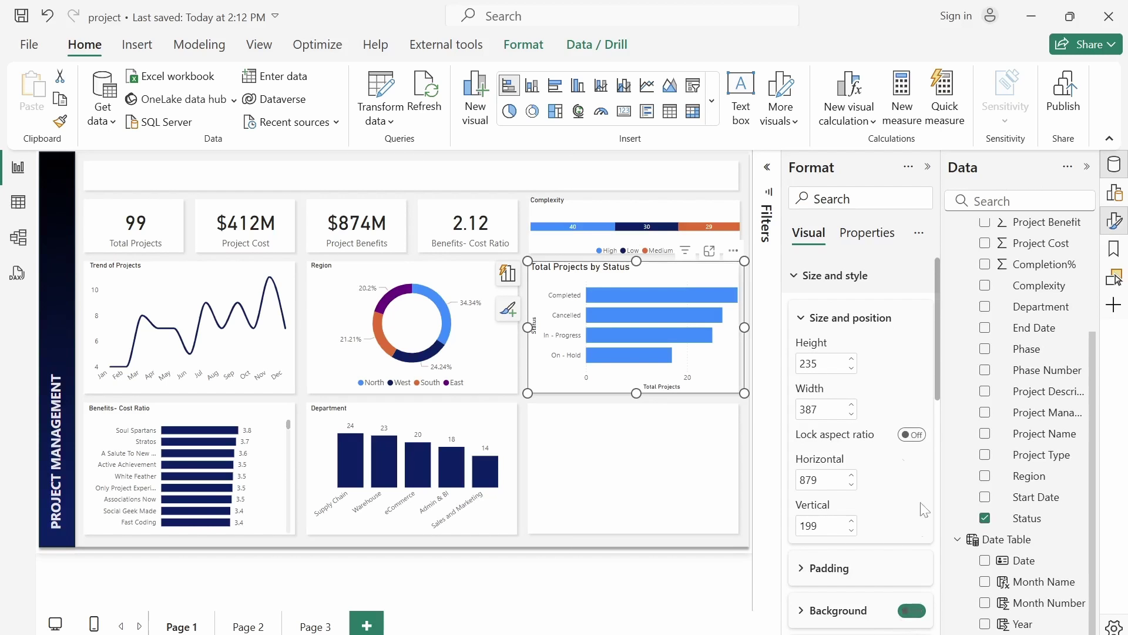
click(794, 275)
Step: Set the bar chart's title font size to 10 and shorten its title text to Status
click(799, 312)
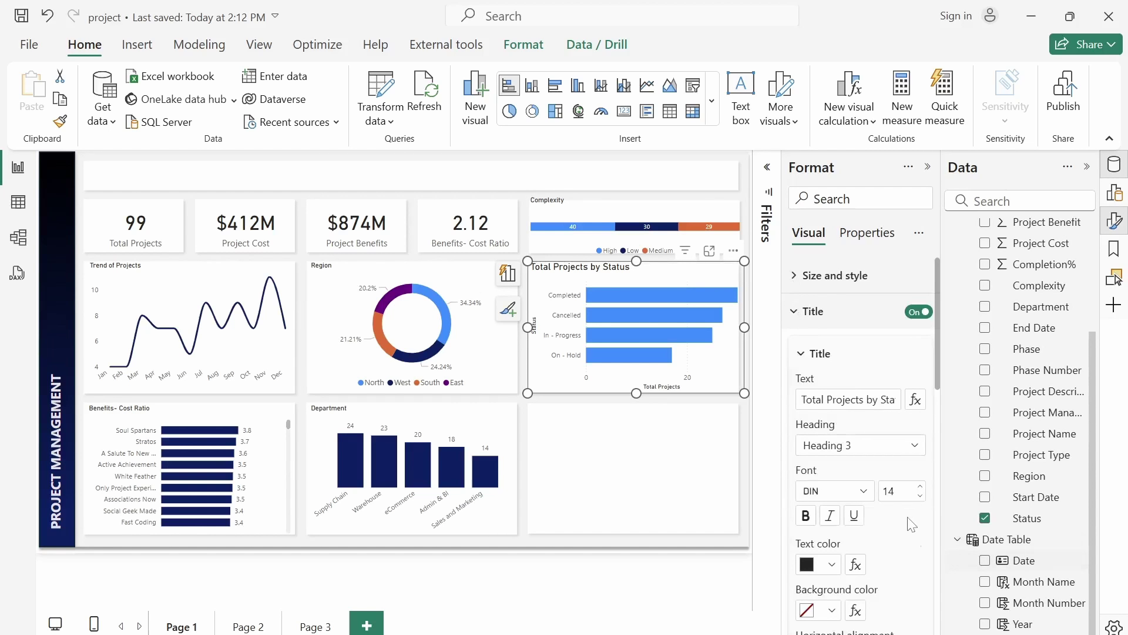
text(10)
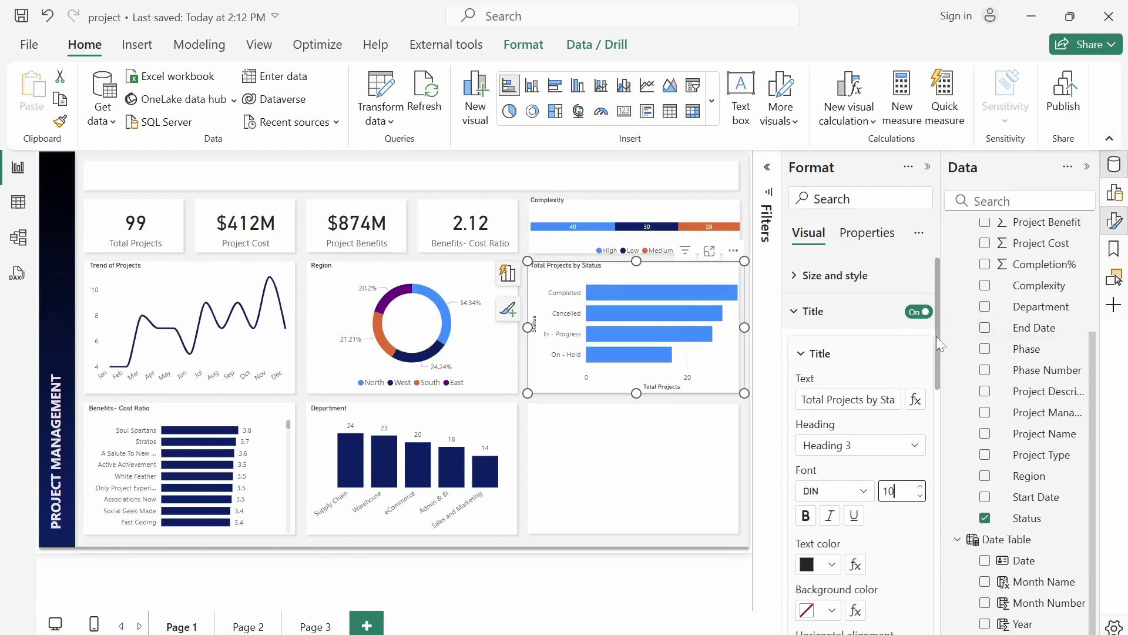
scroll(937, 347, down, 2)
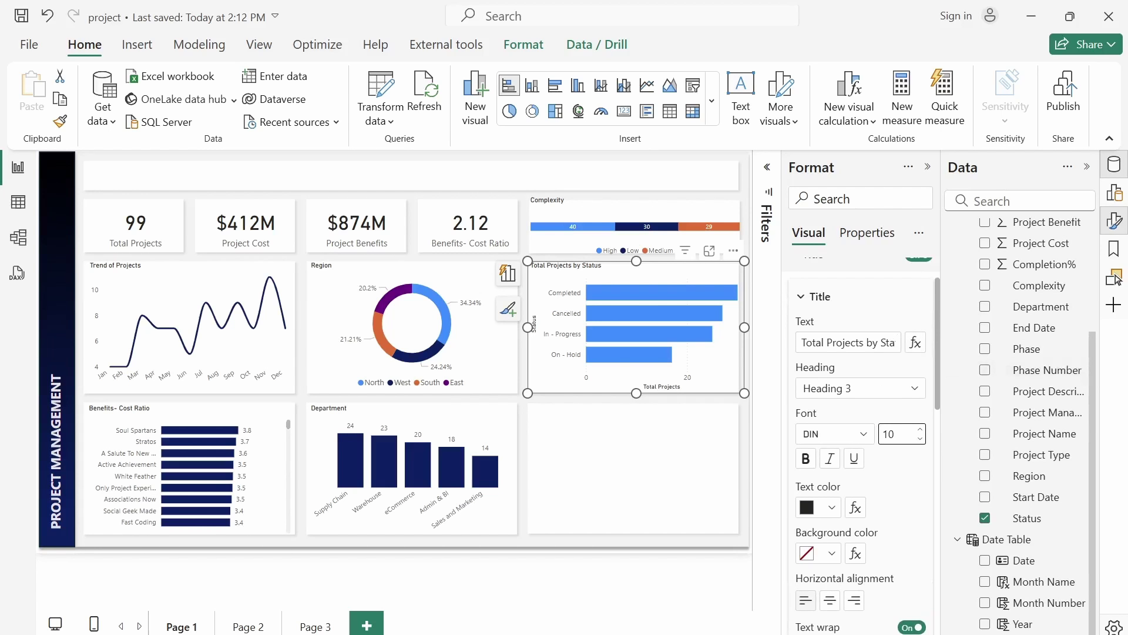
drag(882, 343, 777, 347)
key(BackSpace)
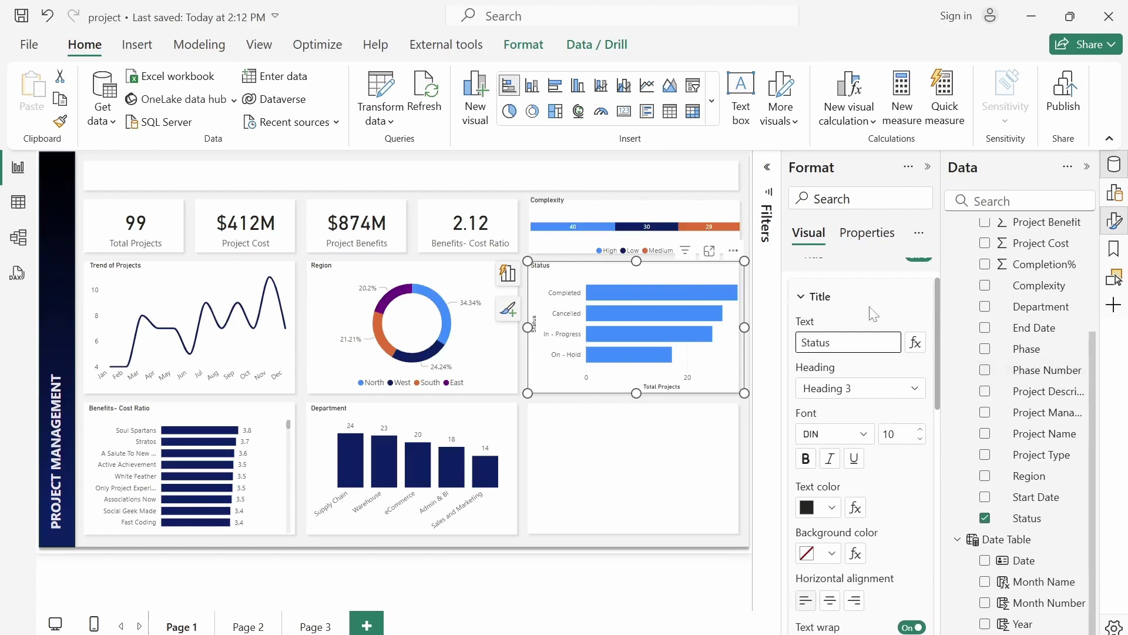
click(802, 297)
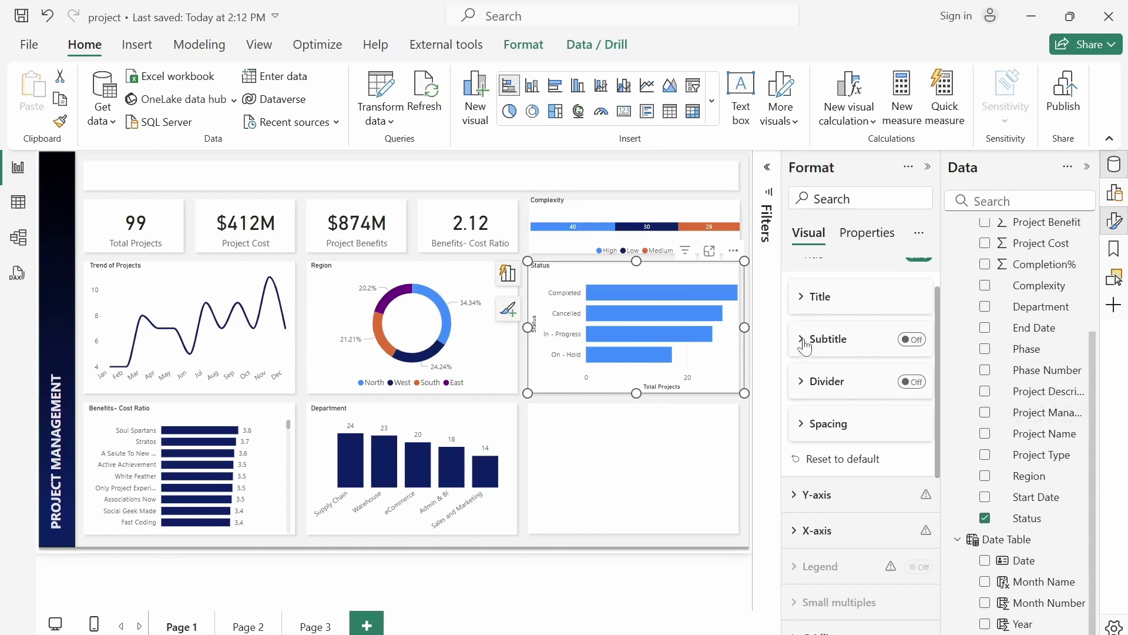
Step: Turn off the Y-axis title on the Status chart
click(794, 494)
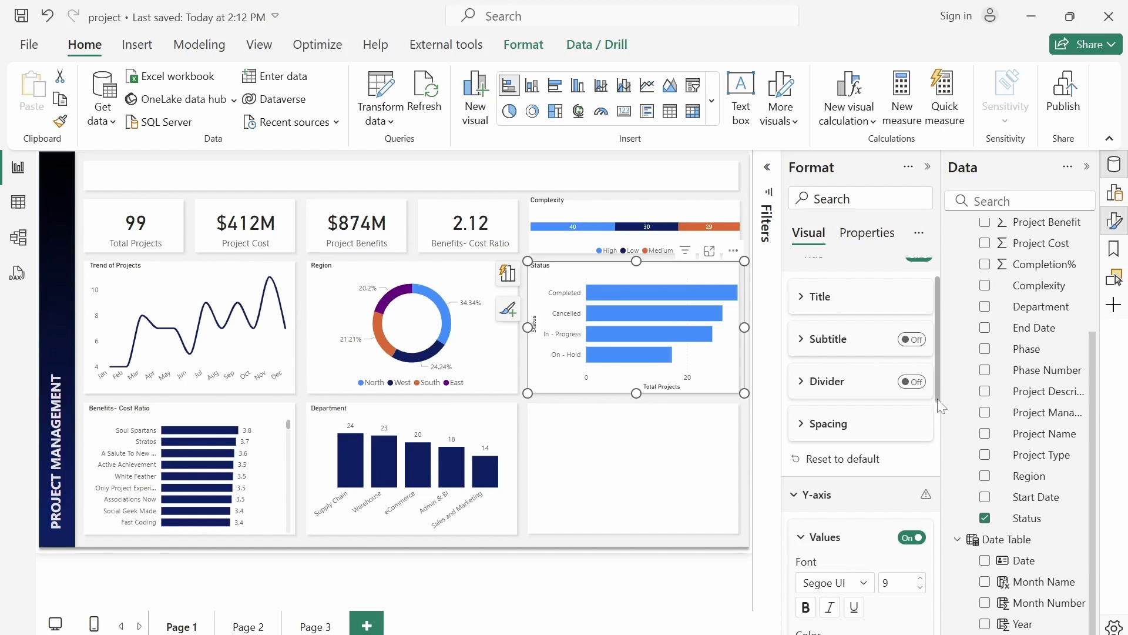
scroll(937, 425, down, 6)
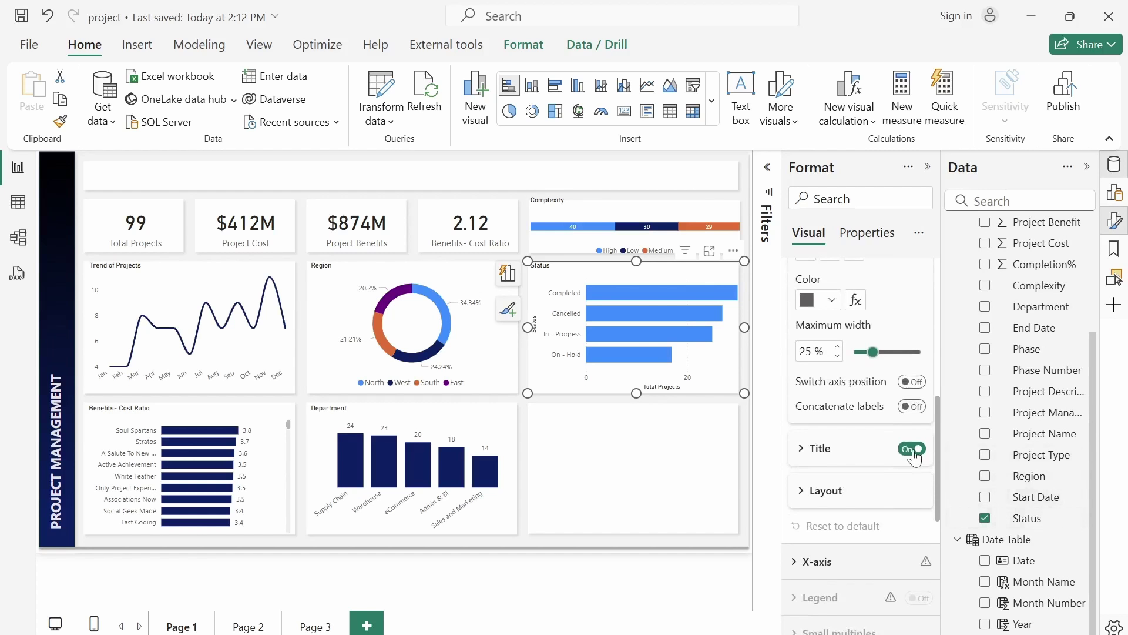
click(913, 456)
Step: Turn off both the X-axis values and the X-axis title on the Status chart
scroll(938, 471, down, 1)
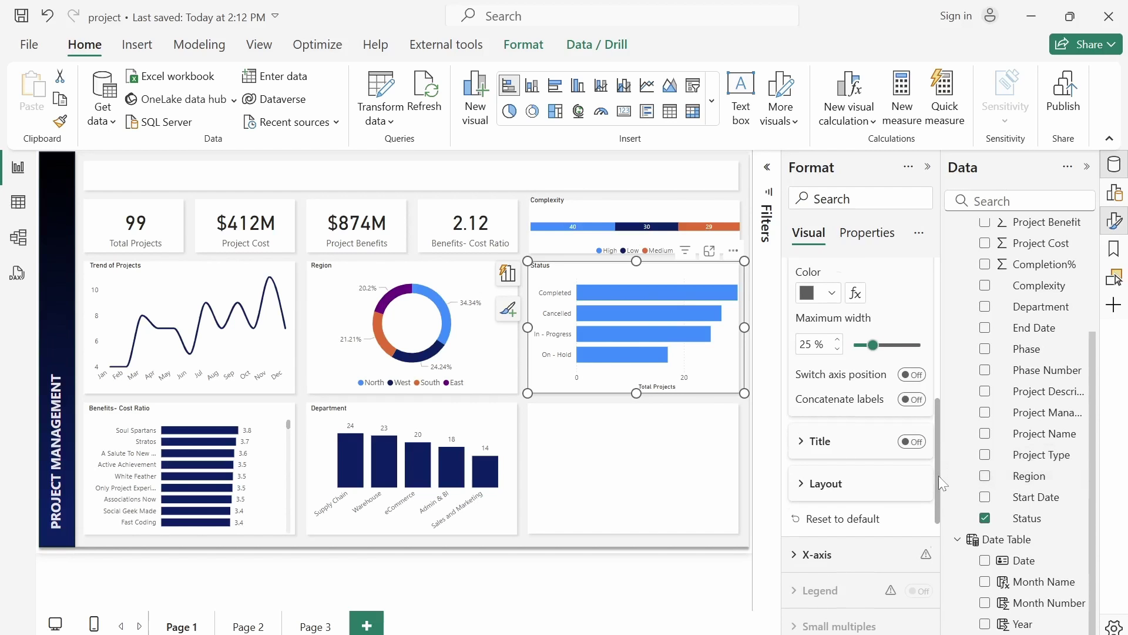
scroll(939, 476, down, 2)
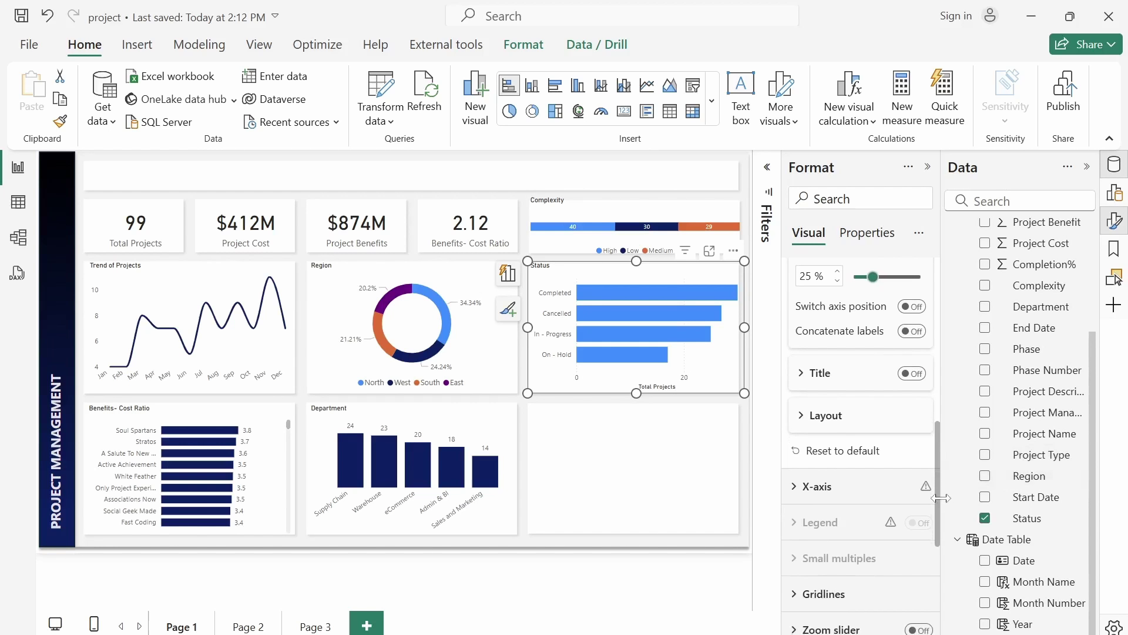
click(786, 486)
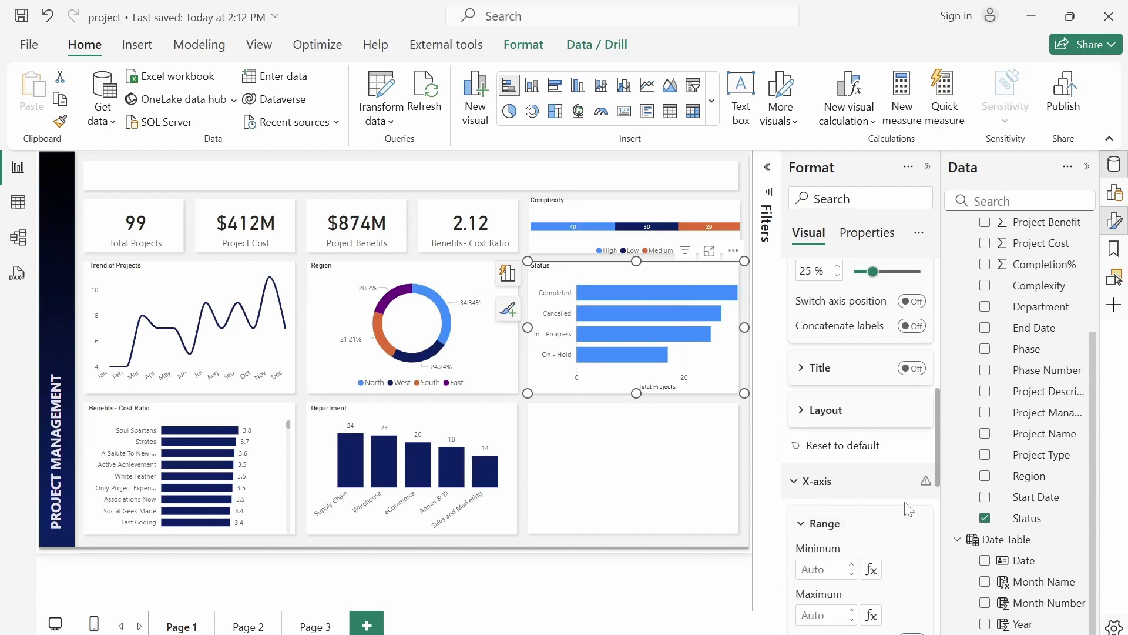
scroll(928, 473, down, 5)
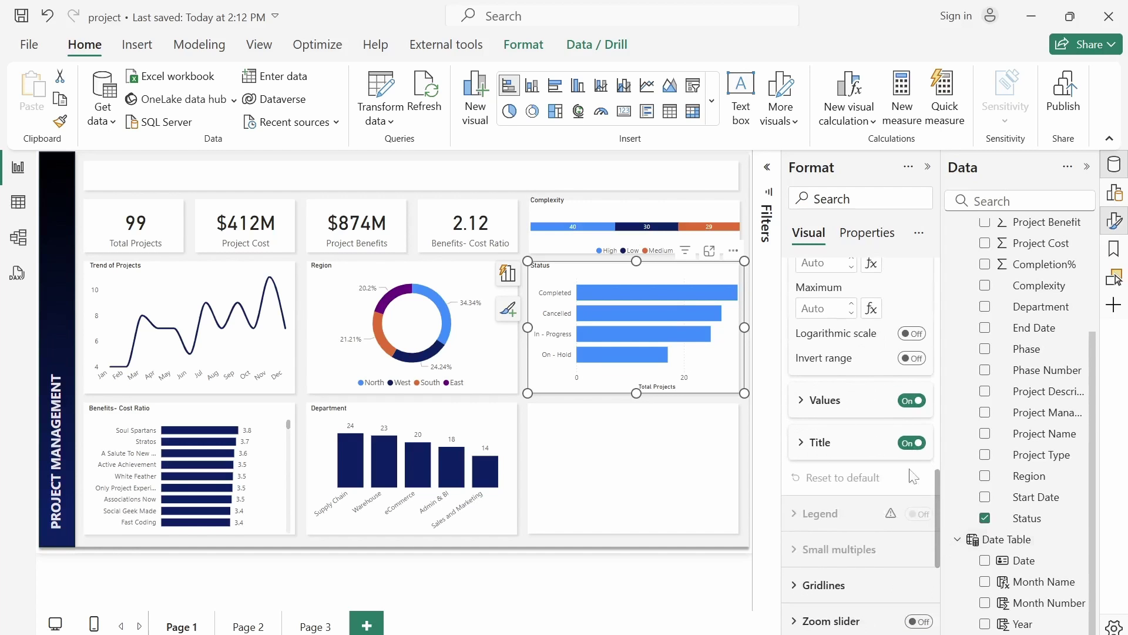
click(910, 401)
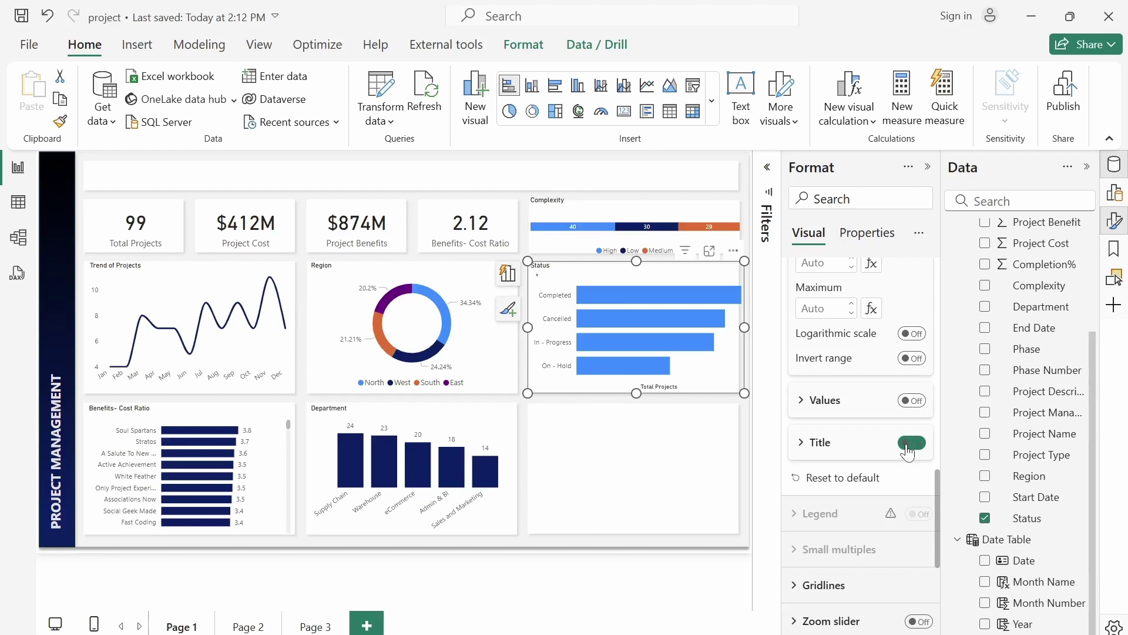
click(907, 445)
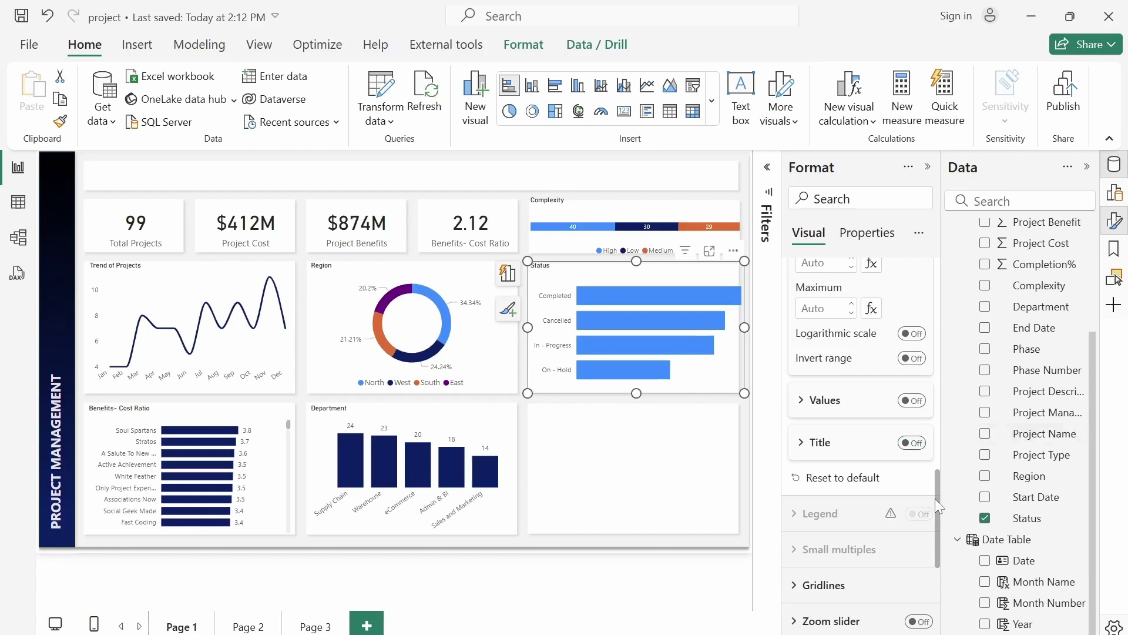
Step: Change the colour of all bars in the Status chart to white
drag(935, 498, 935, 569)
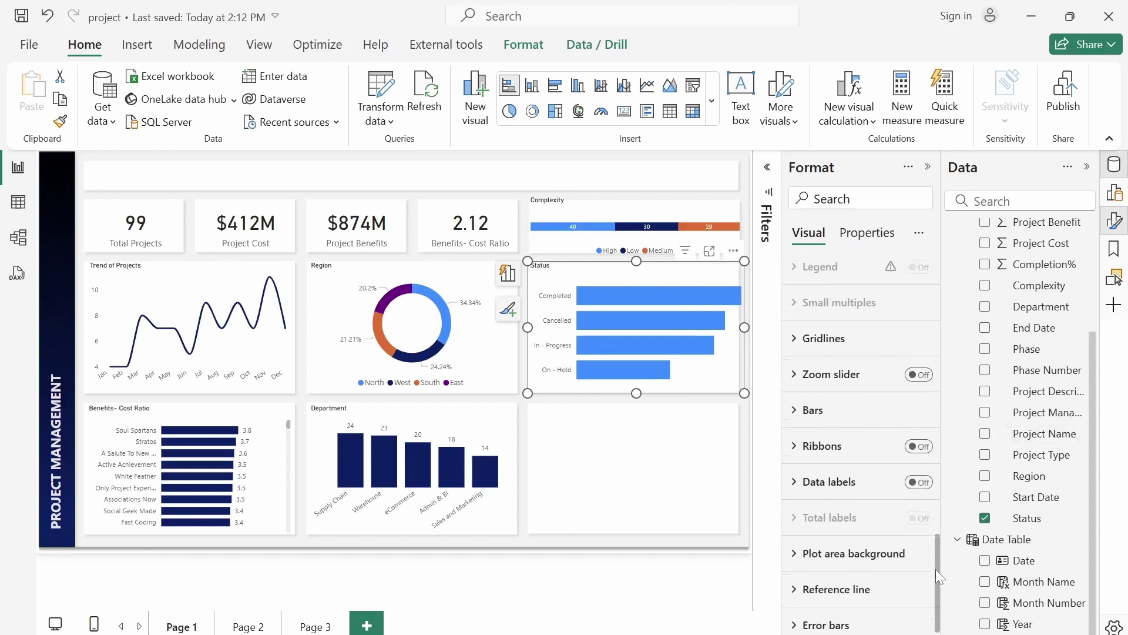
click(797, 405)
click(832, 577)
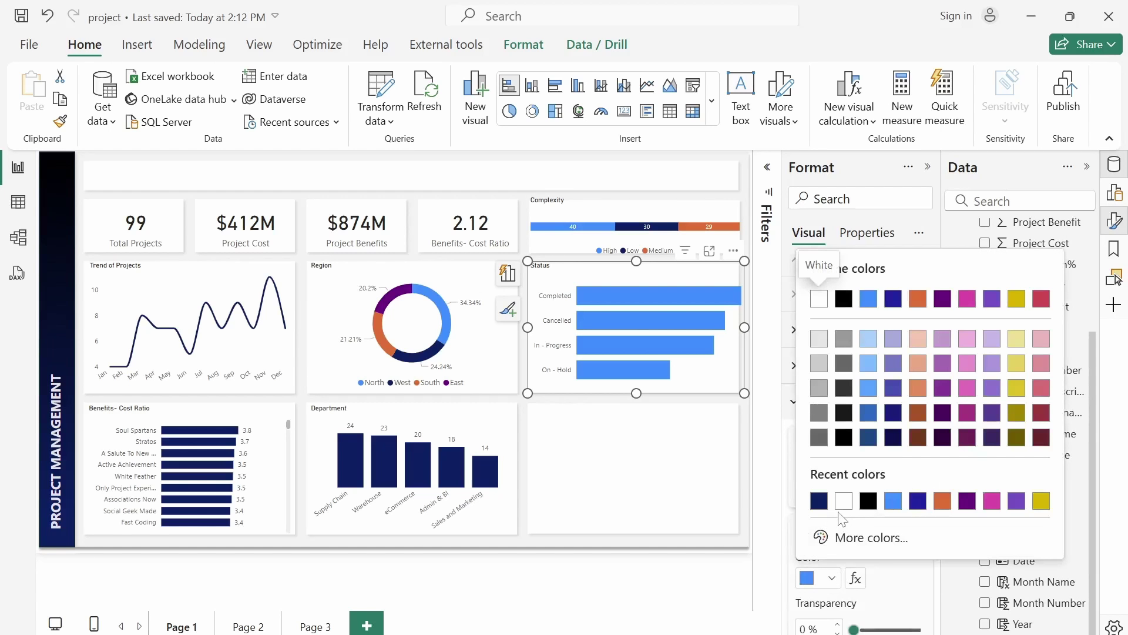
click(842, 501)
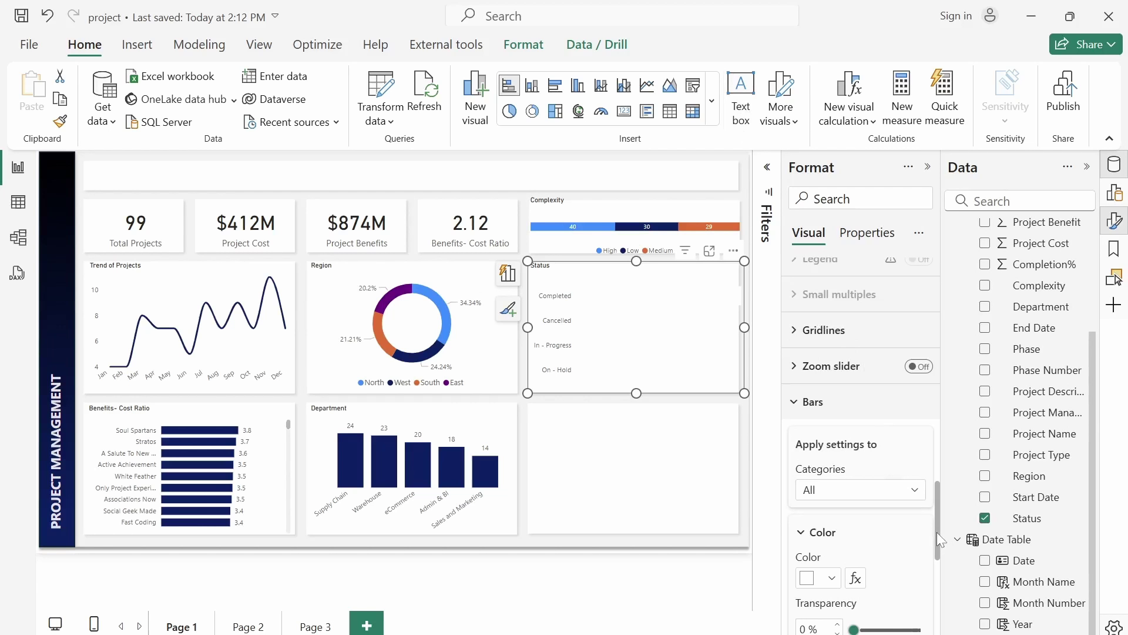
Step: Enable error bars for the Total Projects series in the Status chart
drag(937, 531, 936, 611)
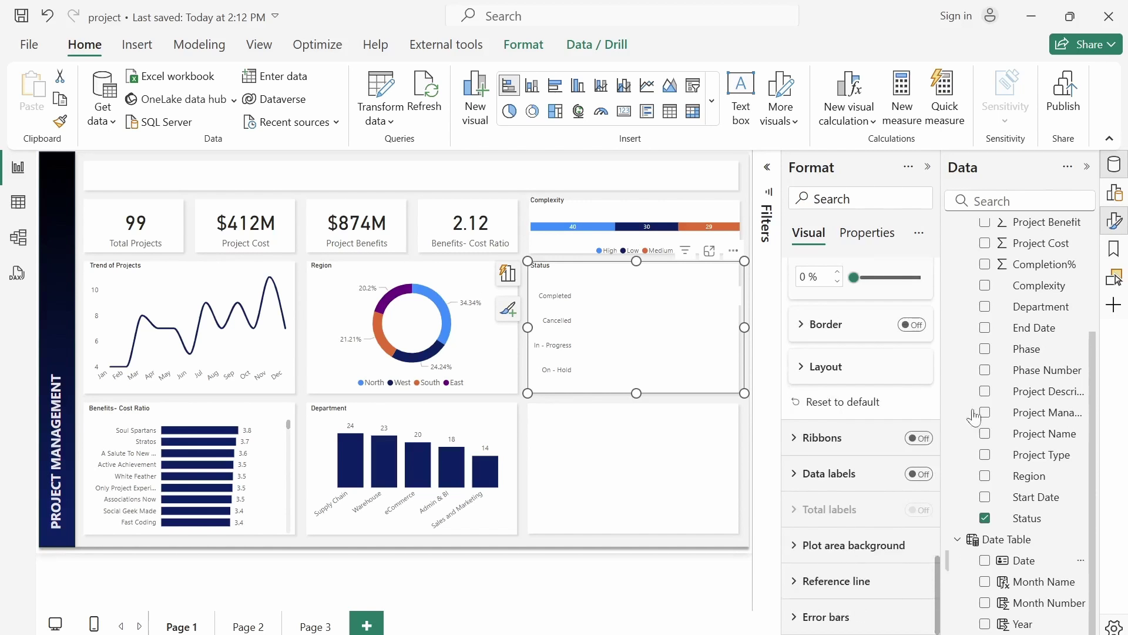
click(804, 624)
scroll(942, 609, down, 5)
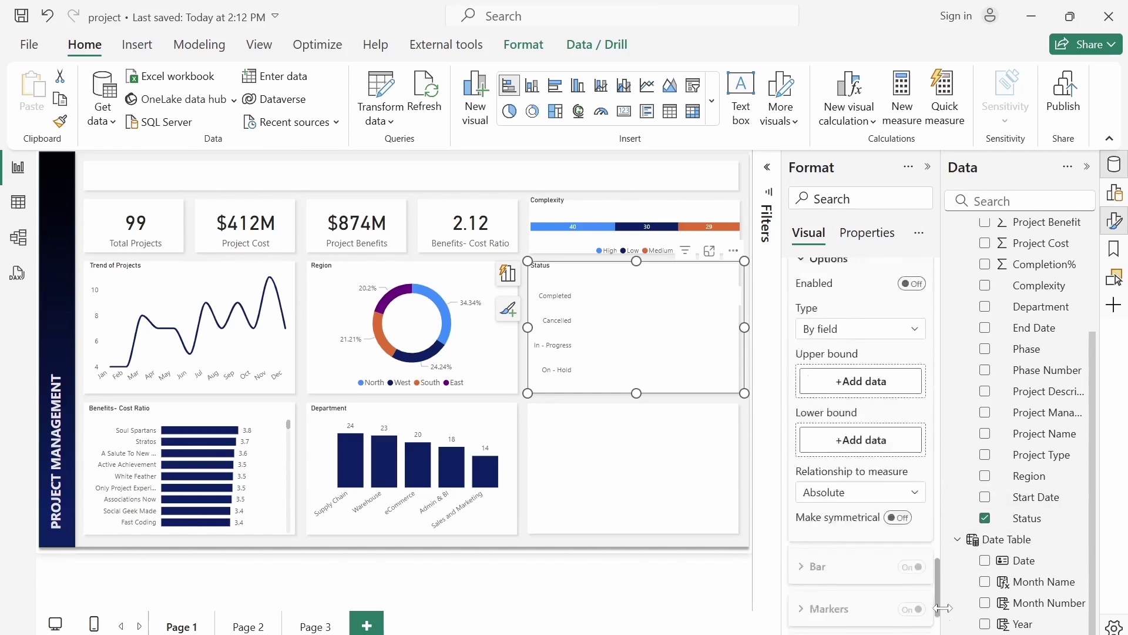
scroll(942, 608, down, 2)
scroll(905, 388, up, 4)
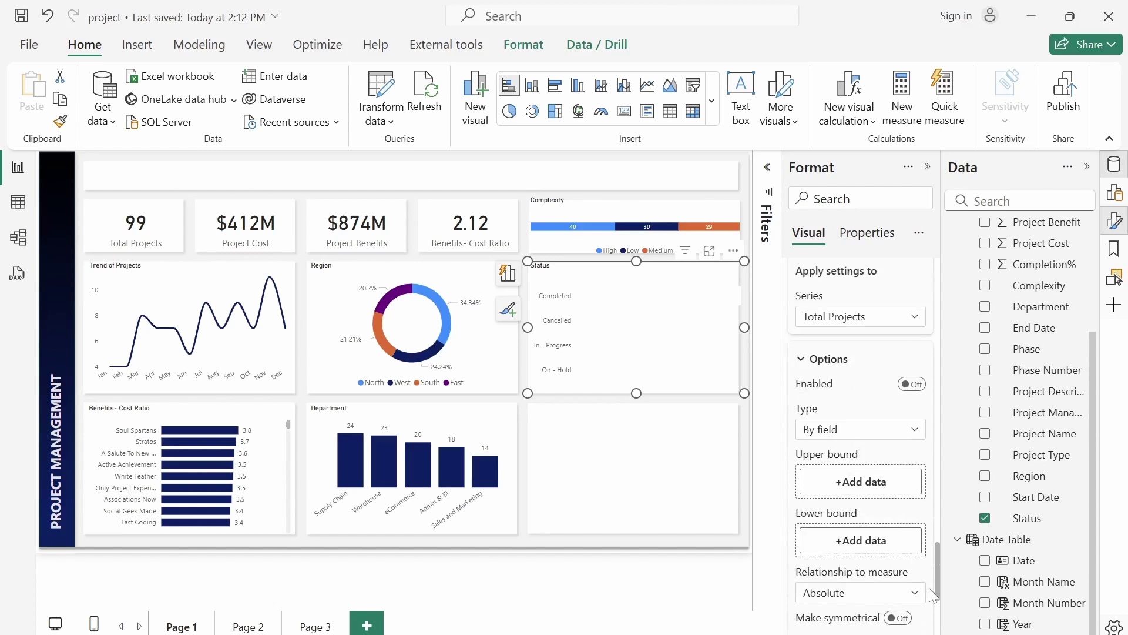
click(919, 386)
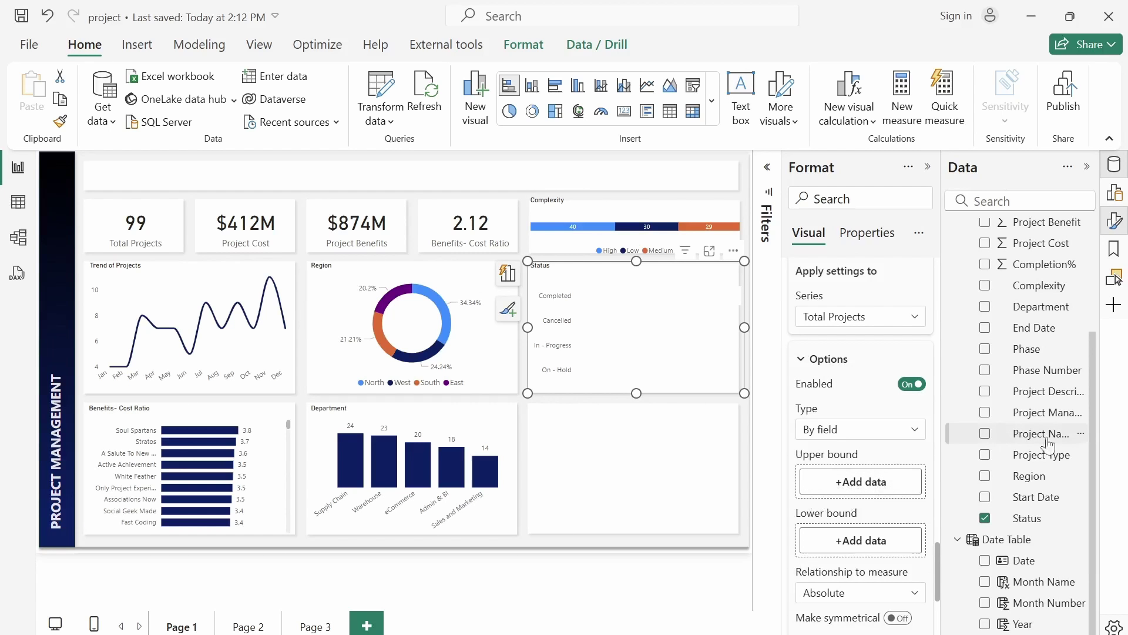
Step: Set the error bars' upper bound to Total Projects and lower bound to Baseline, and narrow the Status chart slightly to fit its card
scroll(1093, 477, up, 2)
scroll(1100, 430, up, 5)
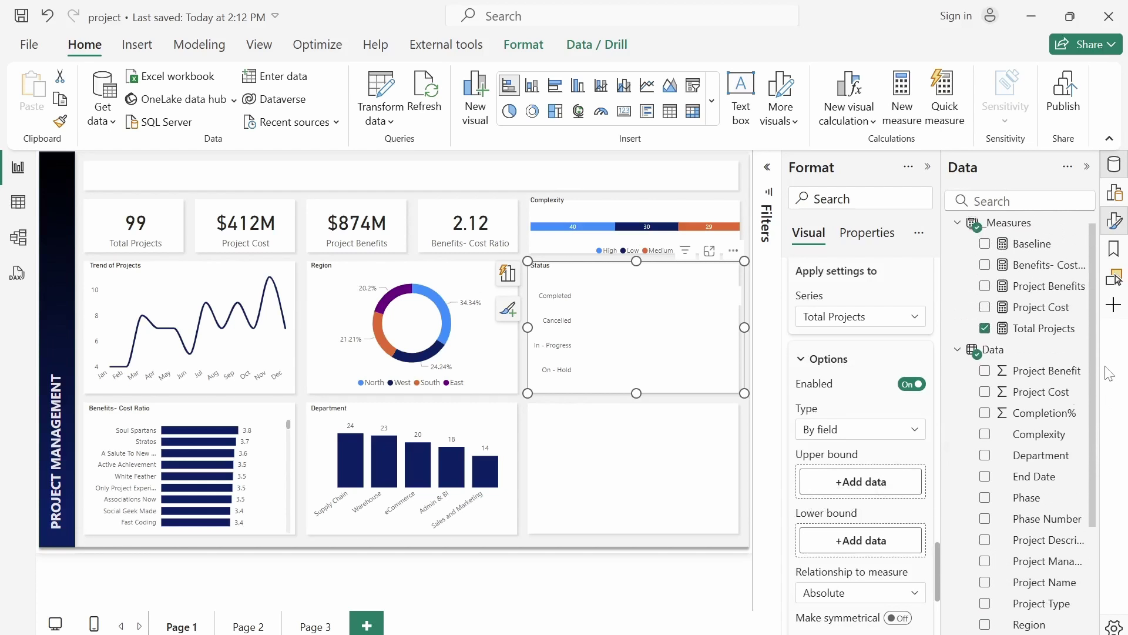
drag(1026, 346, 863, 482)
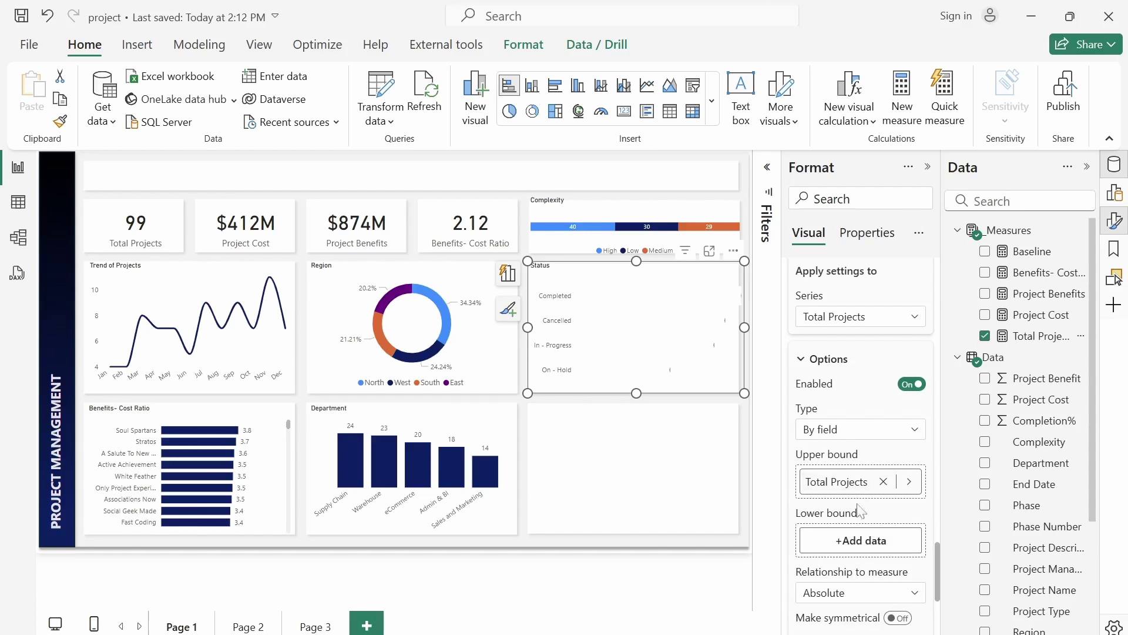
mouse_move(976, 252)
mouse_down()
mouse_move(875, 414)
mouse_move(873, 549)
mouse_up()
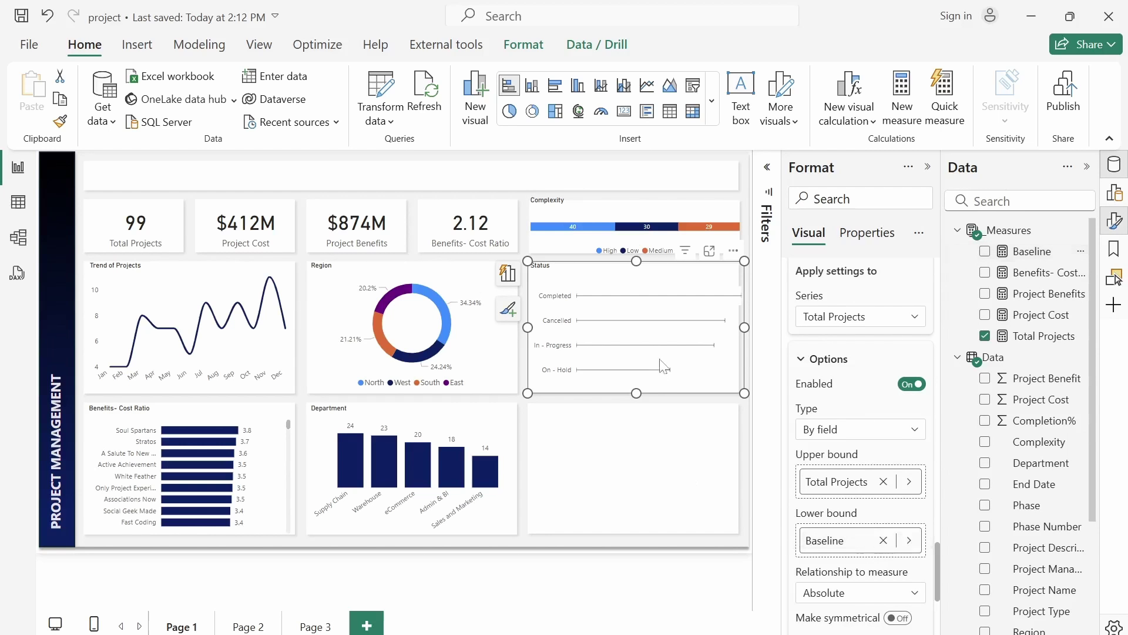
drag(744, 329, 737, 329)
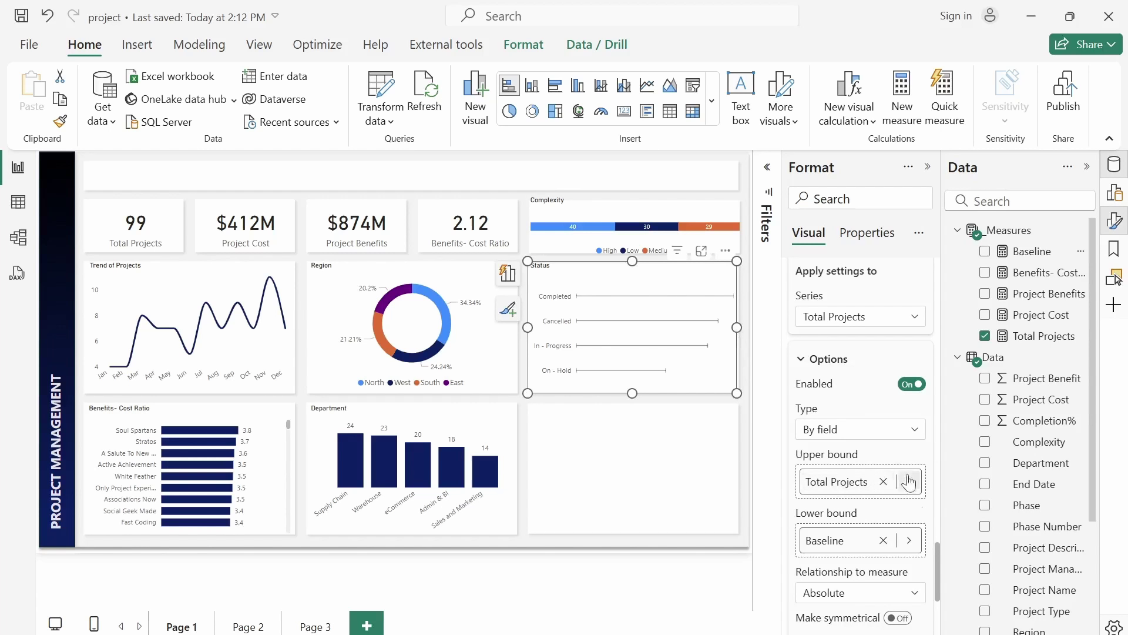
Step: Format the error bars in the Status chart with a dark navy bar colour and a width of 10
drag(936, 573, 940, 629)
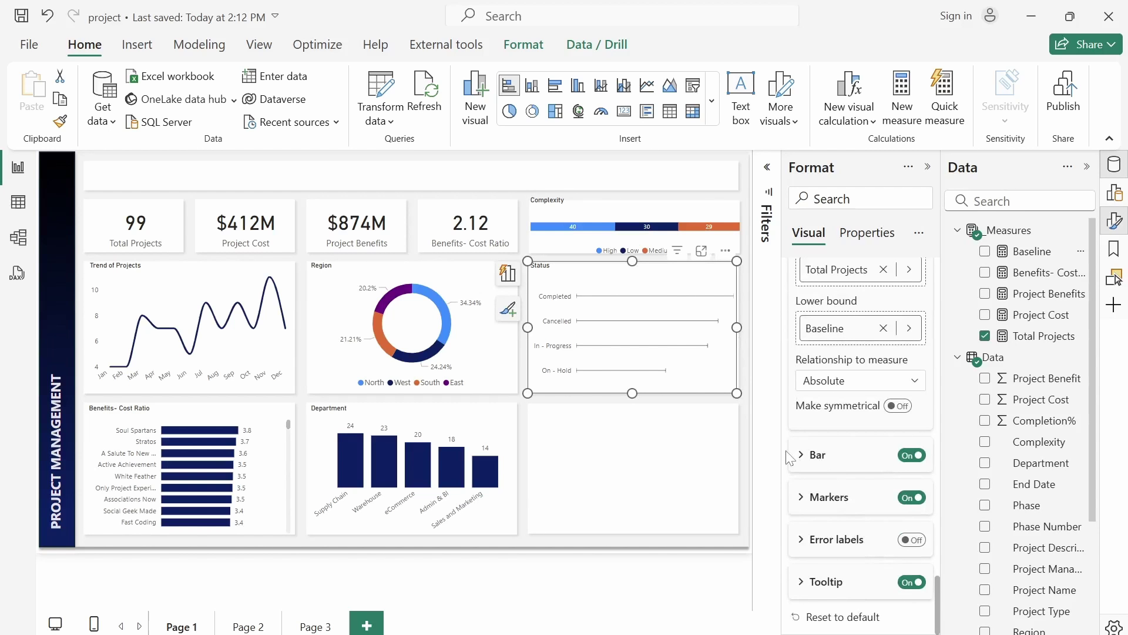
click(800, 457)
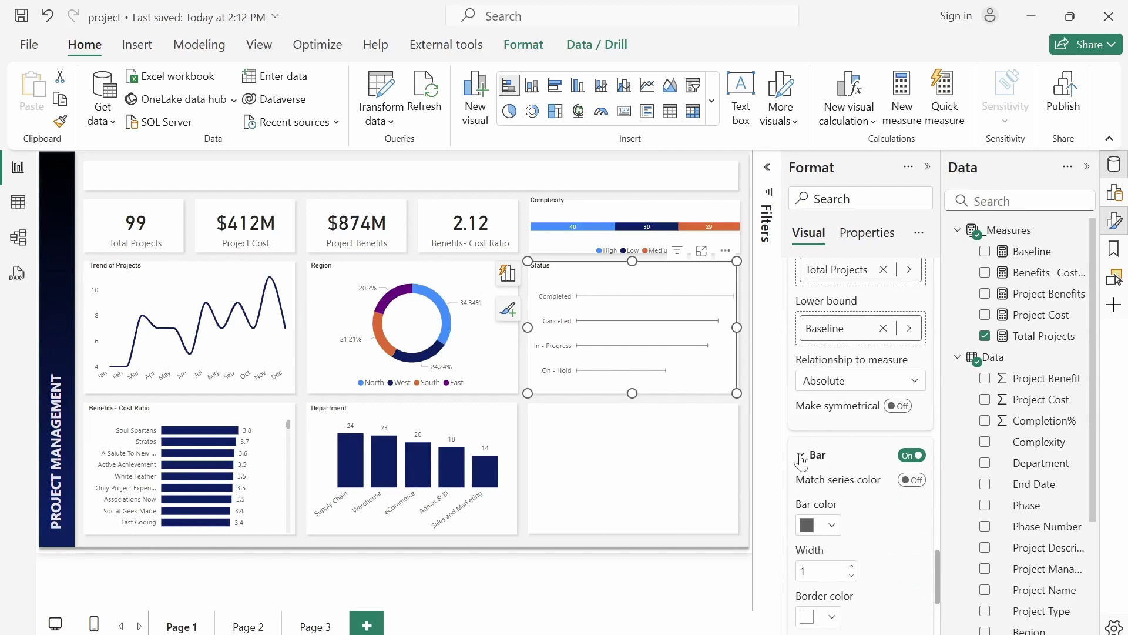
click(832, 525)
click(843, 448)
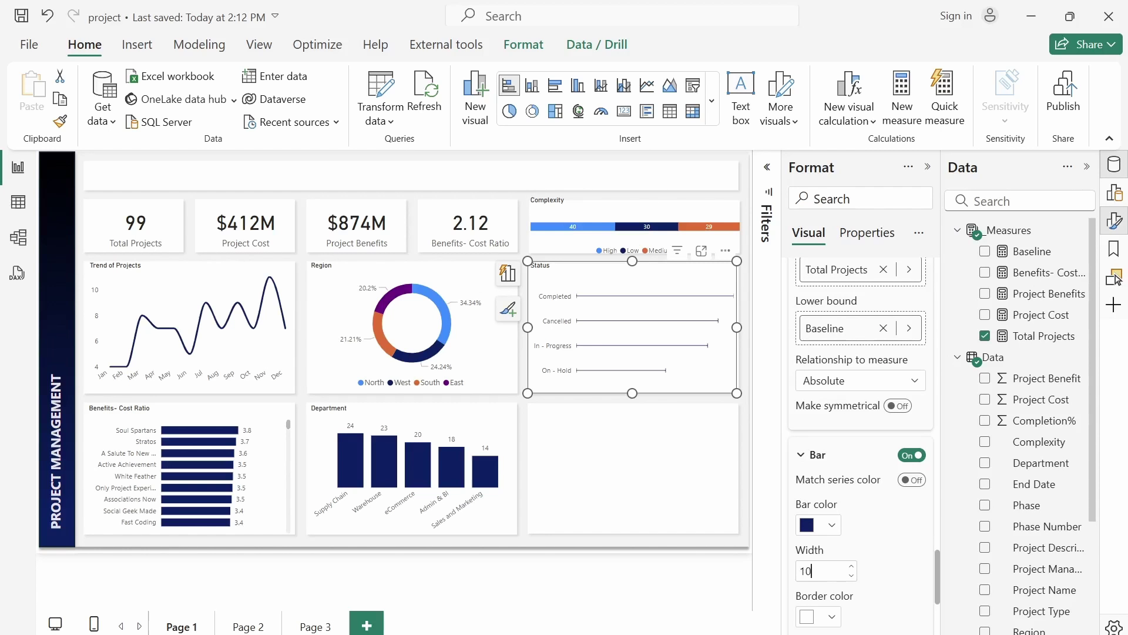
key(Return)
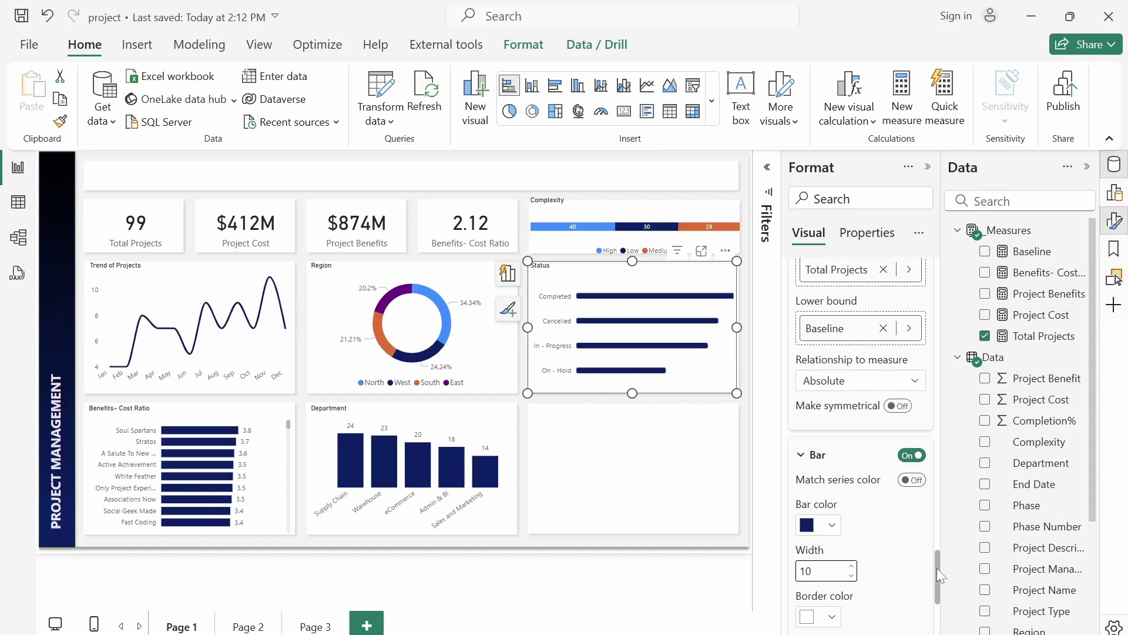
scroll(937, 567, down, 4)
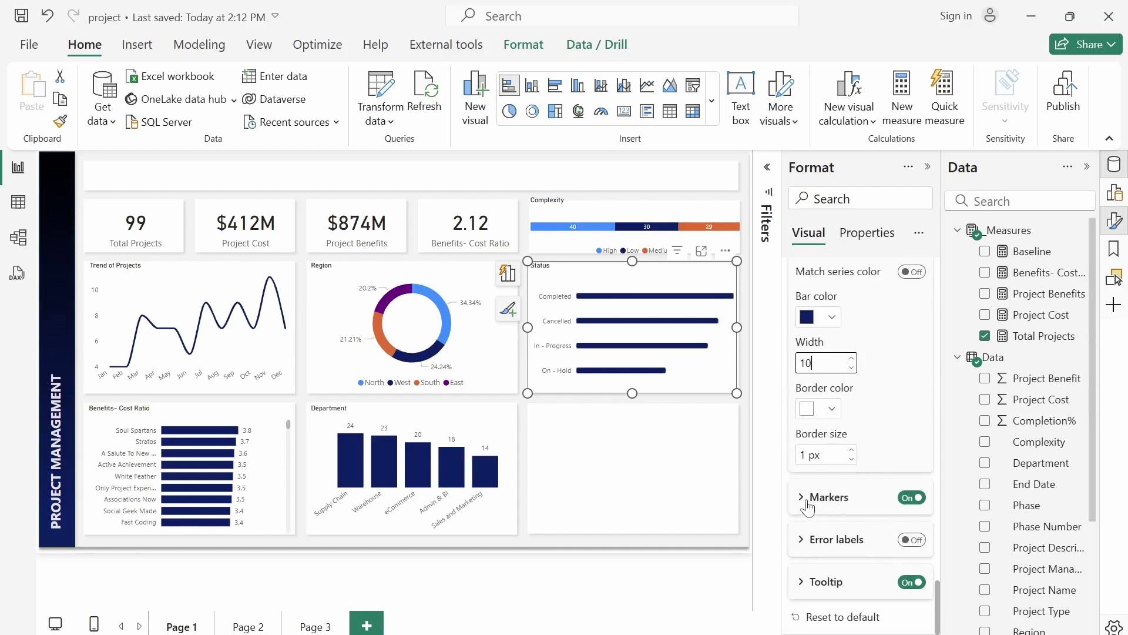
Step: Set the Status chart's error bar markers to a circle shape with a size of 6 px
click(808, 505)
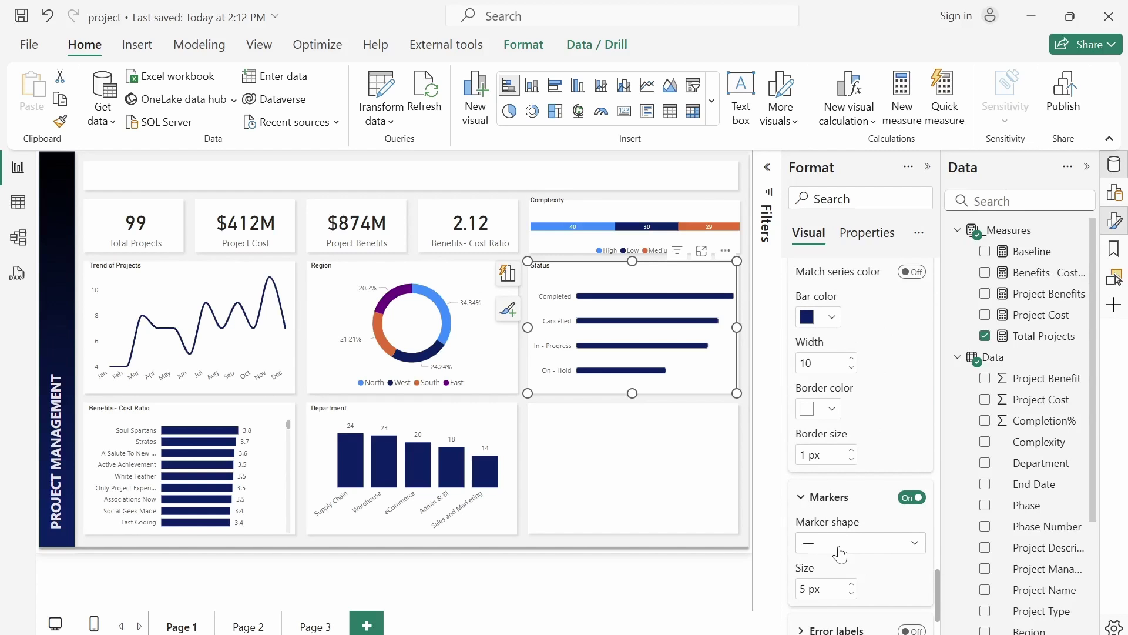
click(841, 554)
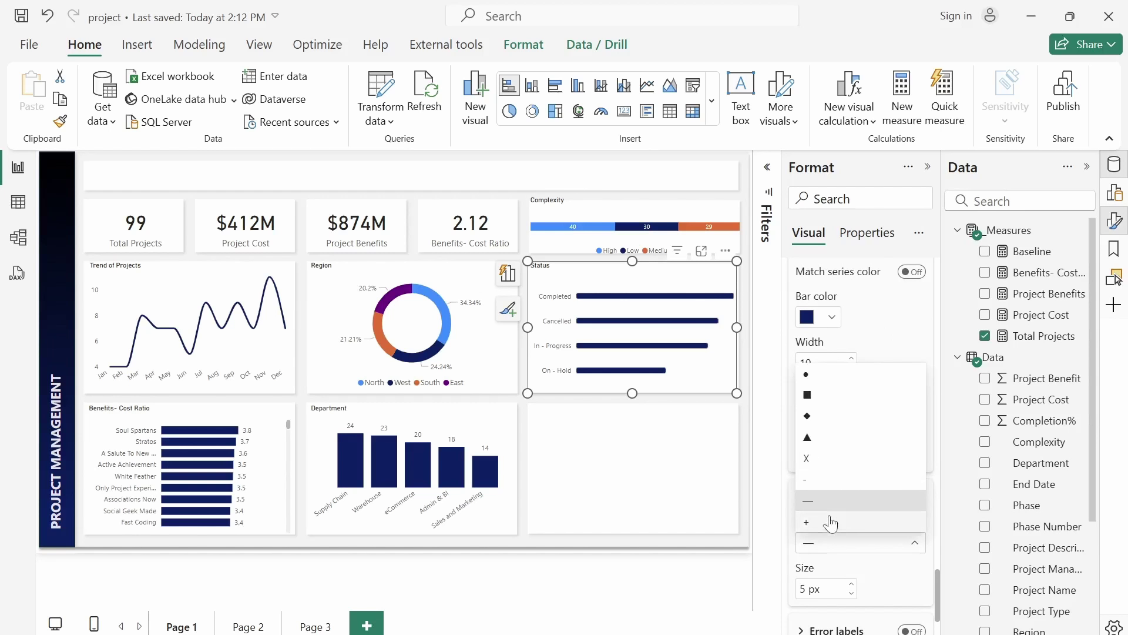
click(809, 383)
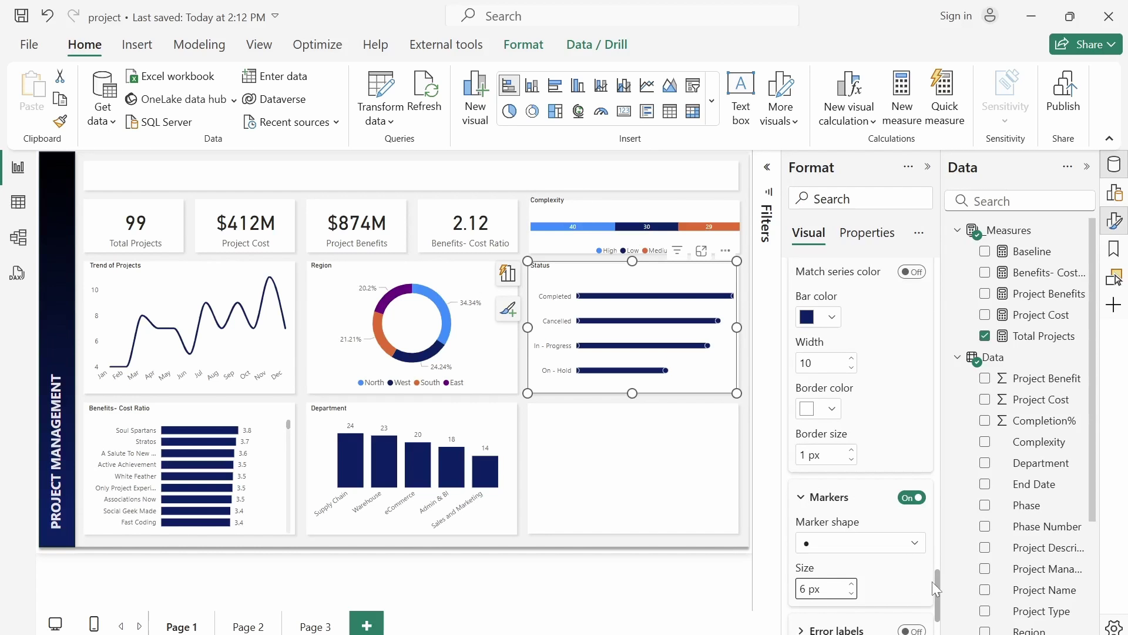
Step: Change the border colour of the Status chart's error bars to the recently used dark navy
drag(937, 580, 939, 597)
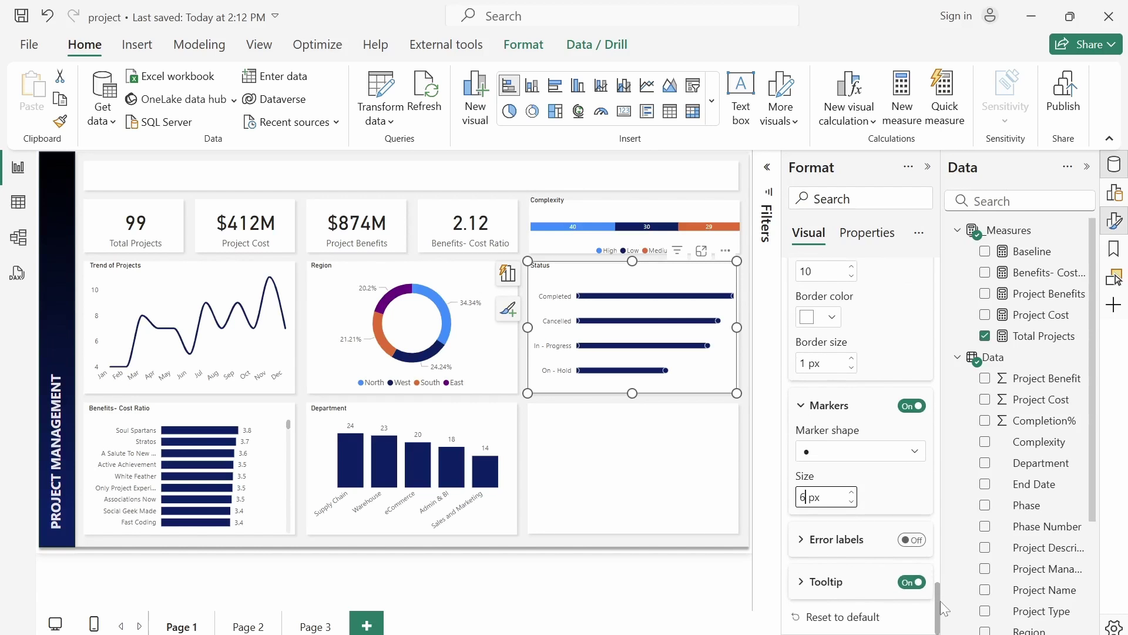
scroll(940, 600, up, 2)
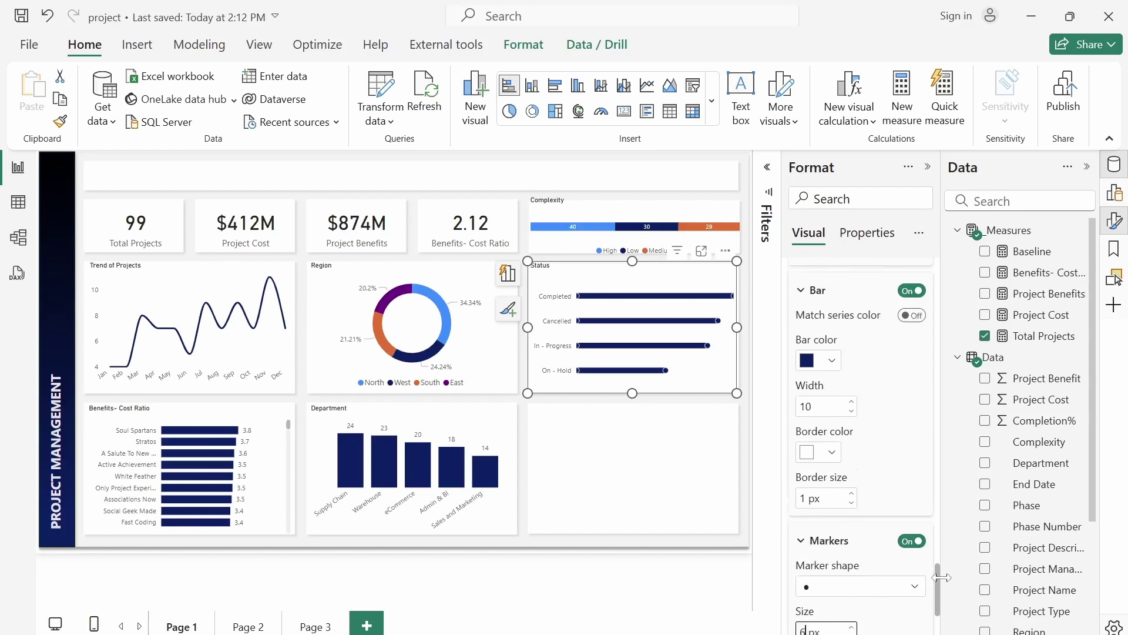
click(832, 460)
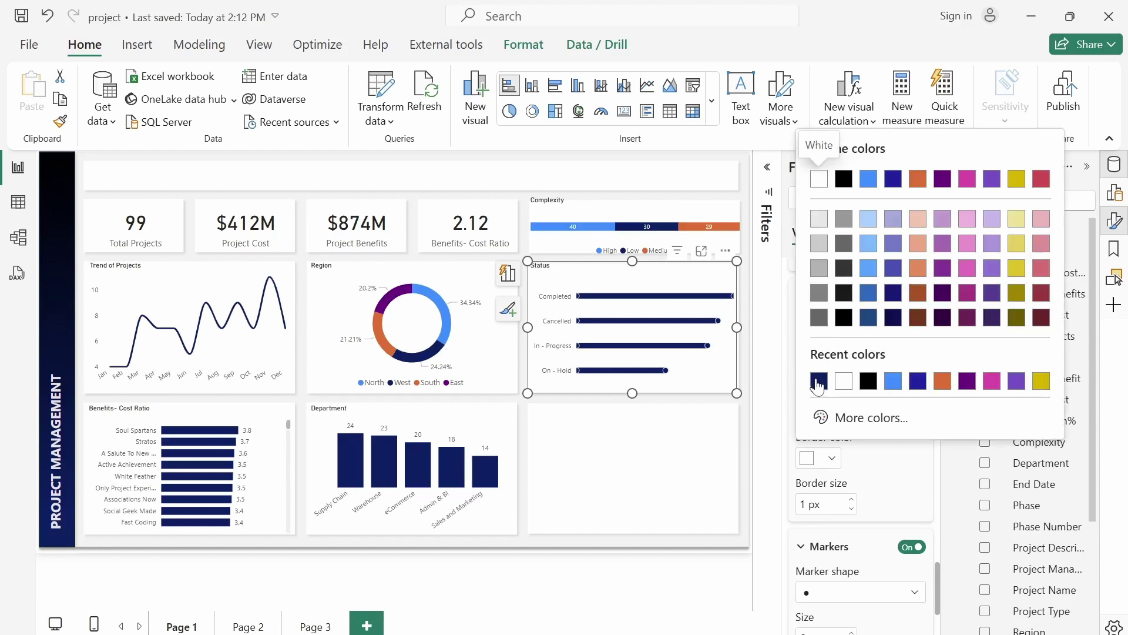
click(819, 381)
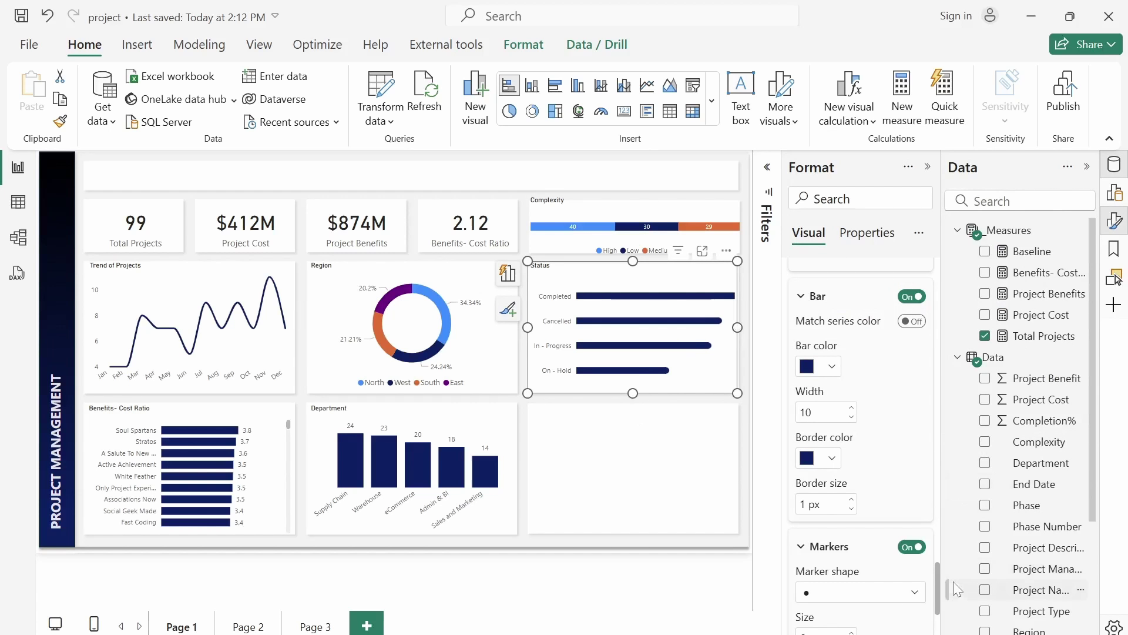
Step: Enable data labels on the Status chart, position them at Outside end, and deselect the chart
scroll(937, 587, down, 3)
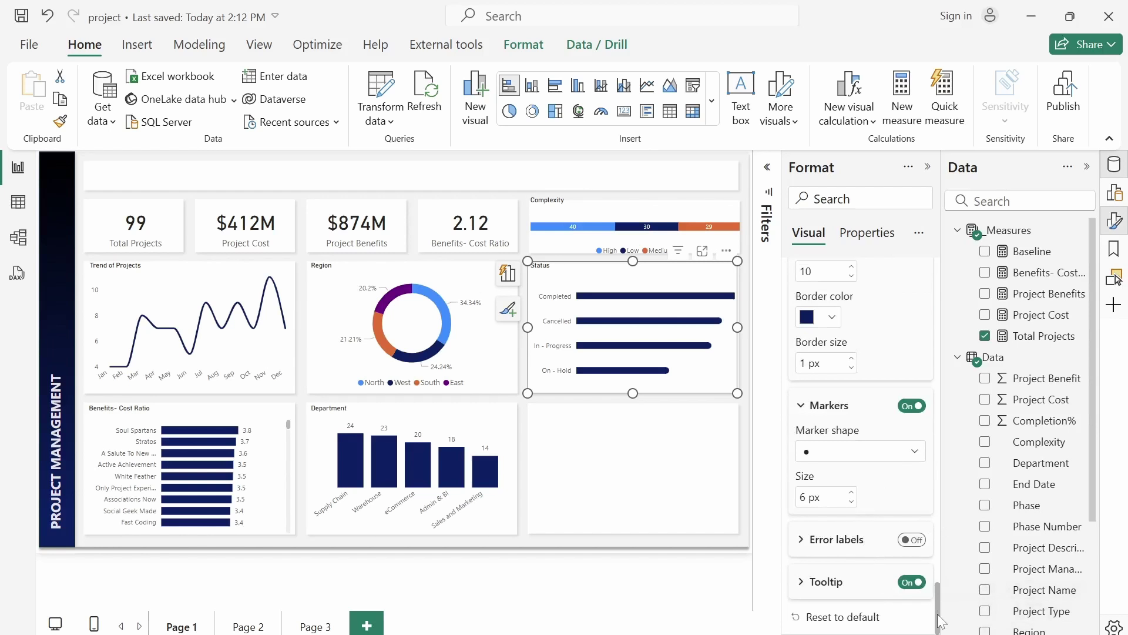
drag(938, 618, 942, 491)
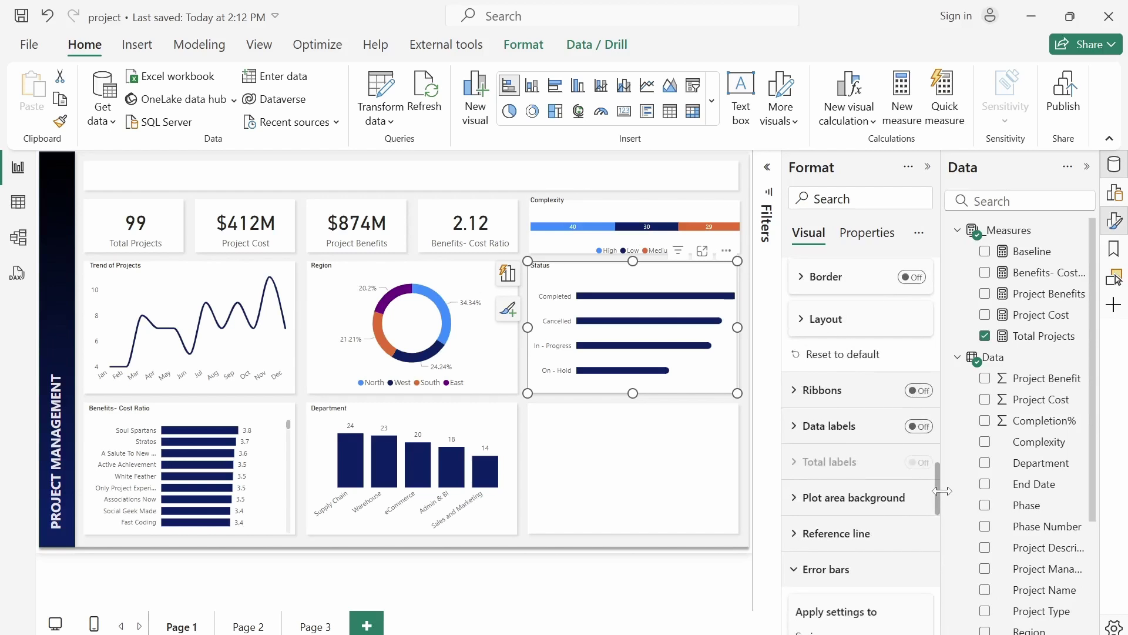
click(926, 428)
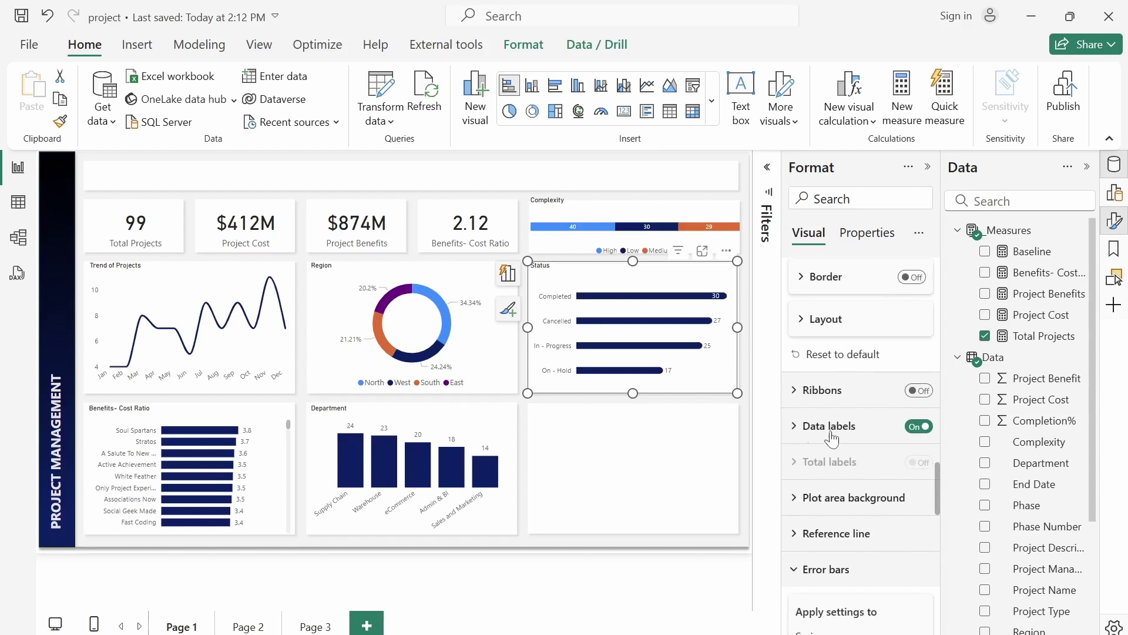
click(794, 426)
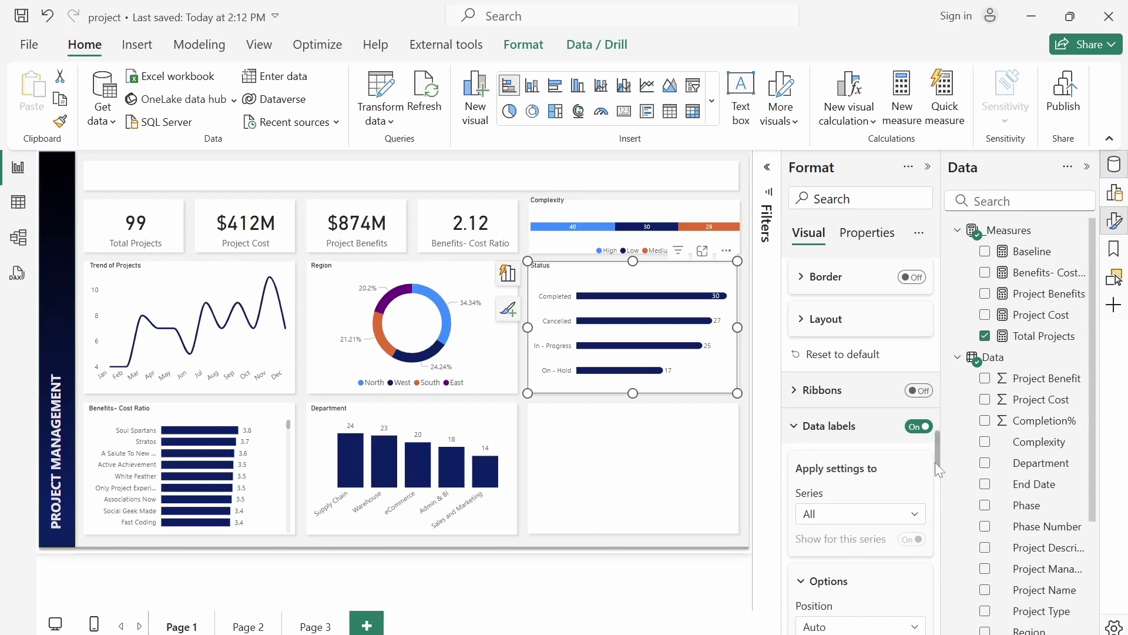
drag(935, 461, 916, 479)
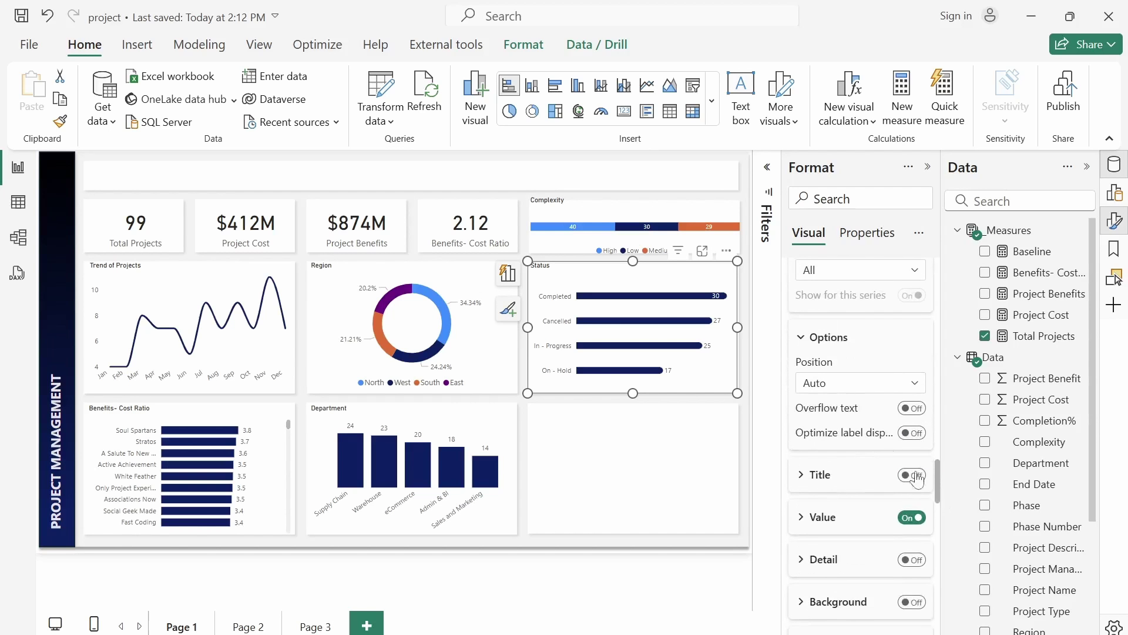
click(868, 388)
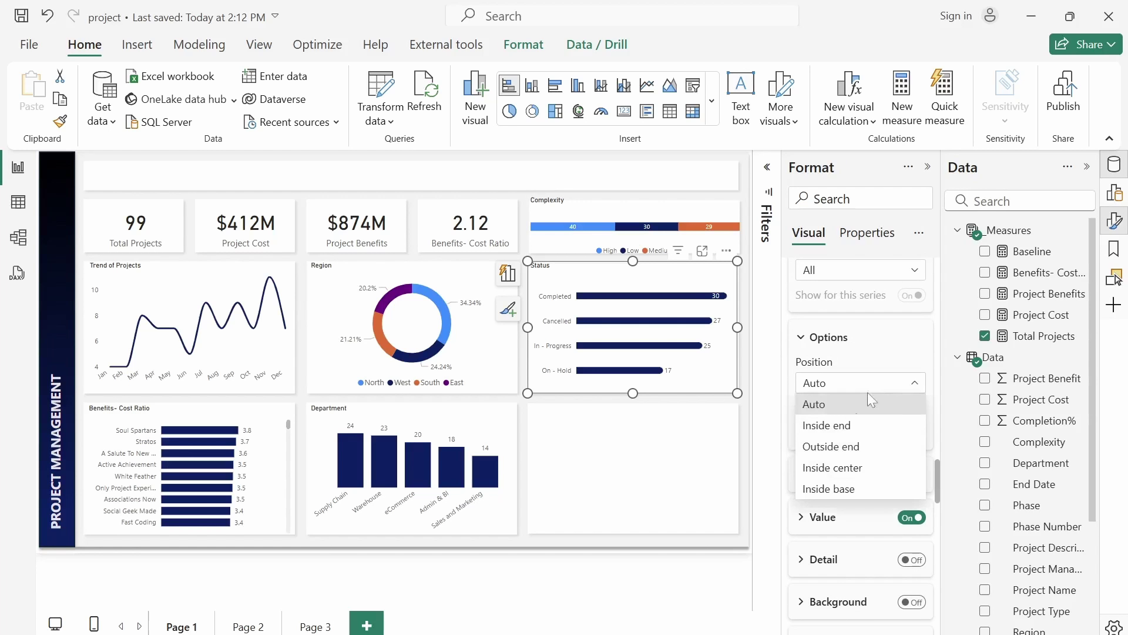
click(859, 453)
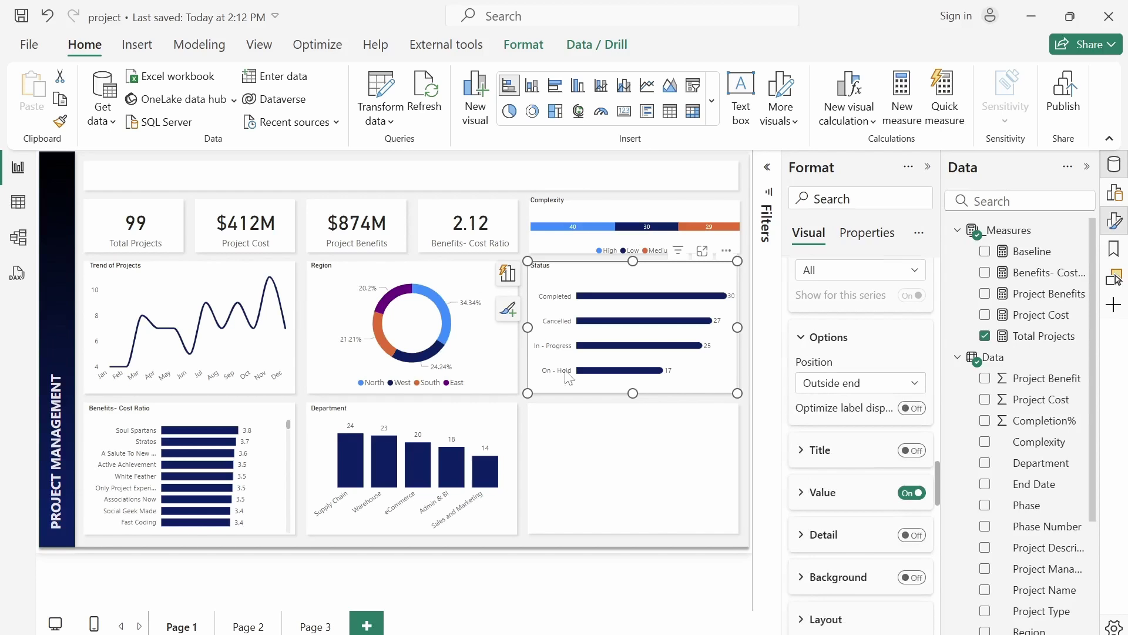
key(Escape)
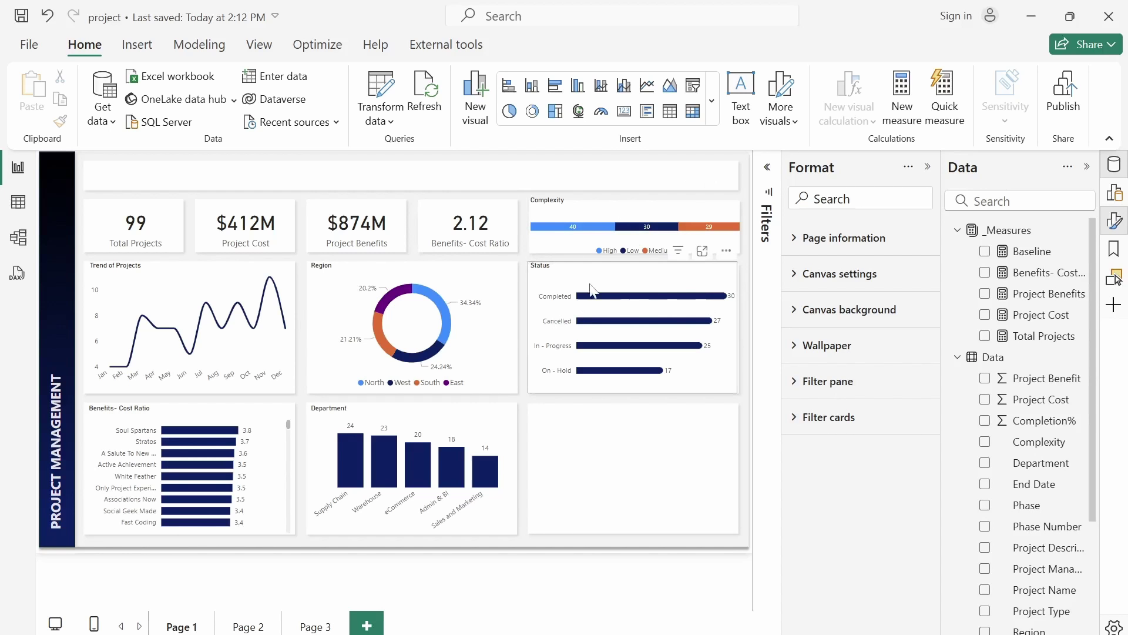
mouse_move(641, 351)
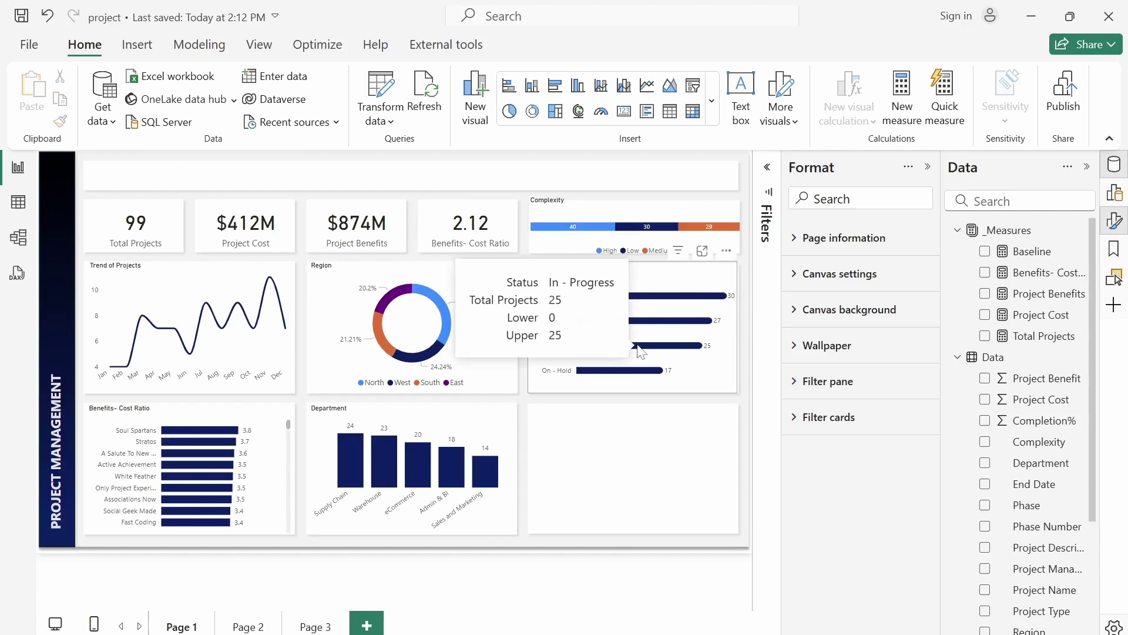
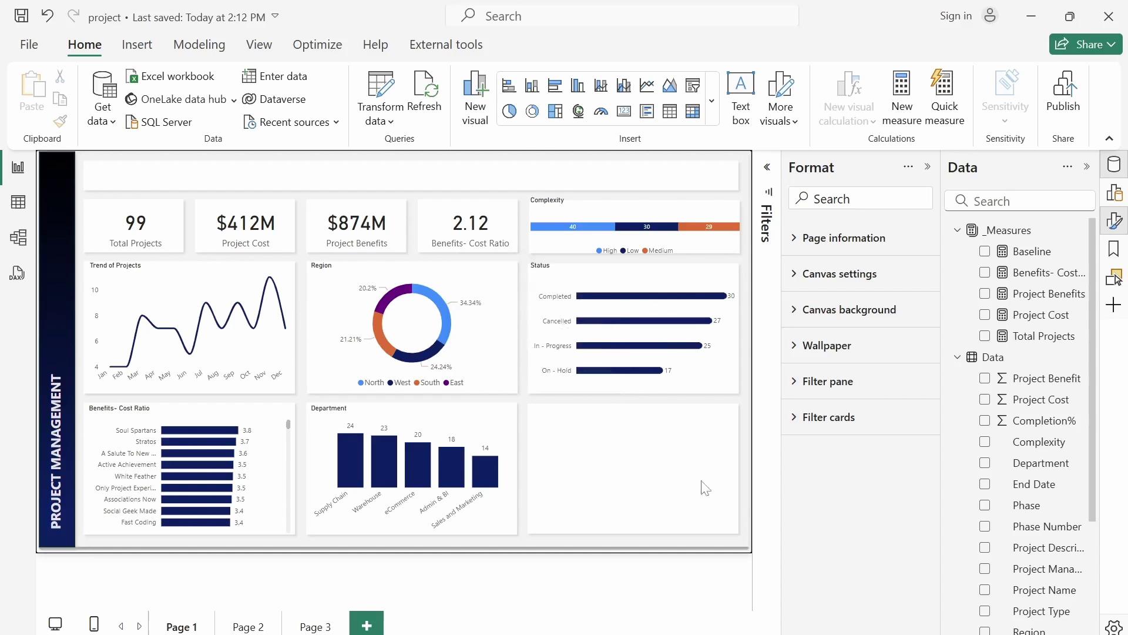
Step: Insert a stacked column chart in the empty card beneath Status, showing Total Projects by Phase
click(531, 85)
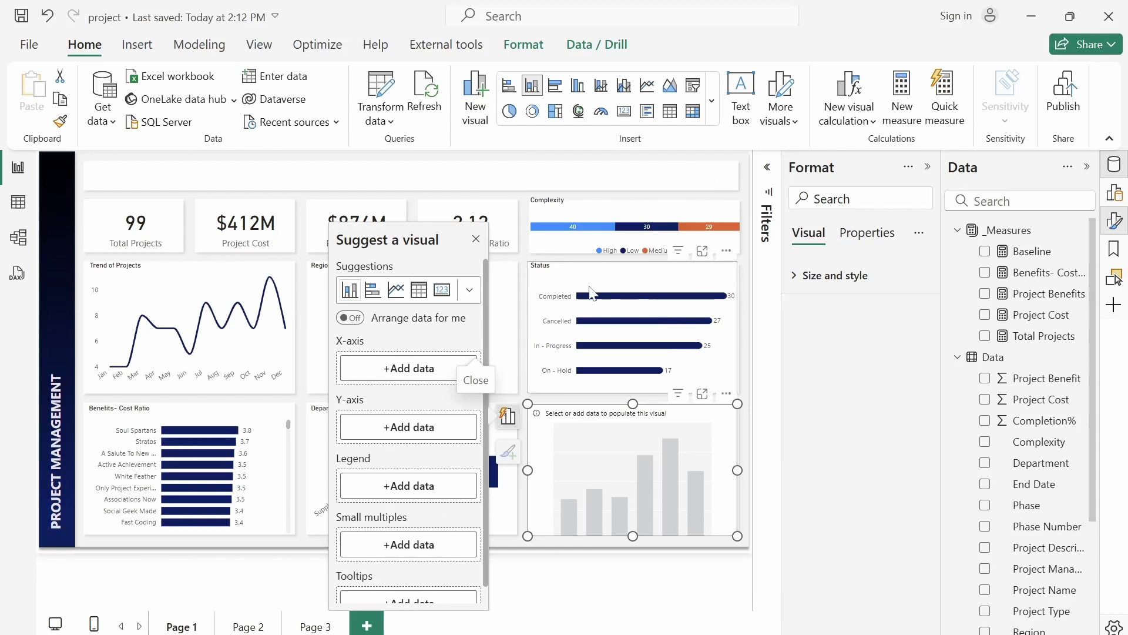
click(986, 336)
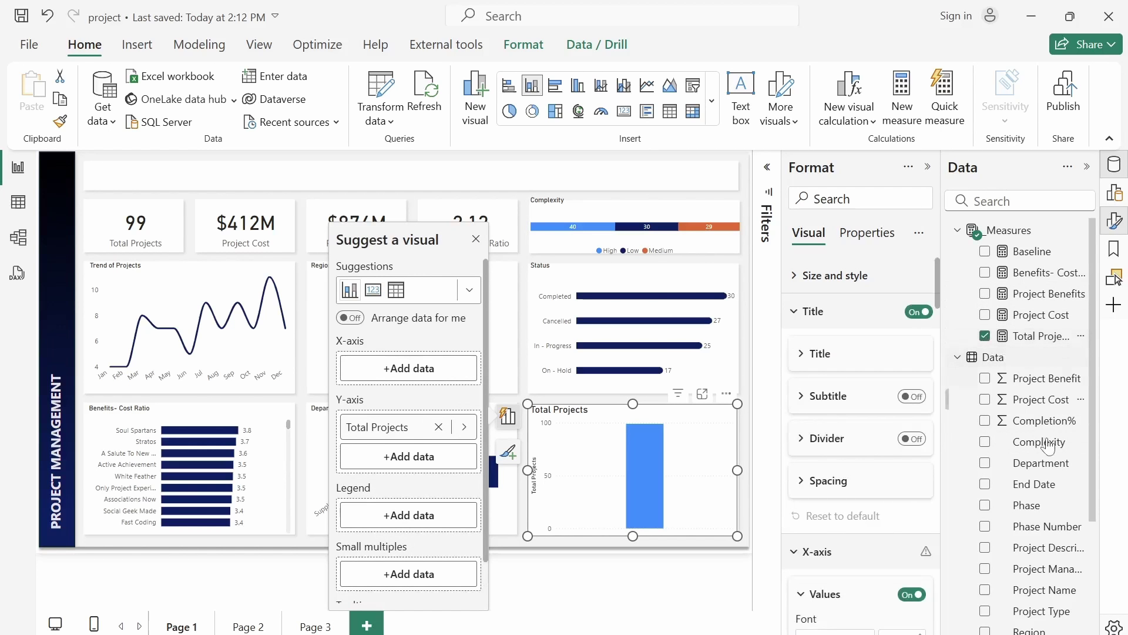
click(985, 504)
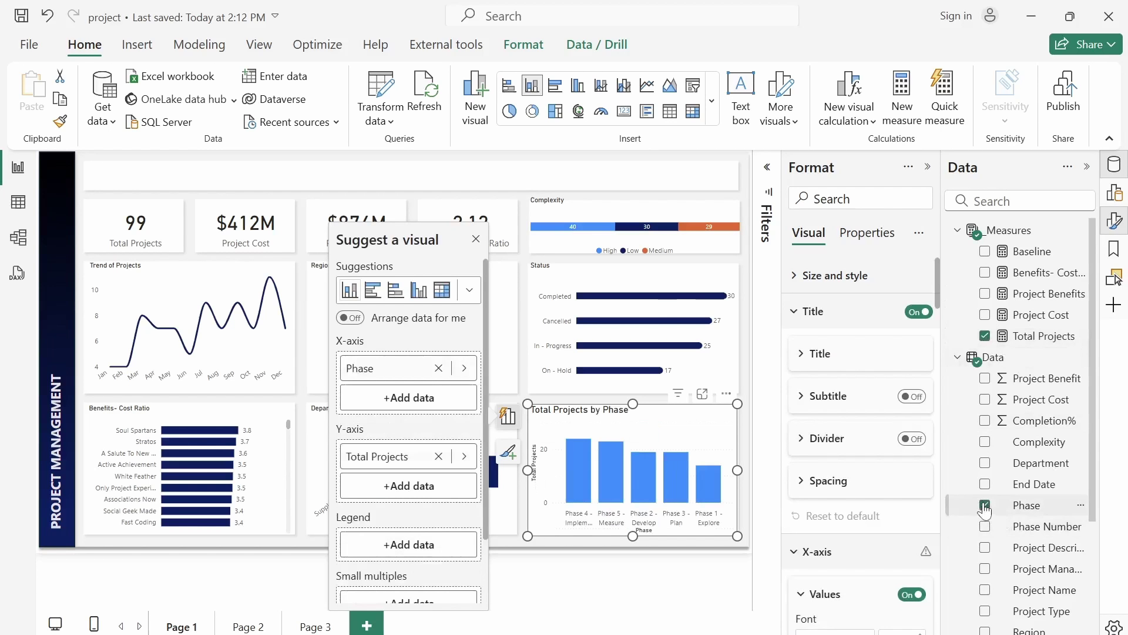
click(708, 526)
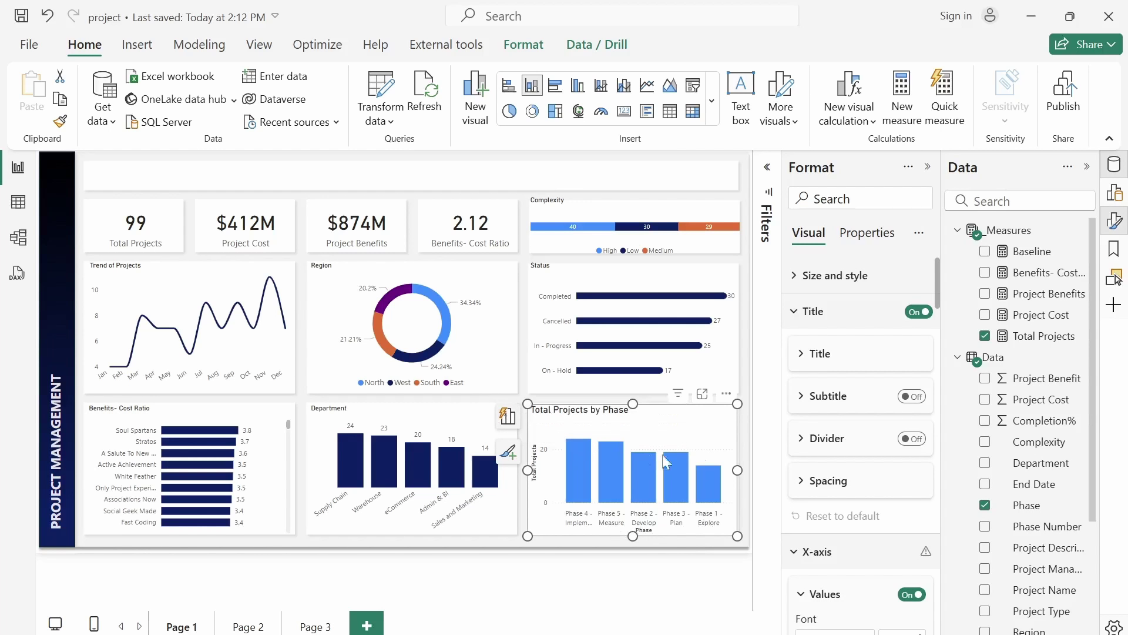
Step: View the new Phase chart in focus mode, sort the Phase column by Phase Number, and return to the report
click(702, 394)
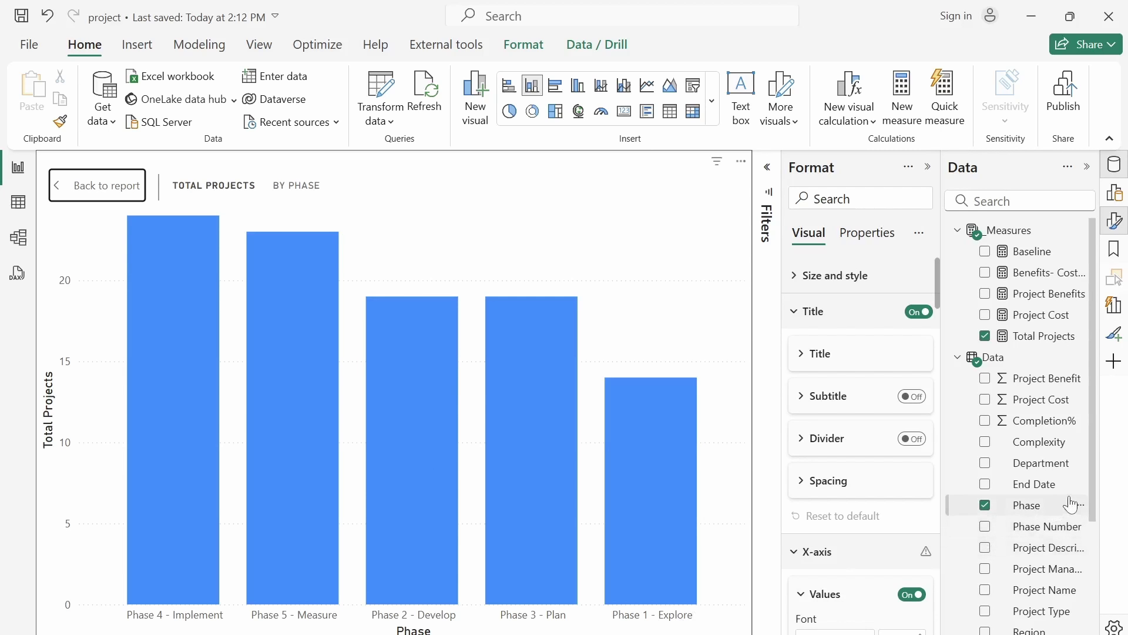
click(1035, 508)
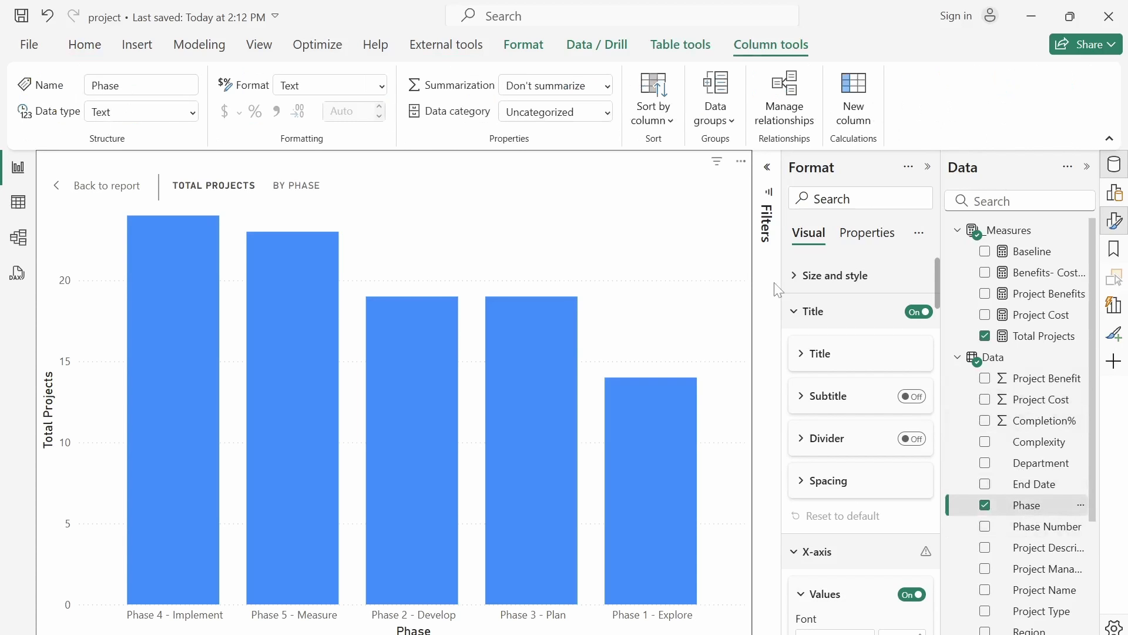
click(670, 123)
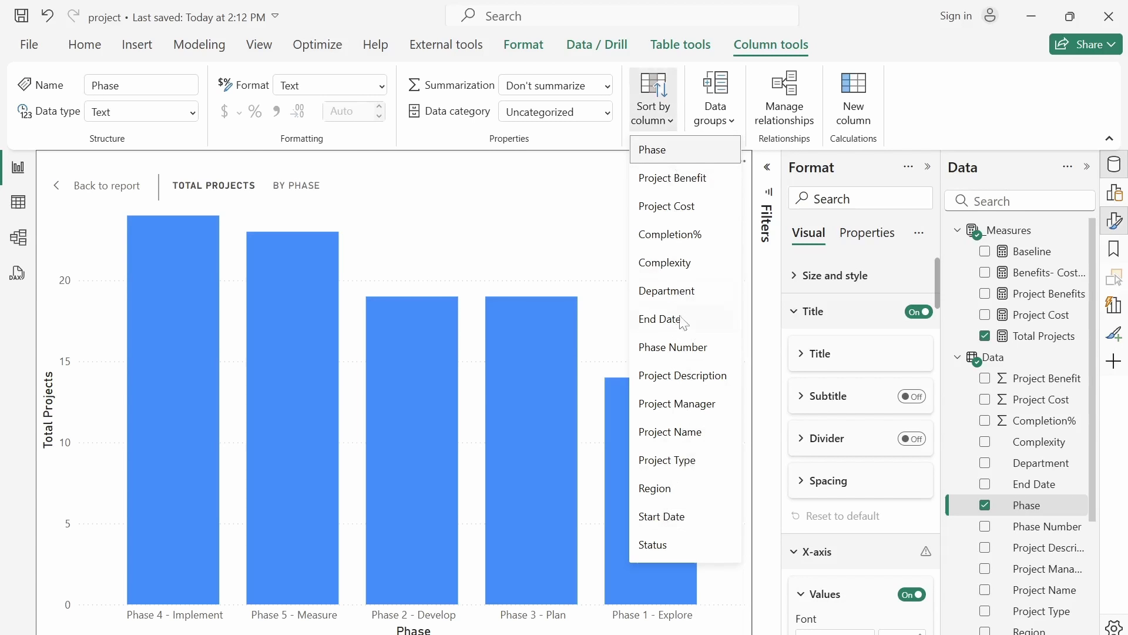
click(681, 356)
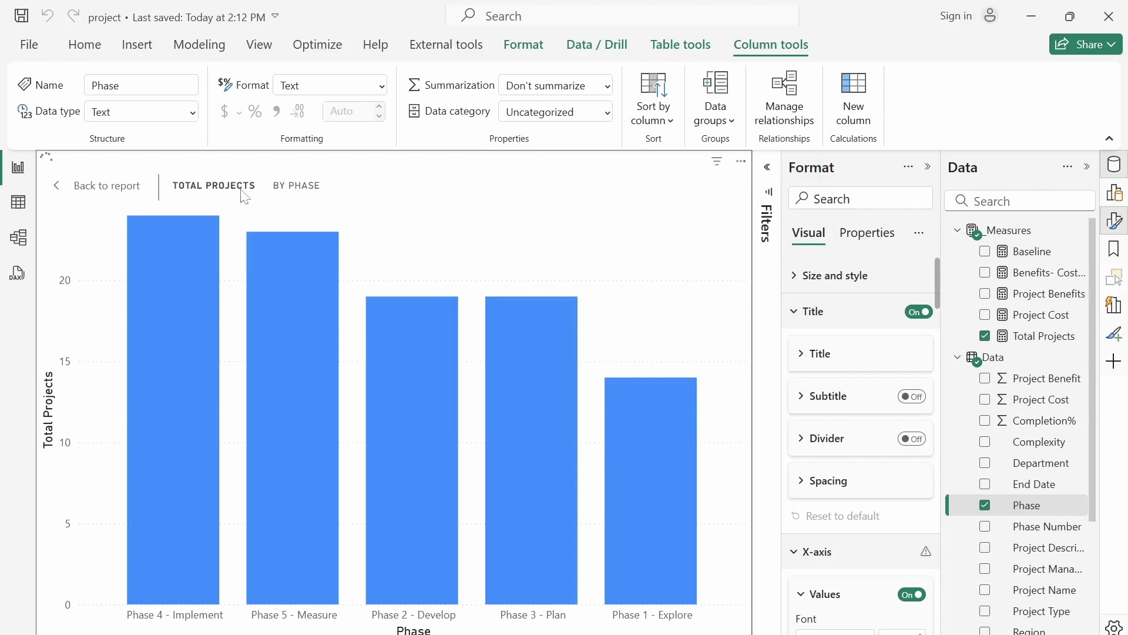
click(85, 188)
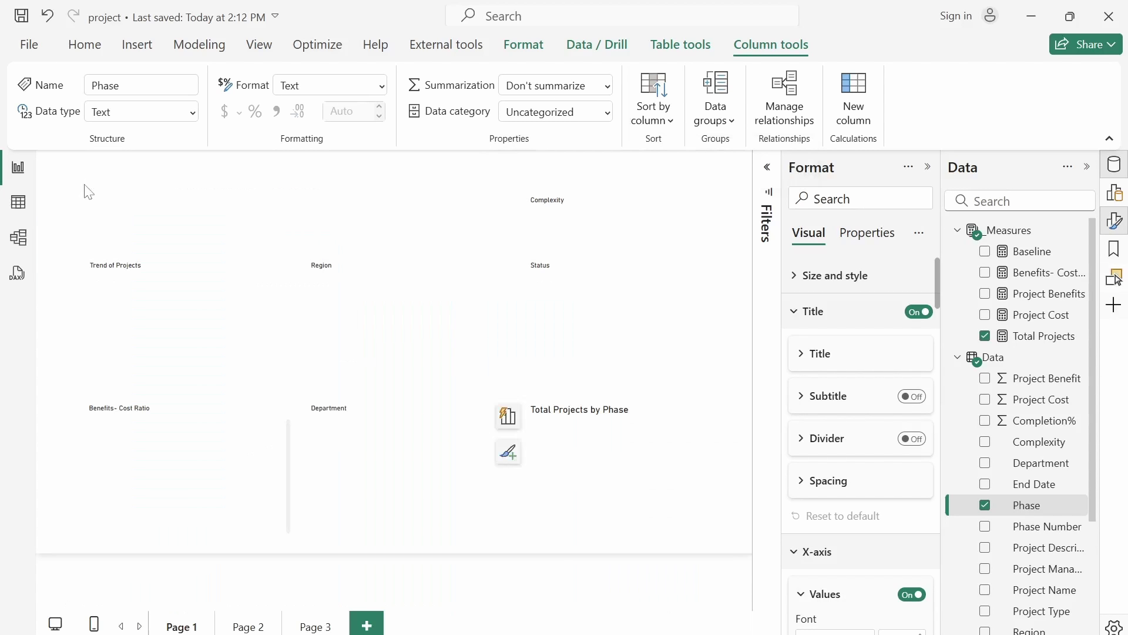
Step: Remove the Phase field from the new column chart and add it back to apply the phase order
click(985, 506)
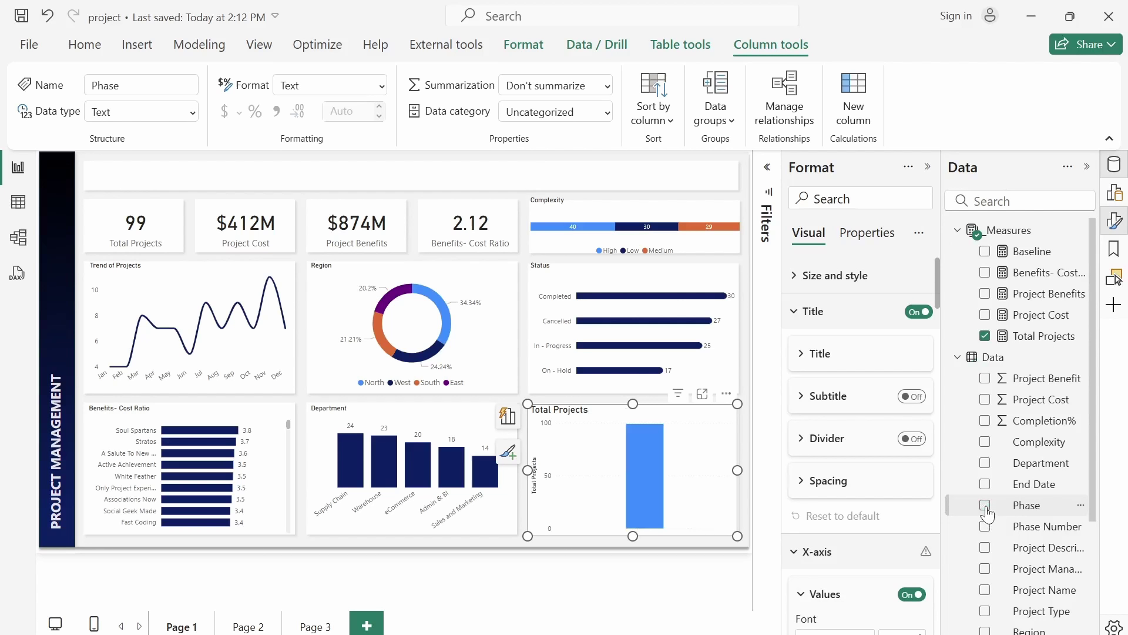
click(985, 505)
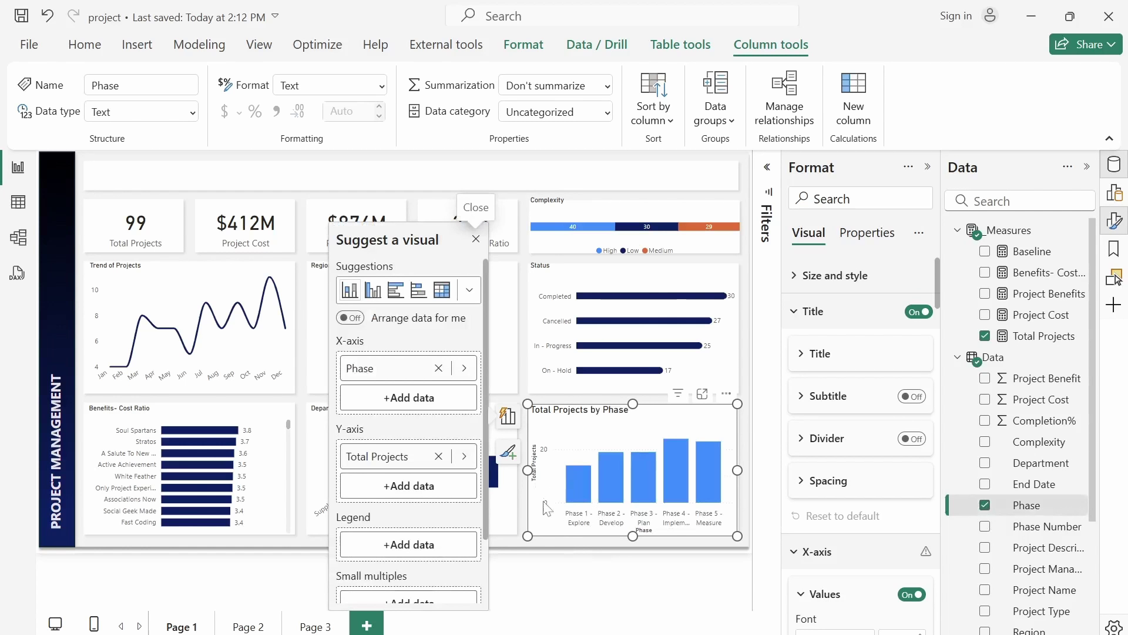
click(935, 290)
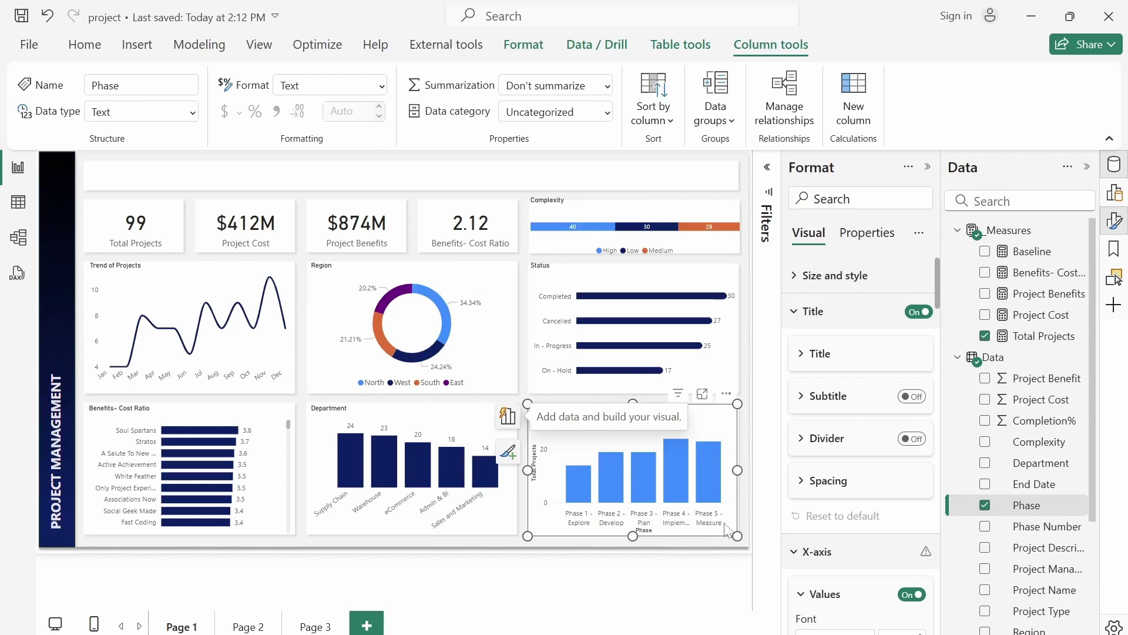
Step: Turn off the background of the Total Projects by Phase column chart
click(811, 275)
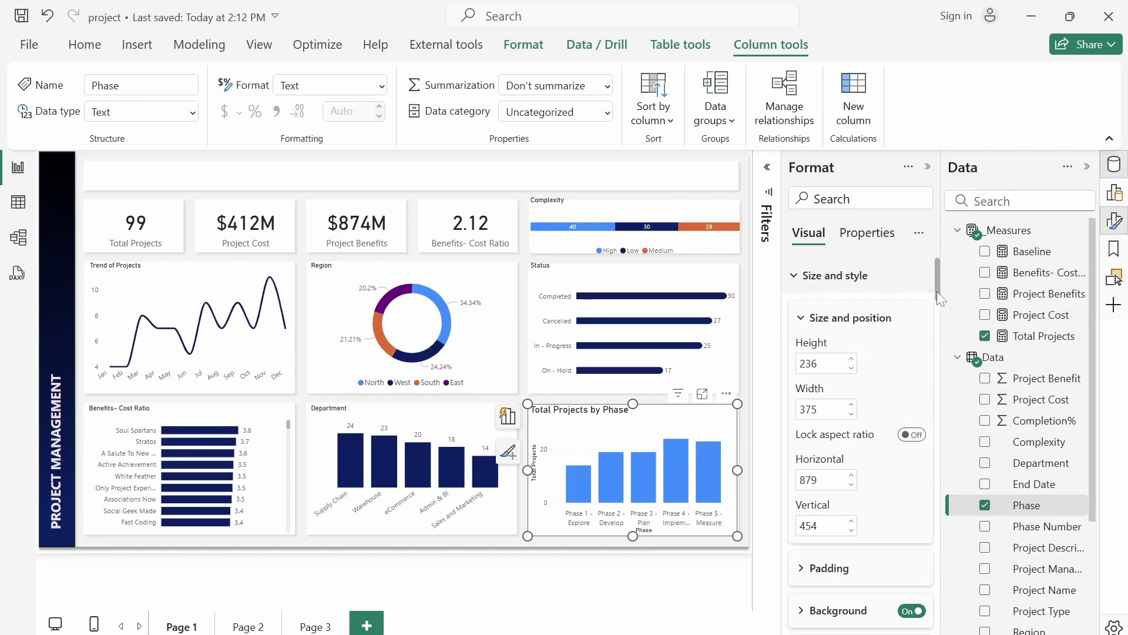
scroll(936, 288, down, 6)
scroll(917, 329, up, 3)
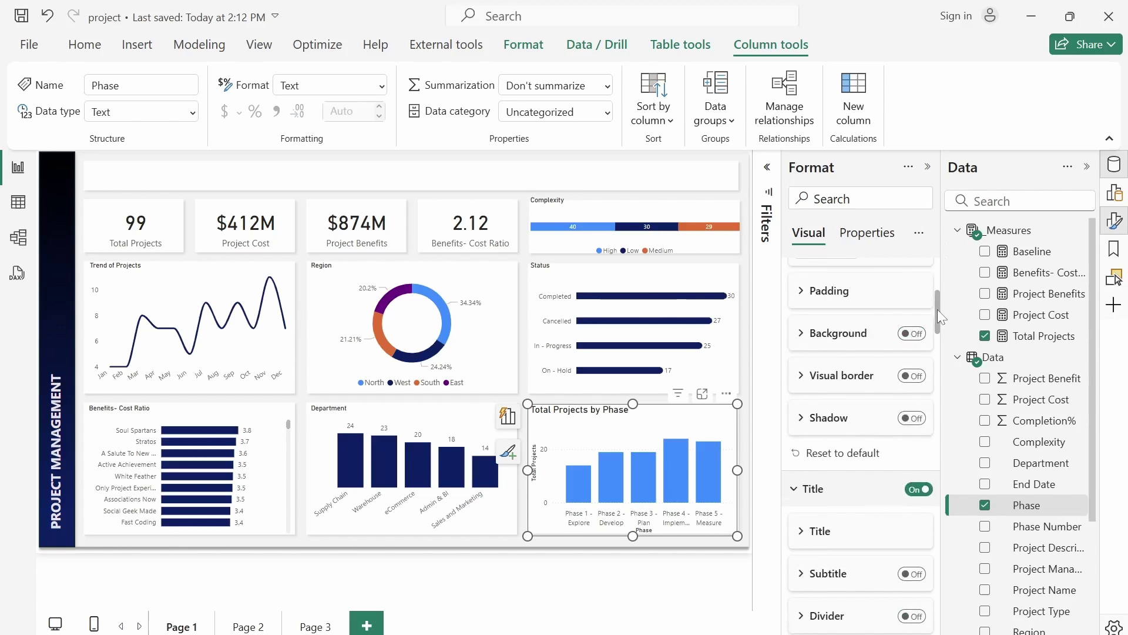
drag(936, 309, 938, 340)
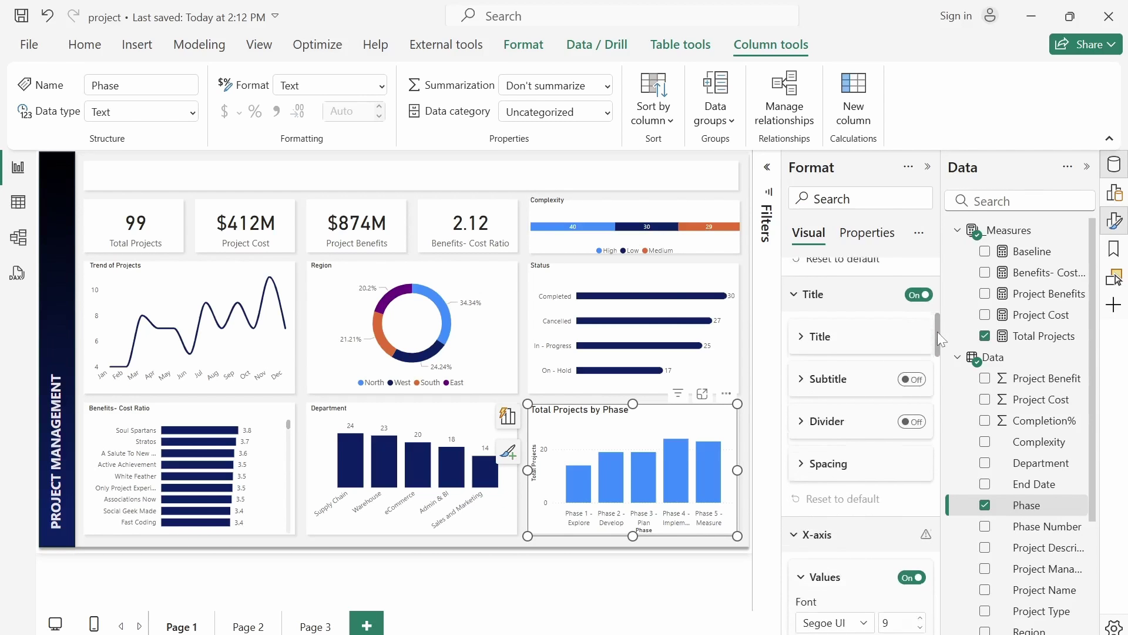
Step: Set the new column chart's title font size to 10 and its title text to Phase
click(808, 322)
text(10)
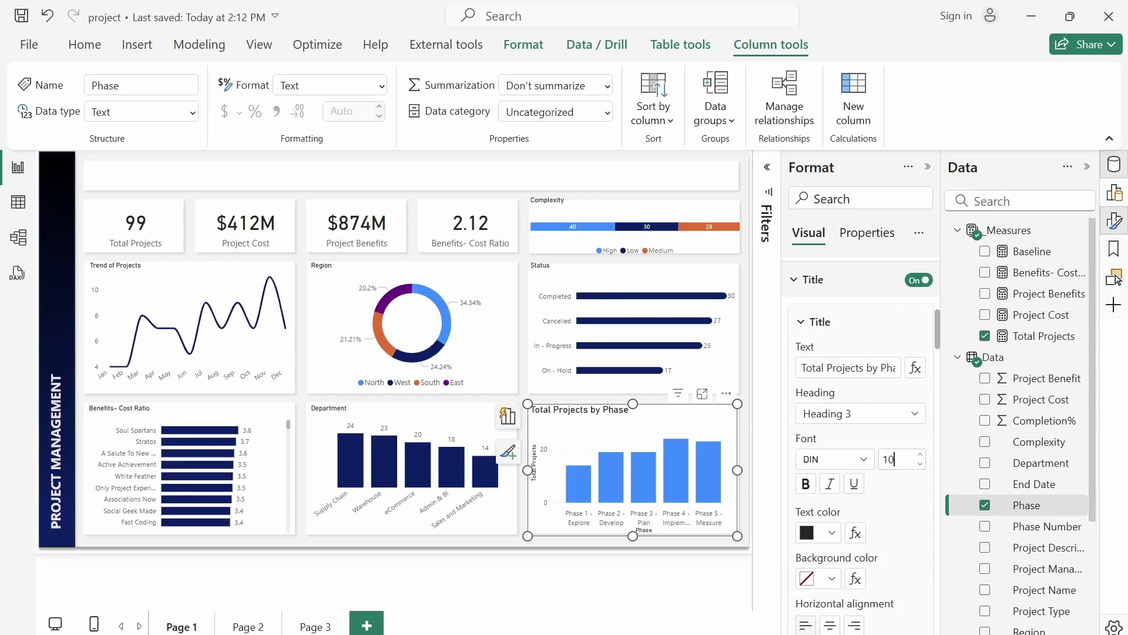
key(Return)
triple_click(849, 367)
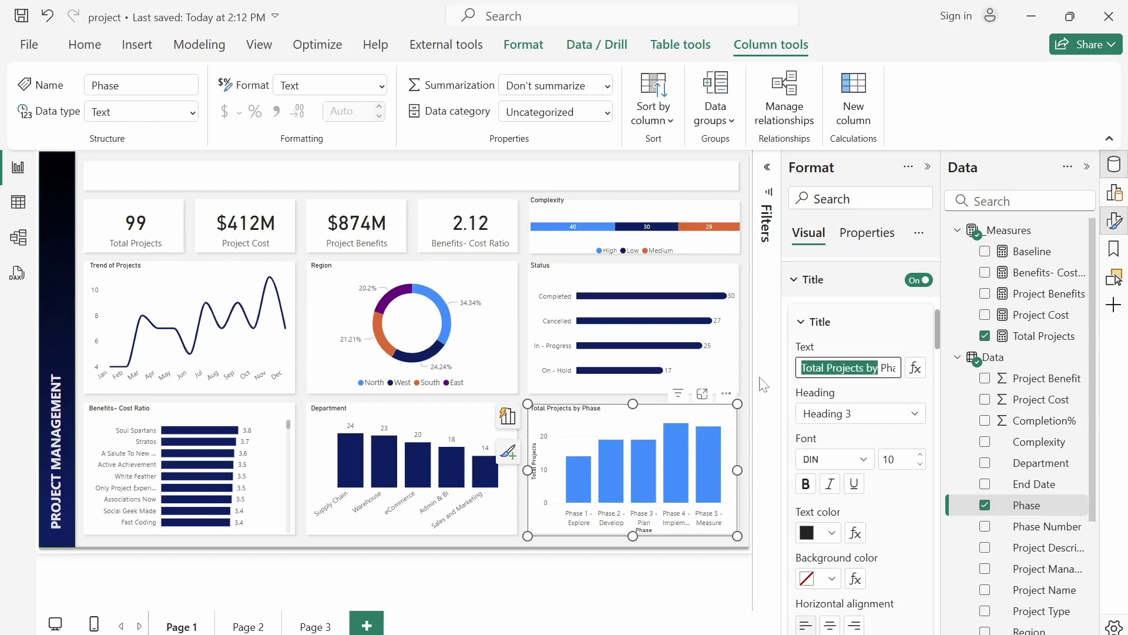
text(Phase)
click(882, 397)
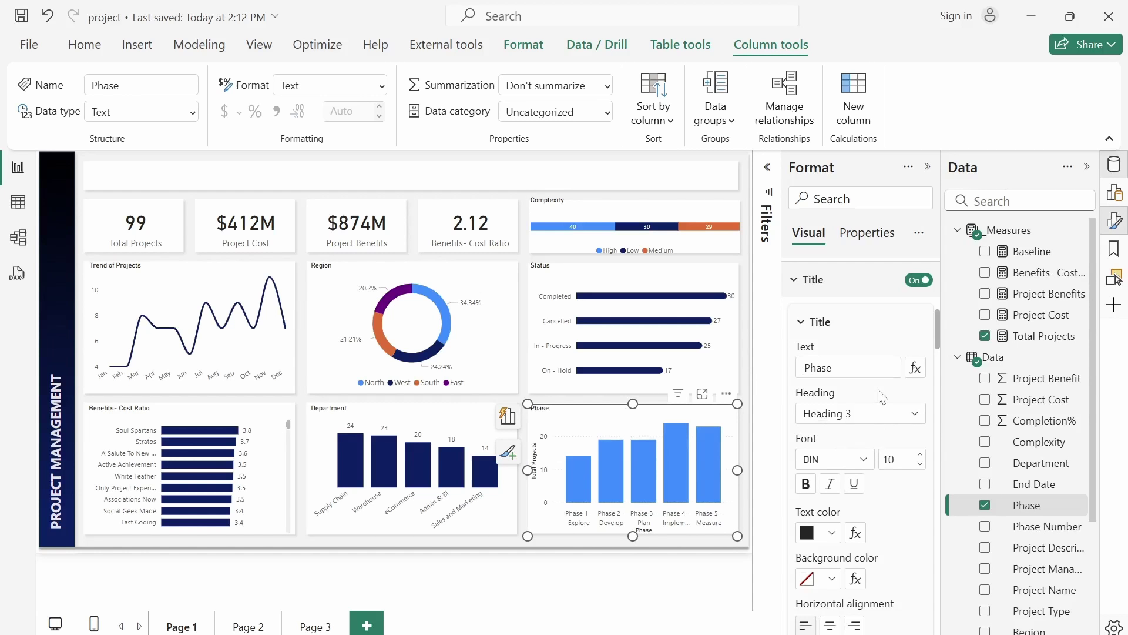
Step: Turn off the Y-axis title and the X-axis title of the Phase column chart
drag(936, 340, 936, 390)
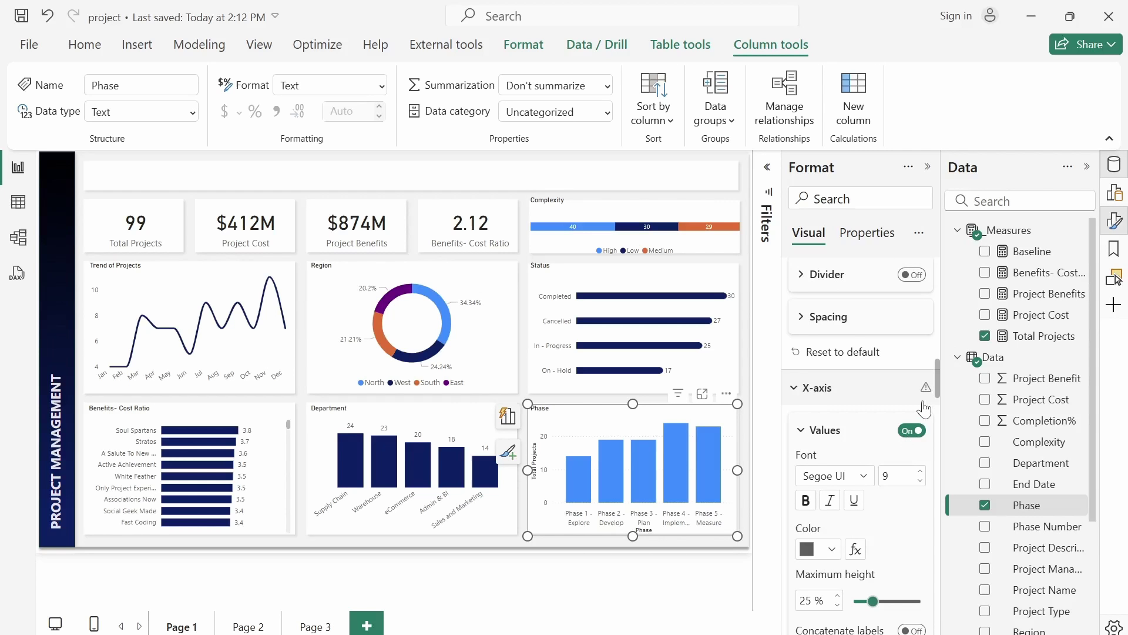
drag(935, 399, 939, 459)
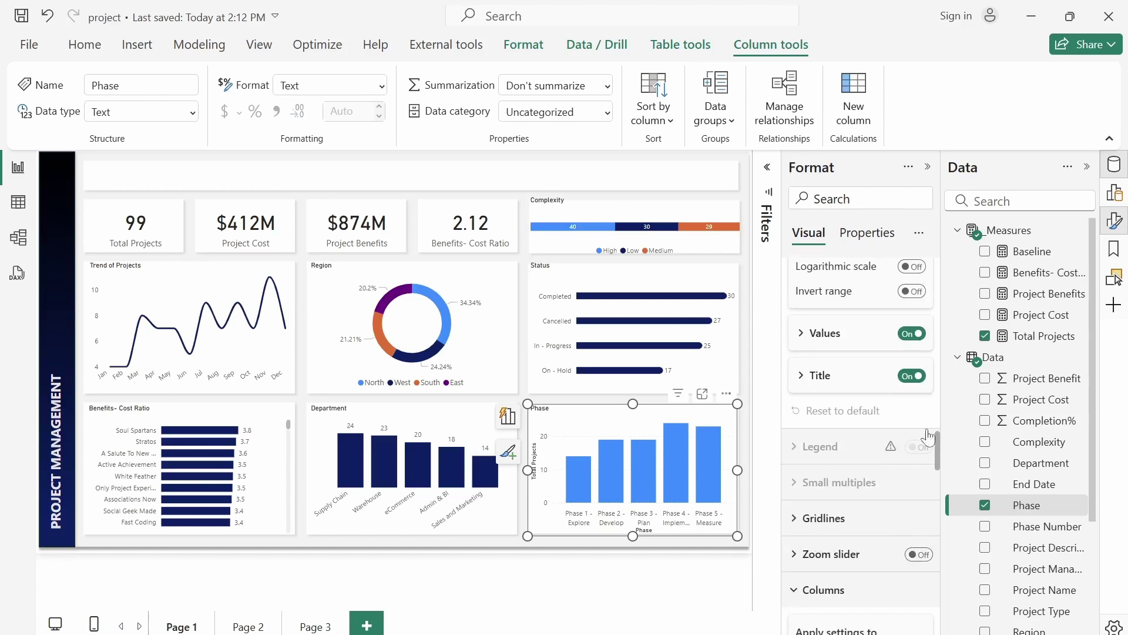
click(910, 377)
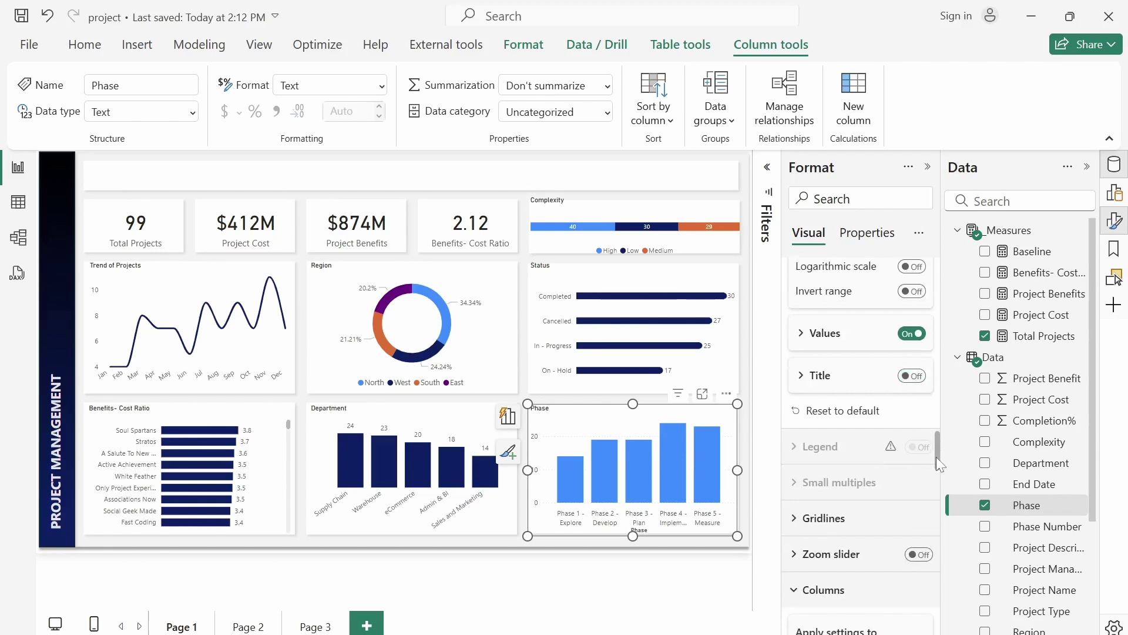
drag(938, 456, 940, 418)
scroll(926, 435, up, 3)
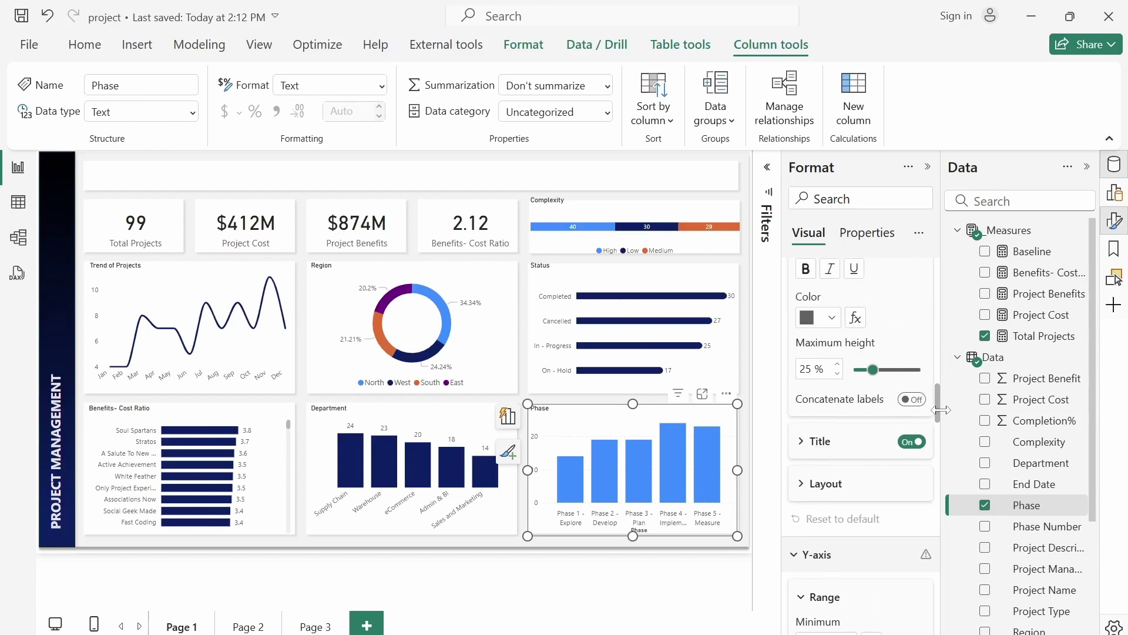
click(911, 442)
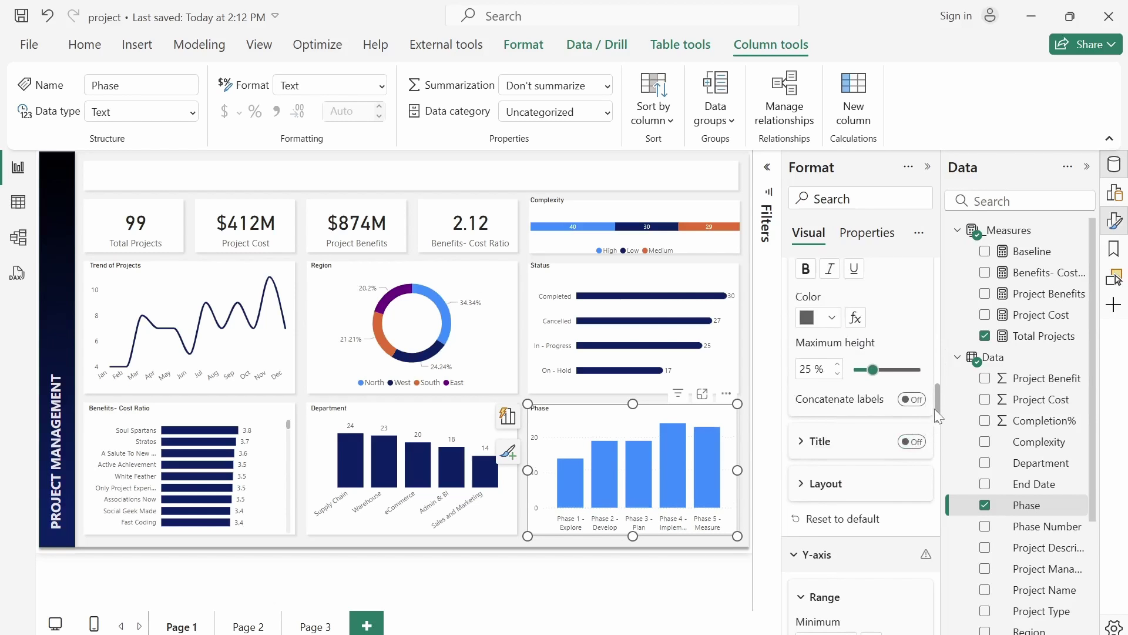
Step: Turn off the Phase chart's horizontal gridlines and set its column color to white
drag(934, 408, 935, 464)
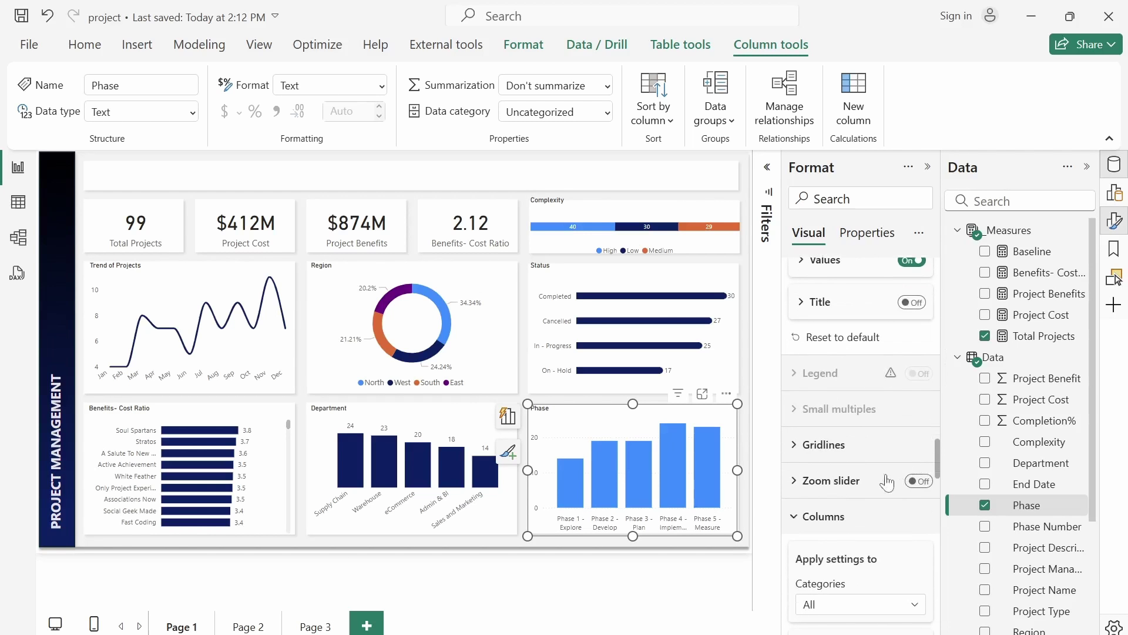
click(804, 459)
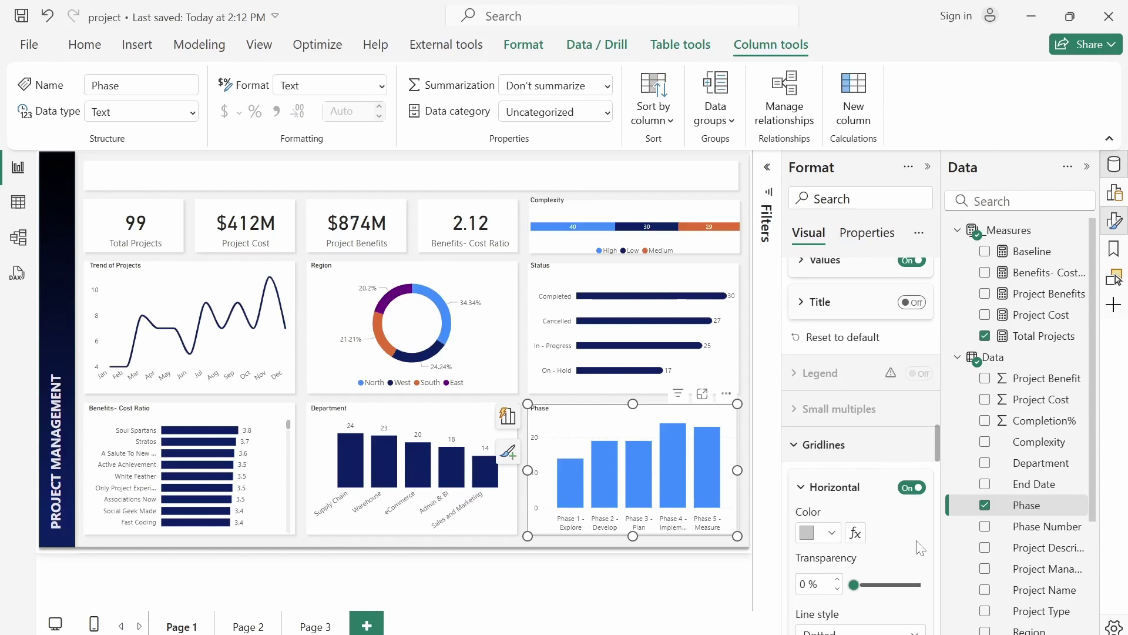
click(905, 489)
drag(936, 449, 933, 503)
click(831, 435)
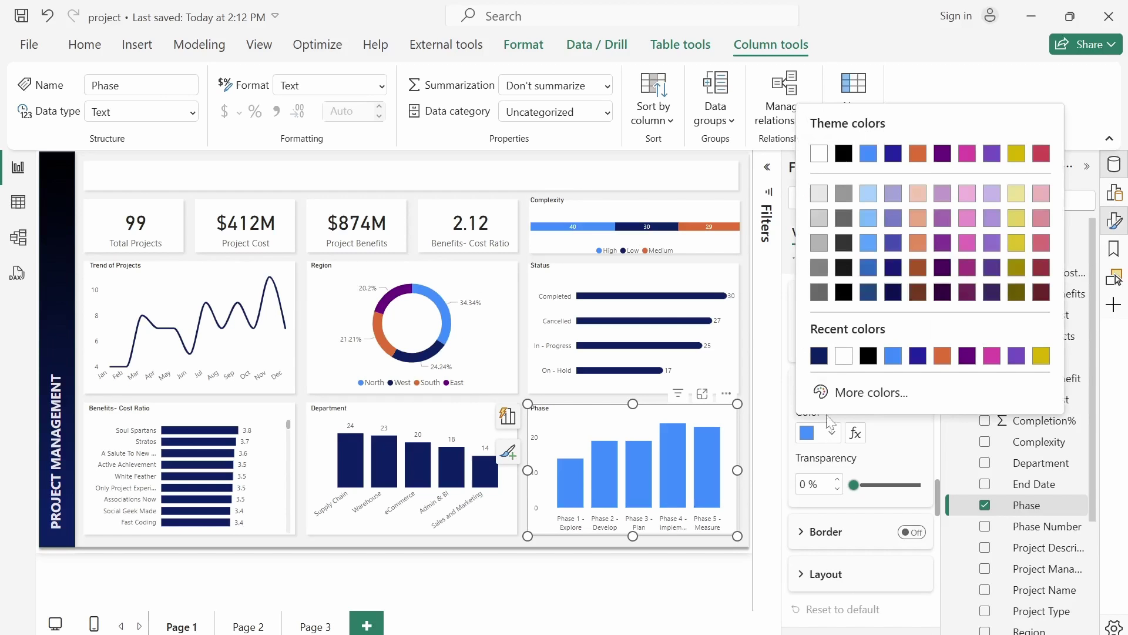
click(843, 355)
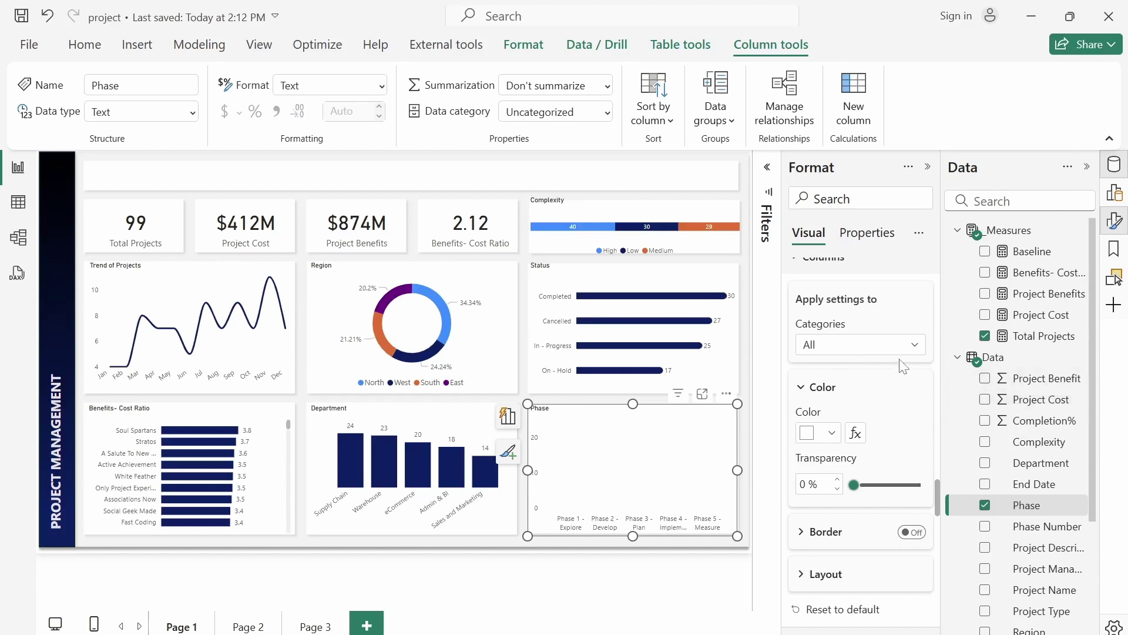
Step: Enable error bars on the Phase chart with Total Projects as upper bound and Baseline as lower bound
drag(936, 496, 936, 604)
scroll(933, 600, up, 3)
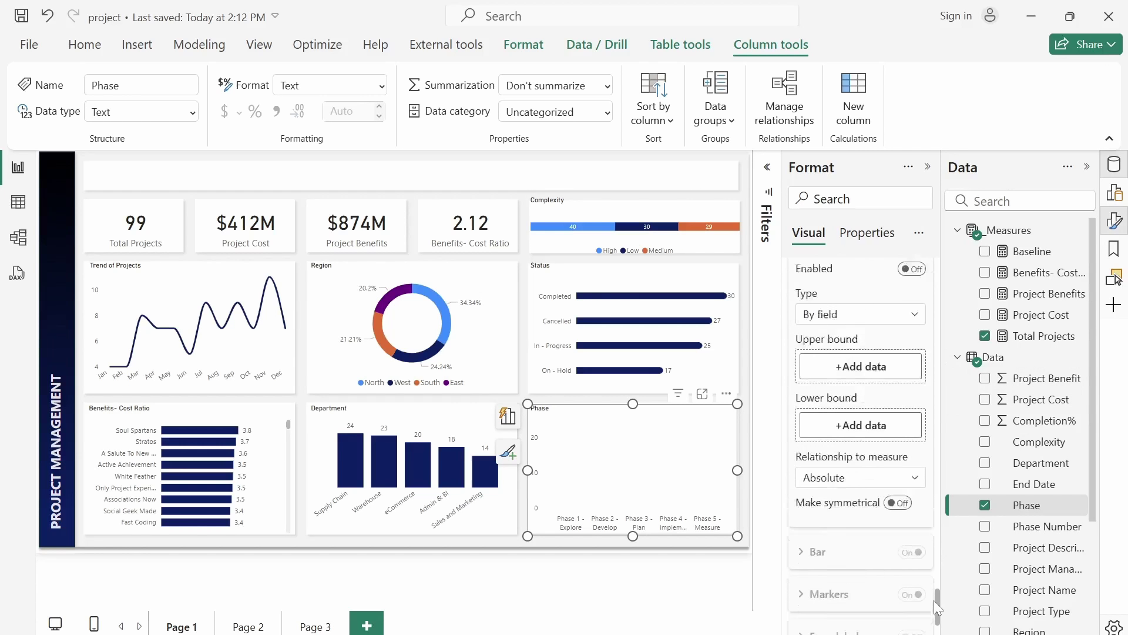
click(914, 341)
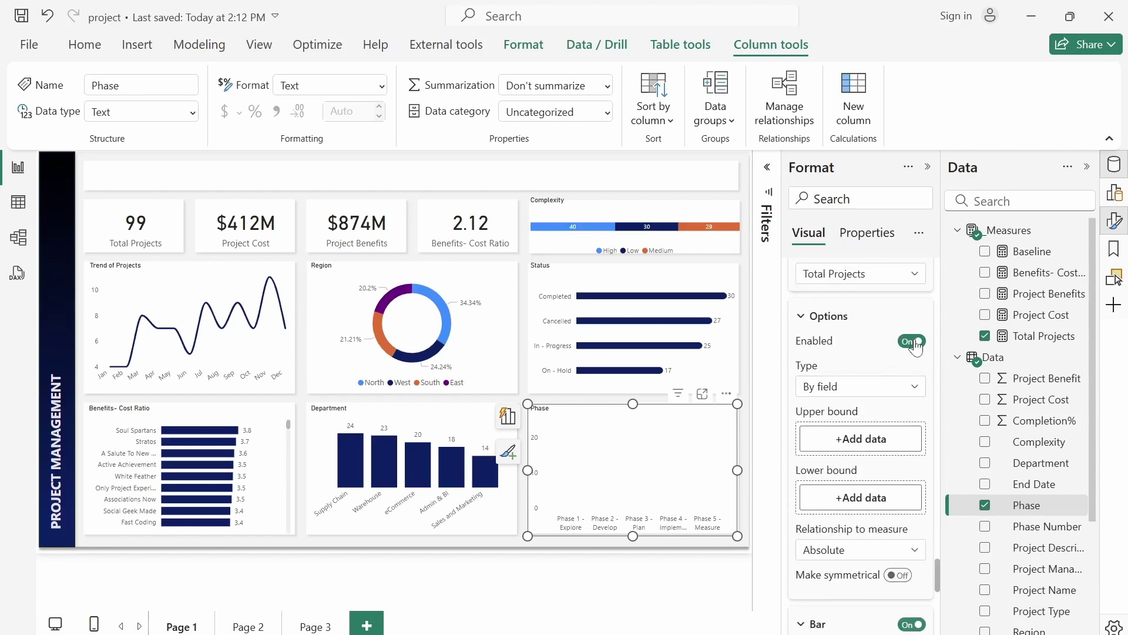
drag(1056, 342, 884, 439)
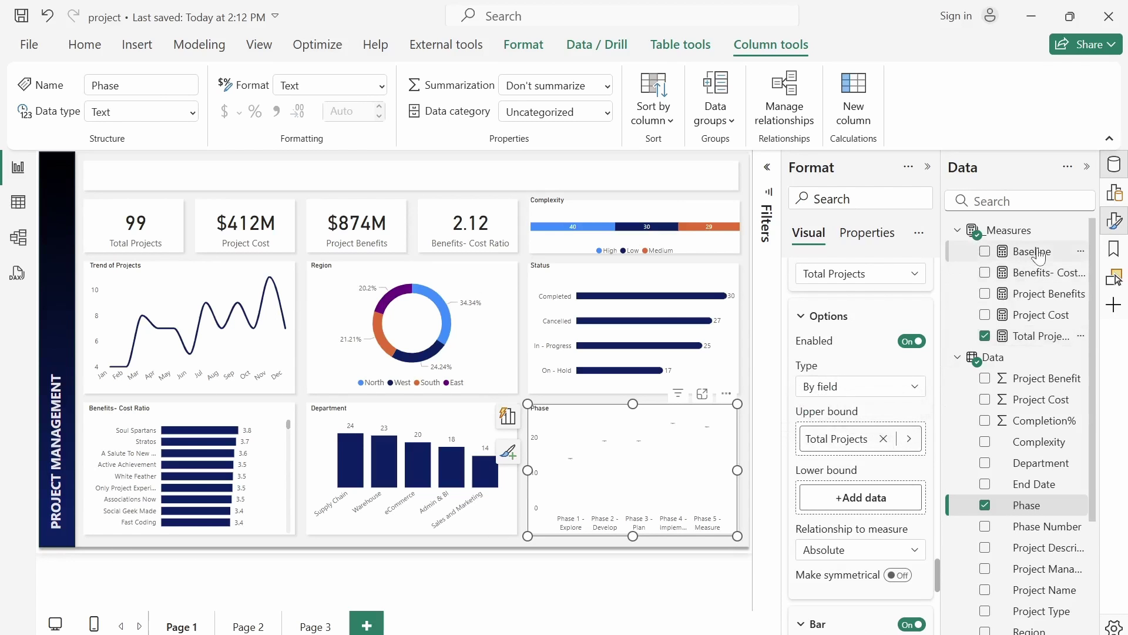
drag(1032, 251, 894, 497)
Step: Set the Phase chart's error bar color to dark navy and its bar width to 7
scroll(939, 594, down, 5)
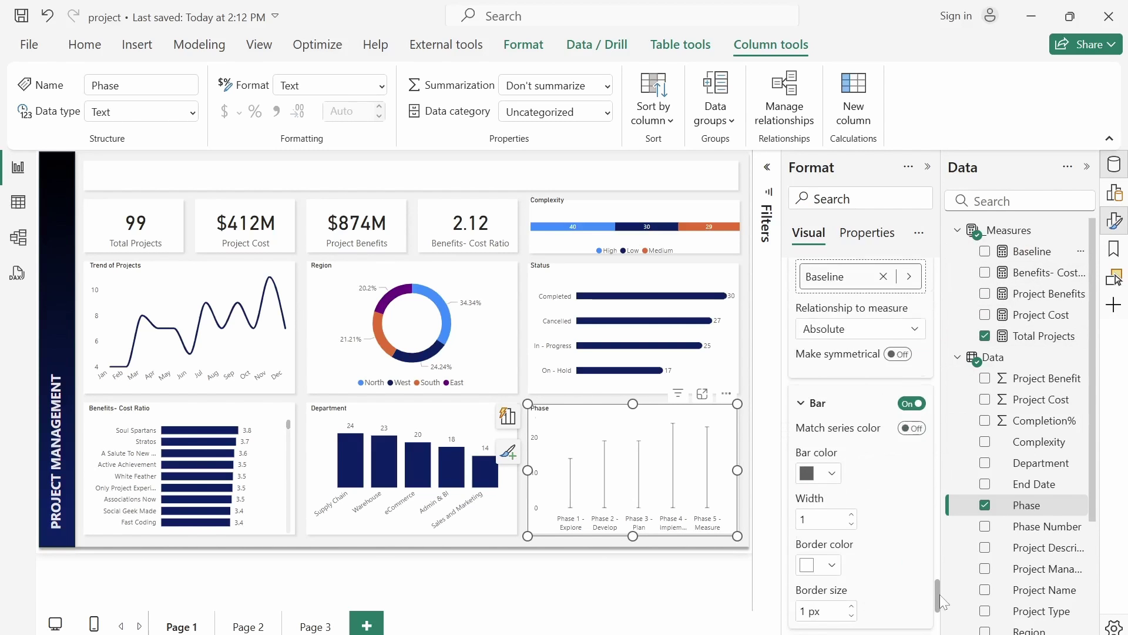
click(831, 473)
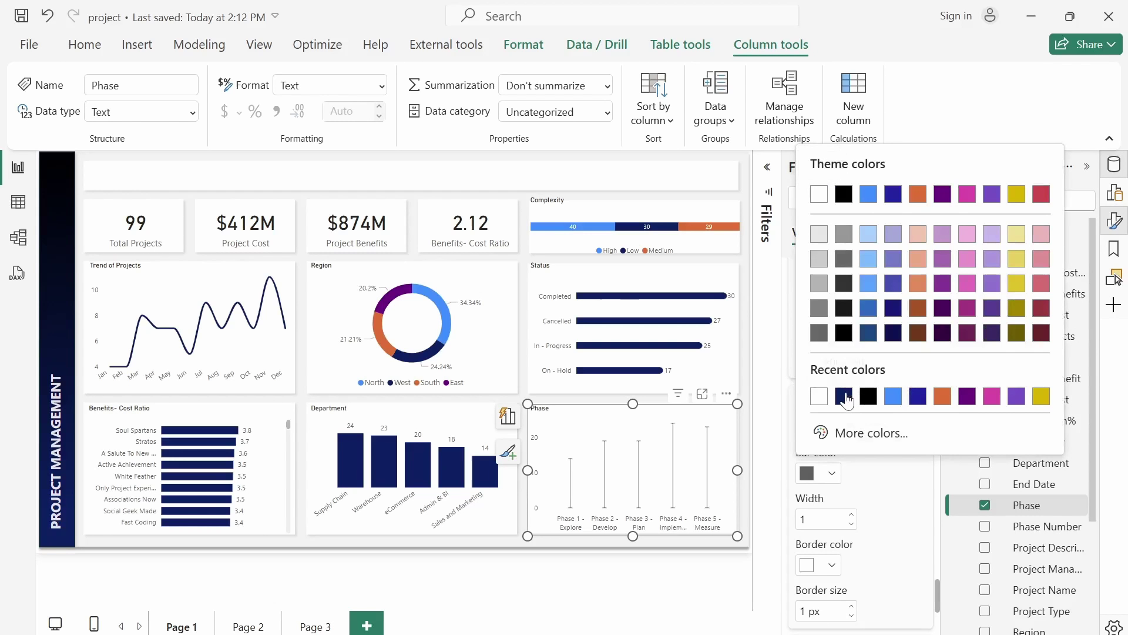
click(844, 397)
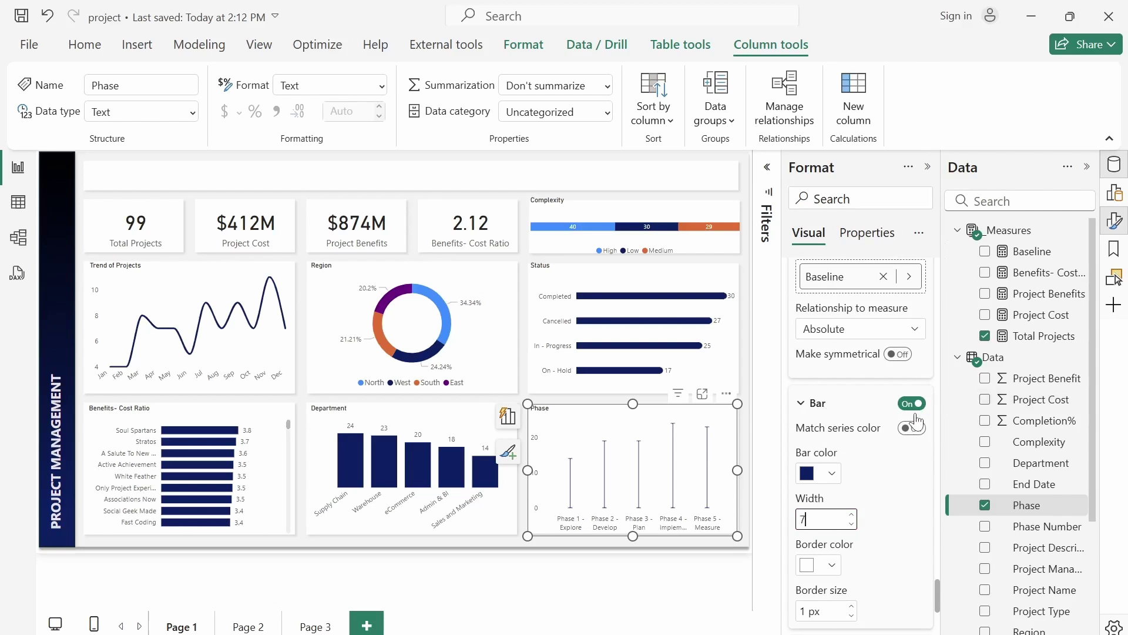
Step: Turn on data labels for the Phase chart and set their value color to white
scroll(928, 442, down, 5)
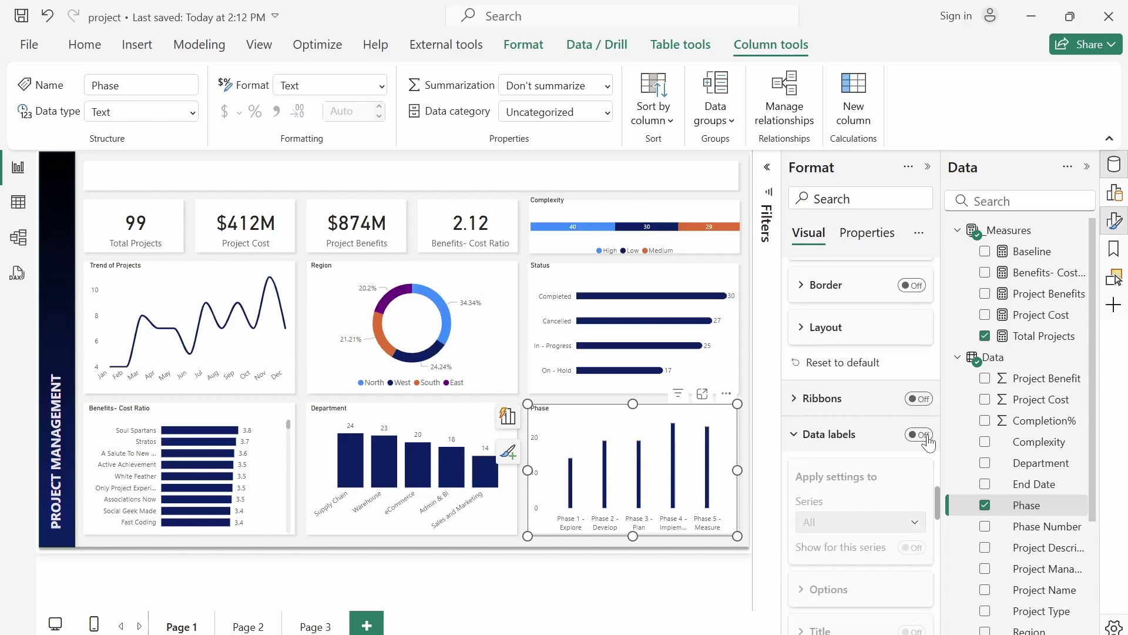
click(924, 435)
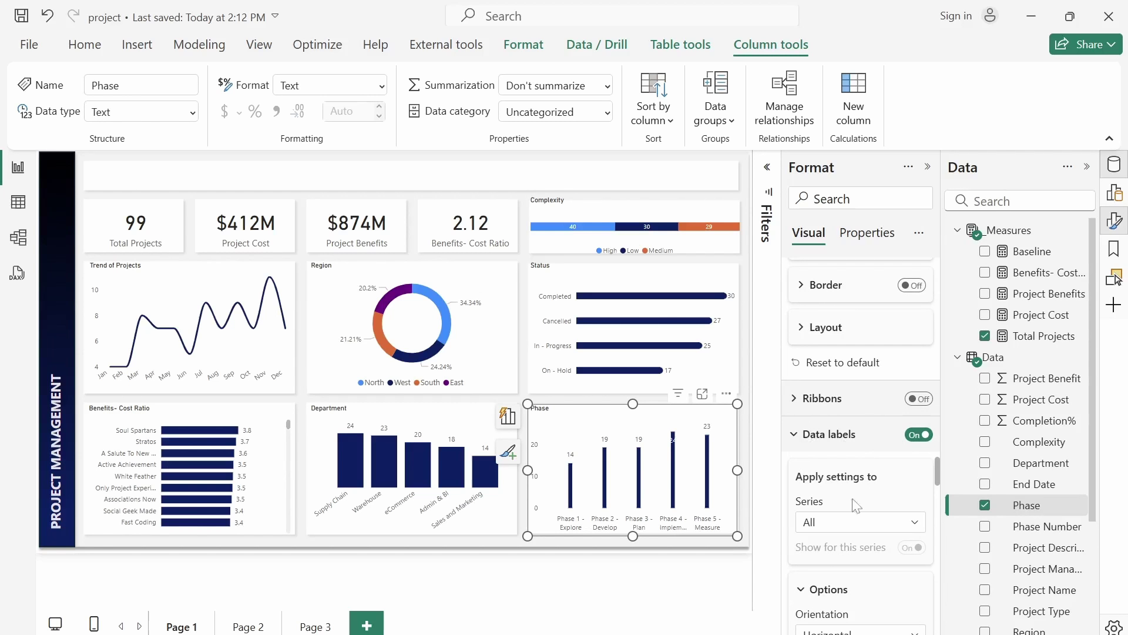
drag(936, 477, 940, 520)
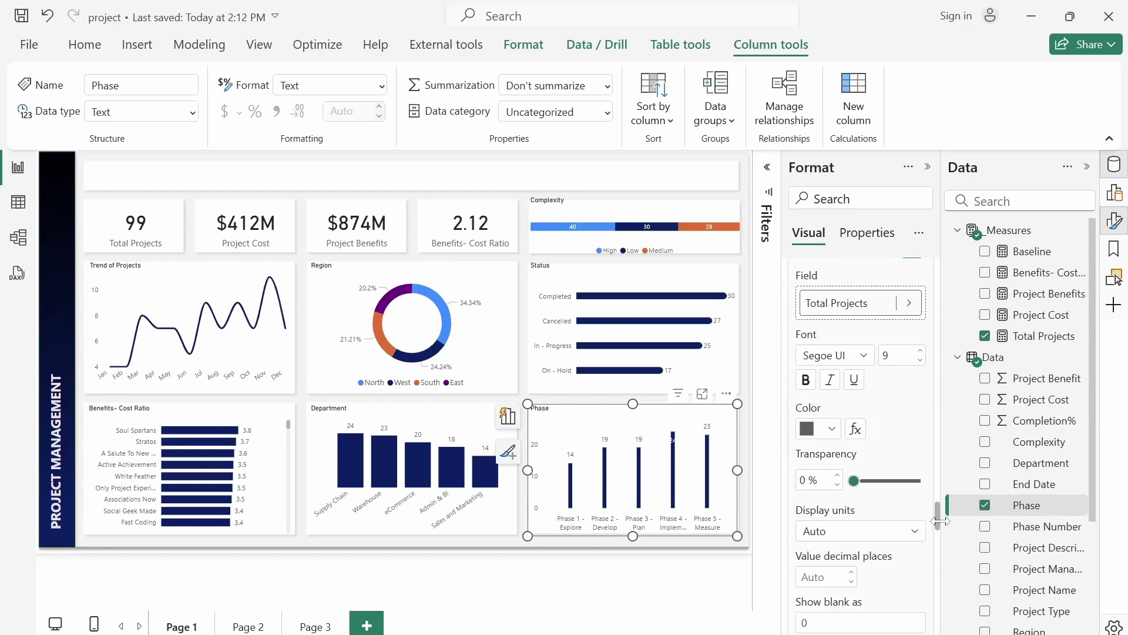
click(829, 430)
click(869, 358)
Step: Give the Phase chart's data labels a dark navy background with 40% transparency
drag(936, 520, 936, 538)
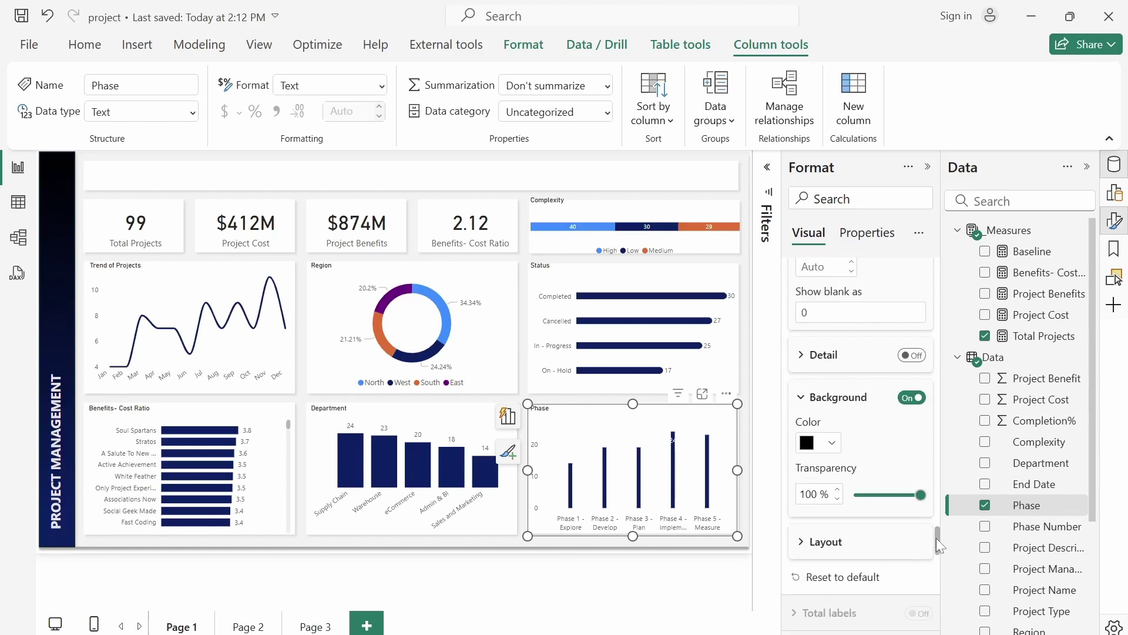
click(830, 446)
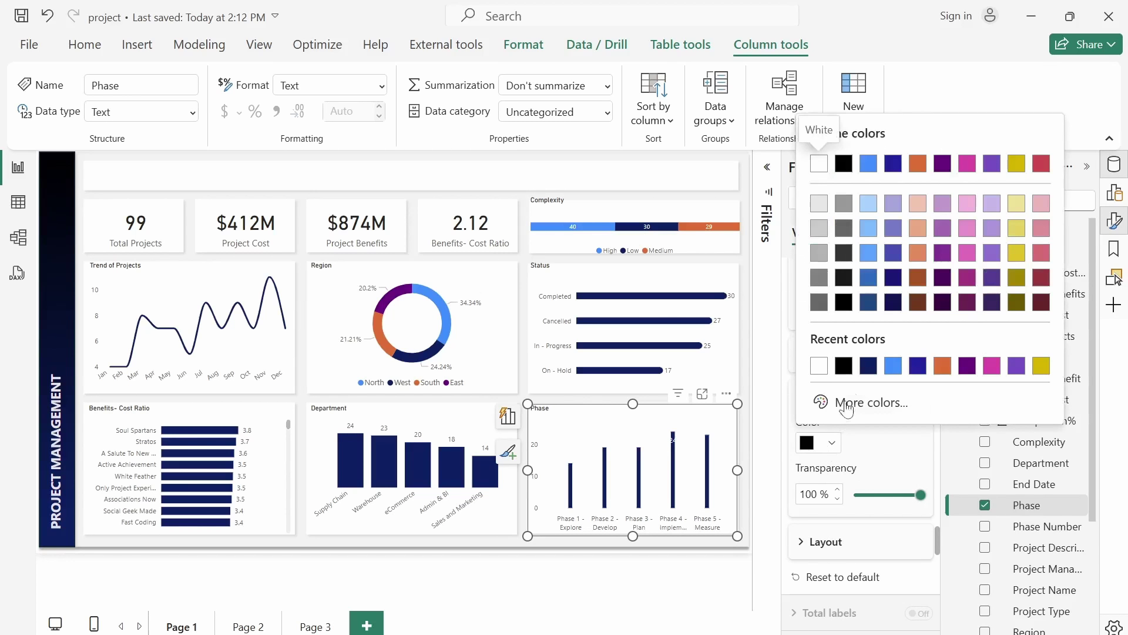
click(866, 369)
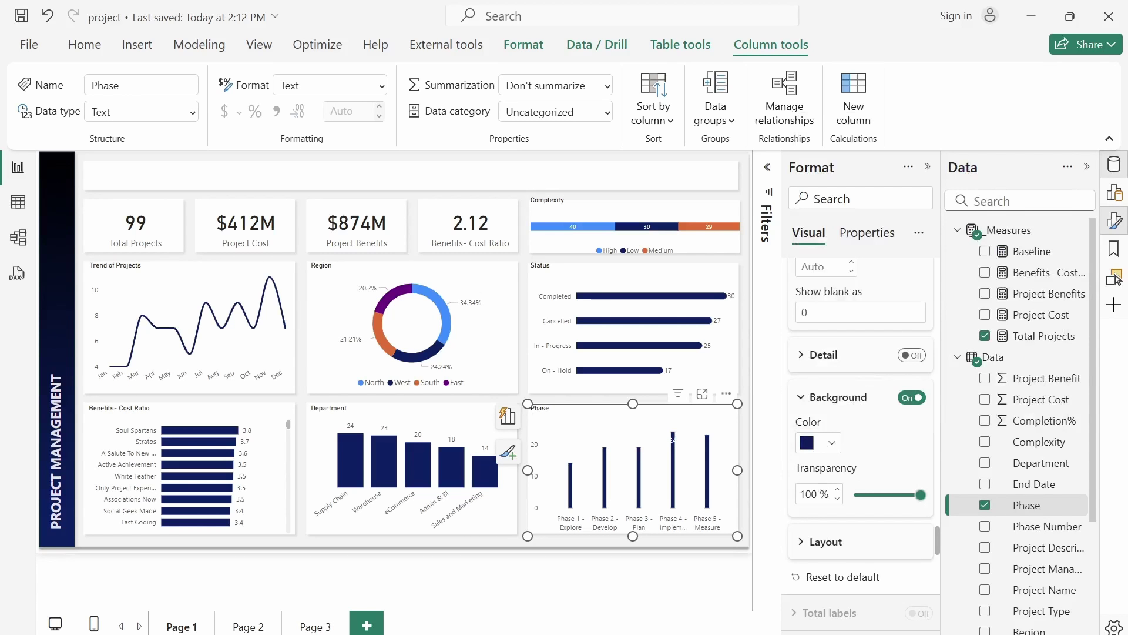
click(808, 494)
text(40)
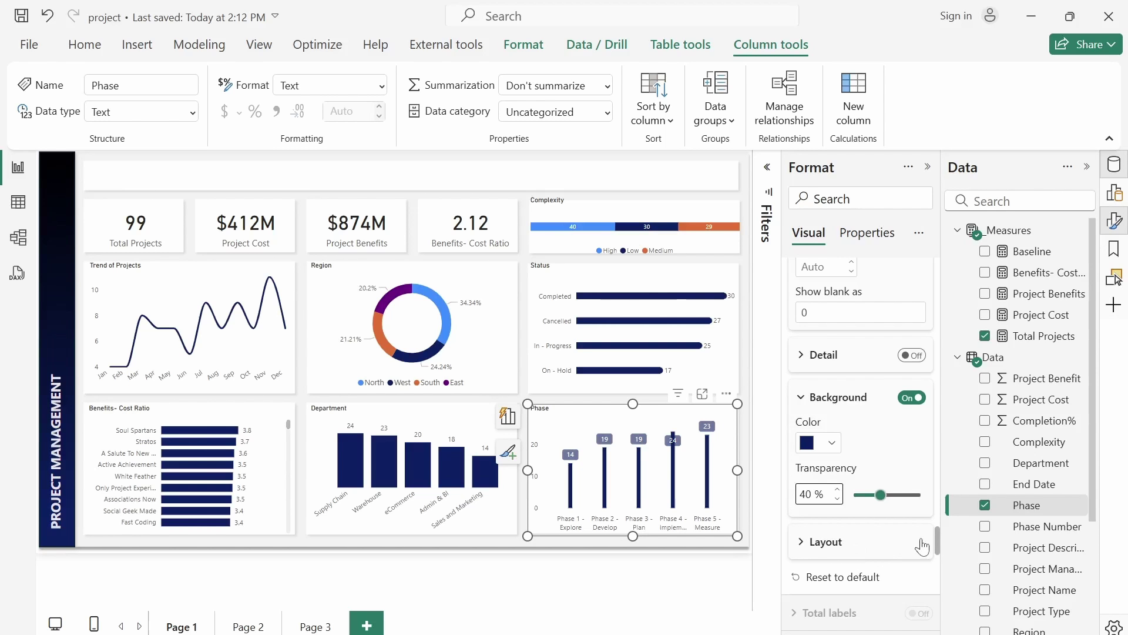
Step: Set the Phase chart's data label position to Outside end and deselect the chart
drag(938, 542, 927, 488)
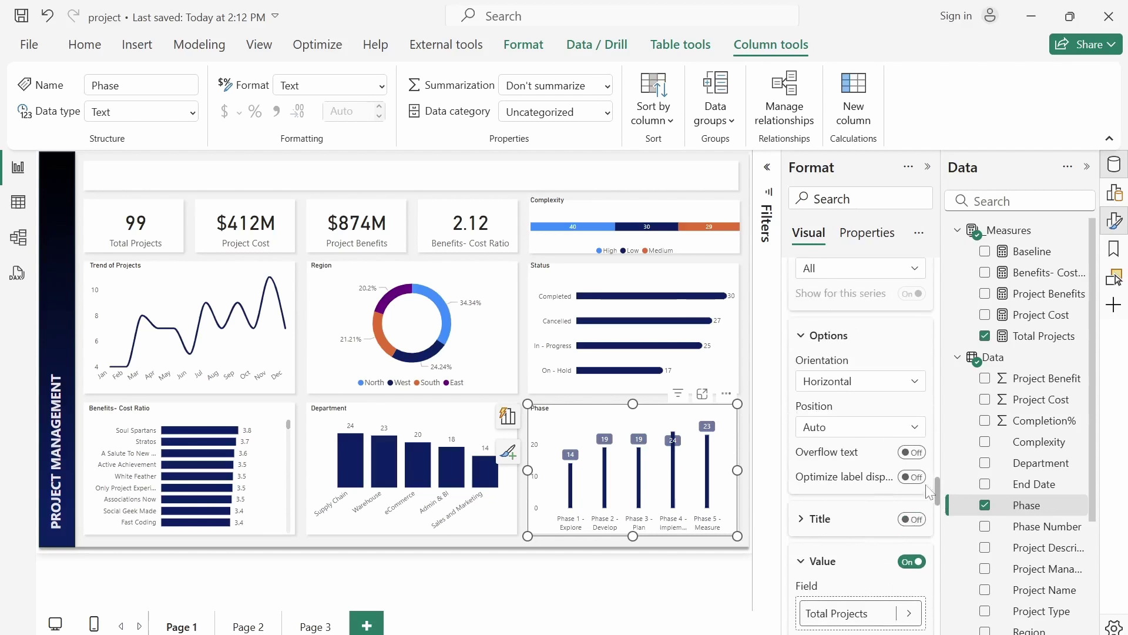
click(872, 433)
key(Escape)
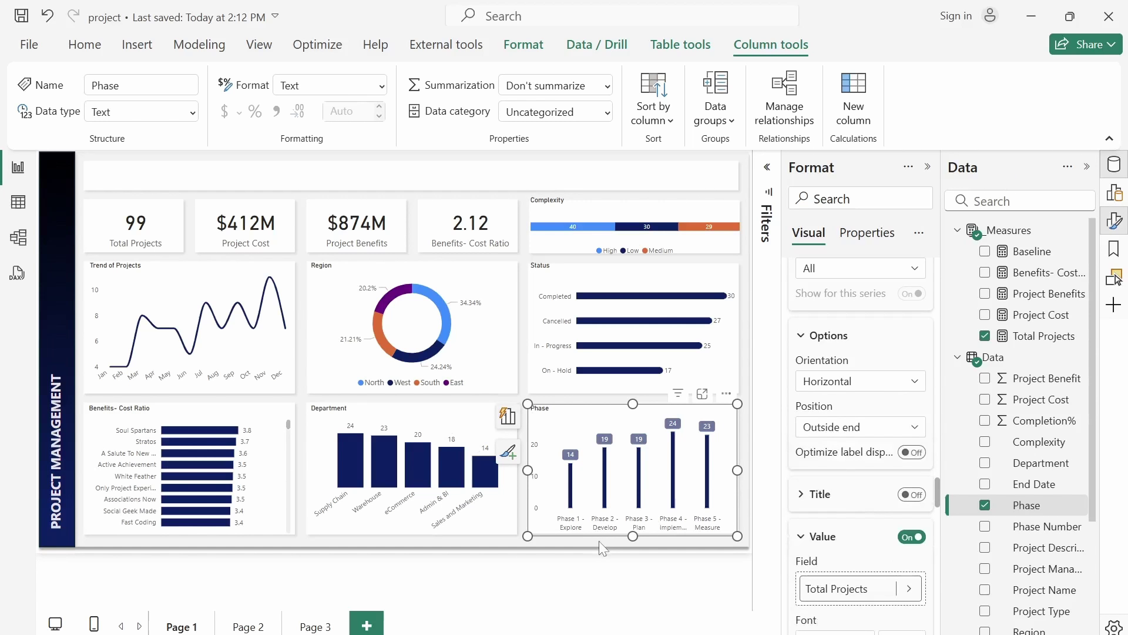
click(751, 485)
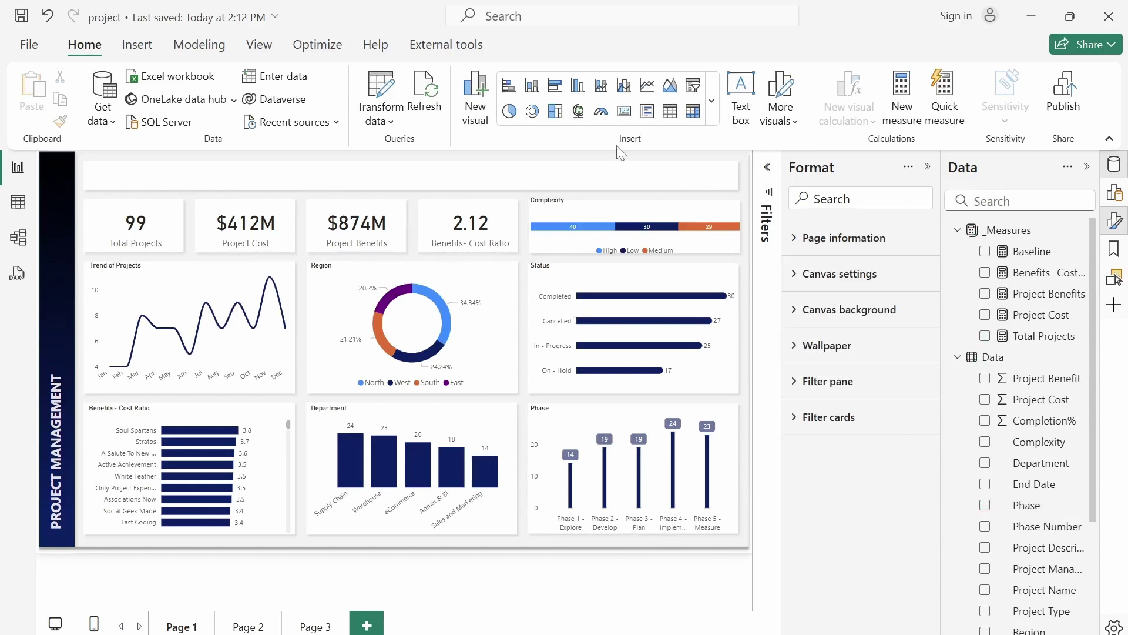
Step: Insert a slicer about 148 wide by 61 high in the header banner above the Complexity chart, using the Project Name field
click(696, 88)
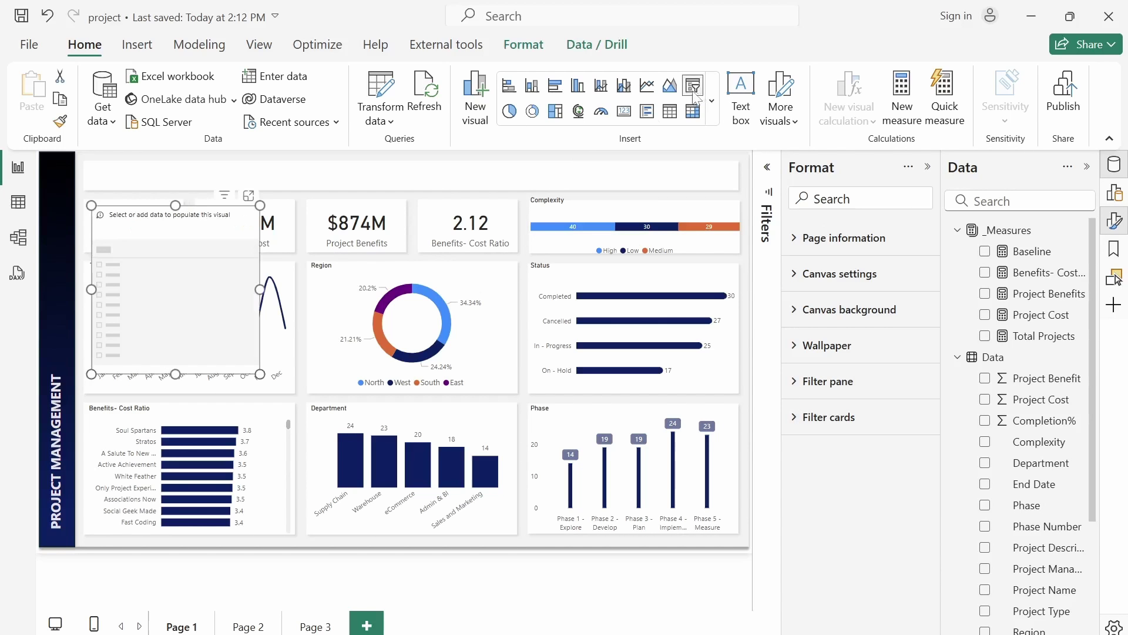
drag(197, 282, 595, 235)
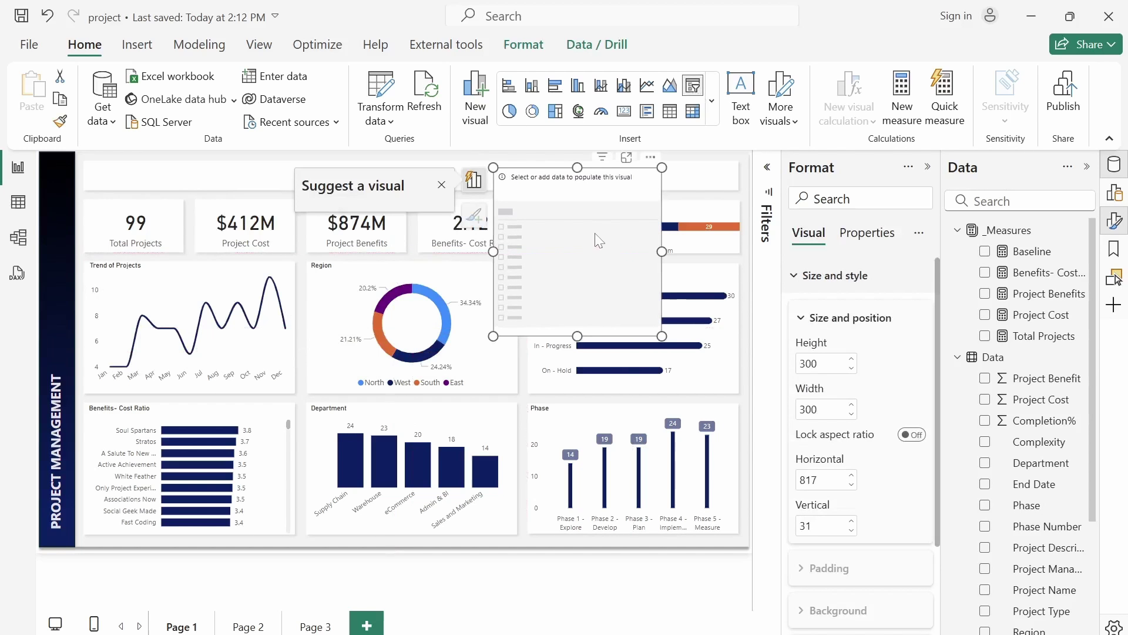
drag(662, 335, 556, 177)
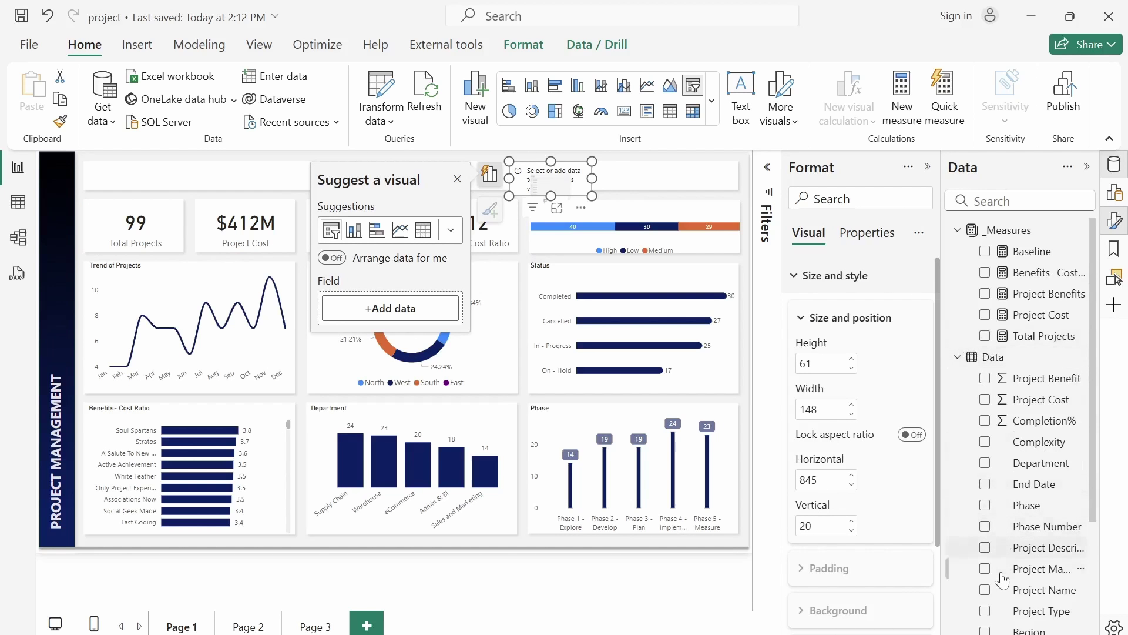
click(985, 590)
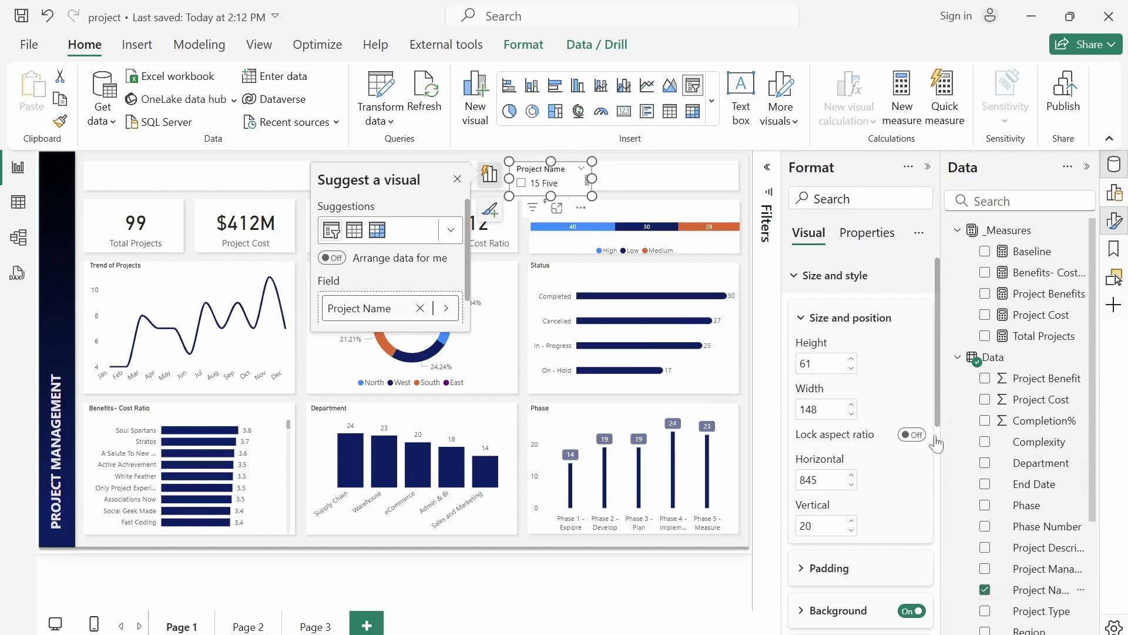
Step: Change the Project Name slicer's style to Dropdown
scroll(917, 558, down, 10)
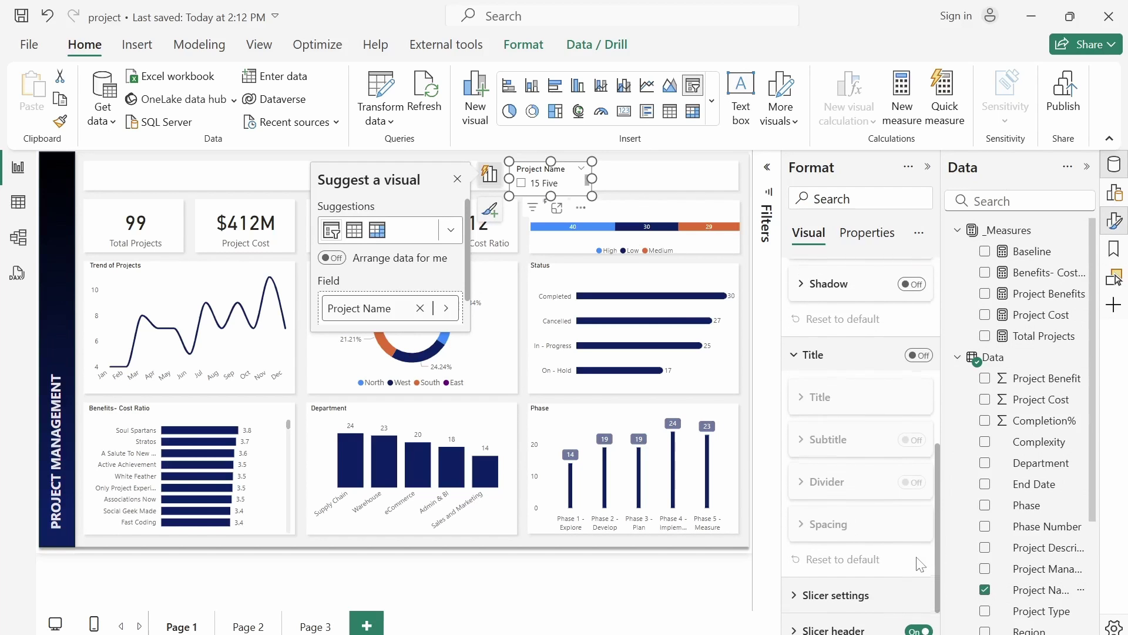
click(795, 555)
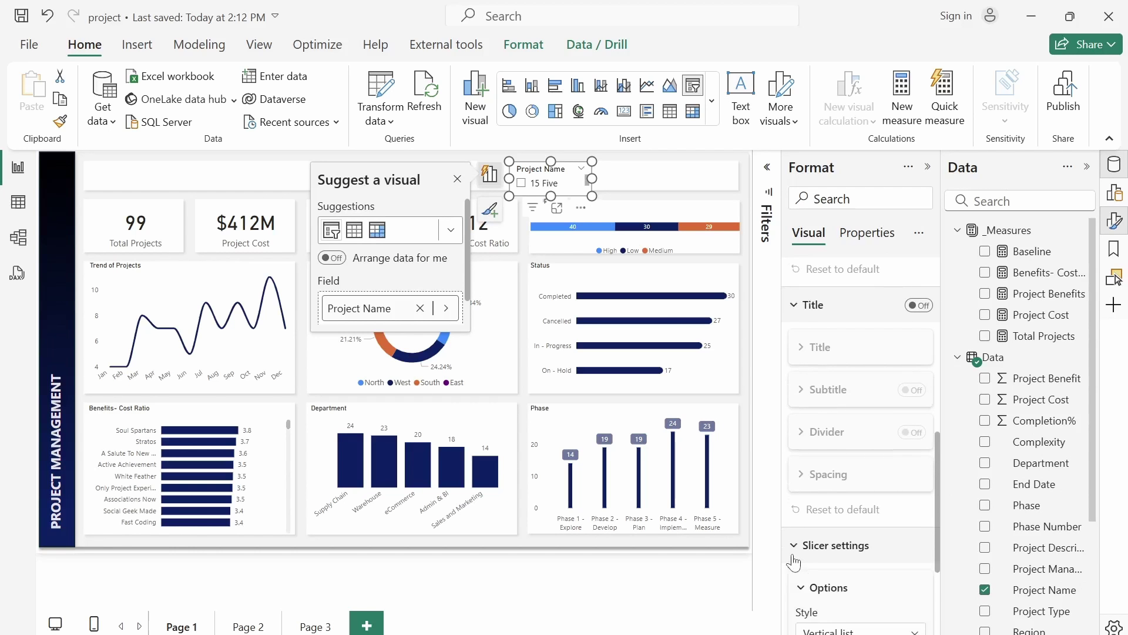
drag(936, 482, 937, 565)
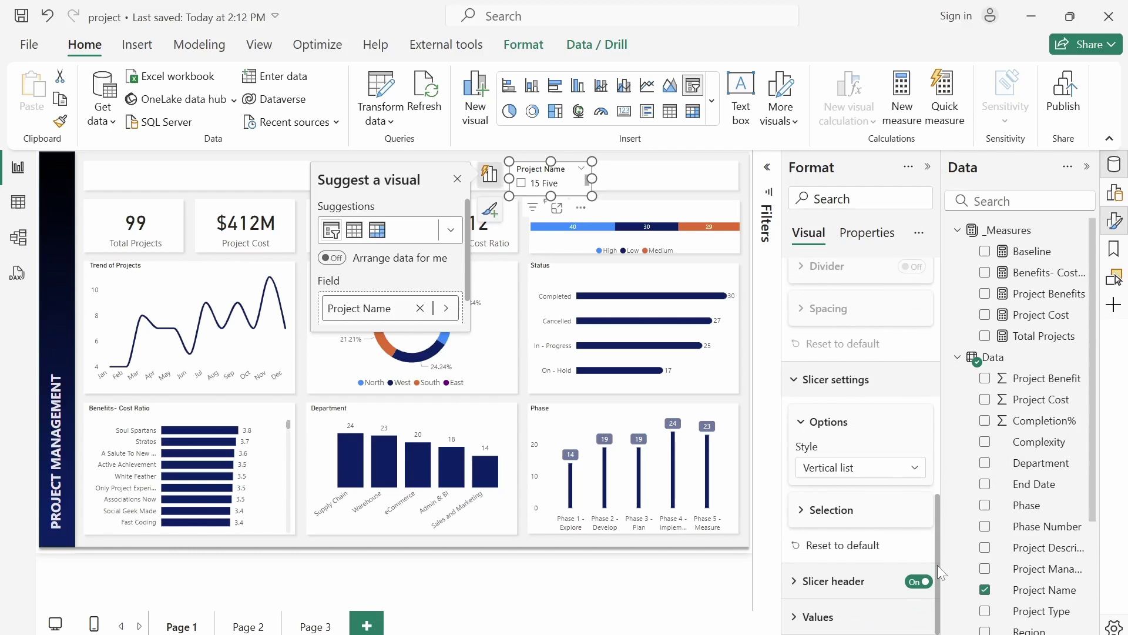
click(854, 479)
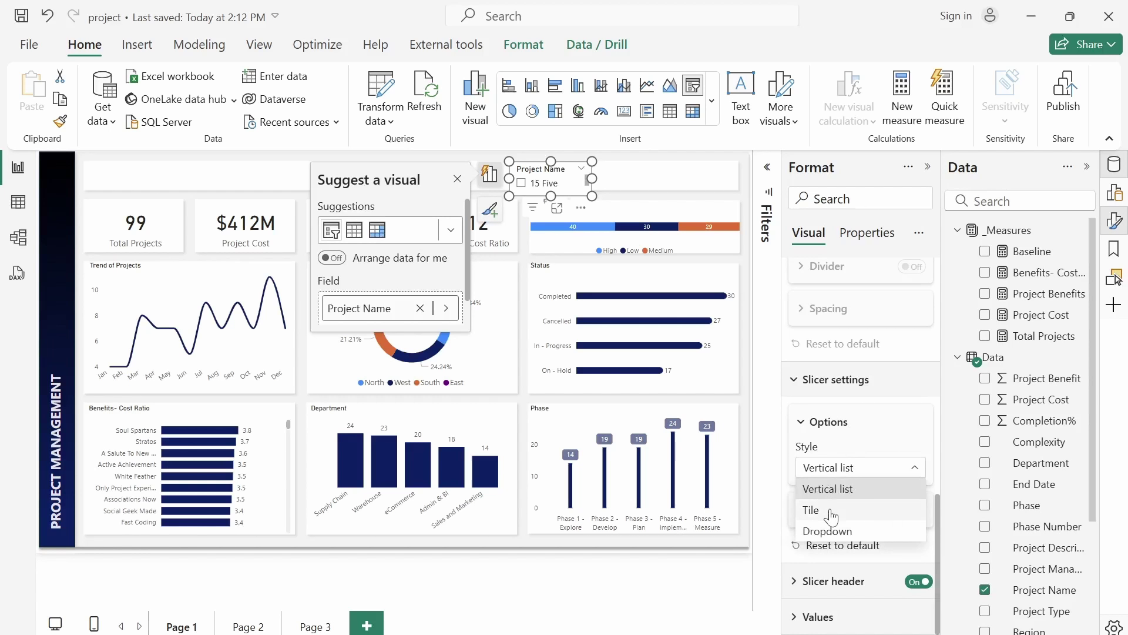
click(846, 529)
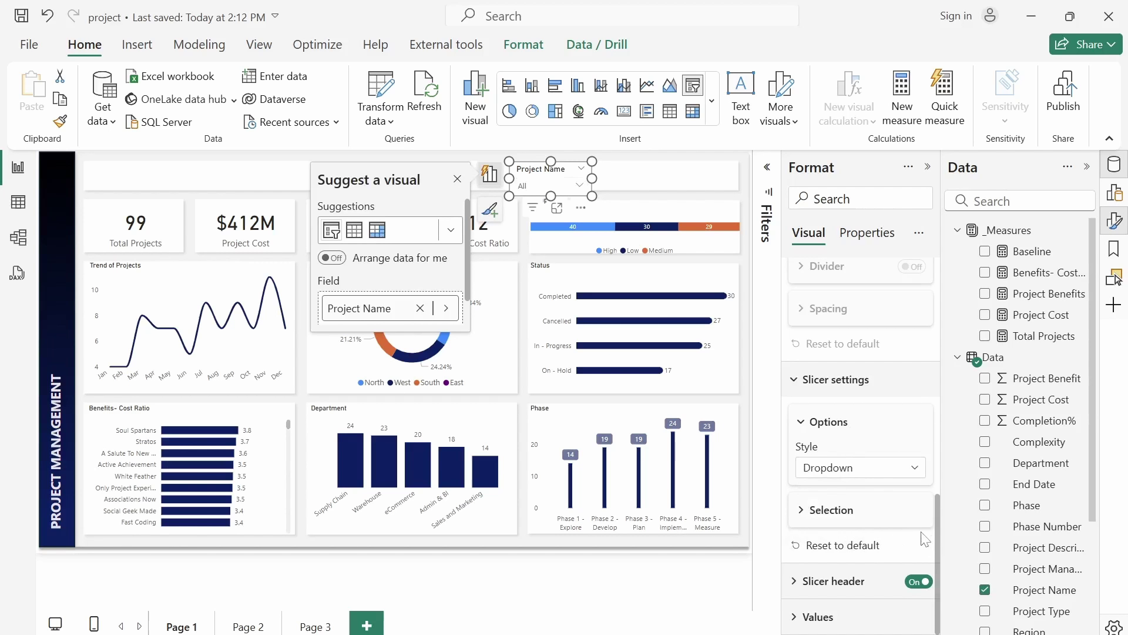
Step: Set the Project Name slicer's header text size to 9
click(795, 581)
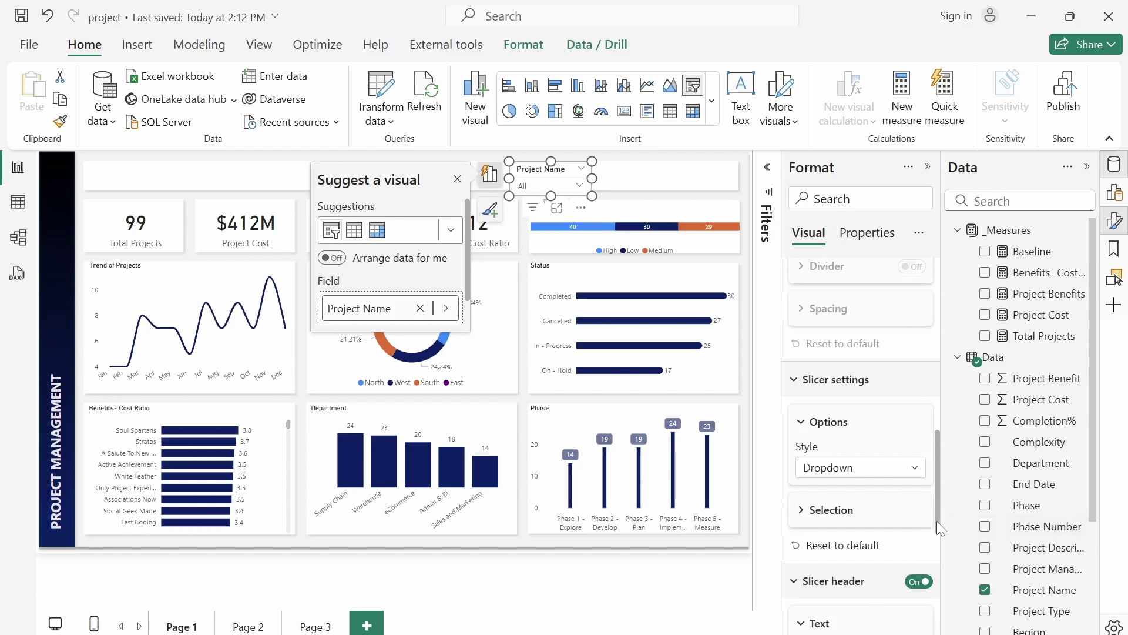
drag(936, 520, 934, 593)
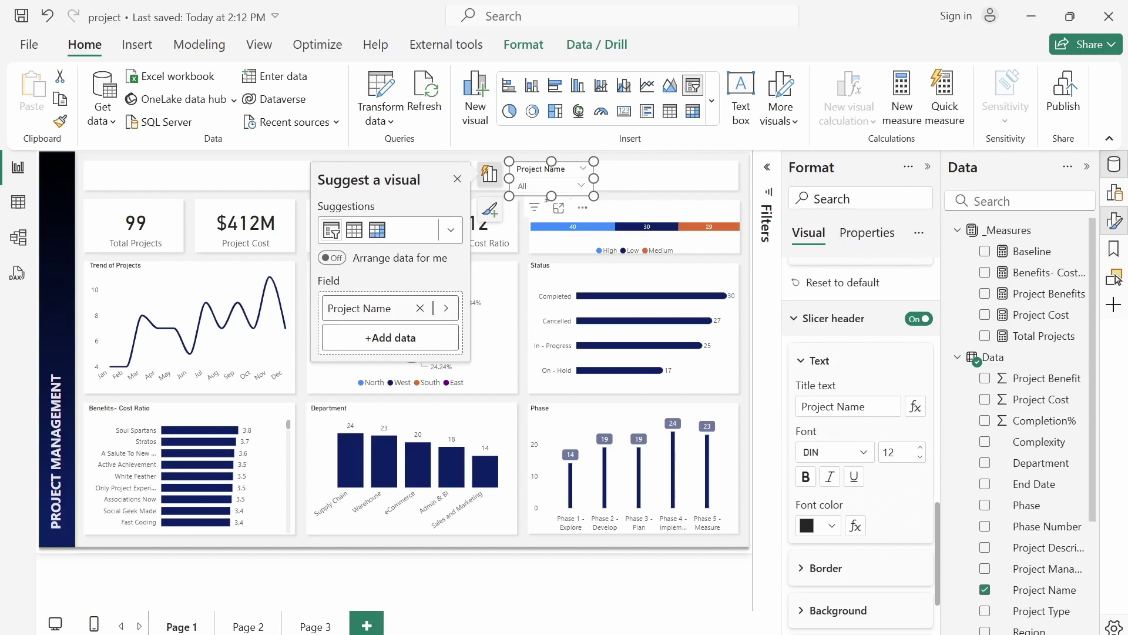
key(Return)
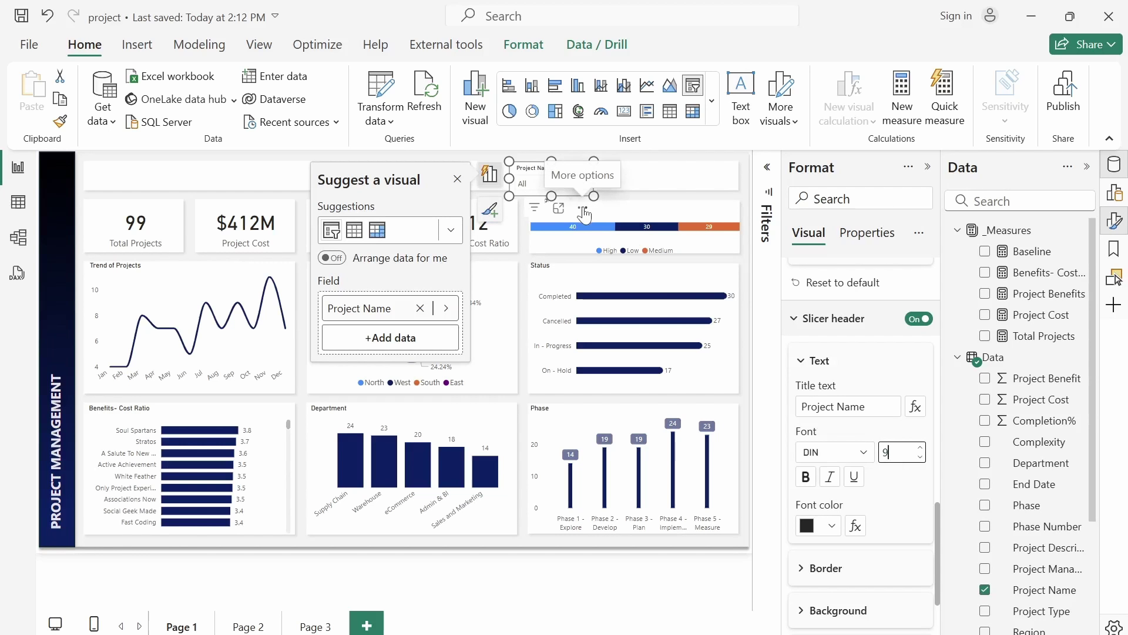
Step: Move the Project Name slicer to horizontal position 878 in the header banner and turn off its background
drag(590, 210, 606, 209)
scroll(936, 563, up, 10)
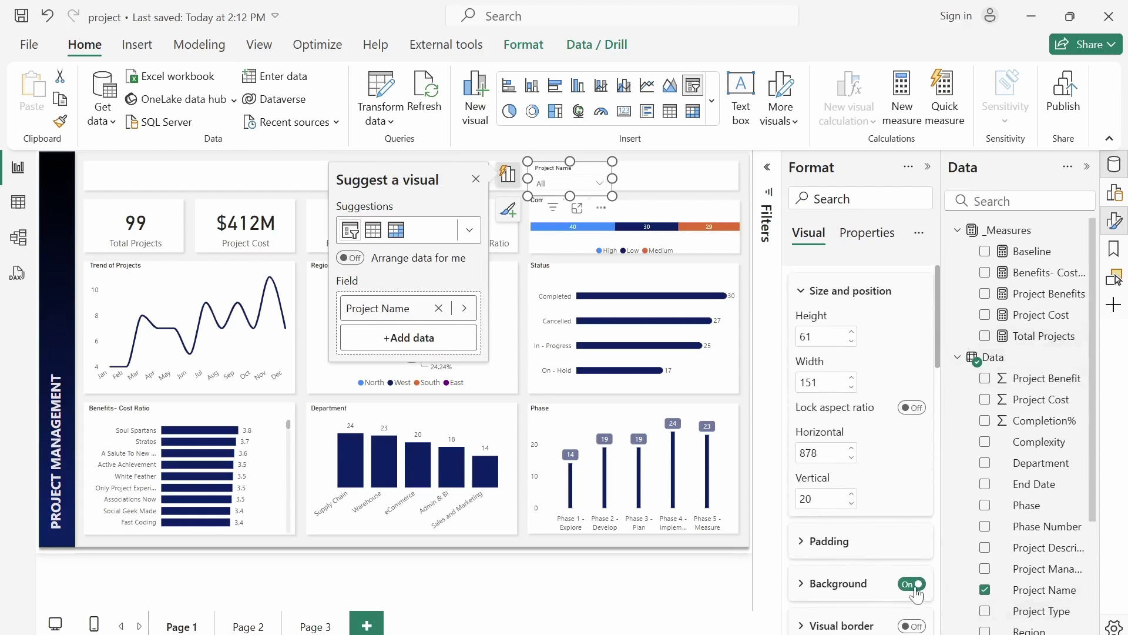
click(914, 587)
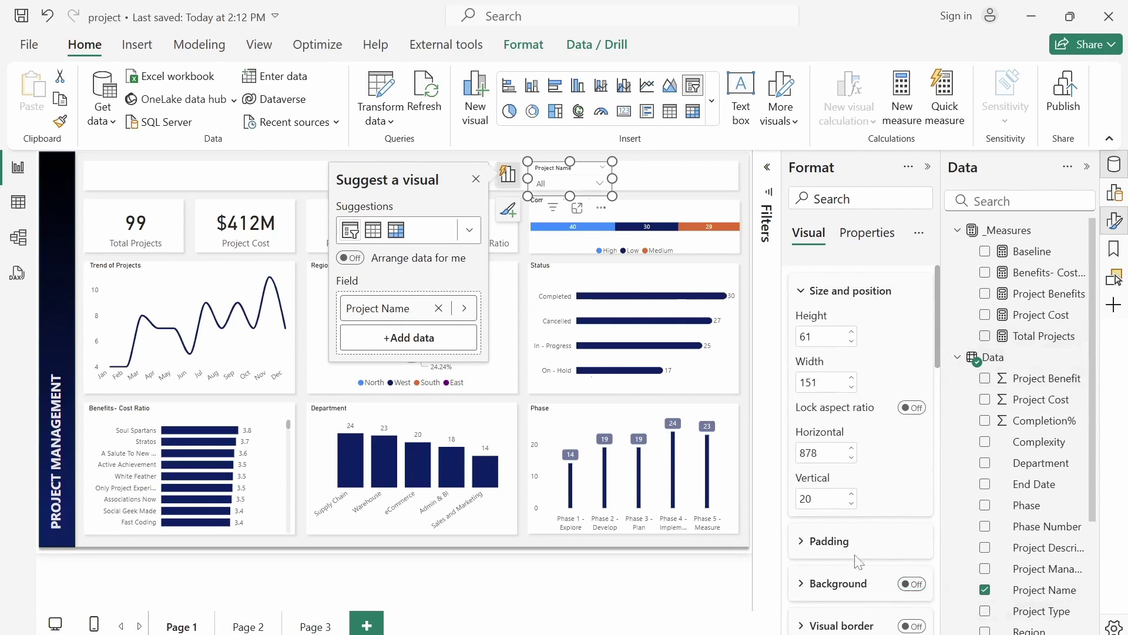
click(636, 198)
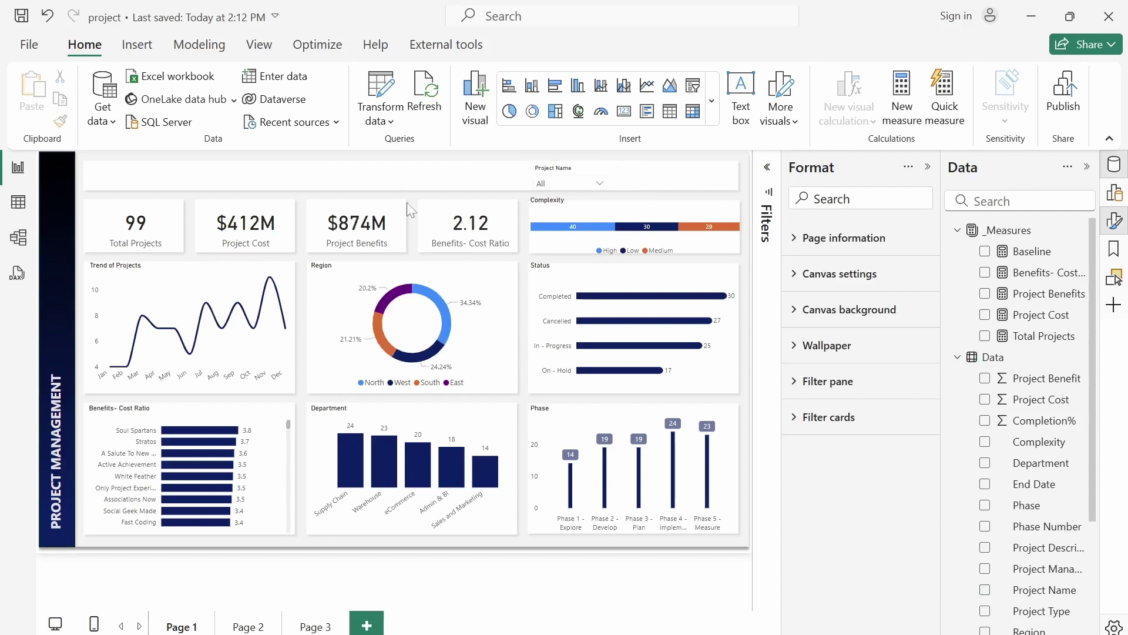
Step: Duplicate the Project Name slicer and place the copy beside it in the banner at horizontal 1072, vertical 20
click(562, 175)
drag(563, 175, 564, 170)
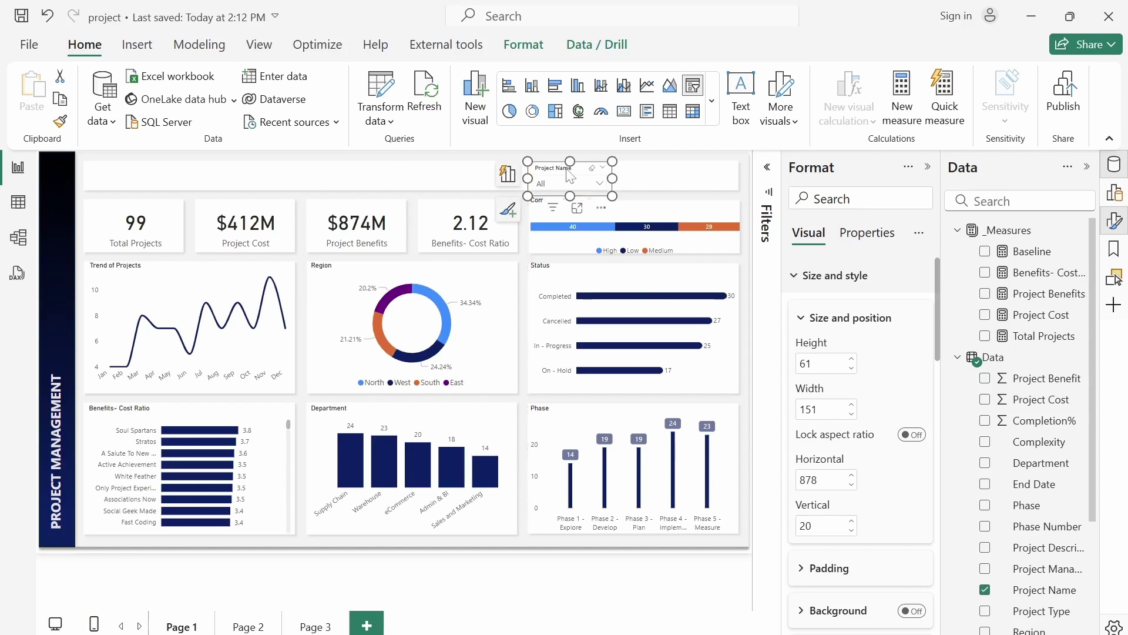
key(ctrl+c)
key(ctrl+v)
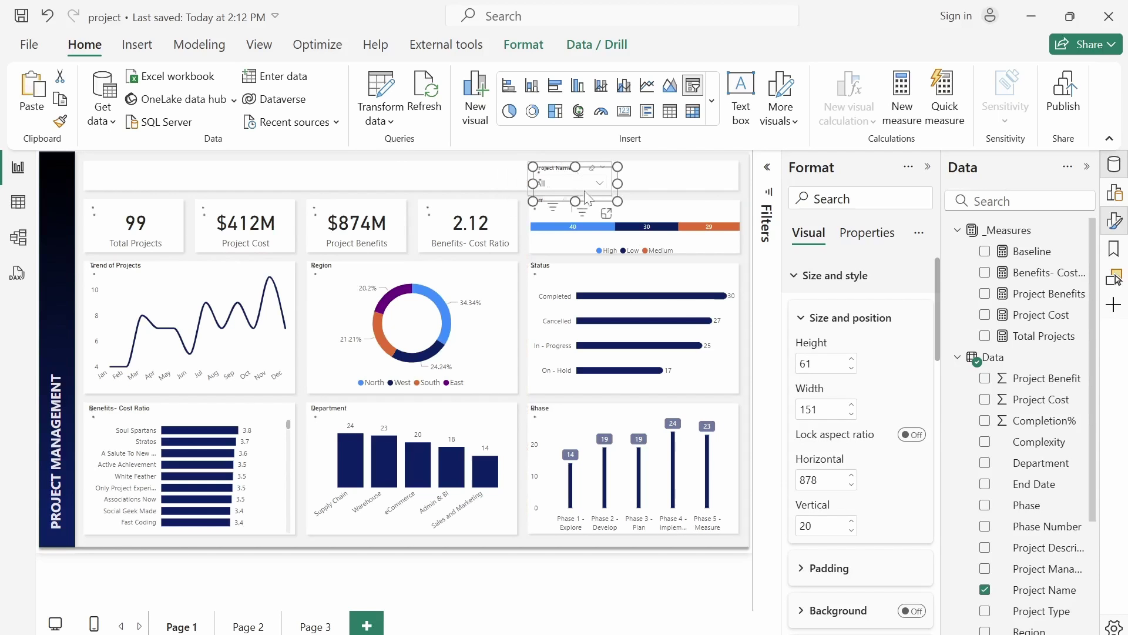
drag(605, 215, 709, 206)
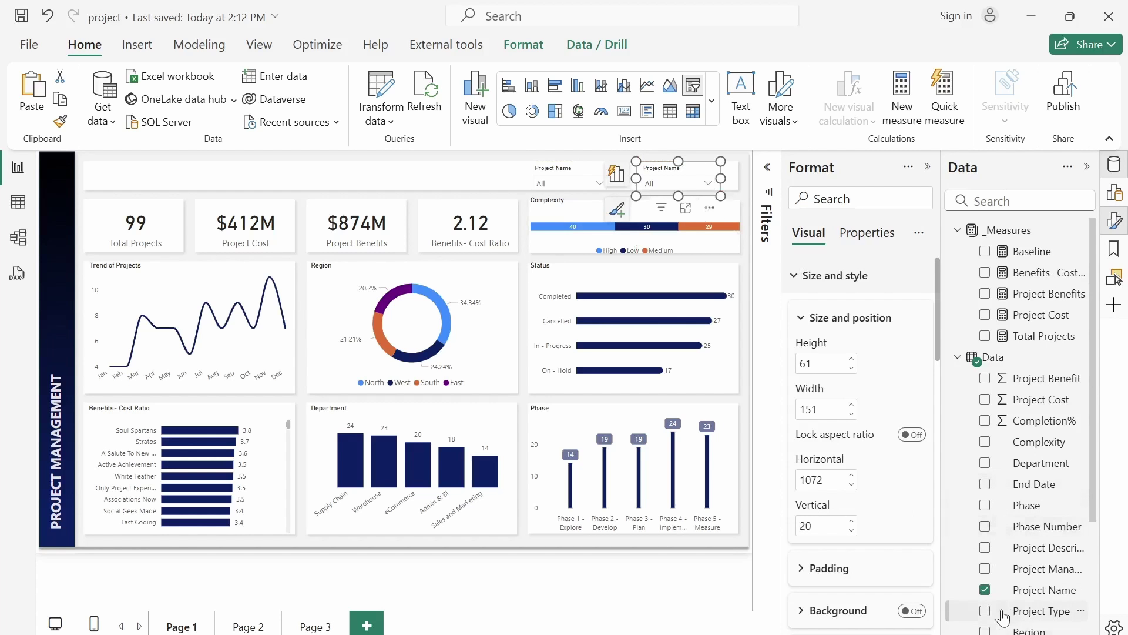
Step: Replace the copied slicer's Project Name field with Year from the Date Table
click(985, 591)
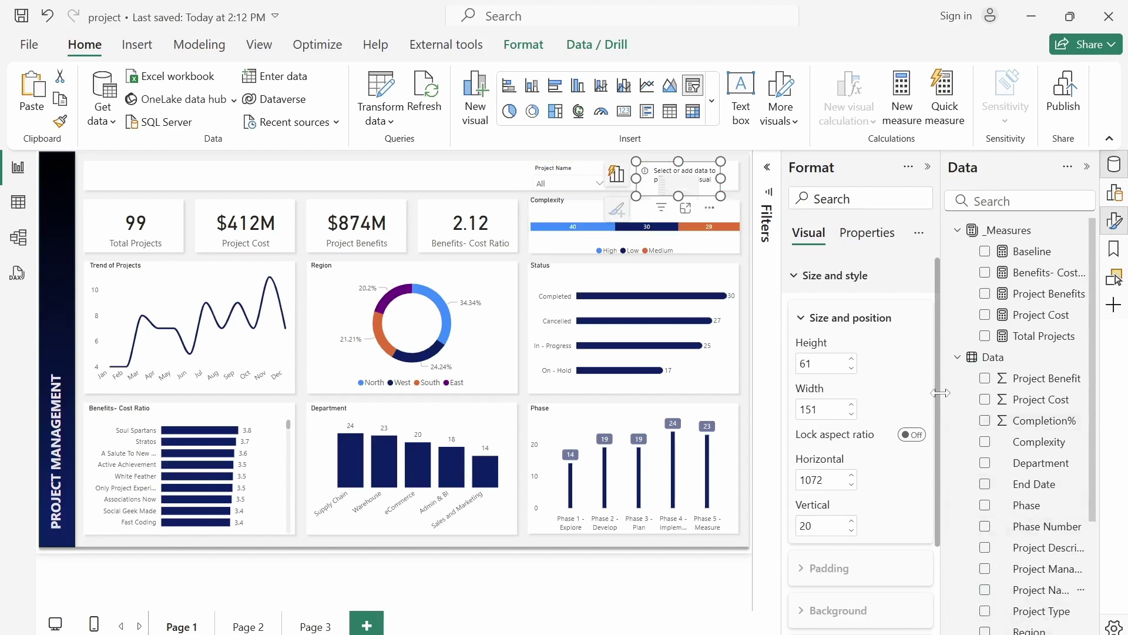
click(957, 357)
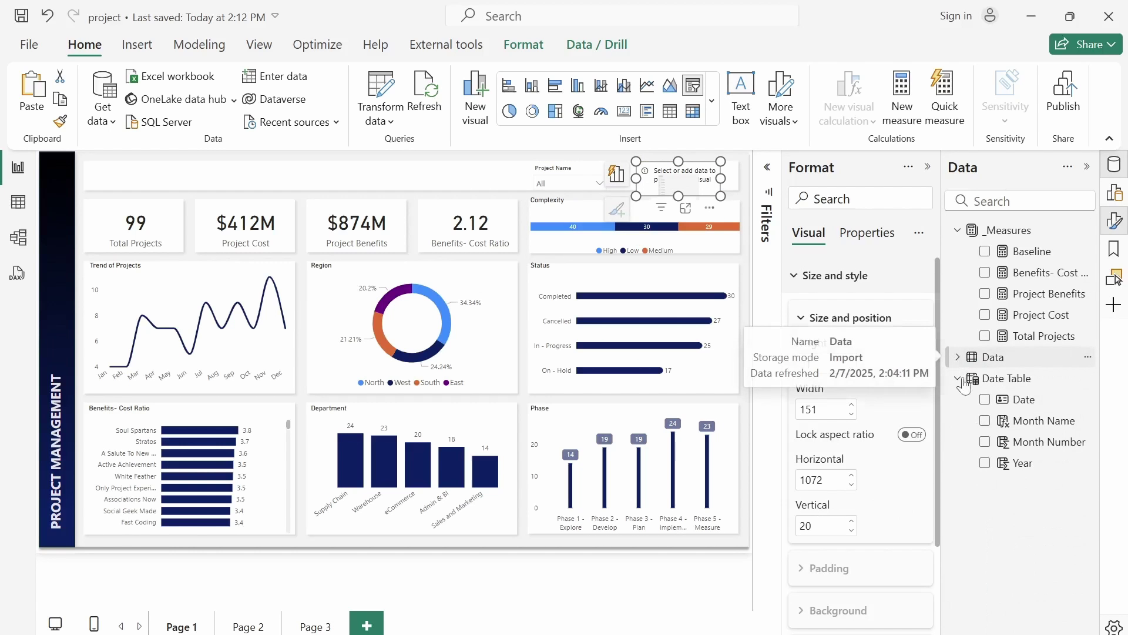
click(984, 464)
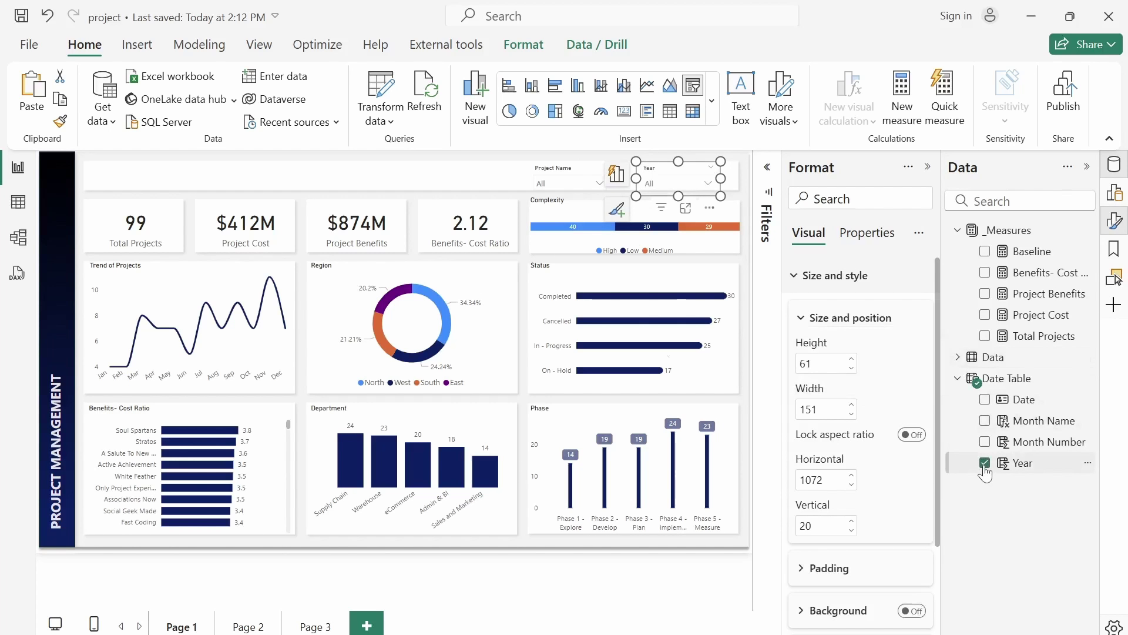
click(407, 192)
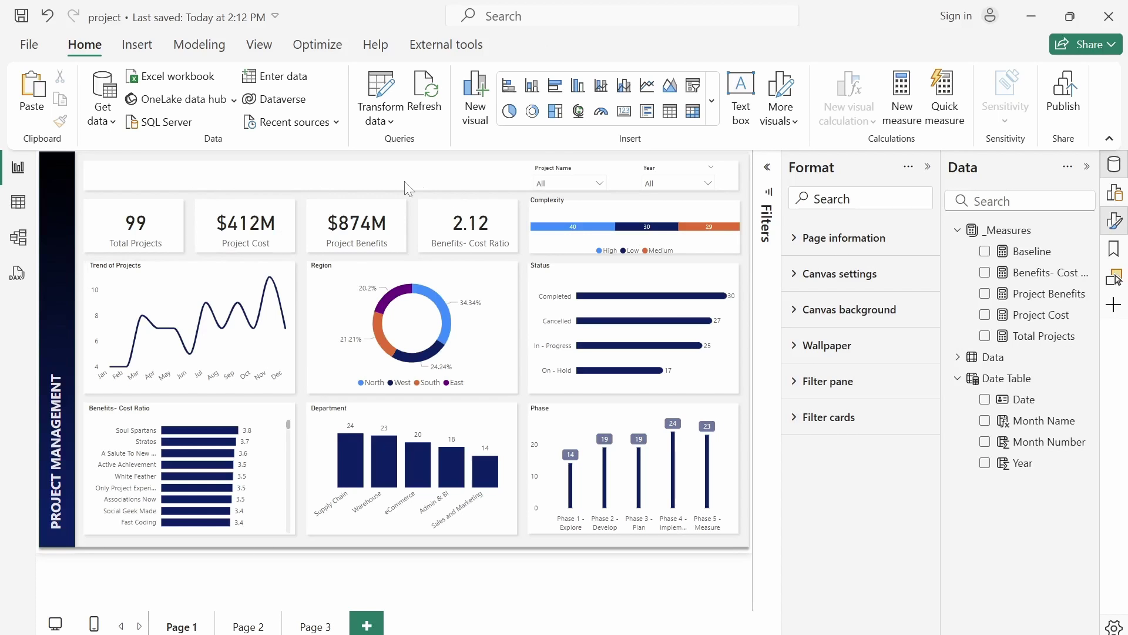
Step: Insert a text box reading "PROJECT MANAGEMENT SUMMARY" with font size 28
click(741, 97)
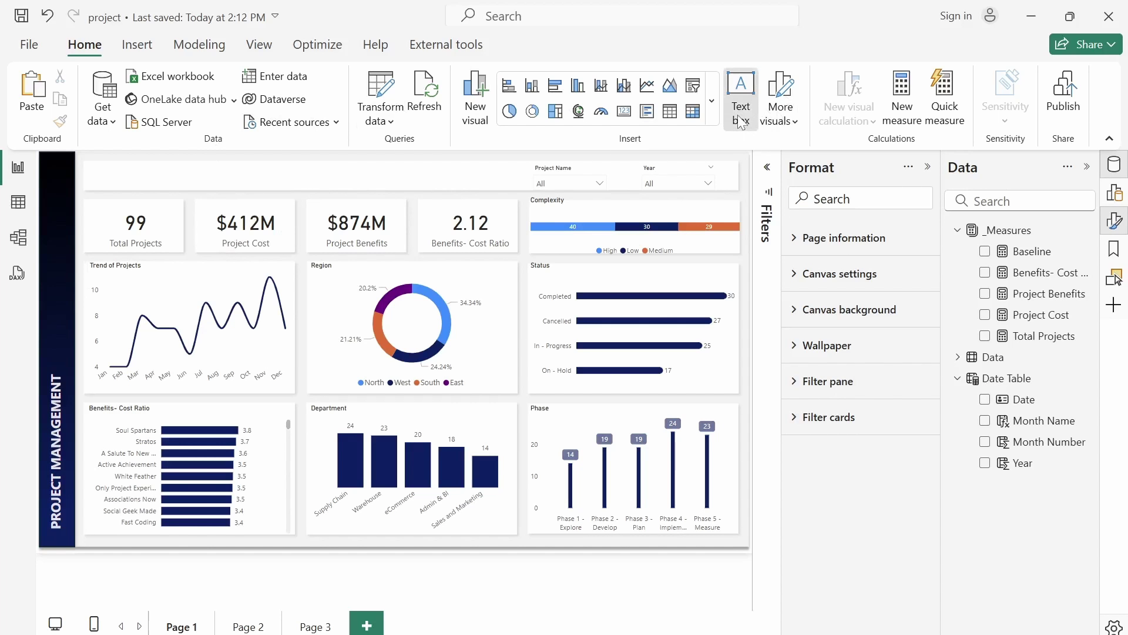
text(P)
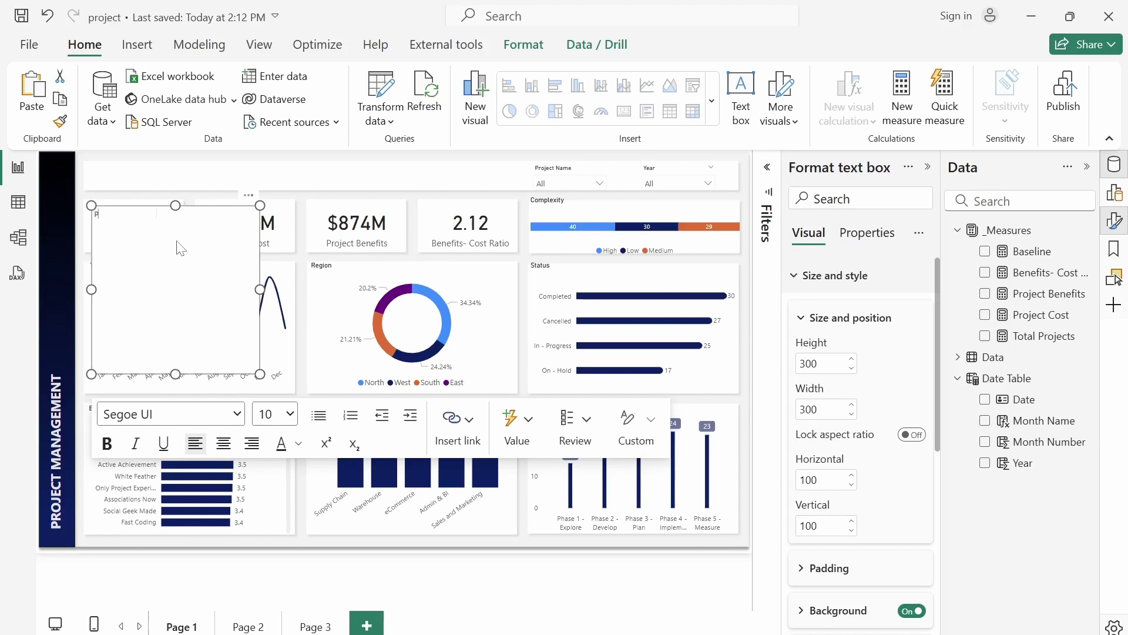
text(ROJECT MANAGEMENT SUMMARY)
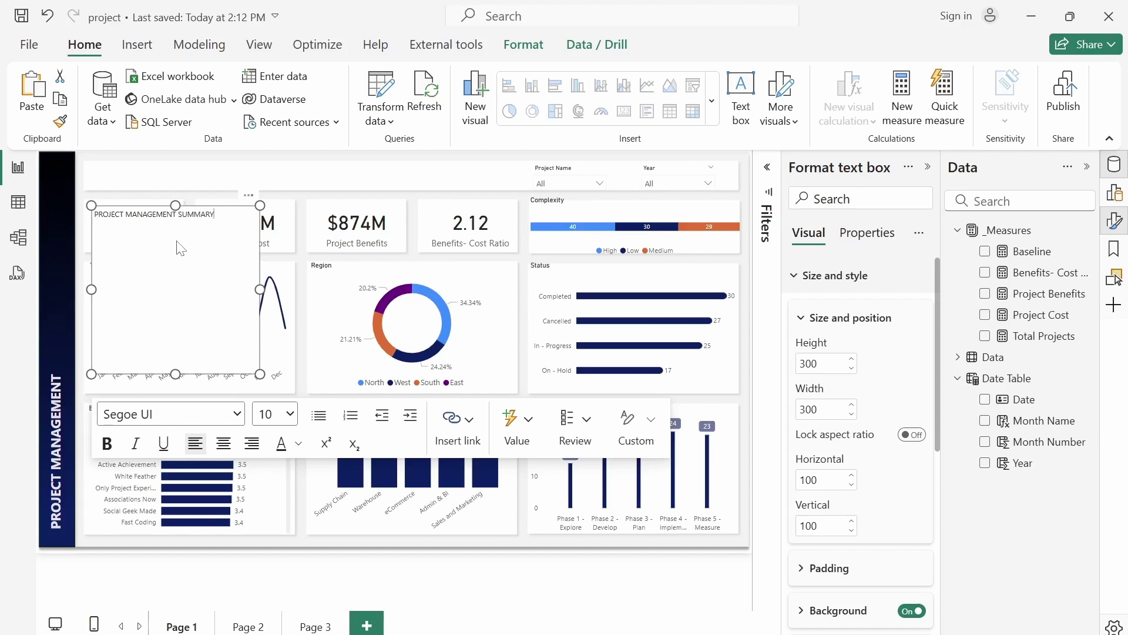
key(ctrl+a)
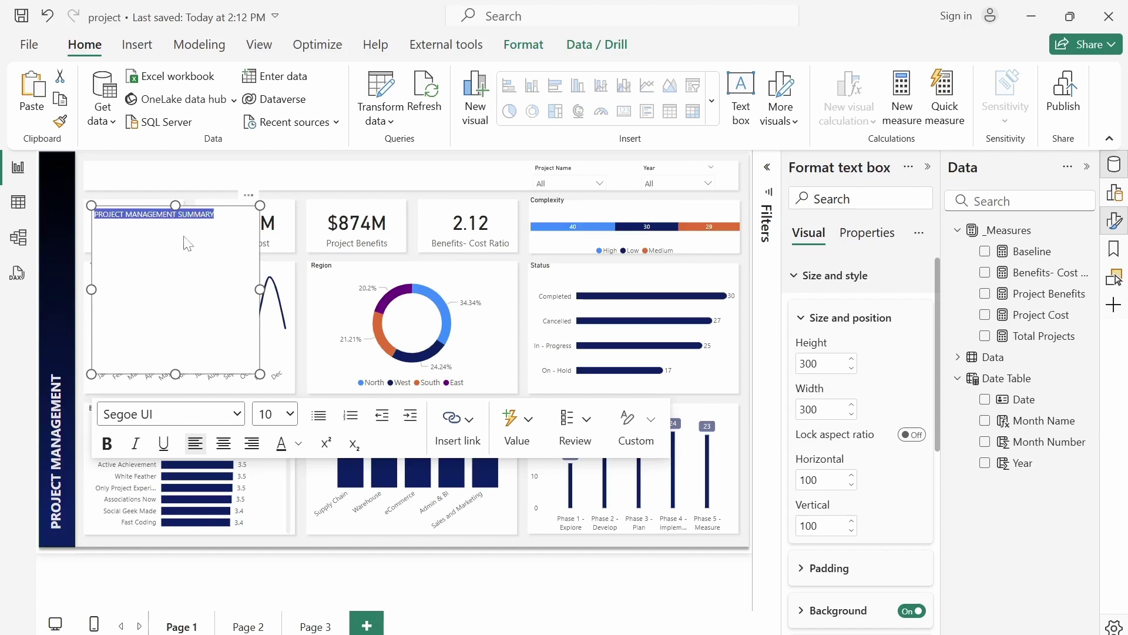
click(290, 414)
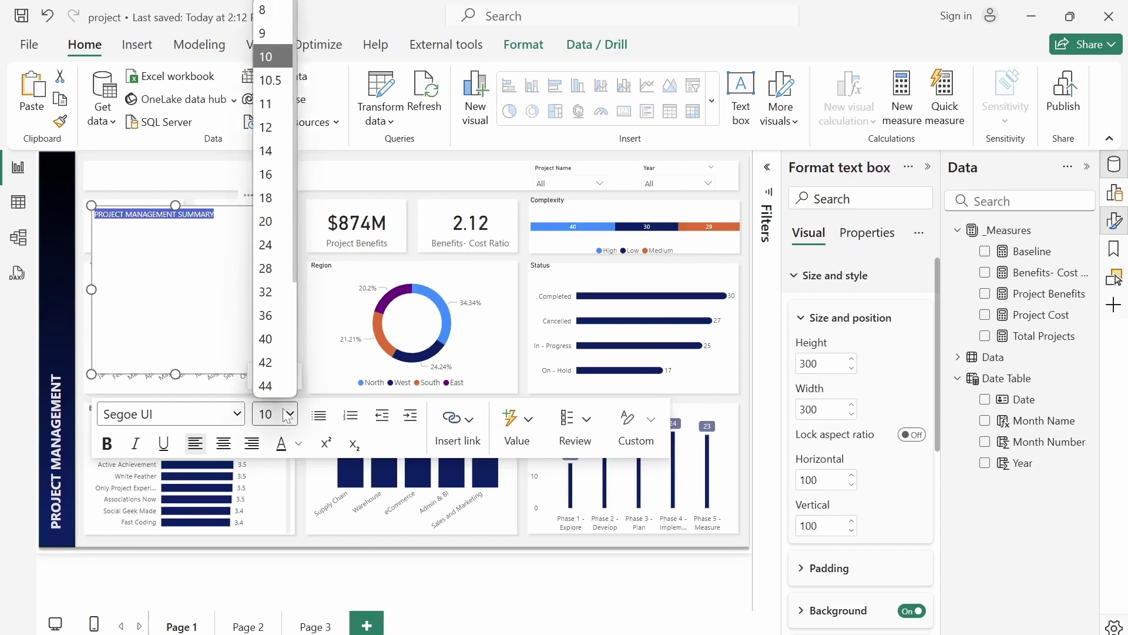
click(272, 251)
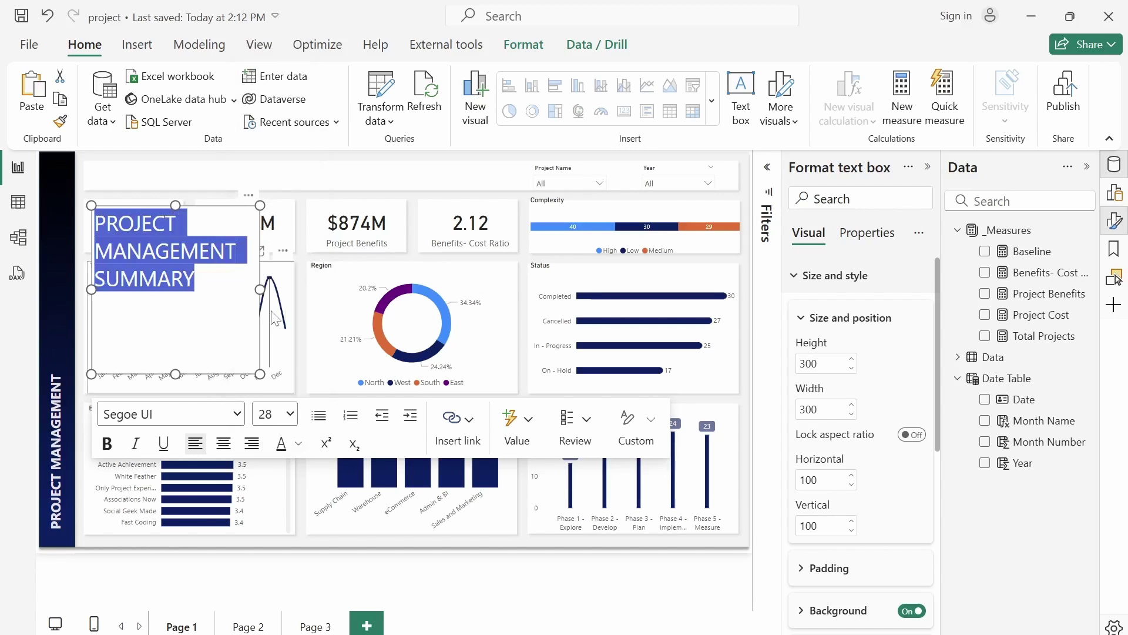
Step: Resize the title text box to about 664 wide by 69 high within the header banner and turn off its background
drag(260, 289, 463, 290)
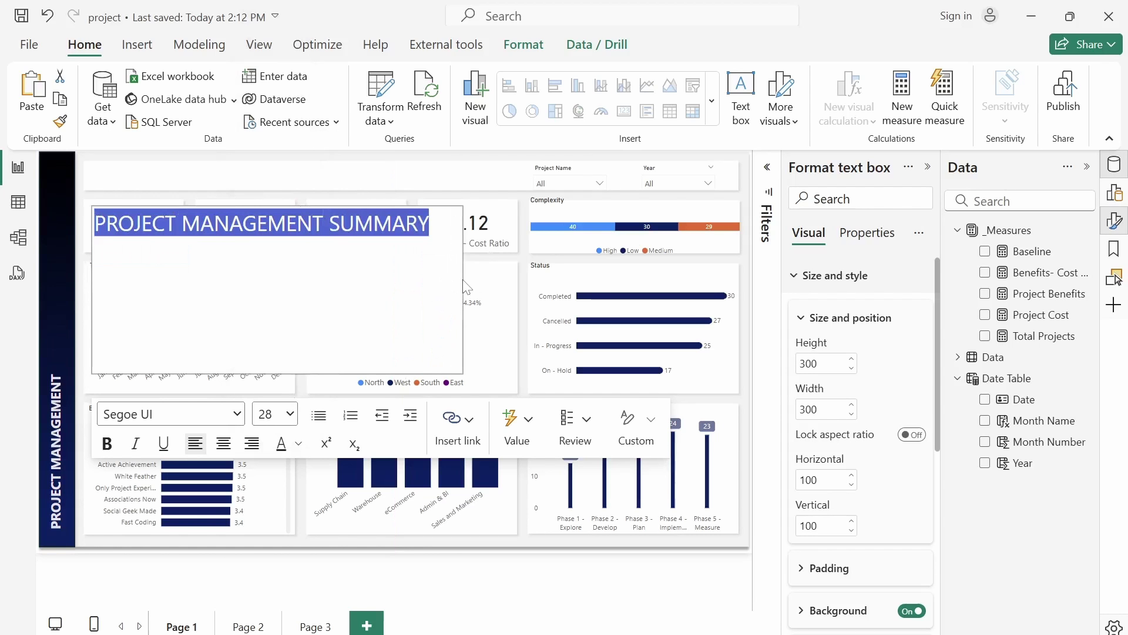
drag(278, 374, 306, 243)
drag(451, 205, 438, 158)
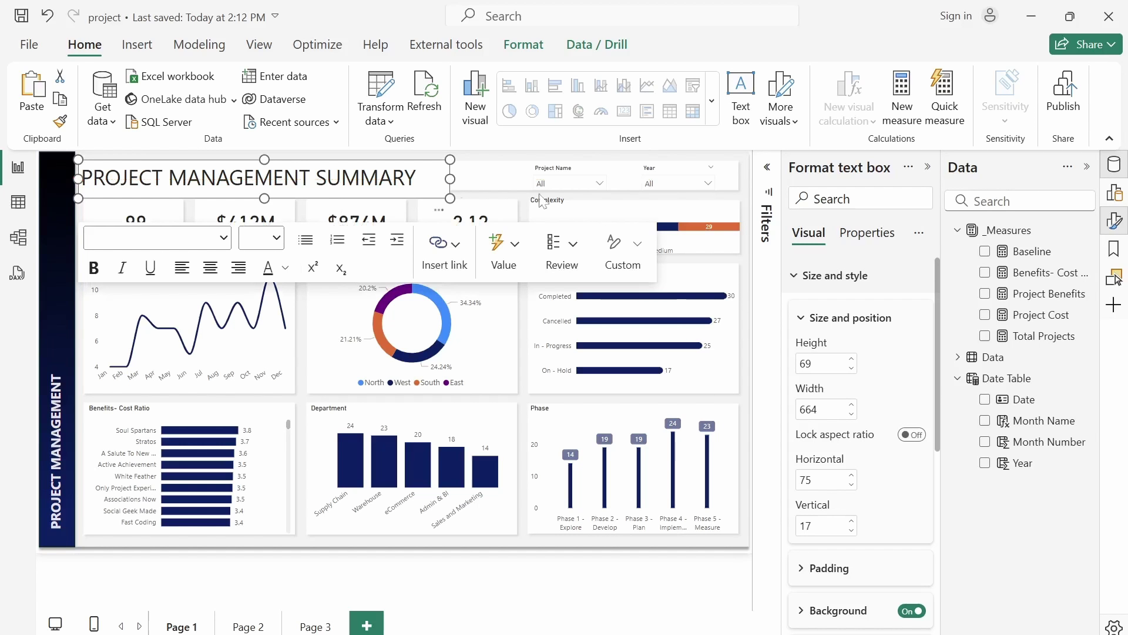
click(912, 611)
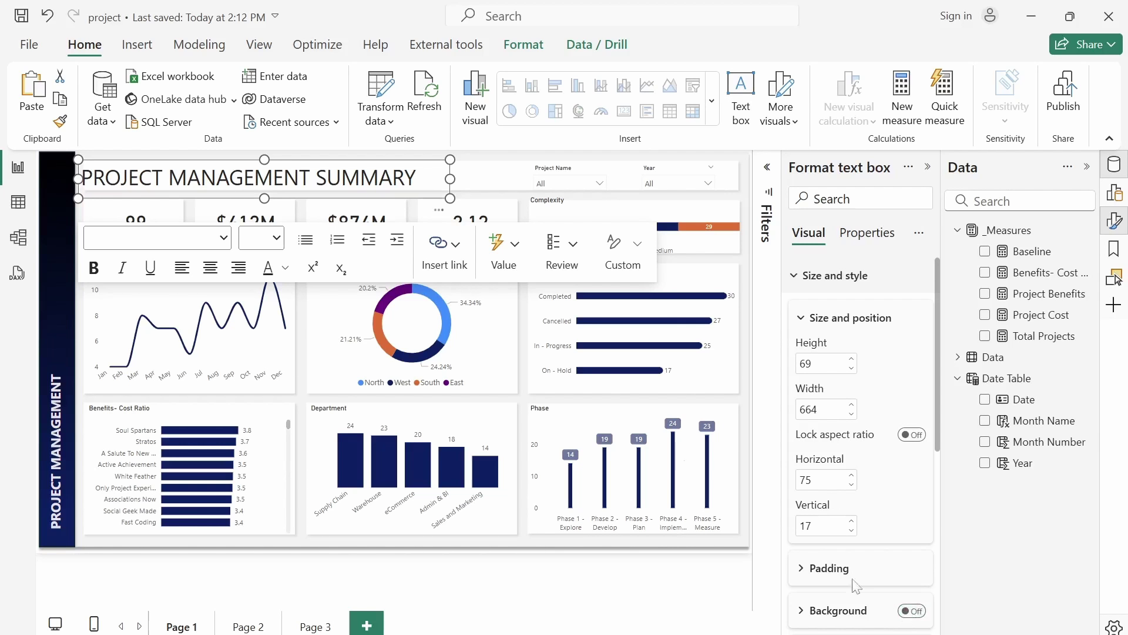
Step: Set the font size of the whole banner title to 24
drag(417, 178, 106, 178)
key(ctrl+a)
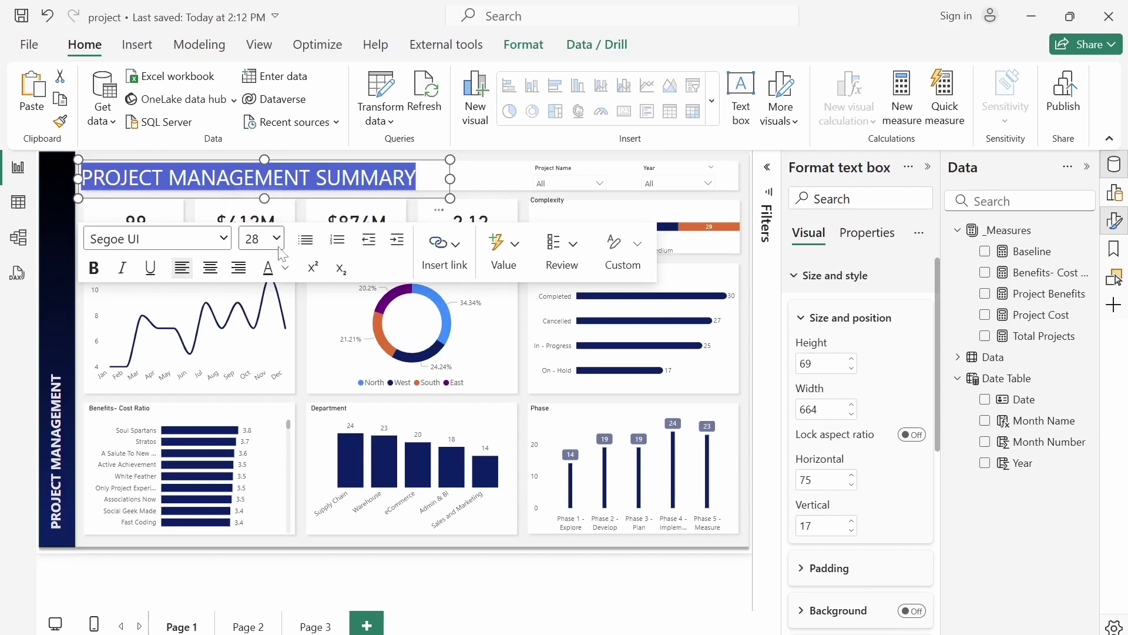
click(276, 238)
click(257, 503)
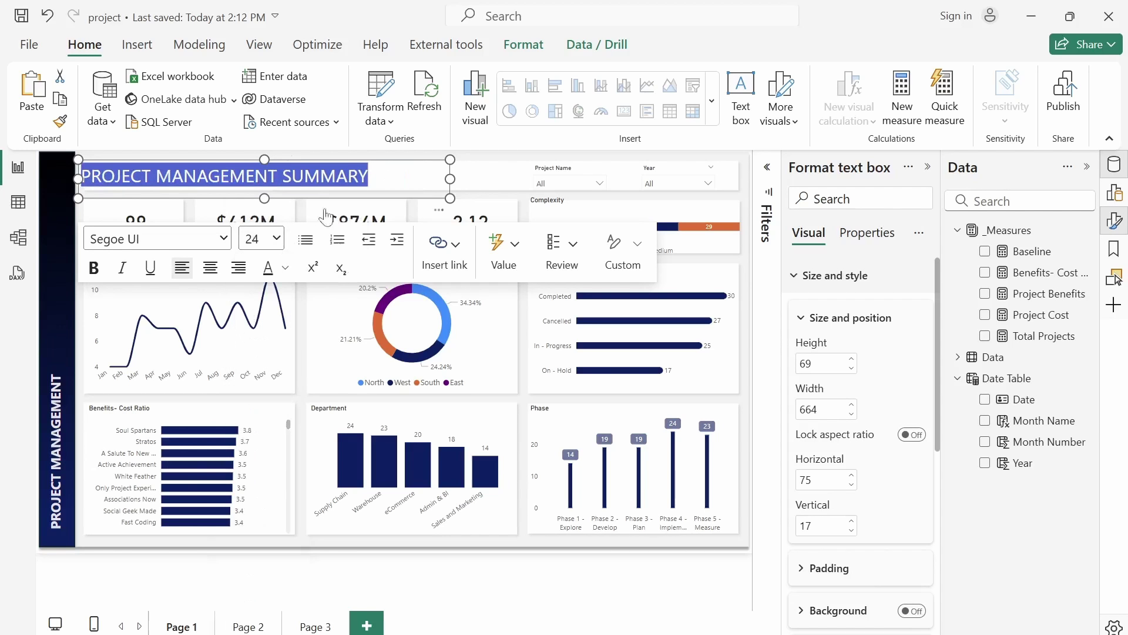
key(Right)
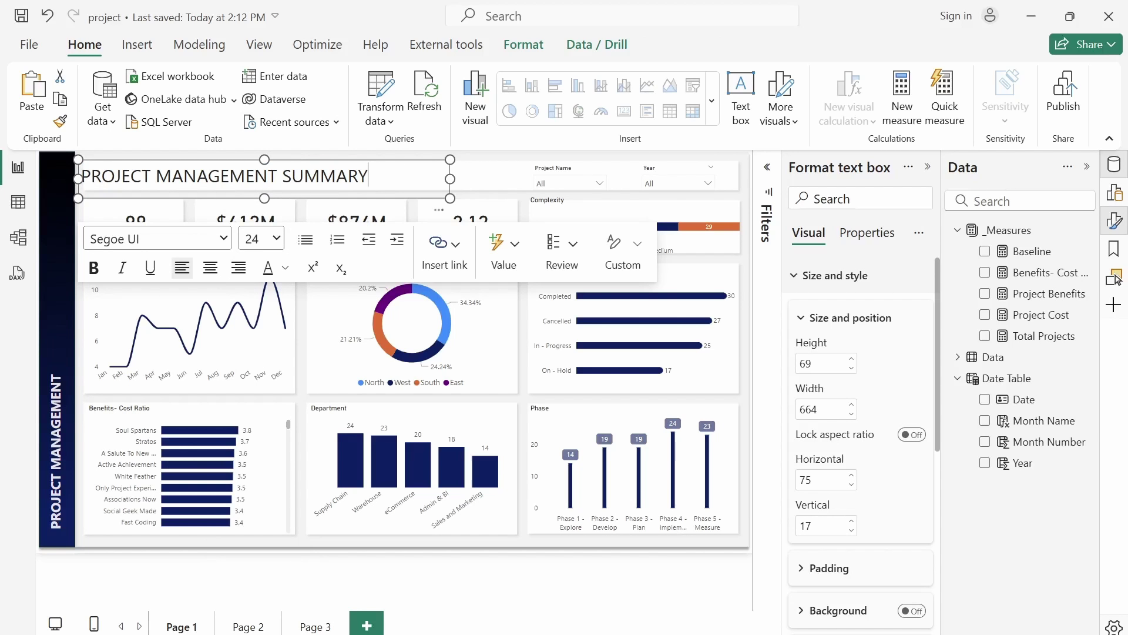
Step: Color the word PROJECT in the banner title dark navy blue
drag(151, 176, 76, 179)
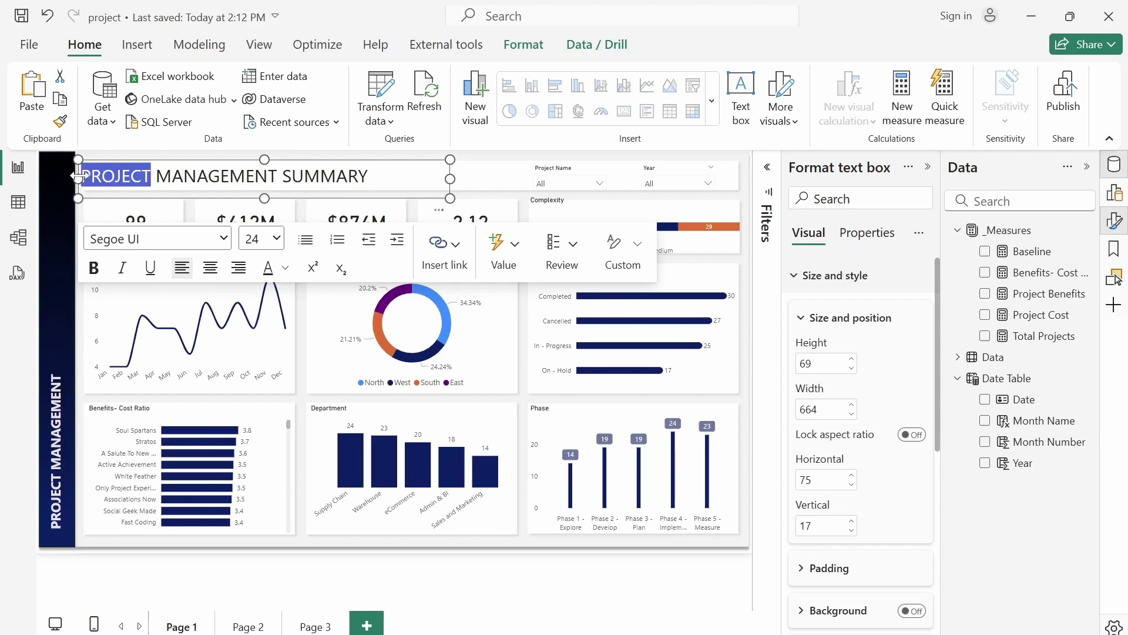
click(285, 267)
click(304, 532)
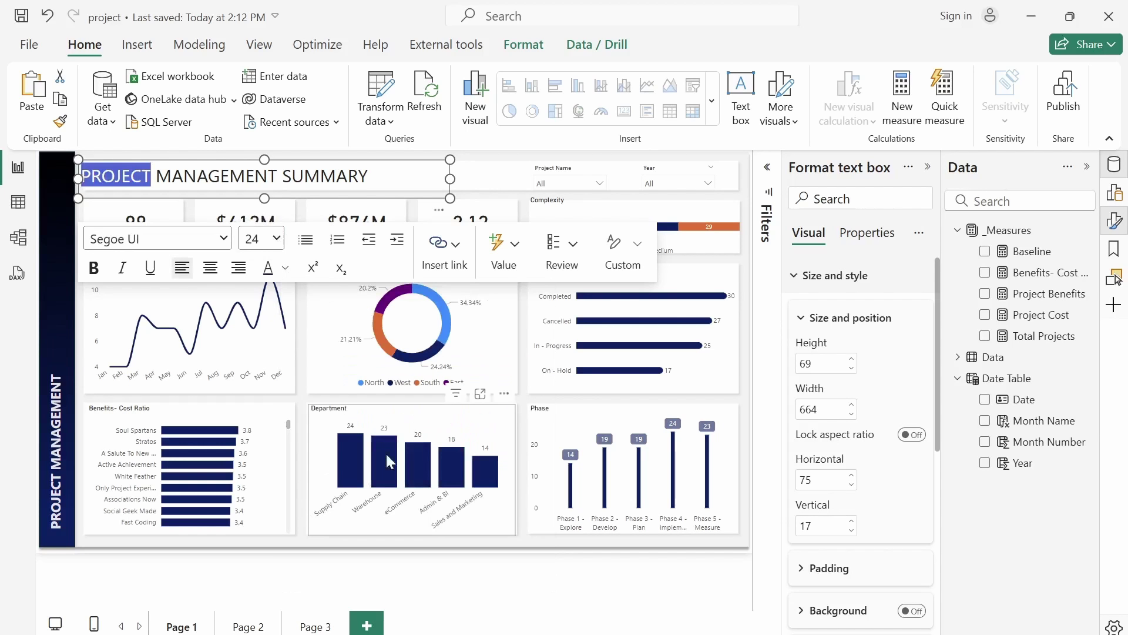
Step: Shift the title text box to horizontal position 89 and set its whole text to Segoe (Bold)
drag(379, 176, 88, 177)
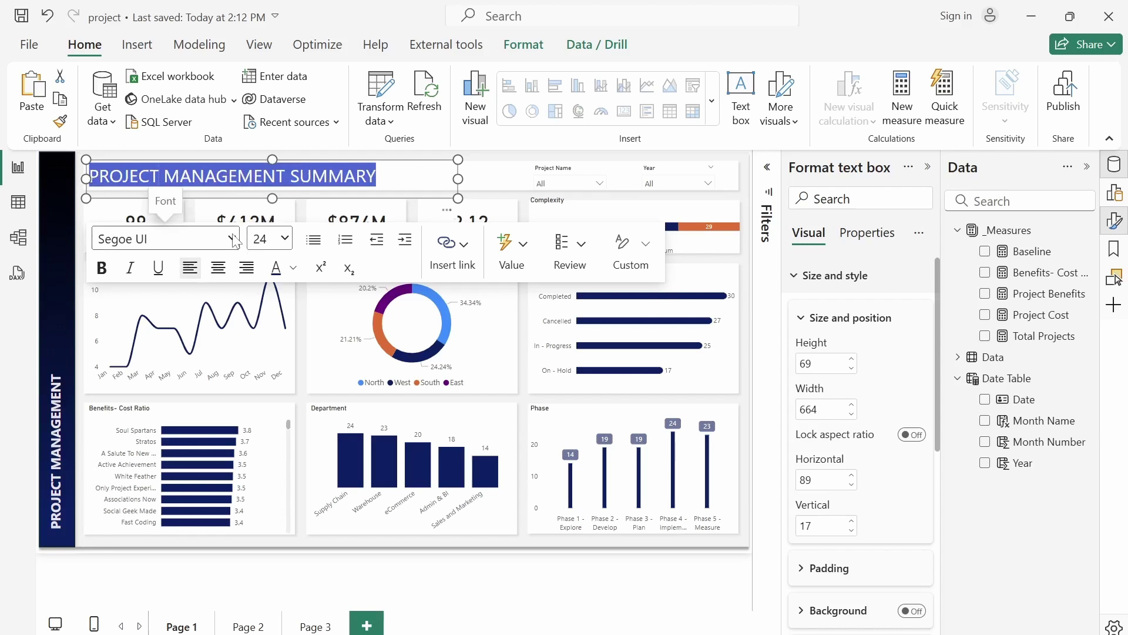
click(194, 239)
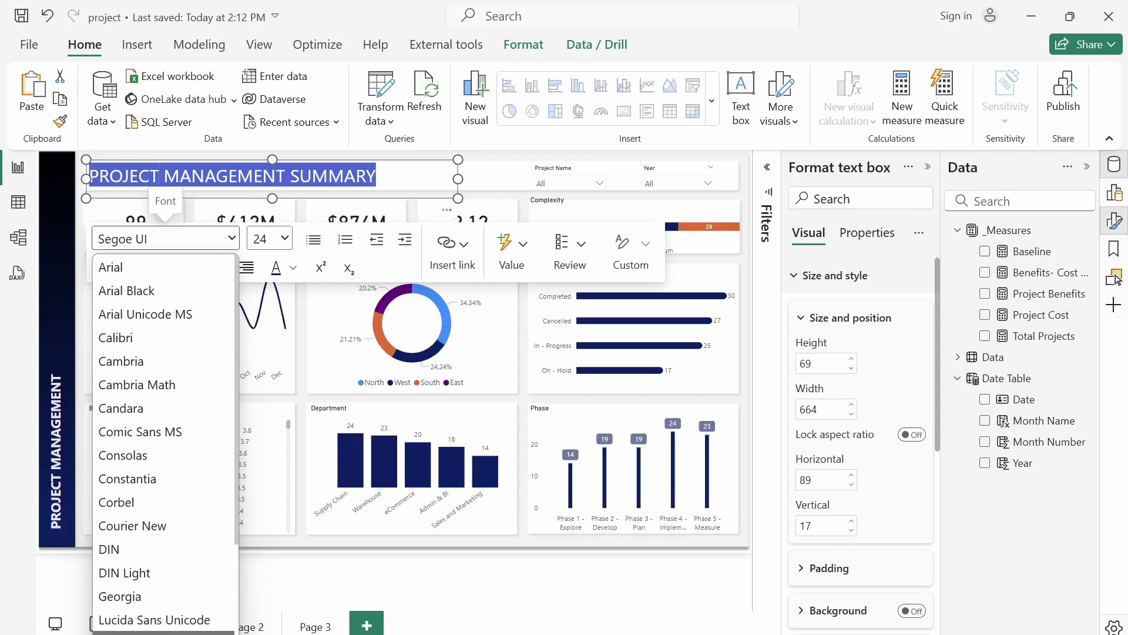
scroll(164, 588, down, 2)
click(165, 617)
click(492, 179)
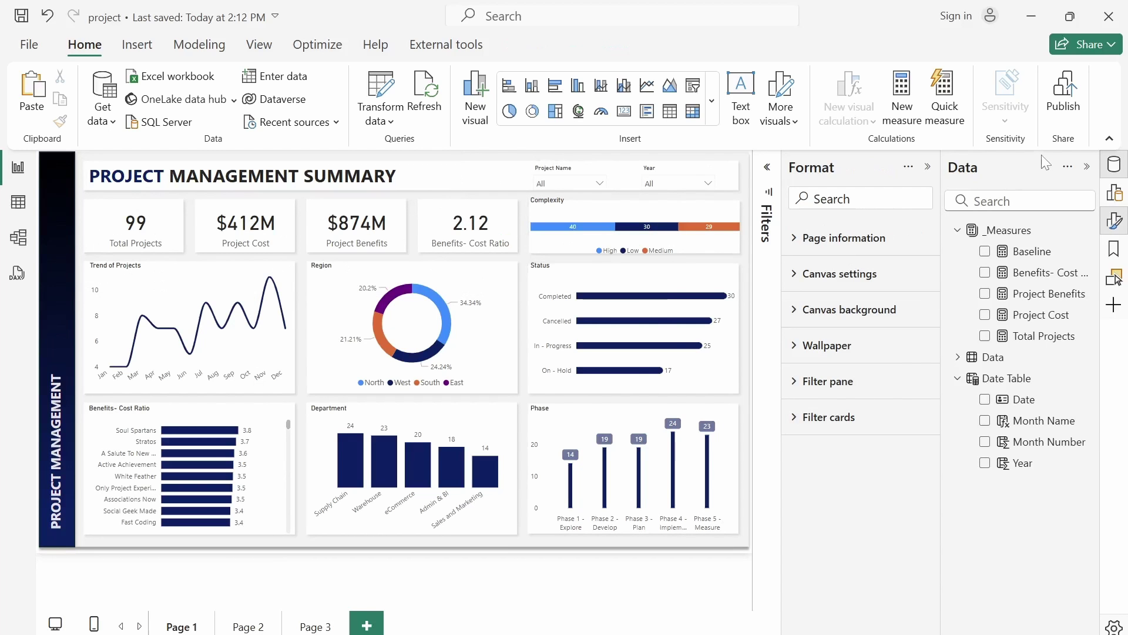
Step: Copy the banner title and the Project Name and Year slicers from Page 1 into the header banner of Page 2
click(928, 168)
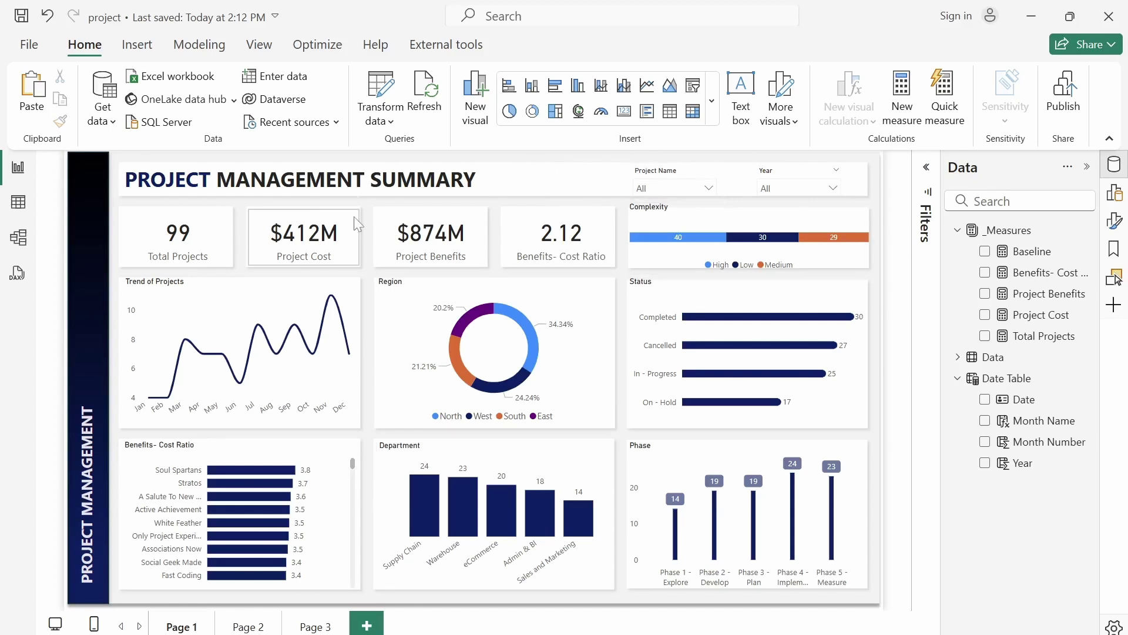
click(547, 207)
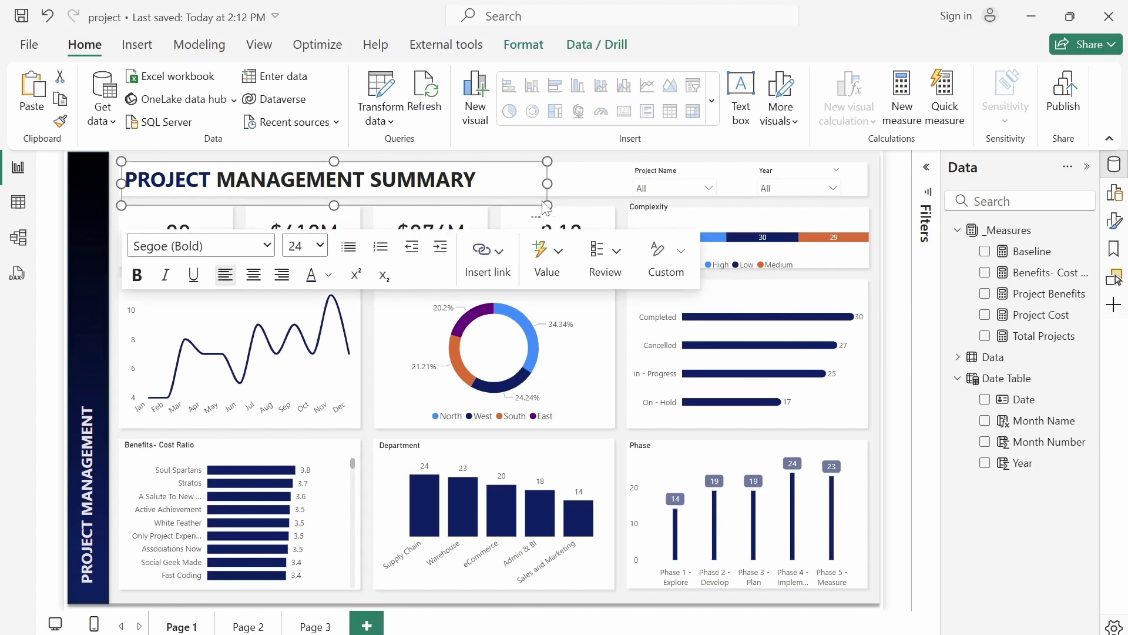
ctrl+click(668, 174)
ctrl+click(773, 179)
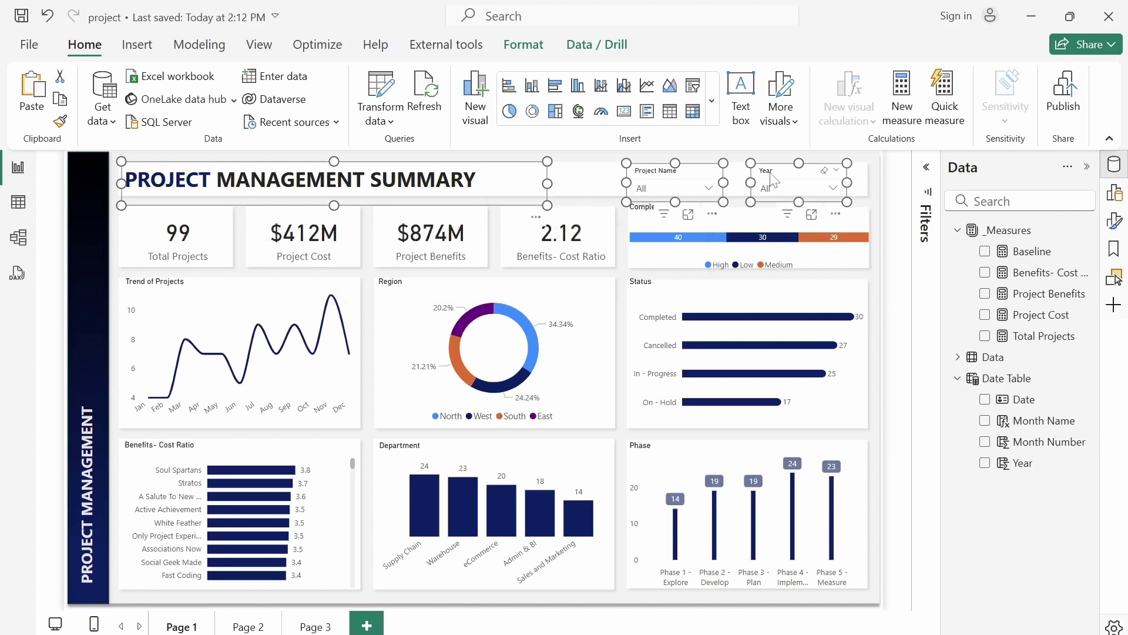
click(247, 626)
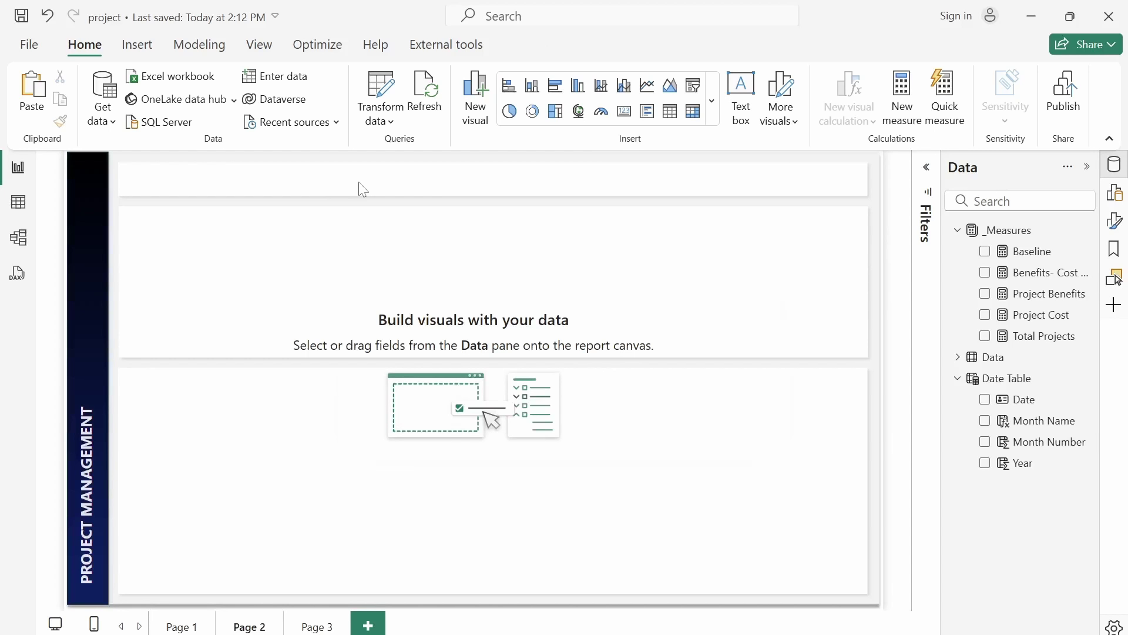
key(ctrl+v)
click(724, 385)
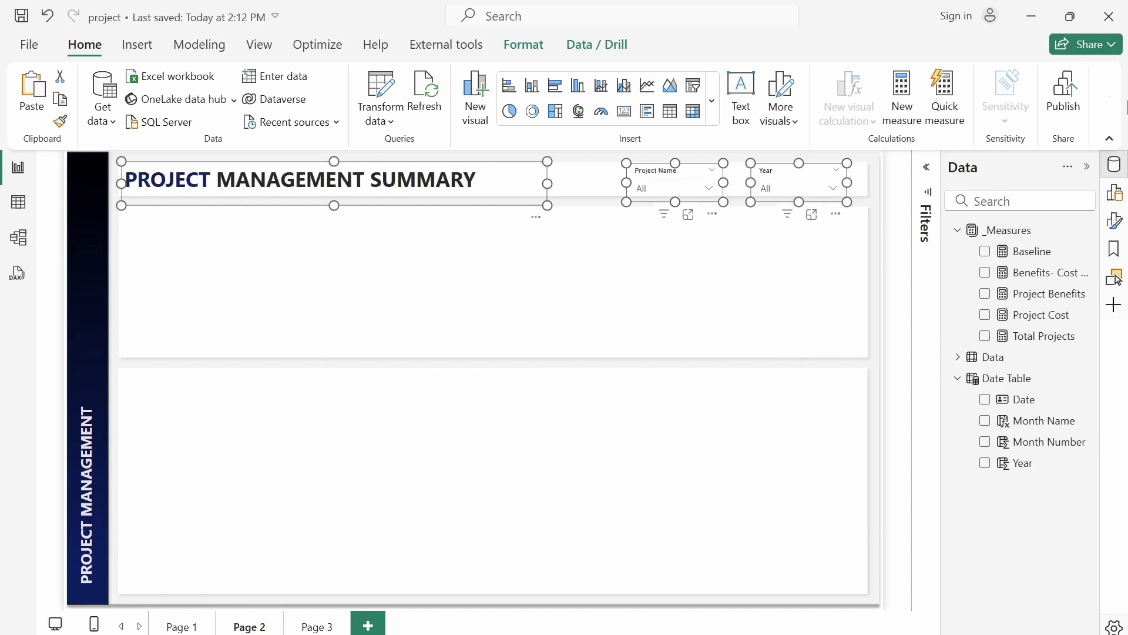
Step: Replace MANAGEMENT SUMMARY with TIMELINE in Page 2's banner title, keeping the word PROJECT
key(shift+Left)
key(shift+Left)
key(shift+Left)
key(shift+Left)
key(shift+Left)
key(shift+Left)
key(shift+Left)
key(shift+Left)
key(shift+Left)
key(shift+Left)
key(shift+Left)
key(shift+Left)
key(shift+Left)
key(shift+Left)
key(shift+Left)
key(shift+Left)
key(shift+Left)
key(shift+Left)
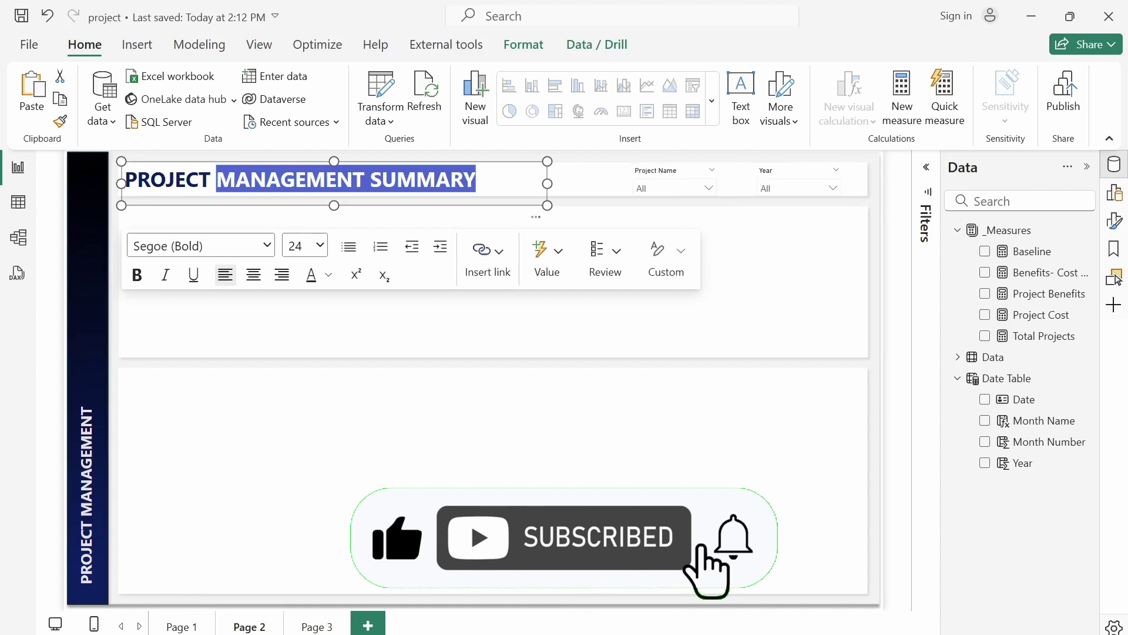
text(TIMELIN)
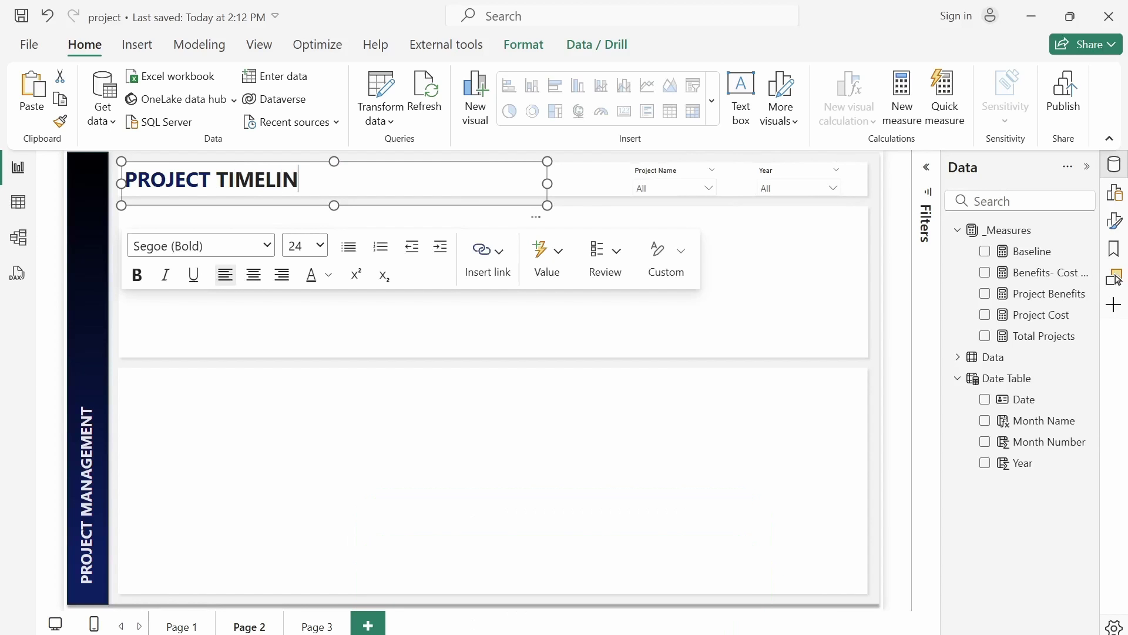
text(E)
click(594, 346)
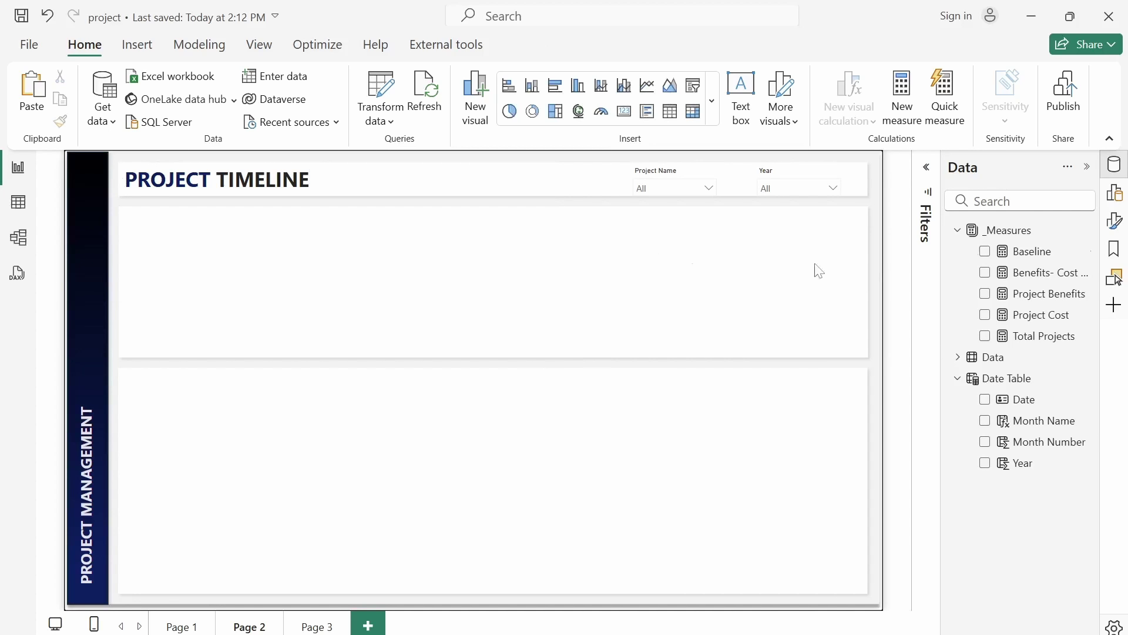
Step: Insert a line chart and fit it to the upper panel under the banner, about 1166 wide and 235 high
click(647, 85)
drag(302, 302, 310, 243)
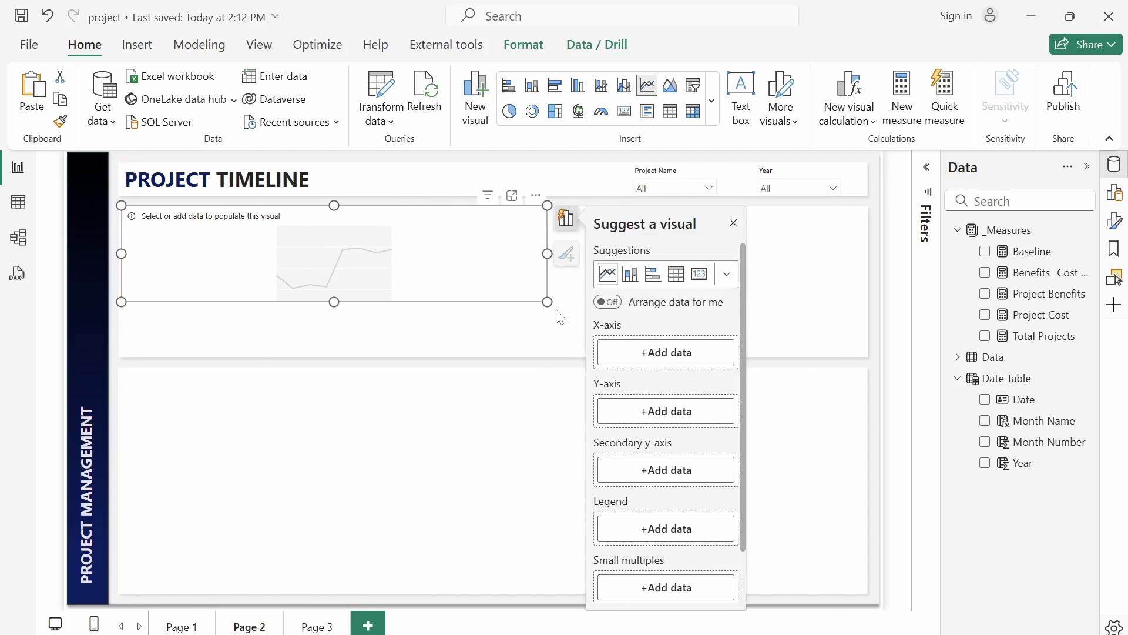
drag(547, 302, 868, 359)
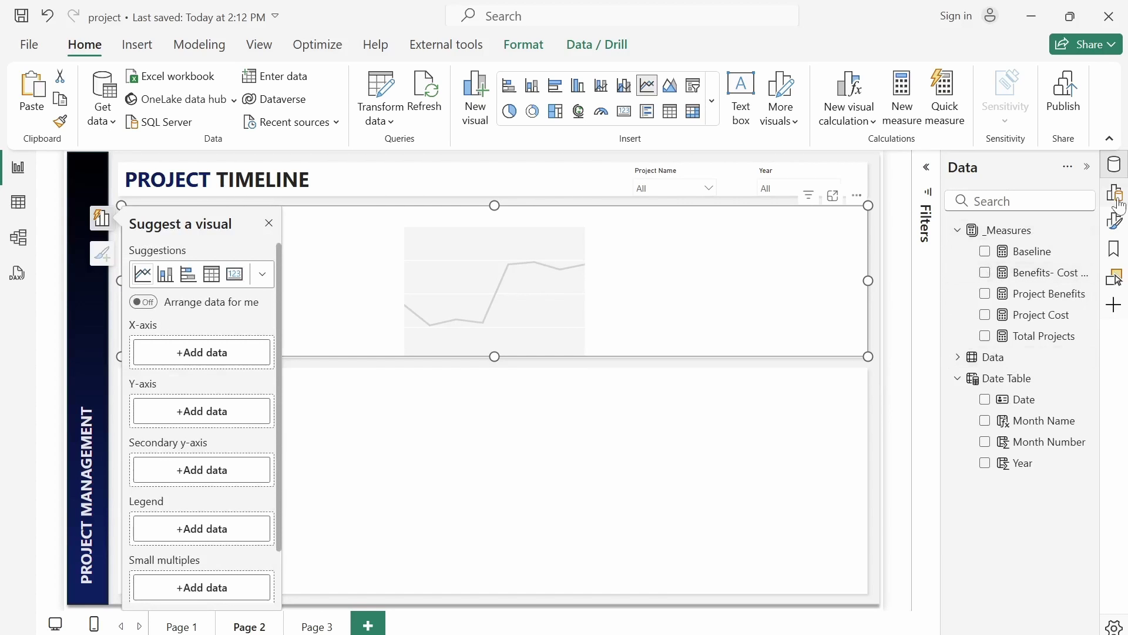
Step: Plot Total Projects on the line chart's Y-axis, with Year above Month Name on the X-axis
click(1115, 165)
click(1114, 165)
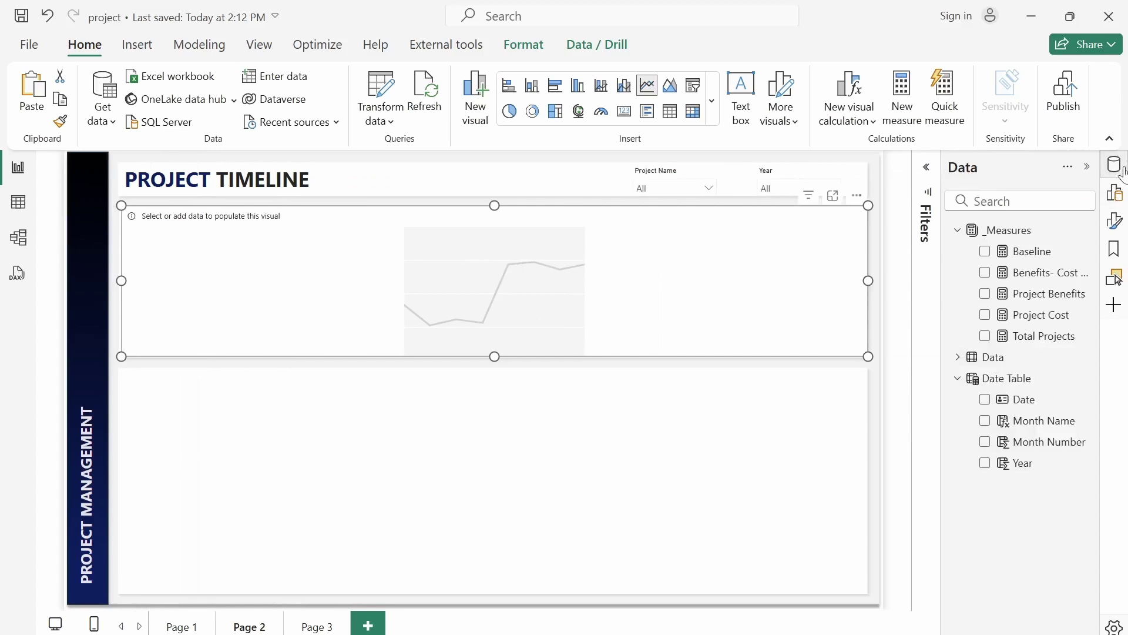
click(985, 336)
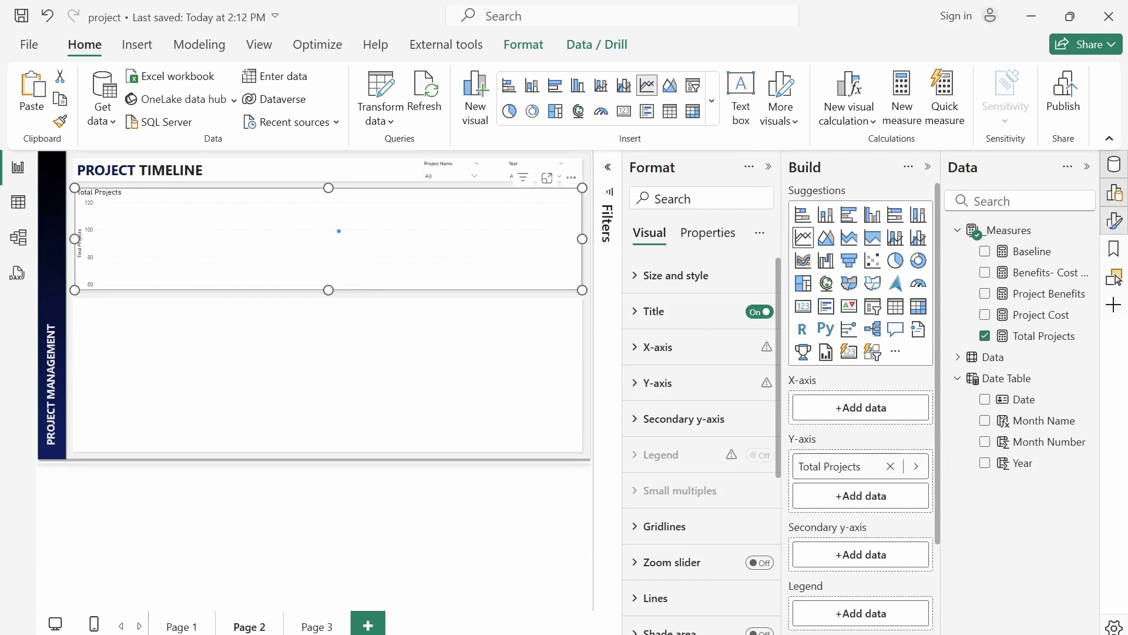
click(776, 171)
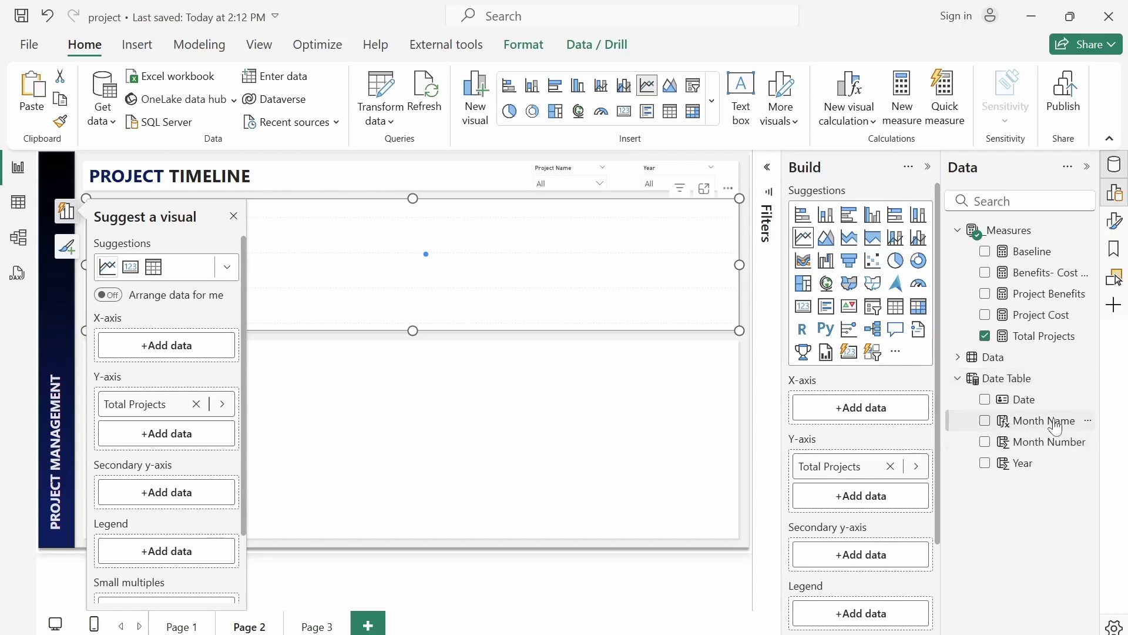
mouse_move(992, 421)
mouse_down()
mouse_move(917, 395)
mouse_move(894, 407)
mouse_up()
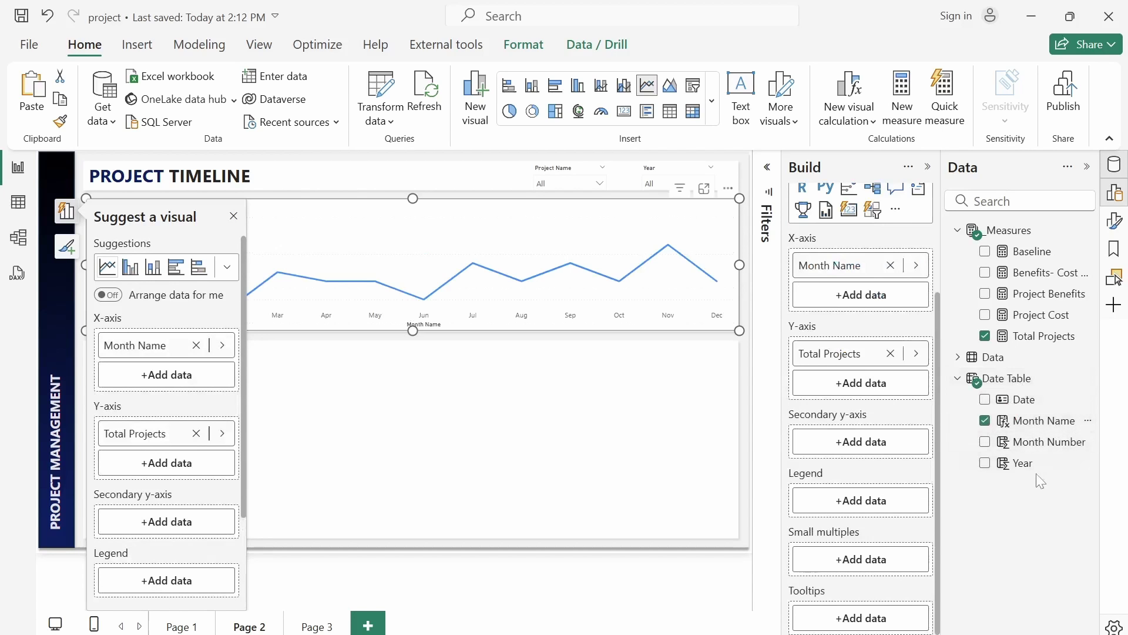
mouse_move(966, 464)
mouse_down()
mouse_move(858, 296)
mouse_move(861, 259)
mouse_up()
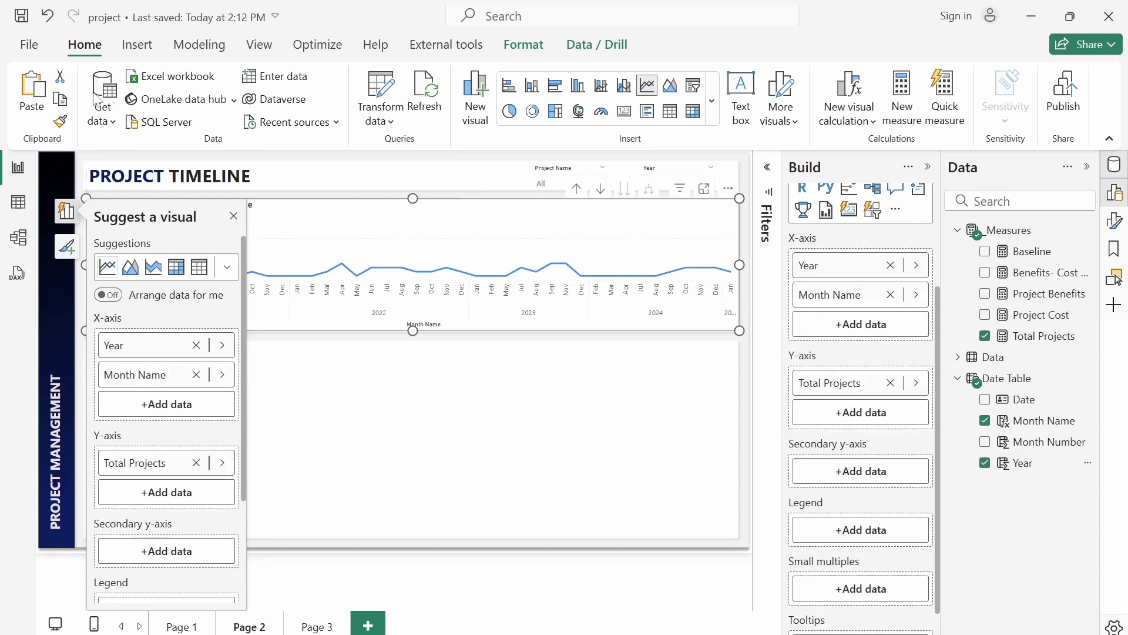
click(233, 217)
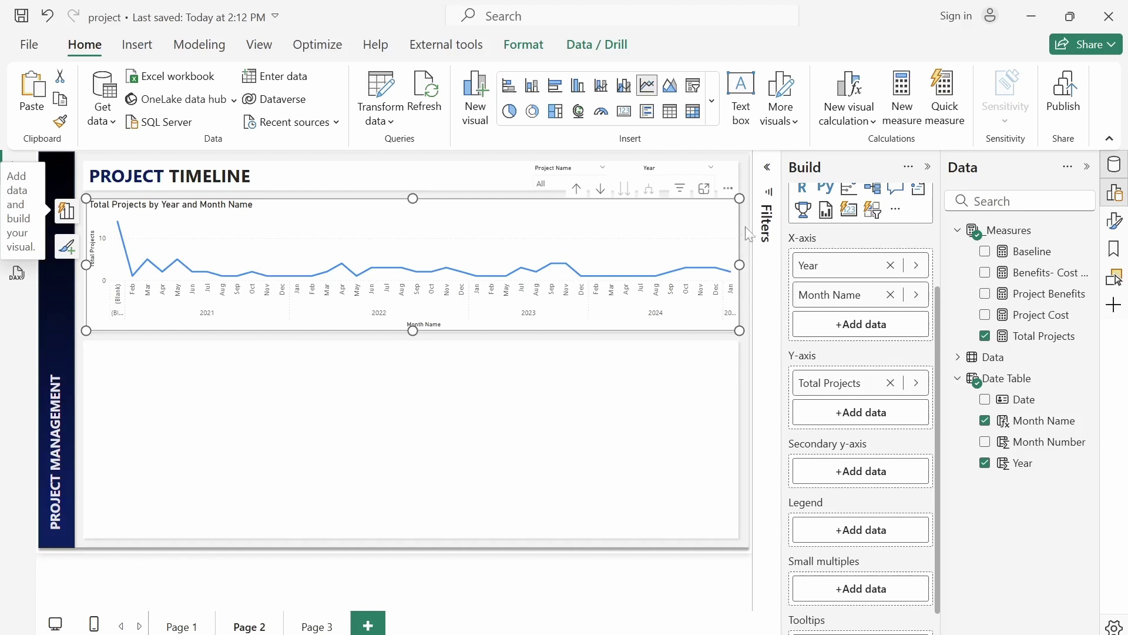
Step: Filter the line chart's Month Name field to include every month except (Blank)
click(767, 168)
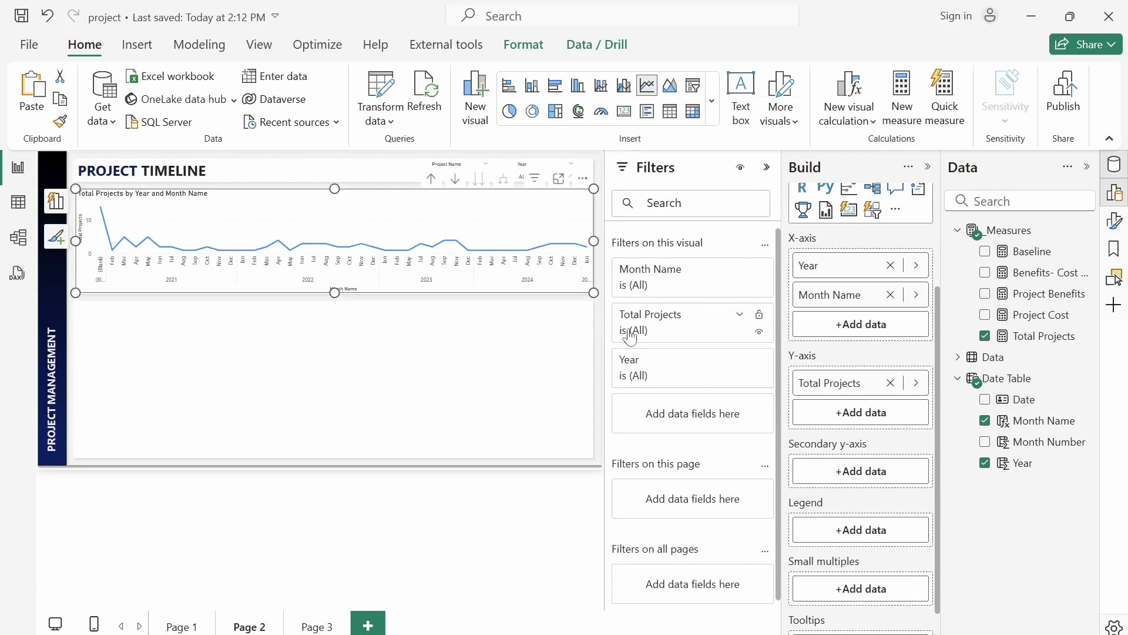
click(738, 271)
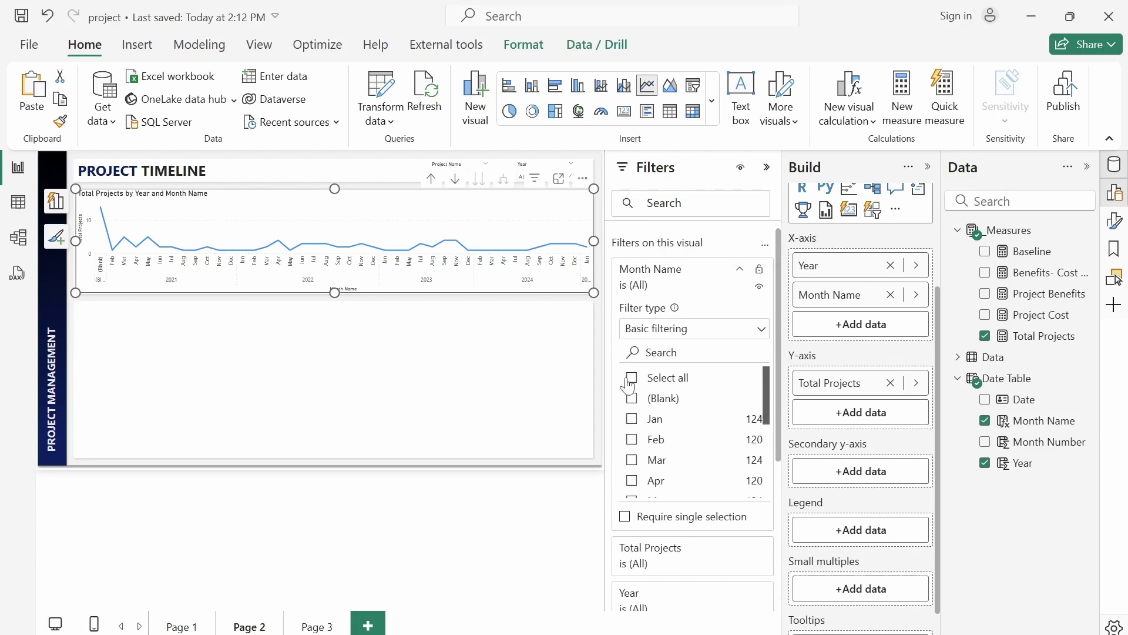
click(632, 378)
click(631, 398)
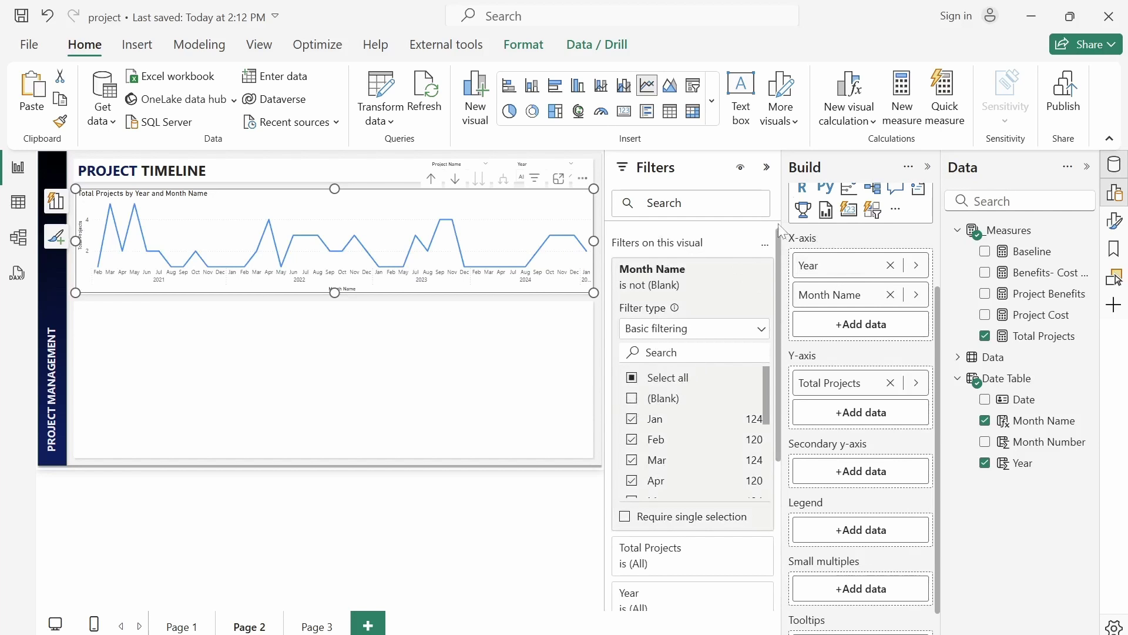
click(767, 168)
click(927, 167)
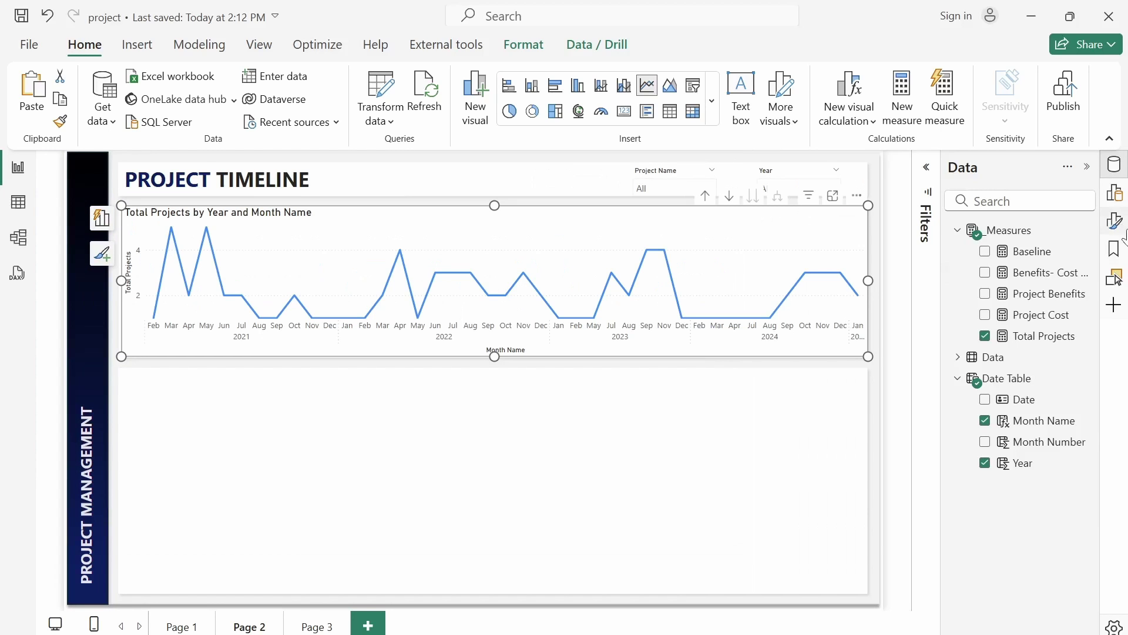
Step: Change the line chart's title text to Trend of Projects
click(1114, 222)
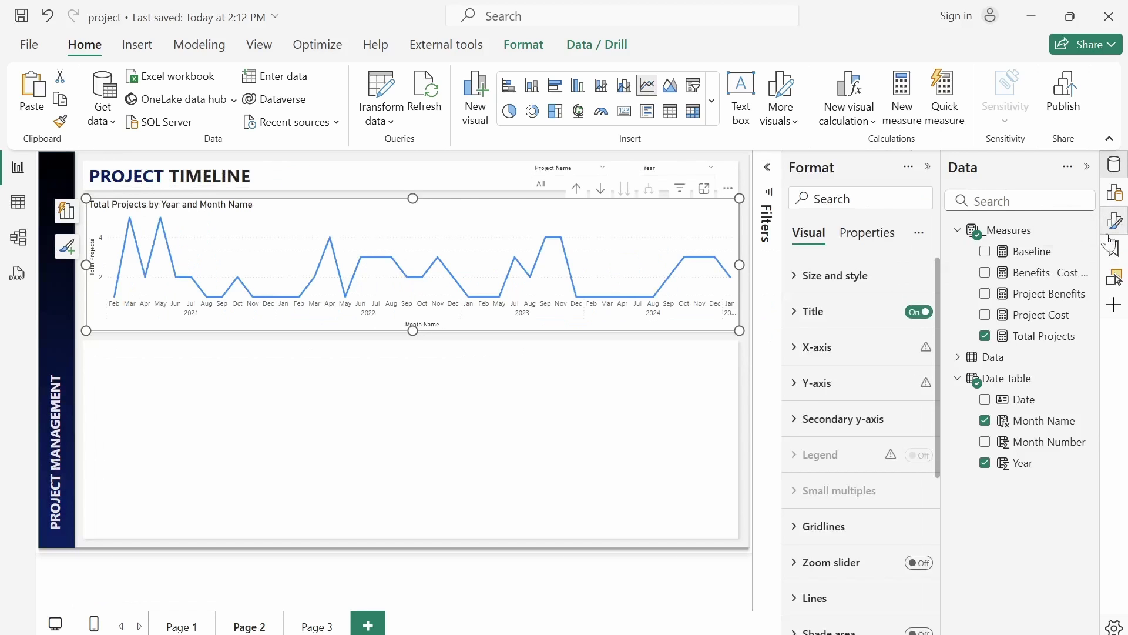
click(808, 275)
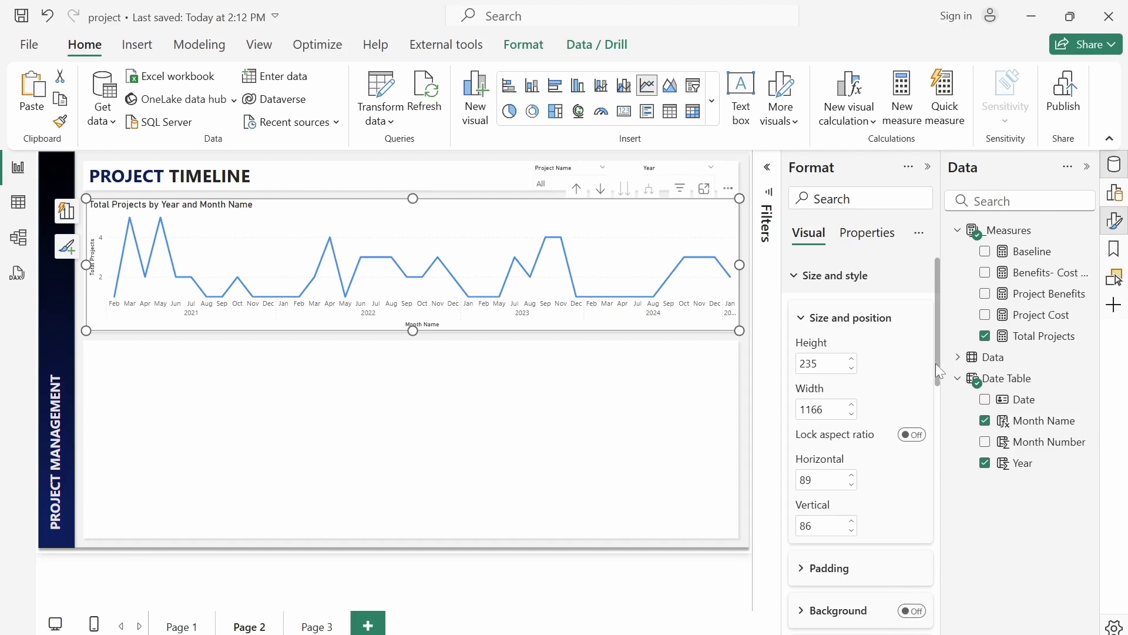
drag(935, 363, 952, 493)
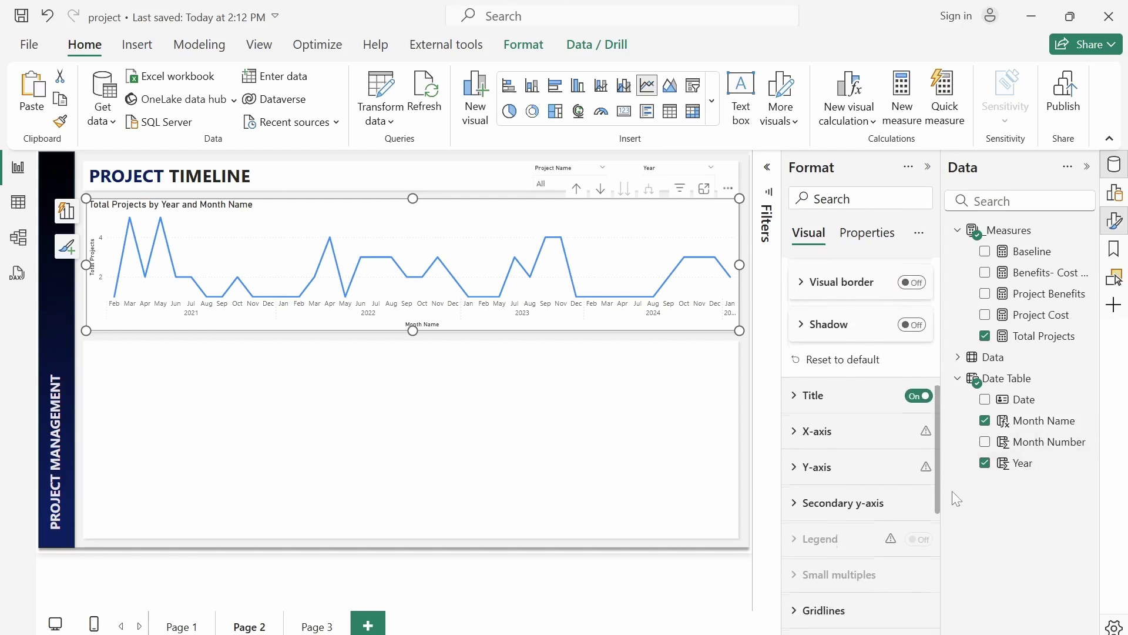
click(800, 406)
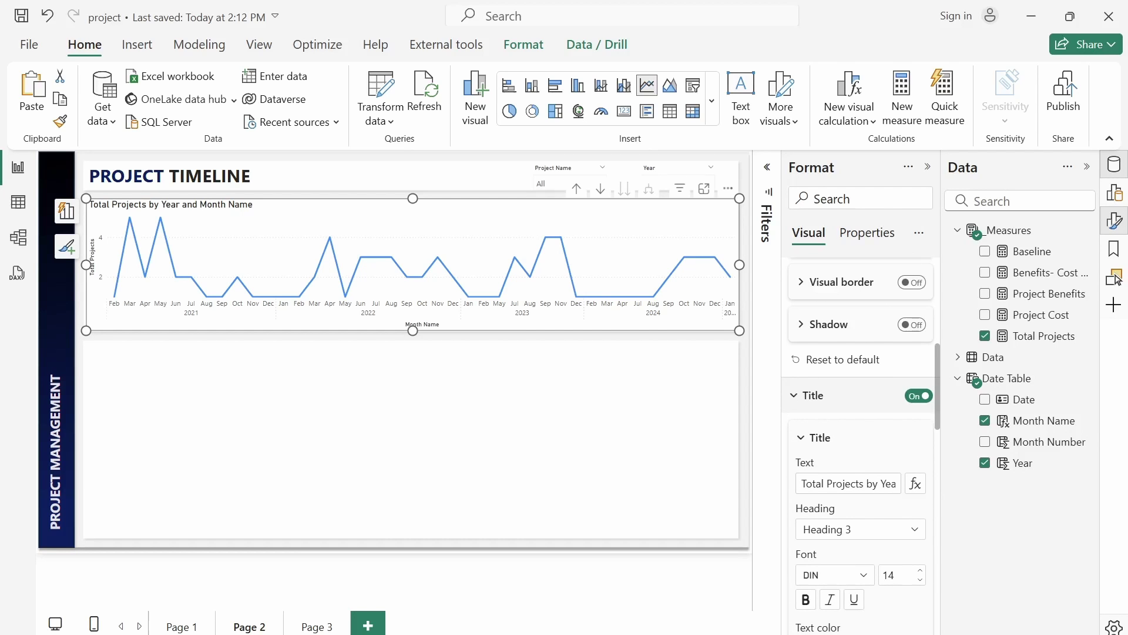
triple_click(806, 483)
text(T)
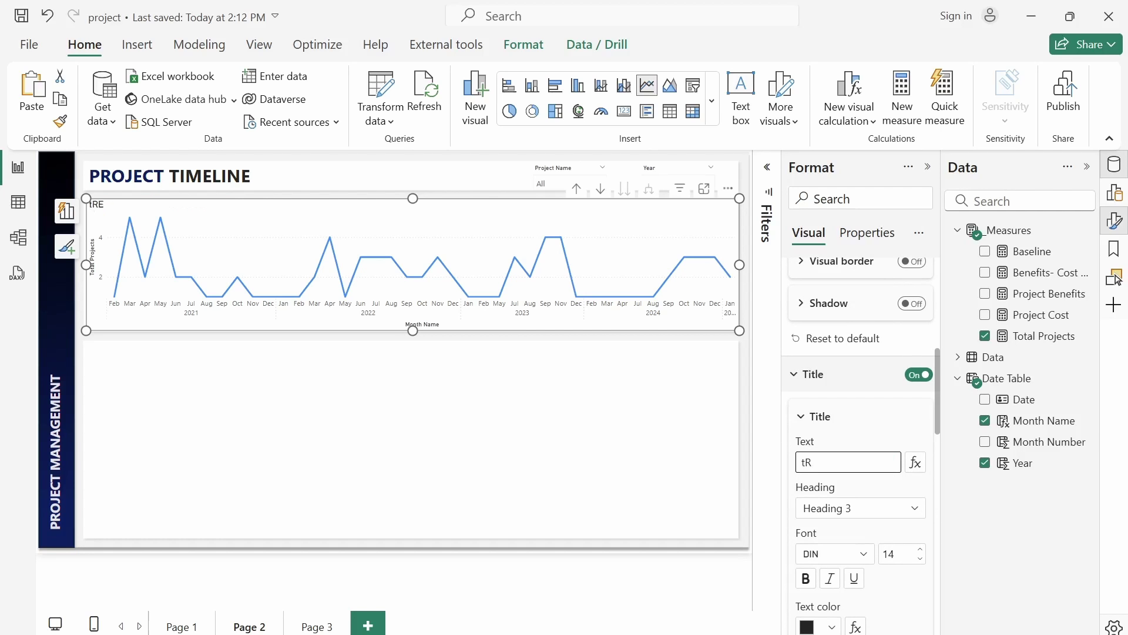
text(rend of Projects)
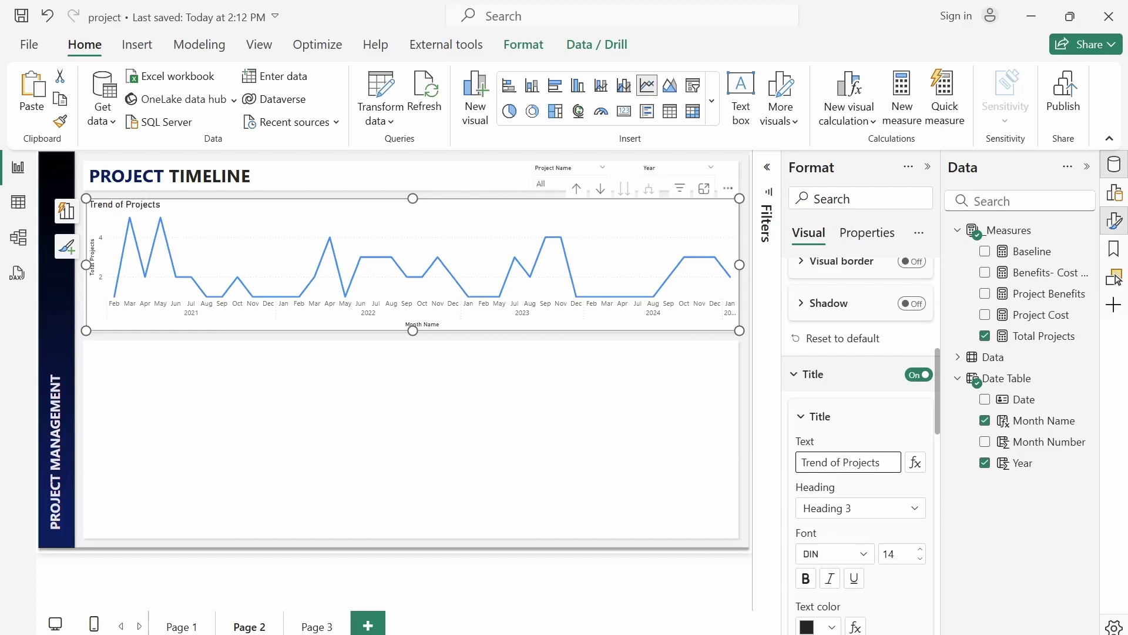
click(816, 388)
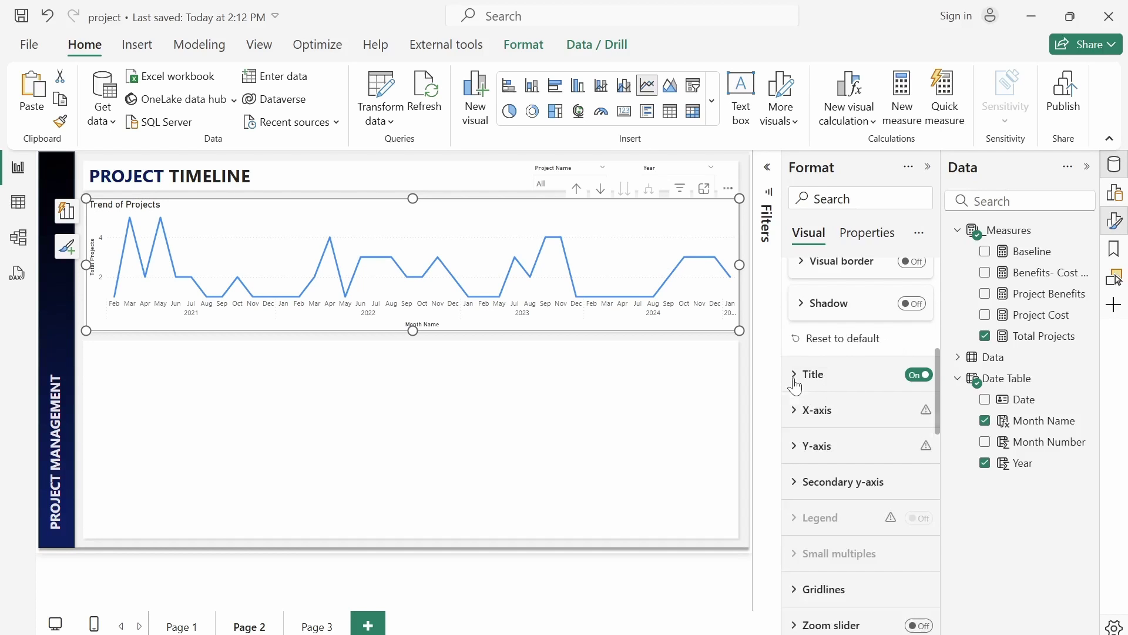
Step: Turn off the line chart's X-axis title and both the title and values of its Y-axis
click(796, 418)
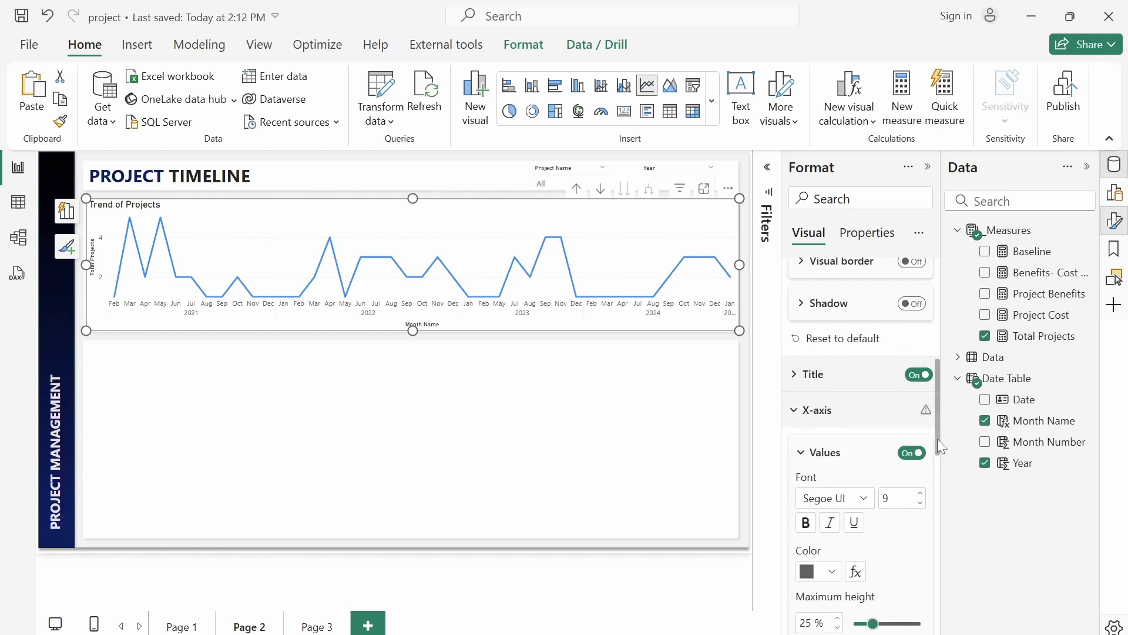
scroll(936, 439, down, 5)
click(911, 406)
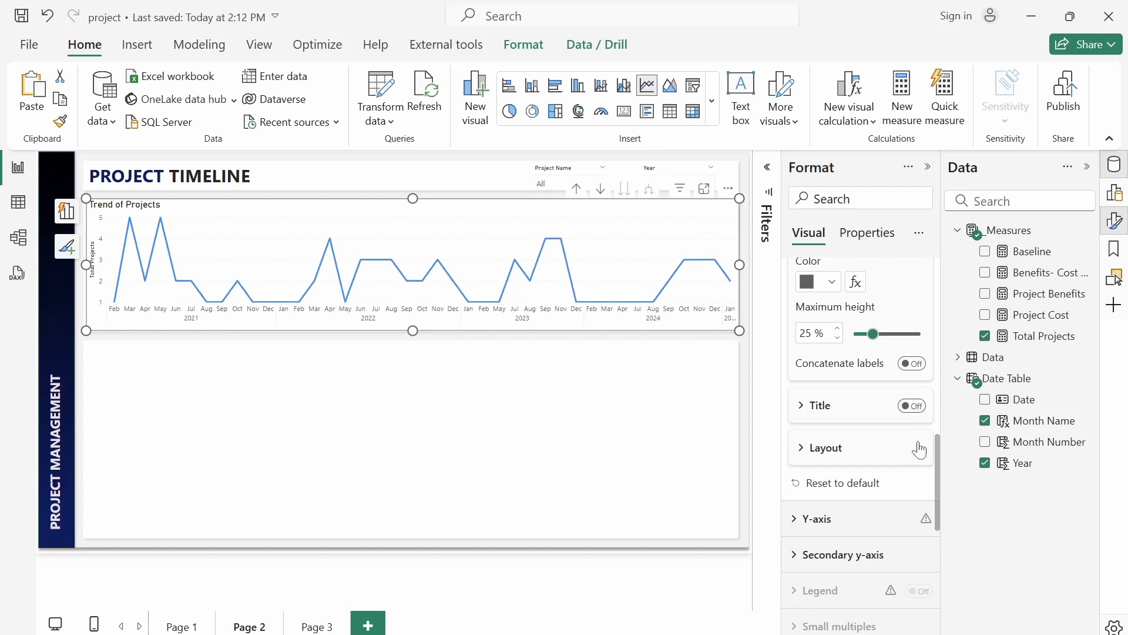
click(815, 521)
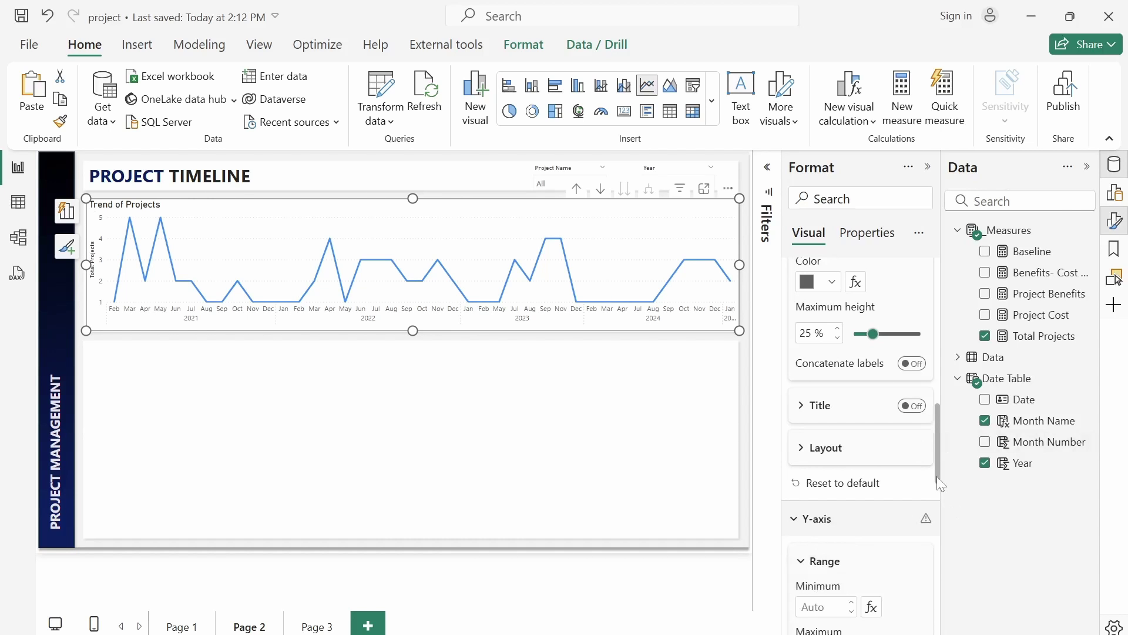
scroll(937, 478, down, 5)
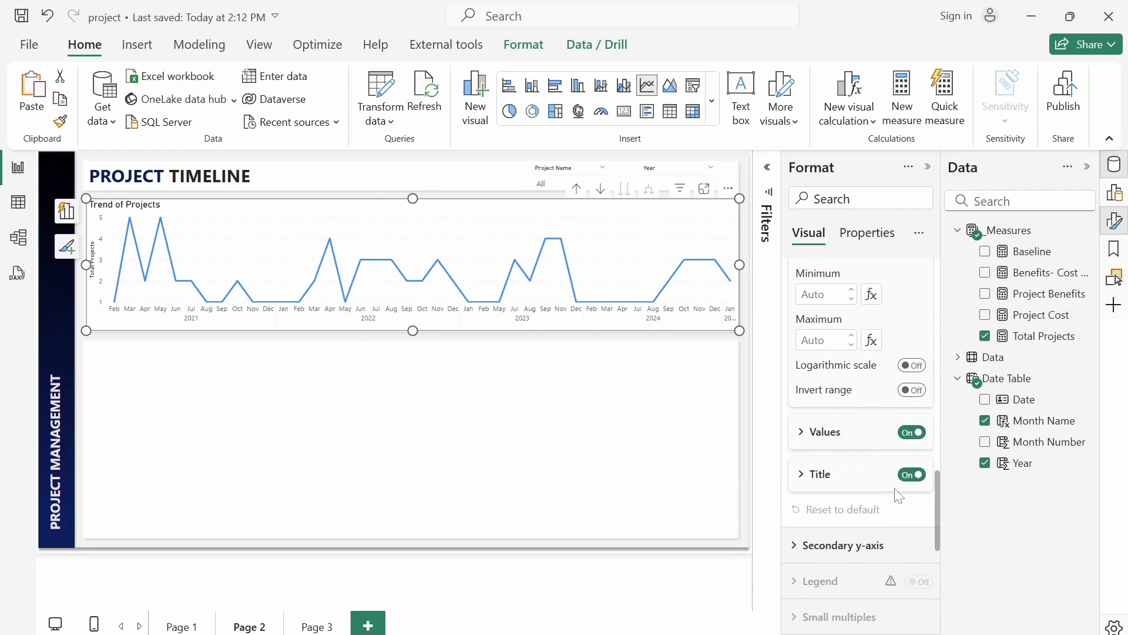
click(906, 477)
click(910, 435)
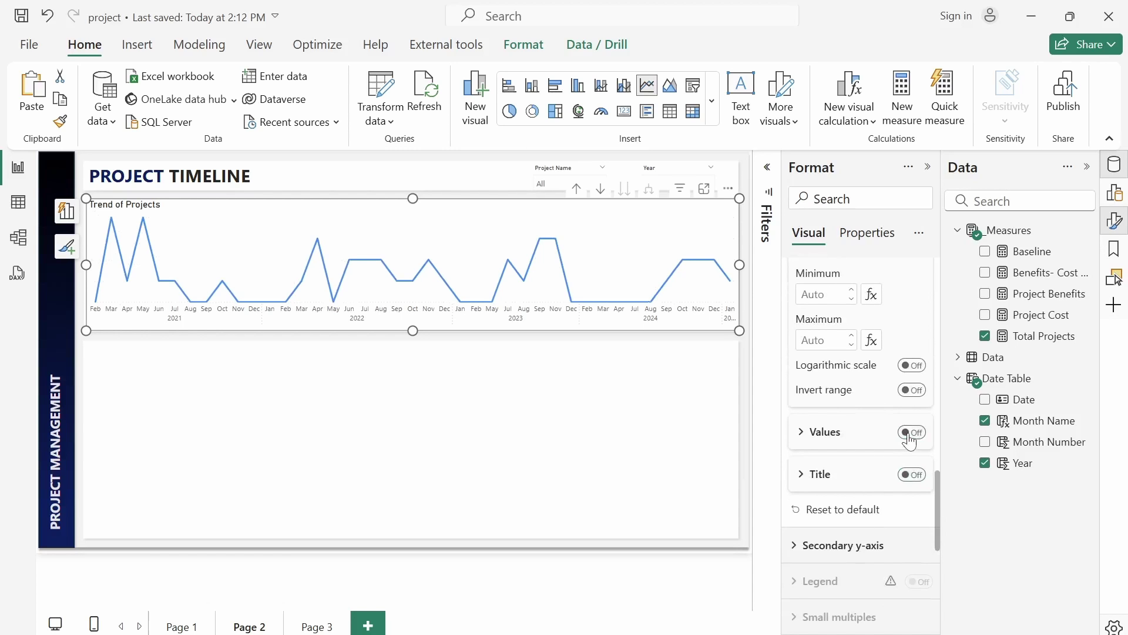
Step: Color the Trend of Projects line dark navy blue
scroll(936, 499, down, 6)
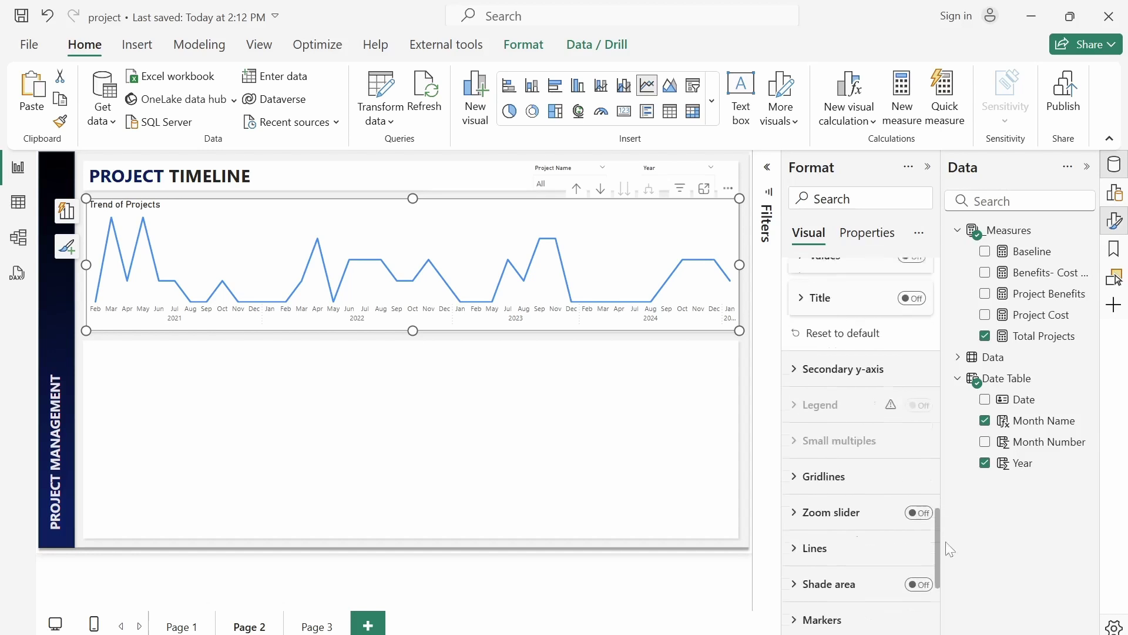
click(799, 365)
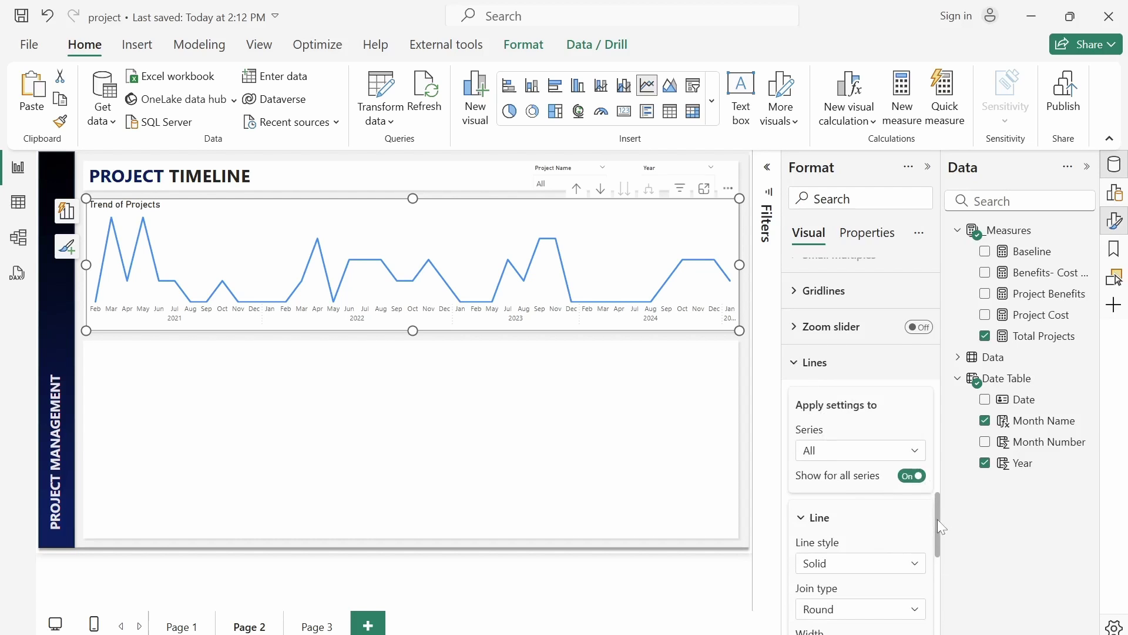
scroll(936, 520, down, 6)
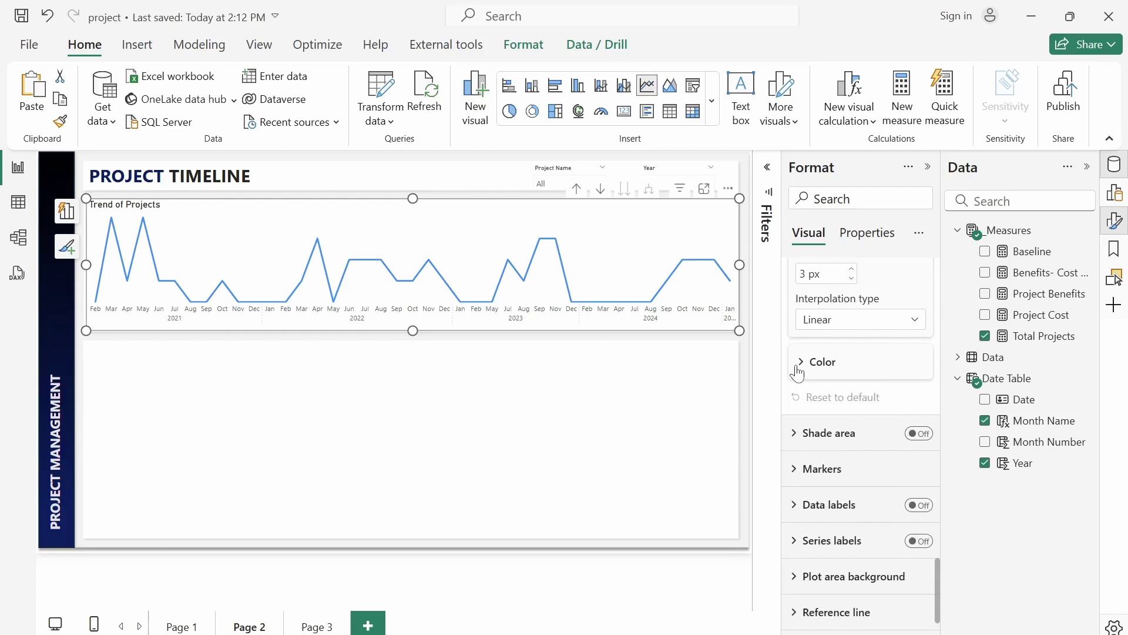
click(798, 370)
click(832, 419)
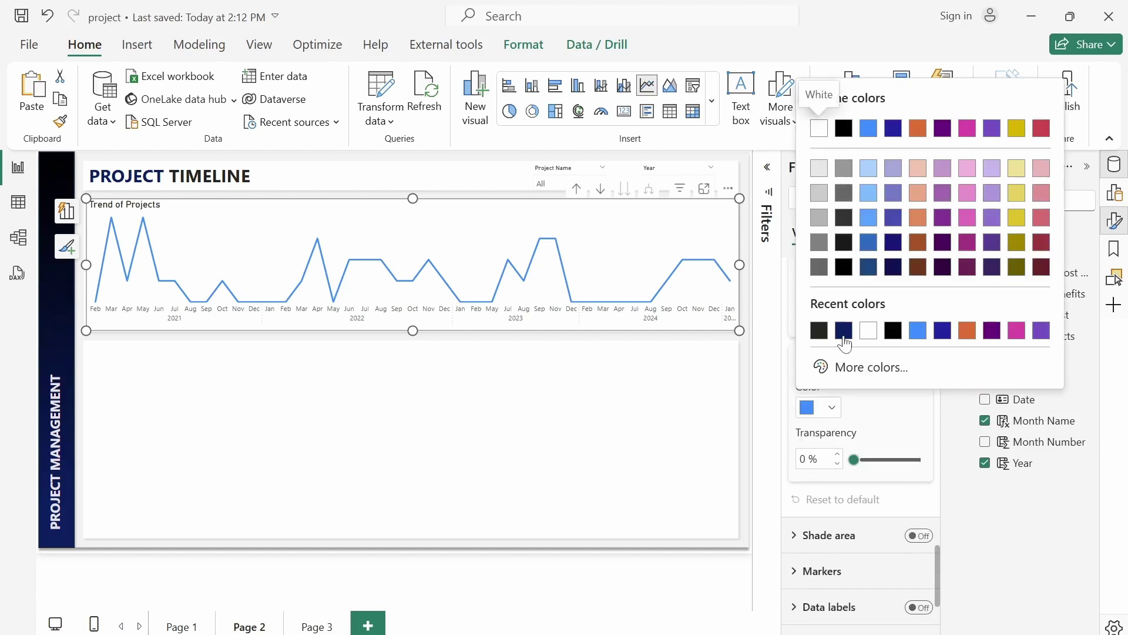
click(889, 123)
click(530, 433)
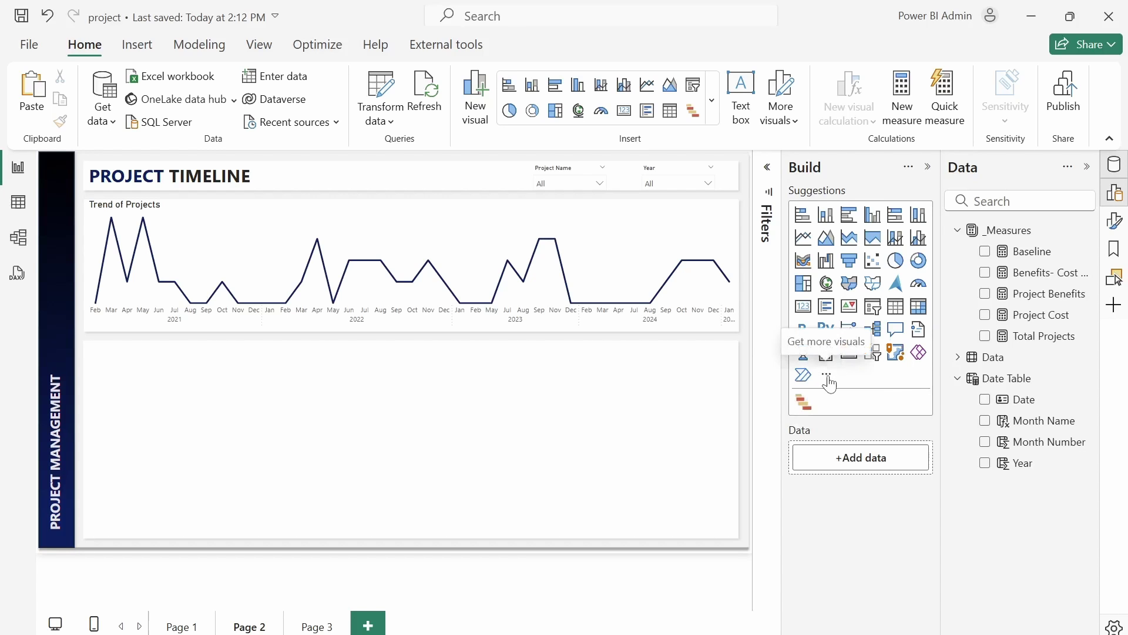
Step: Search the Power BI visuals store for Gantt and view the details of Microsoft Corporation's Gantt visual
click(829, 379)
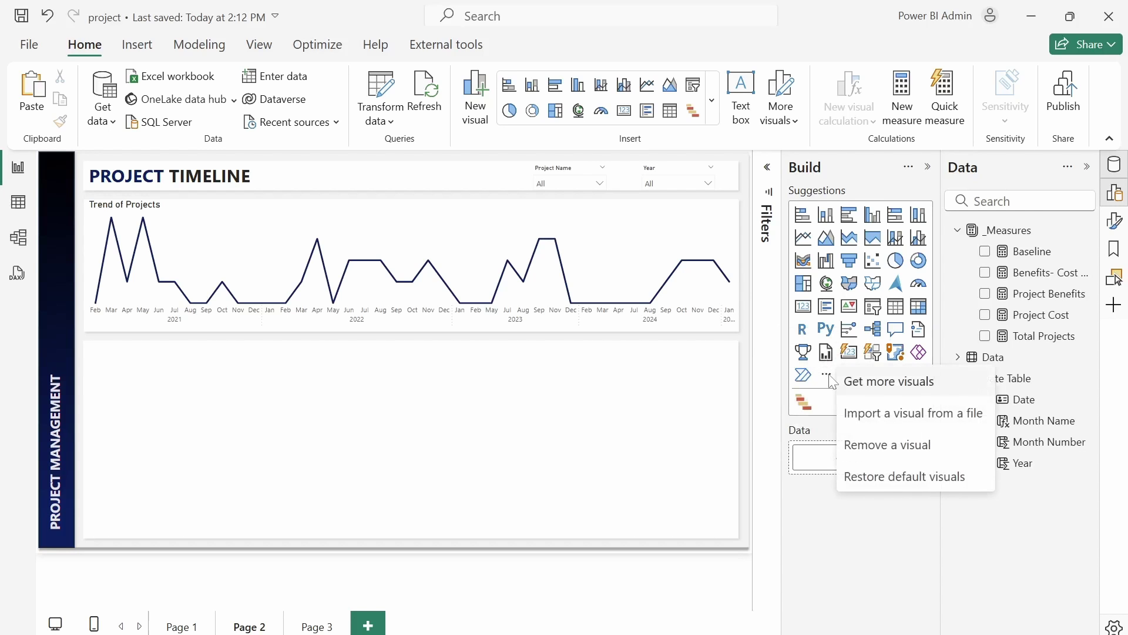
click(893, 389)
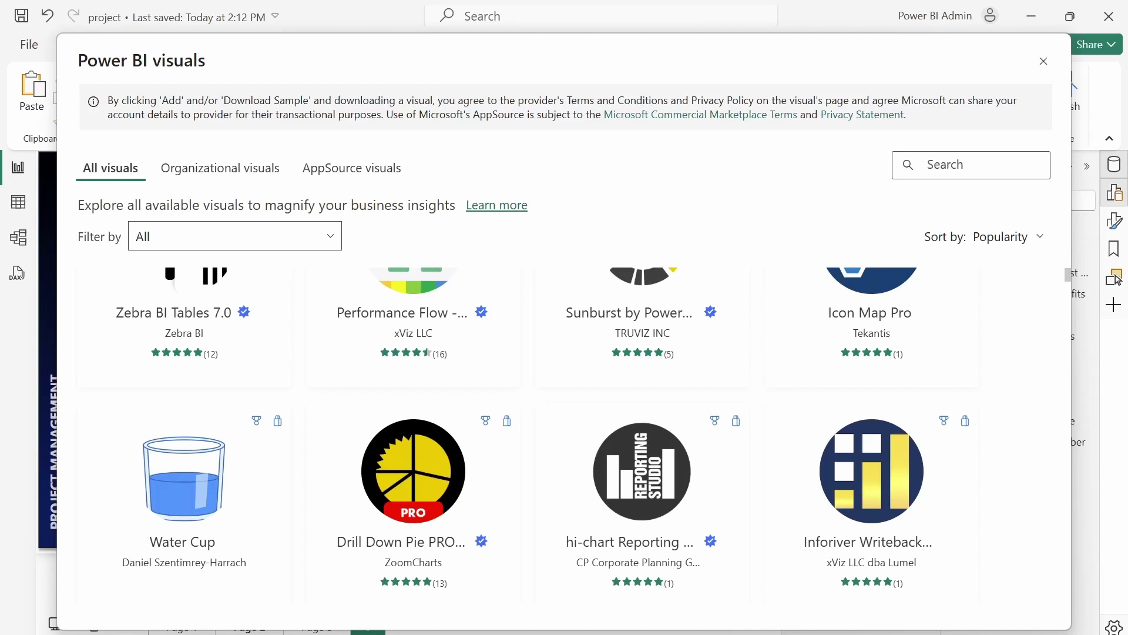
text(Gan)
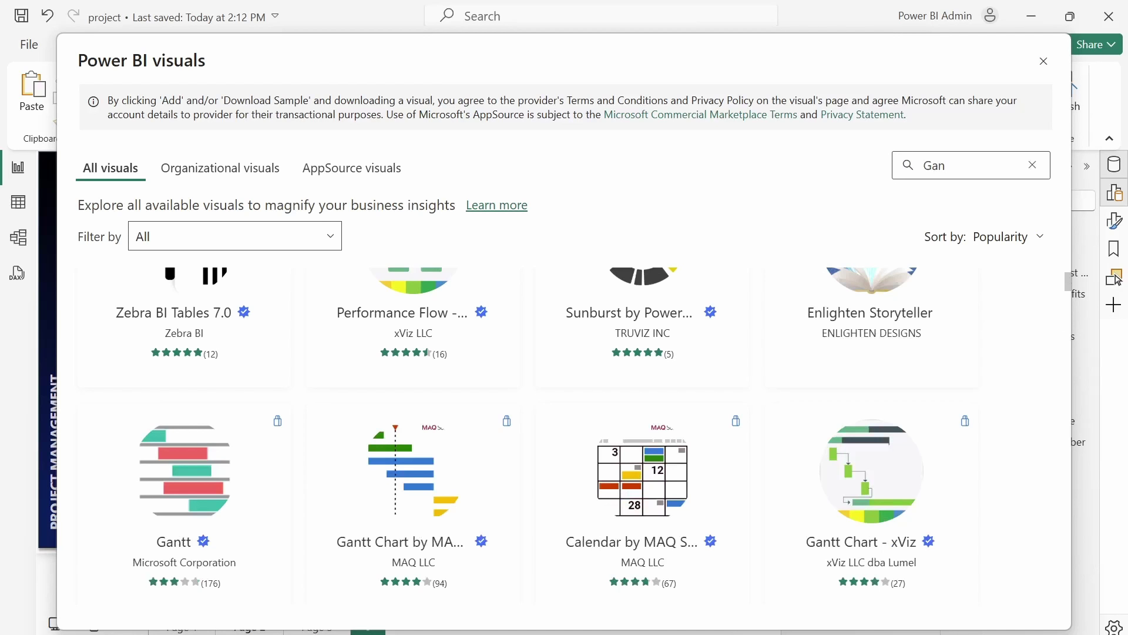
mouse_move(223, 511)
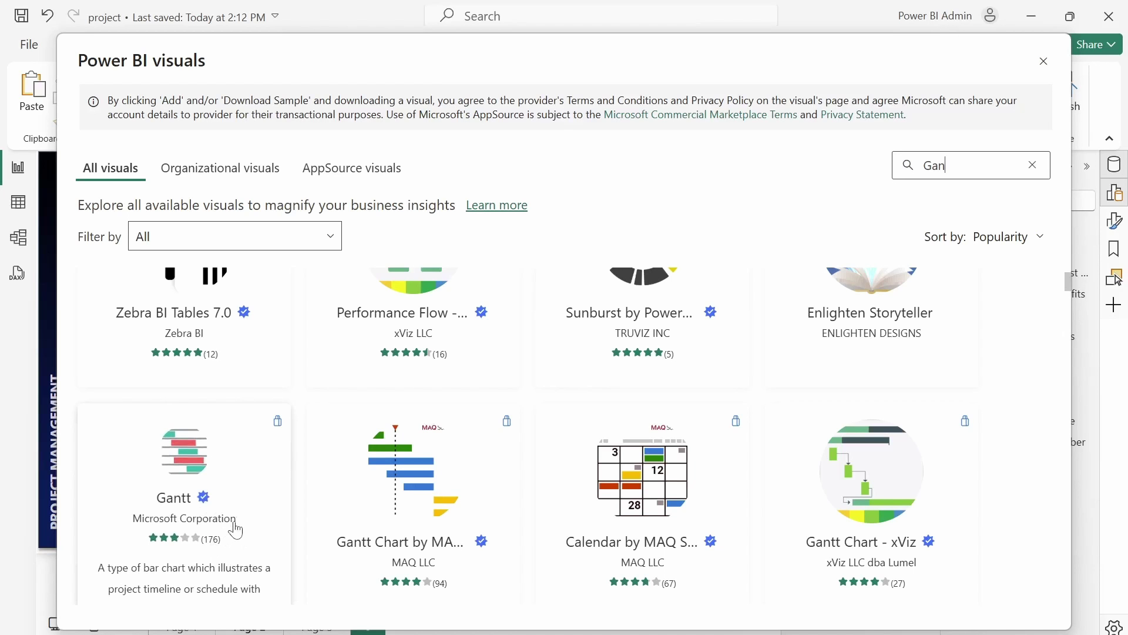
click(236, 531)
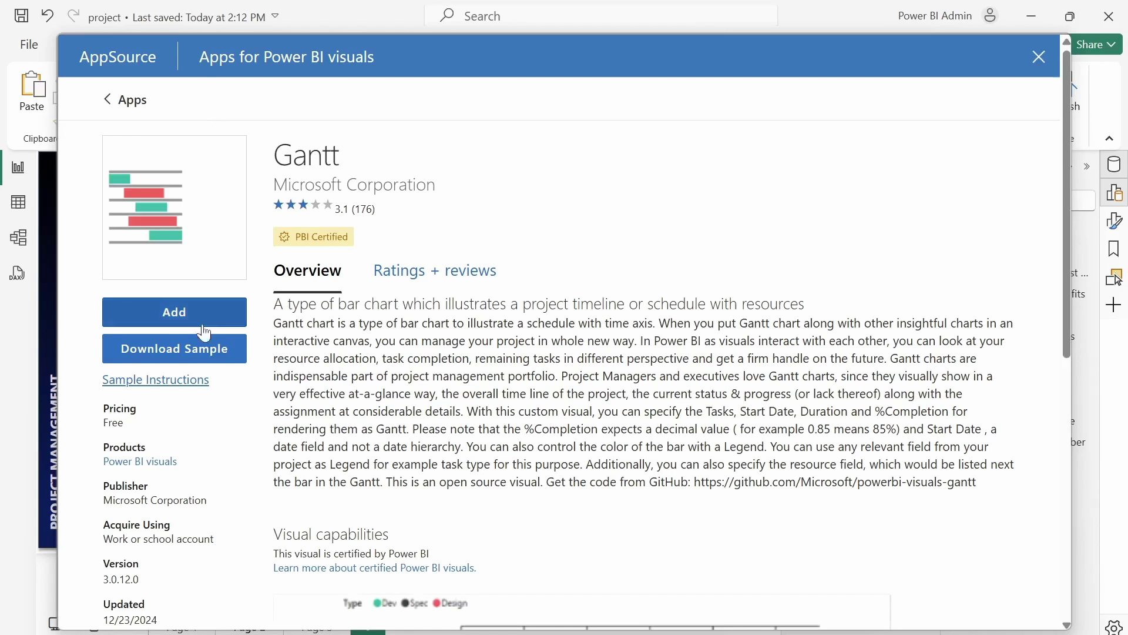
click(1041, 61)
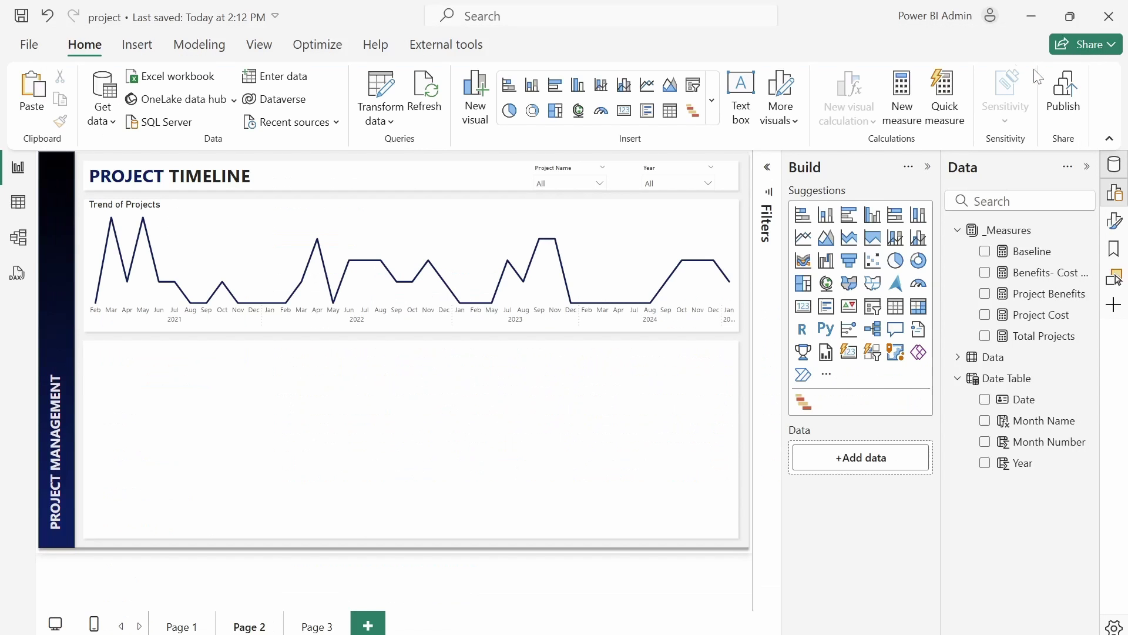
Step: Add a Gantt chart filling the empty panel below the trend chart, with Phase as legend and Project Name as task
click(804, 404)
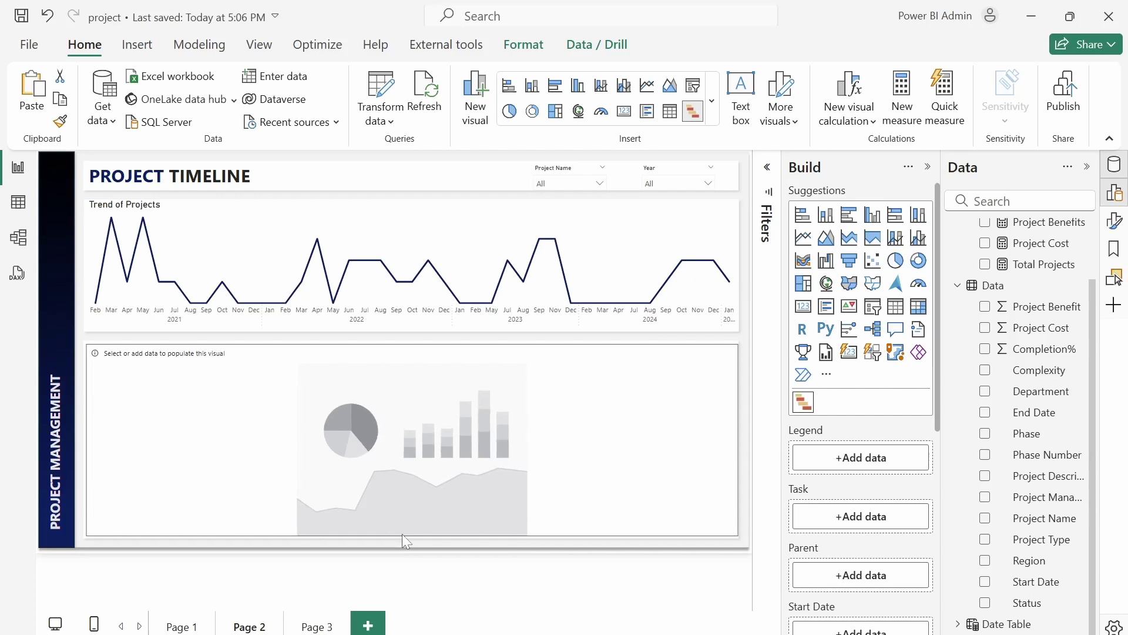
click(402, 533)
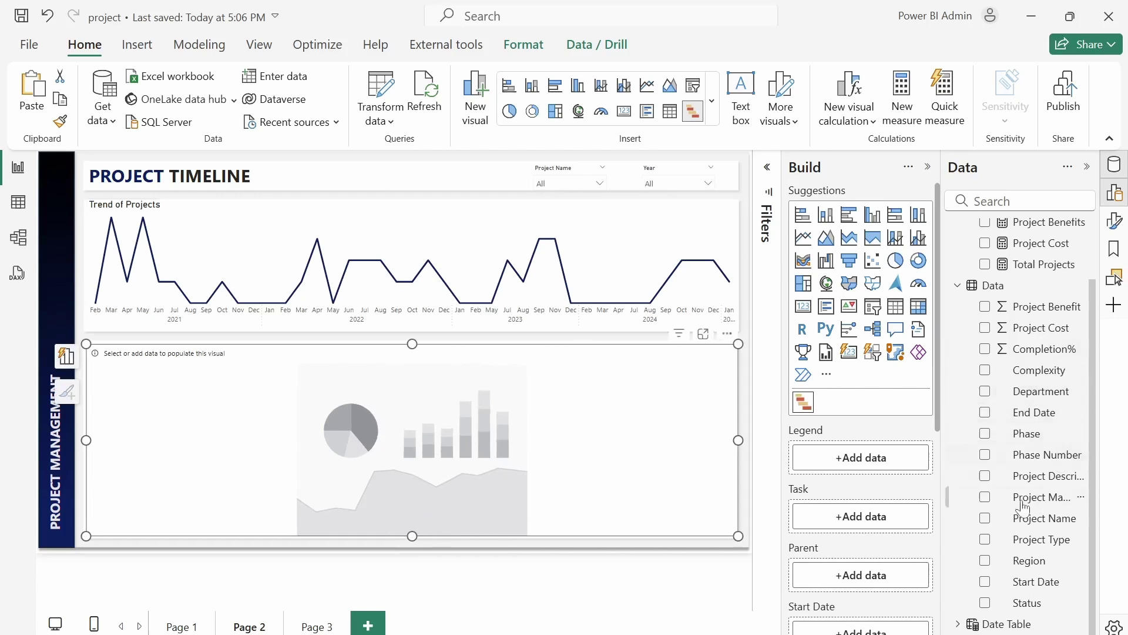
drag(1025, 433, 865, 458)
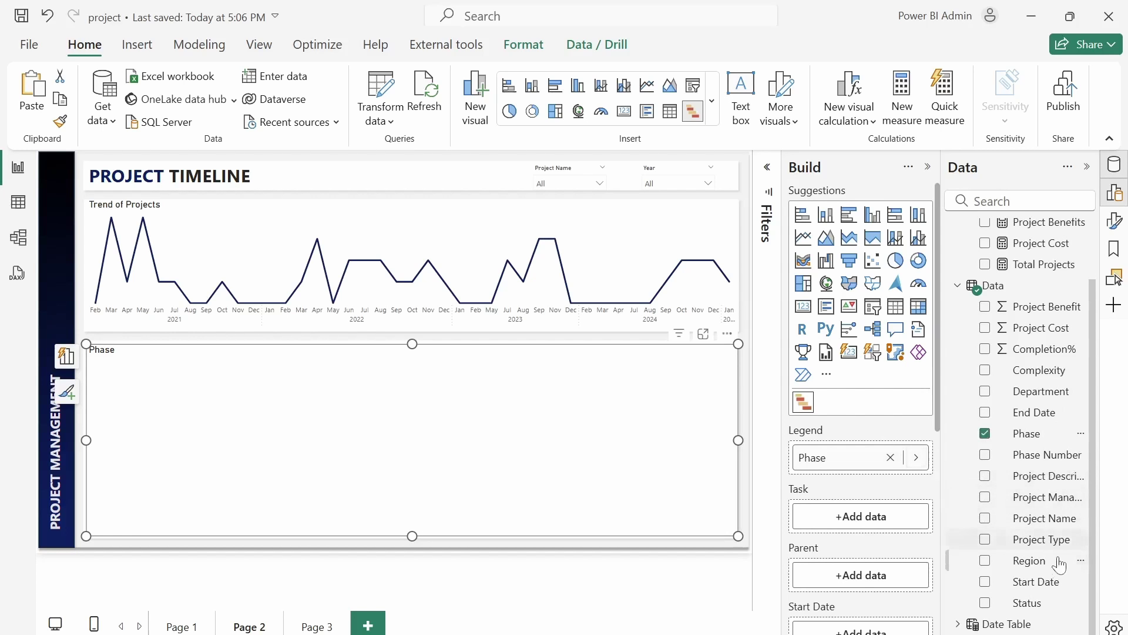
drag(1040, 518, 875, 522)
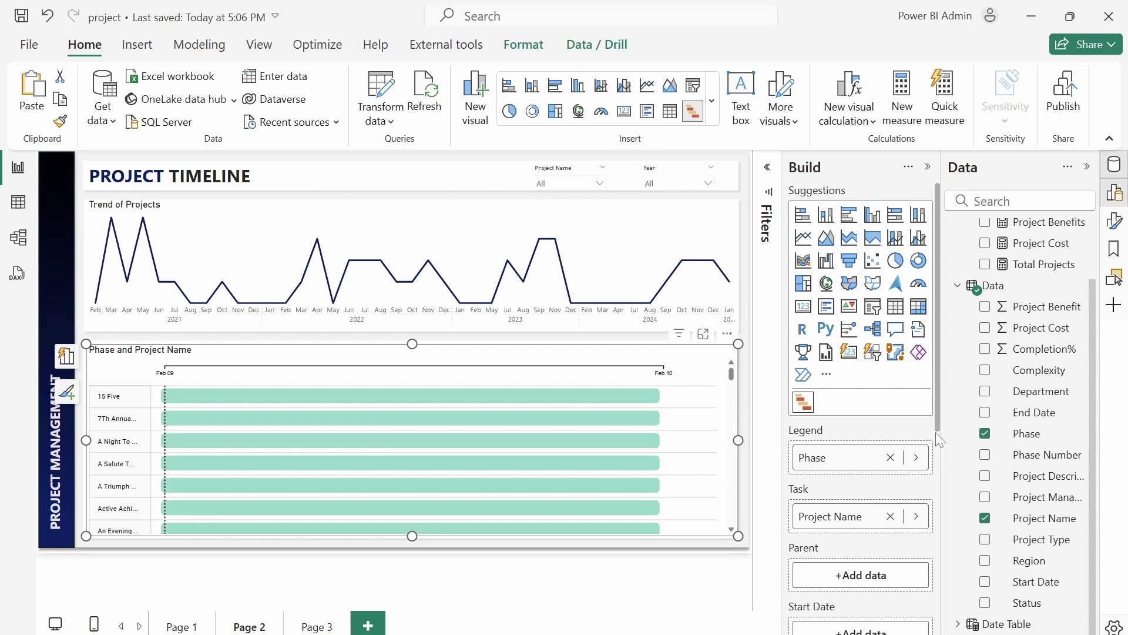
Step: Assign Completion%, Start Date and End Date to the Gantt chart's % Completion, Start Date and End Date fields
scroll(936, 425, down, 5)
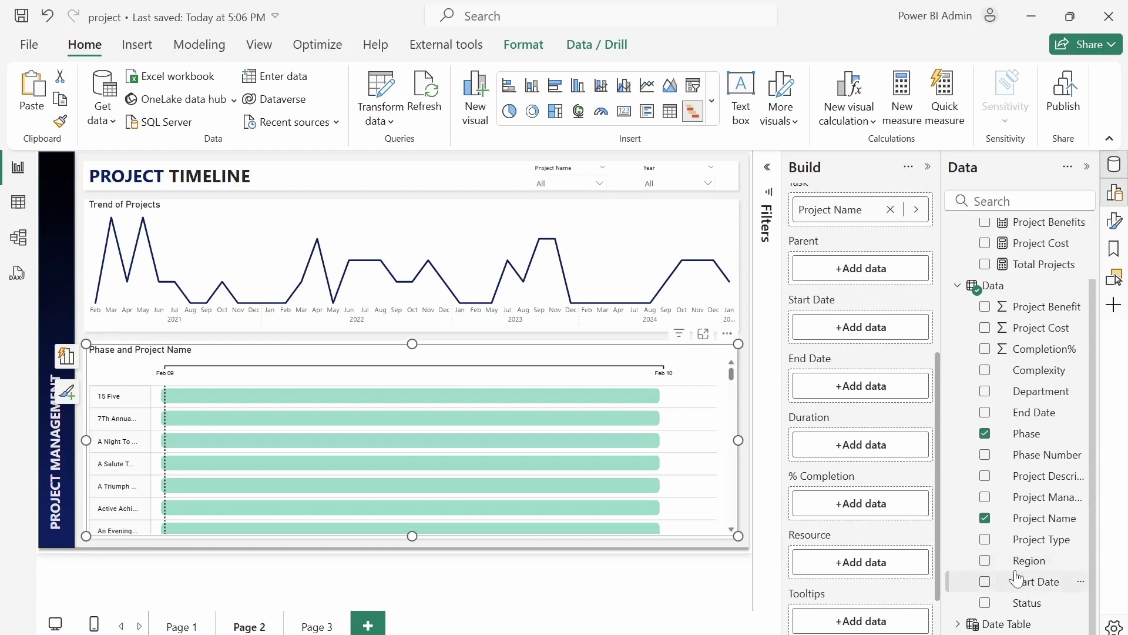
drag(1037, 349, 864, 503)
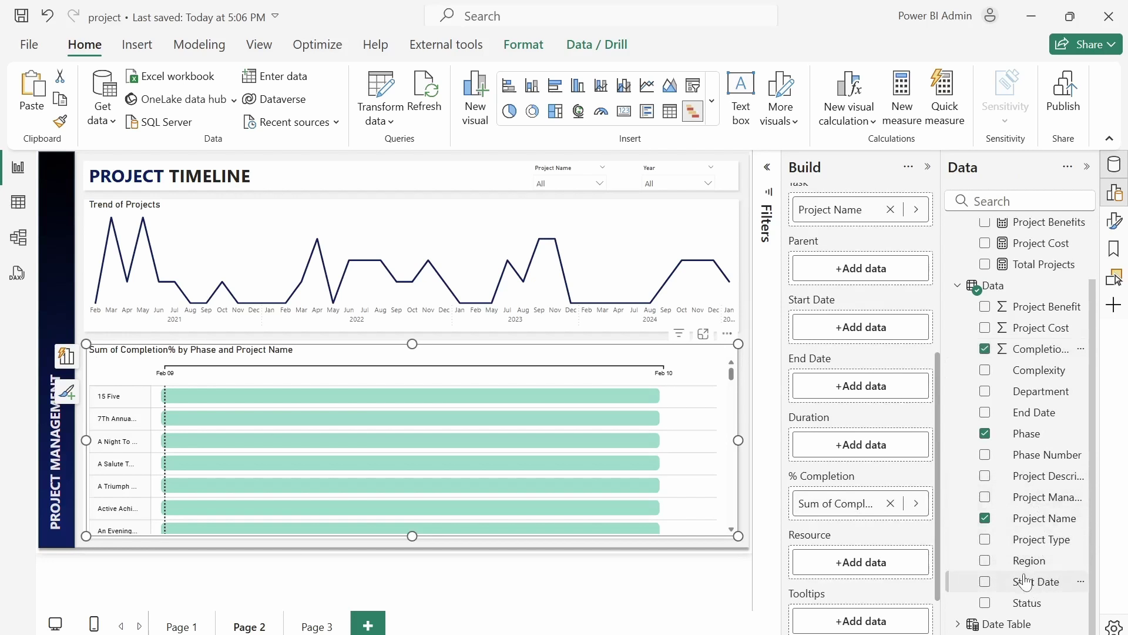
drag(1025, 582, 861, 328)
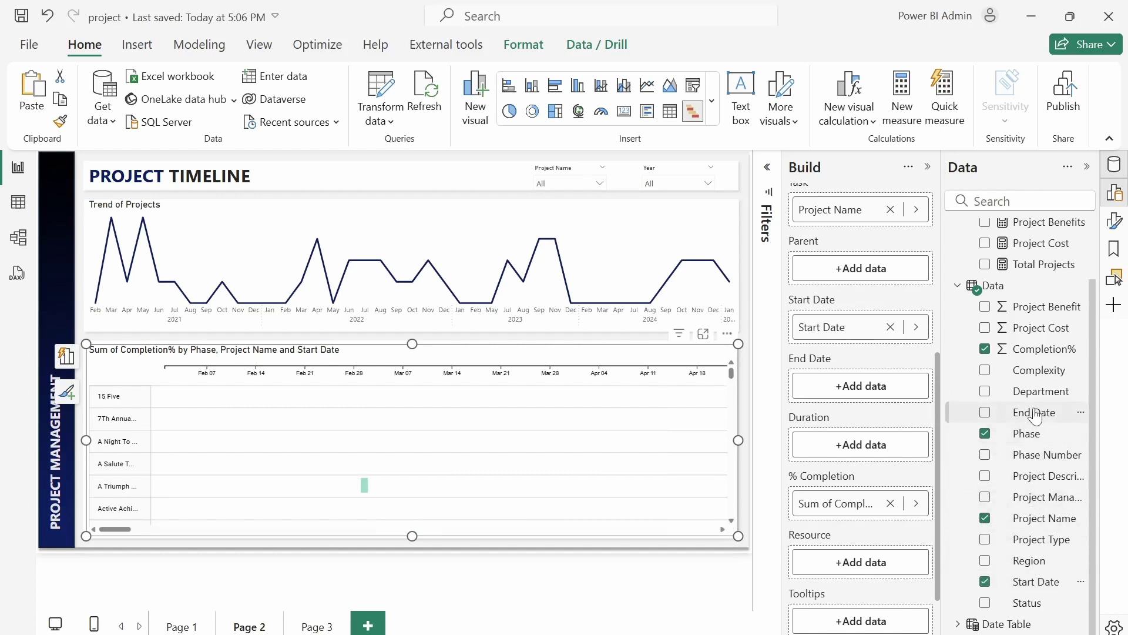
drag(1036, 415, 876, 386)
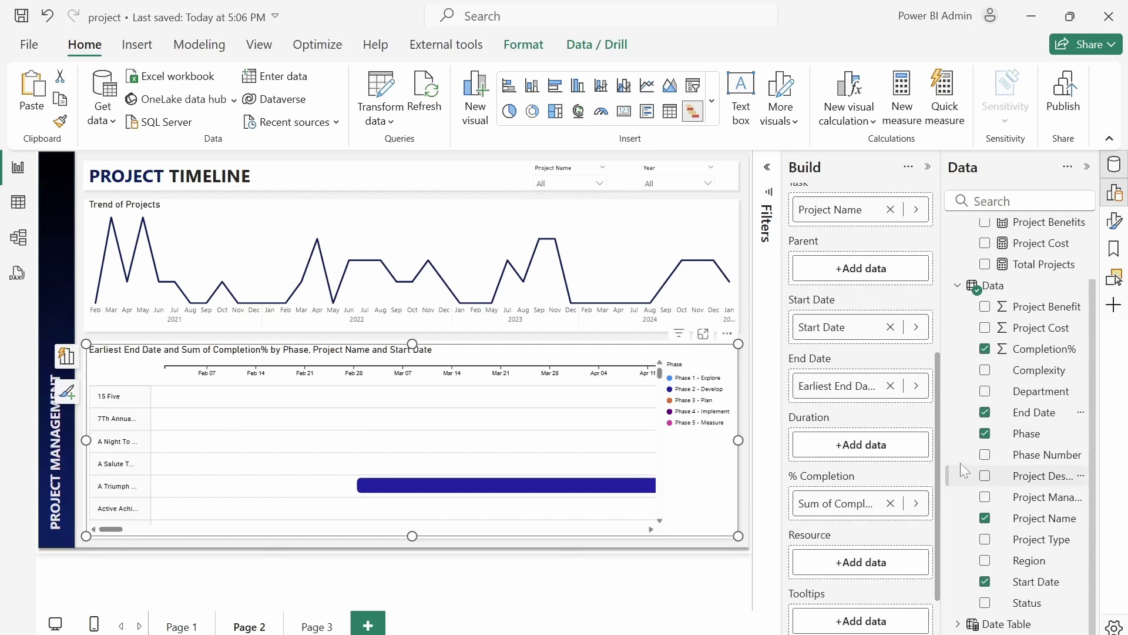
drag(941, 441, 934, 394)
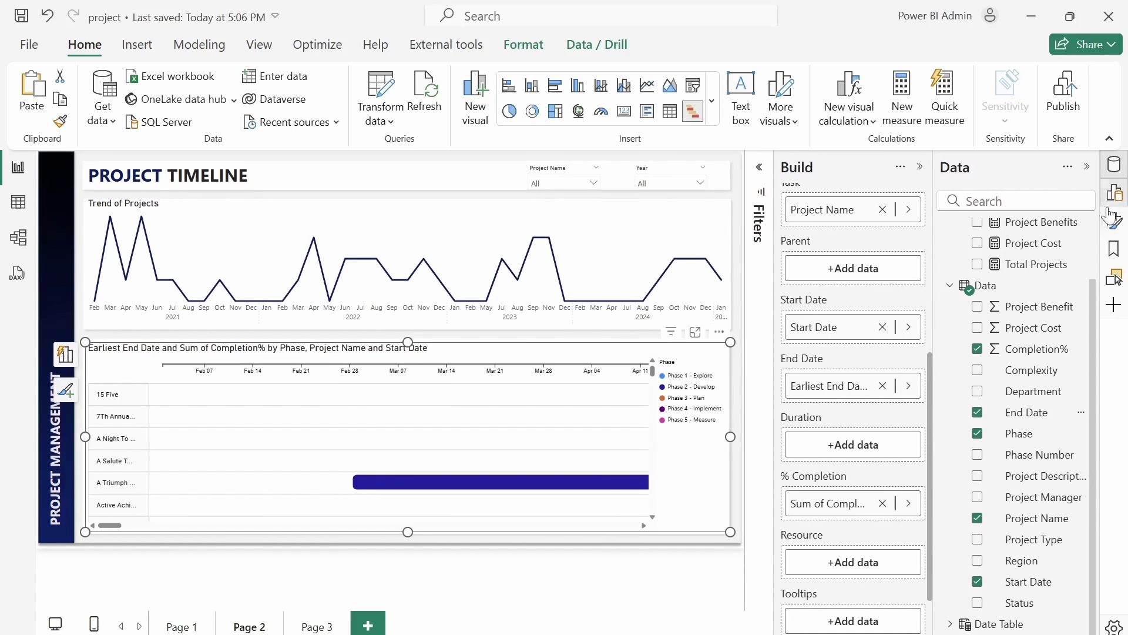
Step: Set the Gantt chart's legend position to Top
click(920, 170)
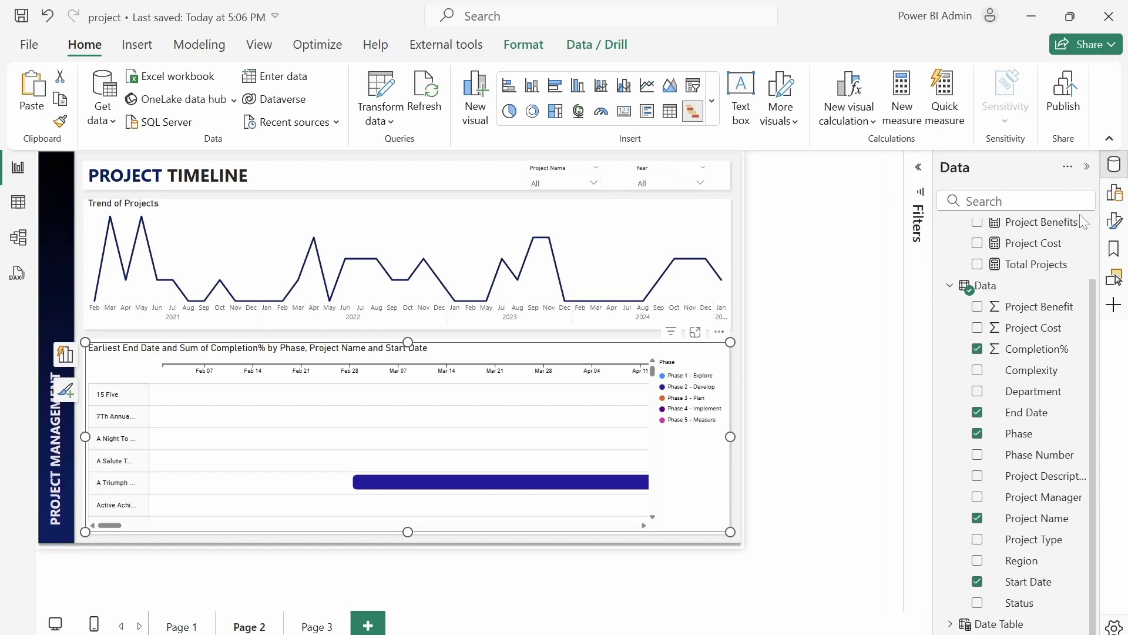
click(1114, 221)
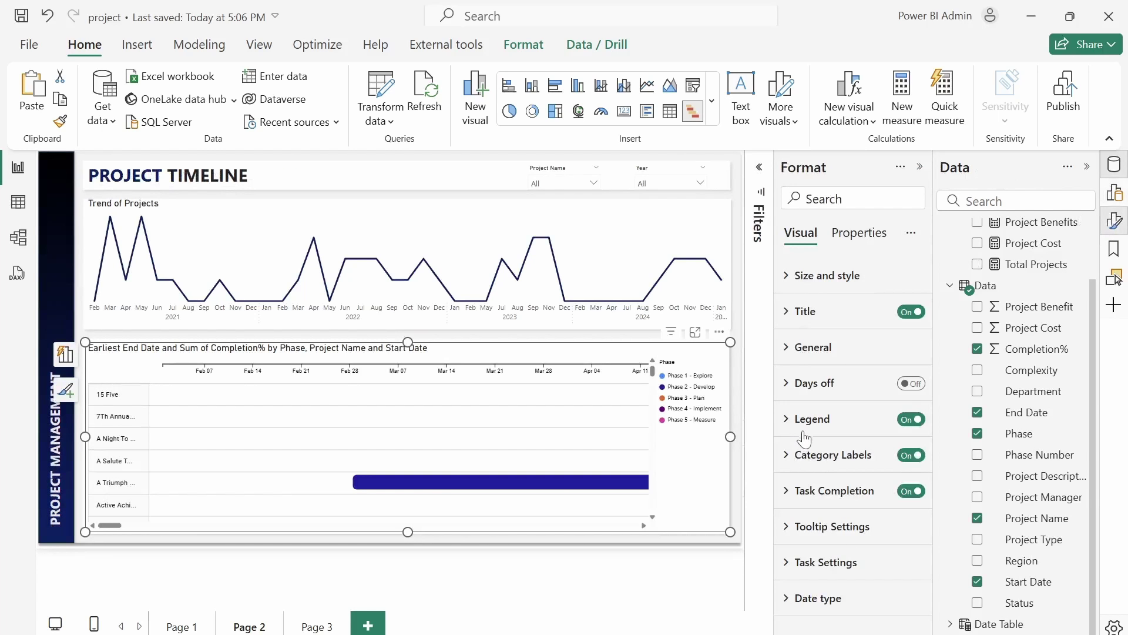
click(799, 425)
click(829, 485)
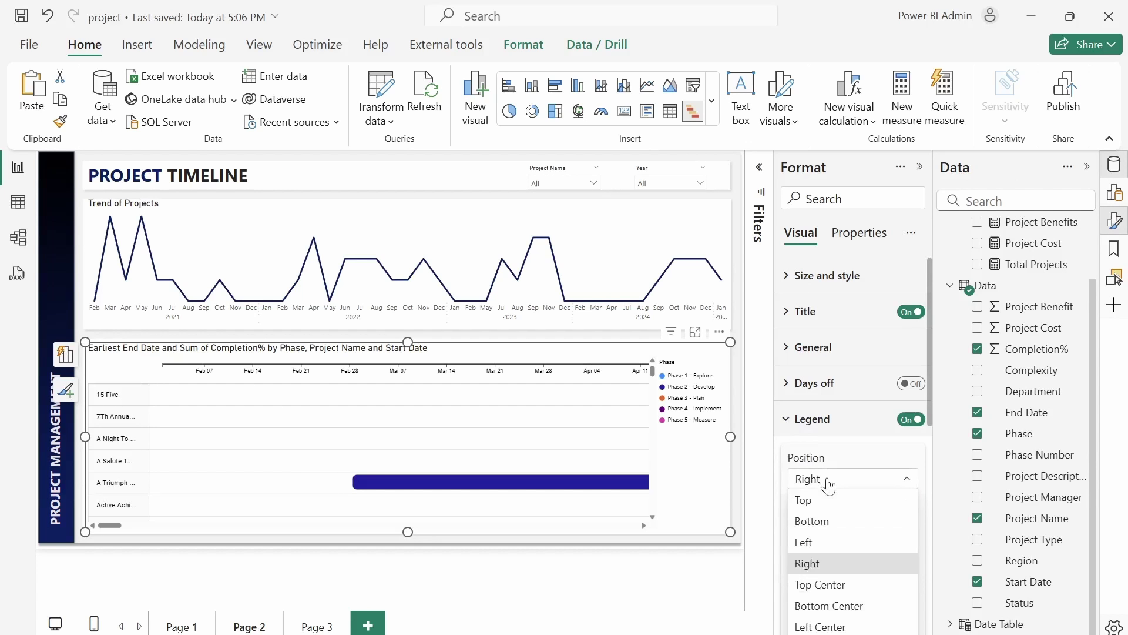
click(828, 501)
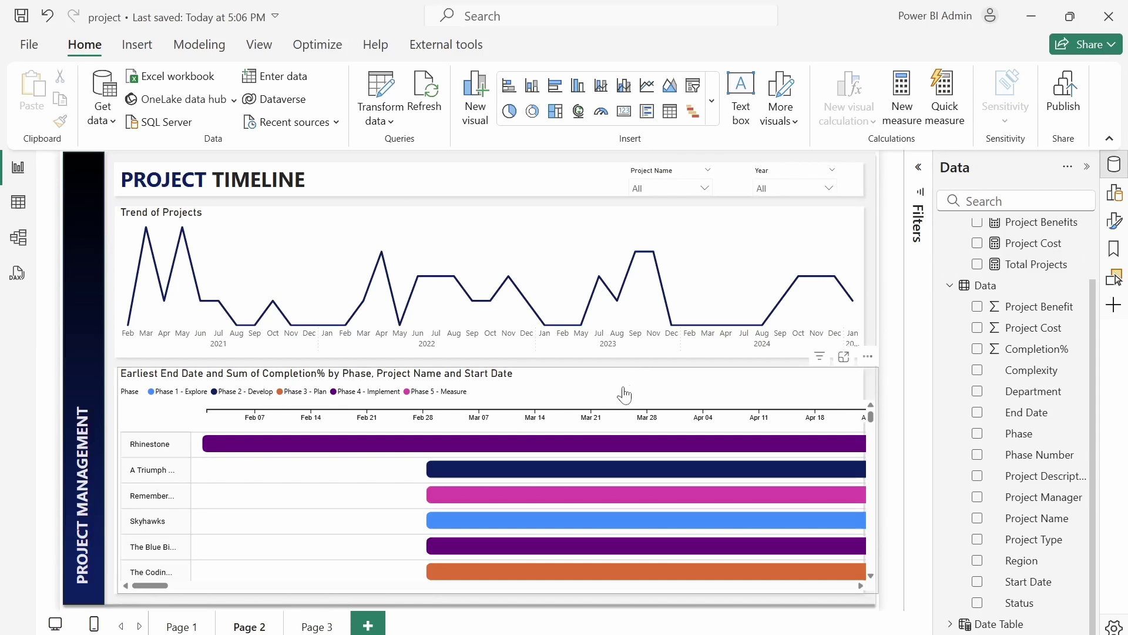
Step: Change the Gantt chart's title text to Project Timeline
click(1112, 229)
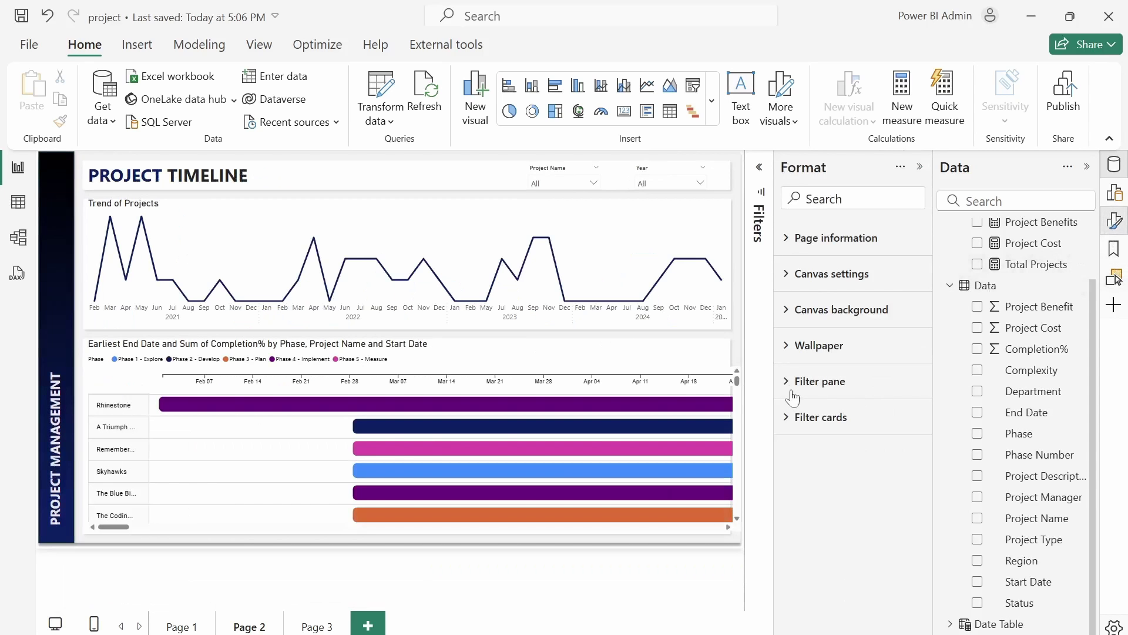
click(677, 351)
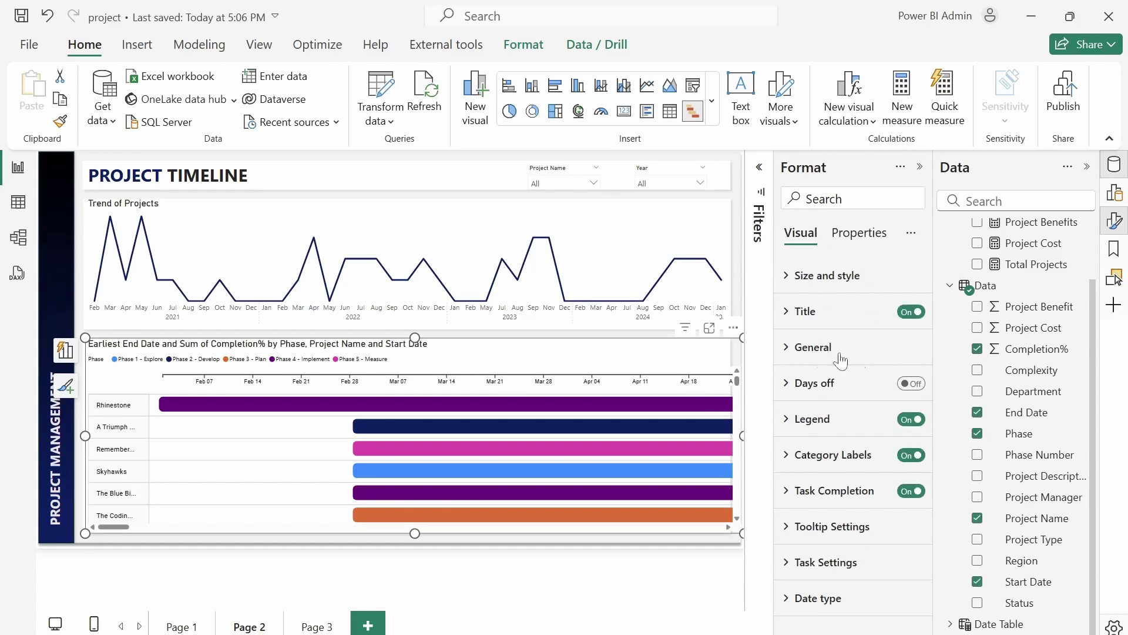
click(801, 312)
click(809, 400)
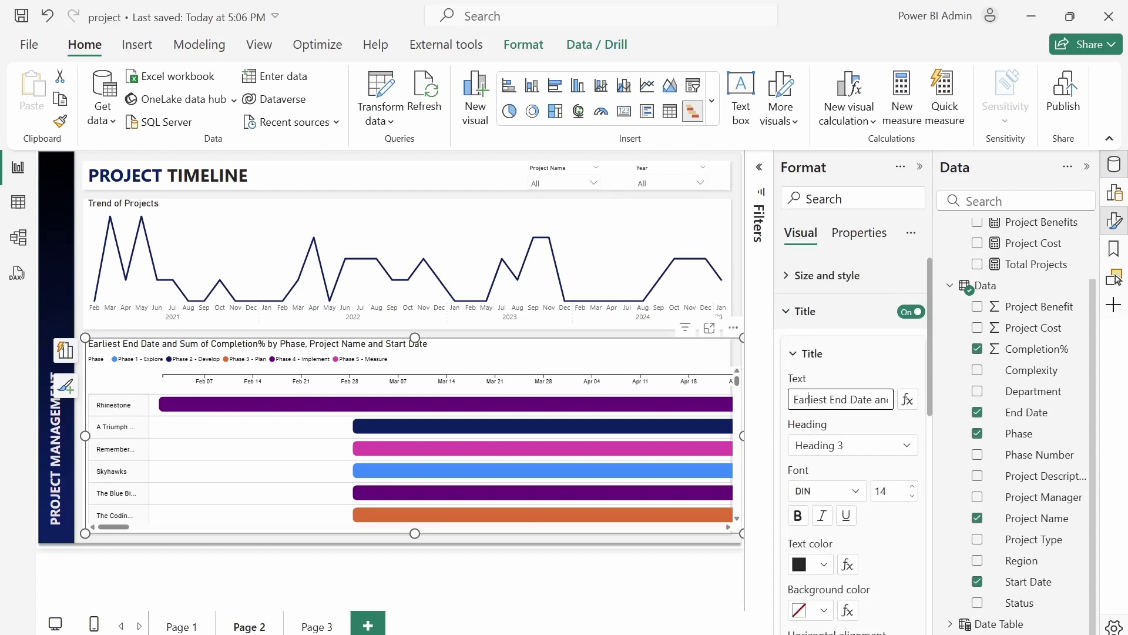
key(ctrl+a)
text(Project Timelin)
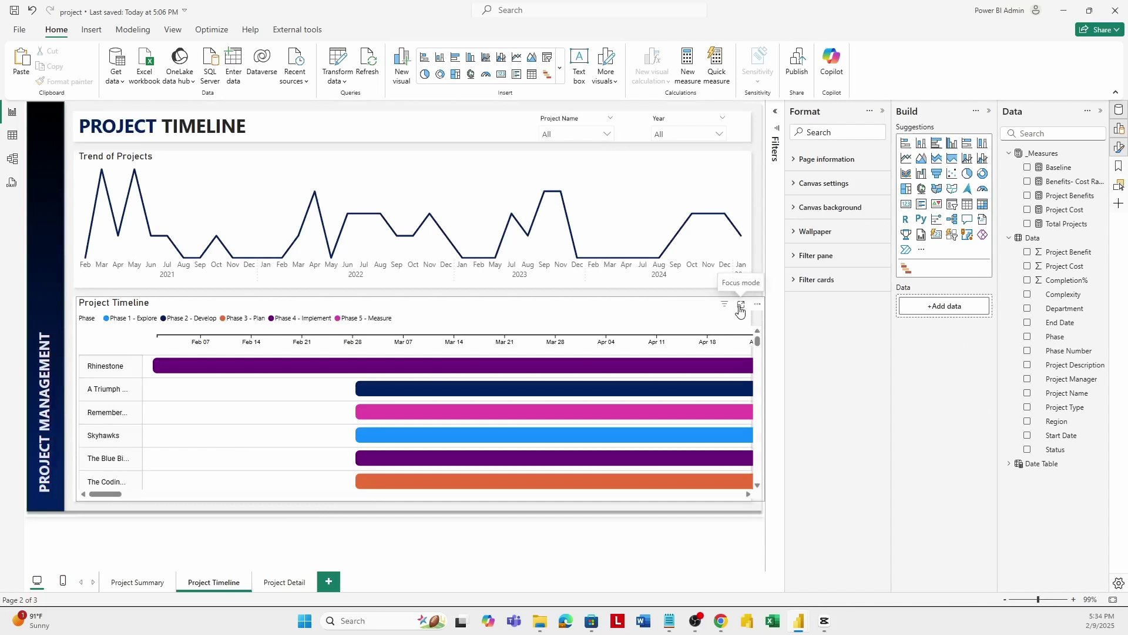
Step: Show the Gantt chart in focus mode and examine the completion shading of the project bars along the timeline
click(739, 306)
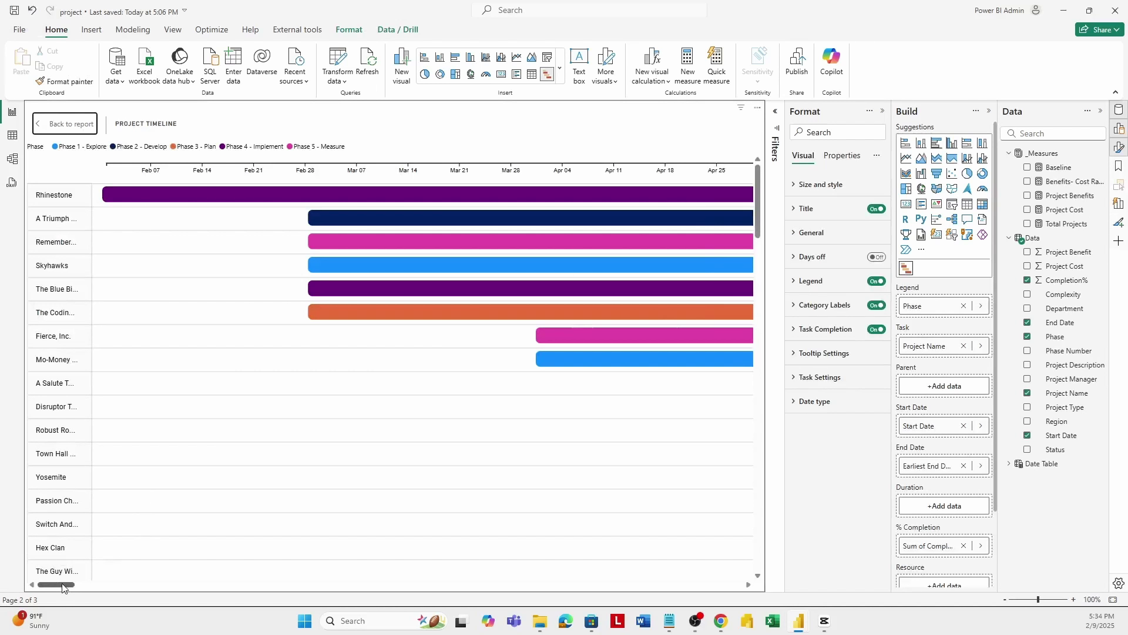
drag(62, 586, 79, 589)
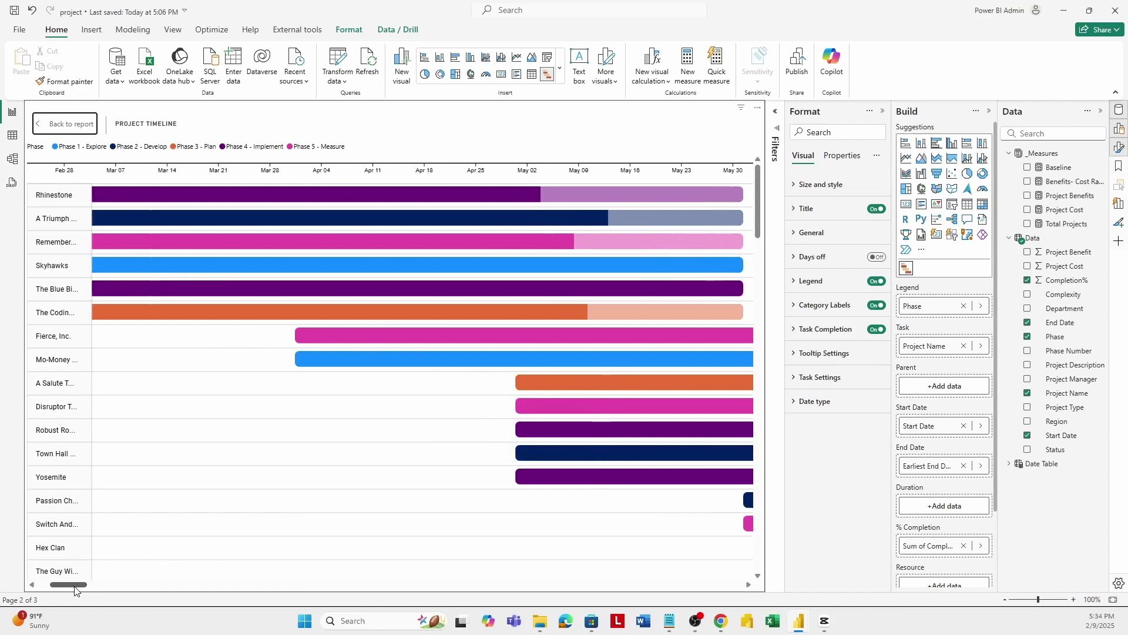
mouse_move(599, 209)
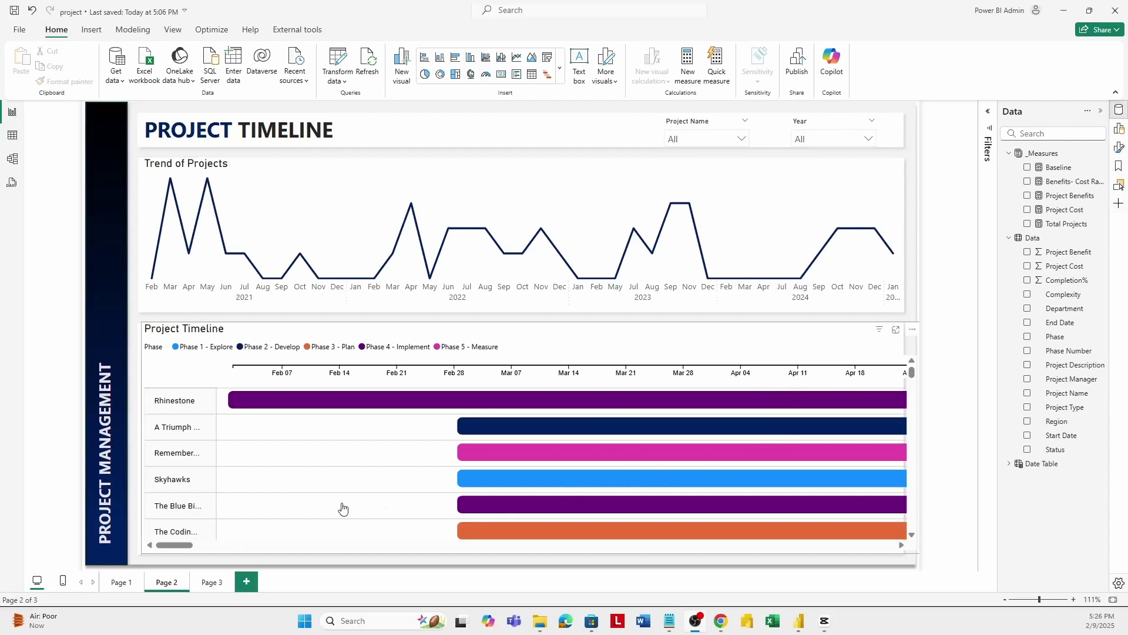
Step: Insert a table visual on Page 3 and resize it to fill the large panel below the header
click(211, 583)
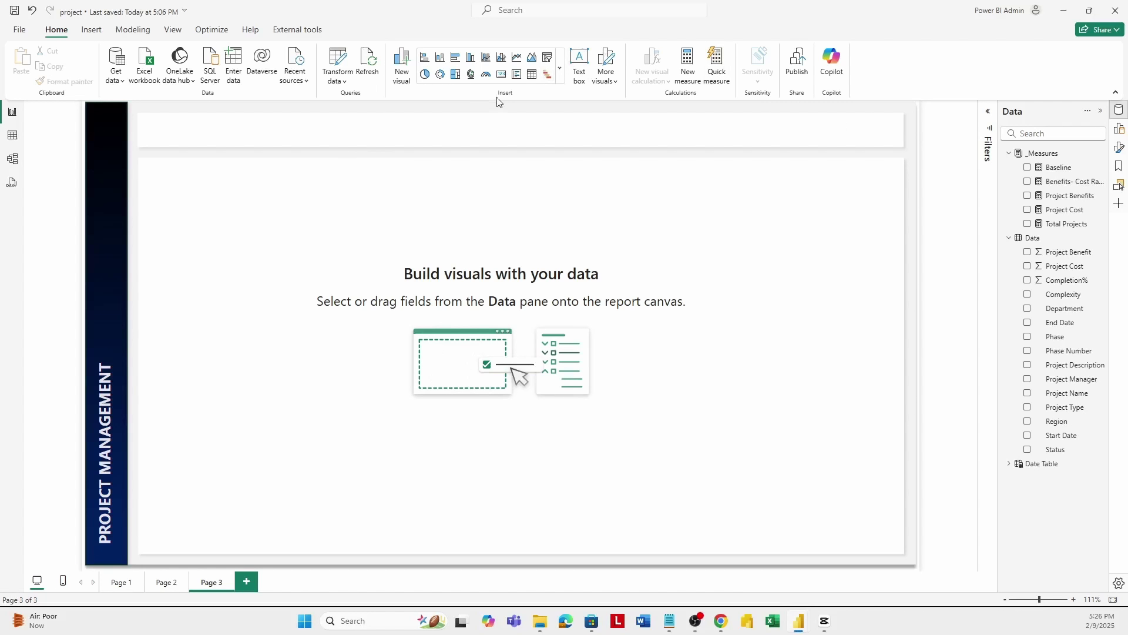
click(532, 74)
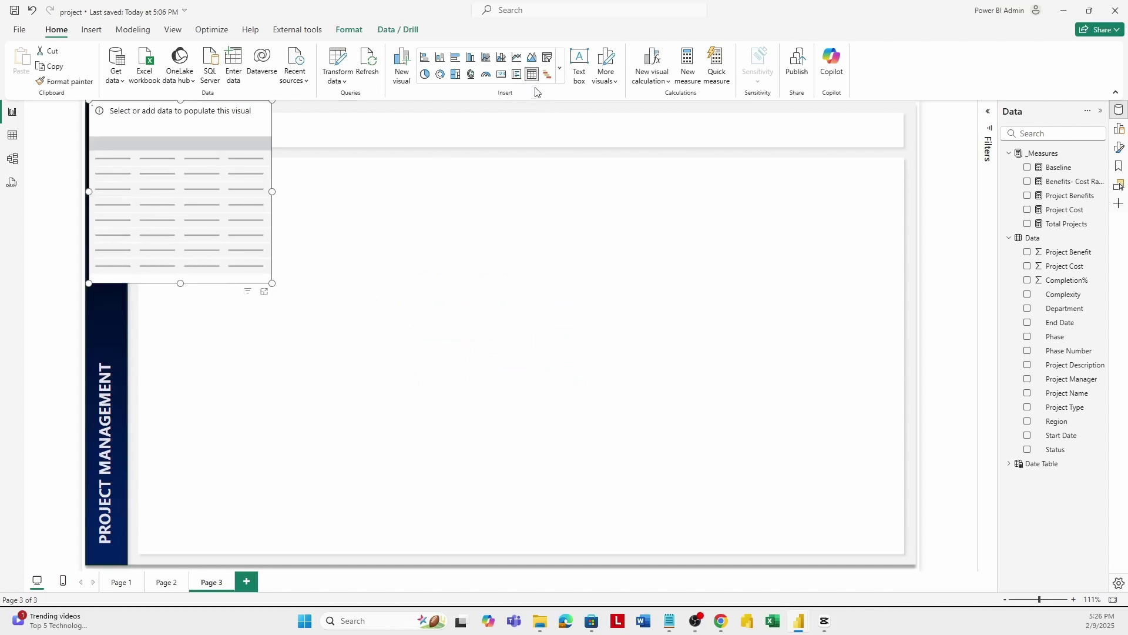
drag(227, 171, 264, 247)
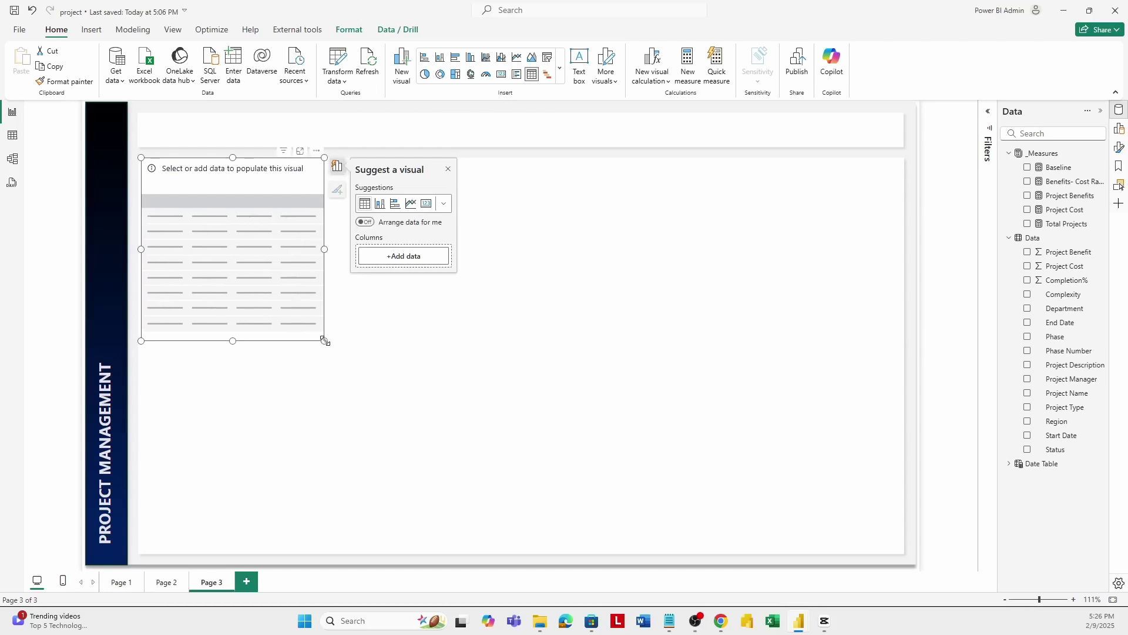
drag(325, 341, 901, 552)
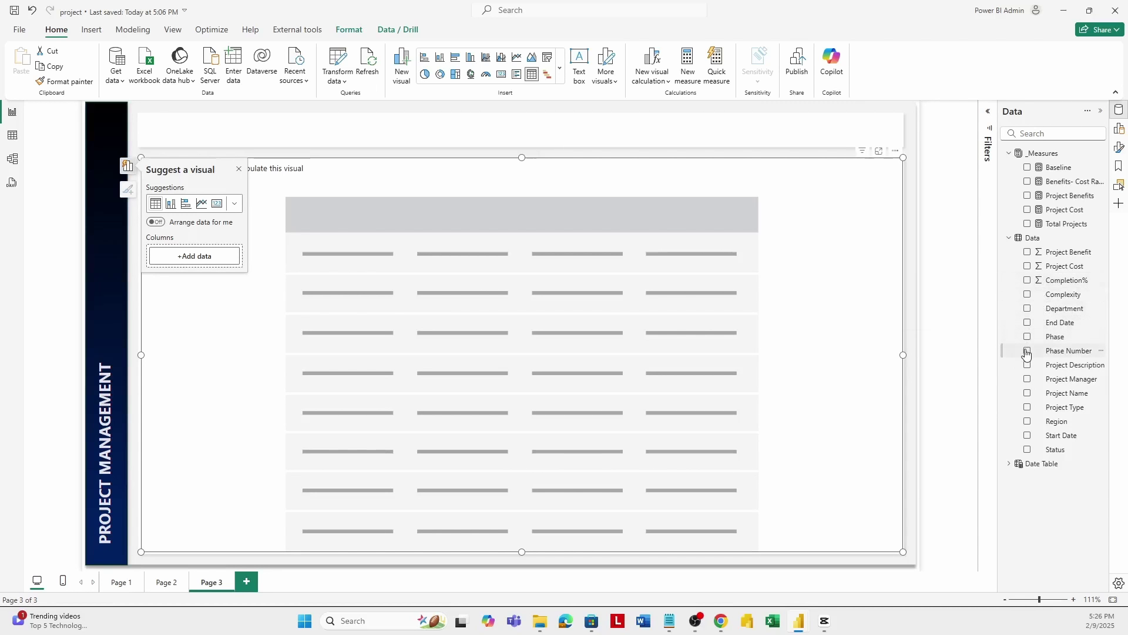
Step: Add the Project Name, Project Type, Region, Project Manager and Complexity fields as columns of the Page 3 table
click(1028, 396)
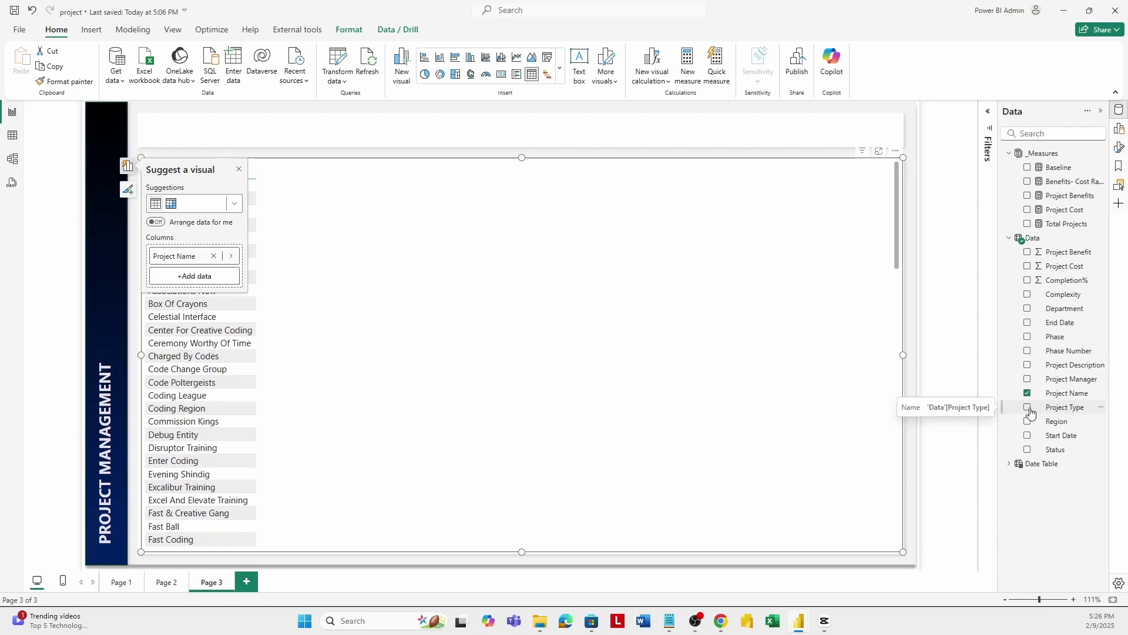
click(1028, 407)
click(1028, 422)
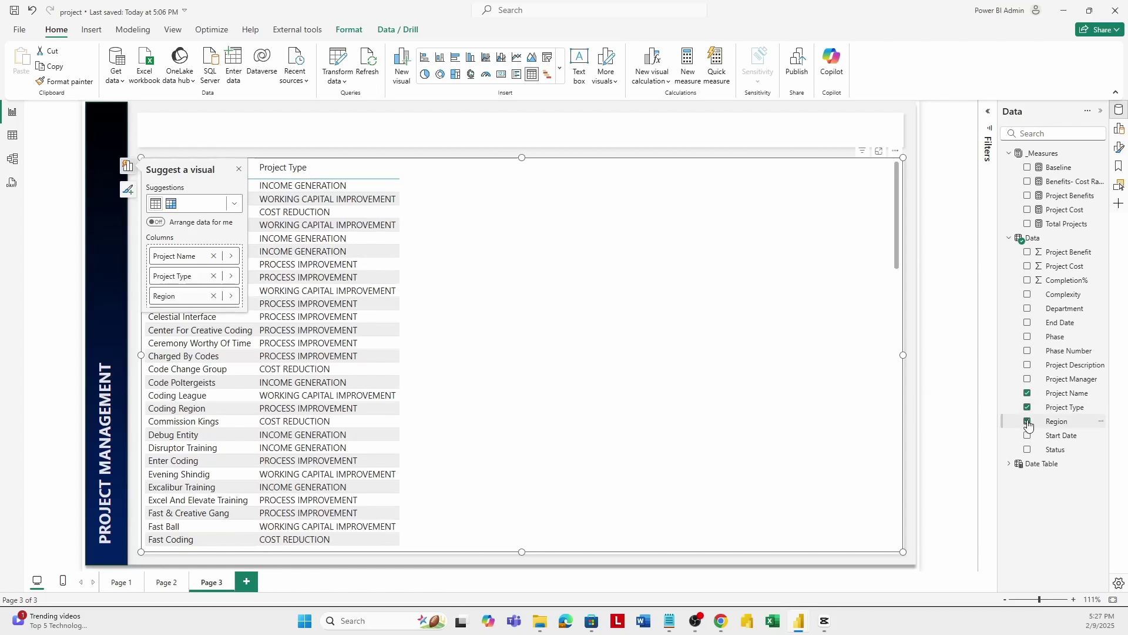
click(1028, 379)
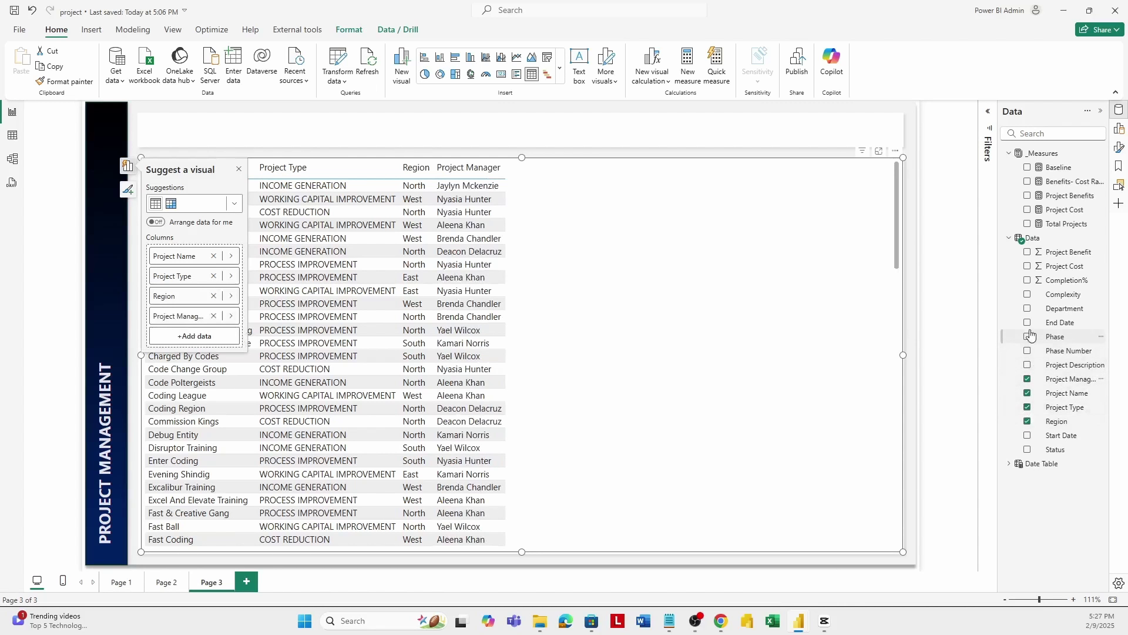
click(1028, 295)
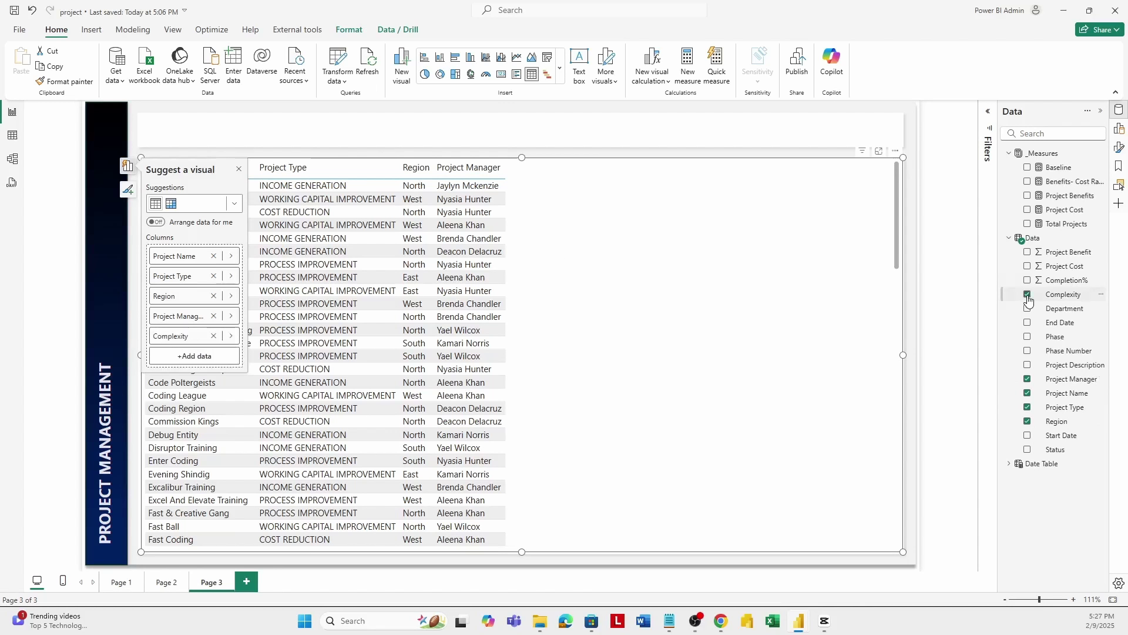
Step: Add the Start Date, End Date, Project Cost, Project Benefit, Completion% and Status fields from the Data table as further columns
click(1028, 436)
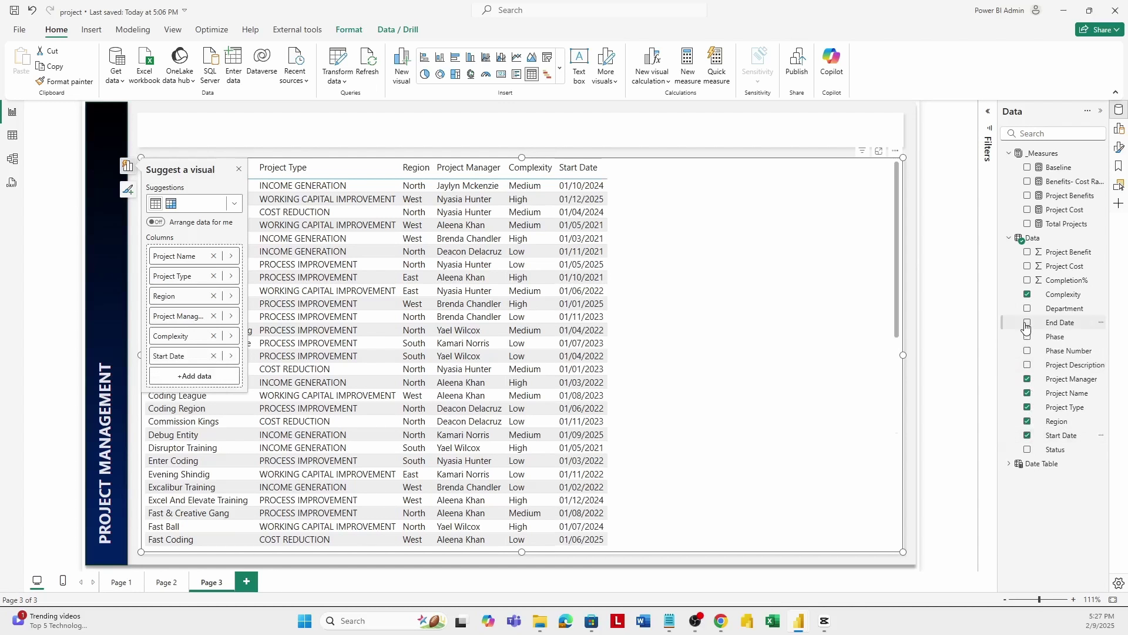
click(1027, 324)
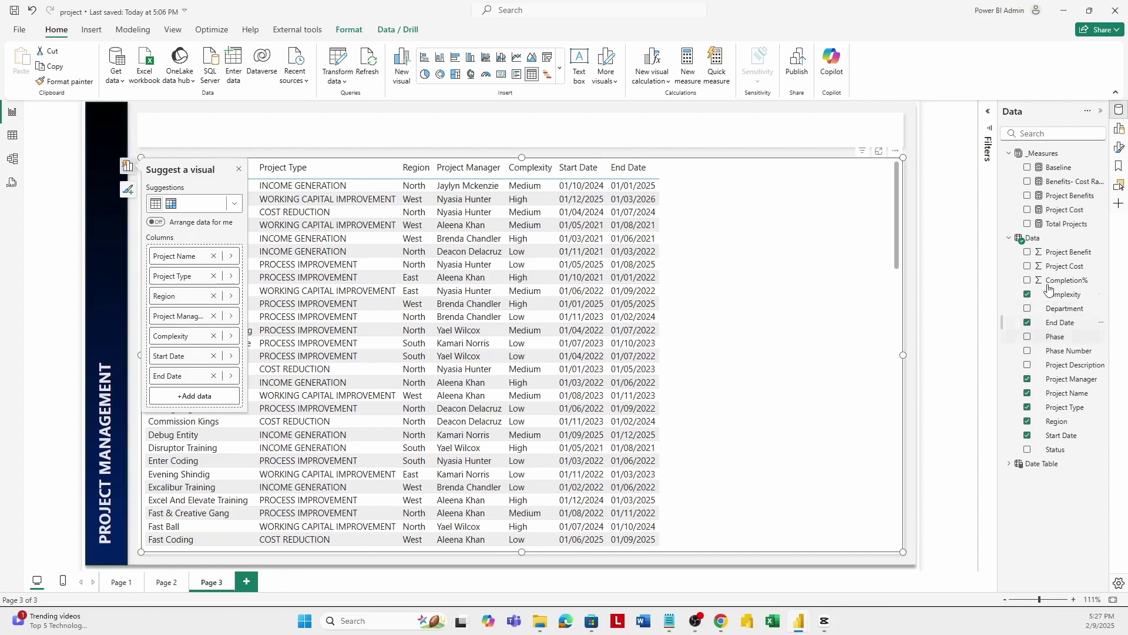
click(1028, 266)
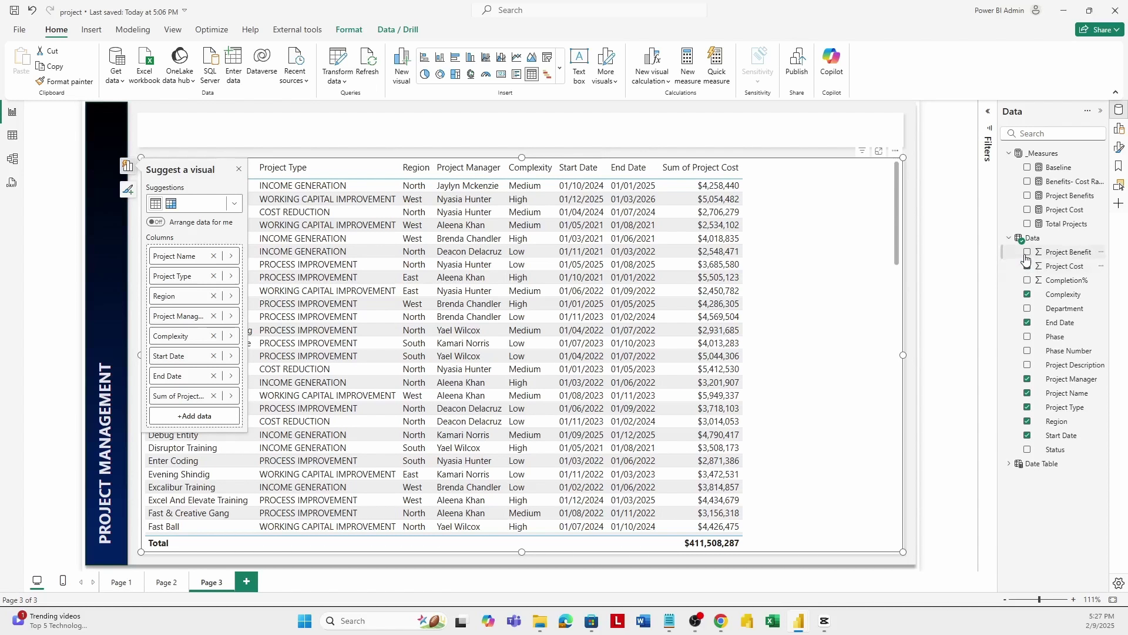
click(1027, 253)
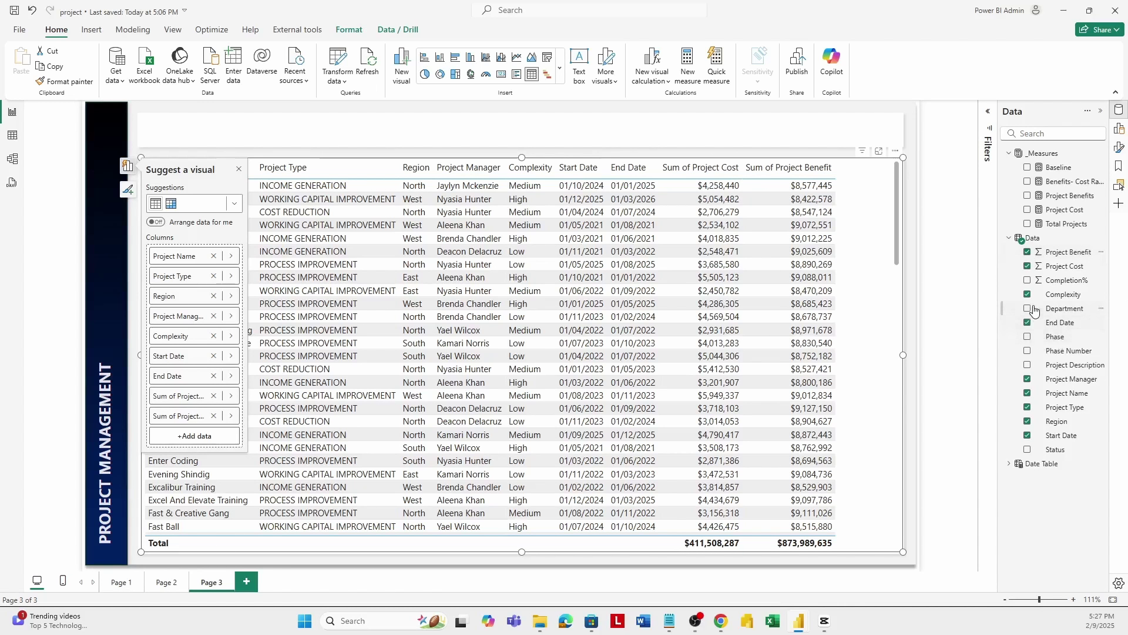
click(1028, 281)
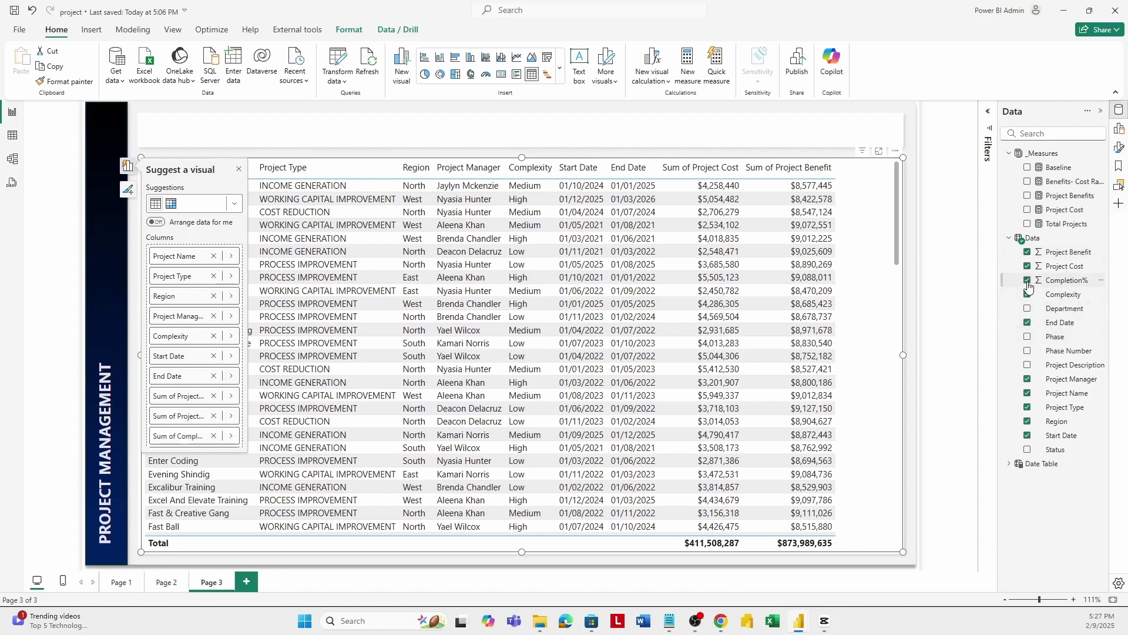
click(1028, 451)
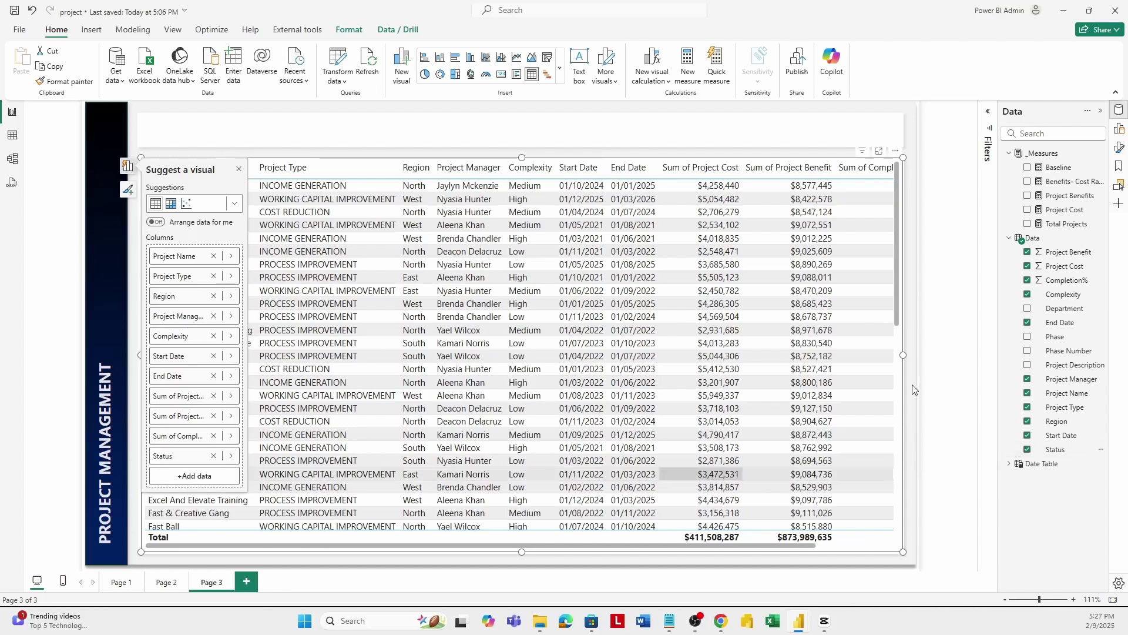
Step: Set the summarization of the table's Project Cost column to Don't summarize
click(1120, 147)
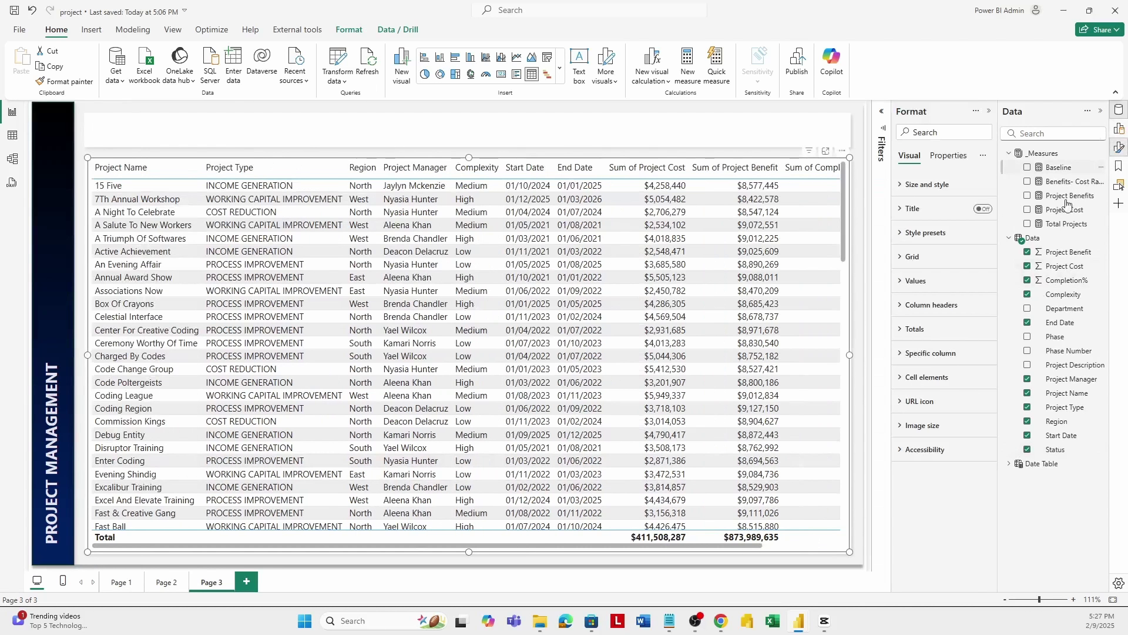
click(1119, 128)
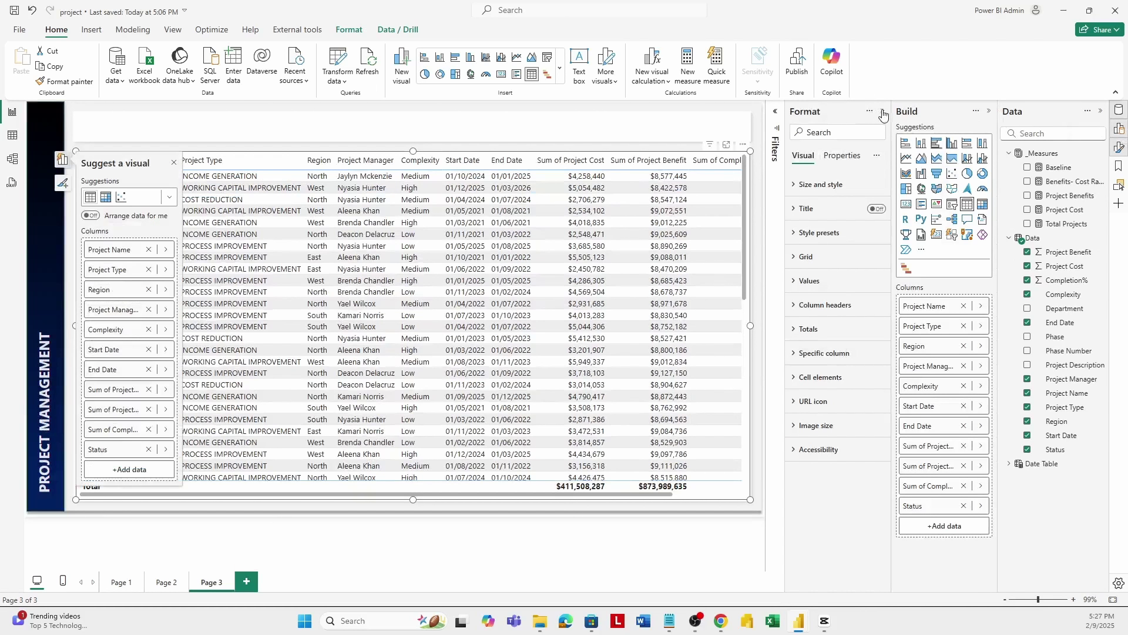
click(980, 446)
click(1079, 477)
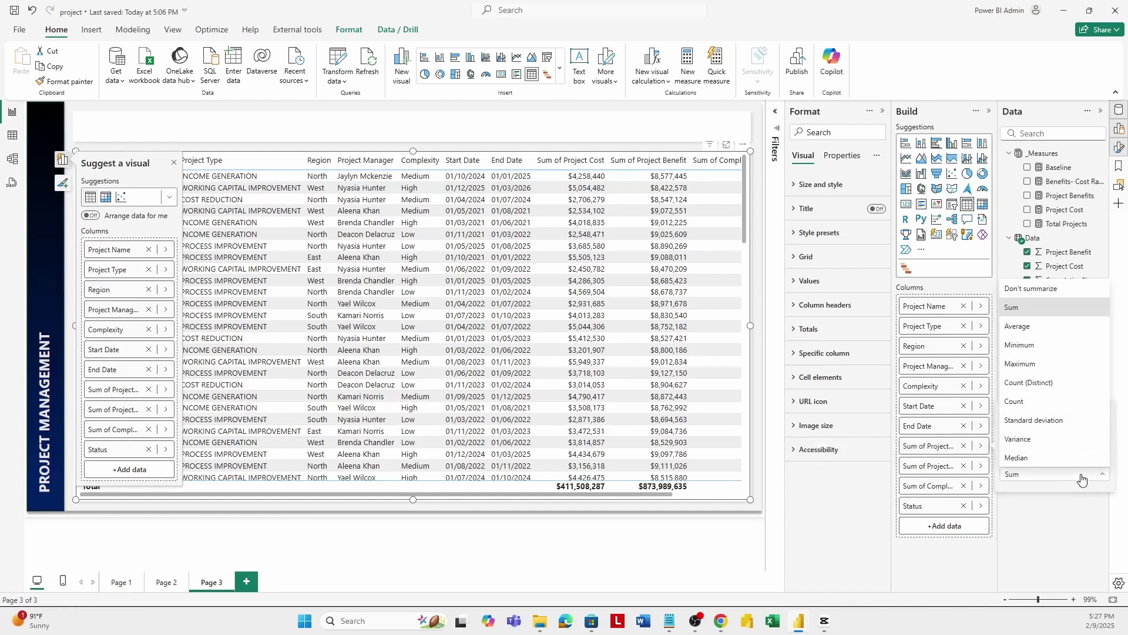
click(1056, 289)
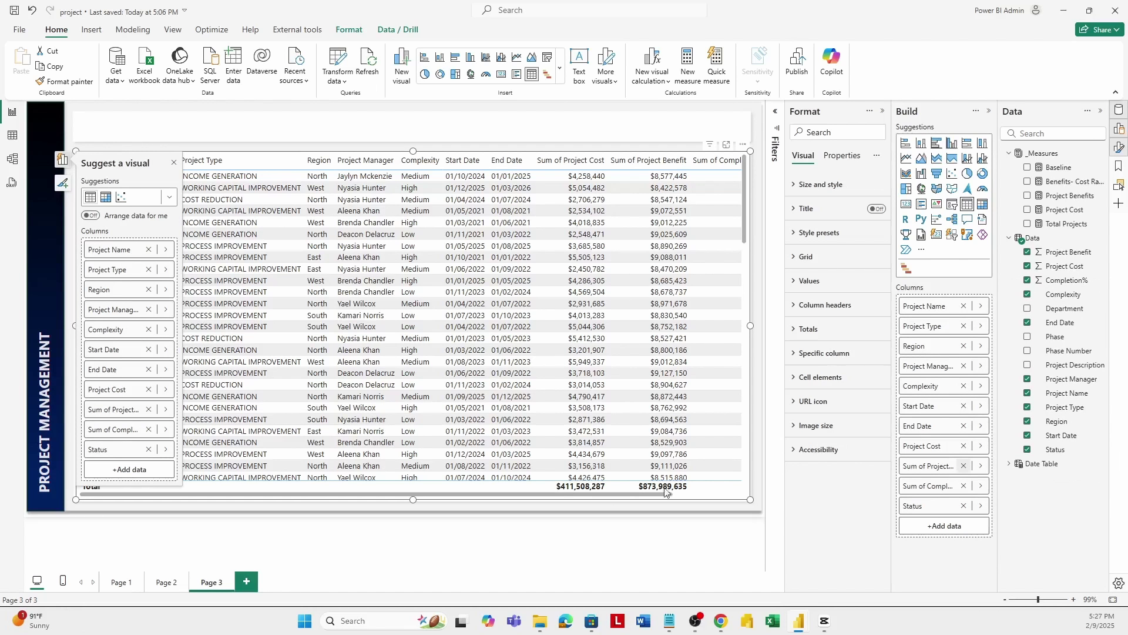
drag(643, 494, 668, 493)
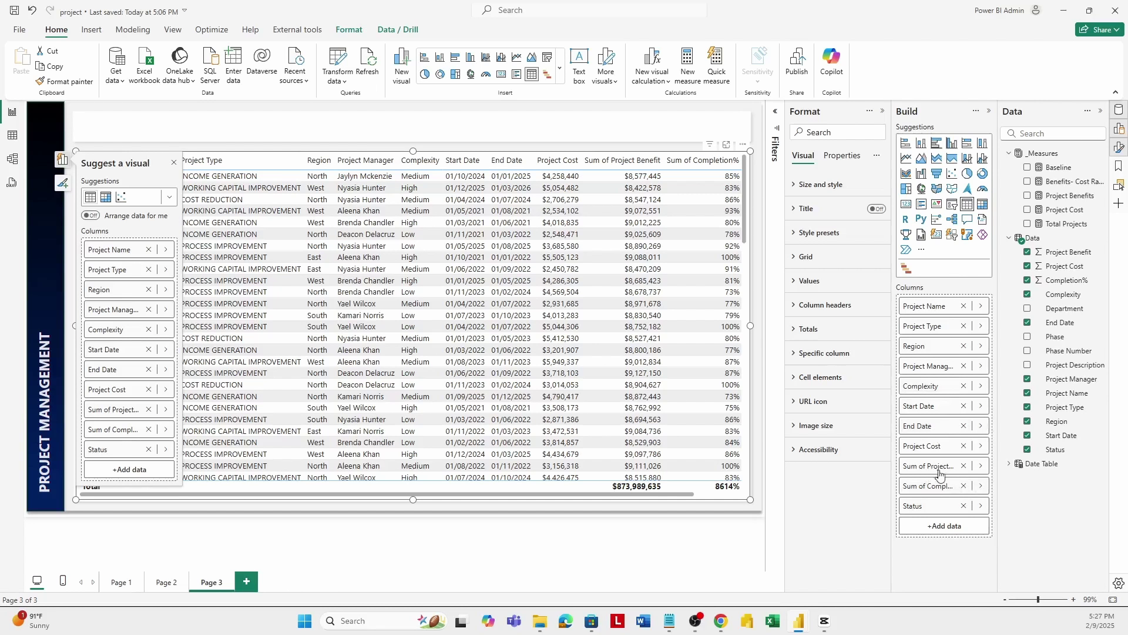
Step: Set the Project Benefit and Completion% columns to Don't summarize and dismiss the visual suggestions covering the table
click(978, 468)
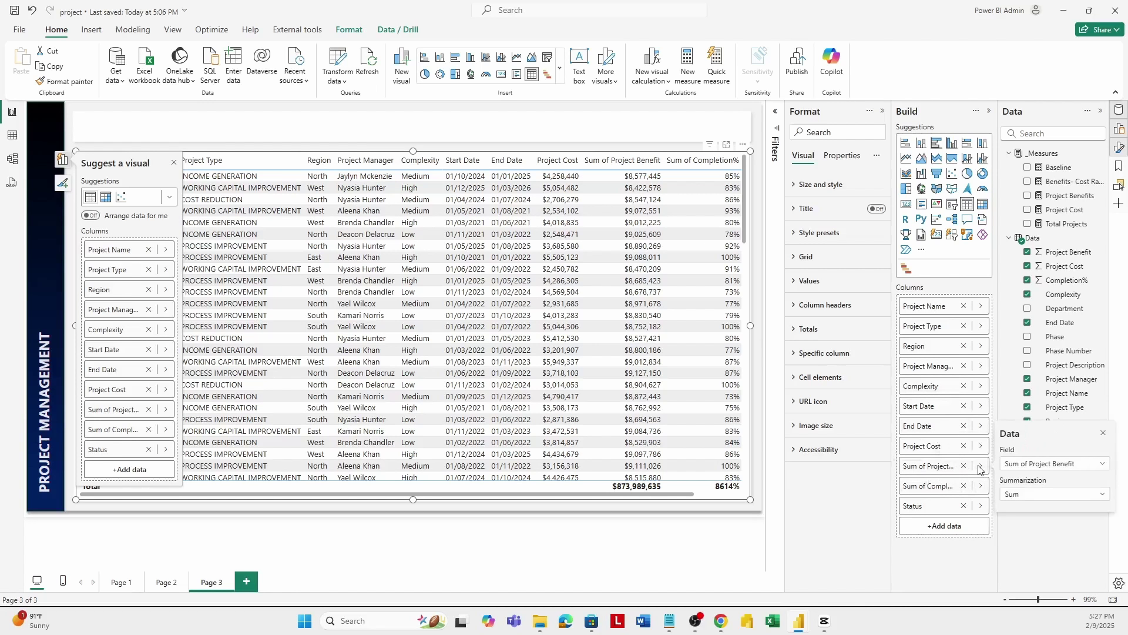
click(1041, 500)
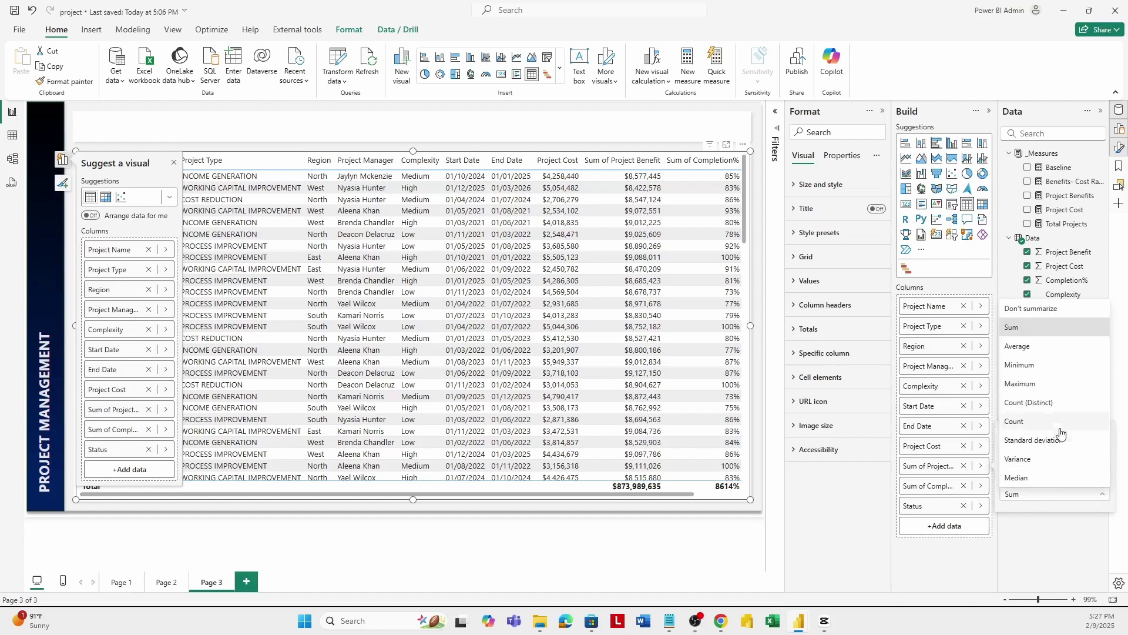
click(1045, 310)
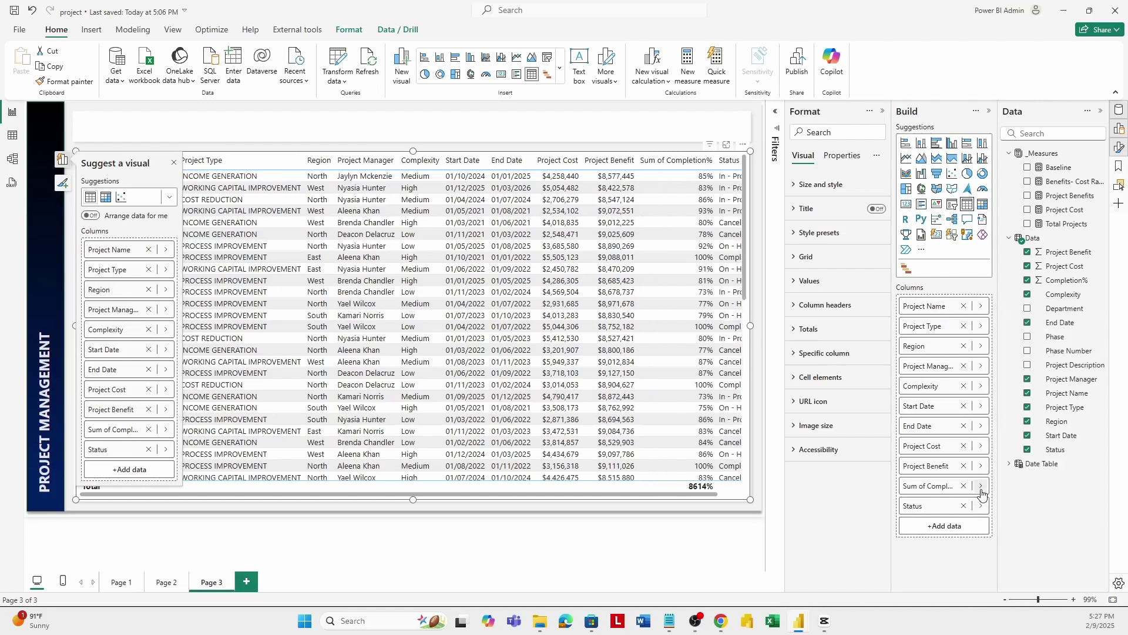
click(981, 485)
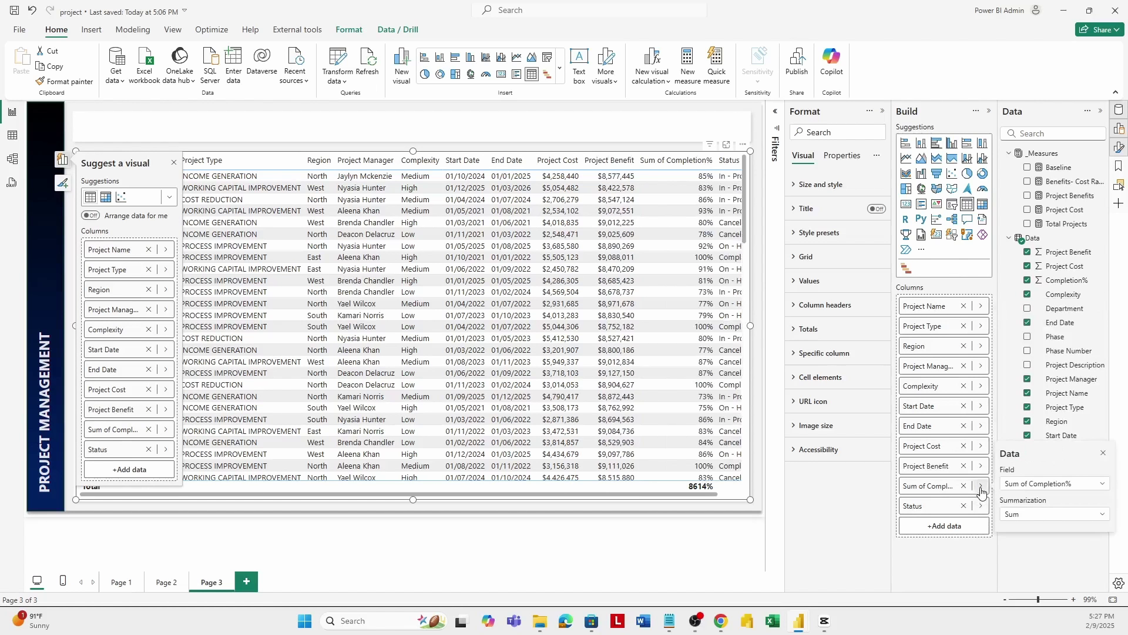
click(1041, 515)
click(1017, 331)
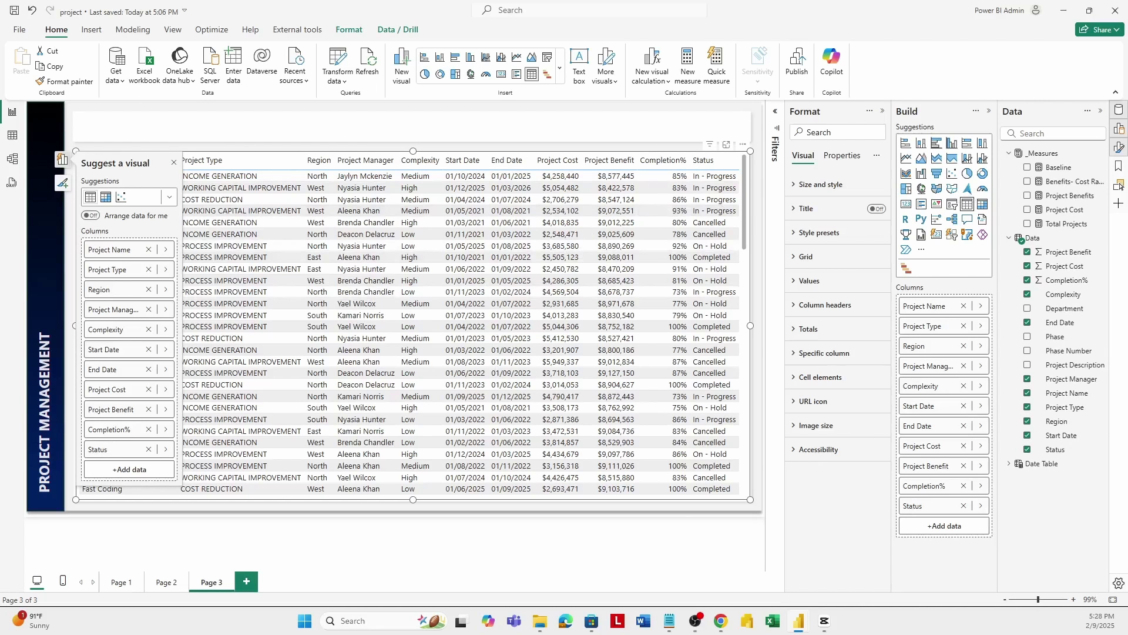
click(174, 163)
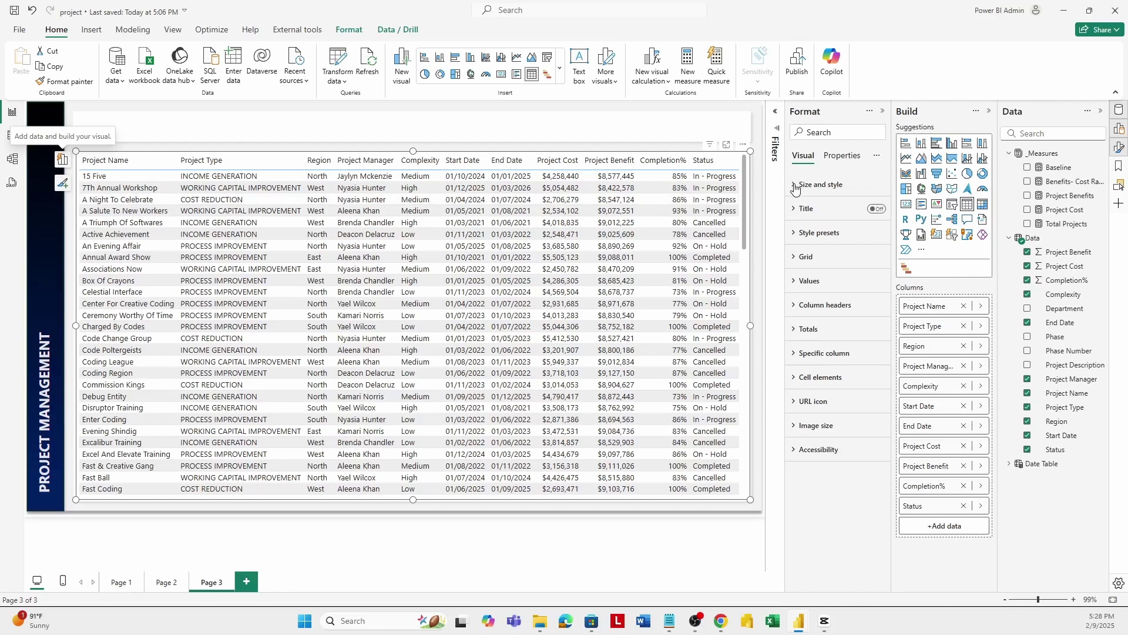
Step: Turn off the background of the project detail table
click(795, 186)
click(872, 410)
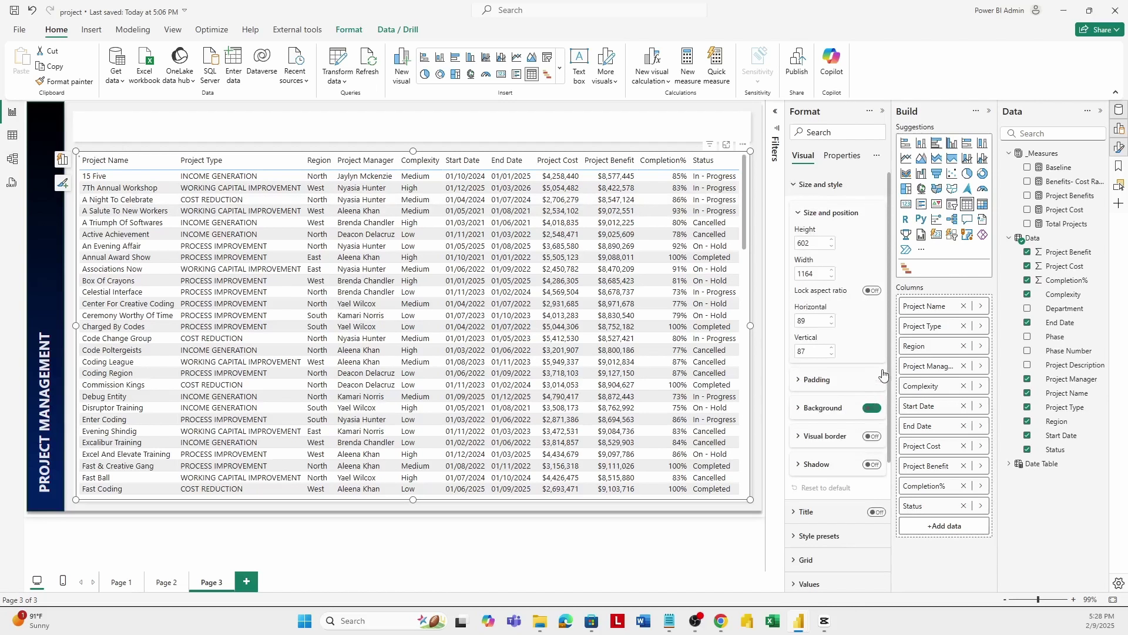
click(795, 185)
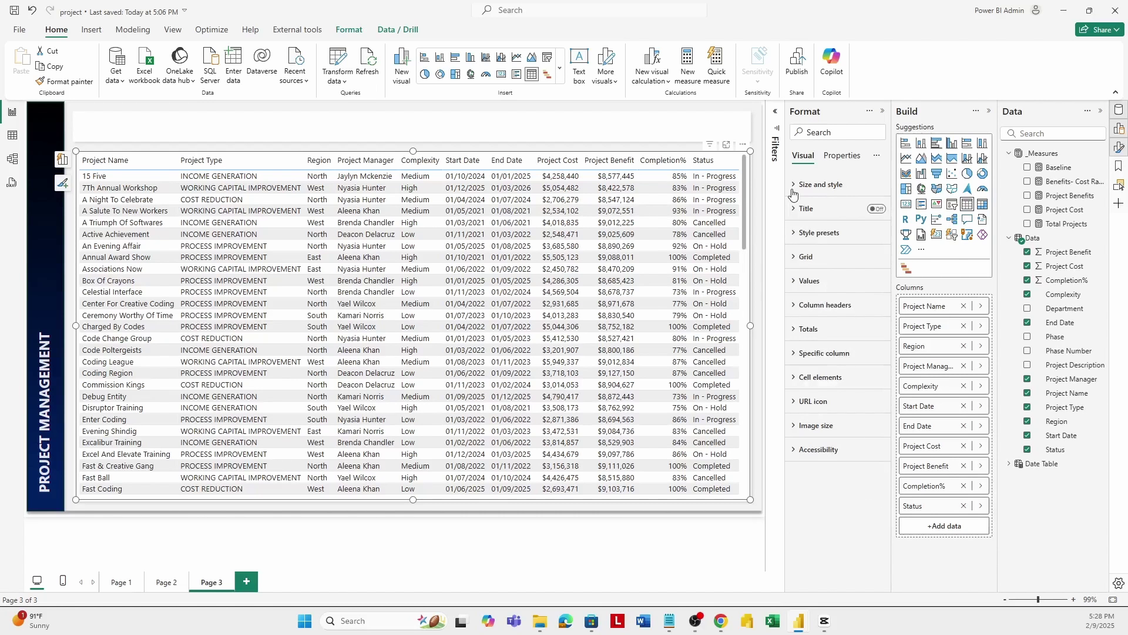
Step: Apply the Minimal style preset to the project detail table
click(794, 233)
click(819, 274)
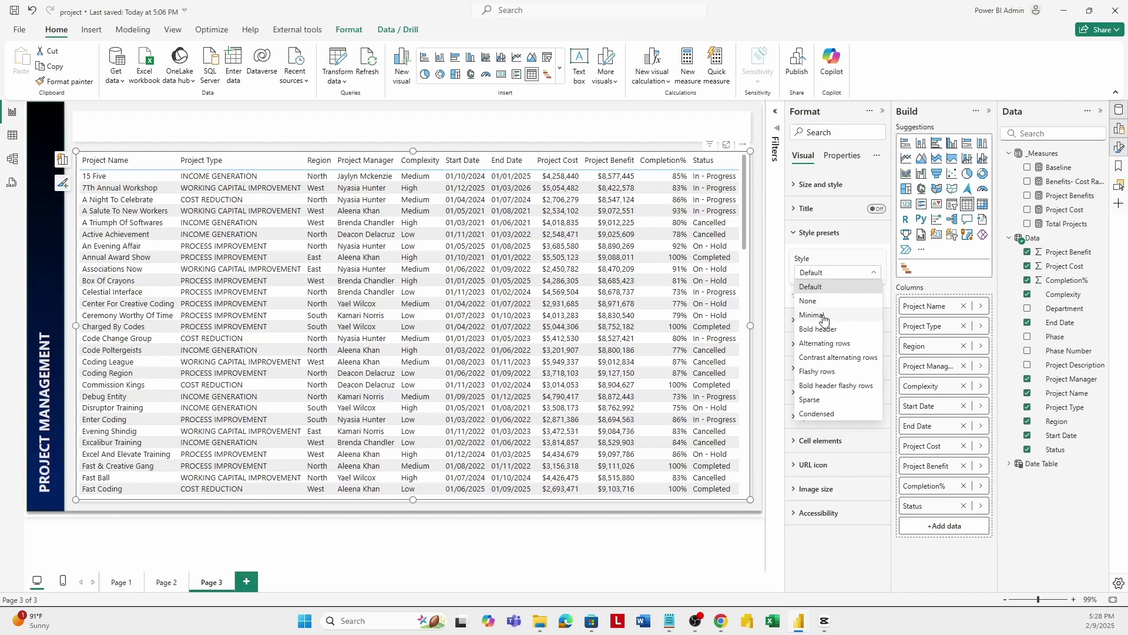
key(Escape)
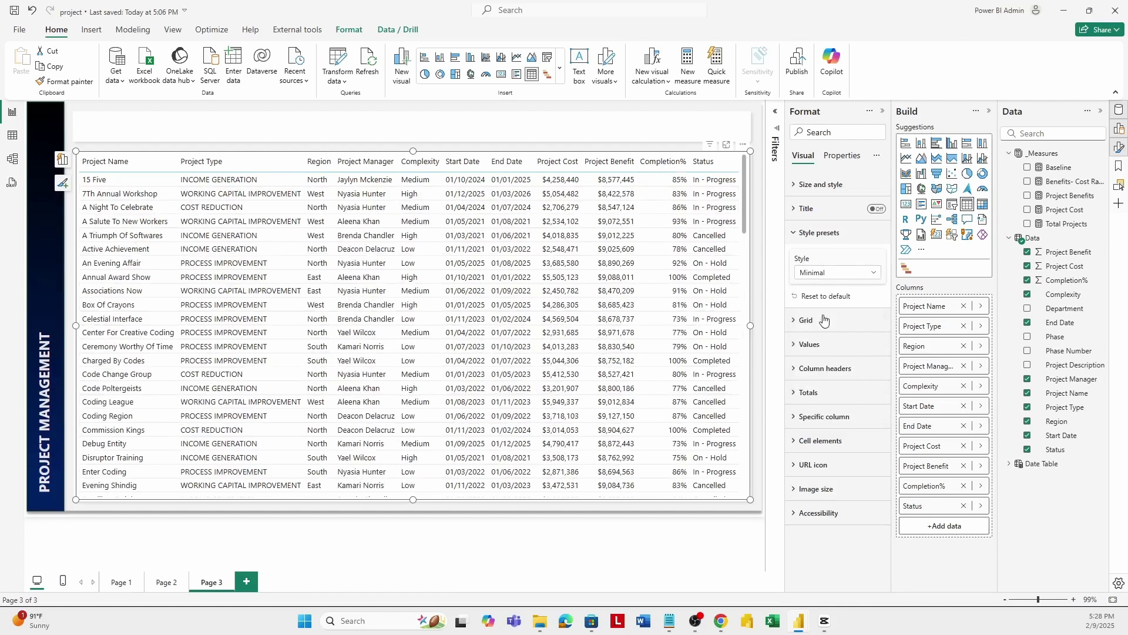
click(820, 233)
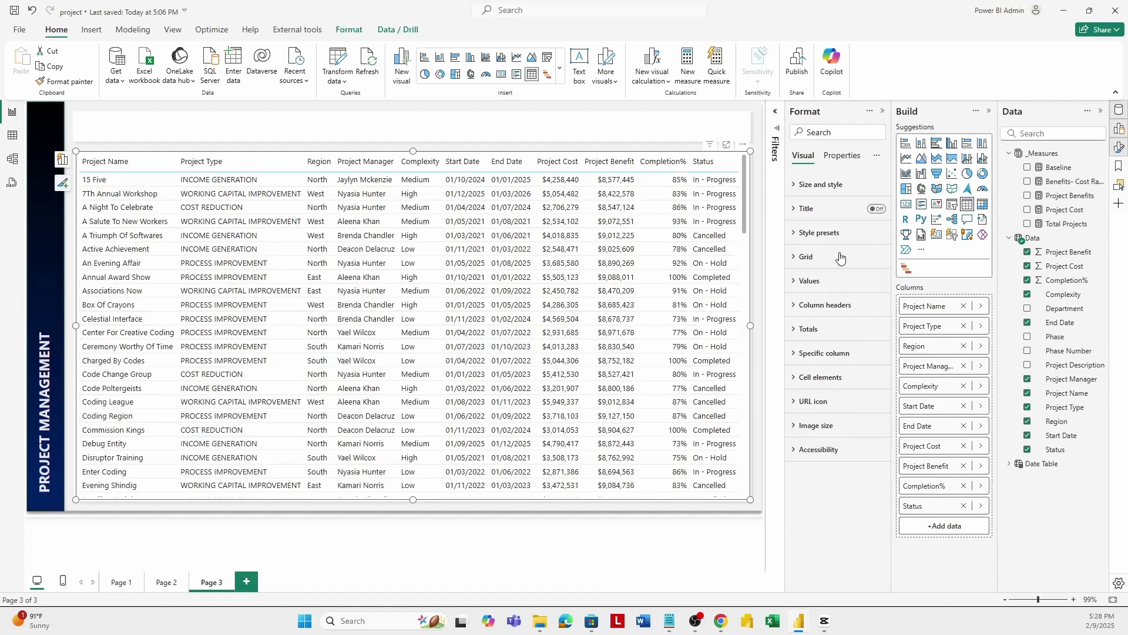
Step: Set the table's grid border color to dark navy blue for all sections
click(795, 257)
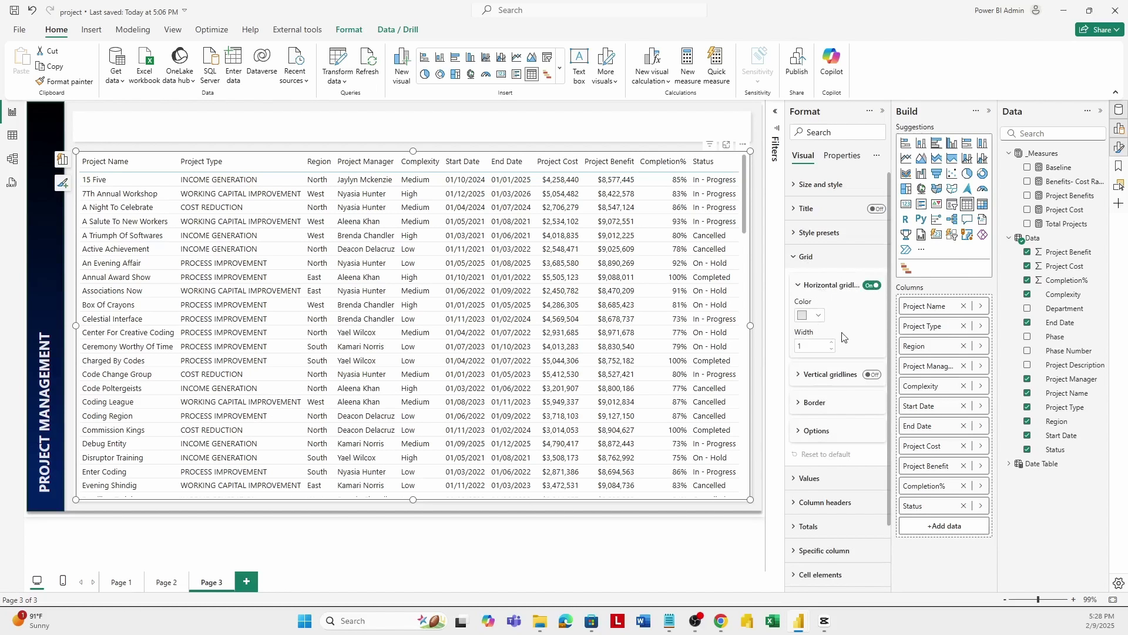
click(800, 405)
scroll(833, 473, down, 3)
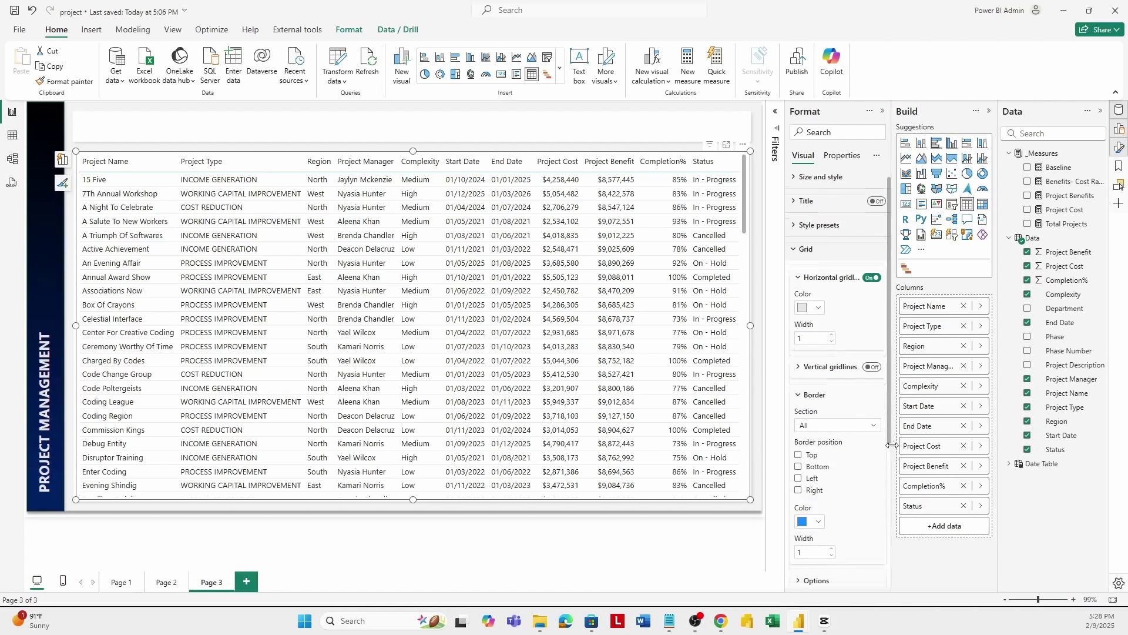
click(820, 448)
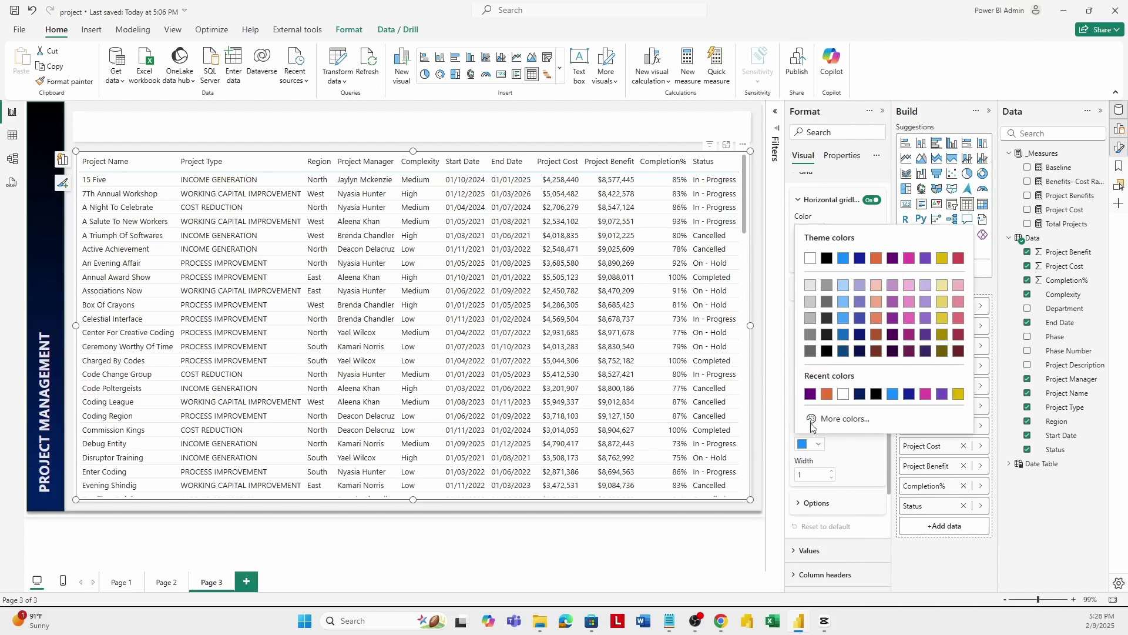
click(860, 394)
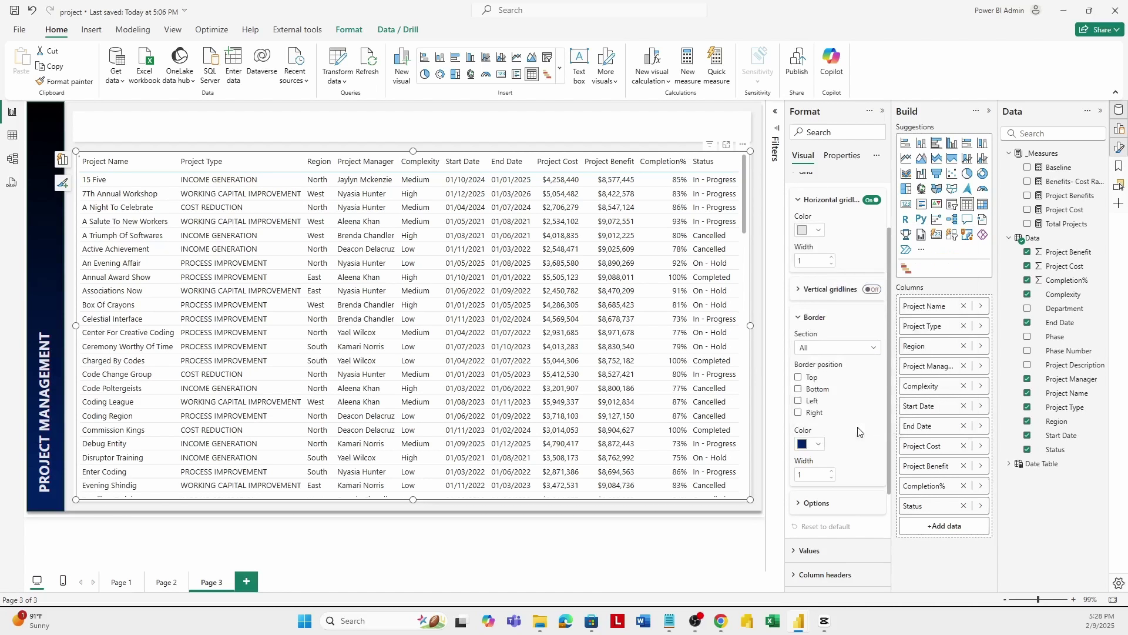
Step: Set the row padding of the table's grid to 10
click(805, 503)
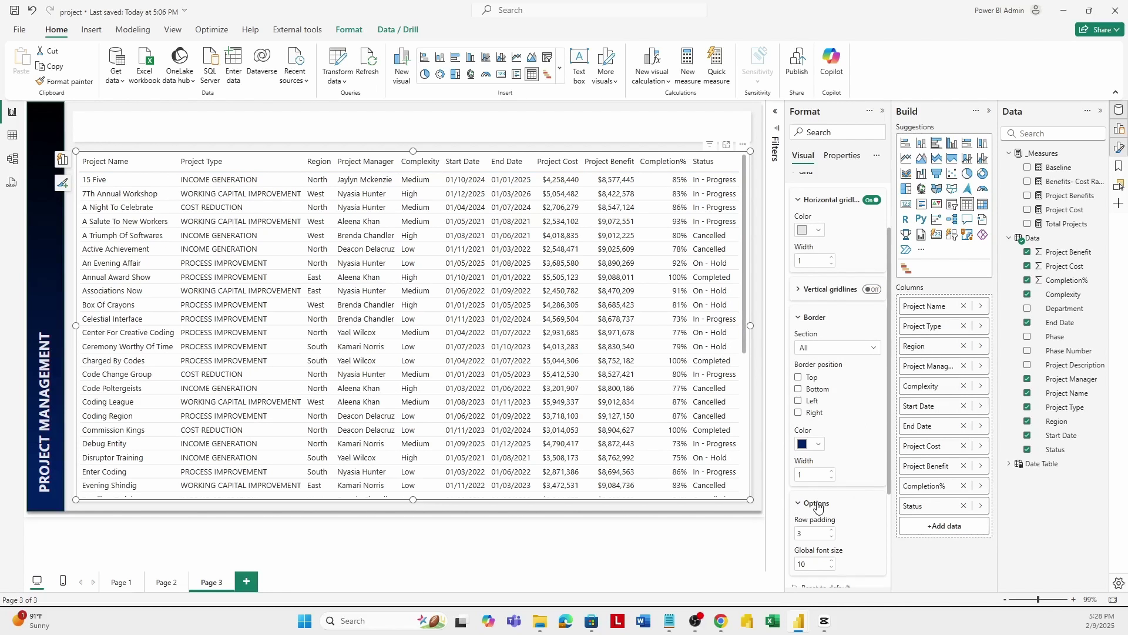
scroll(886, 482, down, 2)
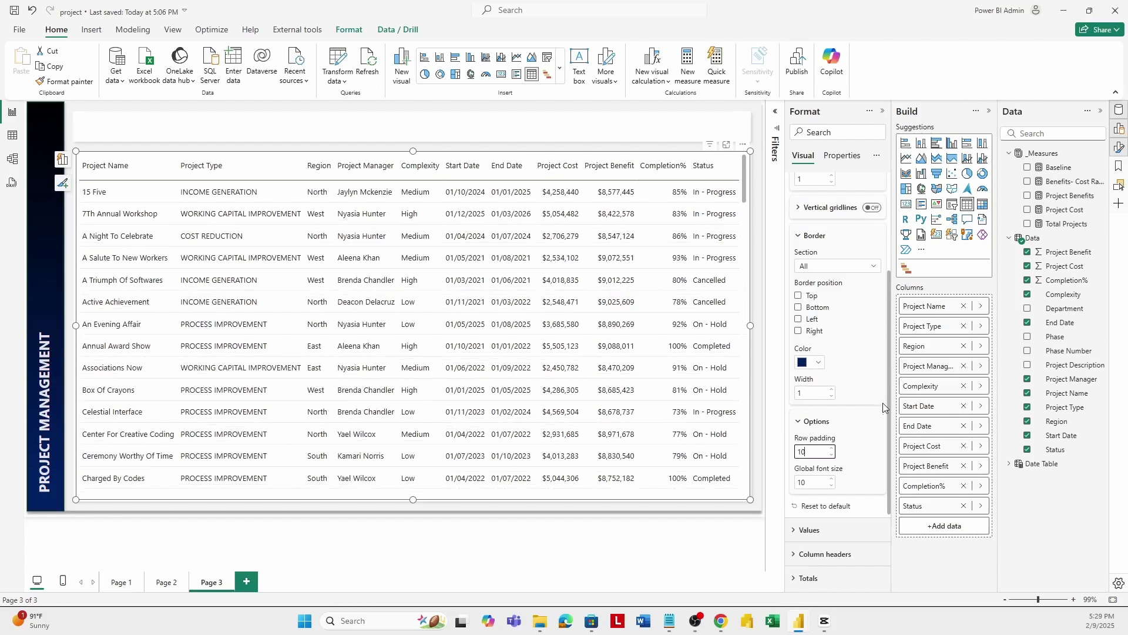
scroll(846, 417, down, 3)
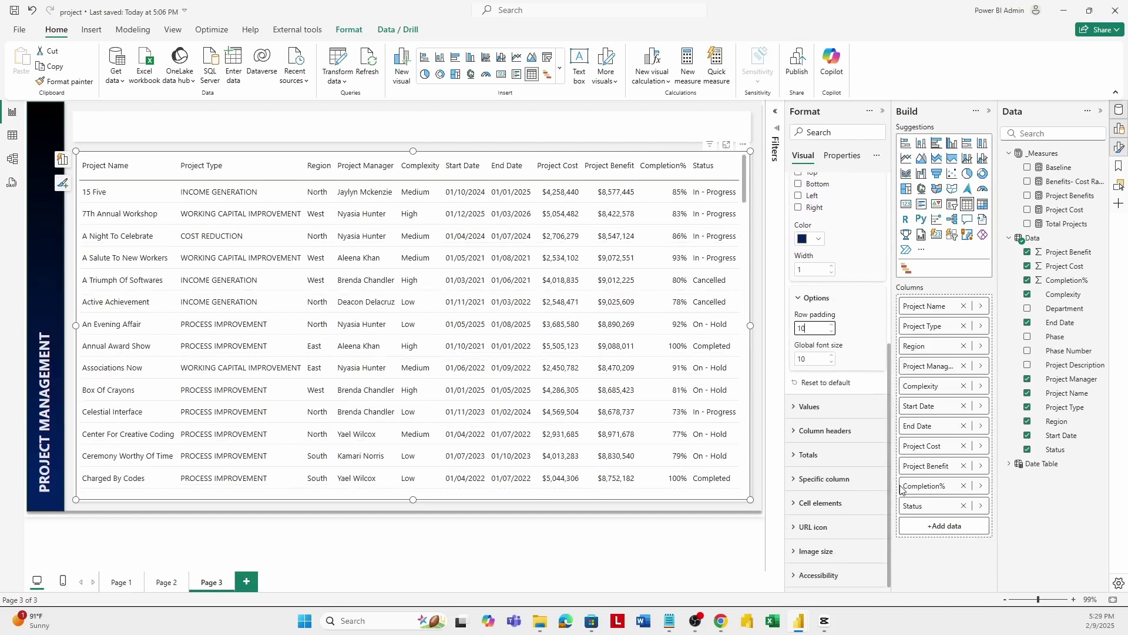
Step: Set the table's column header text color to white and the header background to dark navy blue
click(792, 433)
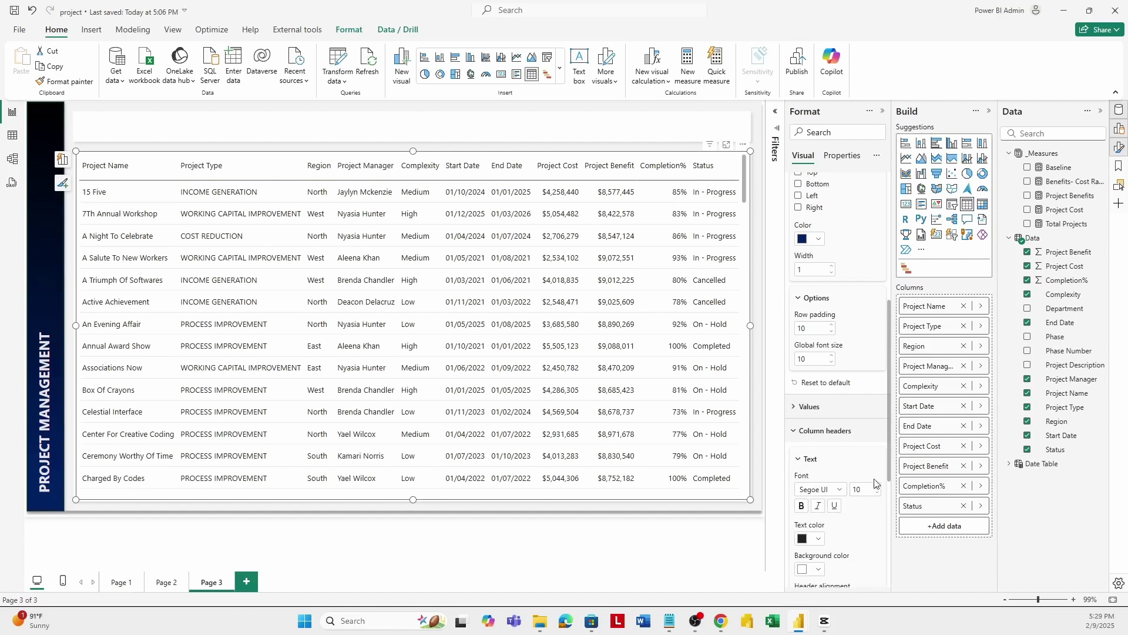
scroll(852, 447, down, 4)
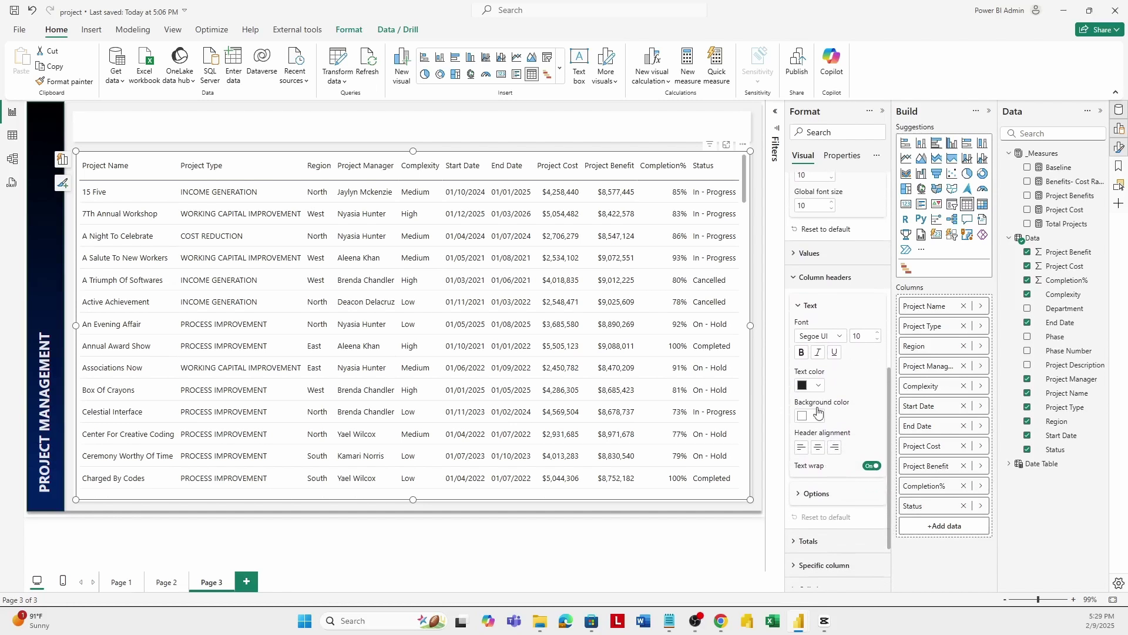
click(812, 386)
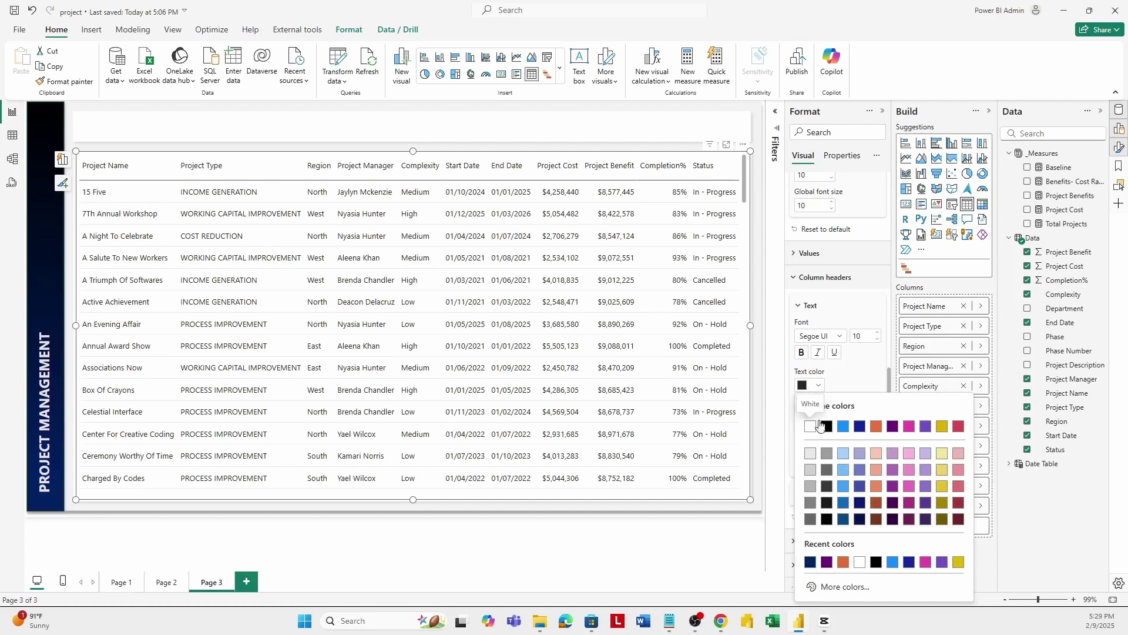
click(811, 426)
click(819, 416)
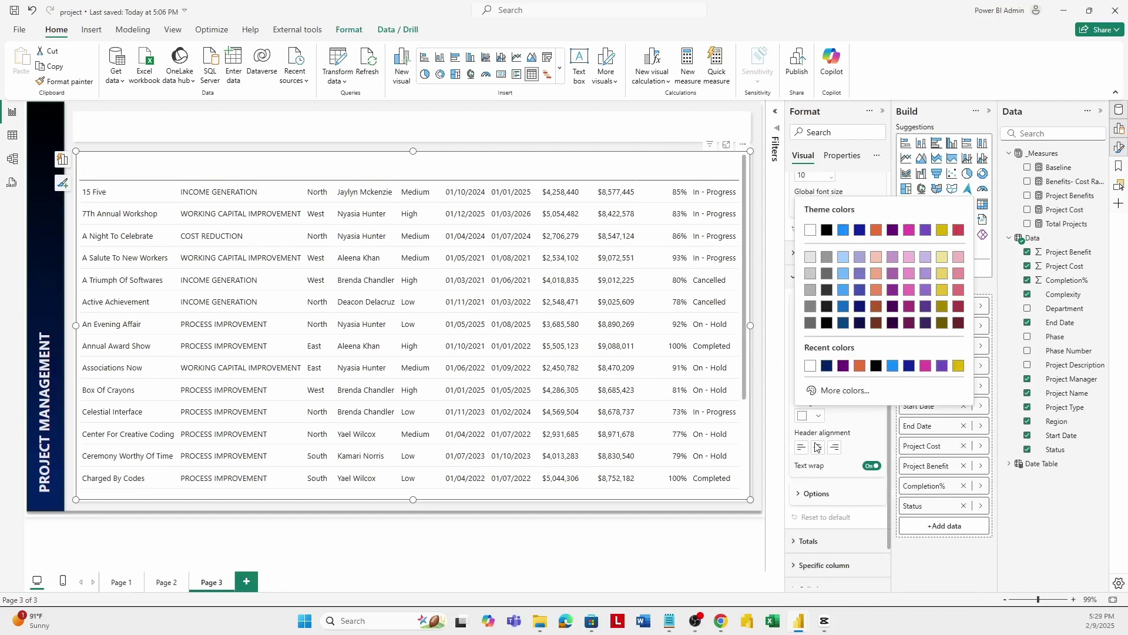
click(827, 374)
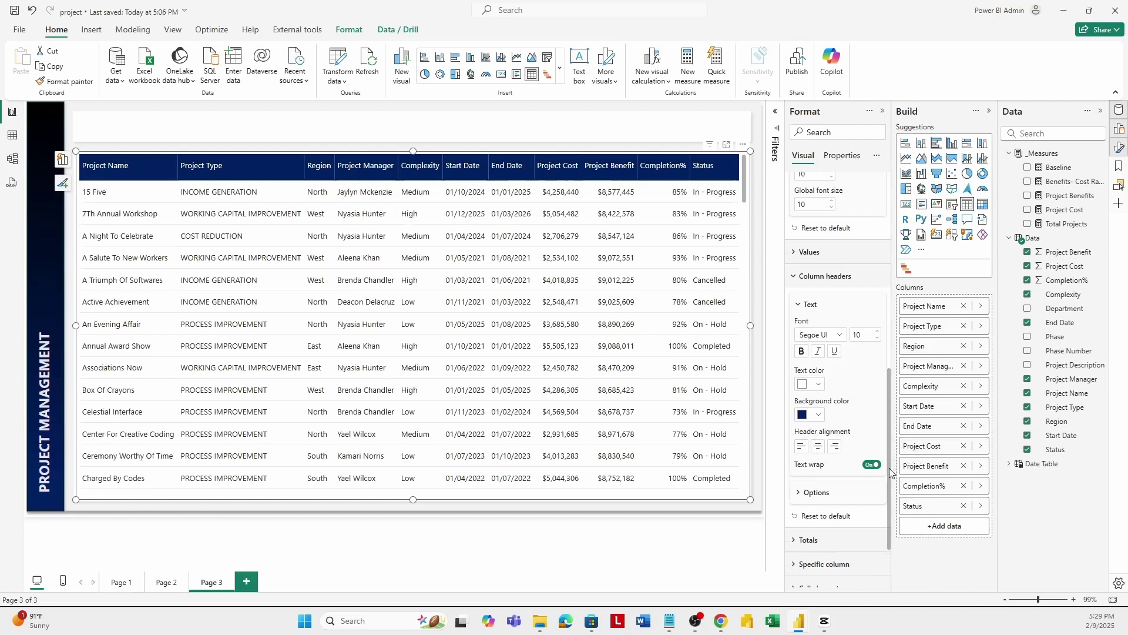
Step: Enable rule-based icons for the table's Status column, assigning a black circle to the value Cancelled
scroll(797, 517, down, 3)
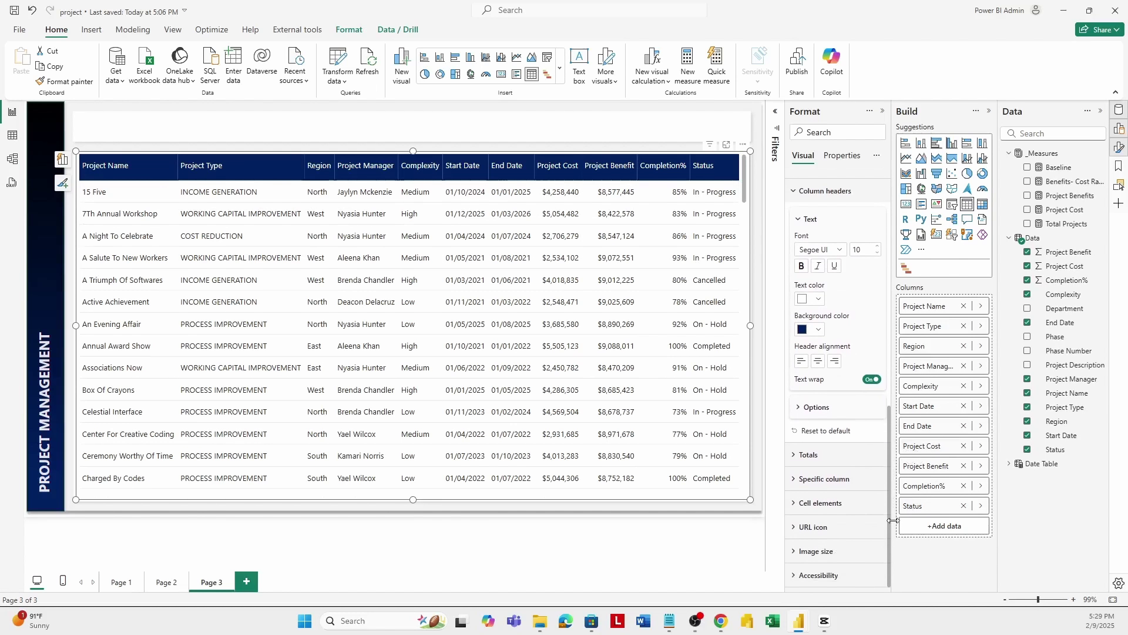
click(797, 503)
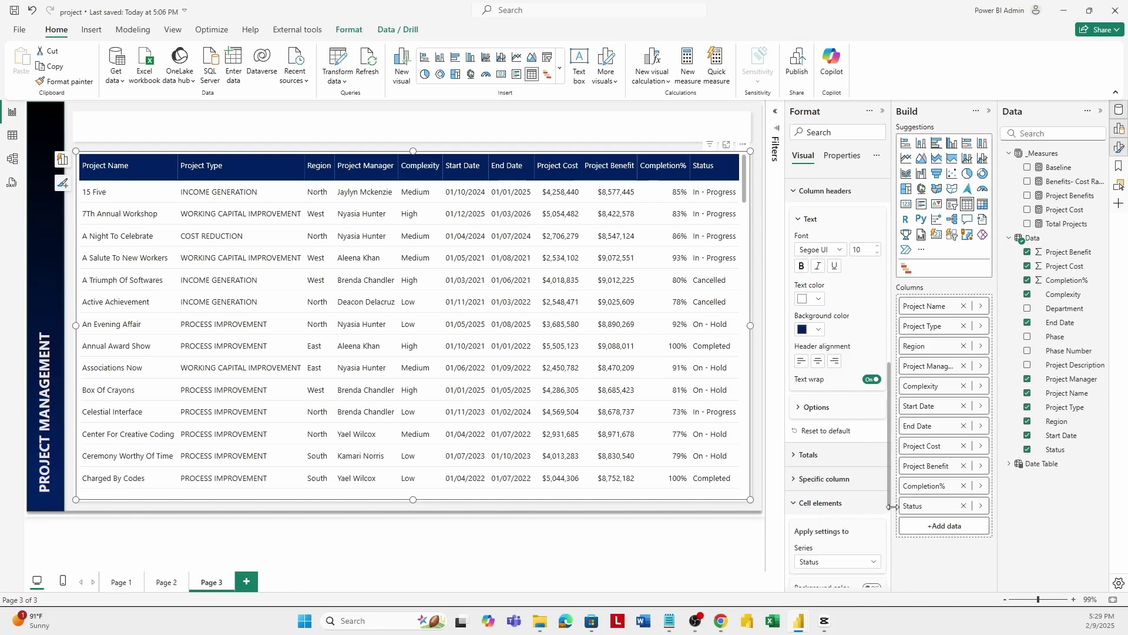
scroll(890, 509, down, 5)
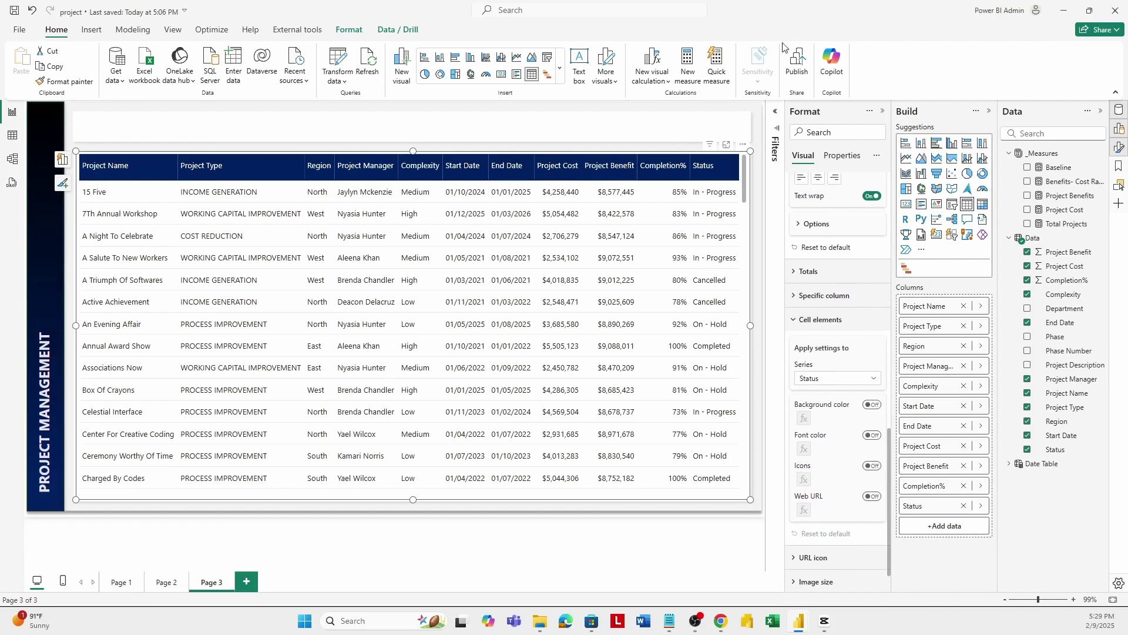
click(874, 467)
click(804, 479)
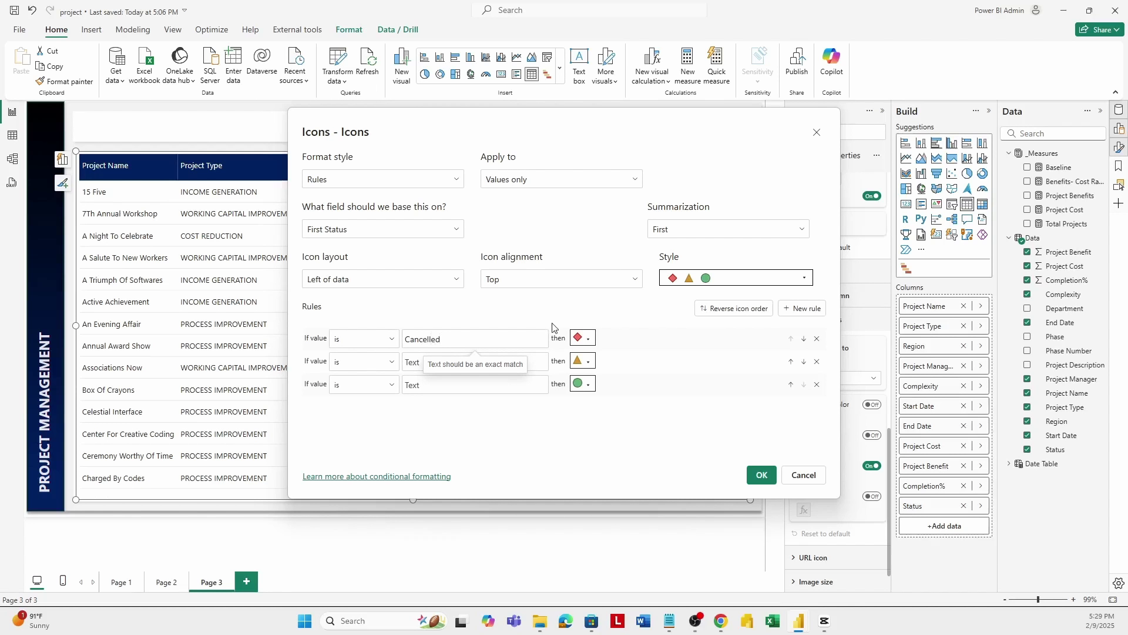
click(589, 339)
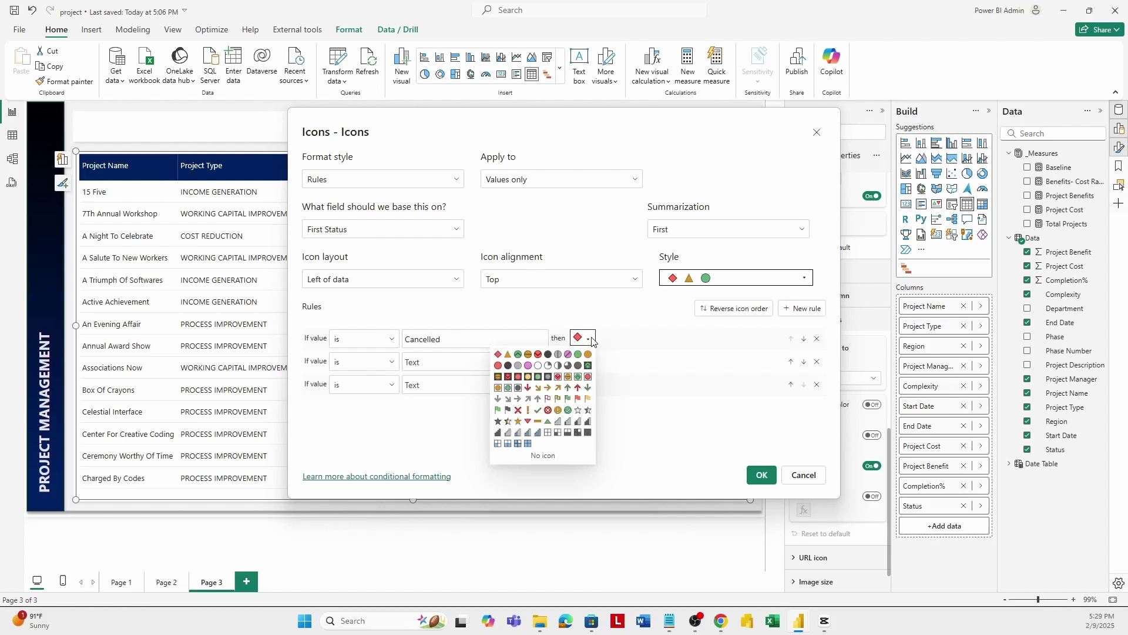
click(508, 365)
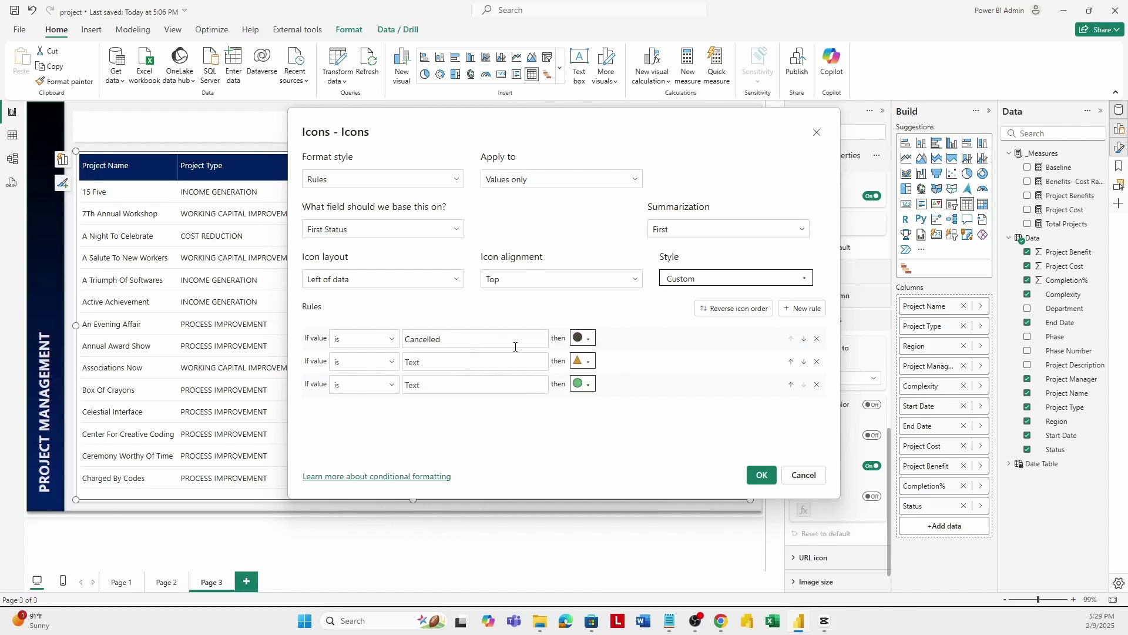
Step: Set the second icon rule to show a red circle when the status is "On - Hold"
click(487, 360)
text(On - Hold)
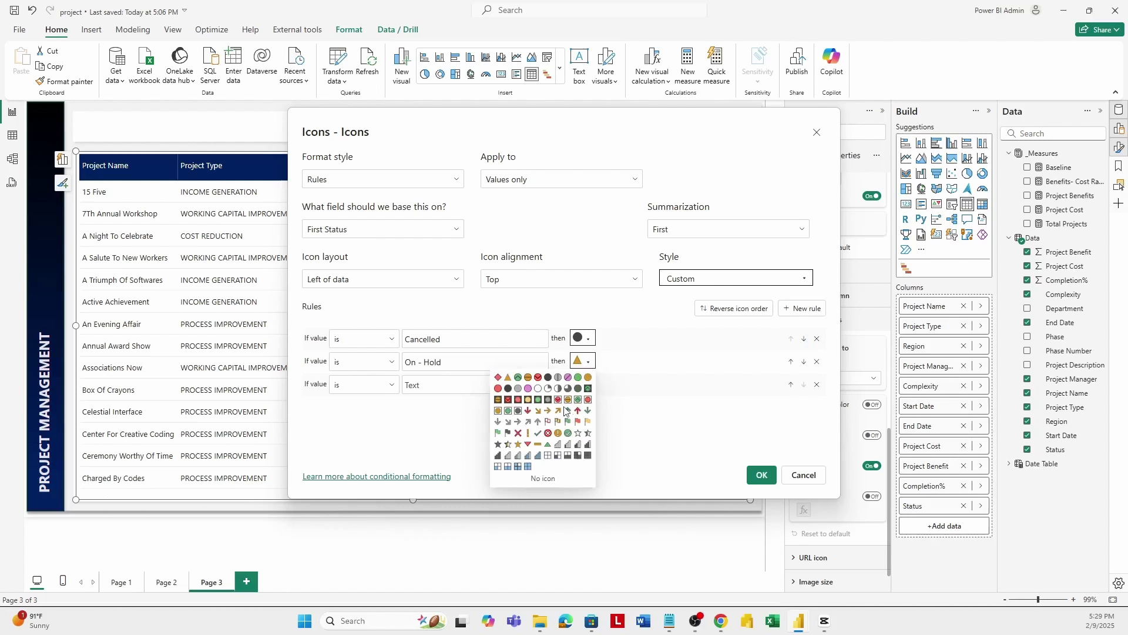
click(498, 388)
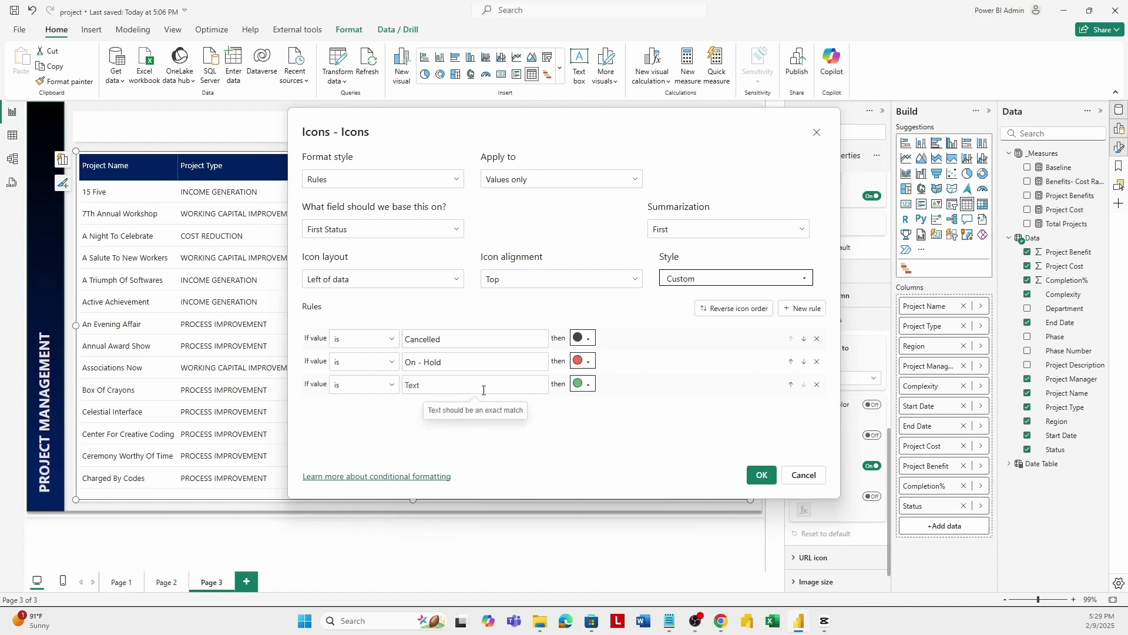
Step: Complete the Status icon rules with an orange circle for "In - Progress" and a green circle for "Completed", and apply them
text(In - Progress)
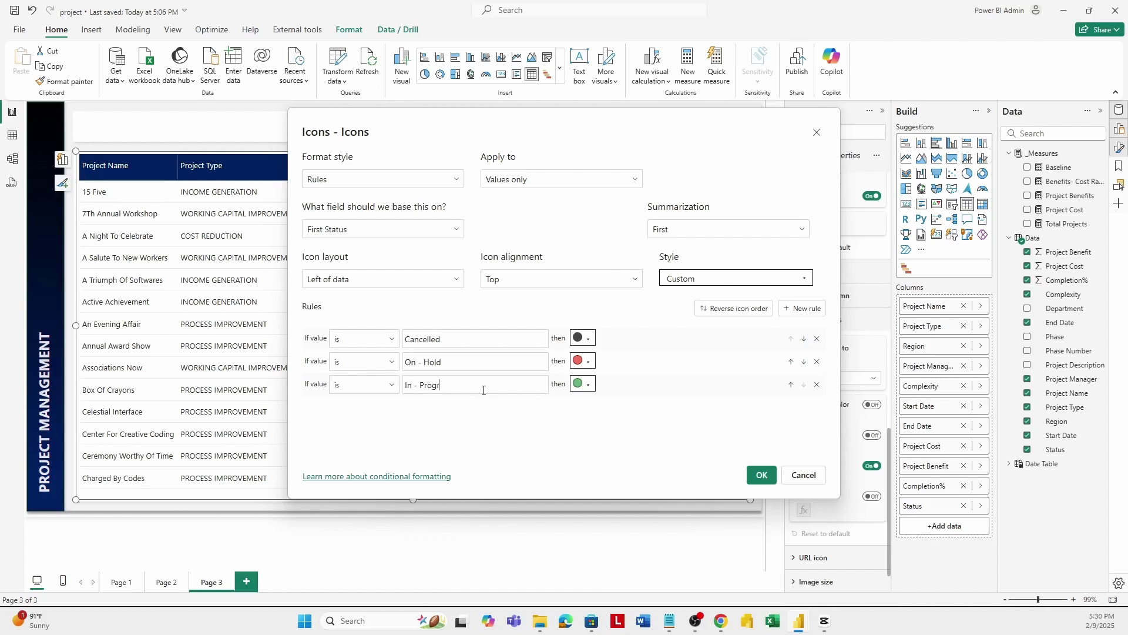
click(588, 384)
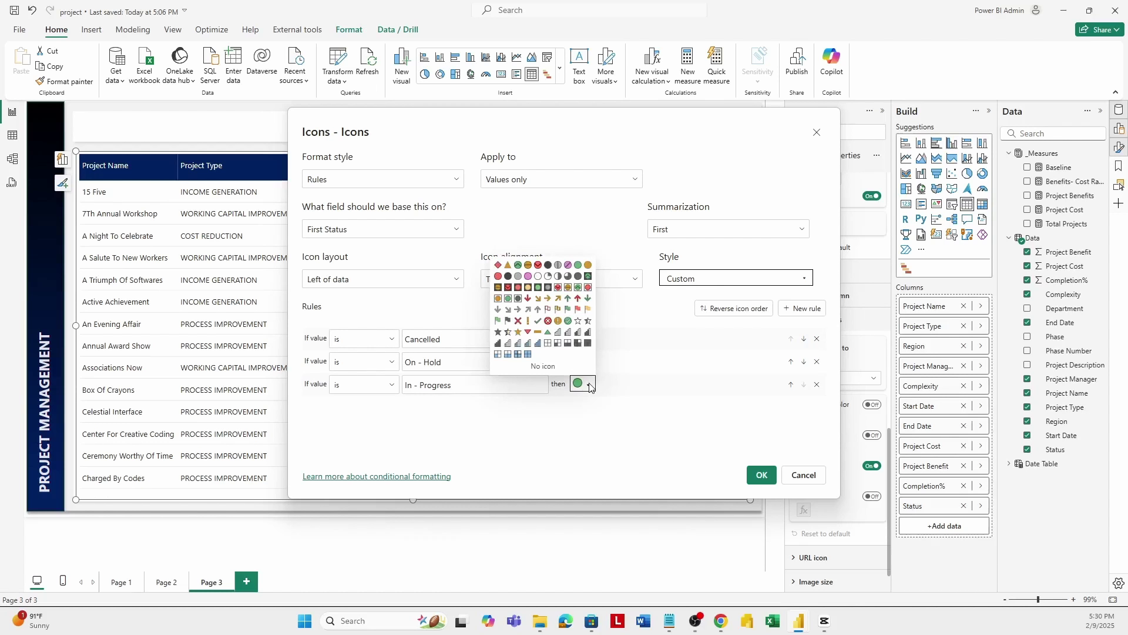
click(589, 266)
click(802, 309)
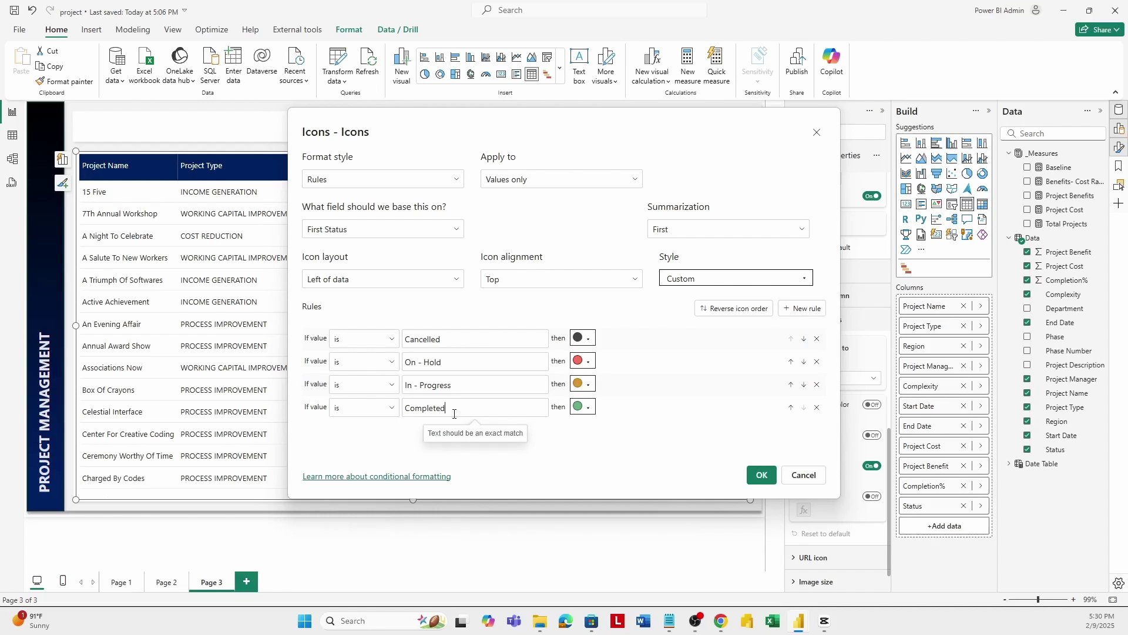
click(762, 475)
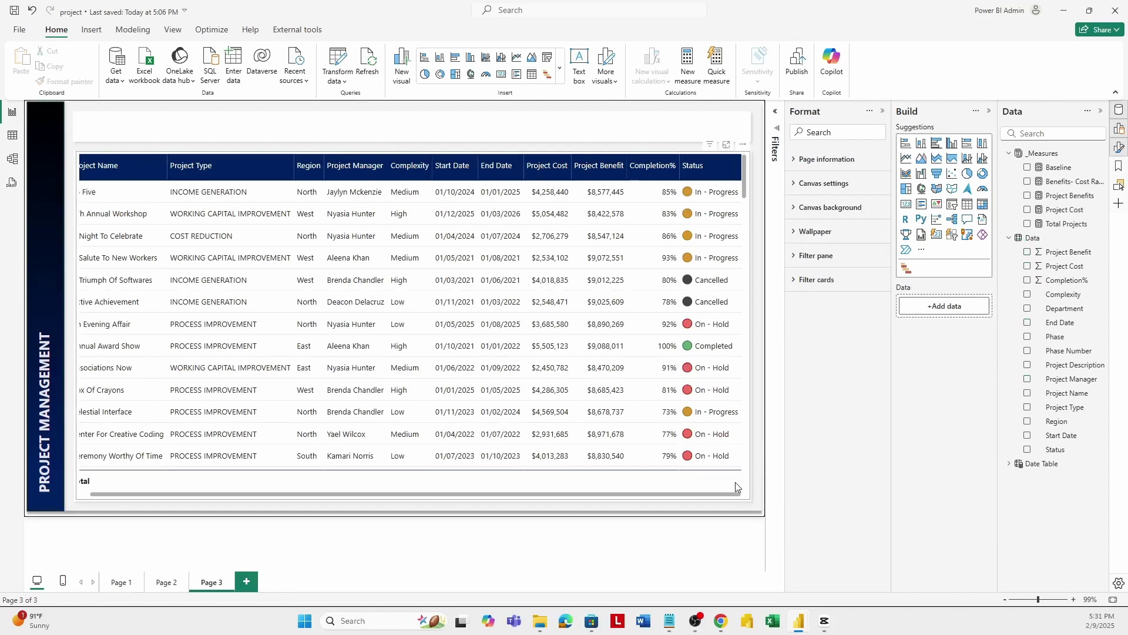
Step: Turn off the totals row of the project detail table
click(696, 200)
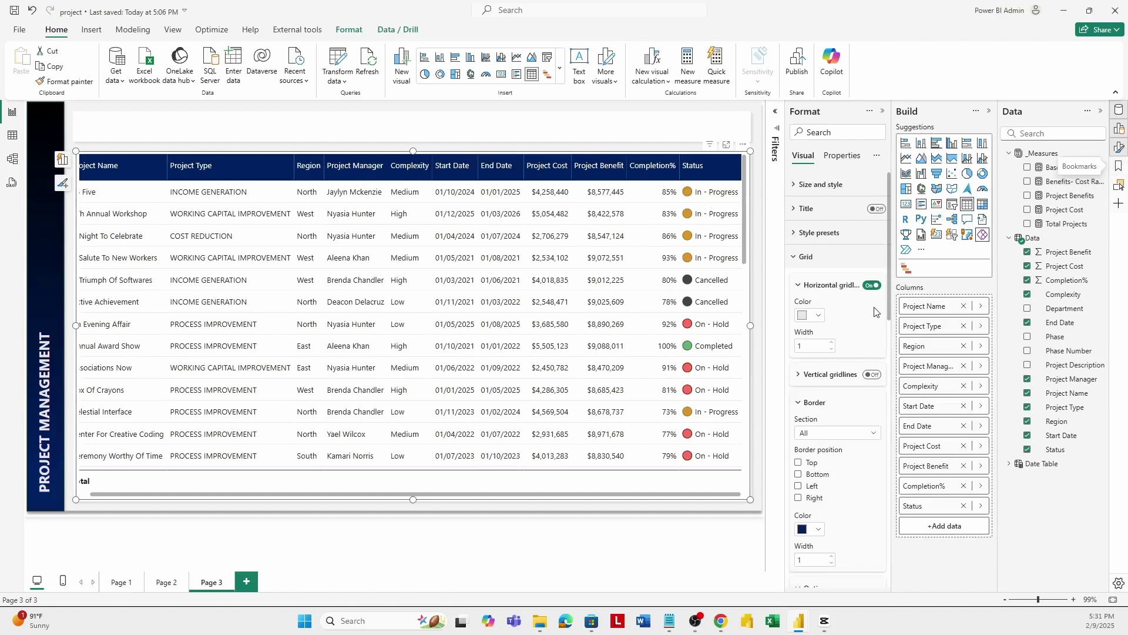
drag(889, 304, 914, 489)
scroll(841, 453, down, 1)
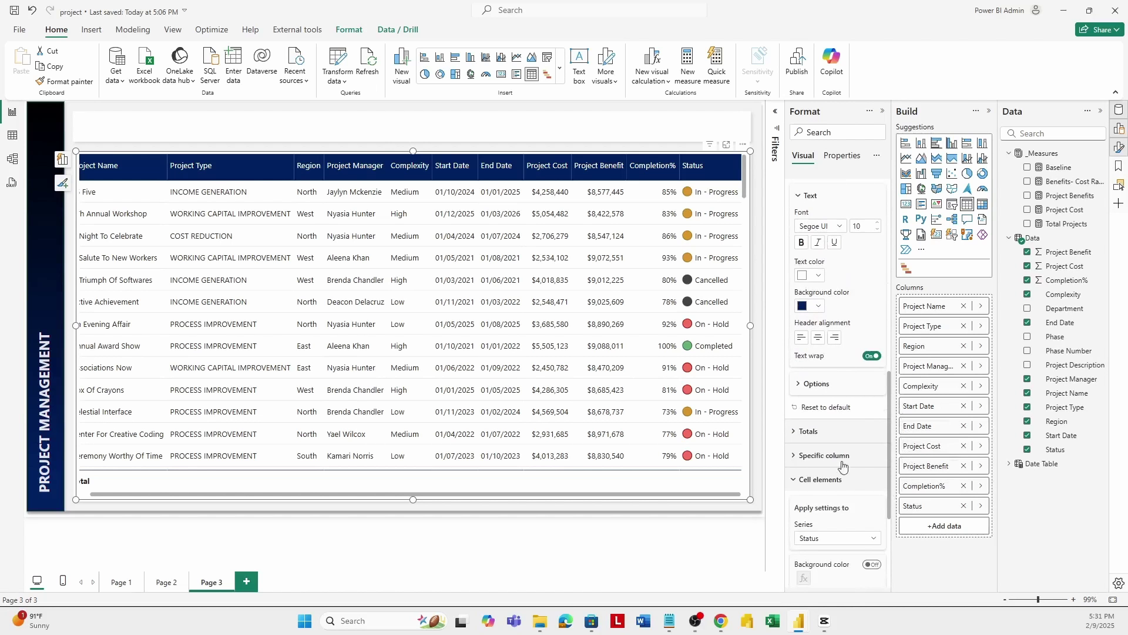
click(797, 433)
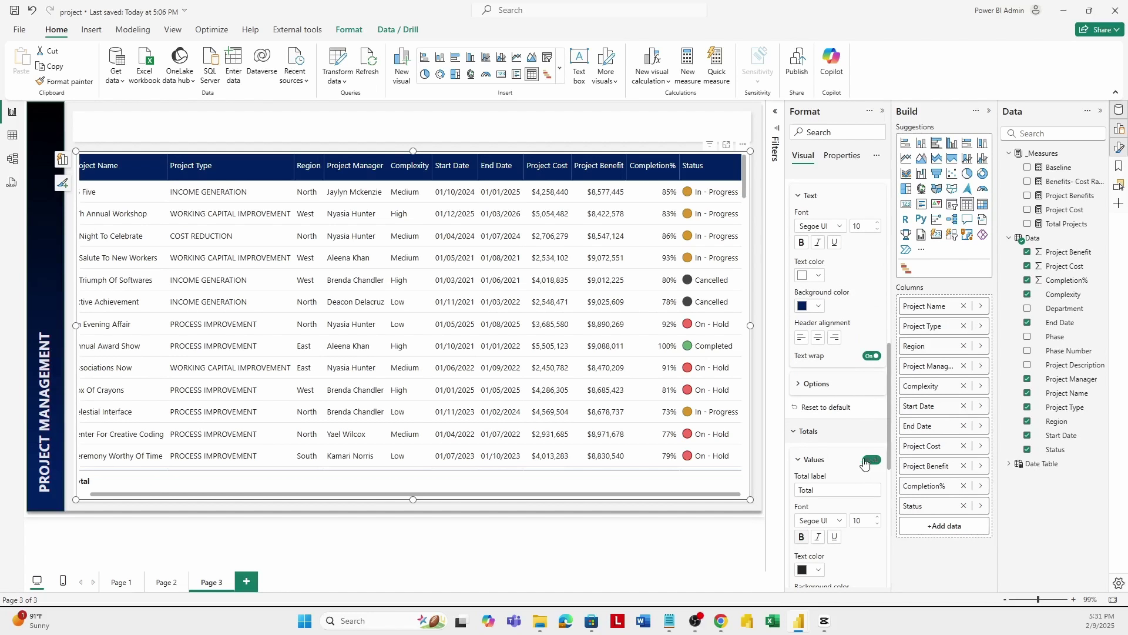
click(871, 460)
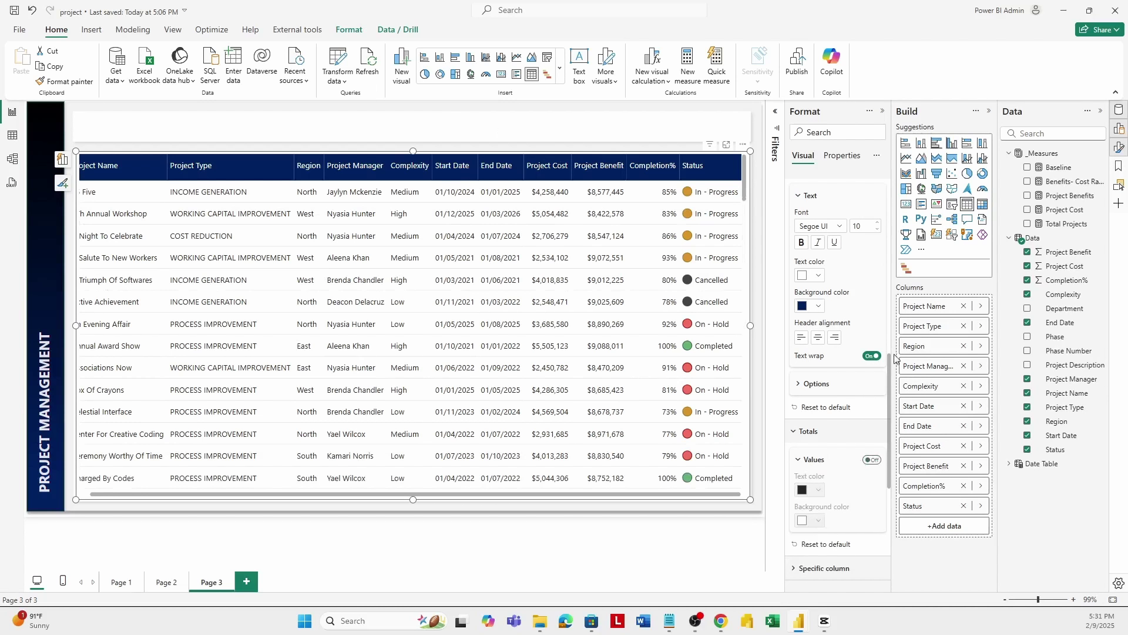
drag(891, 379, 871, 110)
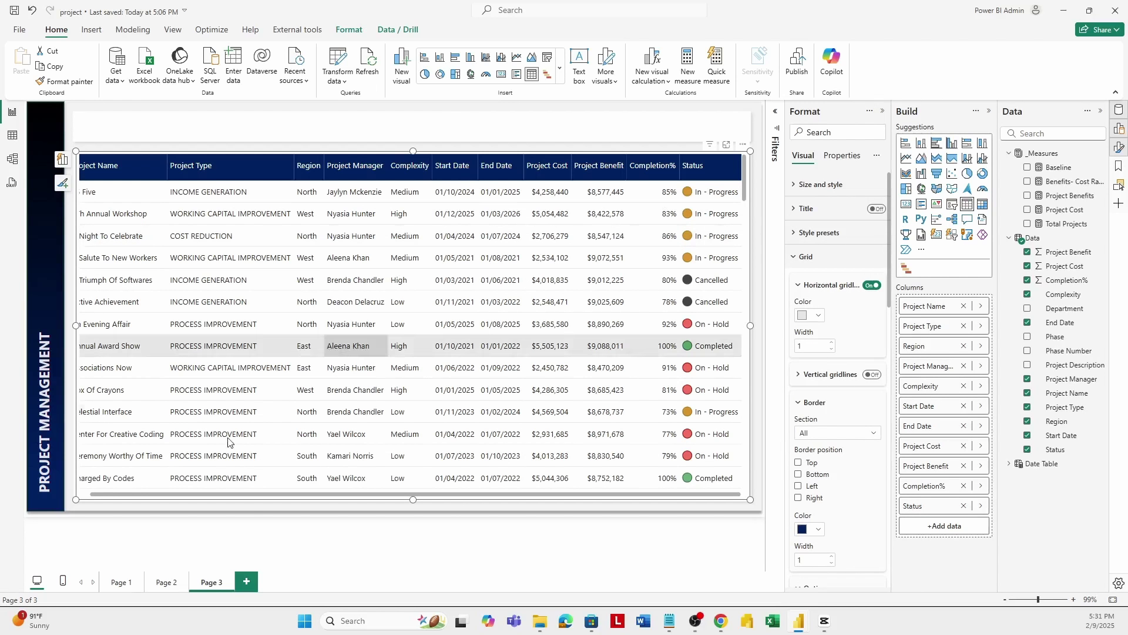
Step: Copy the title text box and the Project Name and Year slicers from Page 2 to Page 3 without syncing them
click(165, 582)
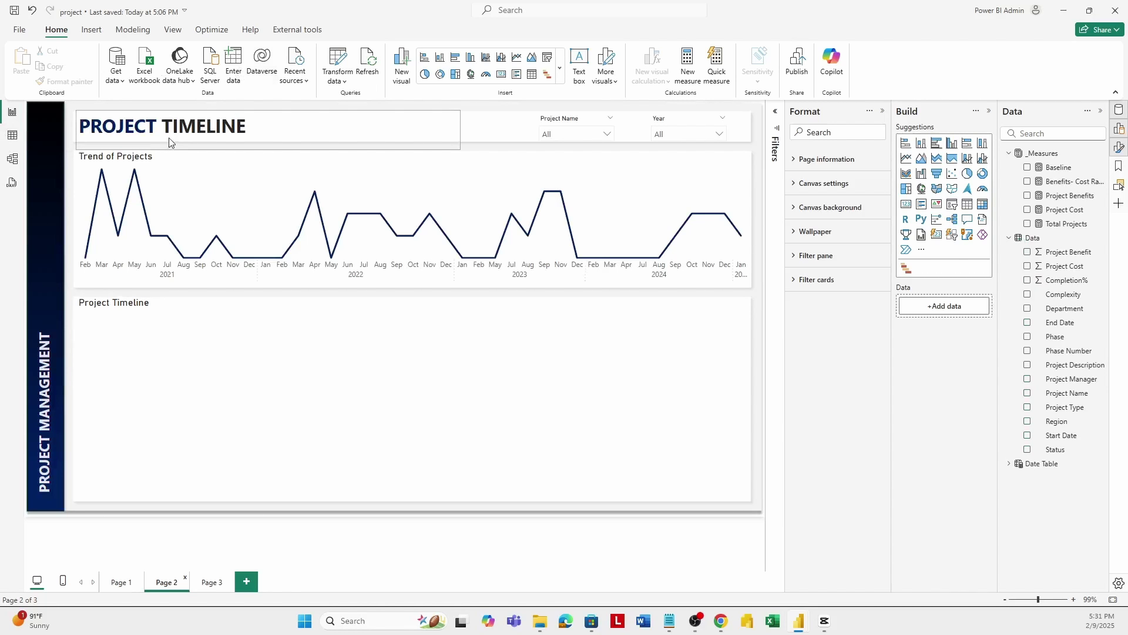
click(73, 138)
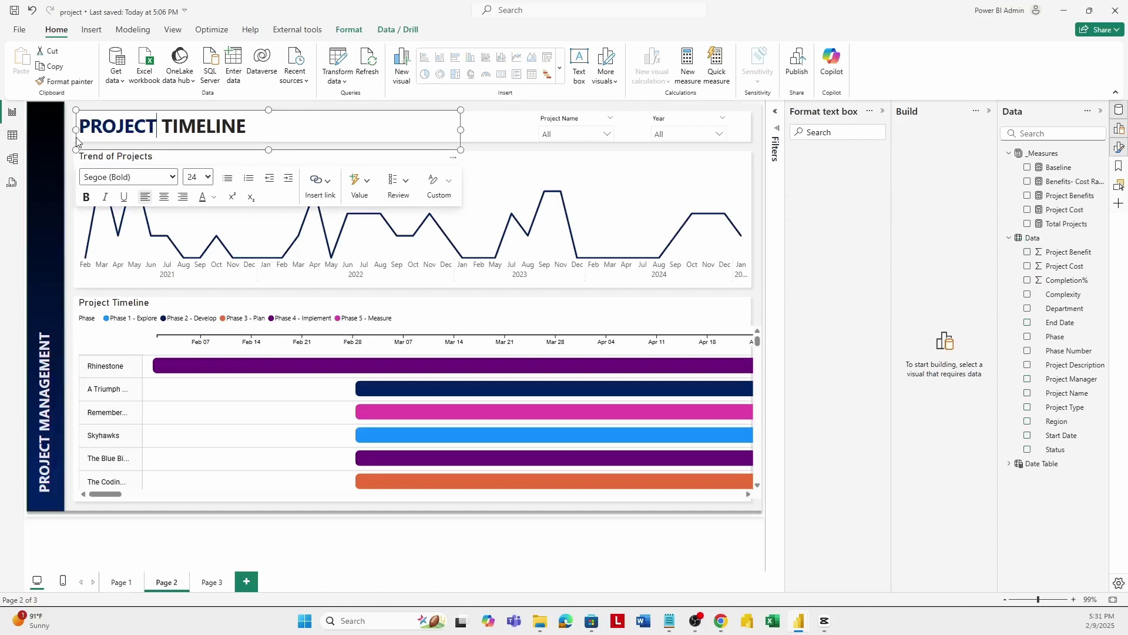
ctrl+click(547, 126)
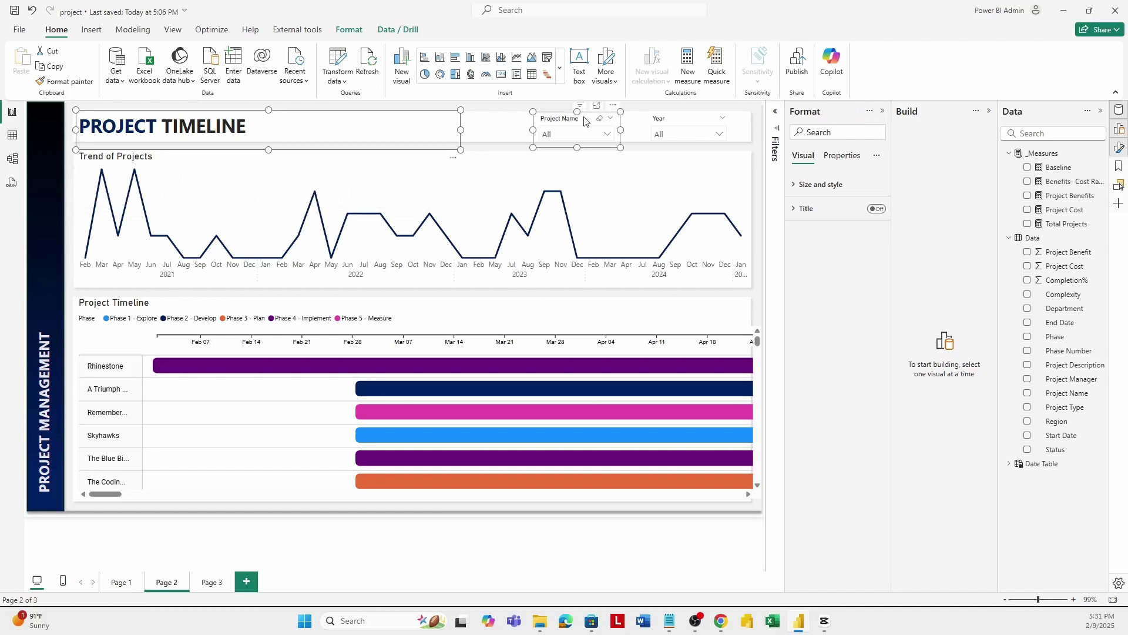
ctrl+click(656, 122)
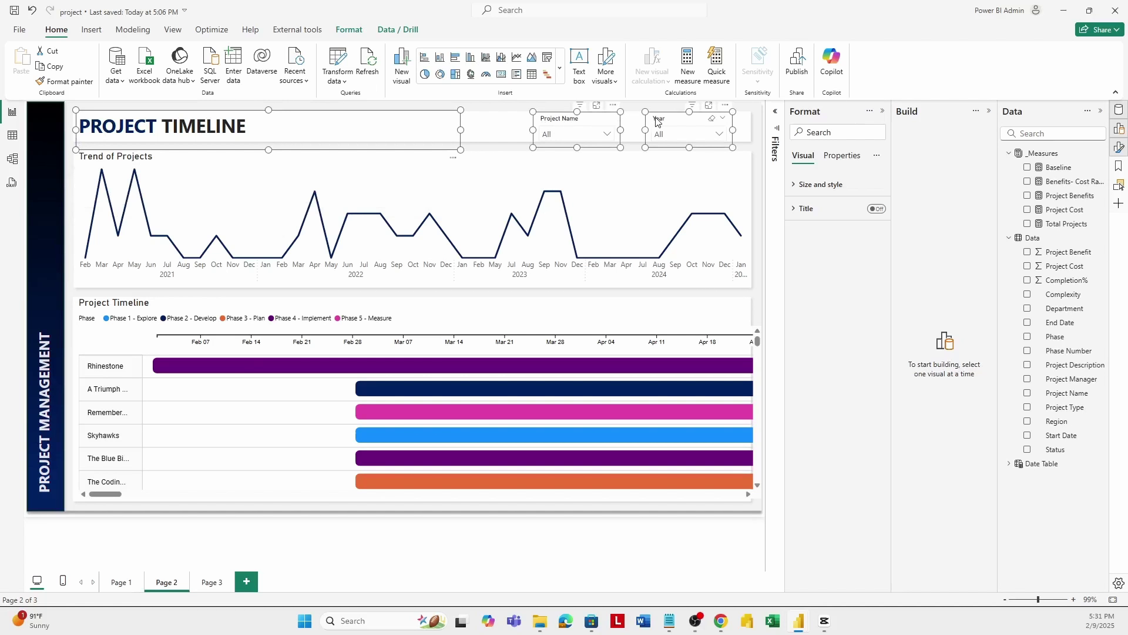
key(ctrl+c)
click(212, 581)
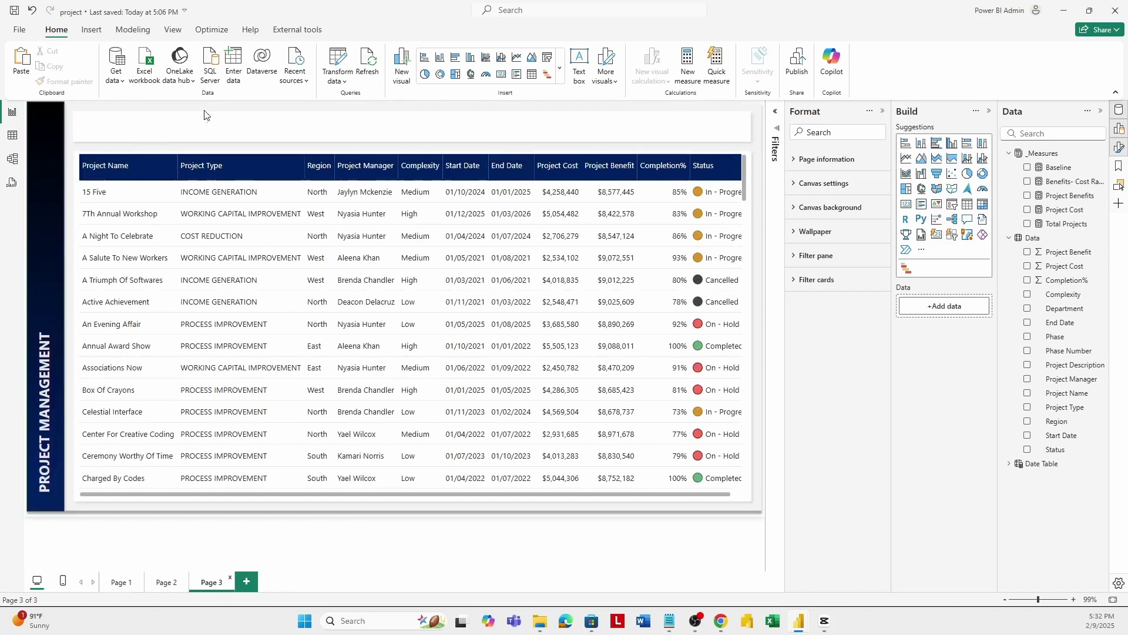
key(ctrl+v)
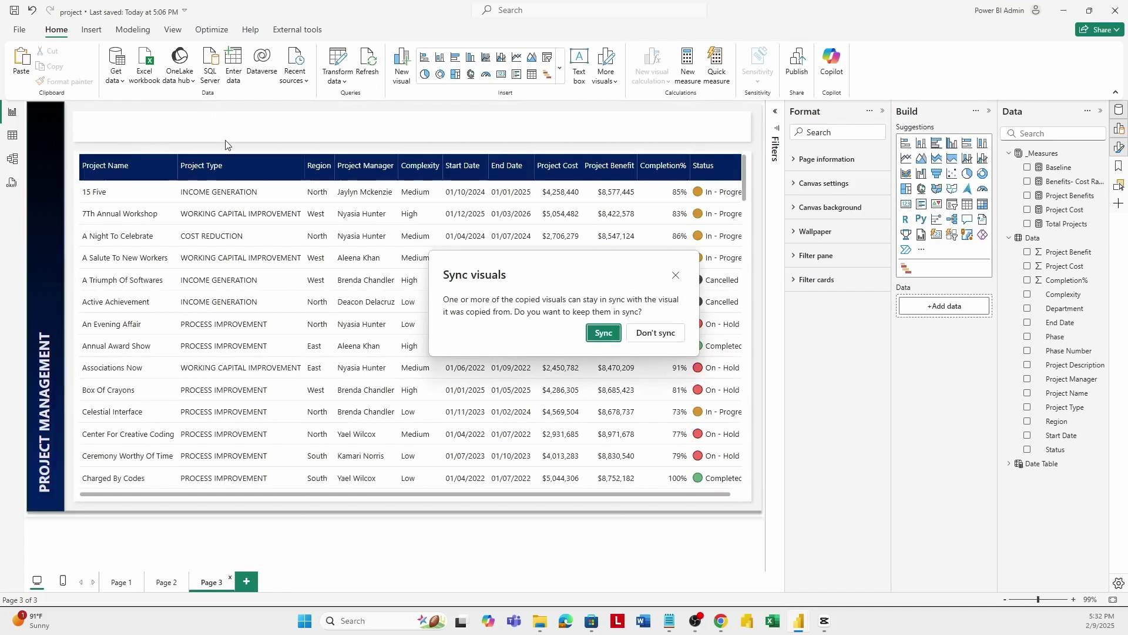
click(671, 339)
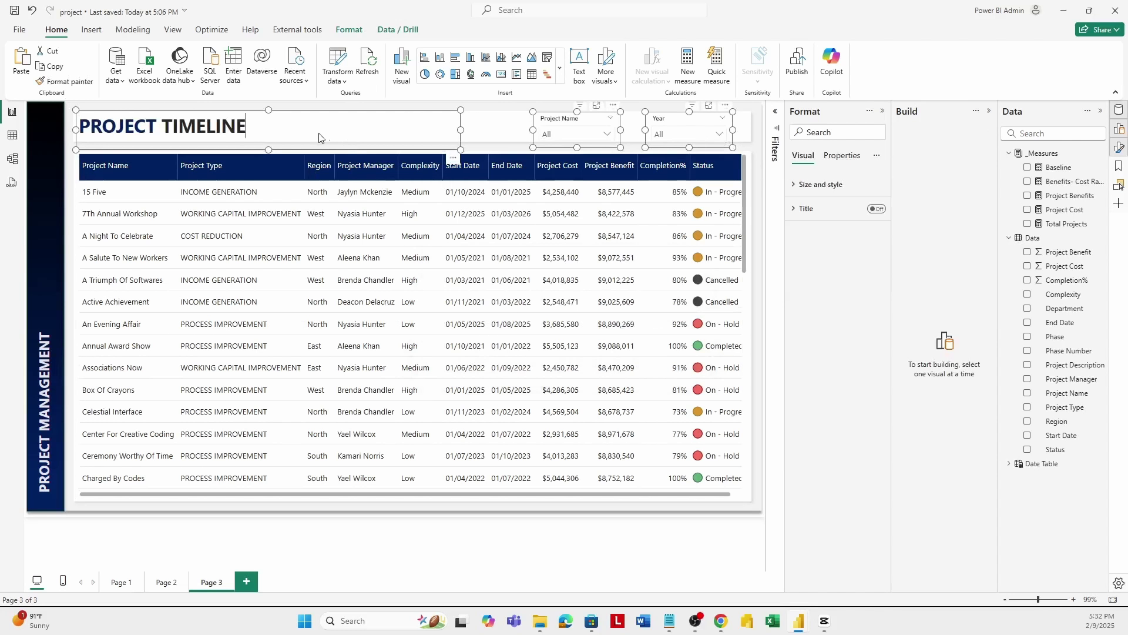
Step: Change Page 3's title to "PROJECT DETAILS" and narrow its text box to fit the text
click(284, 131)
drag(247, 126, 153, 126)
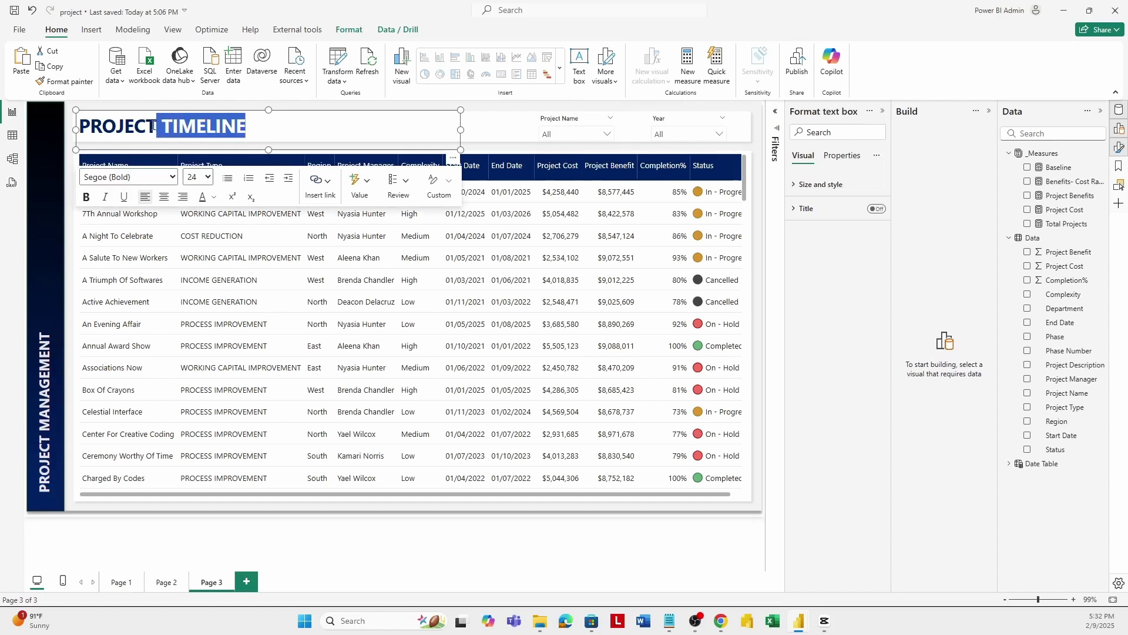
text(DE)
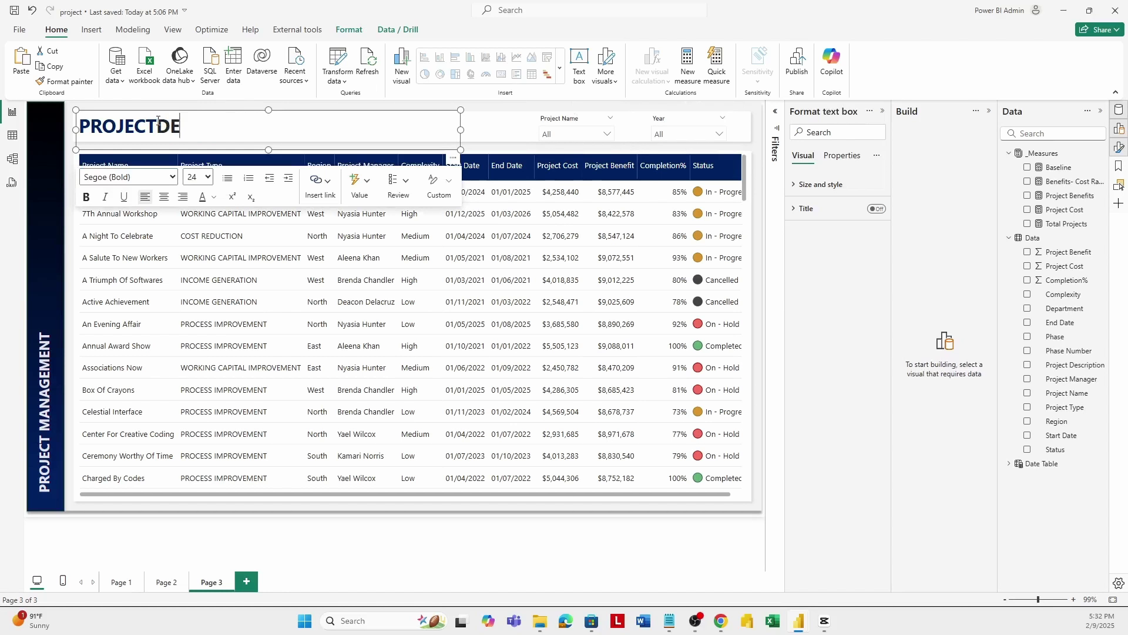
text(TAILS)
click(157, 126)
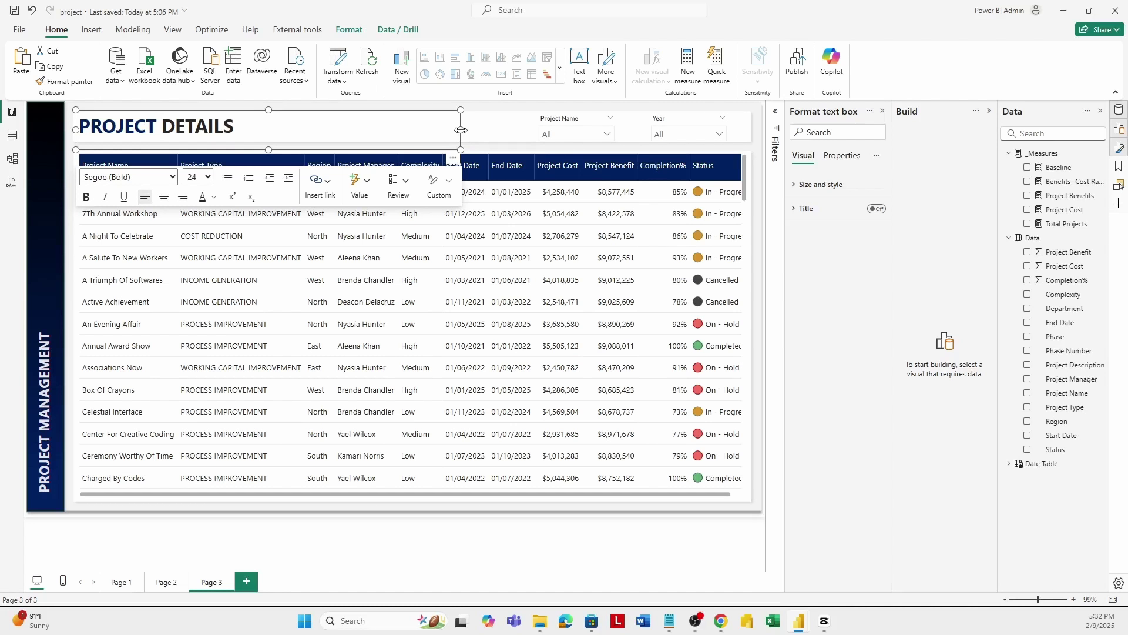
drag(461, 130, 249, 128)
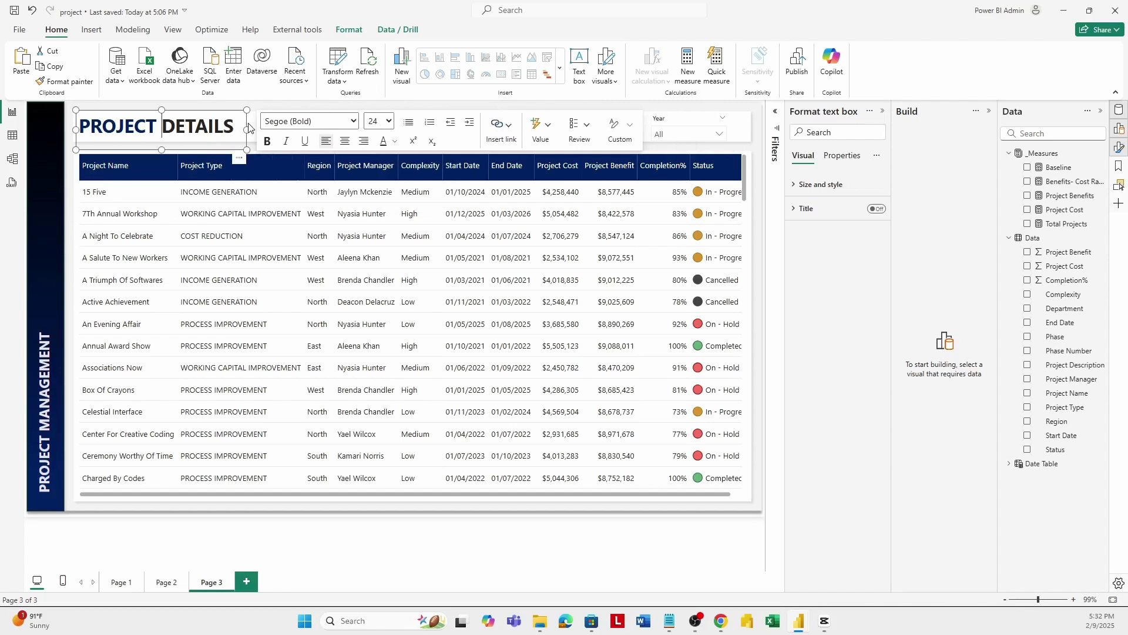
click(738, 122)
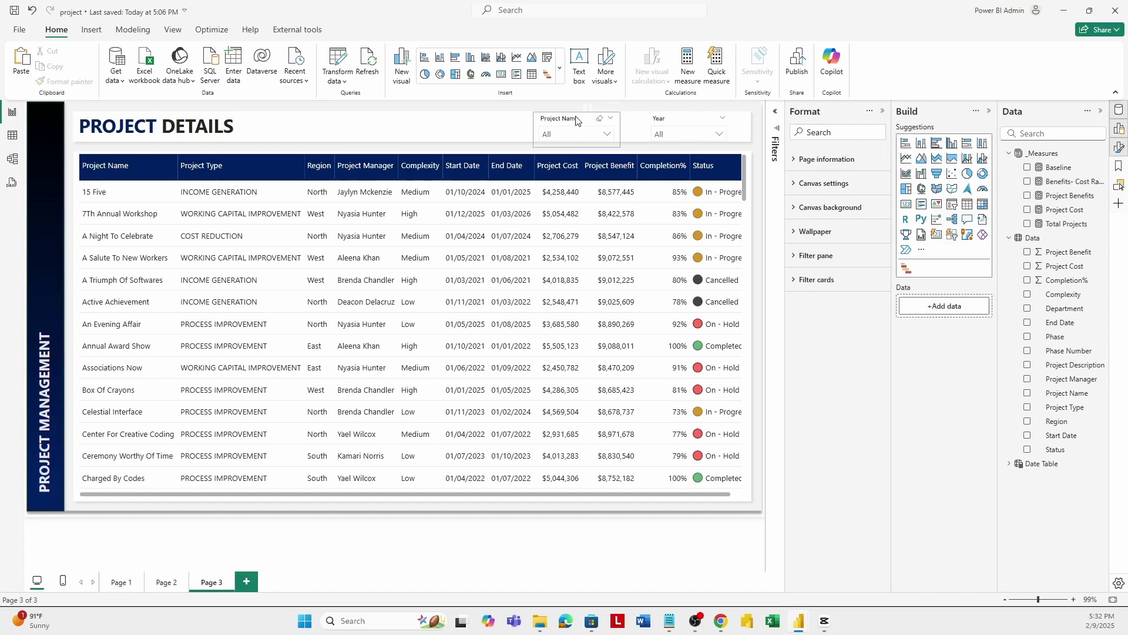
Step: Narrow the Project Name and Year slicers and place them side by side at the far end of Page 3's header
click(620, 132)
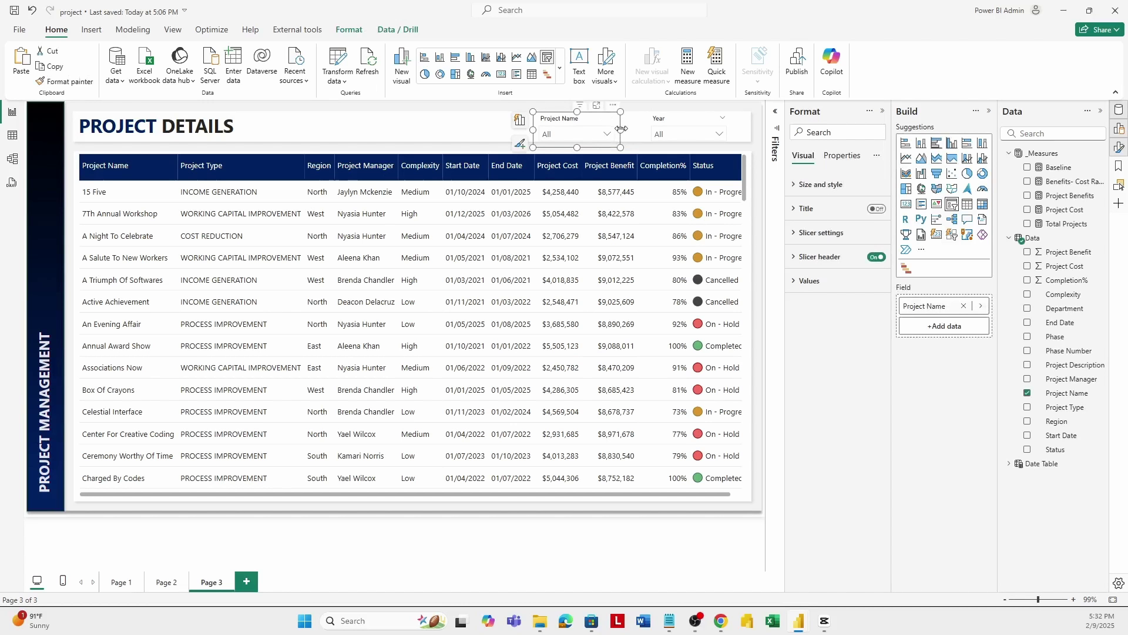
drag(620, 133, 604, 135)
click(690, 122)
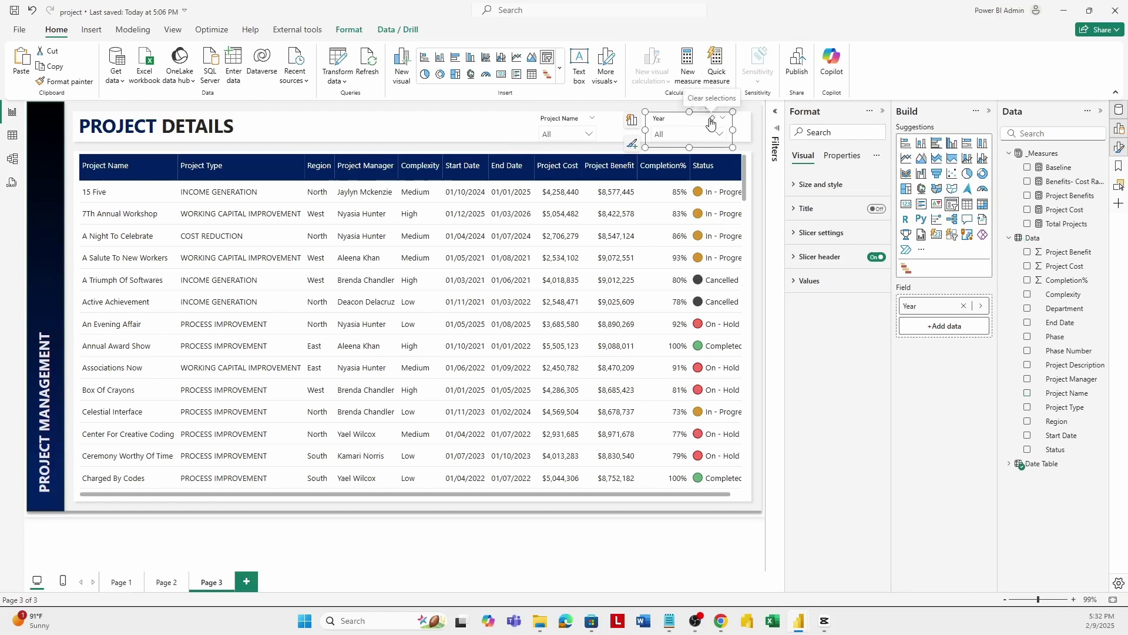
drag(733, 131, 702, 117)
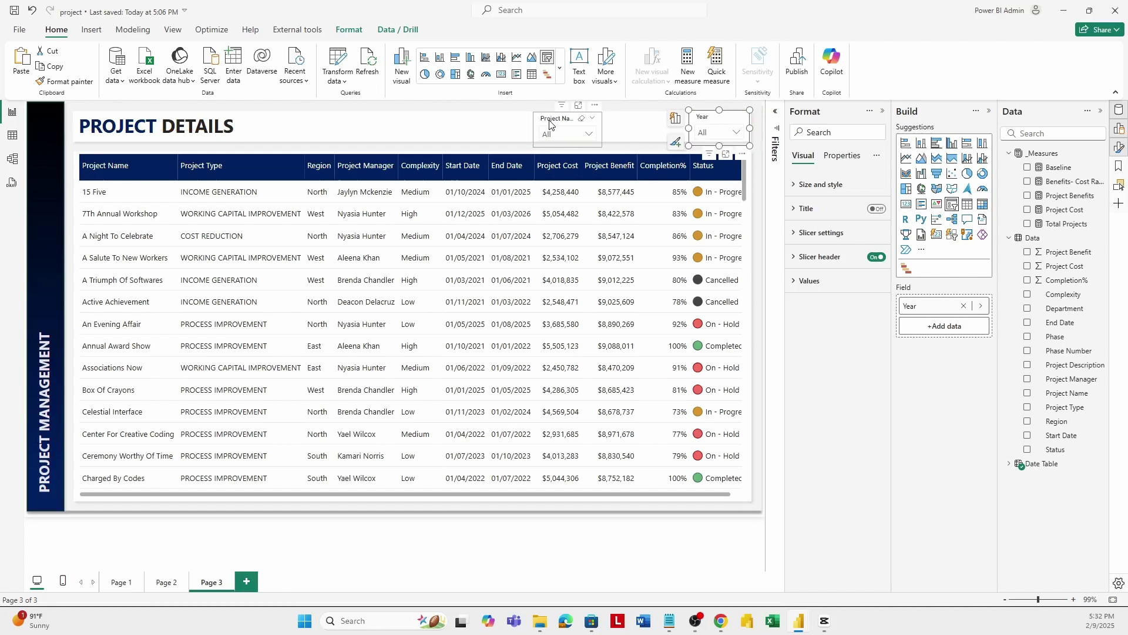
drag(549, 122, 629, 121)
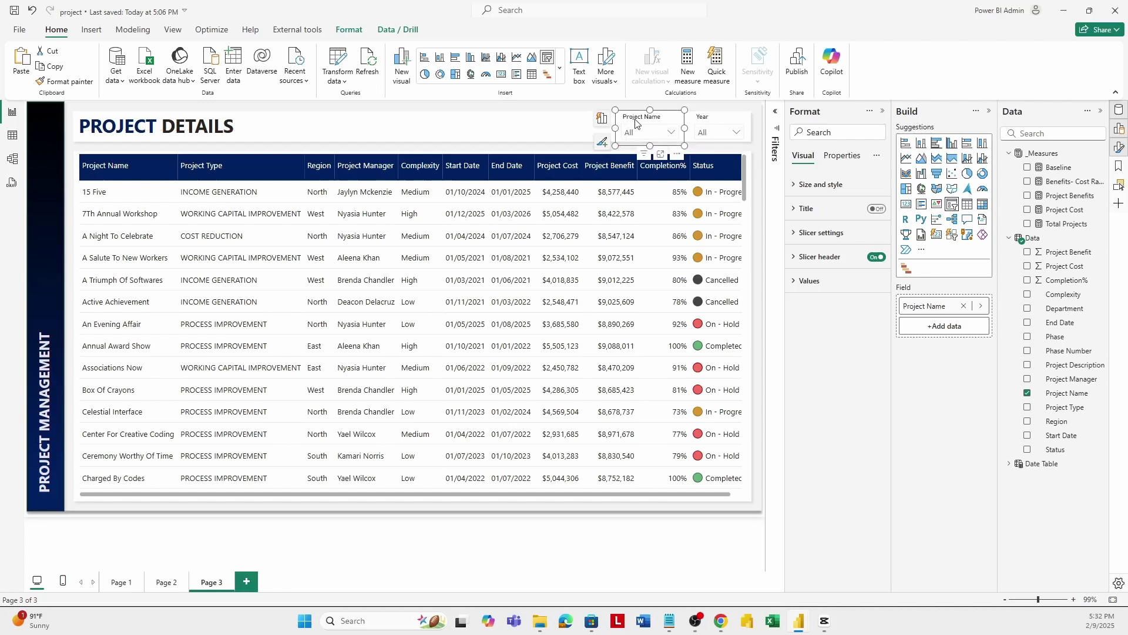
Step: Duplicate the Project Name slicer three times and line the copies up in the header beside the original
key(ctrl+c)
key(ctrl+v)
drag(635, 124, 574, 123)
click(540, 108)
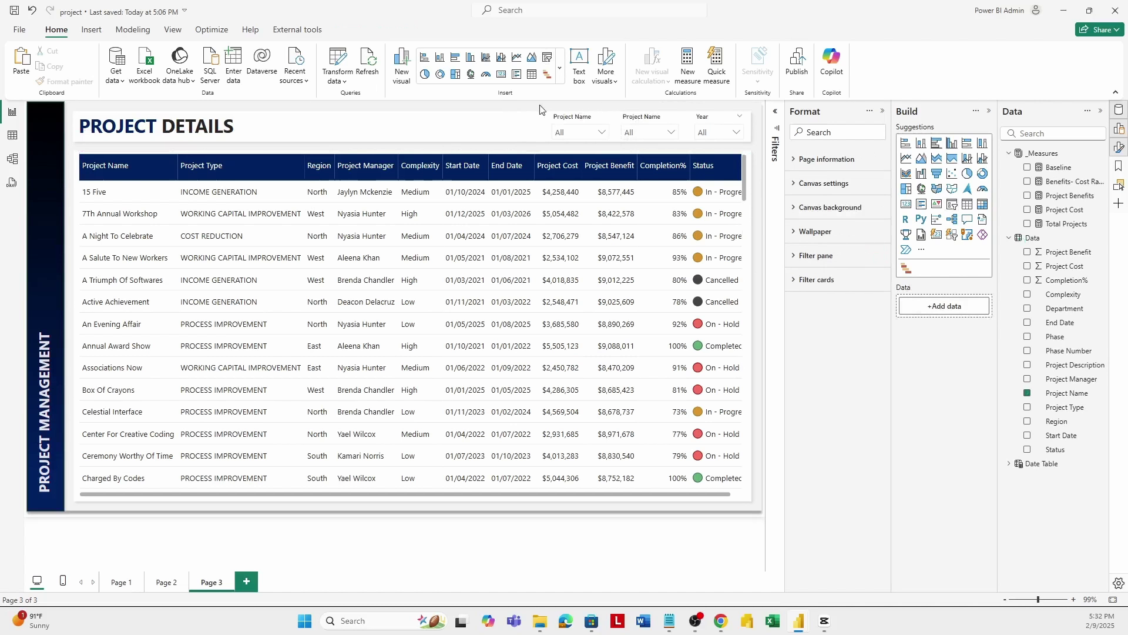
key(ctrl+v)
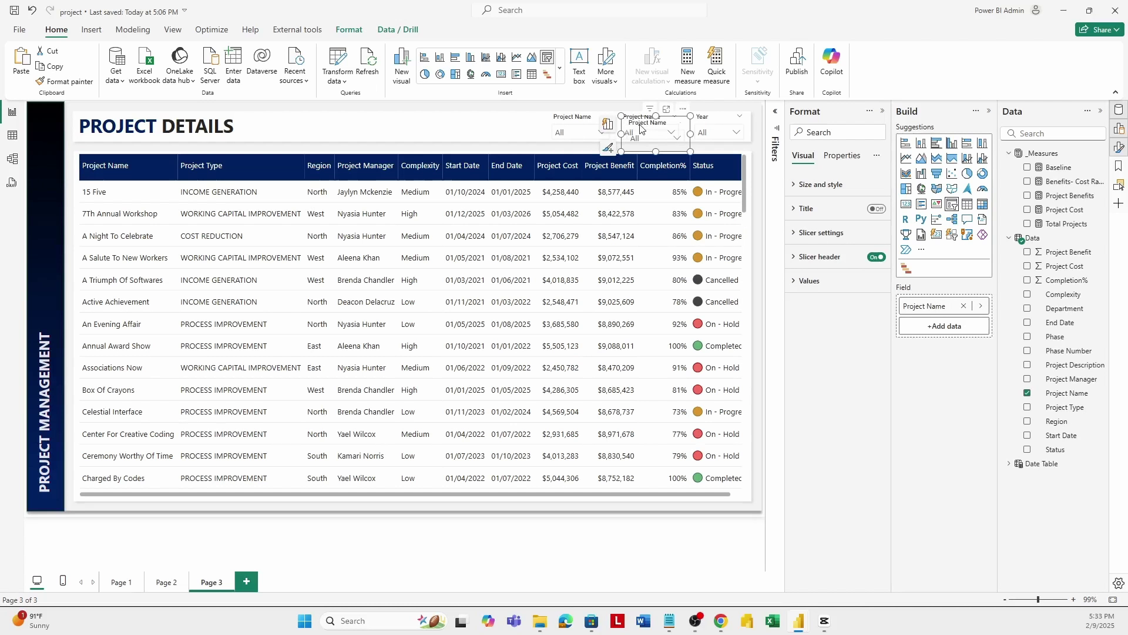
drag(639, 124, 495, 121)
click(436, 123)
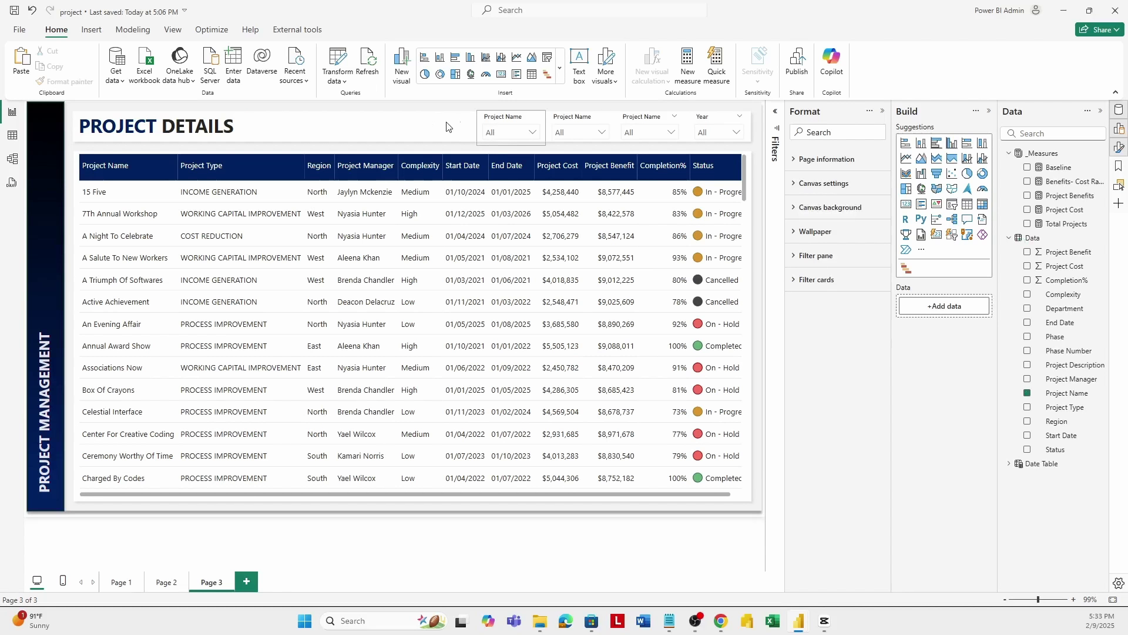
key(ctrl+v)
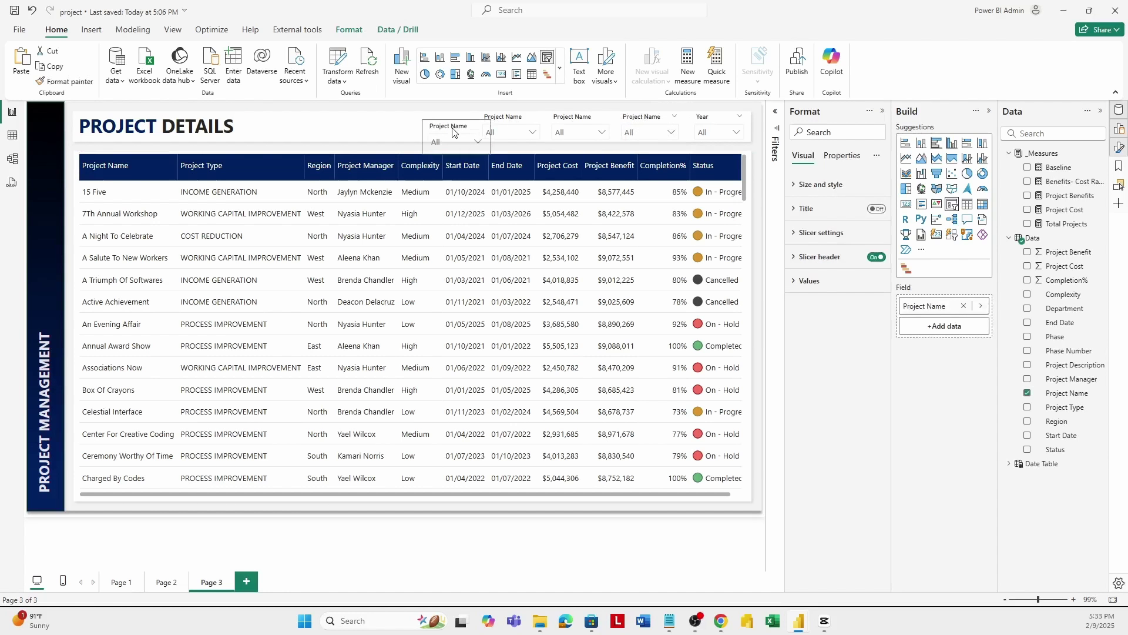
drag(452, 123, 439, 121)
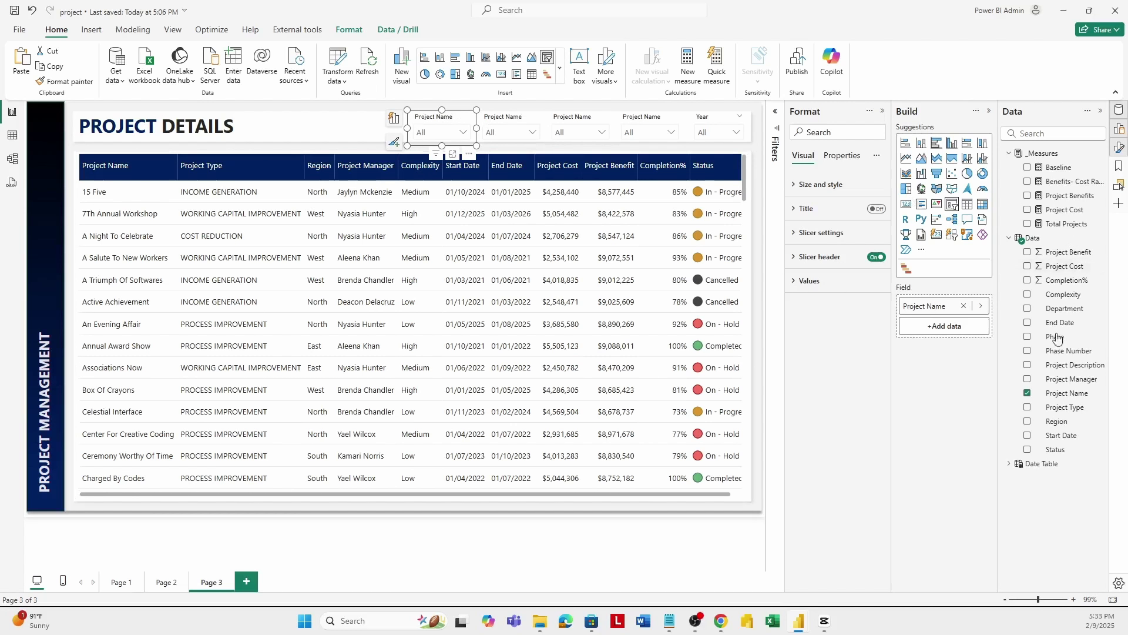
Step: Replace the field of the slicer nearest the title with Region and that of the adjacent slicer with Project Type
click(1027, 392)
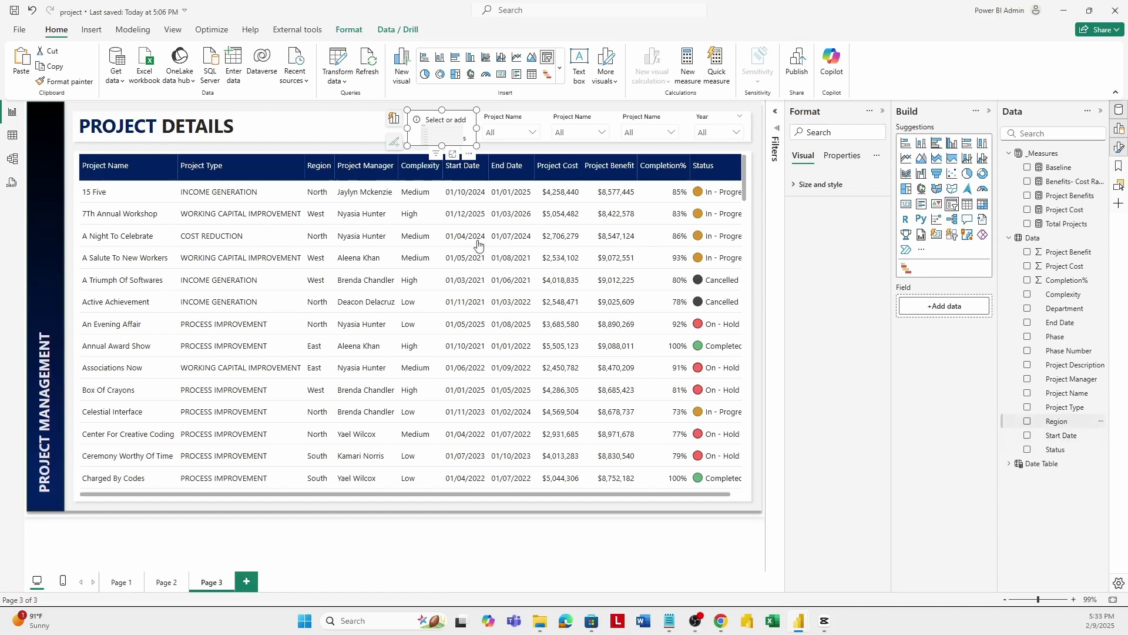
click(503, 128)
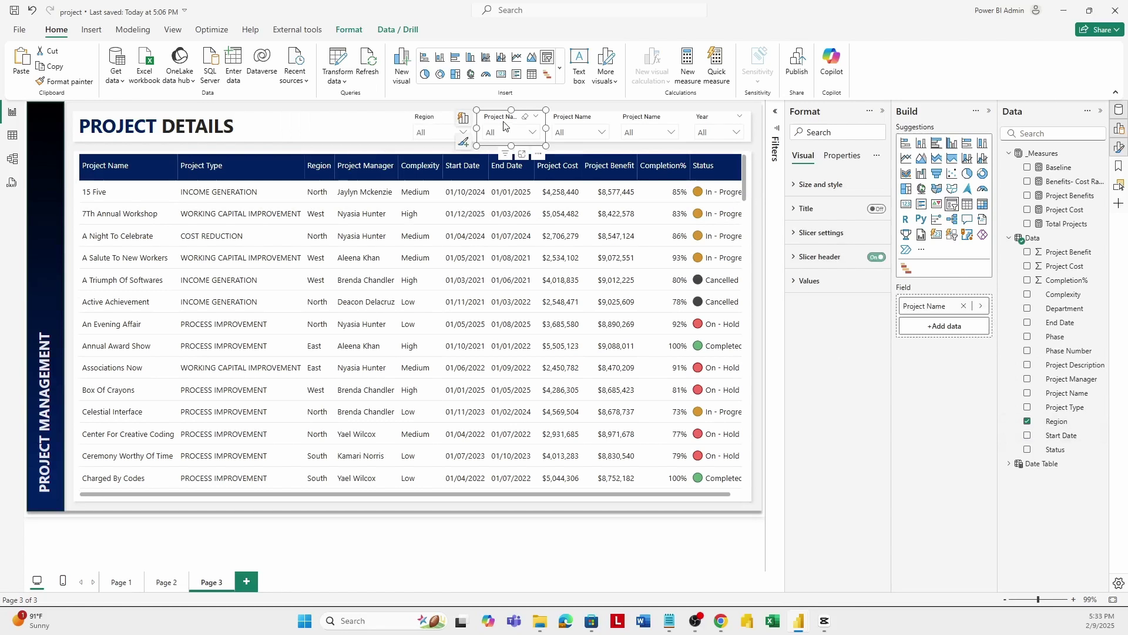
click(1028, 394)
click(1027, 408)
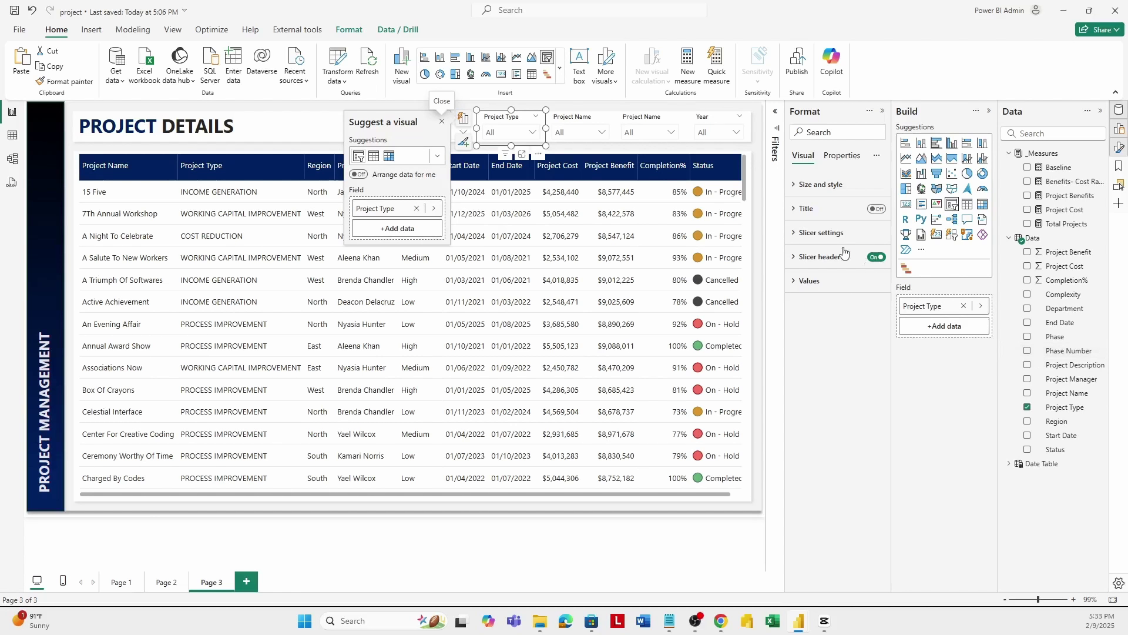
Step: Replace the field of the slicer next to Year with Project Manager
click(649, 120)
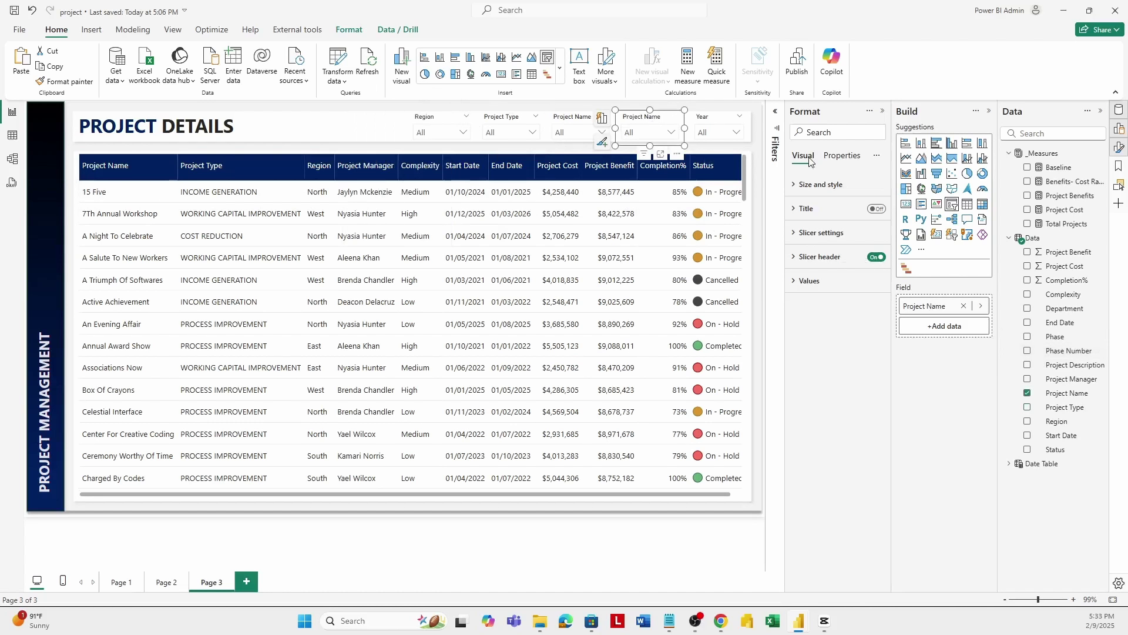
click(1027, 394)
click(1027, 394)
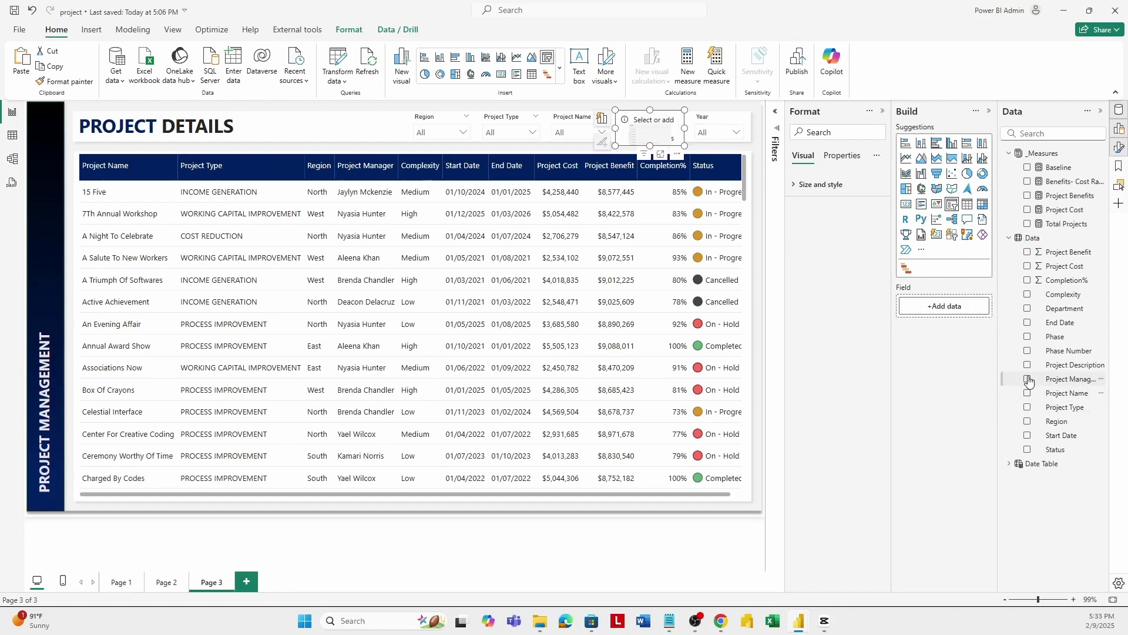
click(1027, 379)
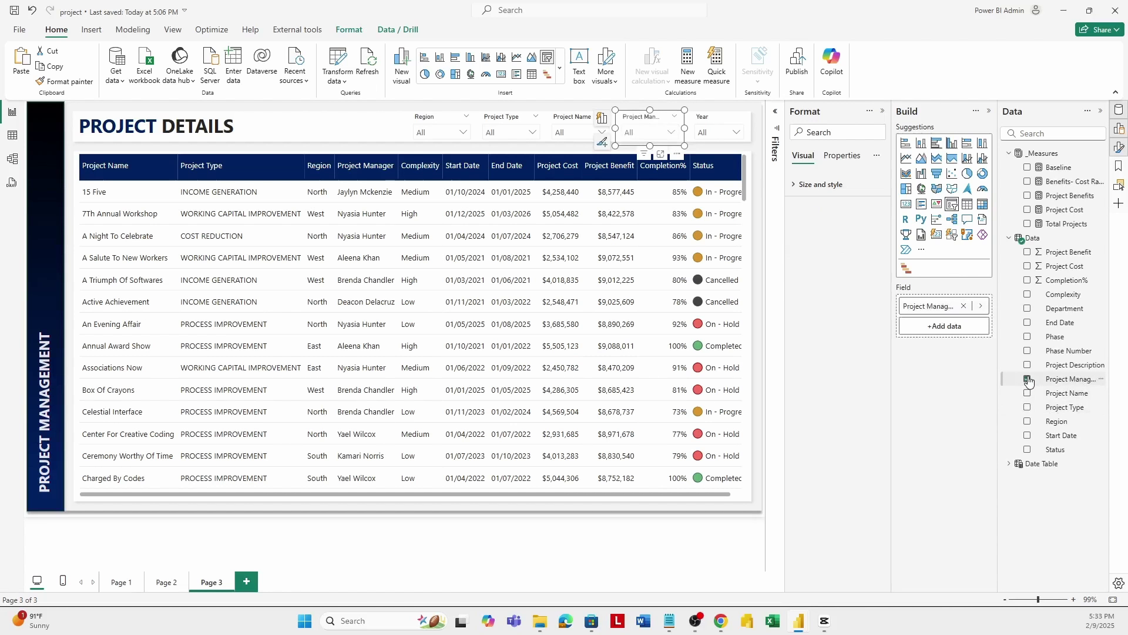
Step: Distribute the Region, Project Type, Project Name, Project Manager and Year slicers horizontally
click(437, 127)
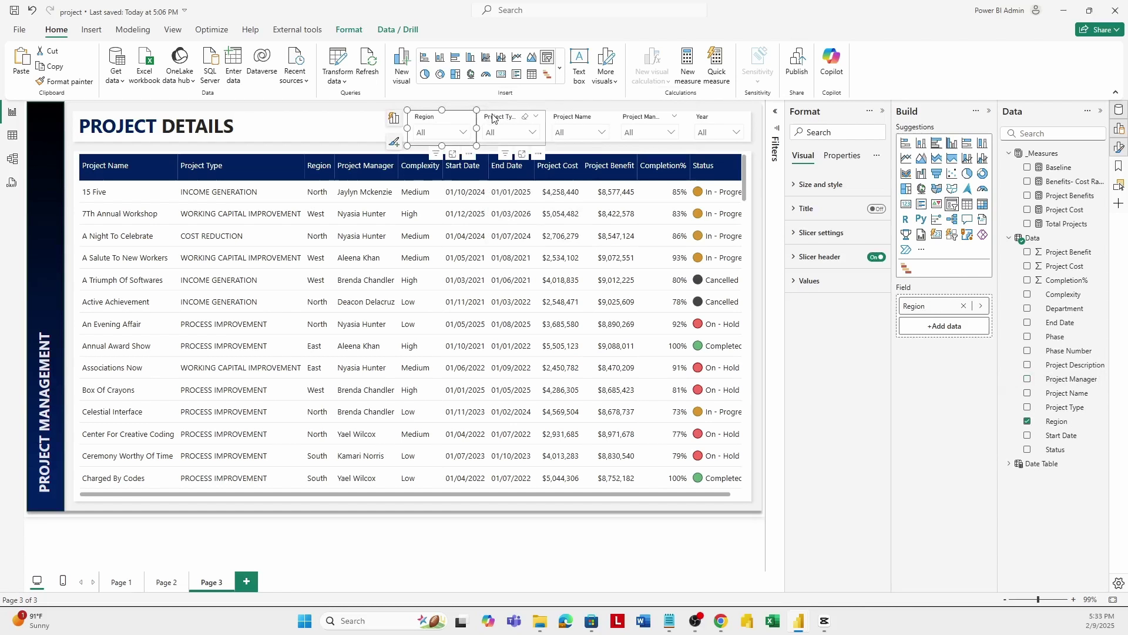
ctrl+click(562, 120)
ctrl+click(643, 120)
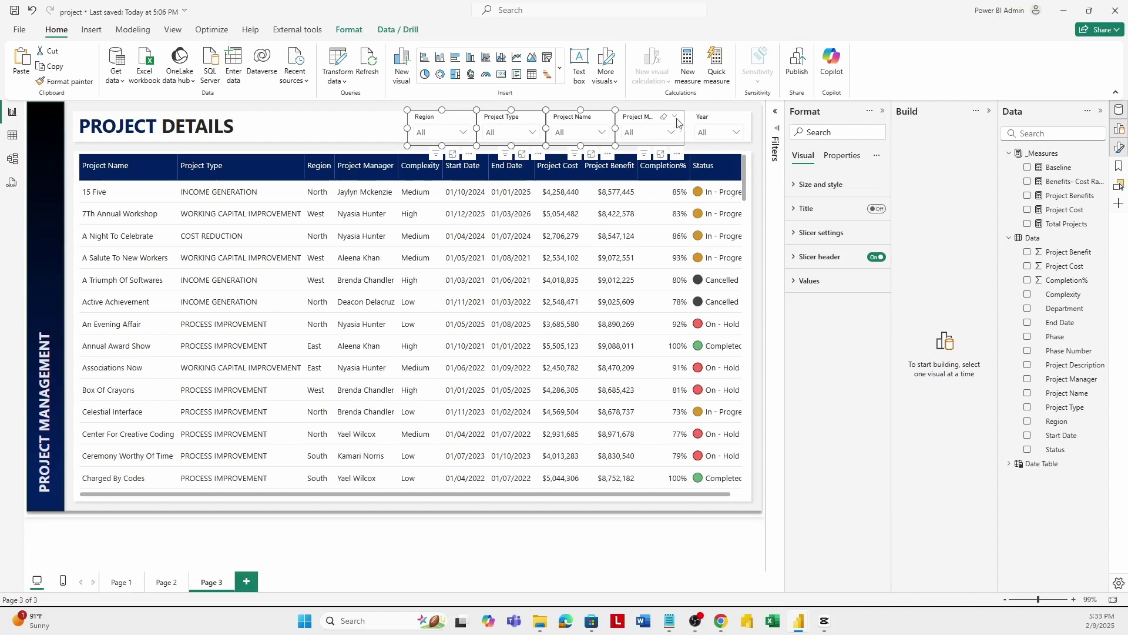
ctrl+click(707, 122)
ctrl+click(707, 121)
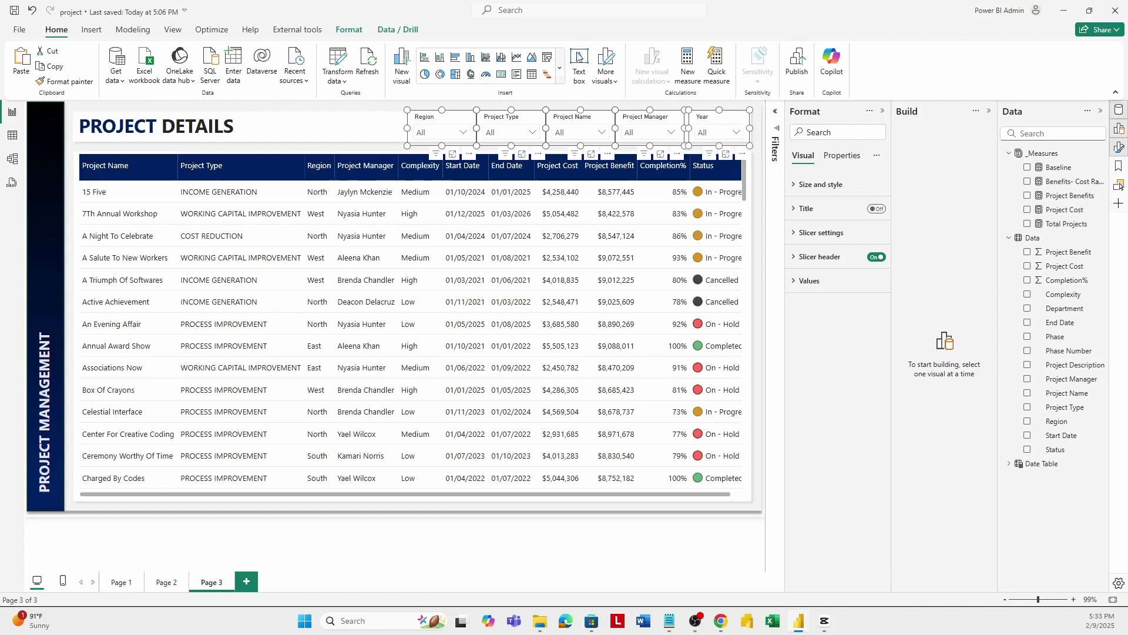
click(349, 32)
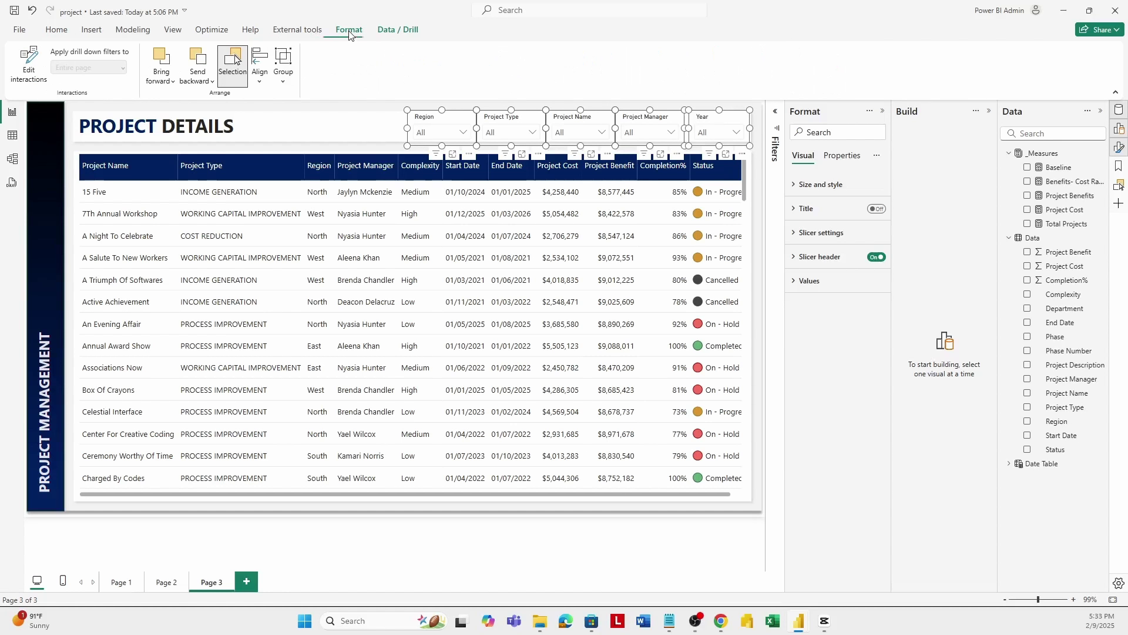
click(262, 77)
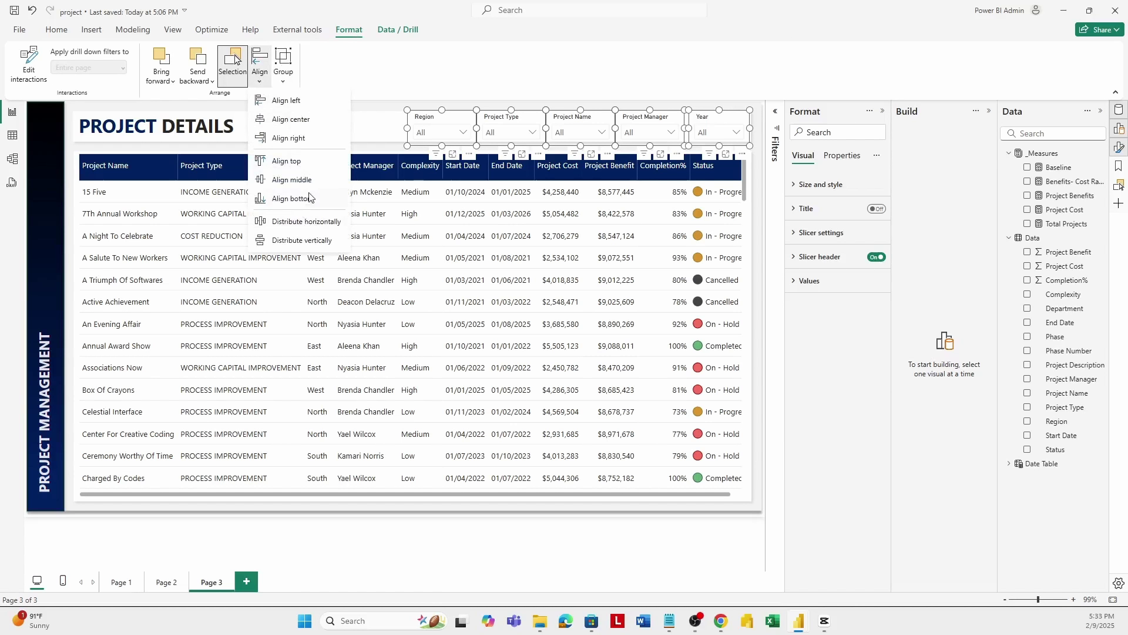
click(304, 222)
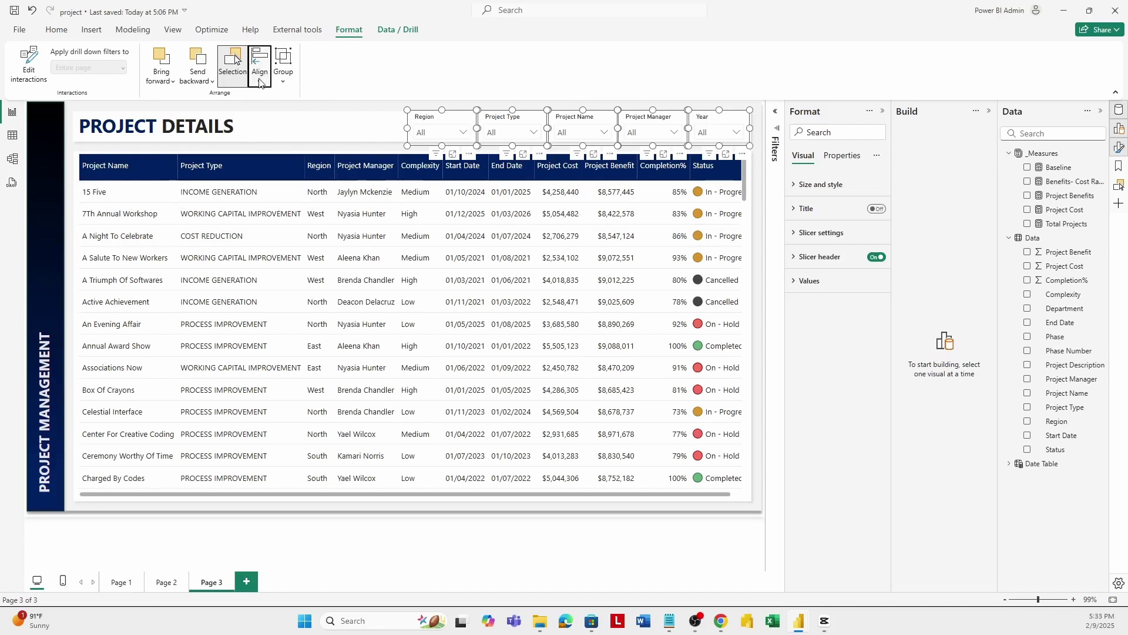
Step: Align the five header slicers to the top and to the bottom, and deselect them
click(260, 82)
click(286, 160)
click(262, 75)
click(291, 198)
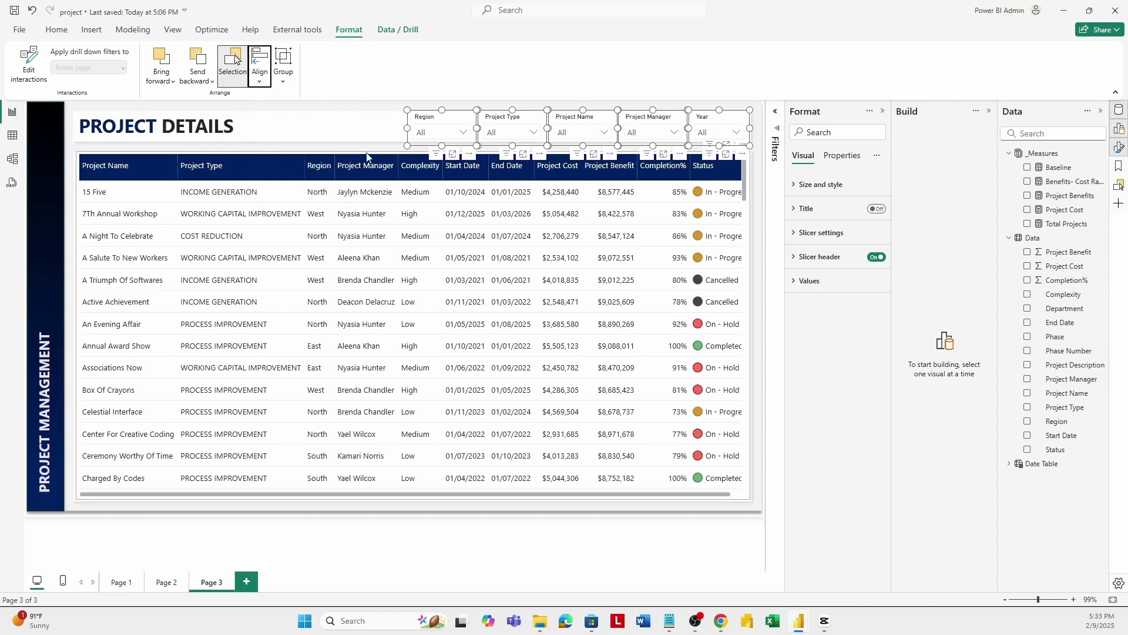
click(777, 184)
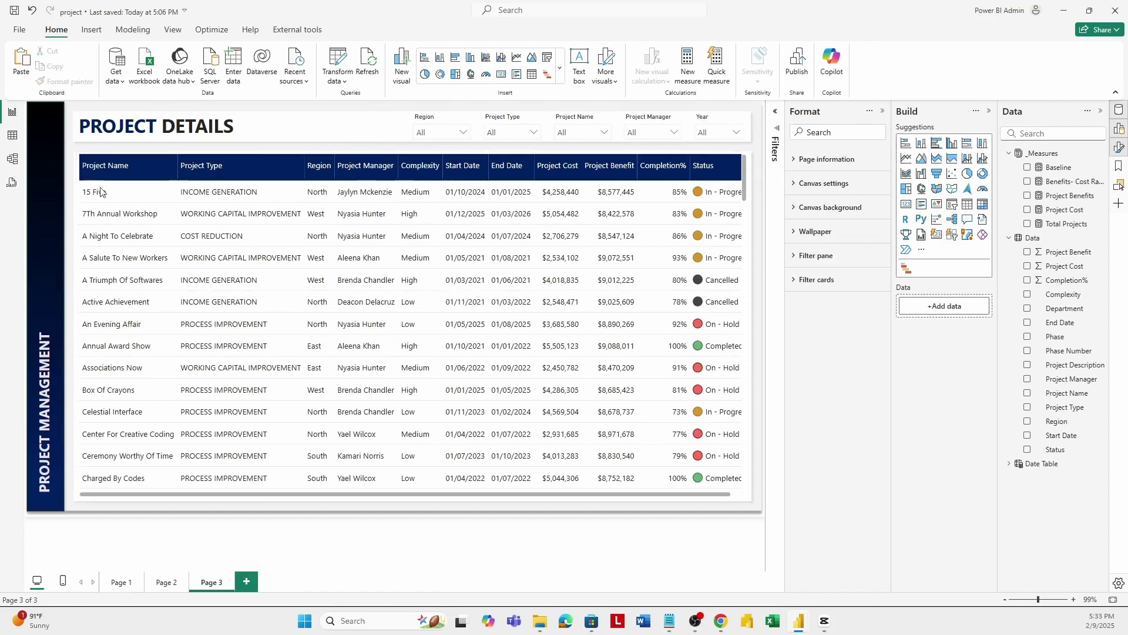
Step: Rename Page 1 as "Project Summary"
click(133, 589)
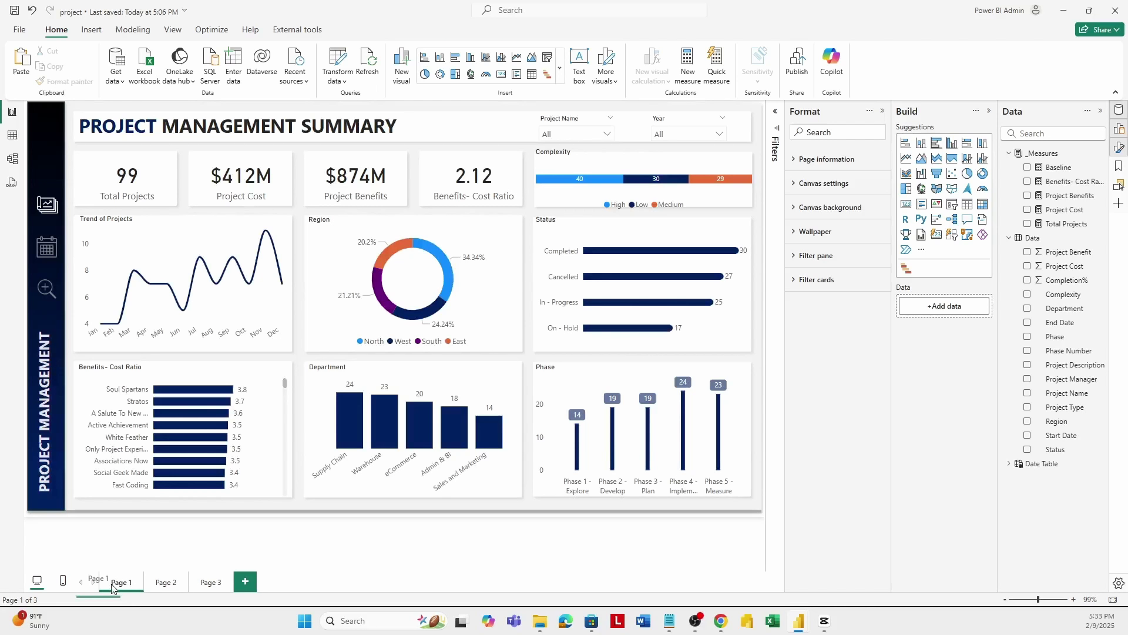
double_click(125, 584)
double_click(125, 584)
text(P)
key(Return)
Step: Rename Page 2 as "Project Timeline"
click(198, 584)
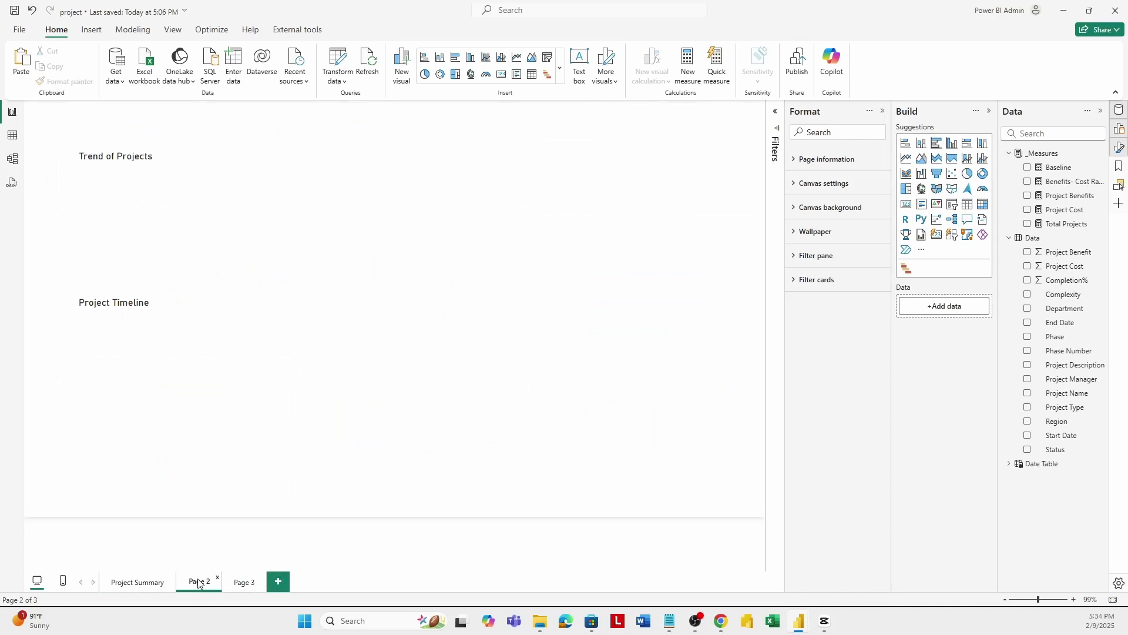
double_click(198, 582)
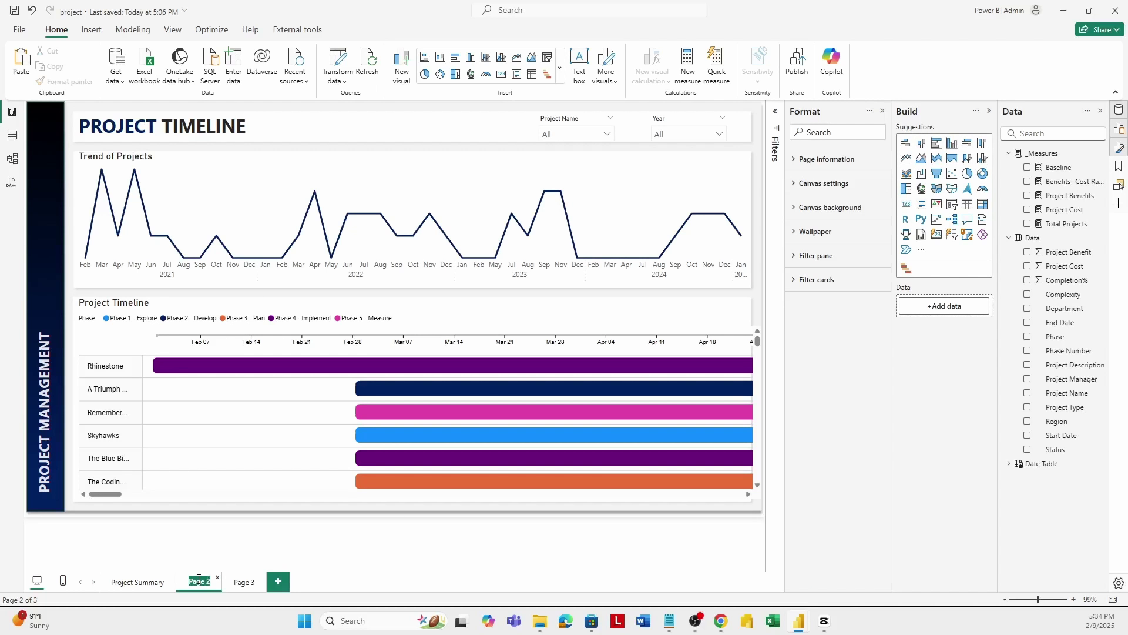
text(P)
key(Return)
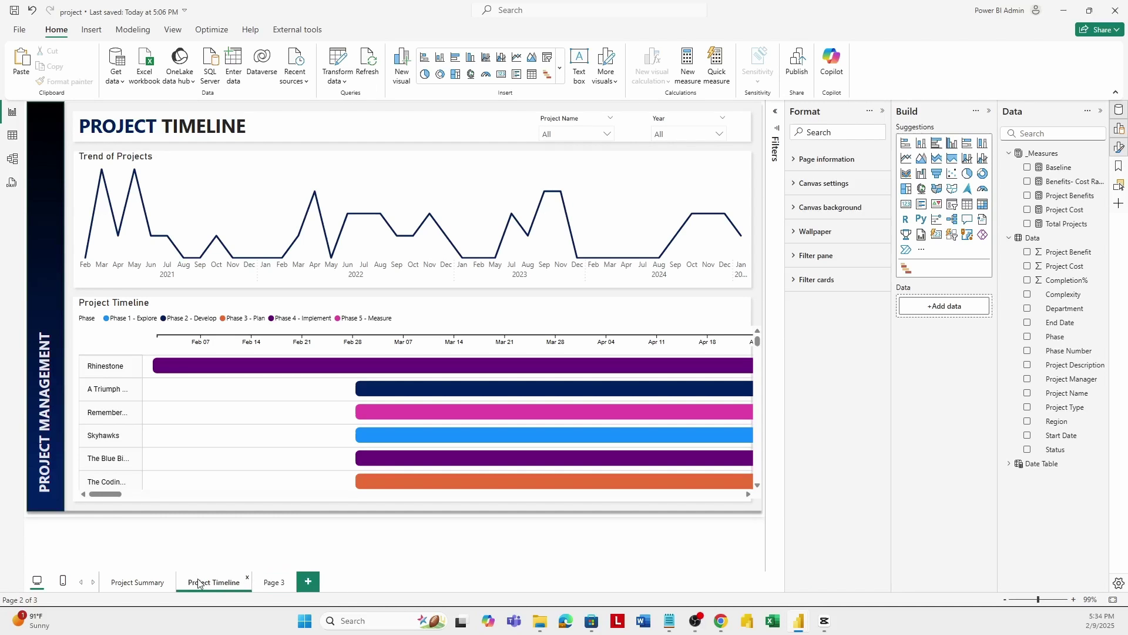
Step: Rename Page 3 as "Project Detail"
double_click(278, 589)
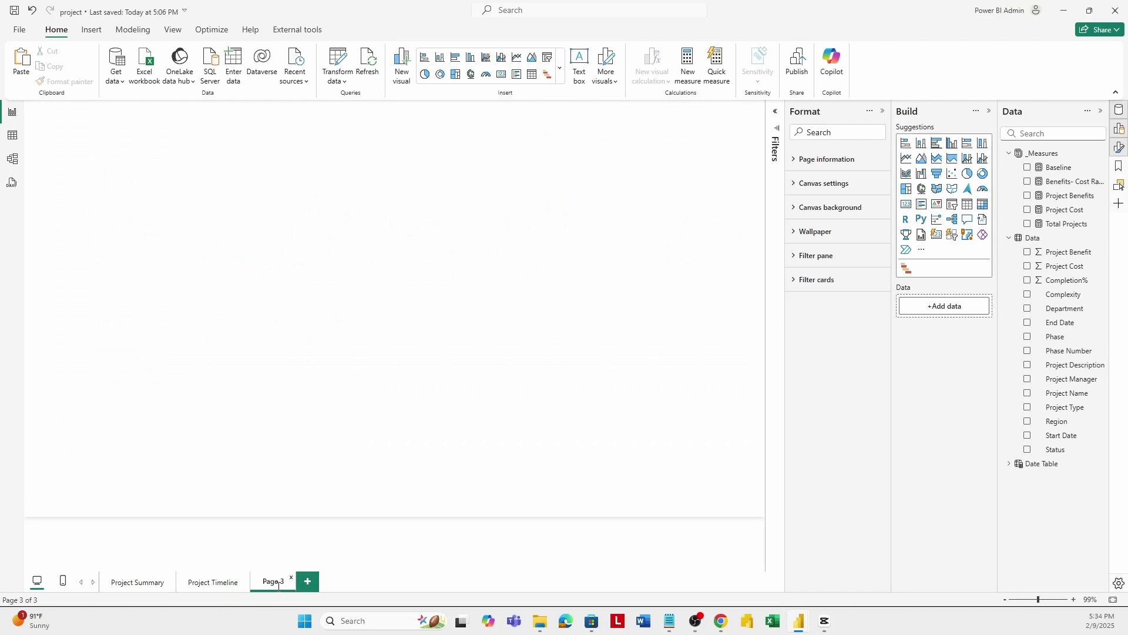
text(P)
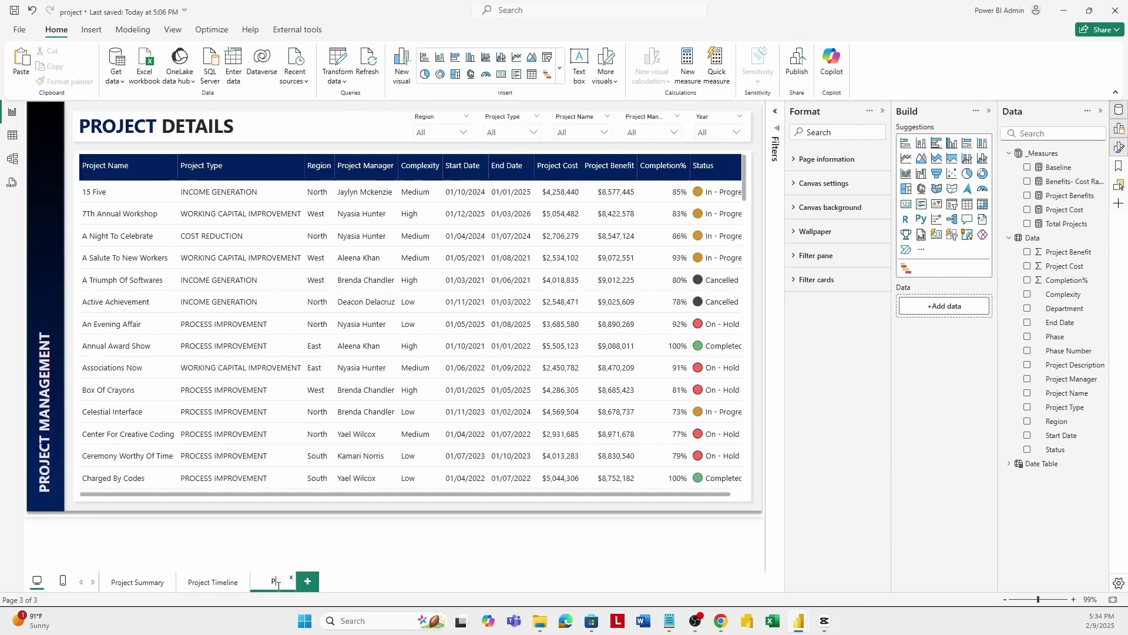
text(roject Det)
key(Return)
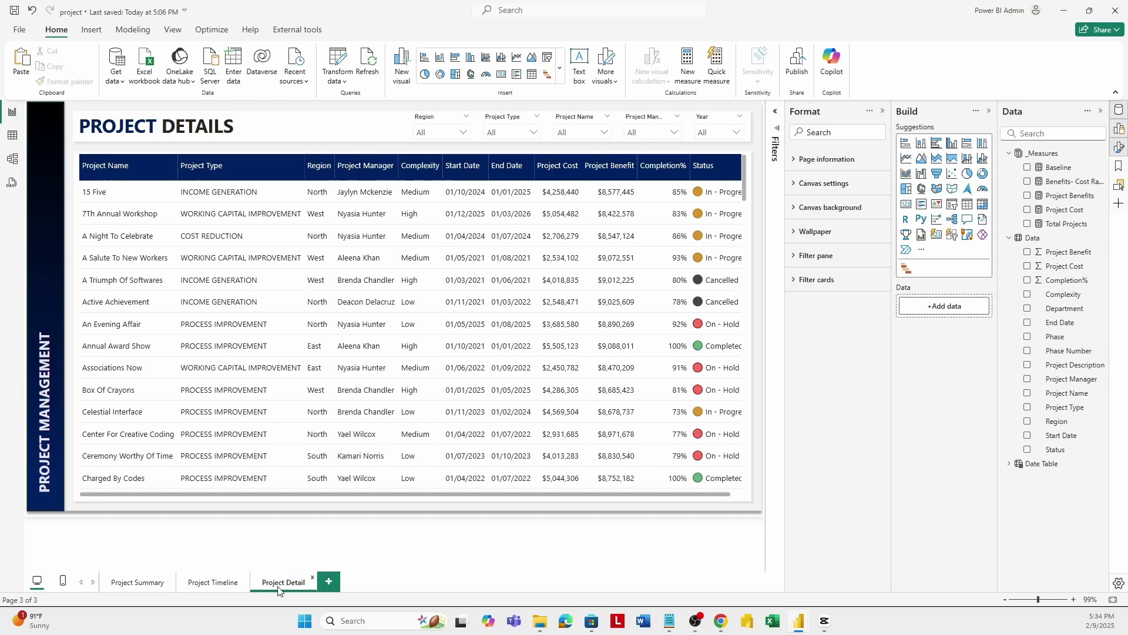
Step: Insert the icons8-projects-100 (1) image on the Project Summary page, shrink it and place it on the dark sidebar
click(197, 584)
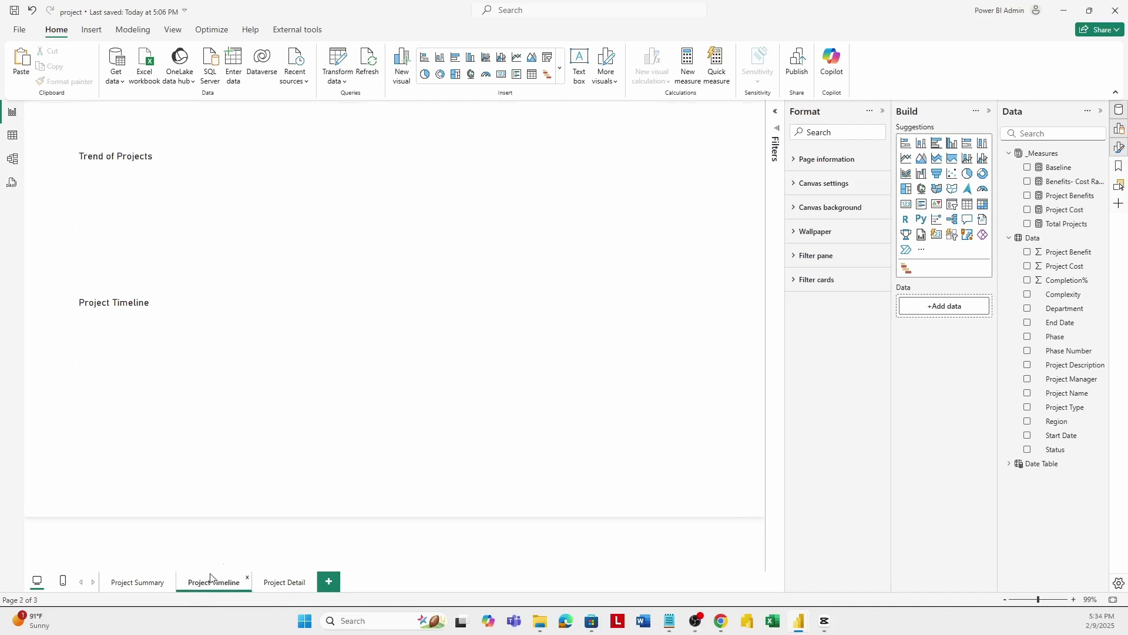
click(138, 582)
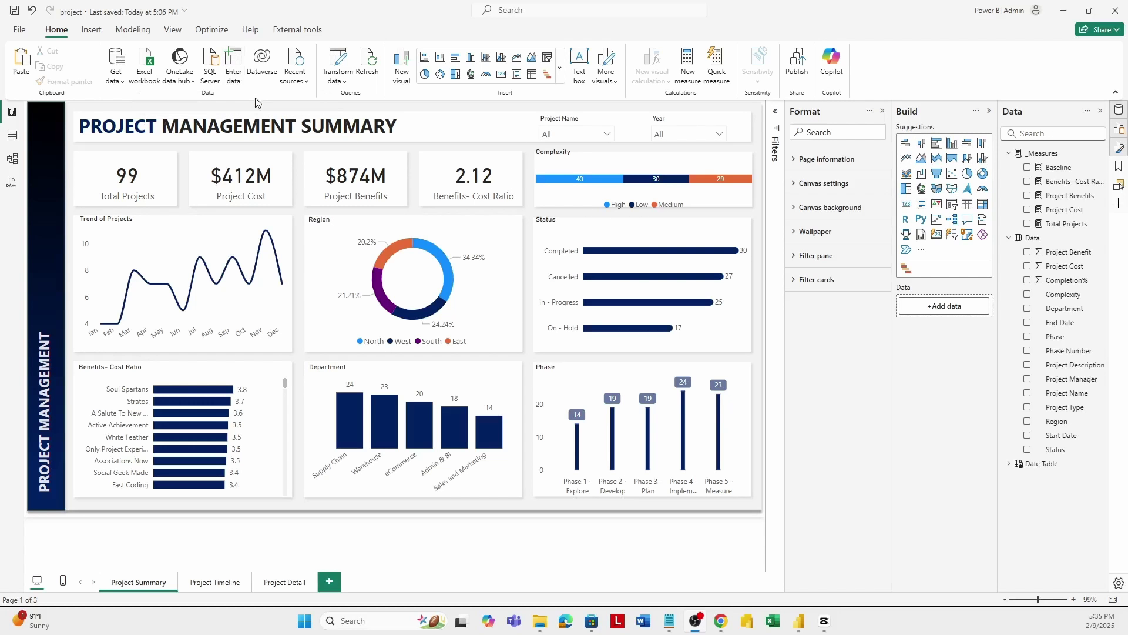
click(94, 34)
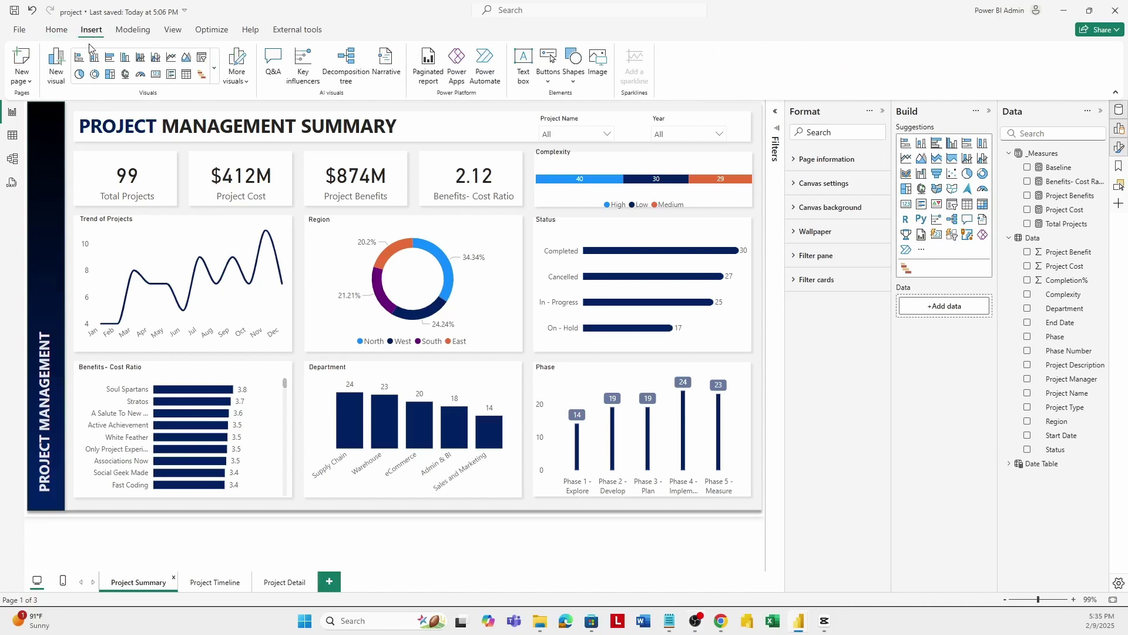
click(602, 71)
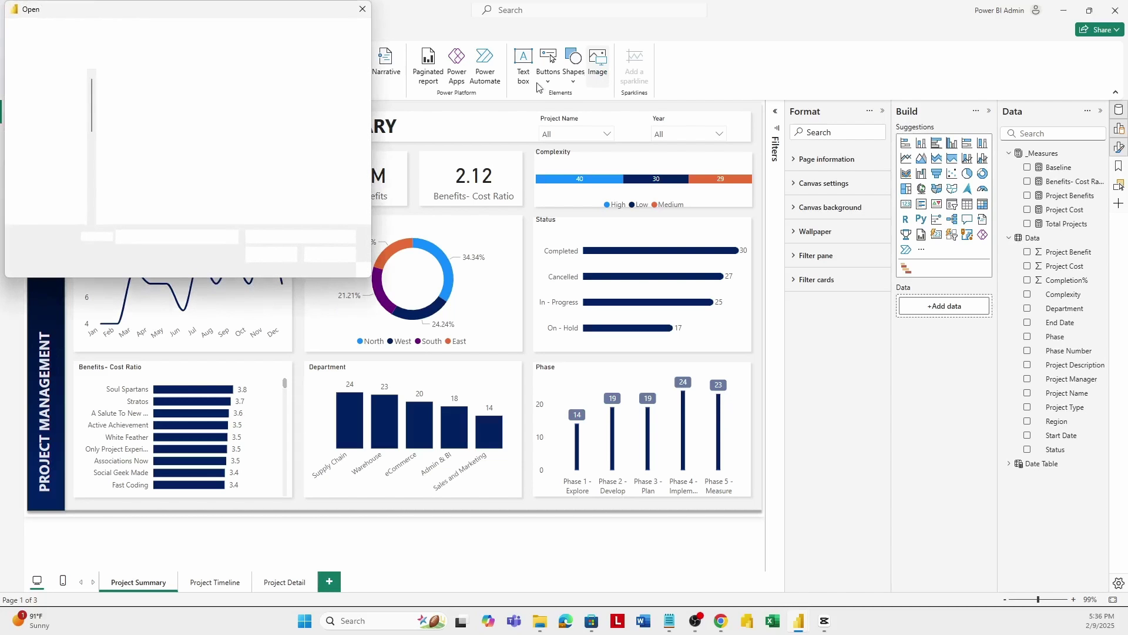
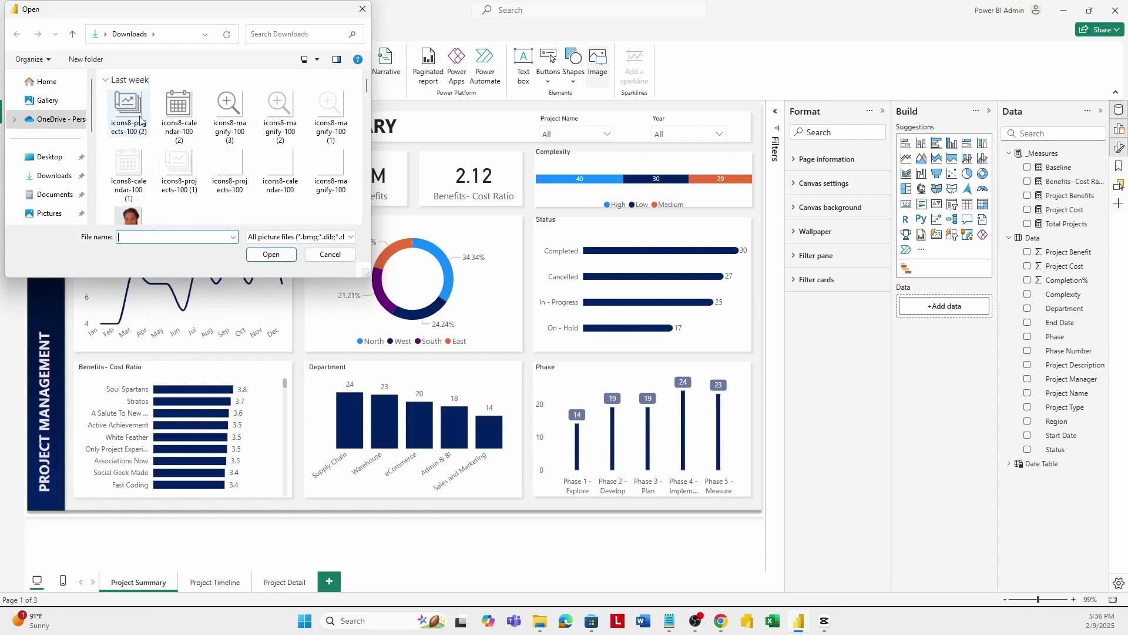
click(180, 176)
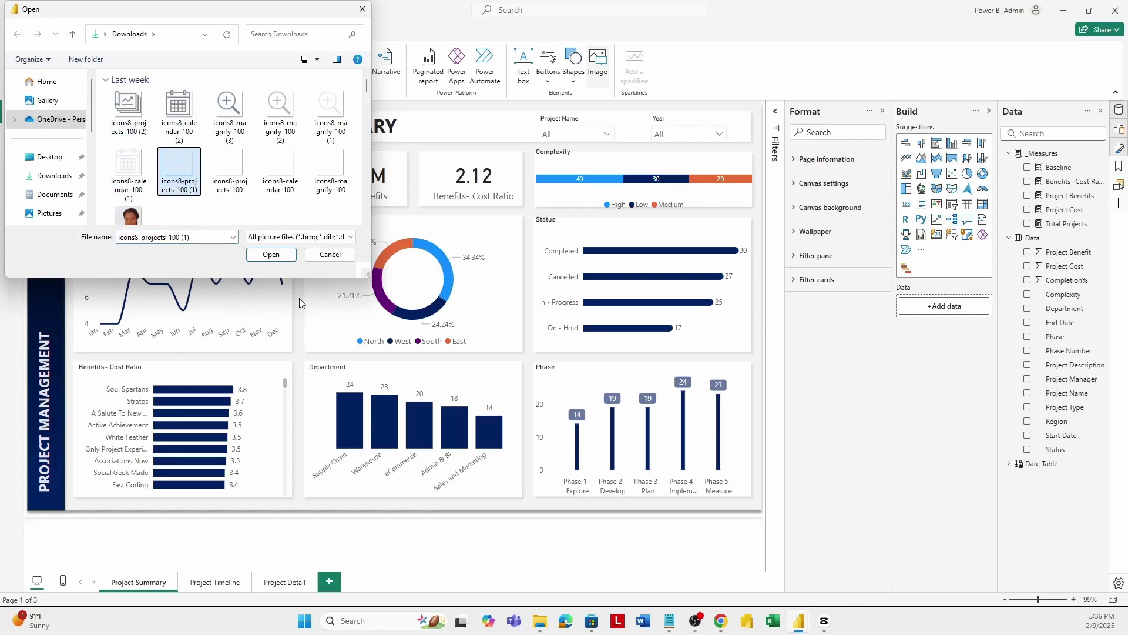
click(284, 260)
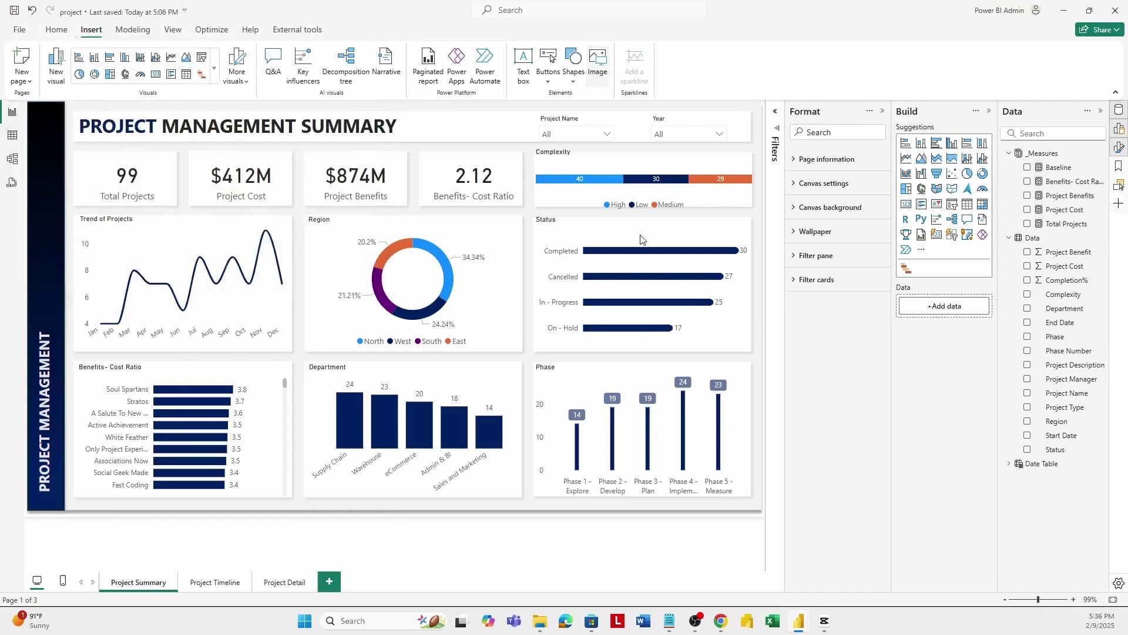
drag(256, 333, 112, 186)
drag(104, 177, 52, 196)
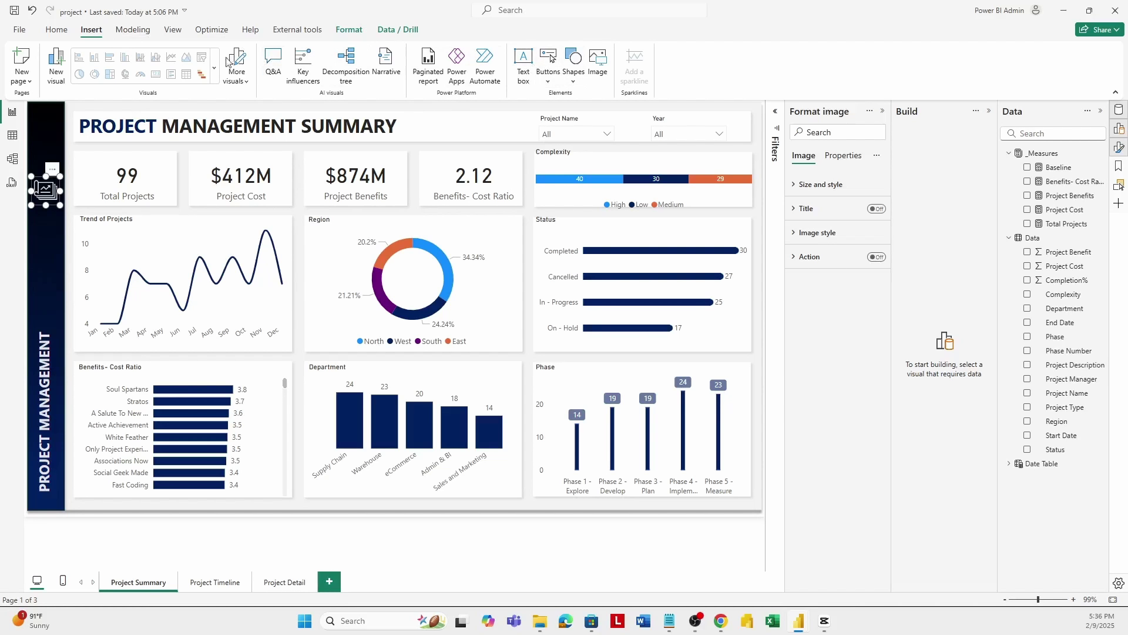
Step: Insert the icons8-calendar-100 (2) image on the Project Summary page
click(599, 72)
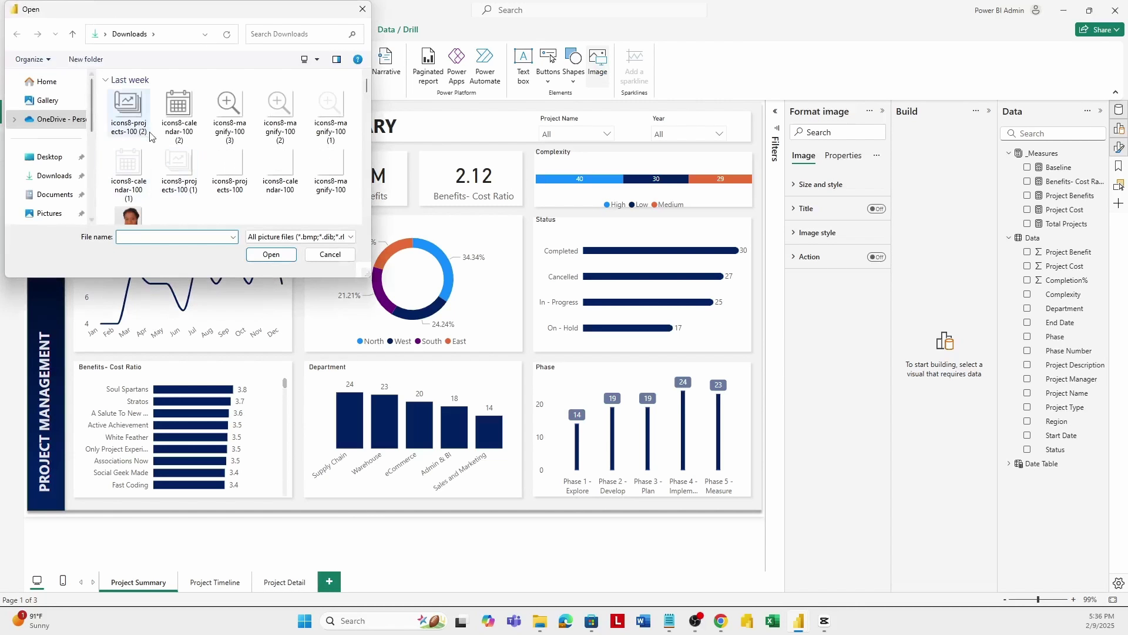
click(170, 101)
click(279, 256)
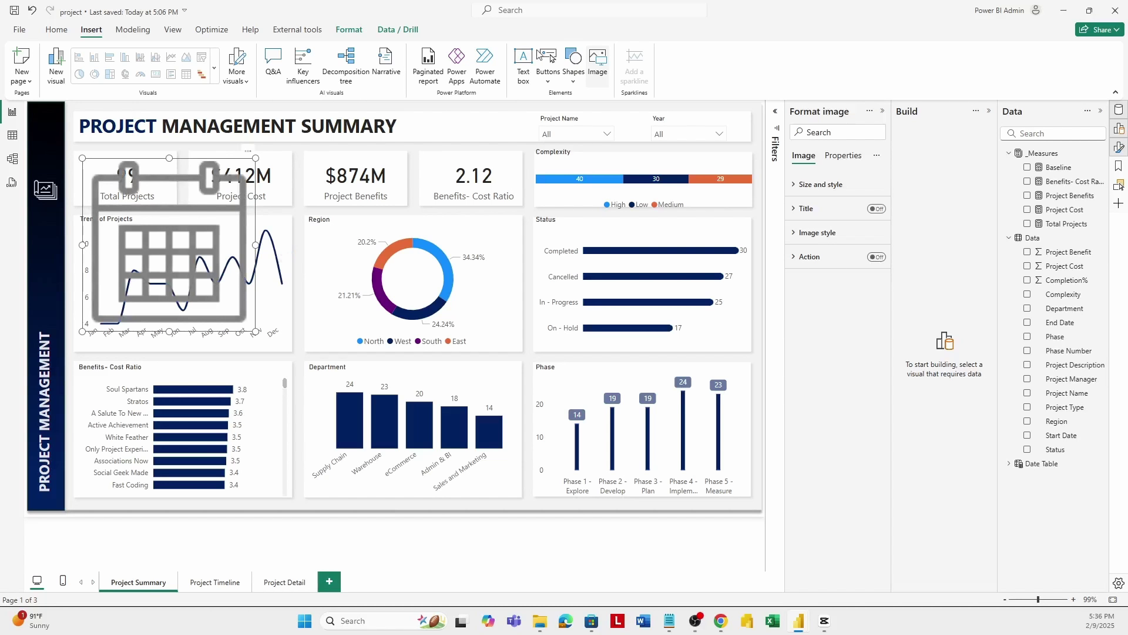
Step: Insert the icons8-magnify-100 (3) image and place the shrunken calendar and magnifier icons on the sidebar below the projects icon
click(596, 73)
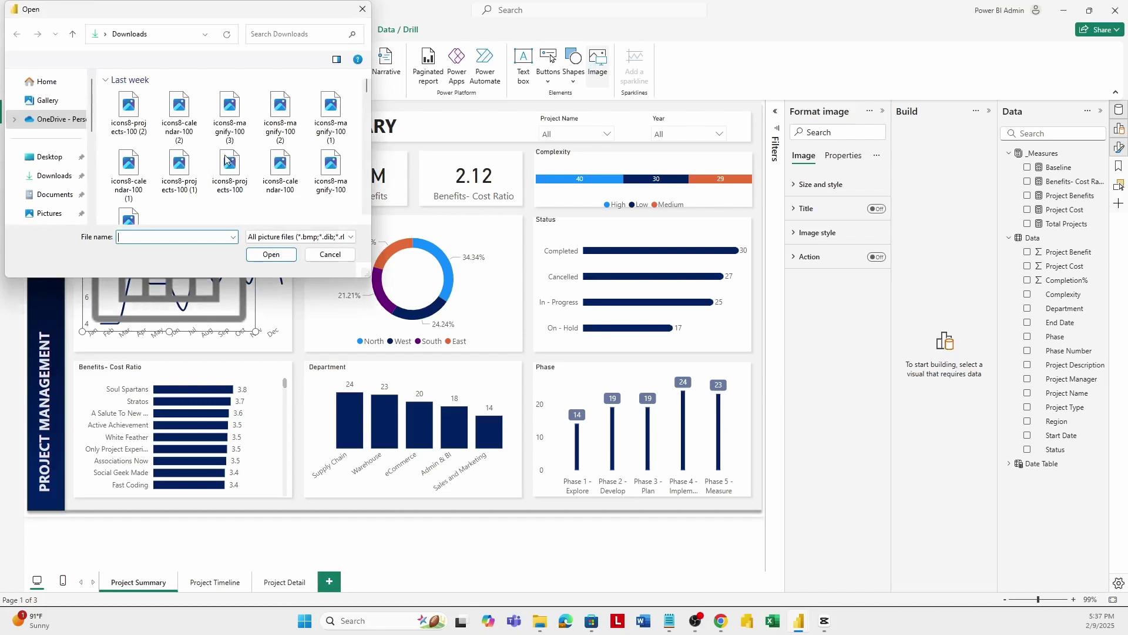
click(229, 114)
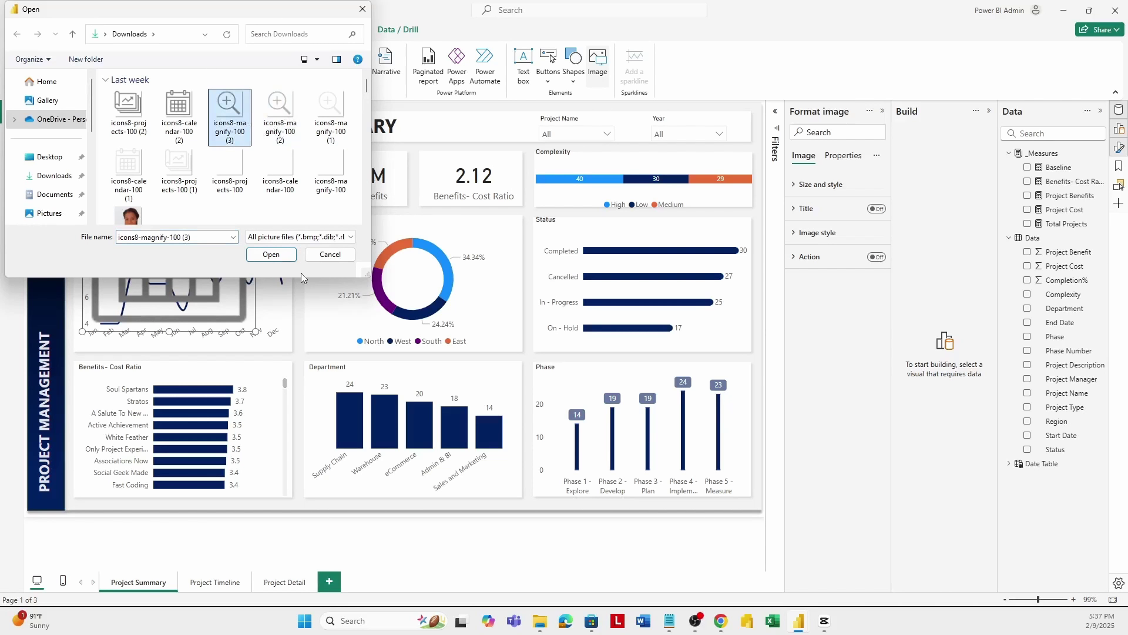
key(Return)
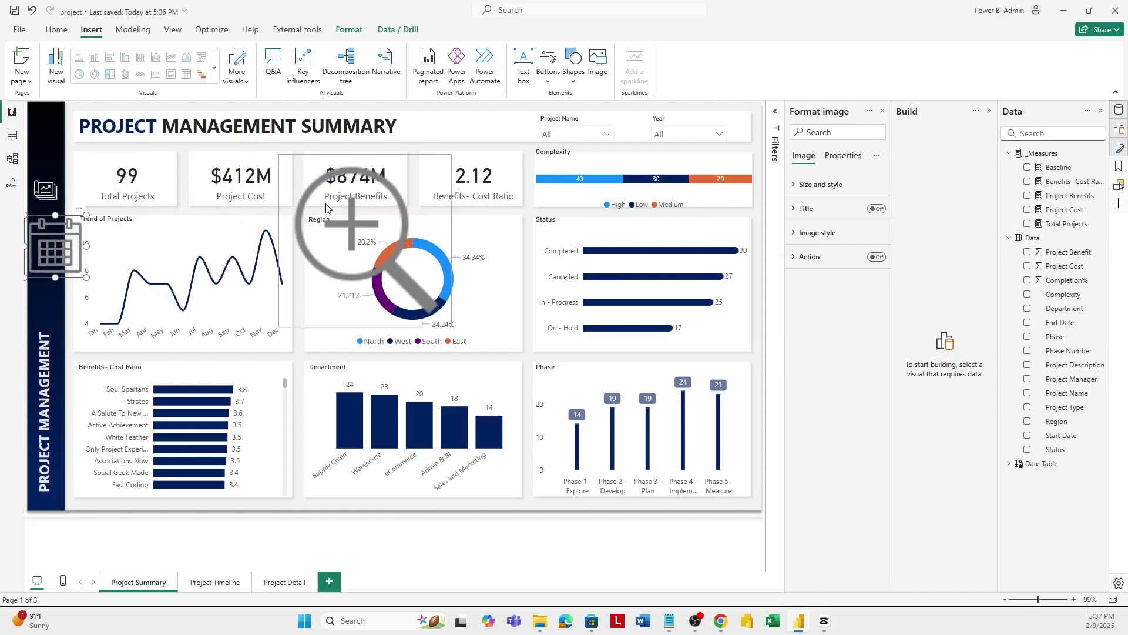
drag(326, 207, 51, 310)
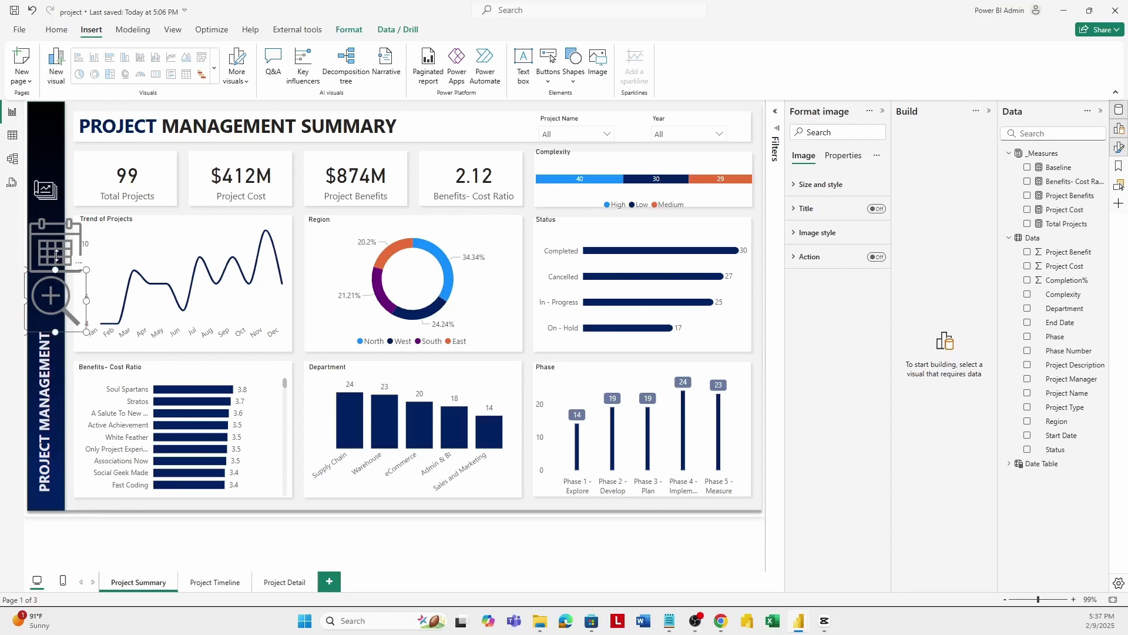
Step: Resize the projects, calendar and magnifier icons together to a height and width of 48
ctrl+click(44, 188)
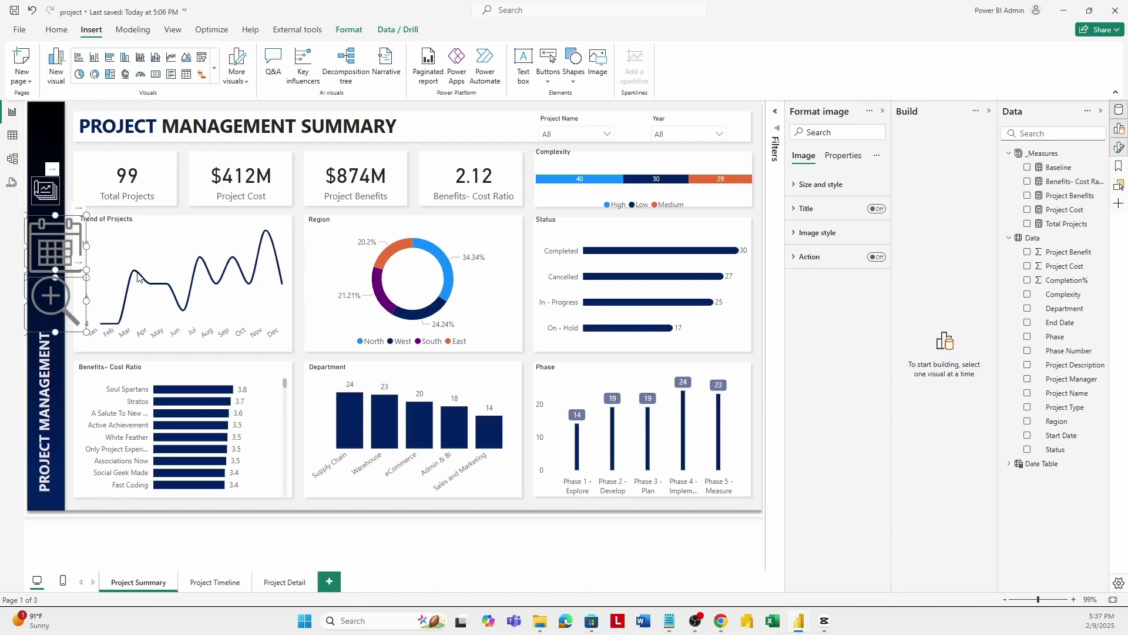
click(795, 185)
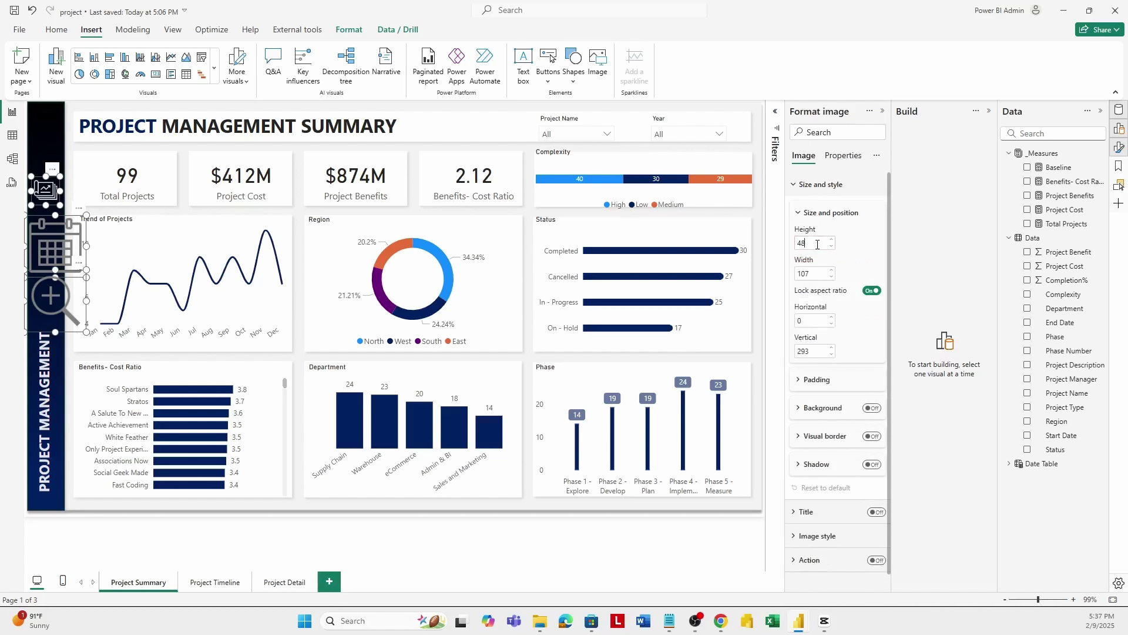
text(48)
double_click(816, 274)
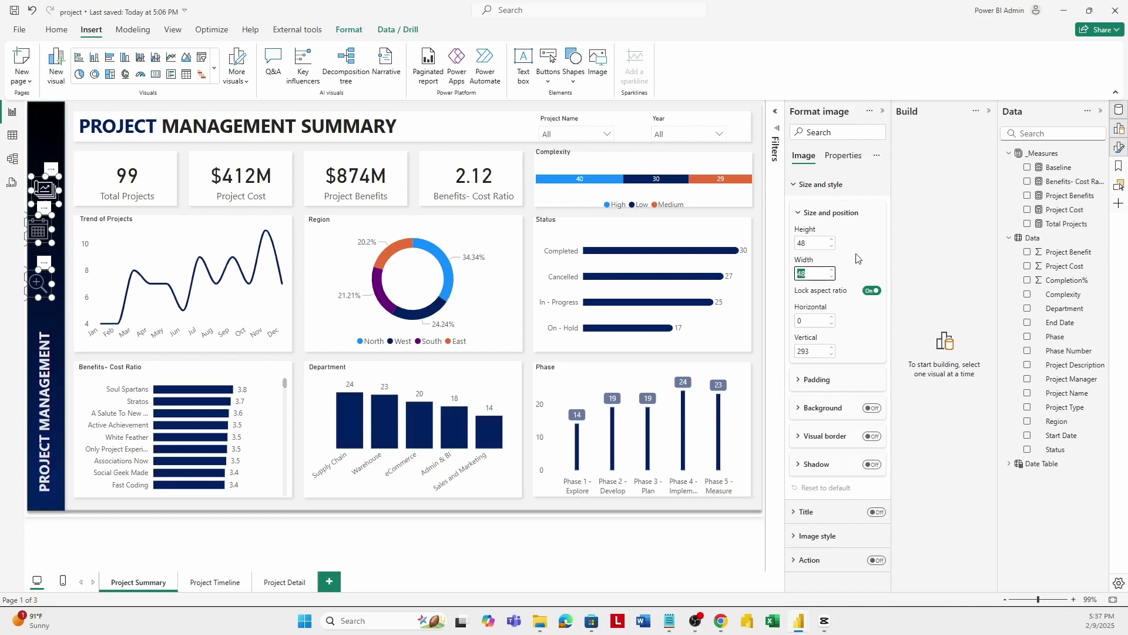
key(Escape)
Step: Move the calendar and magnifier icons into a column directly beneath the projects icon on the sidebar
click(50, 241)
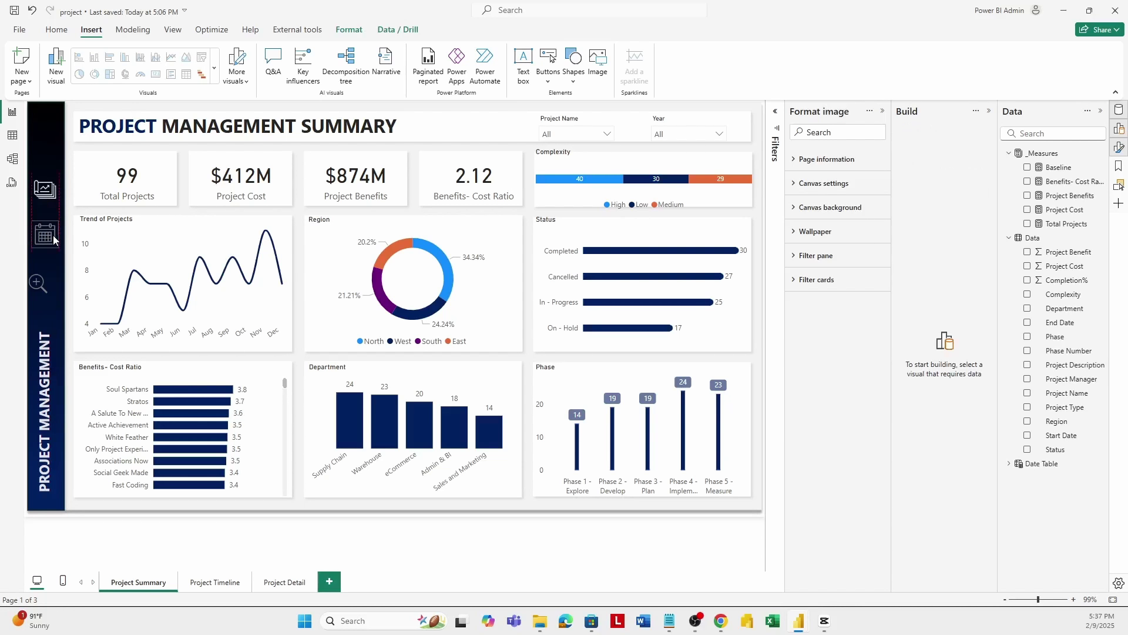
drag(50, 241, 48, 266)
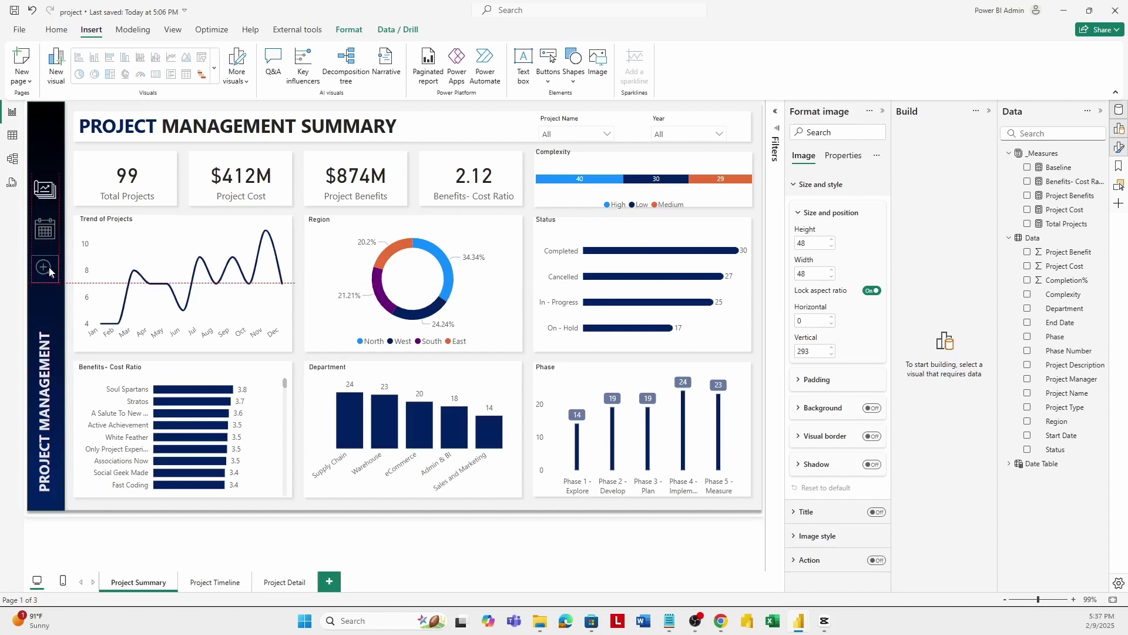
Step: Distribute the three sidebar icons vertically
ctrl+click(44, 197)
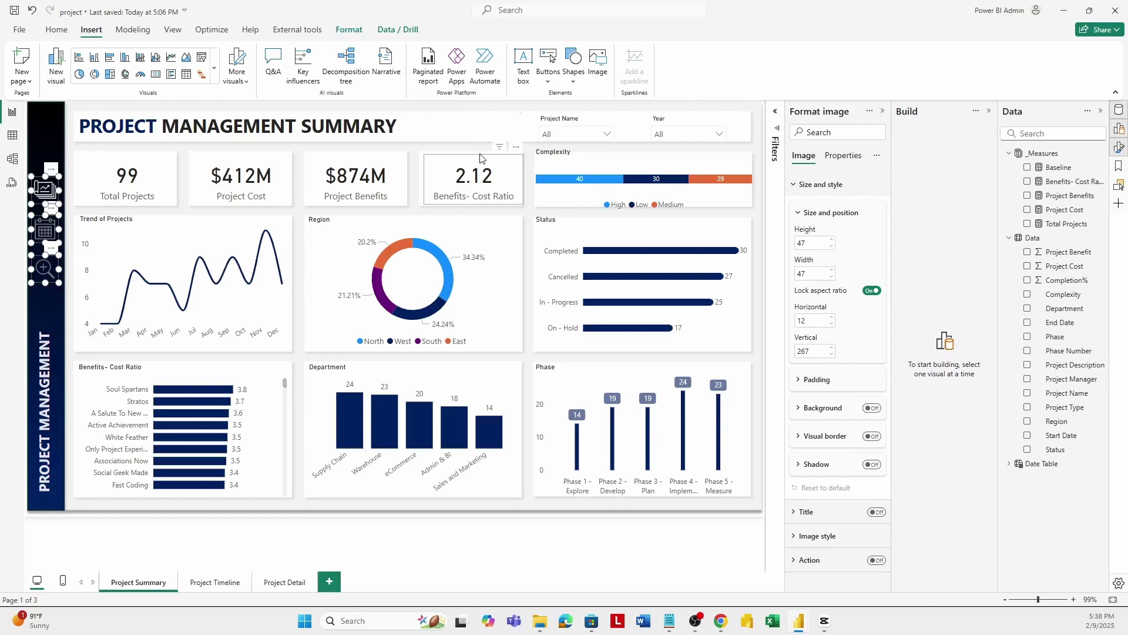
click(351, 29)
click(262, 76)
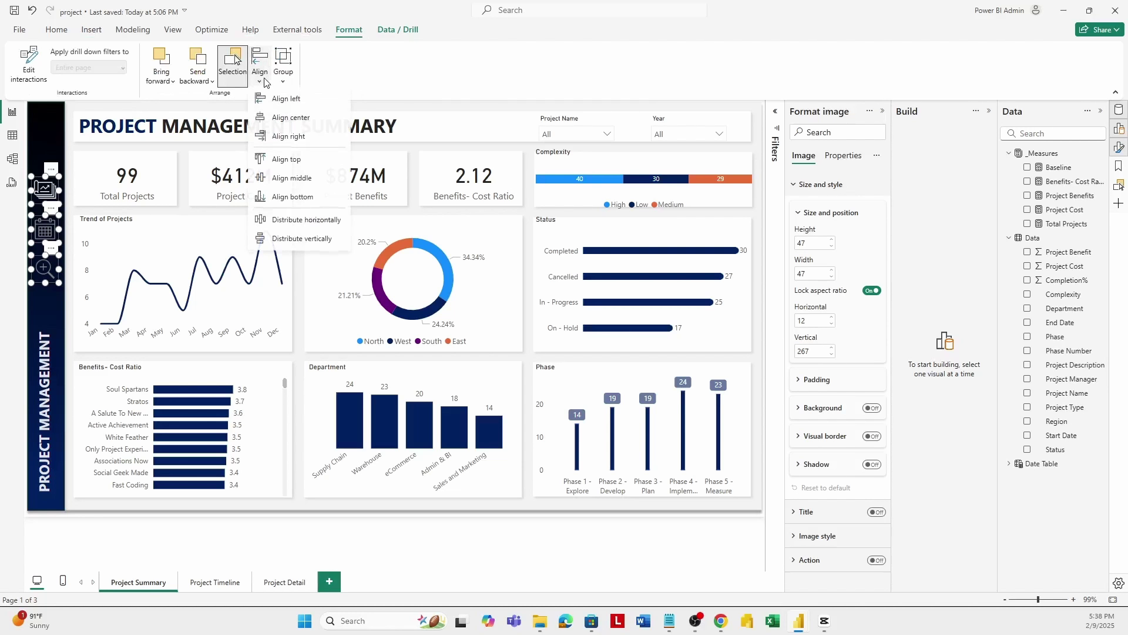
click(314, 245)
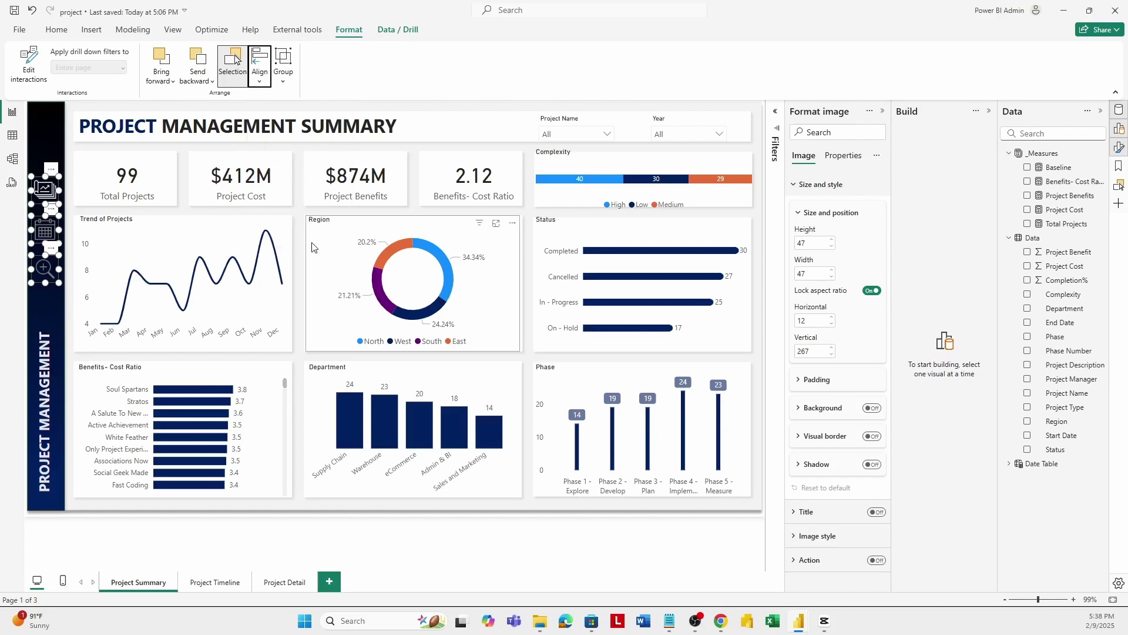
Step: Align the three sidebar icons to the left and to the right, and deselect them
click(259, 81)
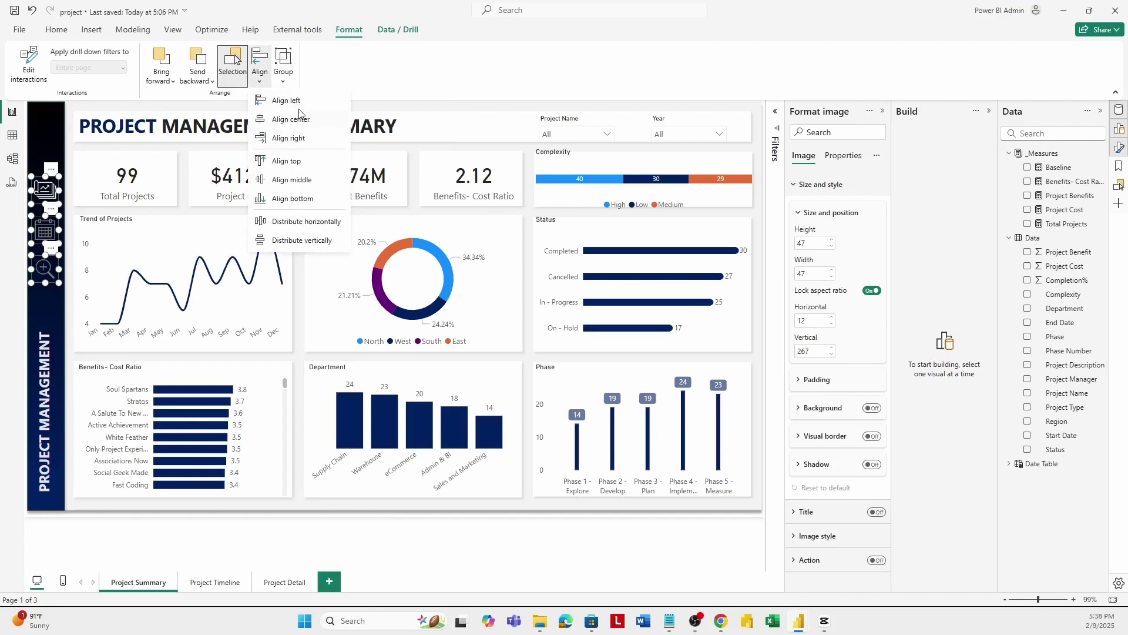
click(303, 104)
click(259, 76)
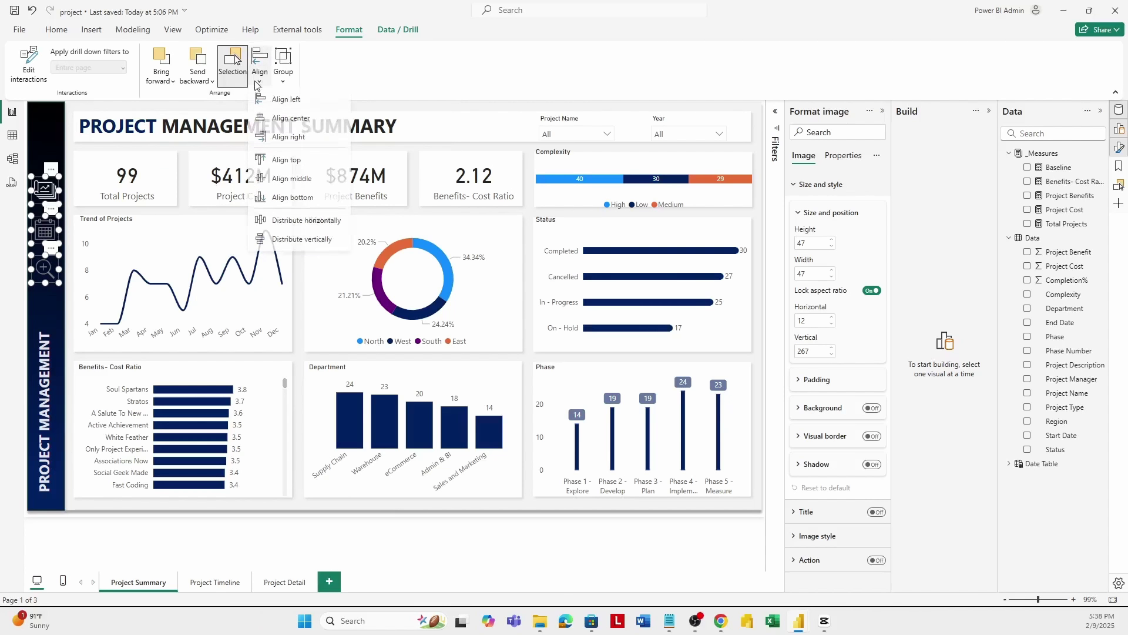
click(294, 142)
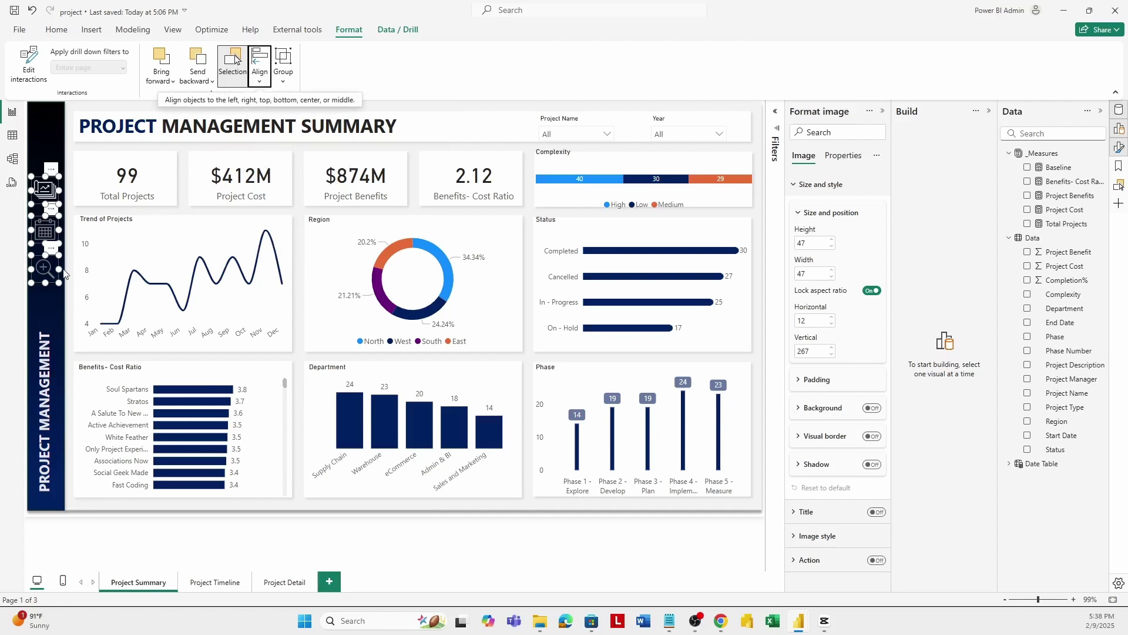
click(59, 318)
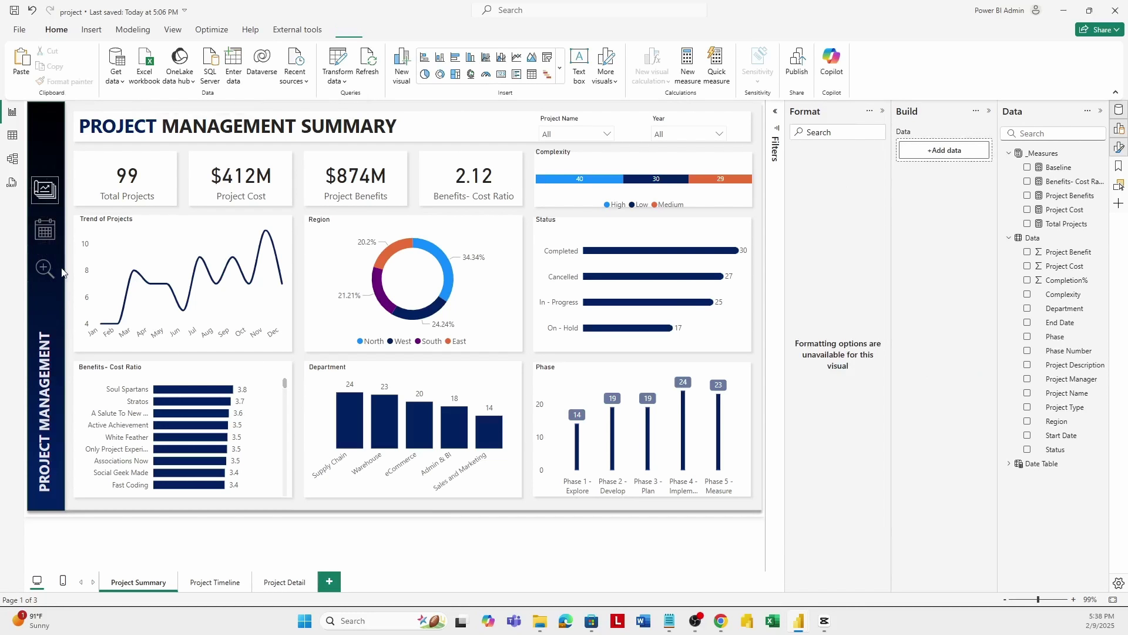
Step: Turn on the projects icon's action with type Page navigation and destination None
click(49, 200)
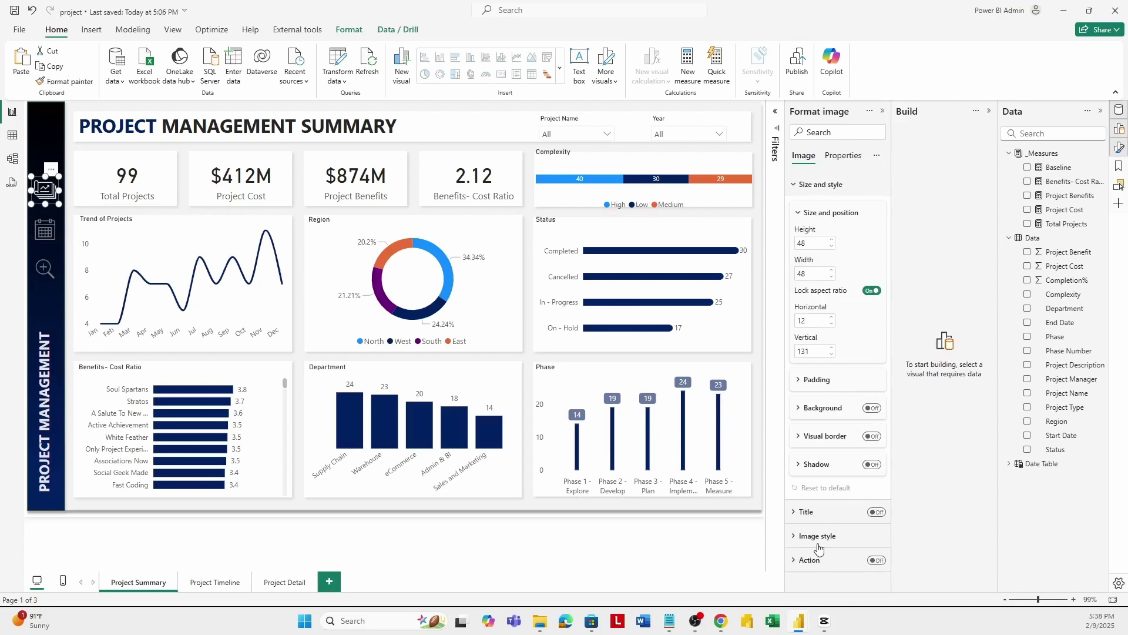
click(878, 561)
click(989, 111)
click(910, 560)
scroll(993, 577, down, 3)
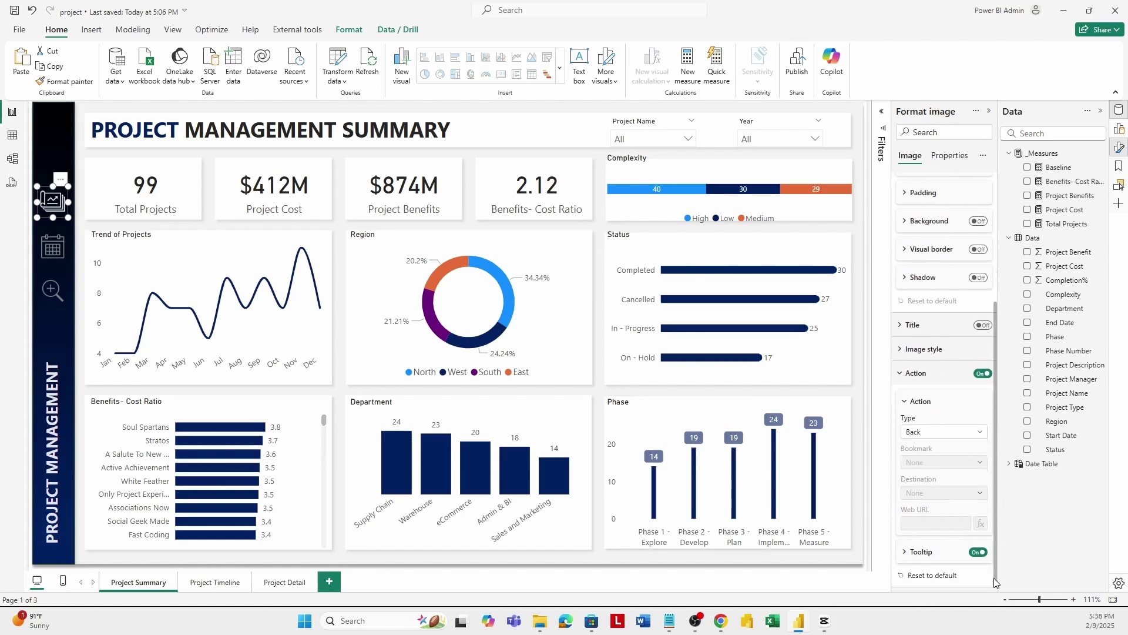
click(936, 435)
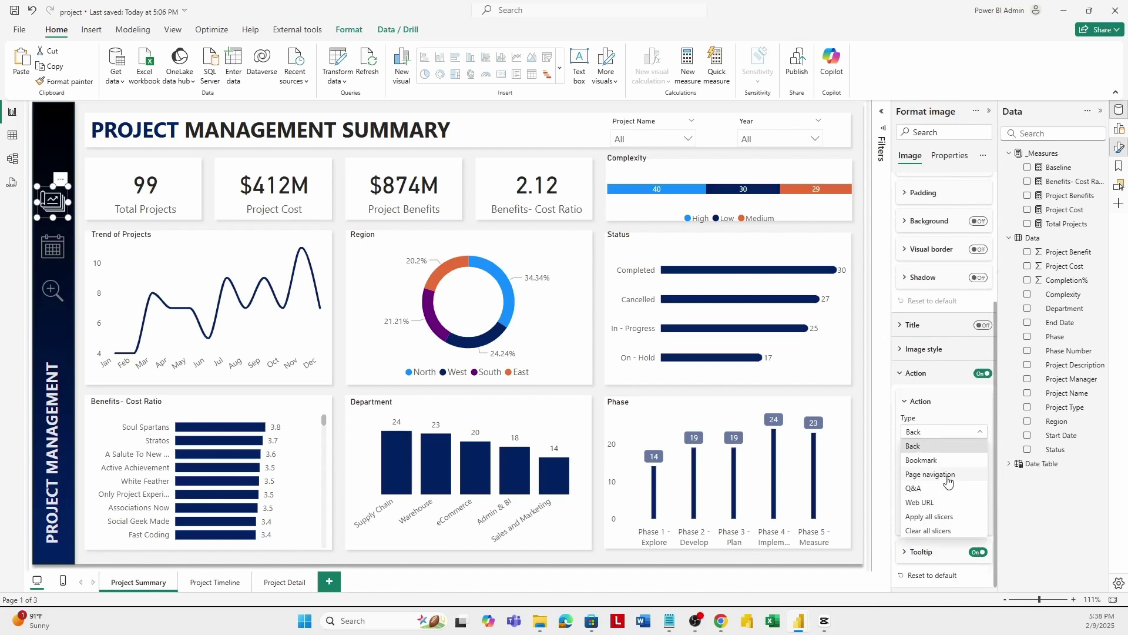
key(Escape)
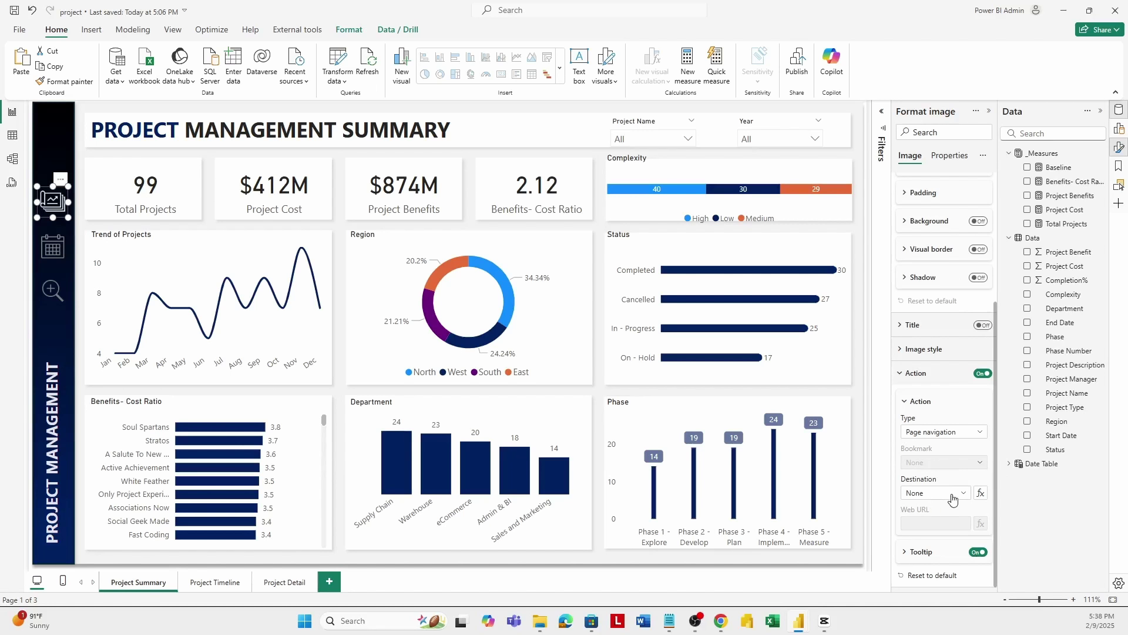
click(952, 498)
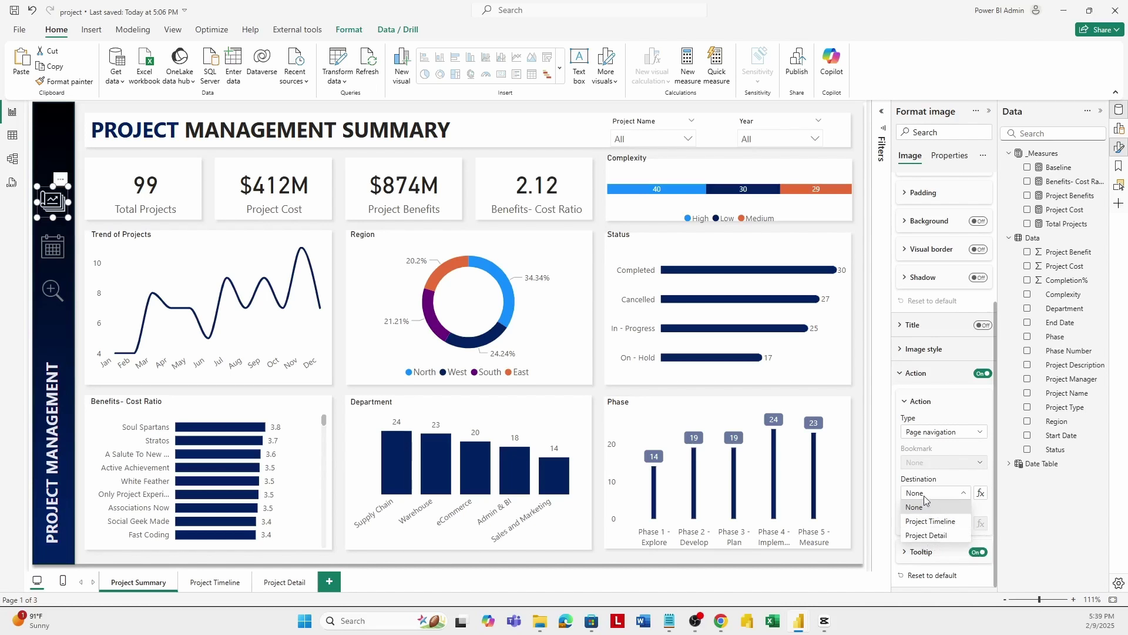
click(966, 507)
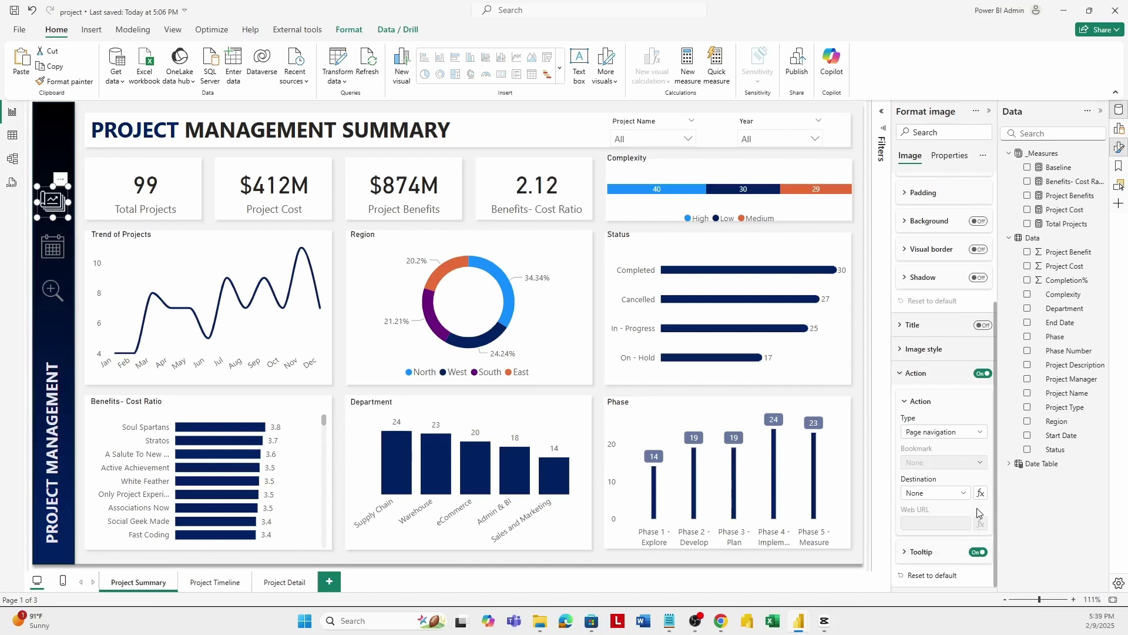
Step: Set the projects icon's action tooltip text to "Project Summary"
click(906, 559)
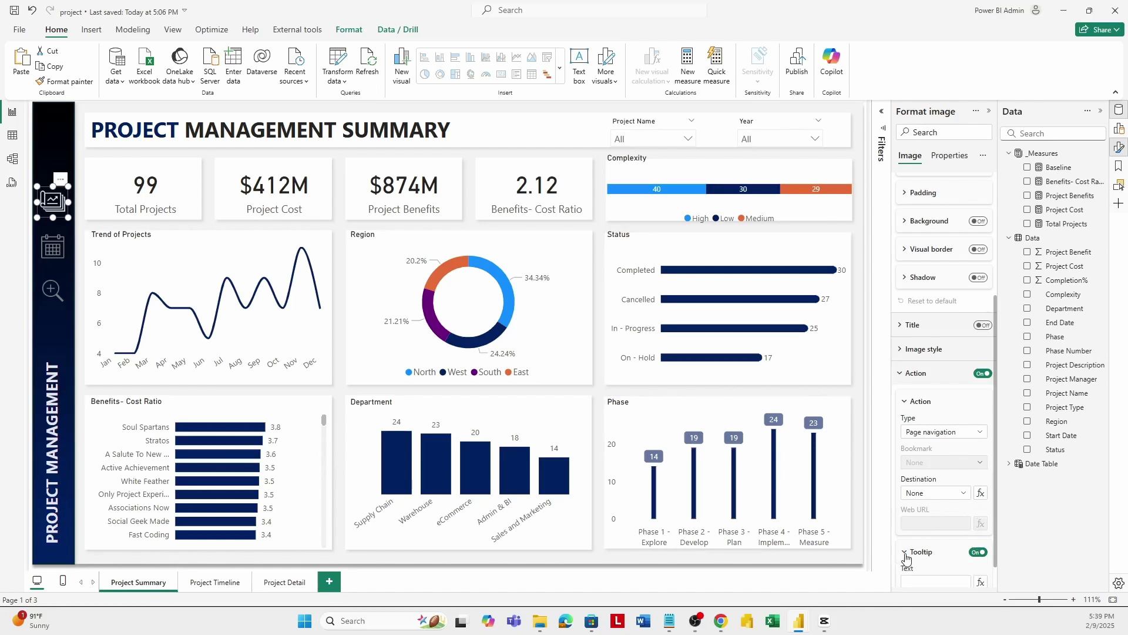
scroll(995, 517, down, 1)
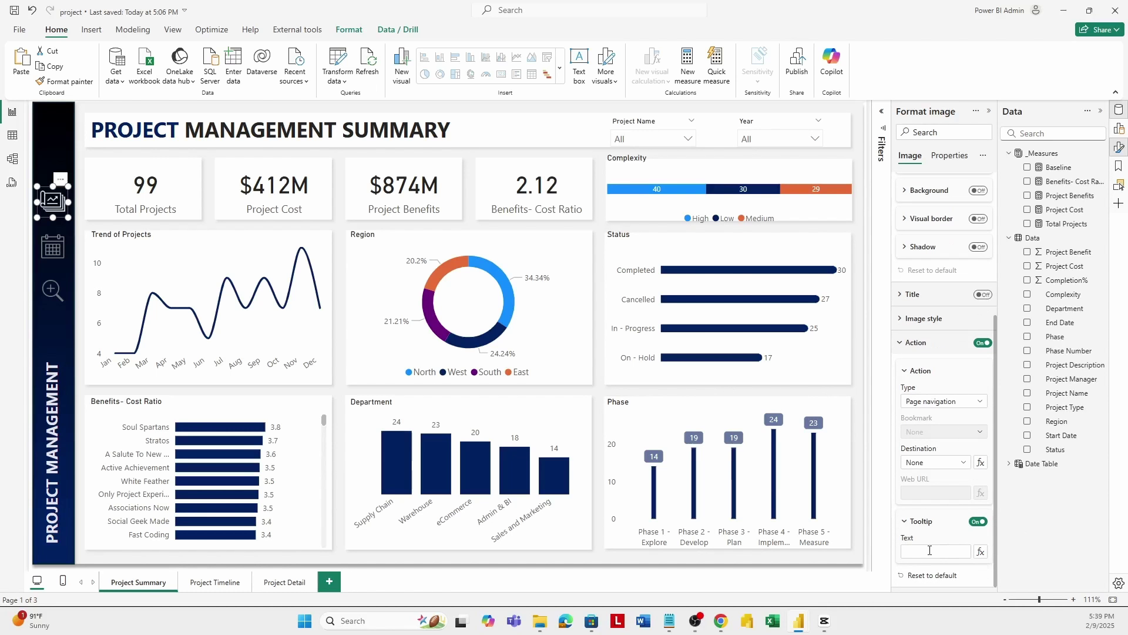
click(924, 551)
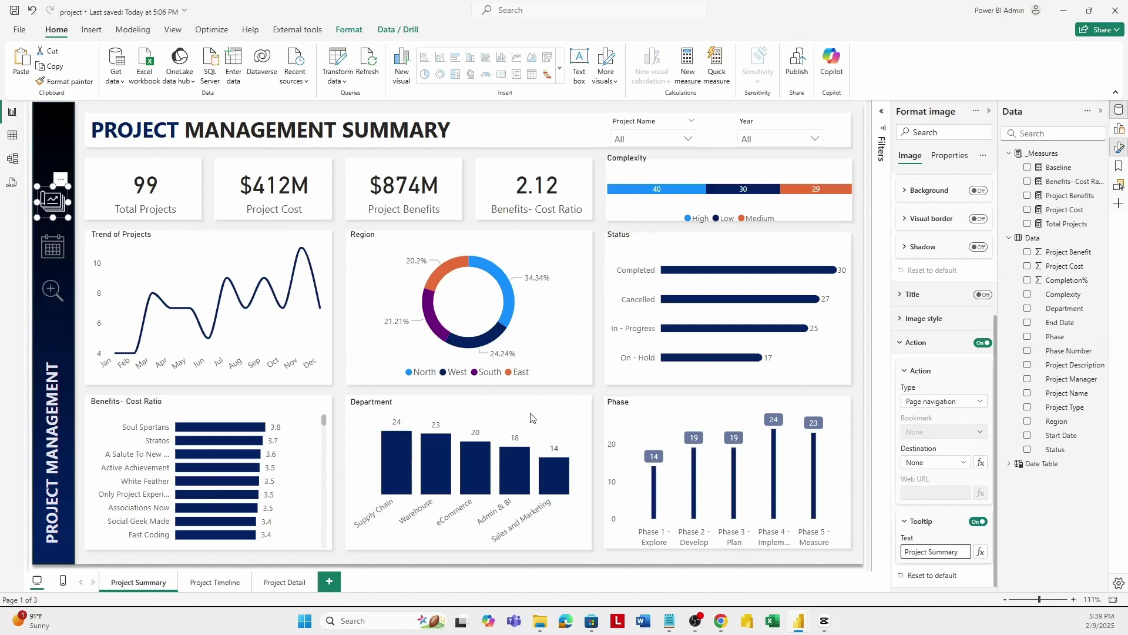
Step: Turn on the calendar icon's action with type Page navigation, destination Project Timeline and tooltip text "Project Timeline"
click(59, 250)
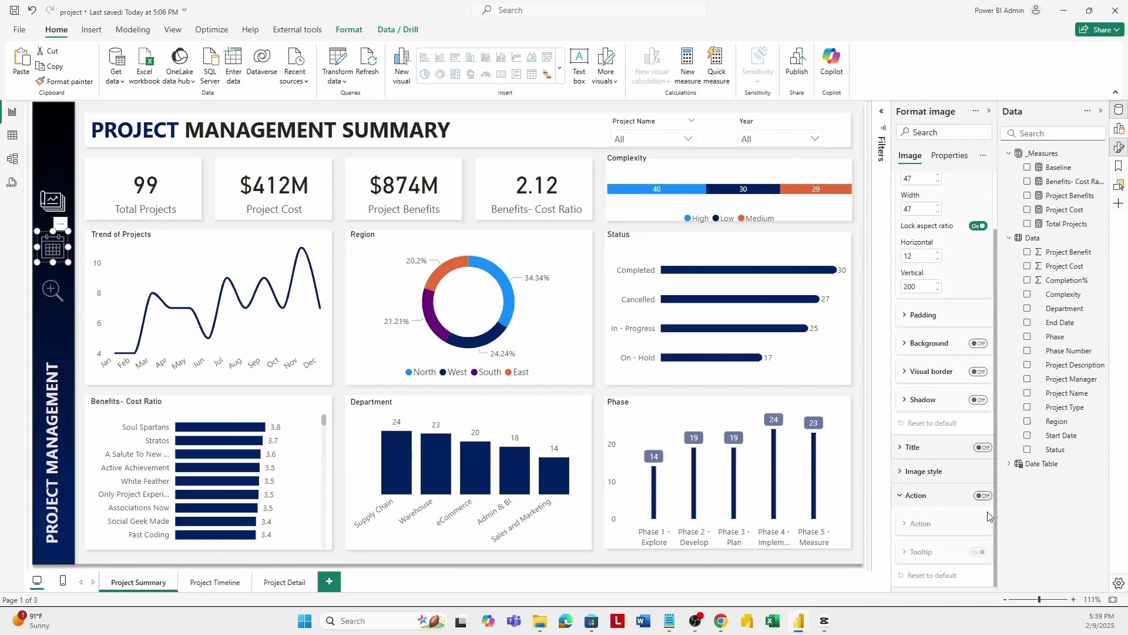
click(983, 496)
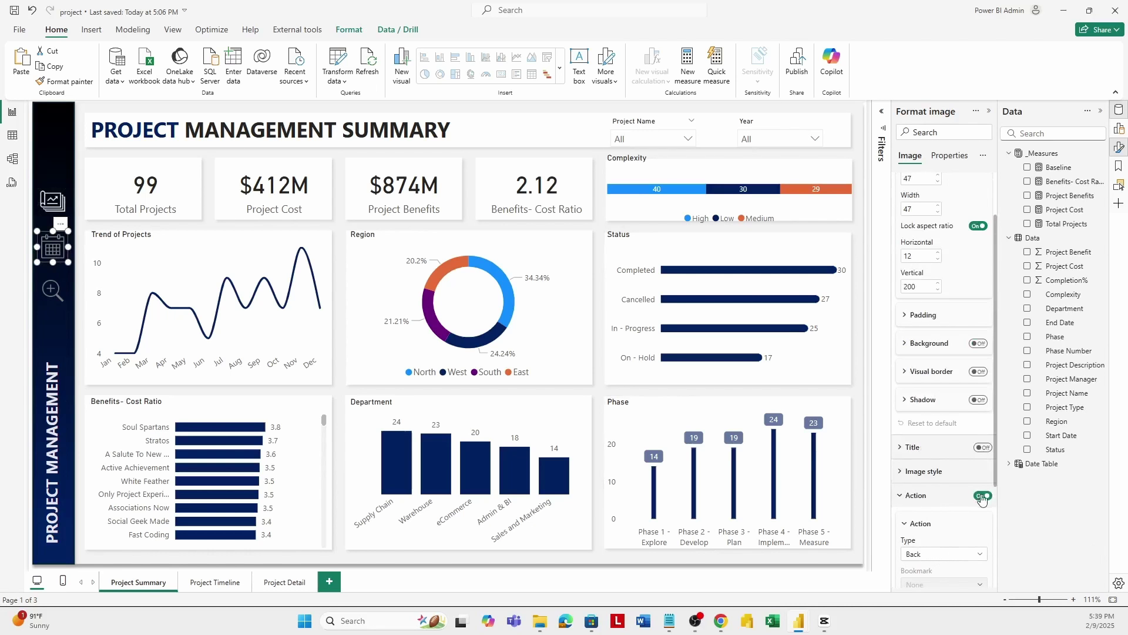
drag(993, 478, 998, 573)
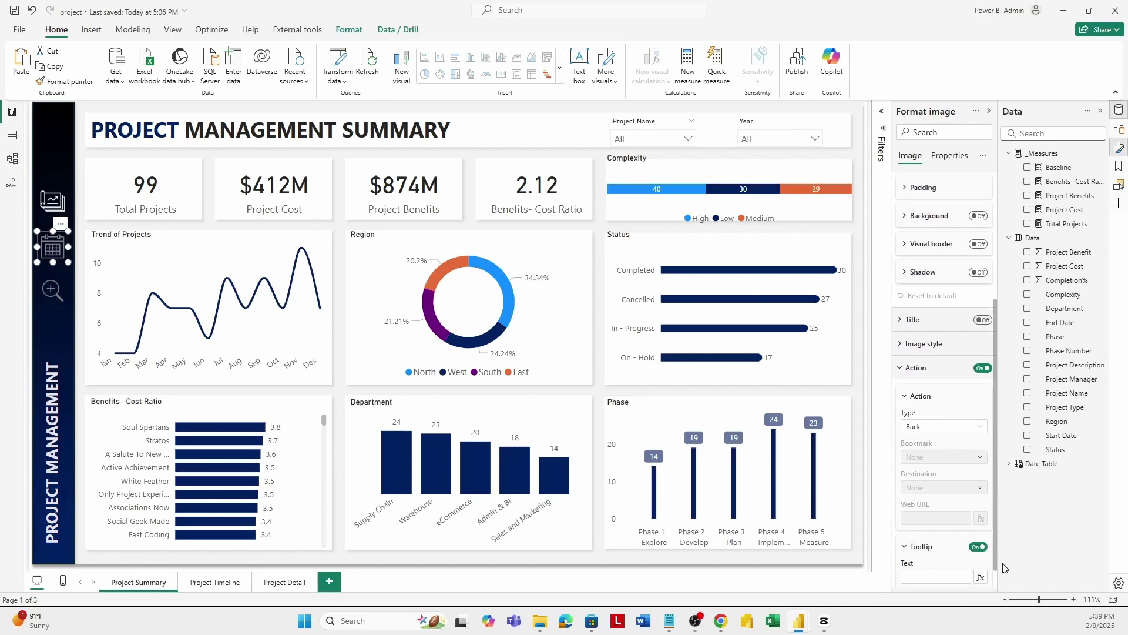
click(943, 427)
click(933, 469)
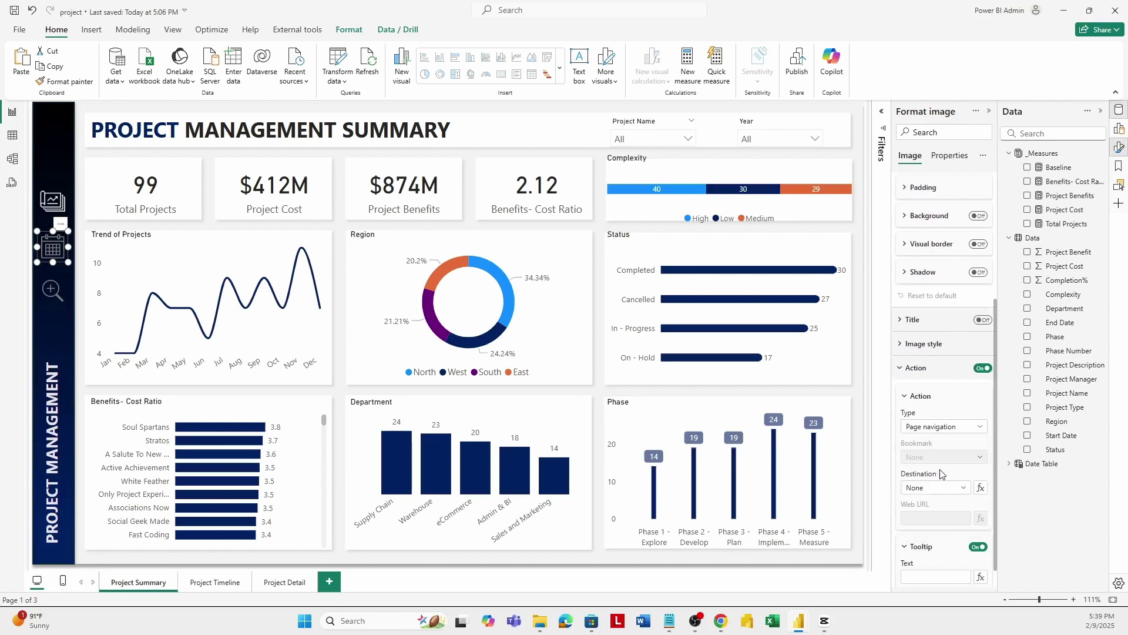
click(936, 489)
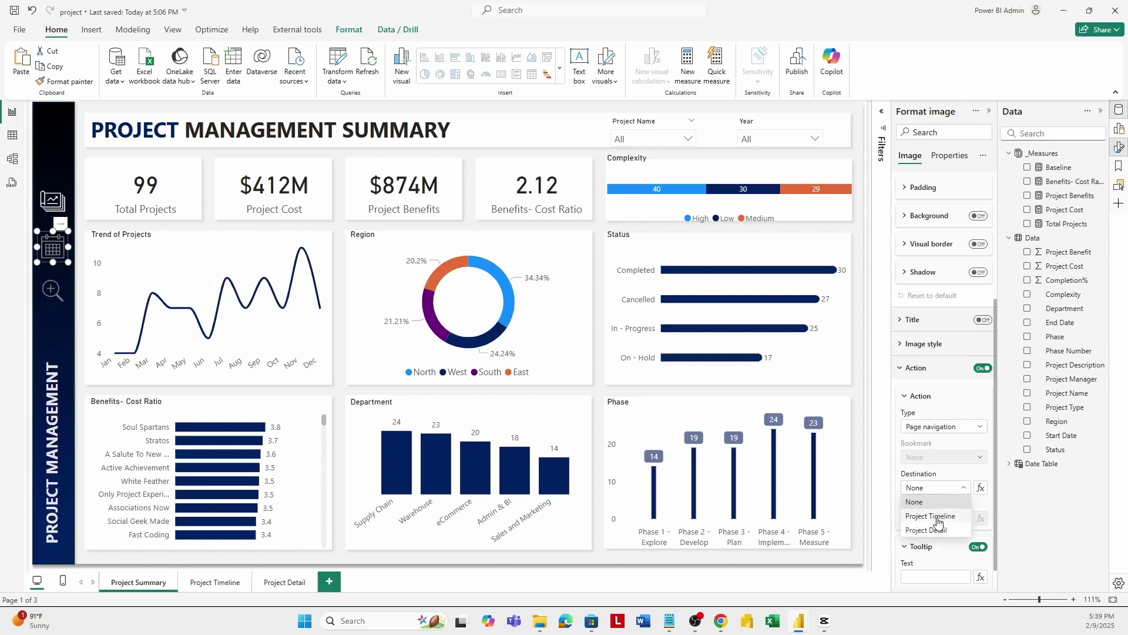
click(937, 516)
click(921, 578)
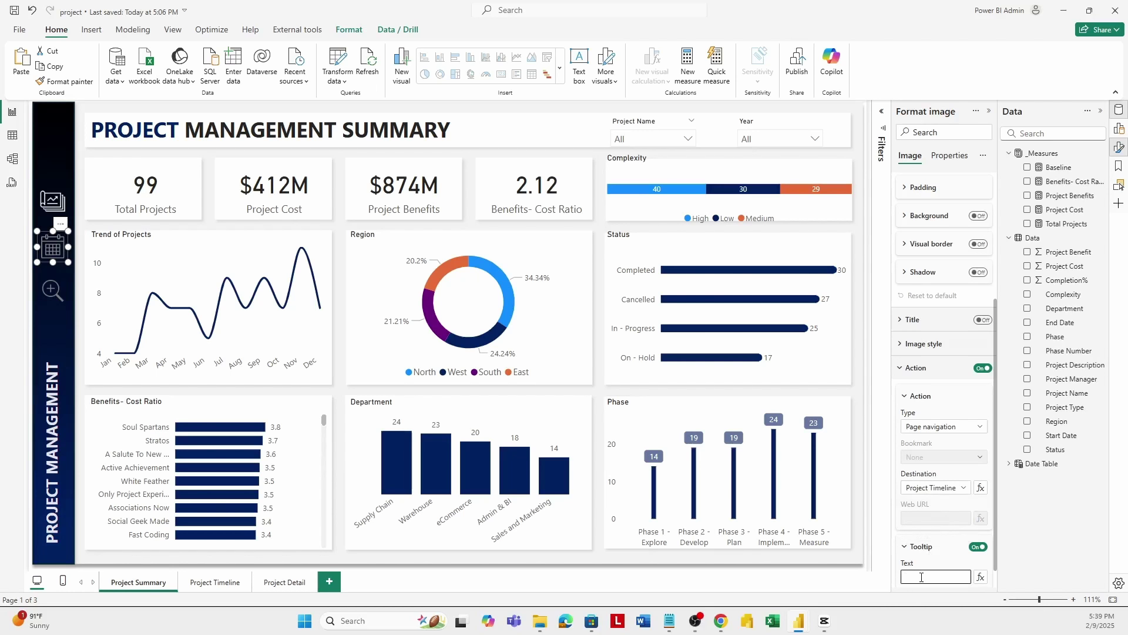
text(Project Timeline)
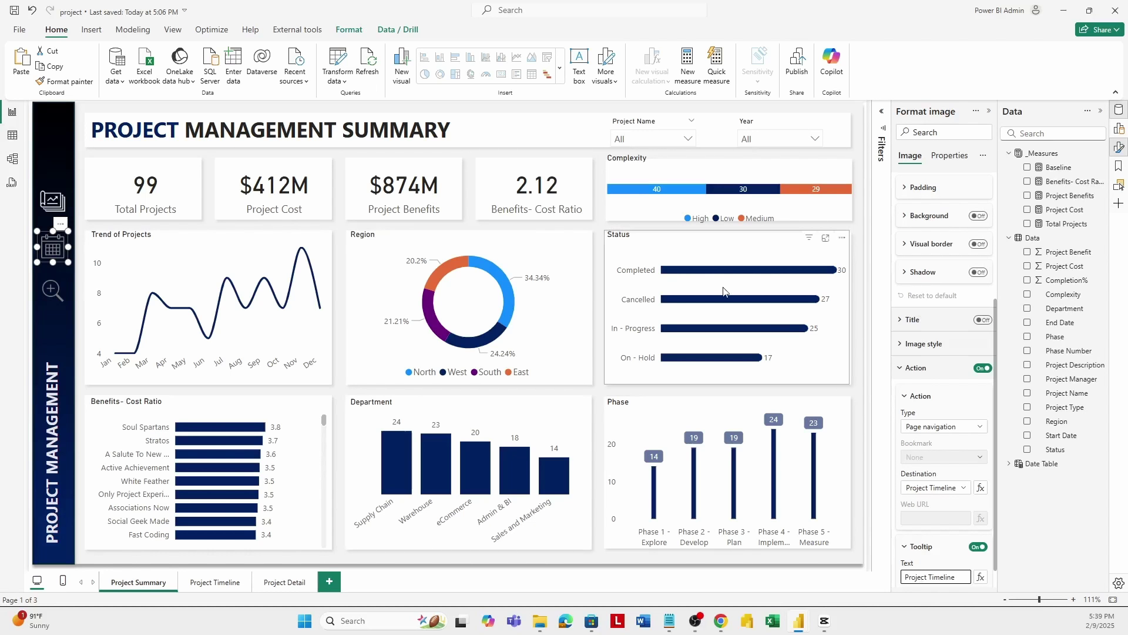
Step: Turn on the magnifier icon's action with type Page navigation, destination Project Detail and tooltip text "Project Detail"
click(50, 298)
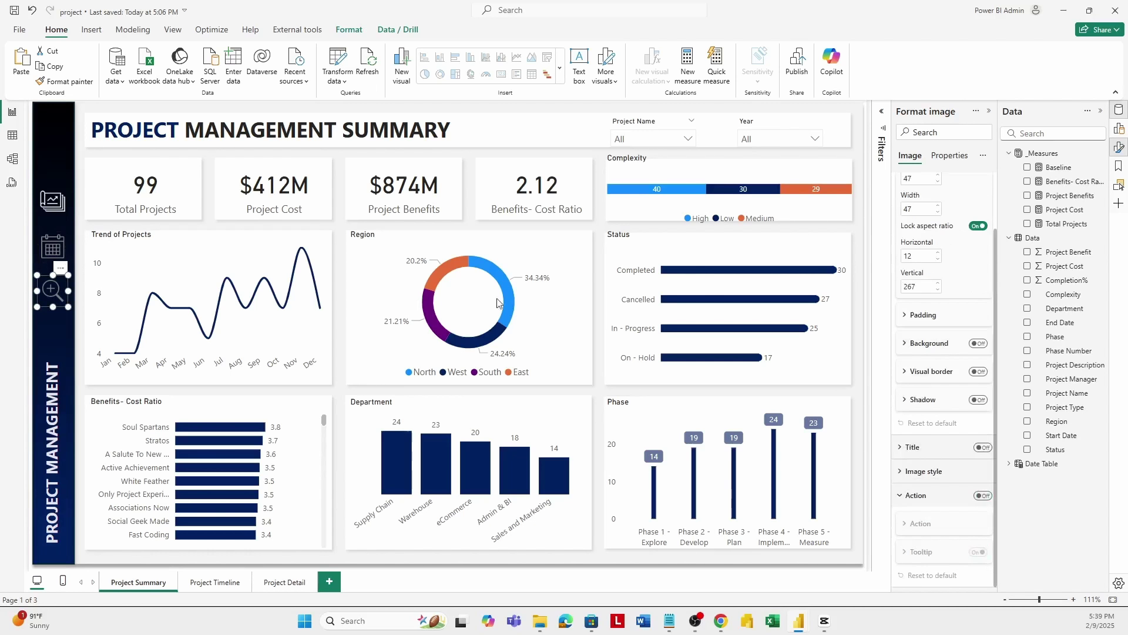
click(982, 495)
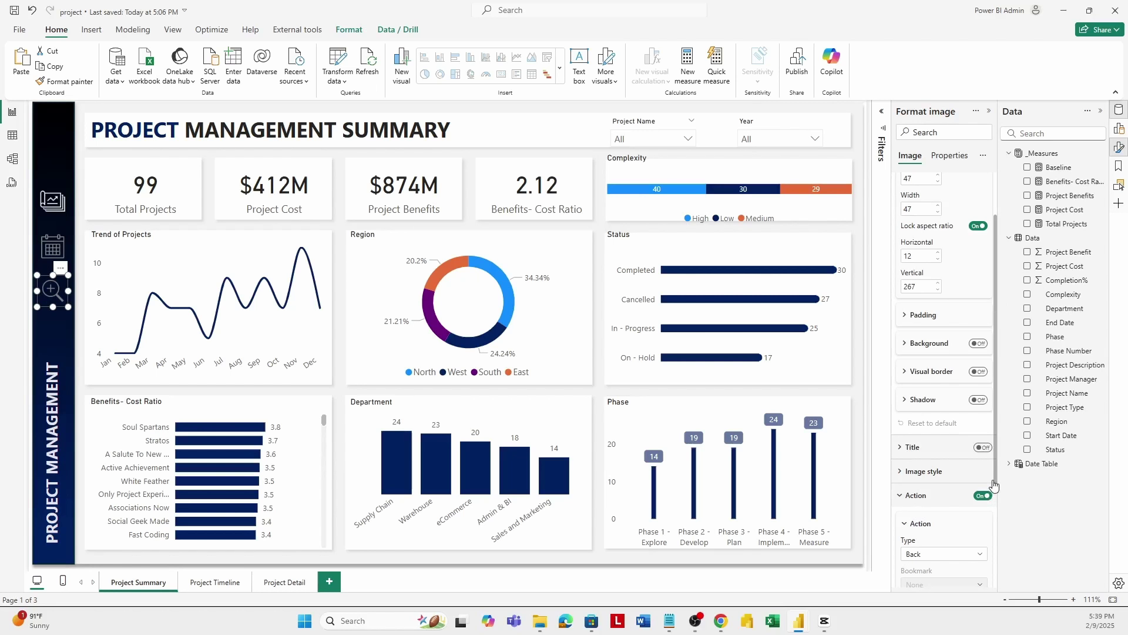
scroll(995, 478, down, 2)
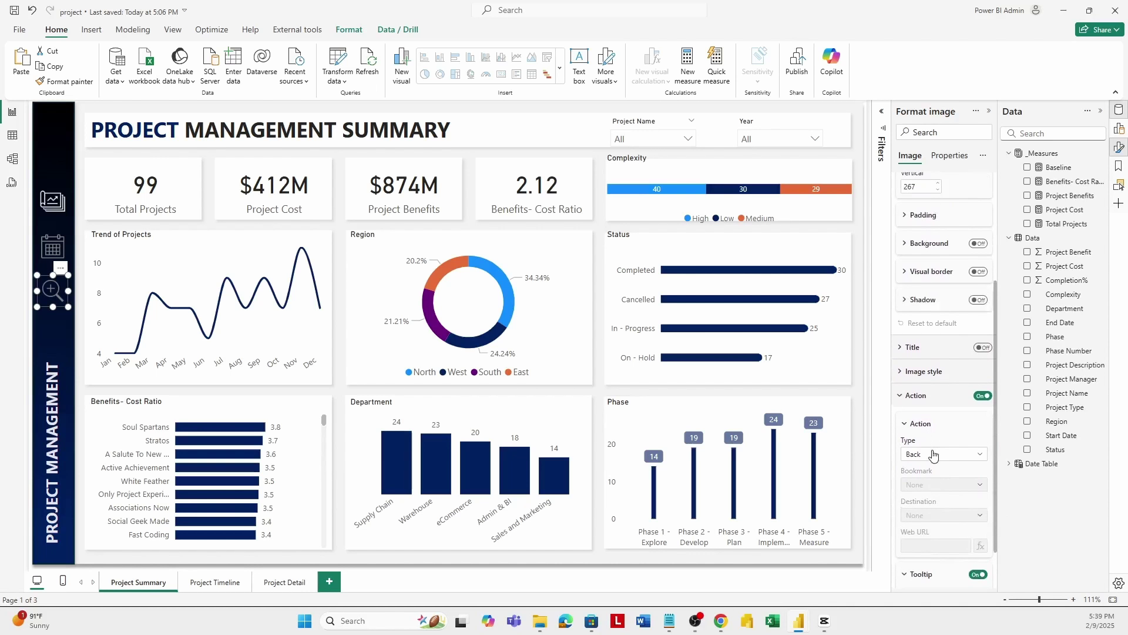
click(940, 454)
key(Escape)
click(934, 515)
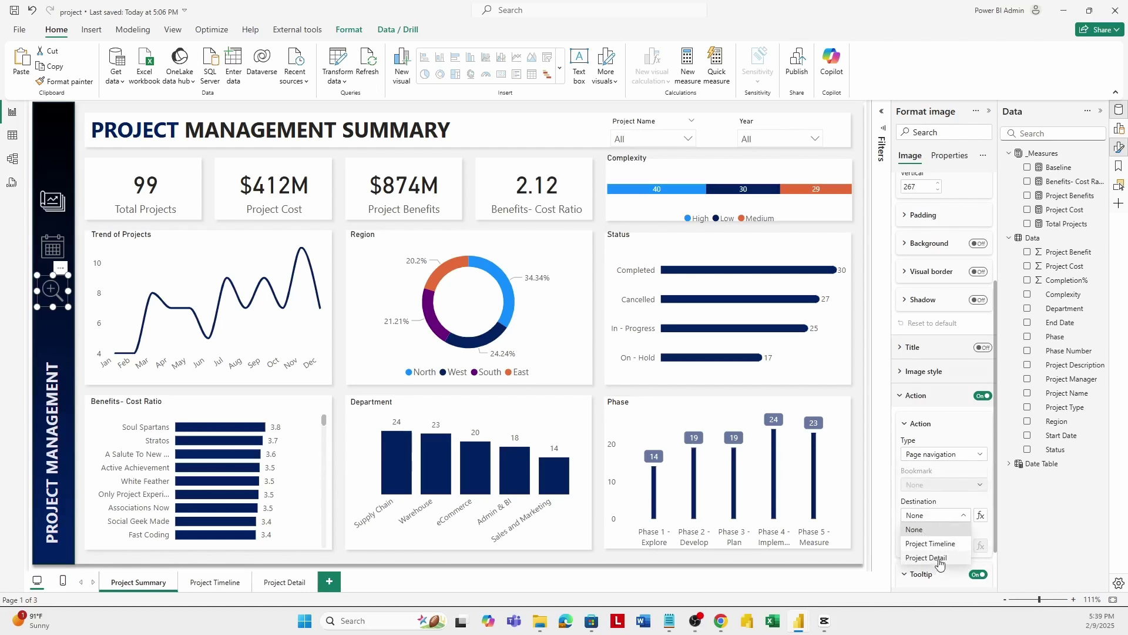
click(939, 559)
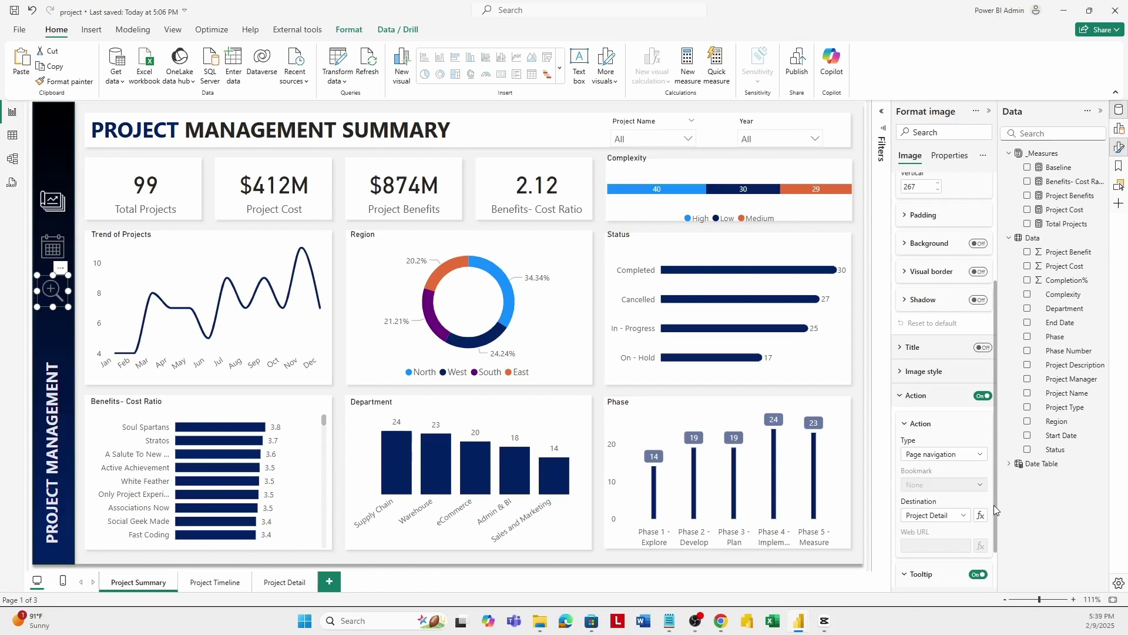
drag(993, 506, 995, 557)
click(925, 546)
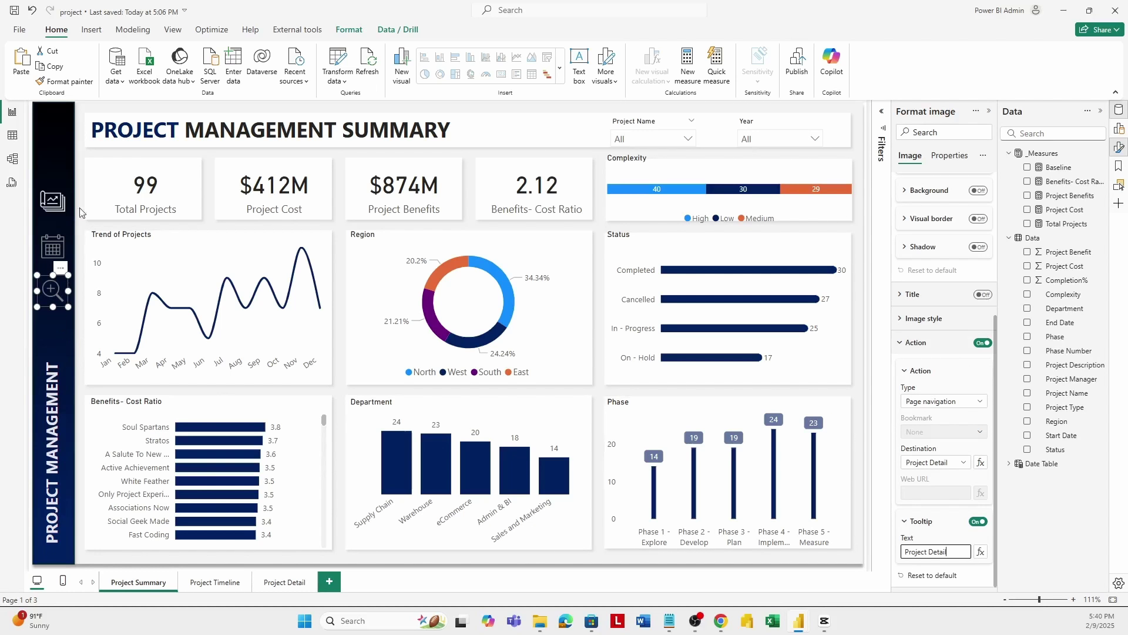
Step: Test the magnifier icon's navigation from Project Summary to the Project Detail page, and return to Project Summary
click(51, 261)
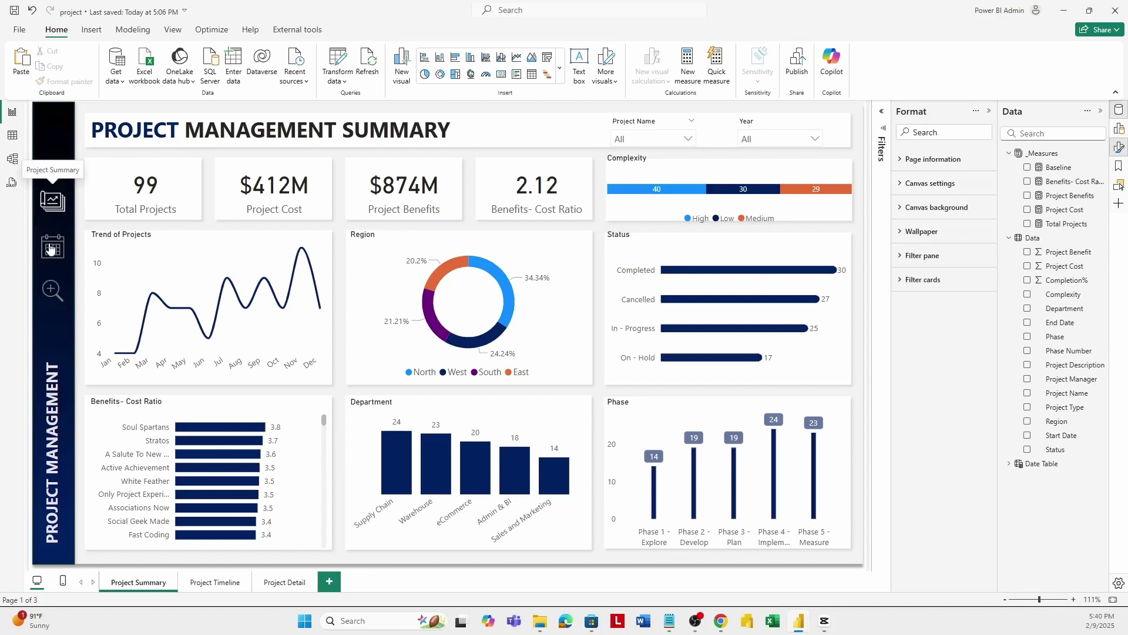
click(52, 292)
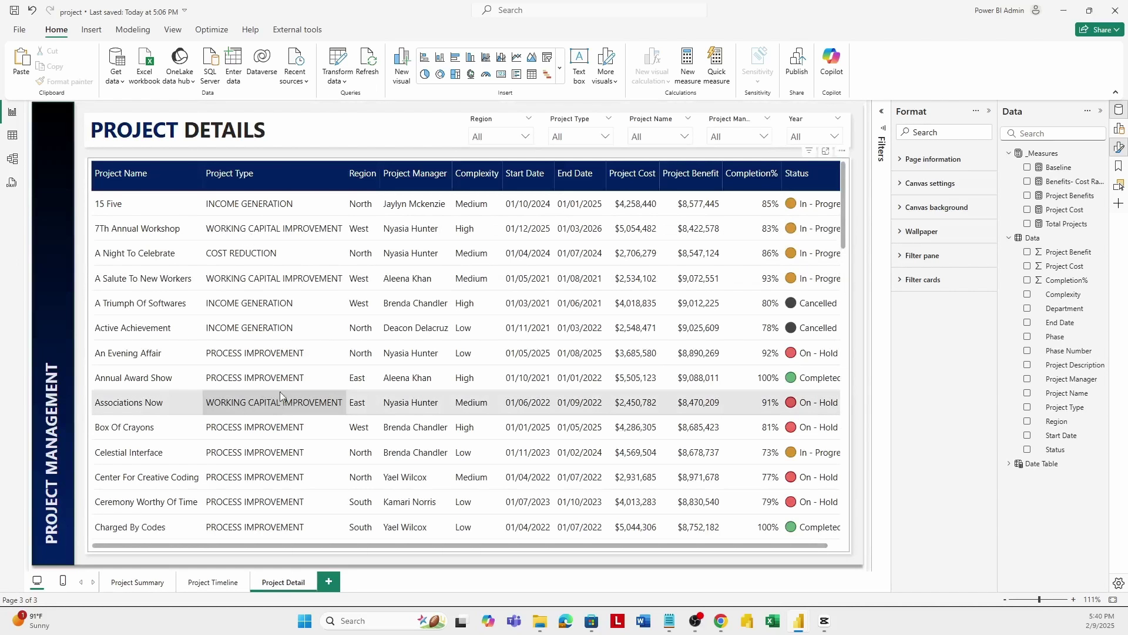
click(140, 582)
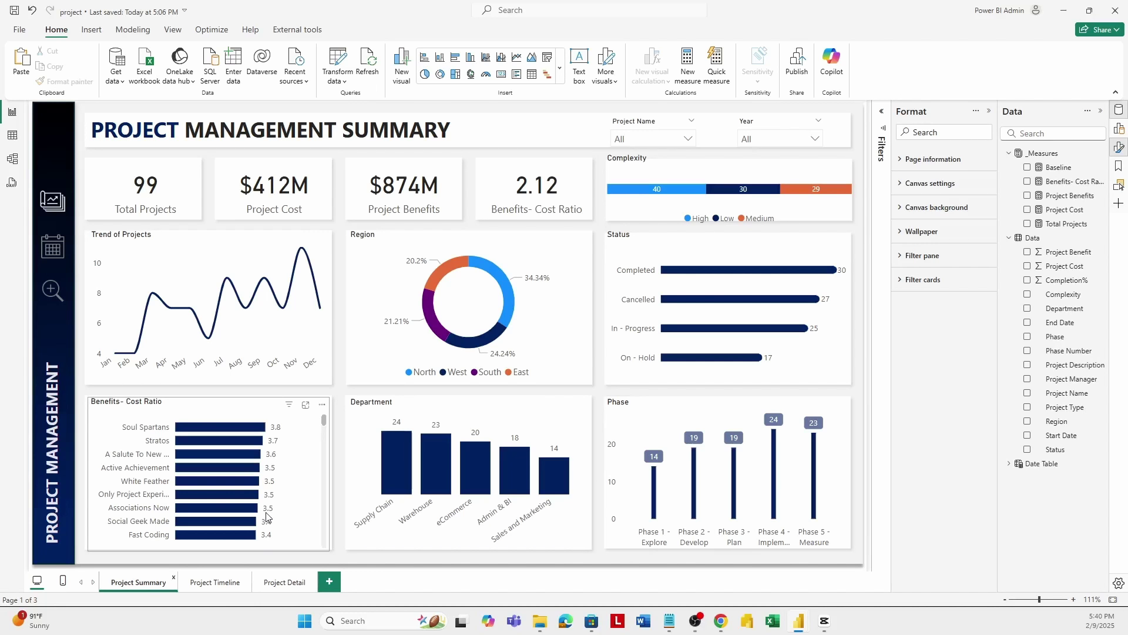
Step: Follow the calendar icon to Project Timeline and that page's magnifier icon to Project Detail, and return to the Project Summary page
ctrl+click(52, 246)
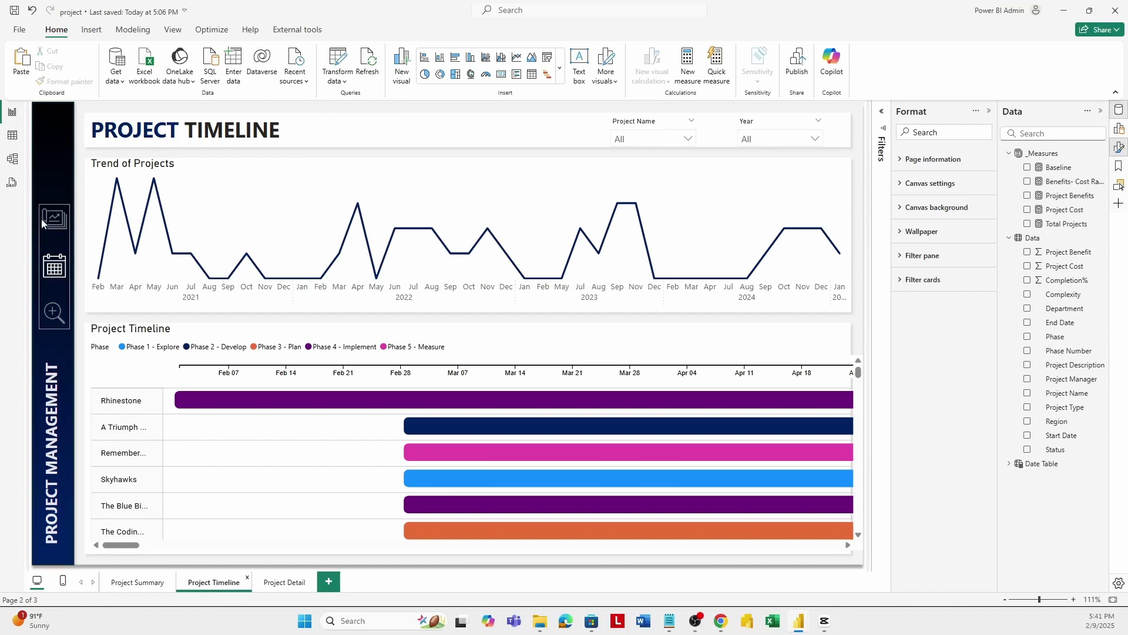
ctrl+click(56, 318)
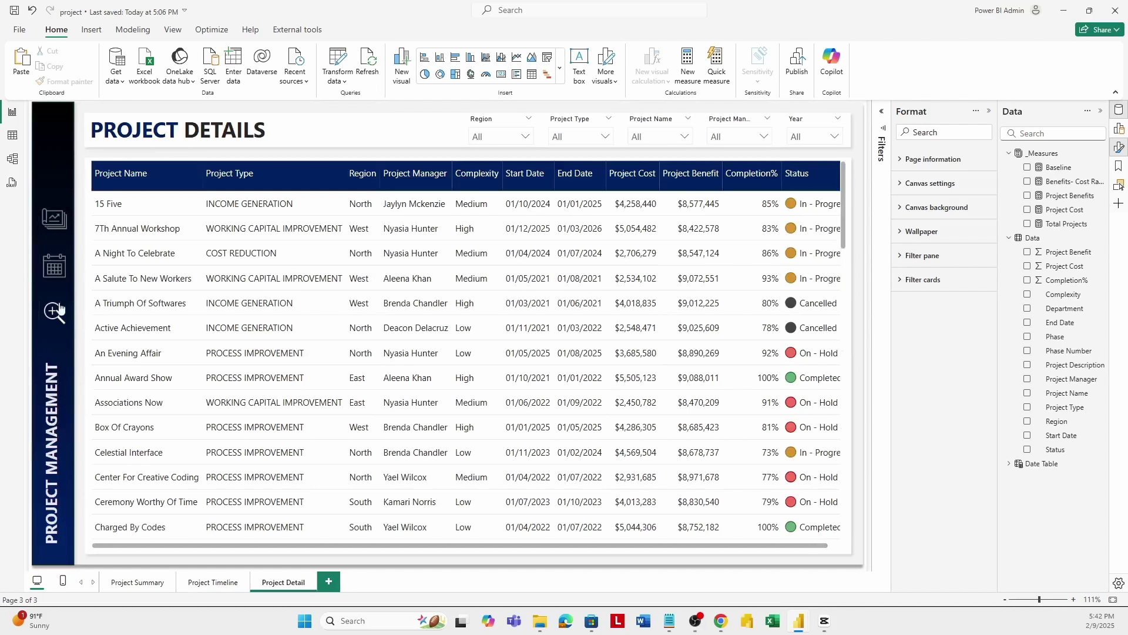
click(139, 586)
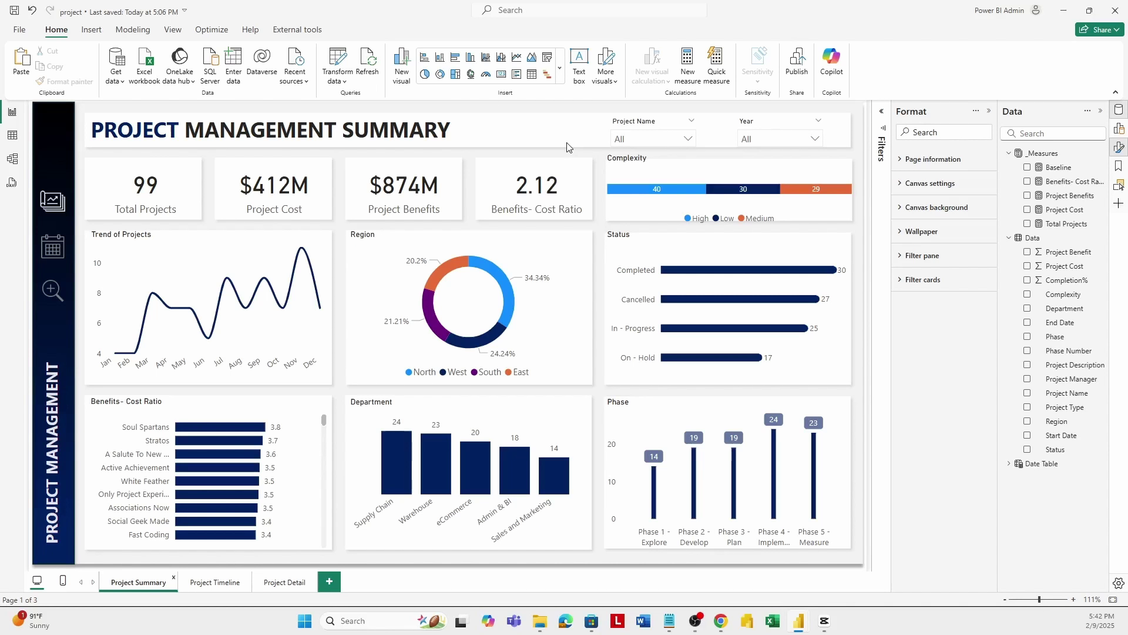